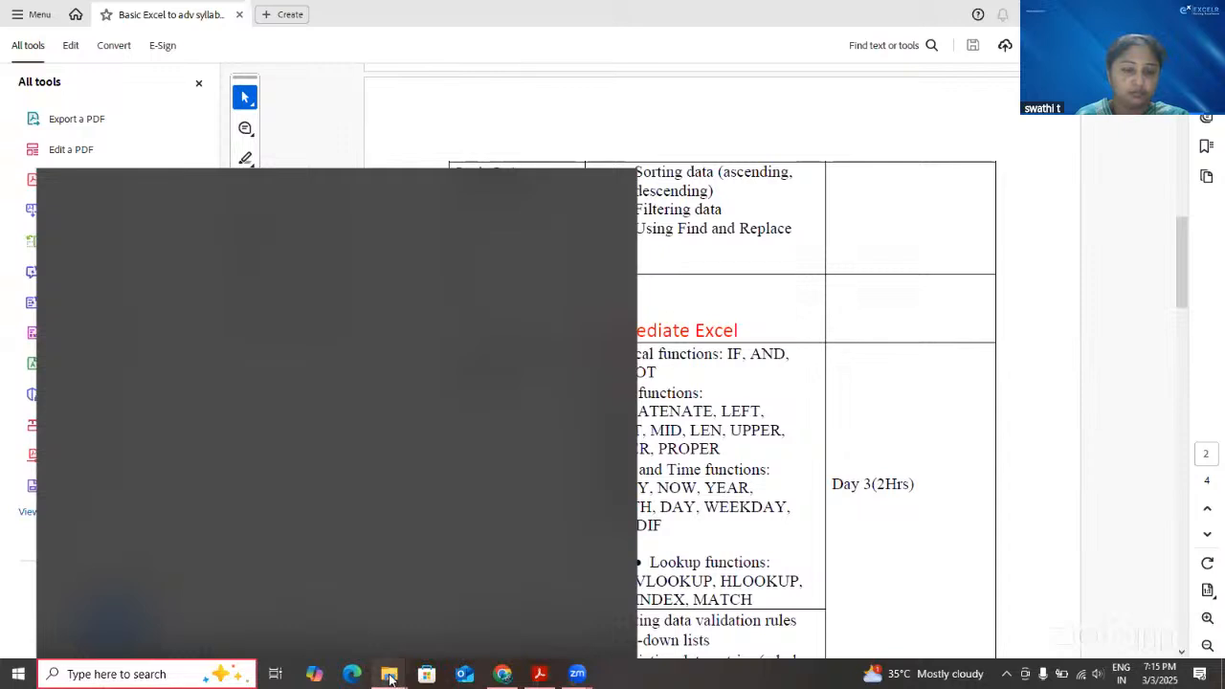
Find and launch Excel 2016 from the Windows search and create a blank workbook
mouse_move(390, 679)
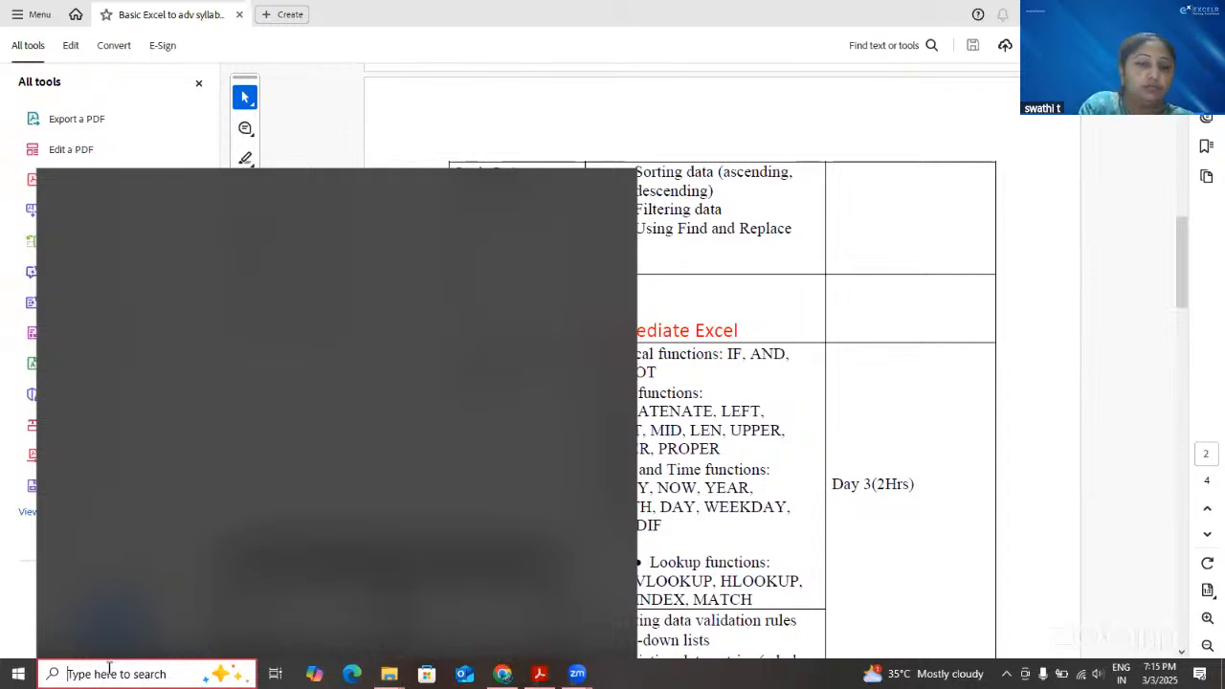
text(exc)
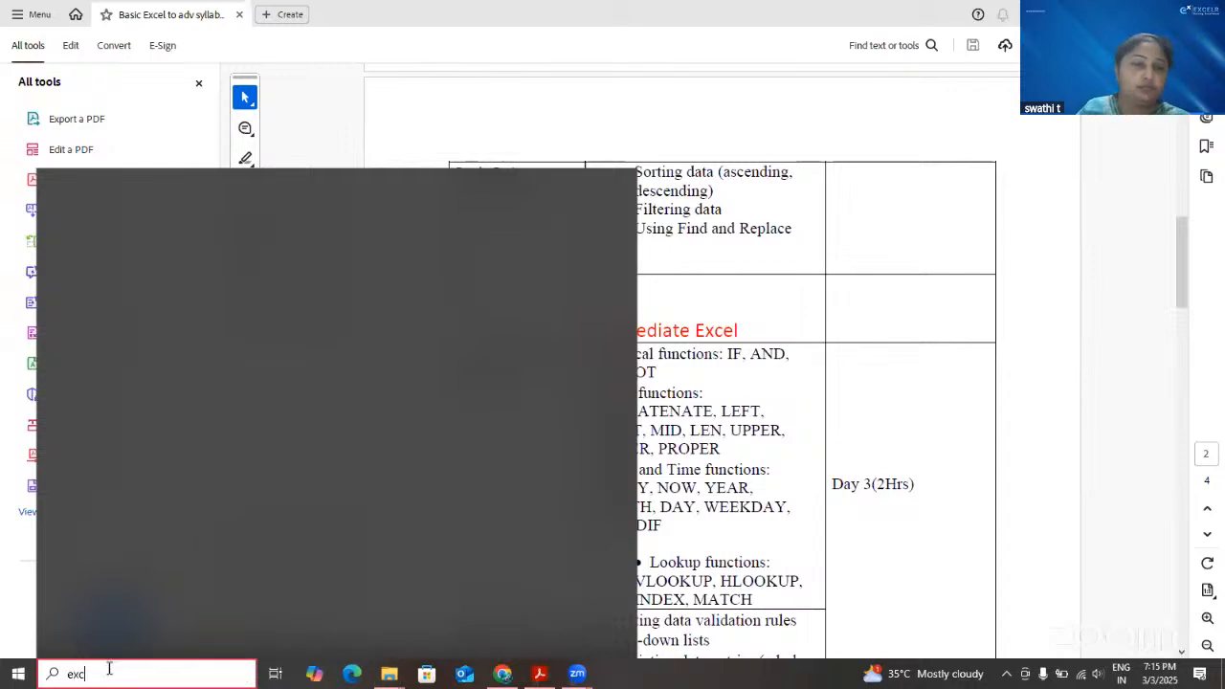
text(el)
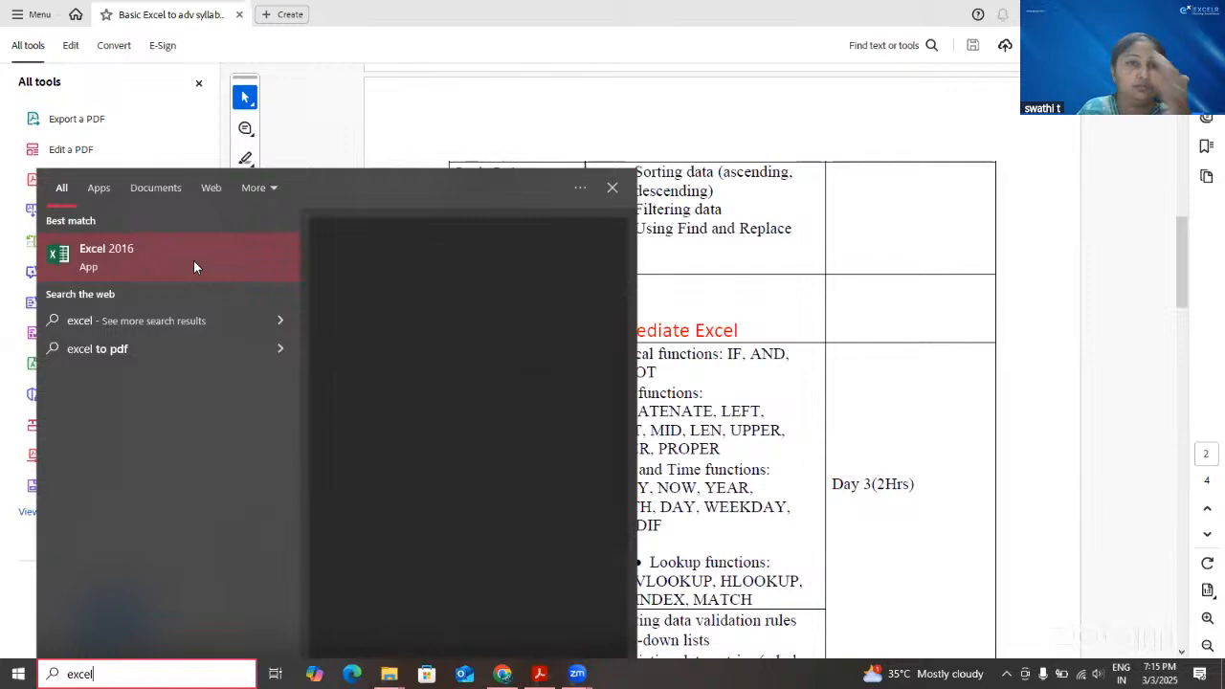
click(193, 255)
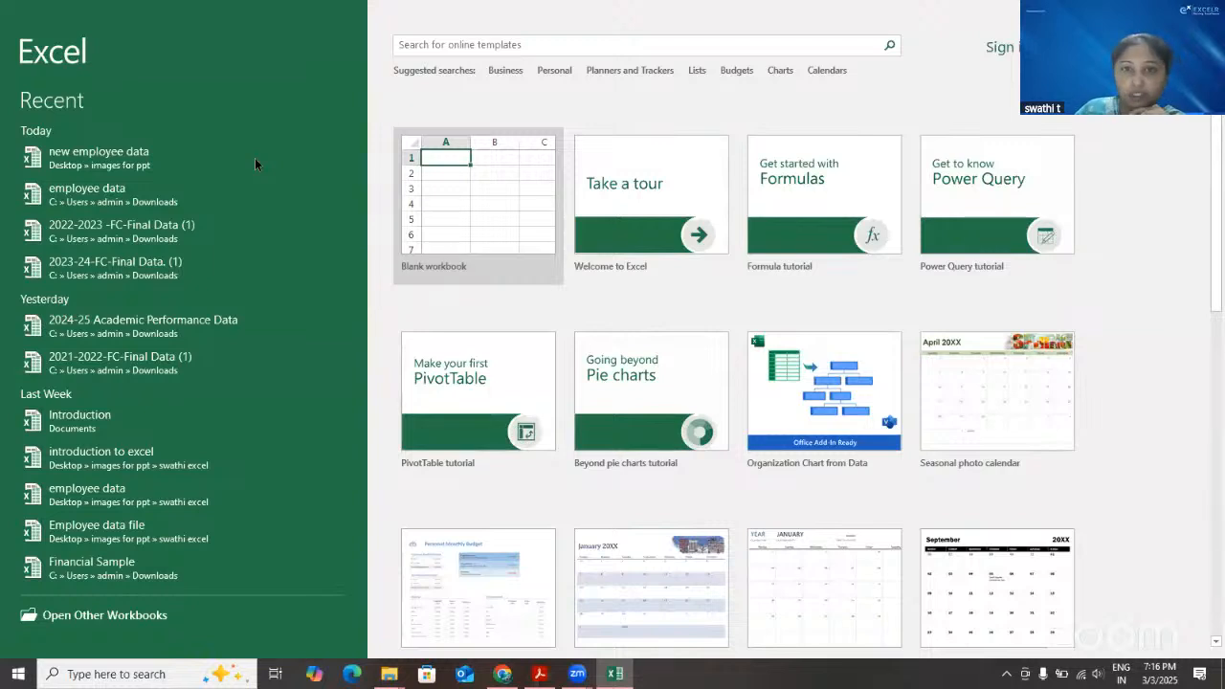
click(495, 187)
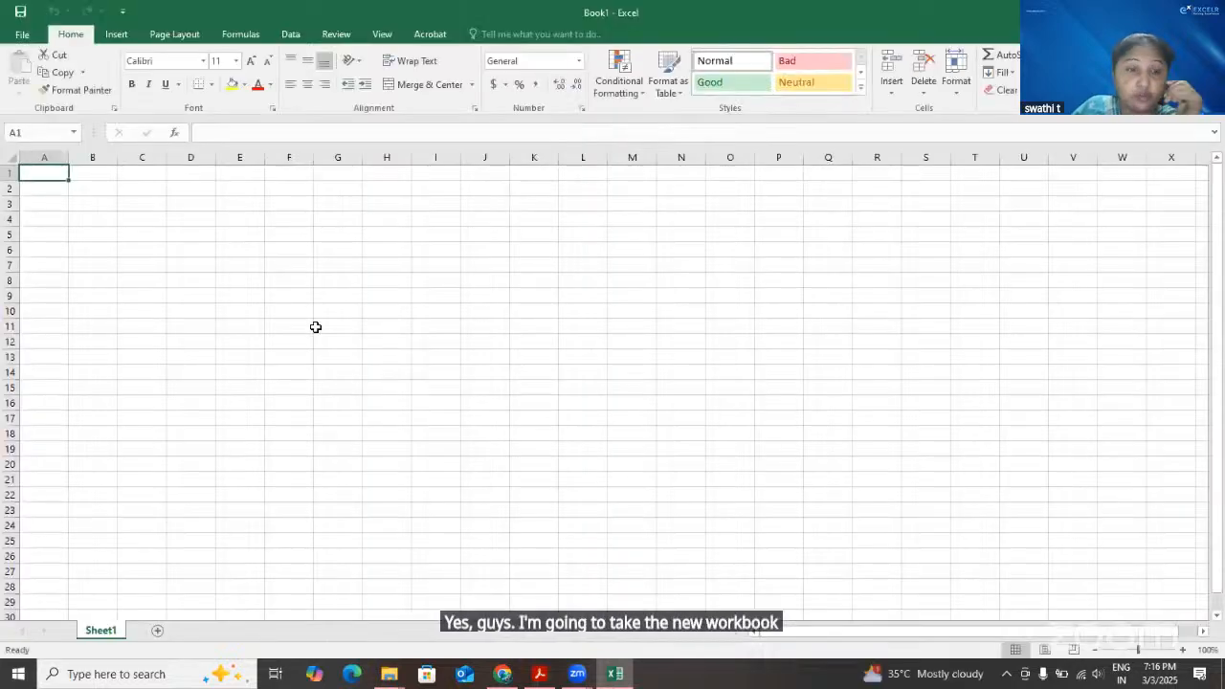
Zoom the empty worksheet to 250%
scroll(315, 329, up, 2)
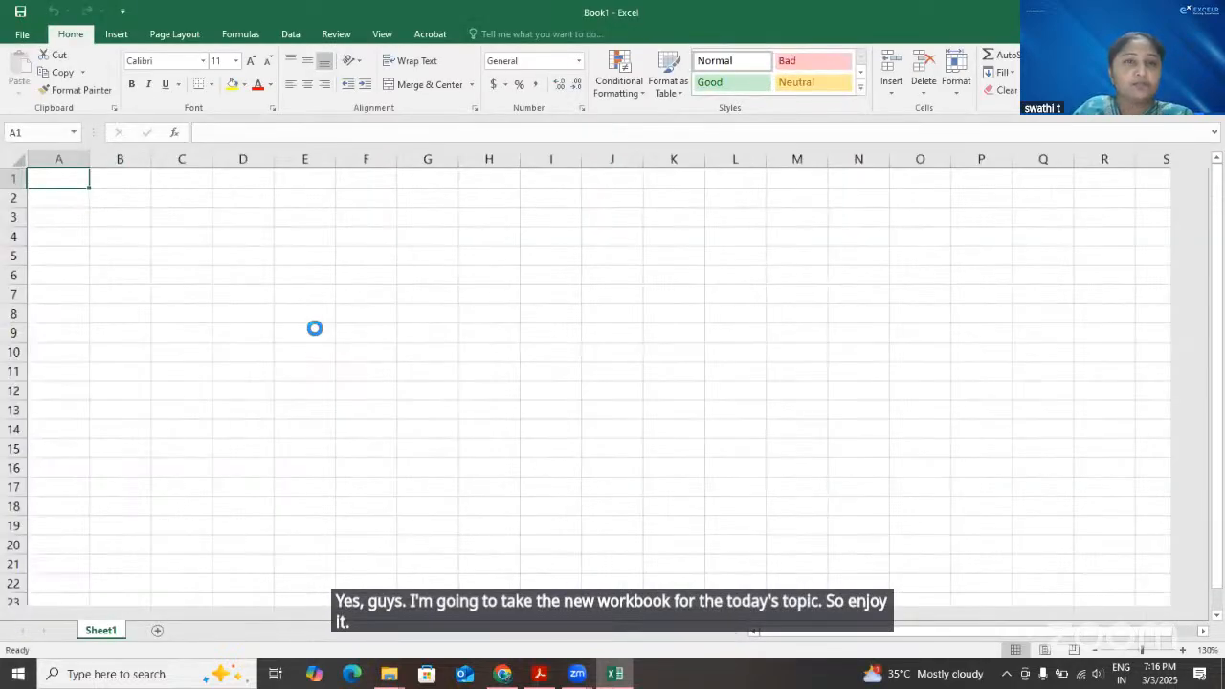
scroll(315, 328, up, 8)
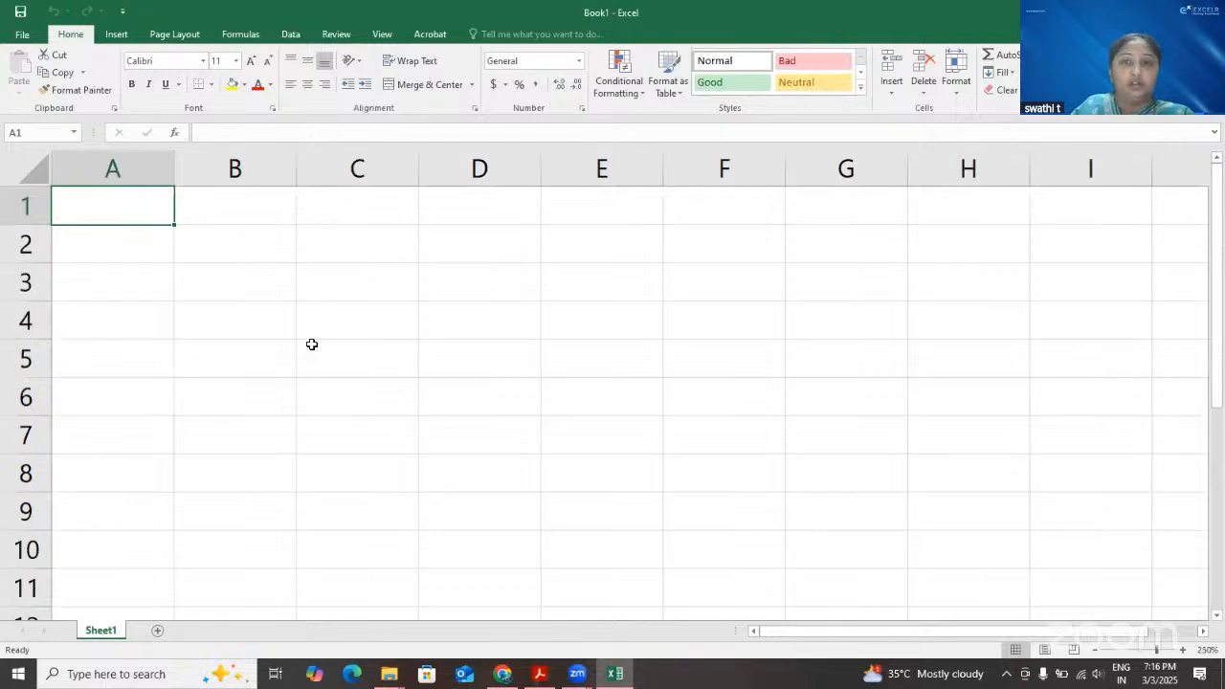
scroll(312, 344, up, 5)
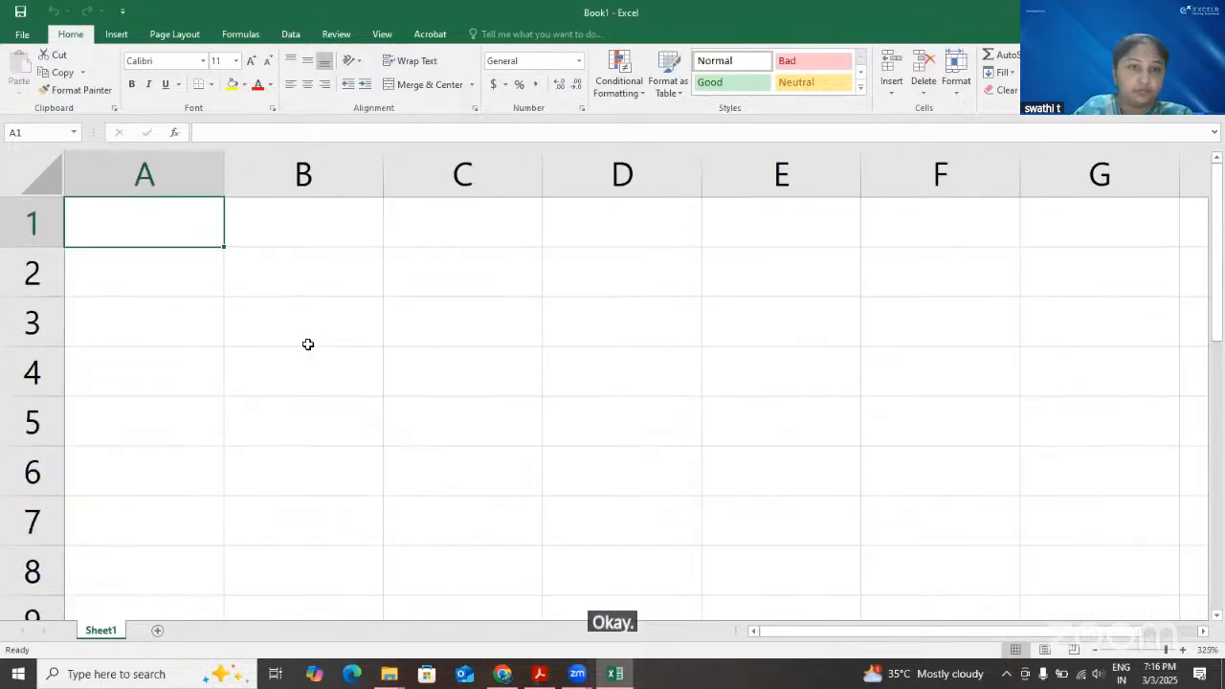
scroll(308, 344, down, 1)
scroll(308, 345, down, 1)
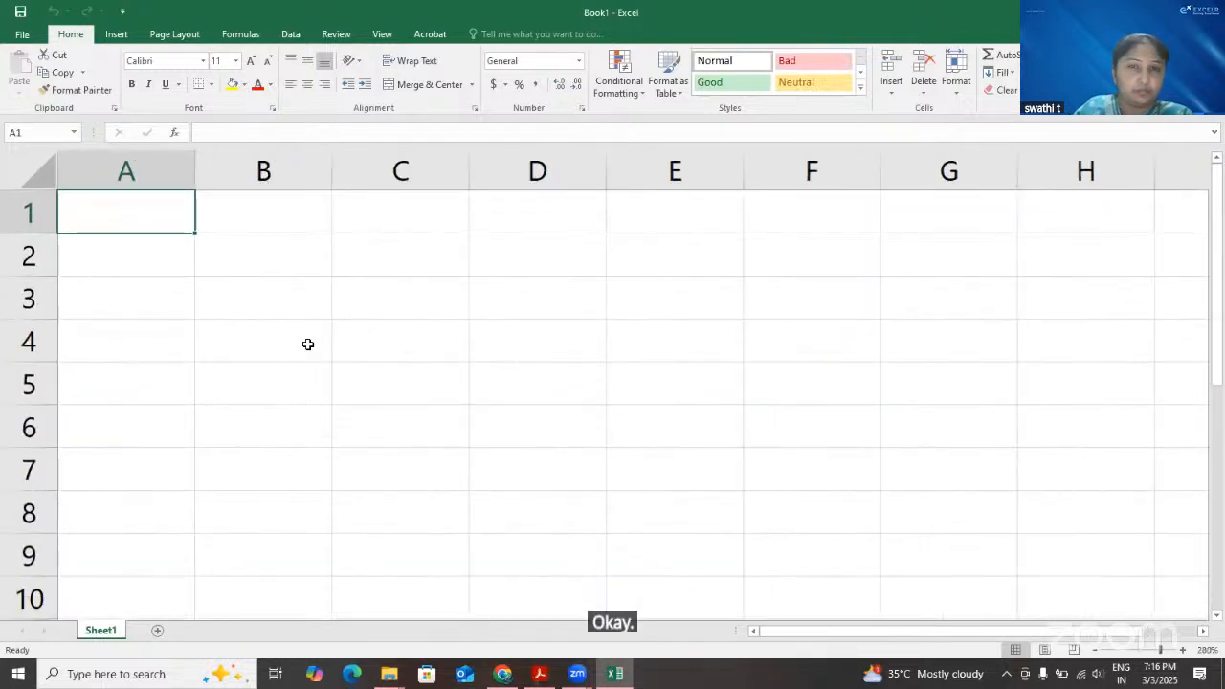
scroll(308, 345, down, 1)
scroll(309, 343, down, 1)
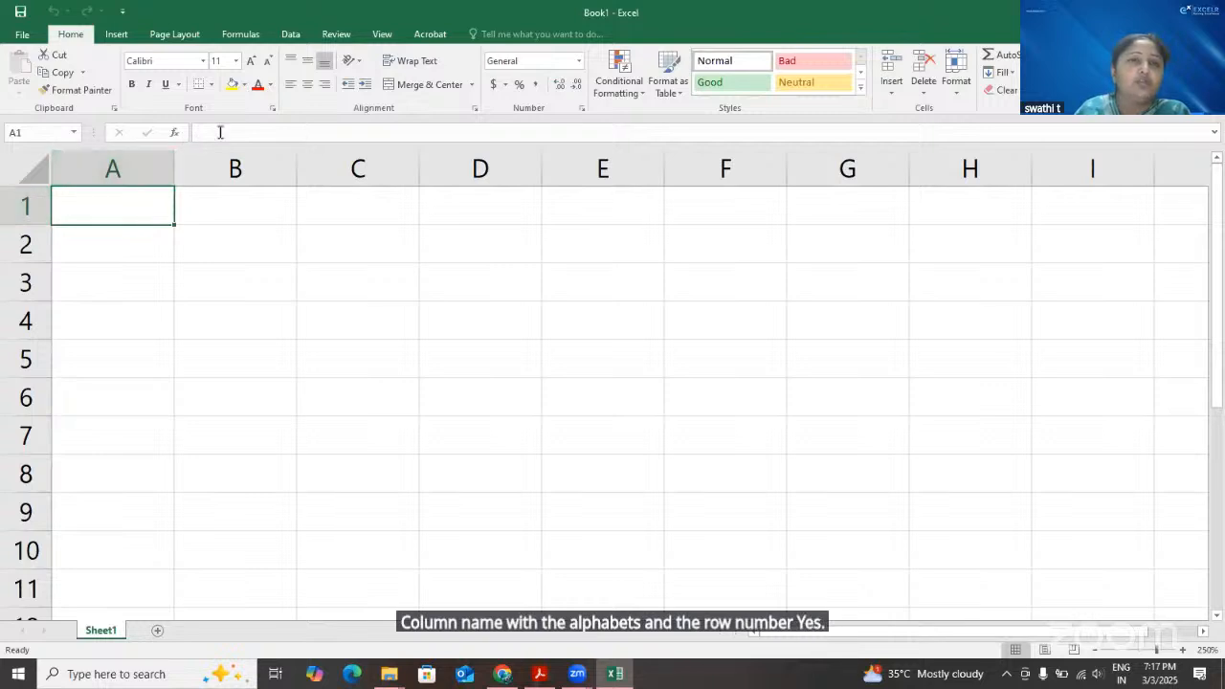
Enter "data" in cell A1 to see it mirrored in the formula bar, and erase the text again
click(192, 138)
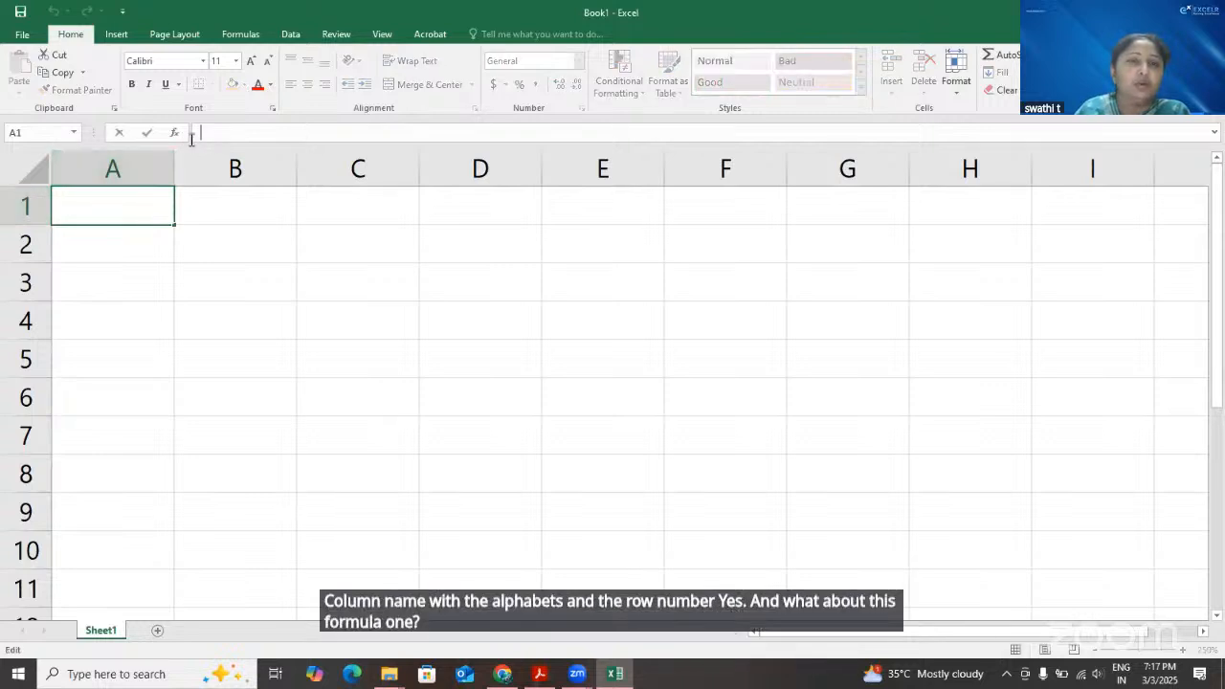
double_click(117, 207)
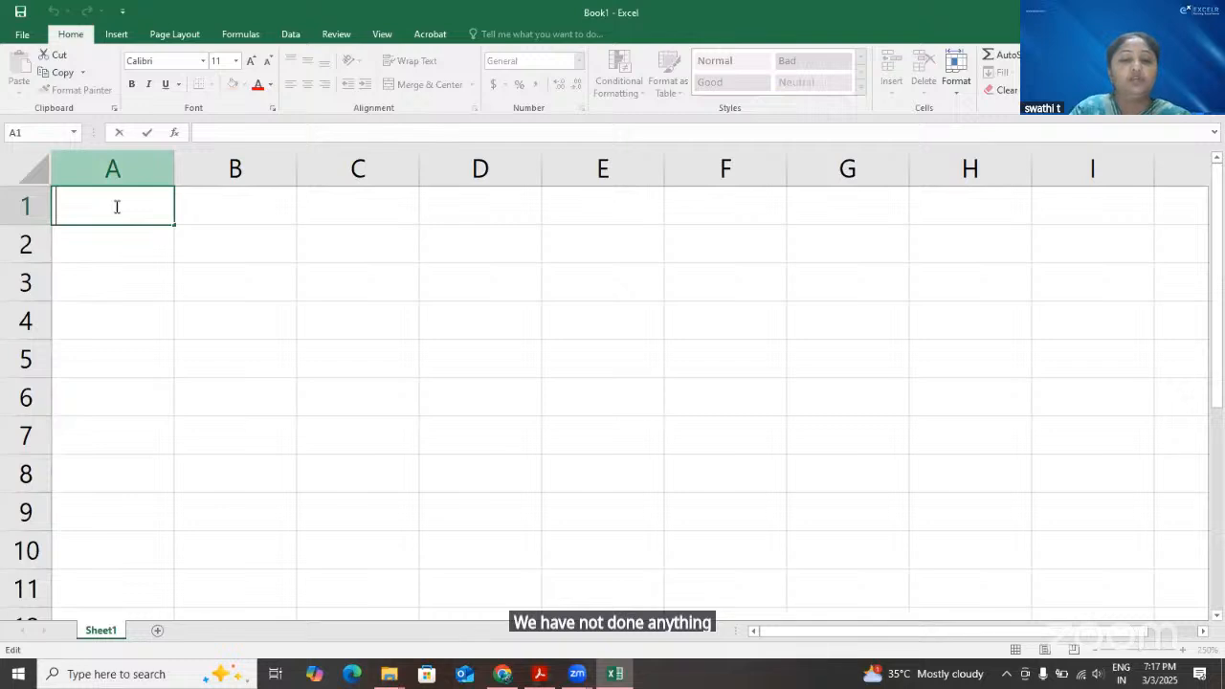
text(data)
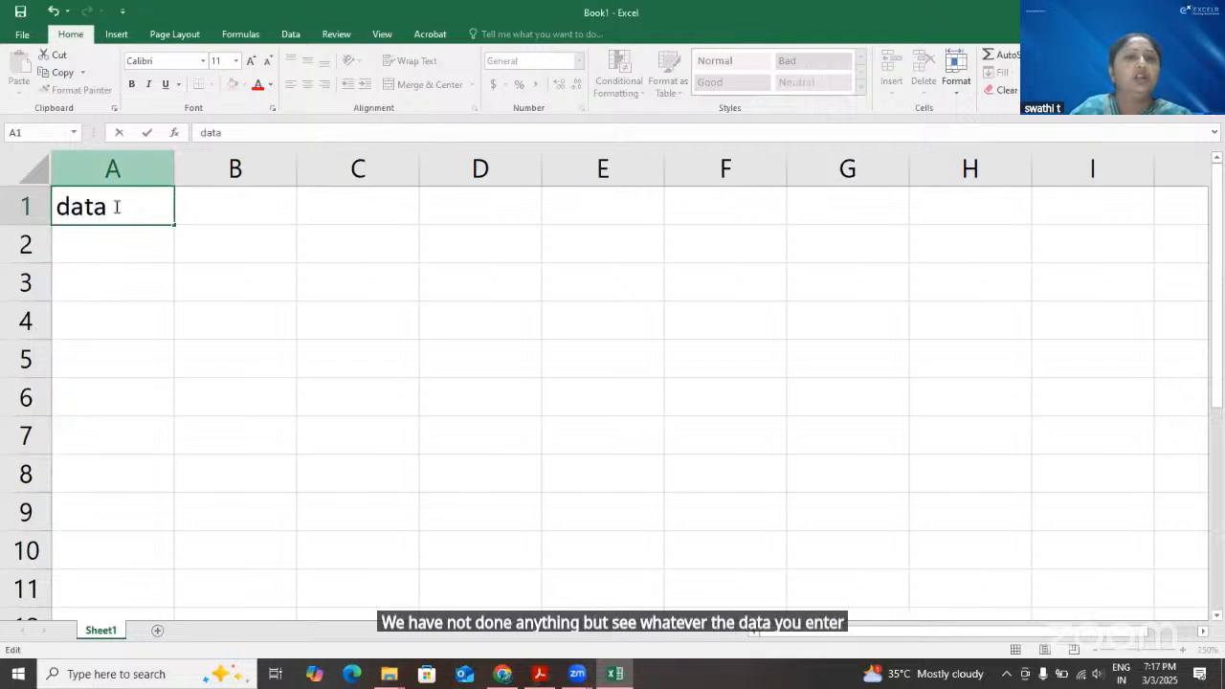
click(246, 133)
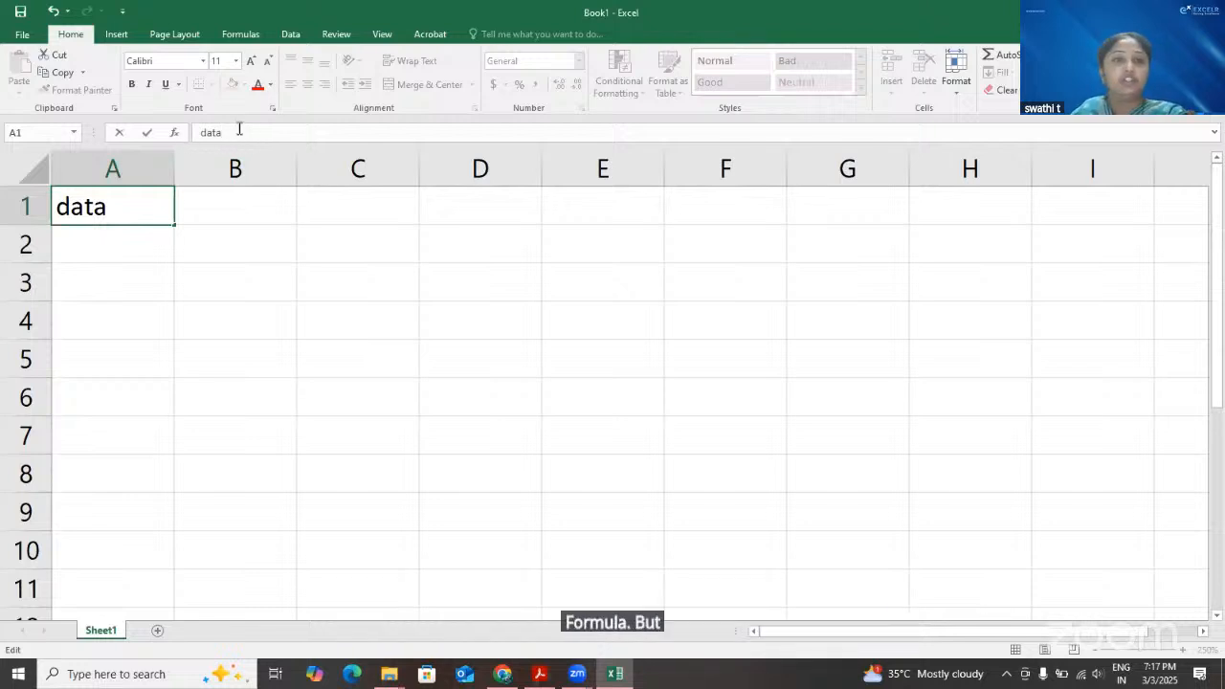
key(BackSpace)
key(BackSpace)
key(BackSpace)
key(BackSpace)
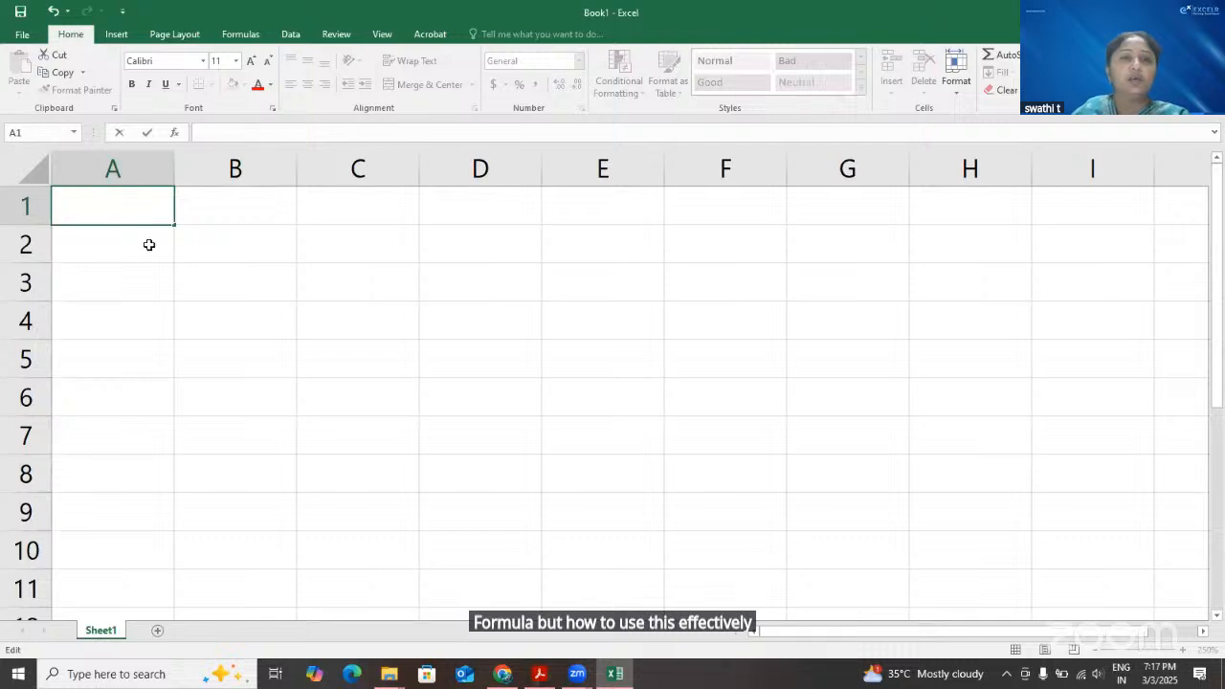
Enter 50 in cell A2, 30 in cell A3 and the text "data" in cell A4
click(149, 246)
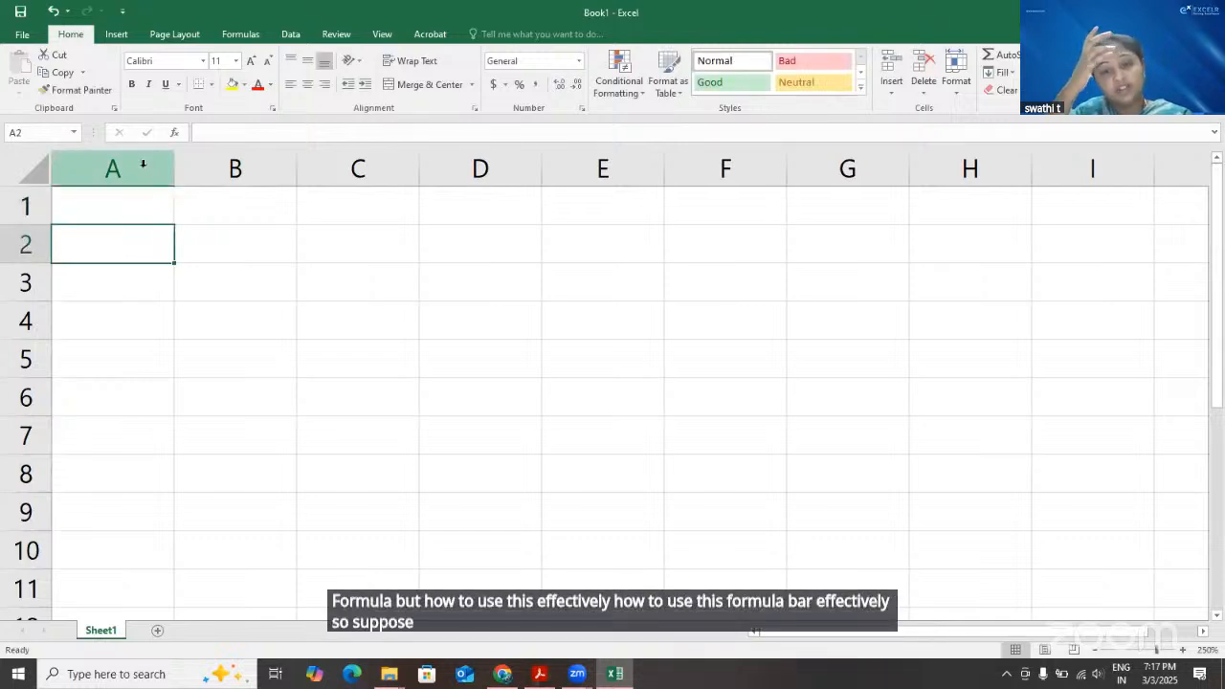
text(50)
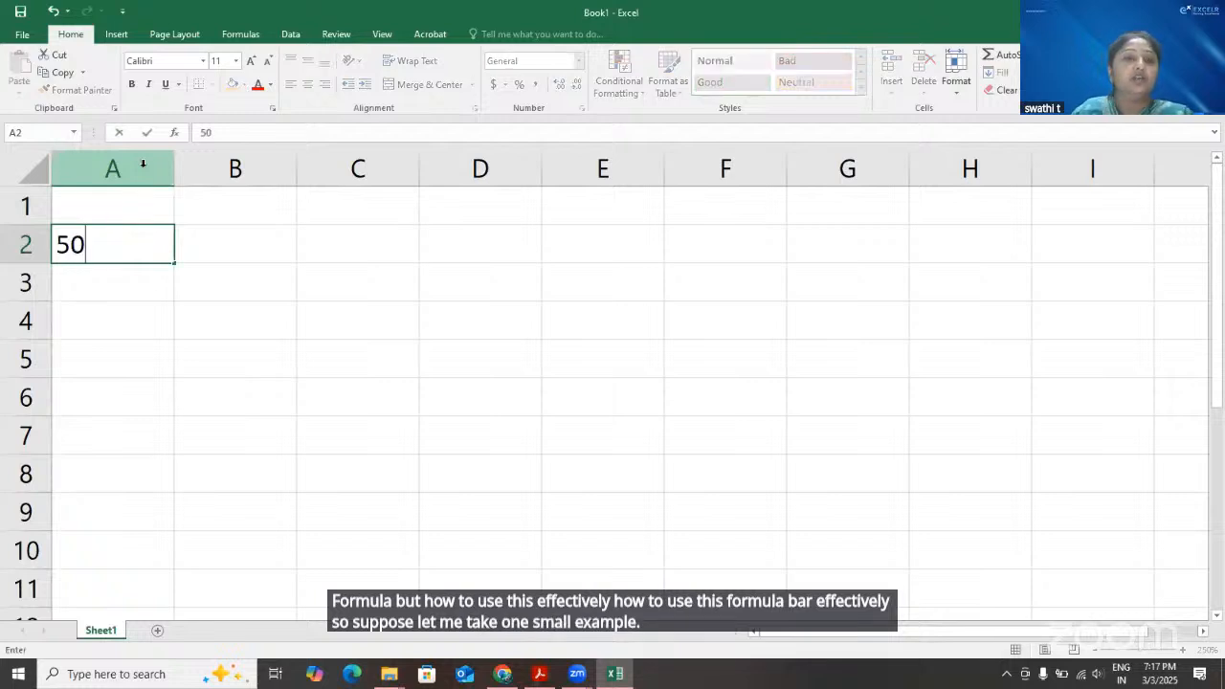
key(Return)
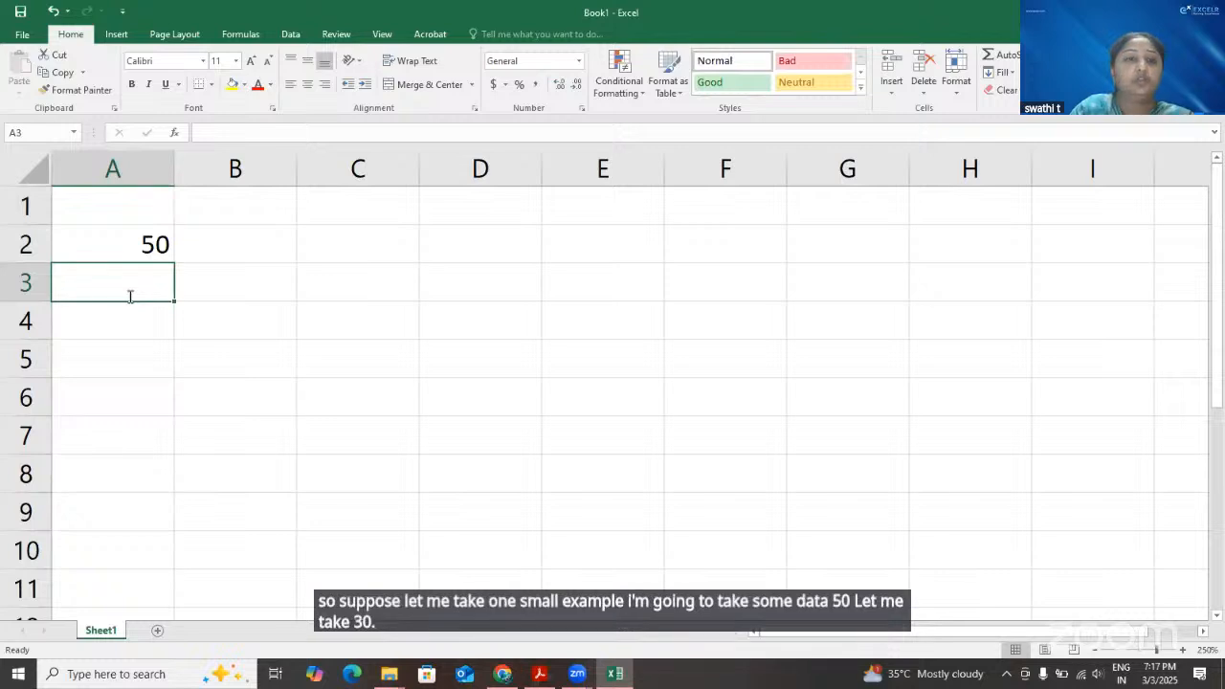
text(30)
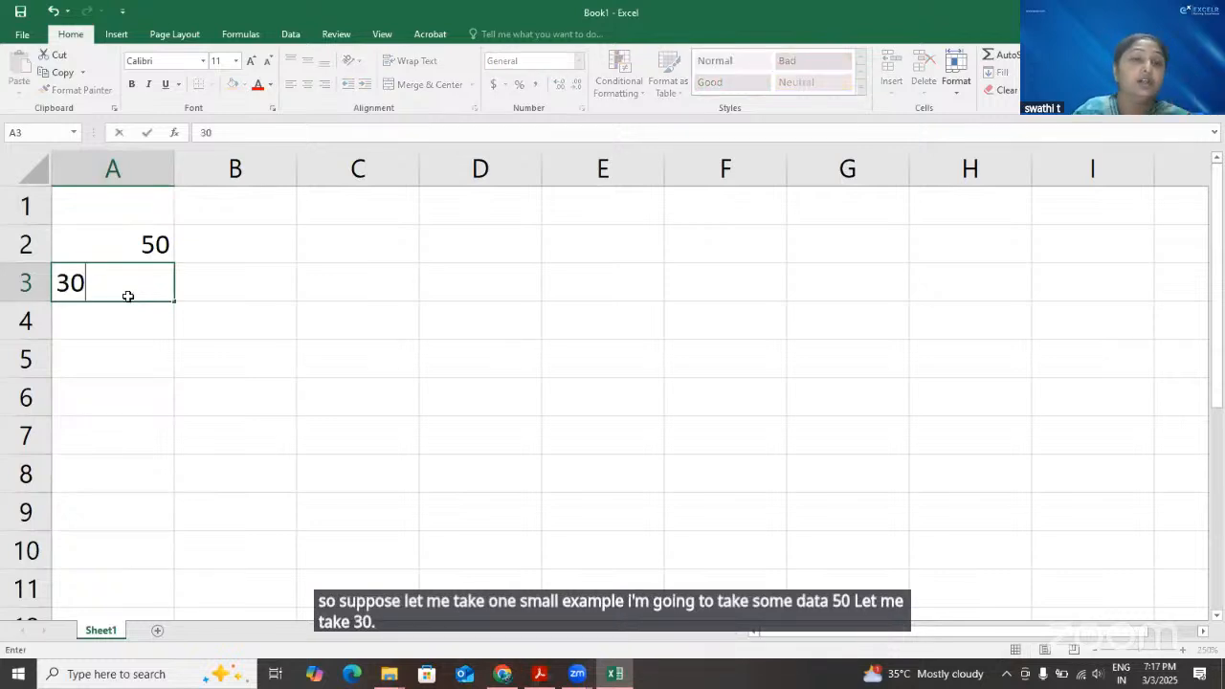
key(Return)
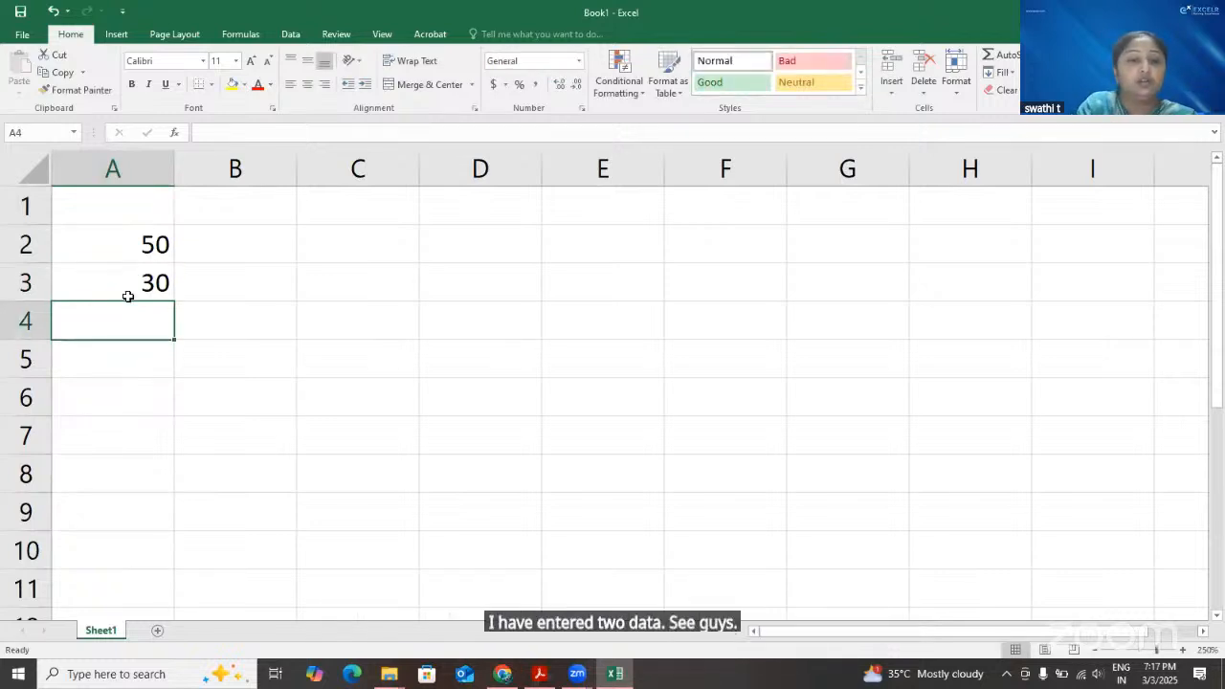
text(data)
key(Return)
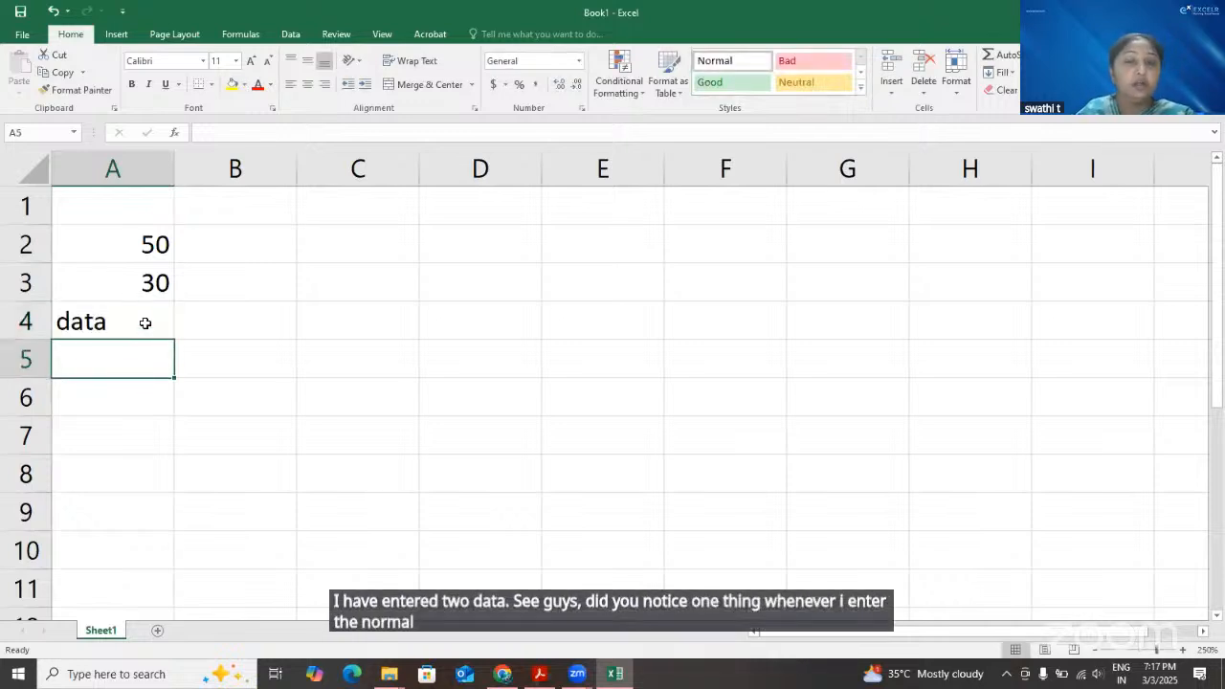
Examine how the text in cell A4 and the number in cell A2 are aligned by default
click(145, 318)
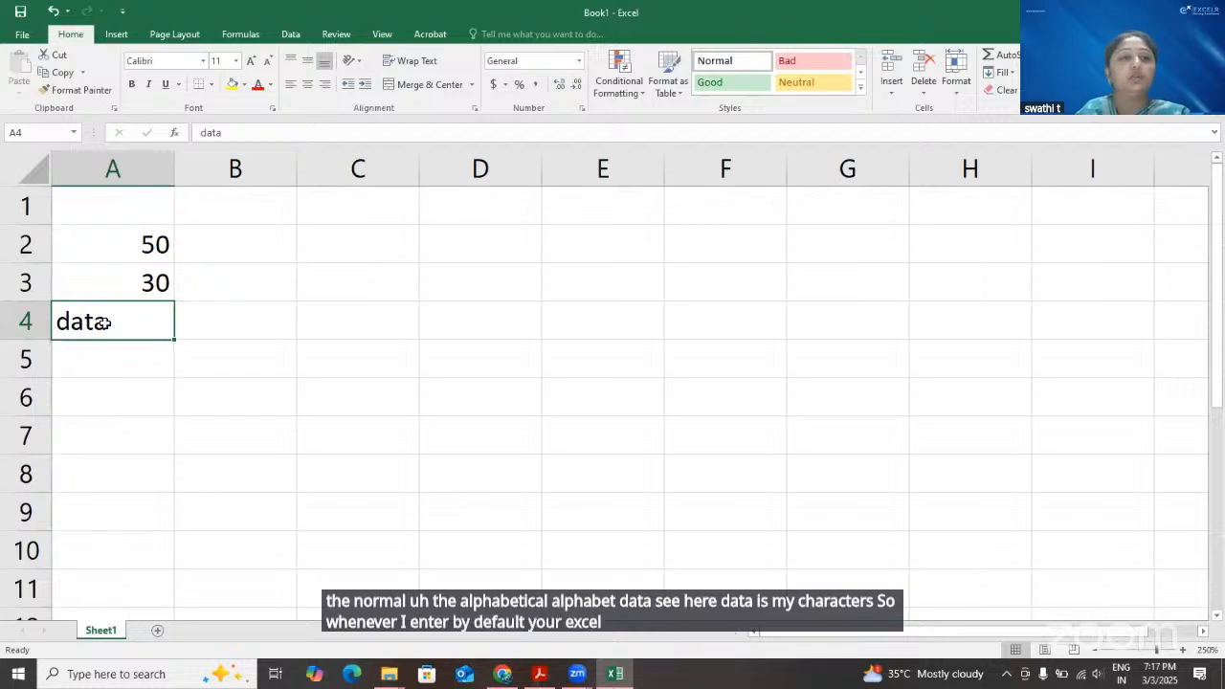
double_click(105, 325)
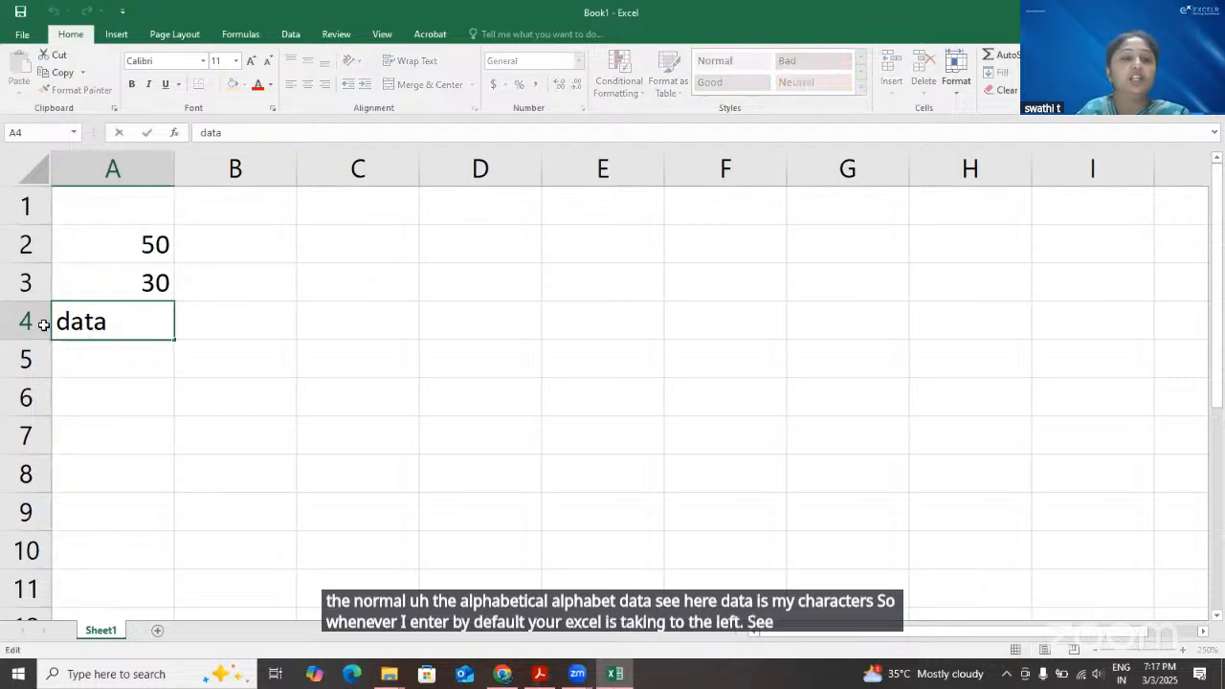
drag(41, 325, 134, 349)
click(152, 248)
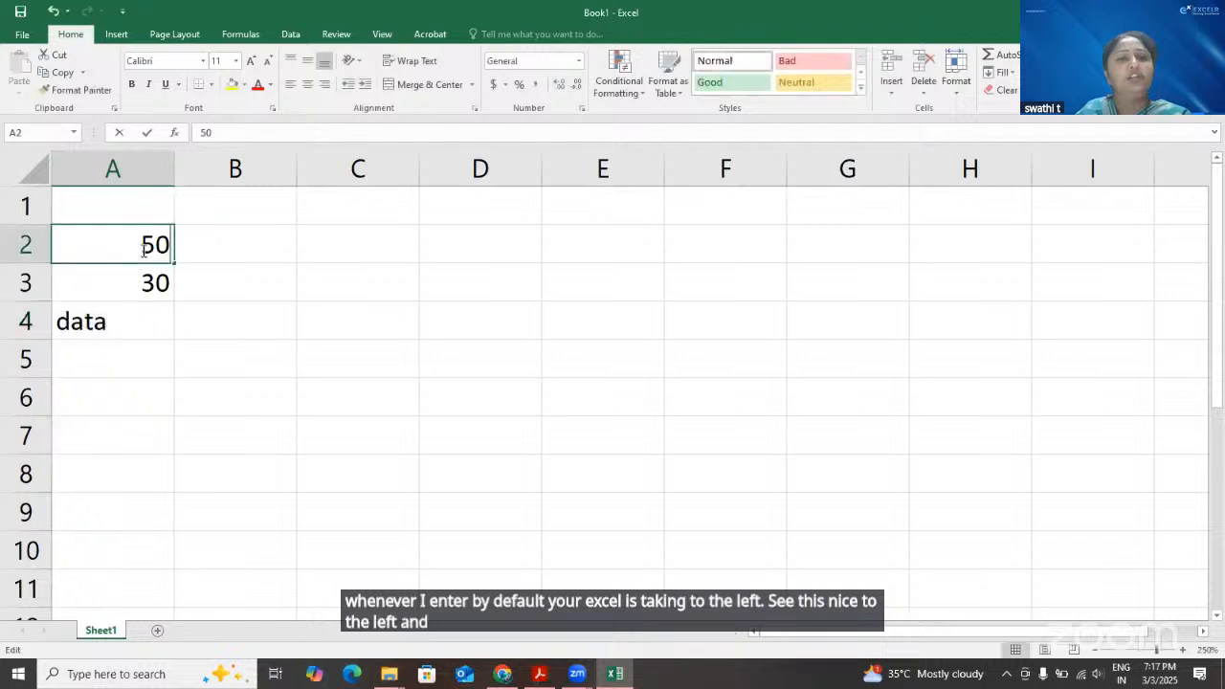
drag(170, 250, 179, 264)
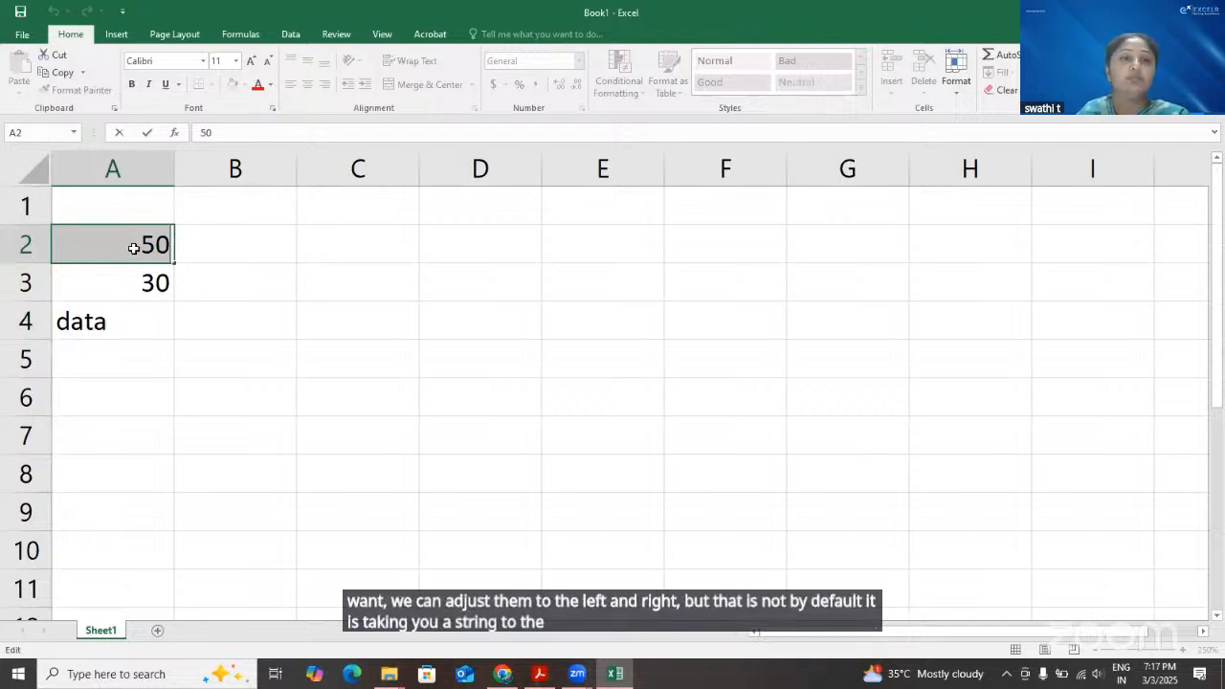
double_click(124, 322)
double_click(134, 250)
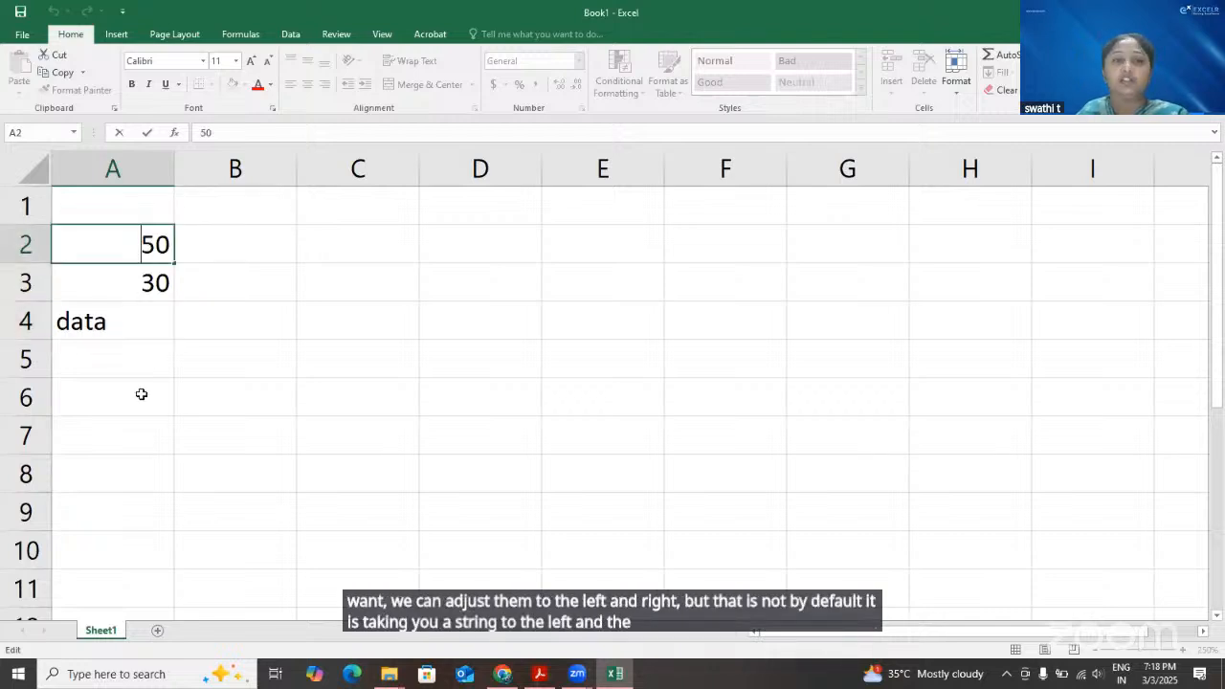
click(197, 325)
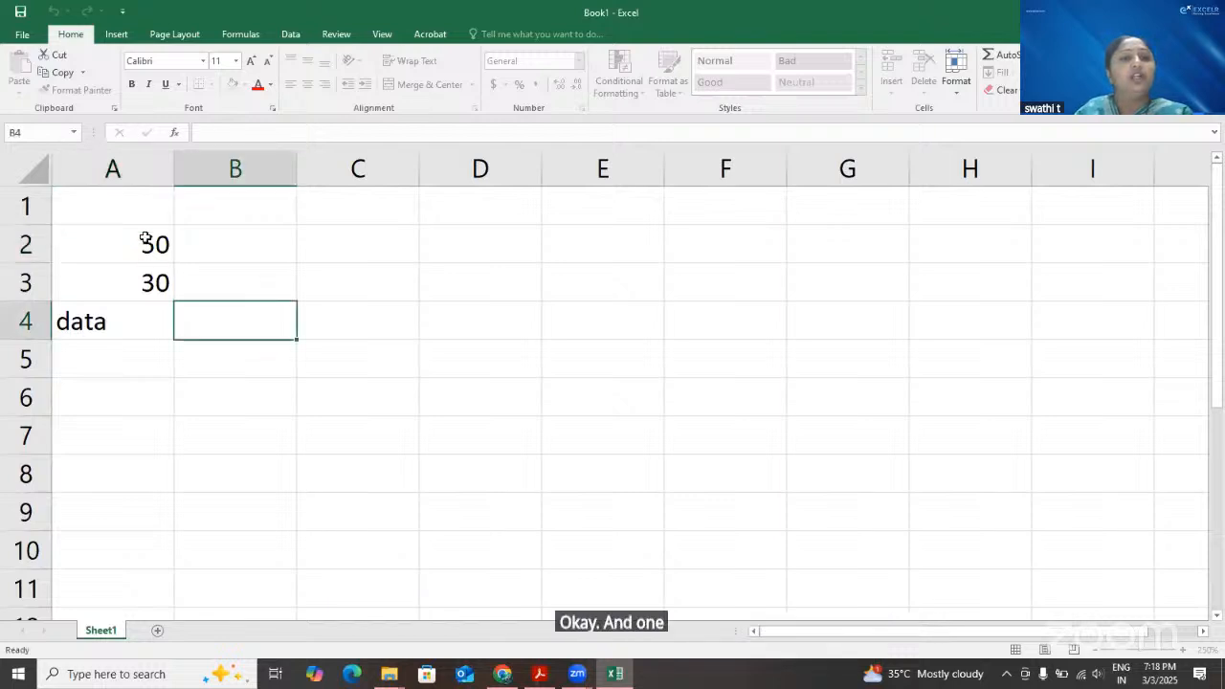
Compare what the formula bar shows for cell A2 and for the empty cell B3
click(144, 238)
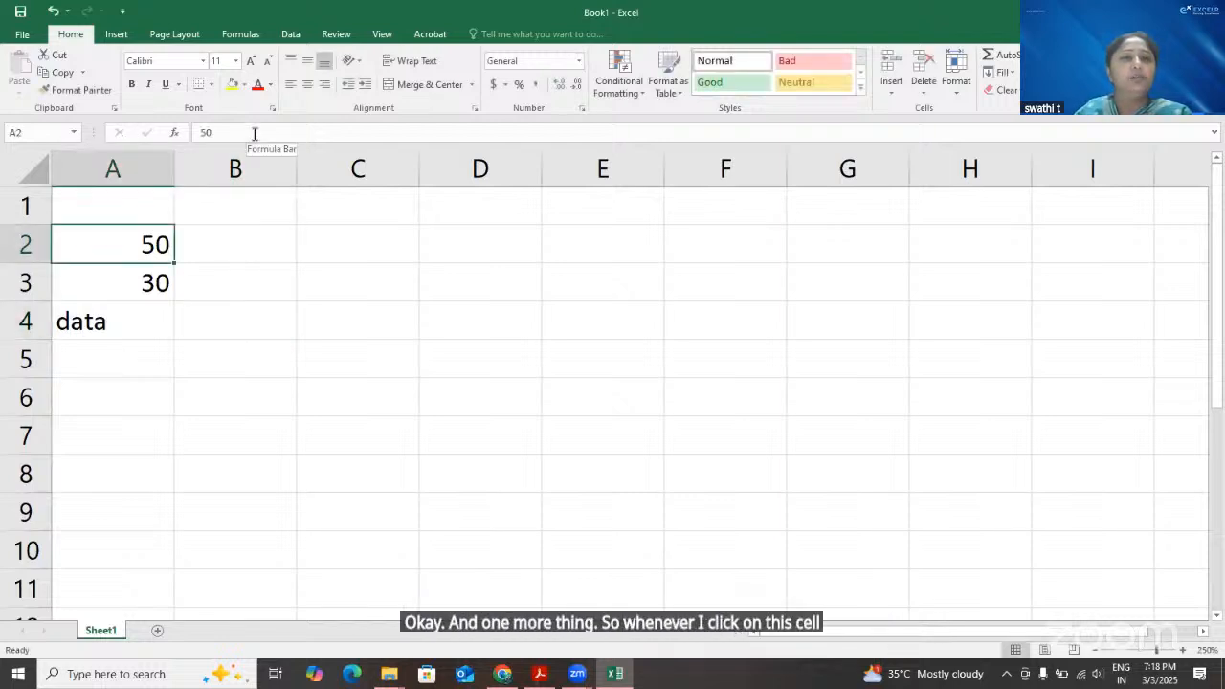
click(203, 132)
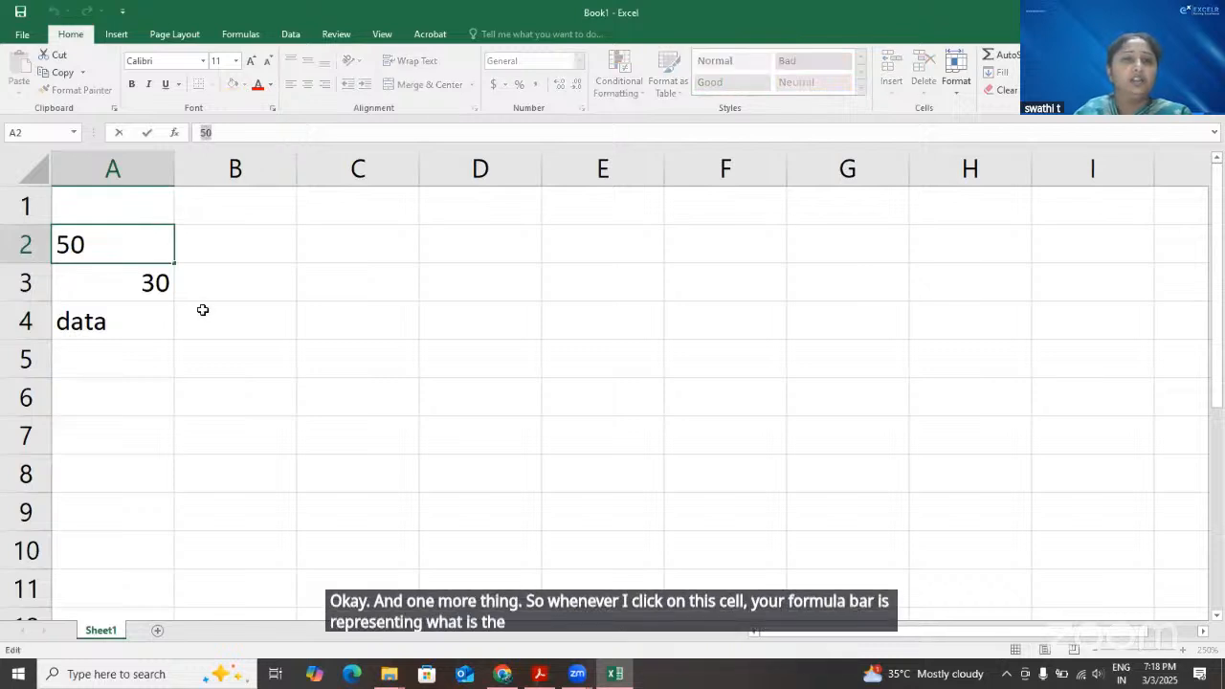
click(247, 284)
click(218, 132)
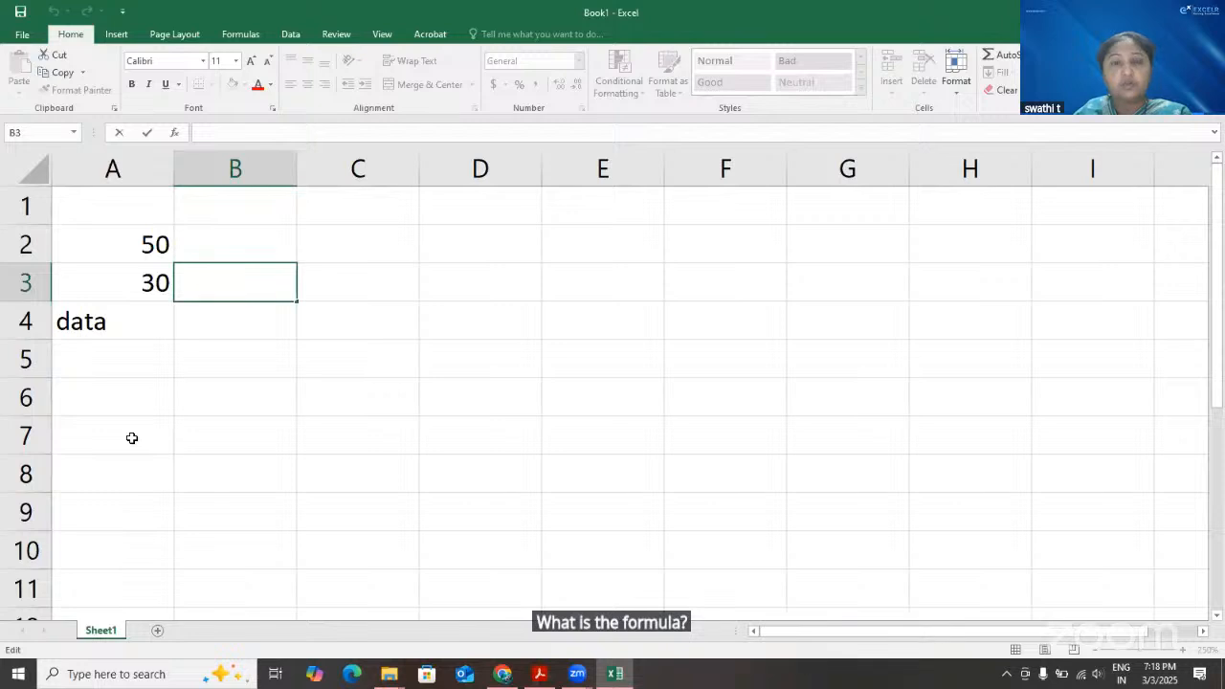
Enter the formula =A2+A3 in cell B2 by referencing the cells containing 50 and 30
click(237, 248)
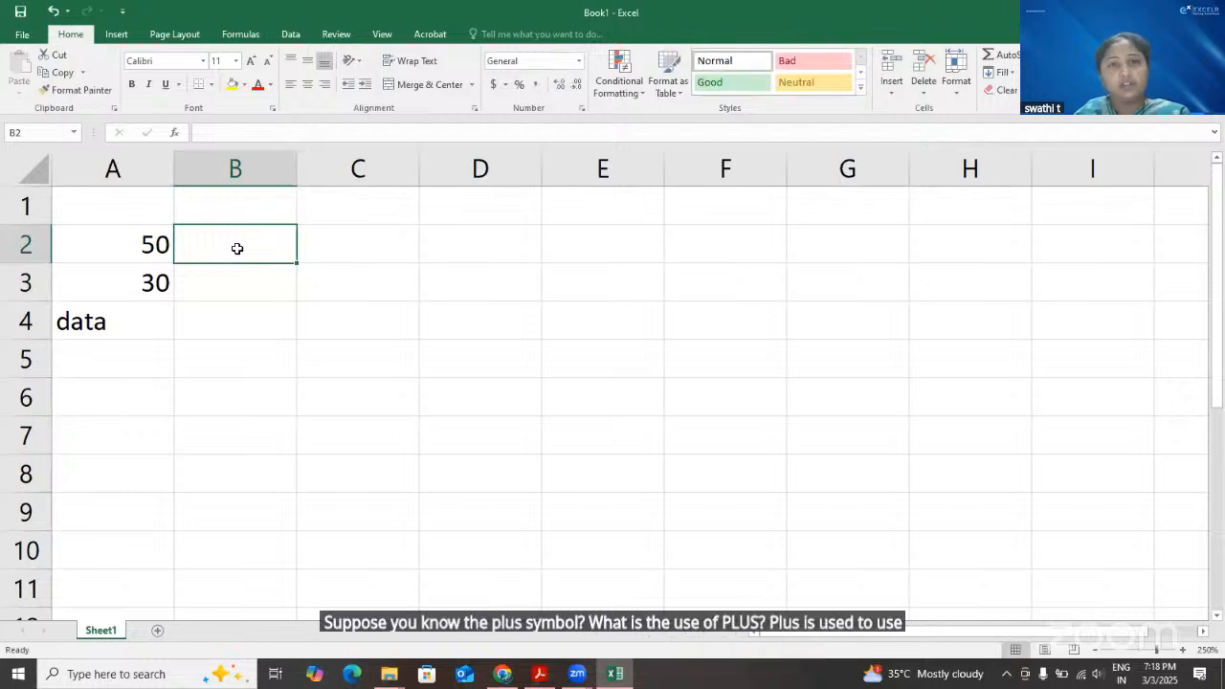
click(291, 131)
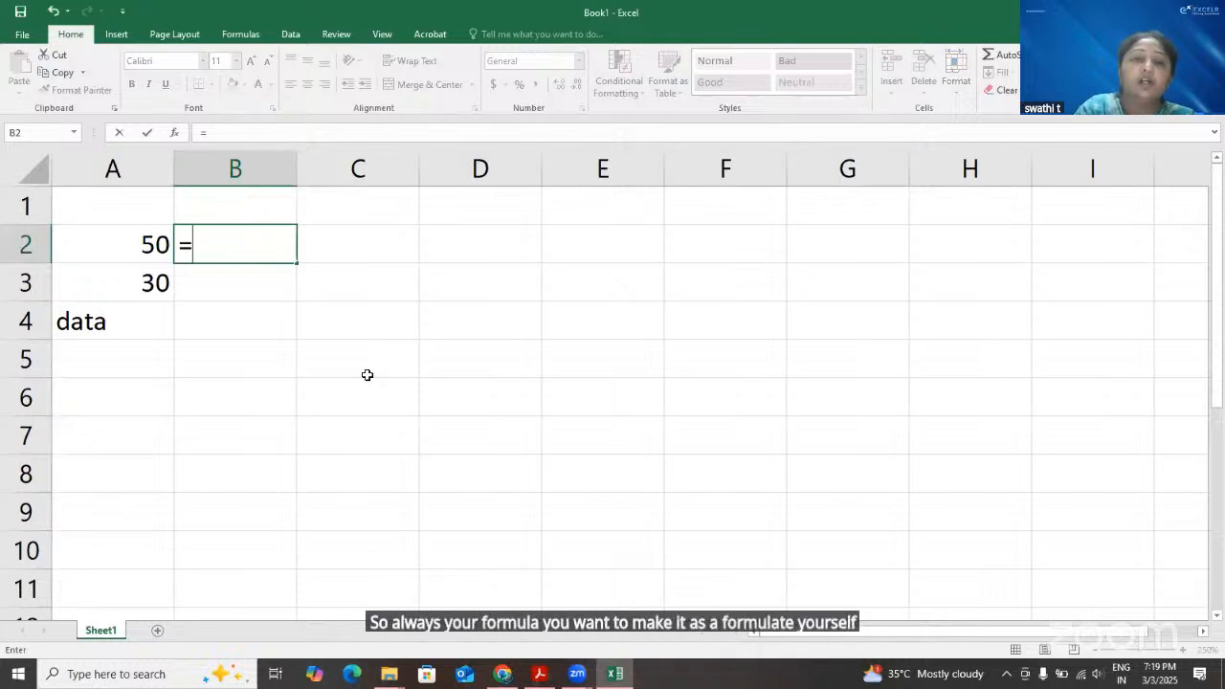
text(=)
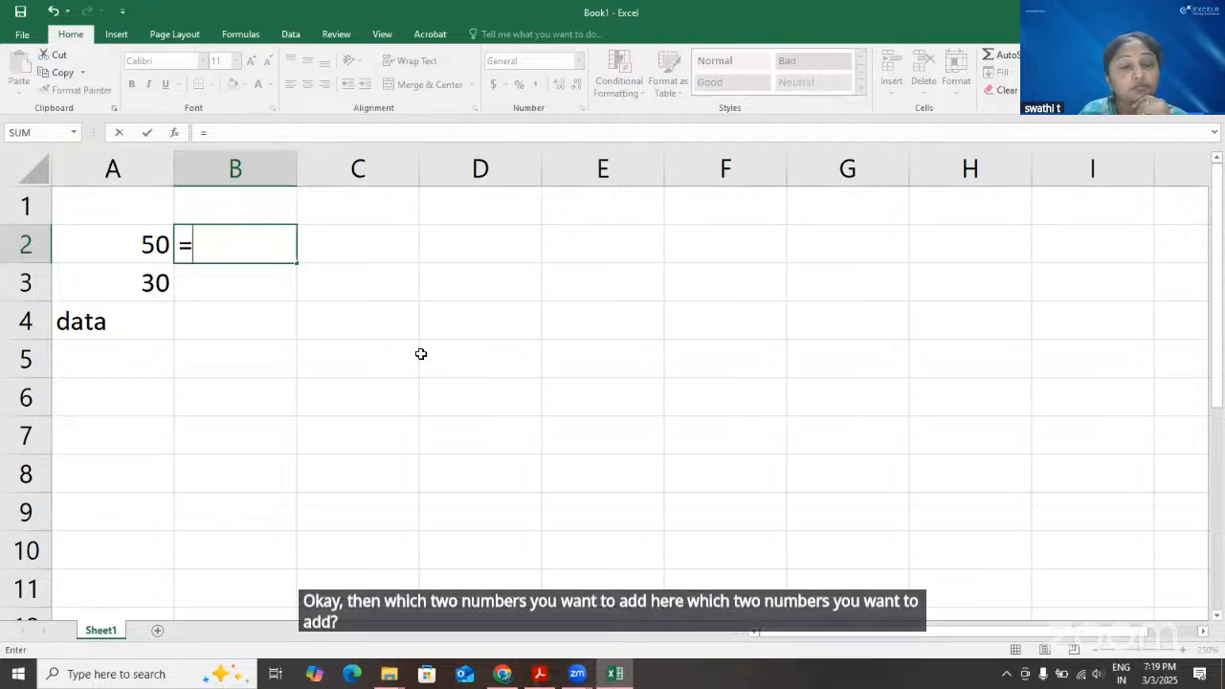
click(147, 246)
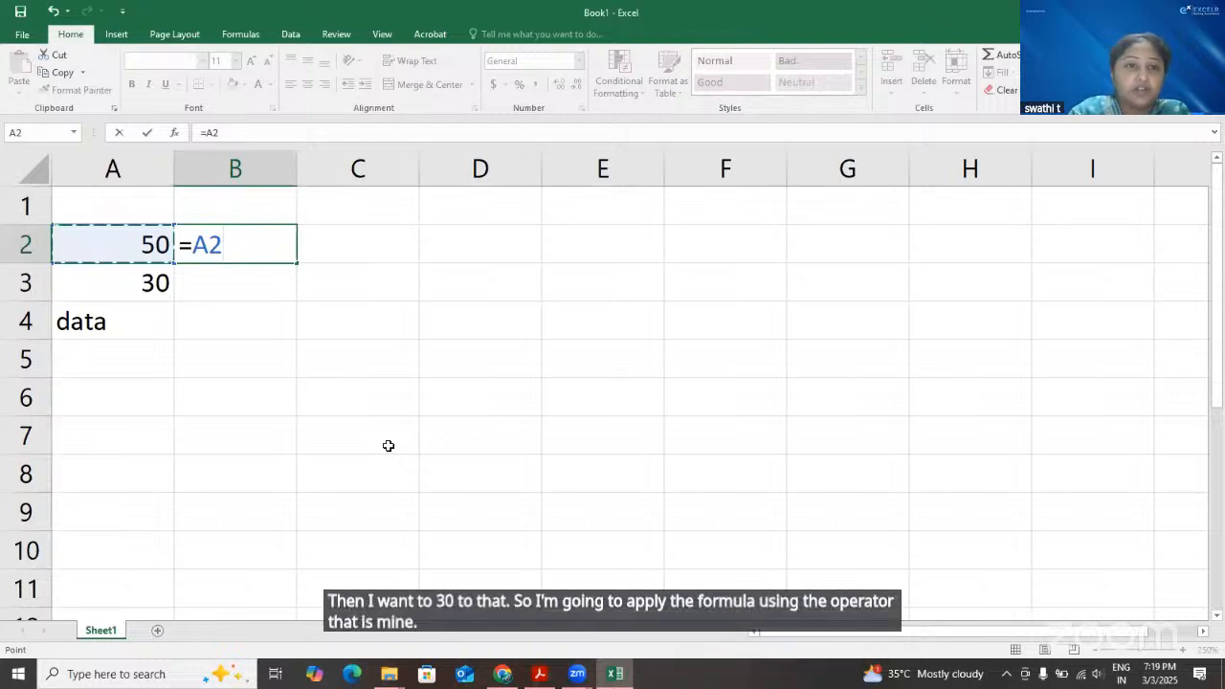
text(+)
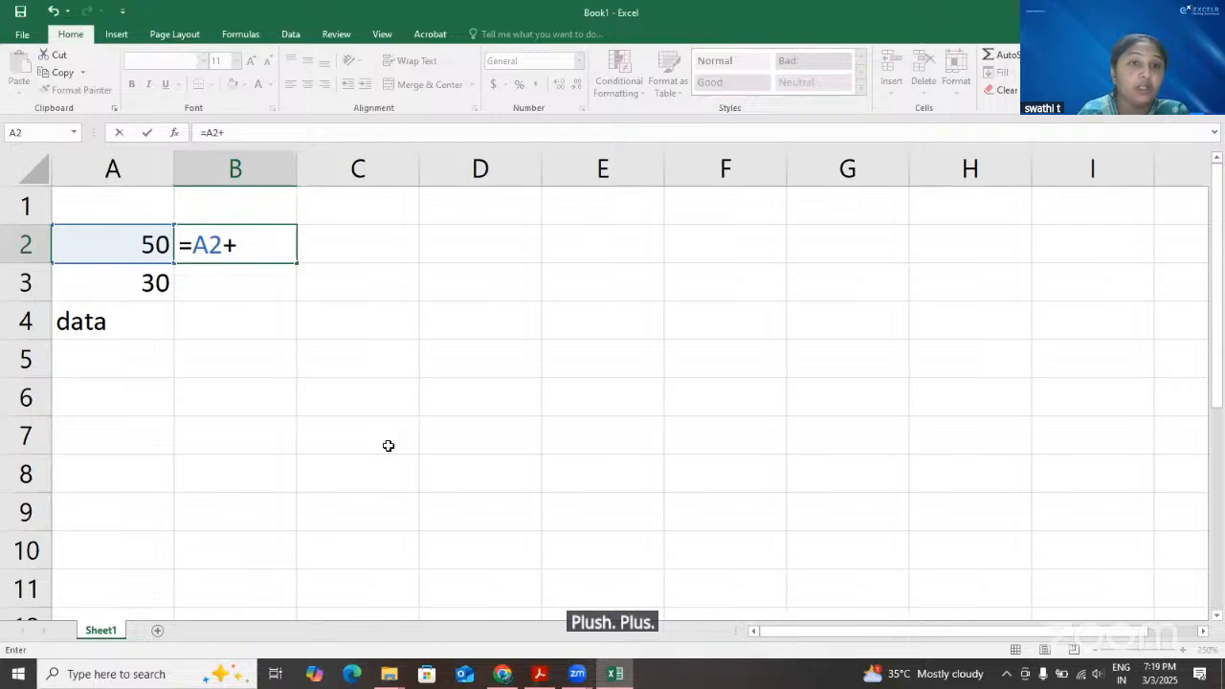
click(147, 283)
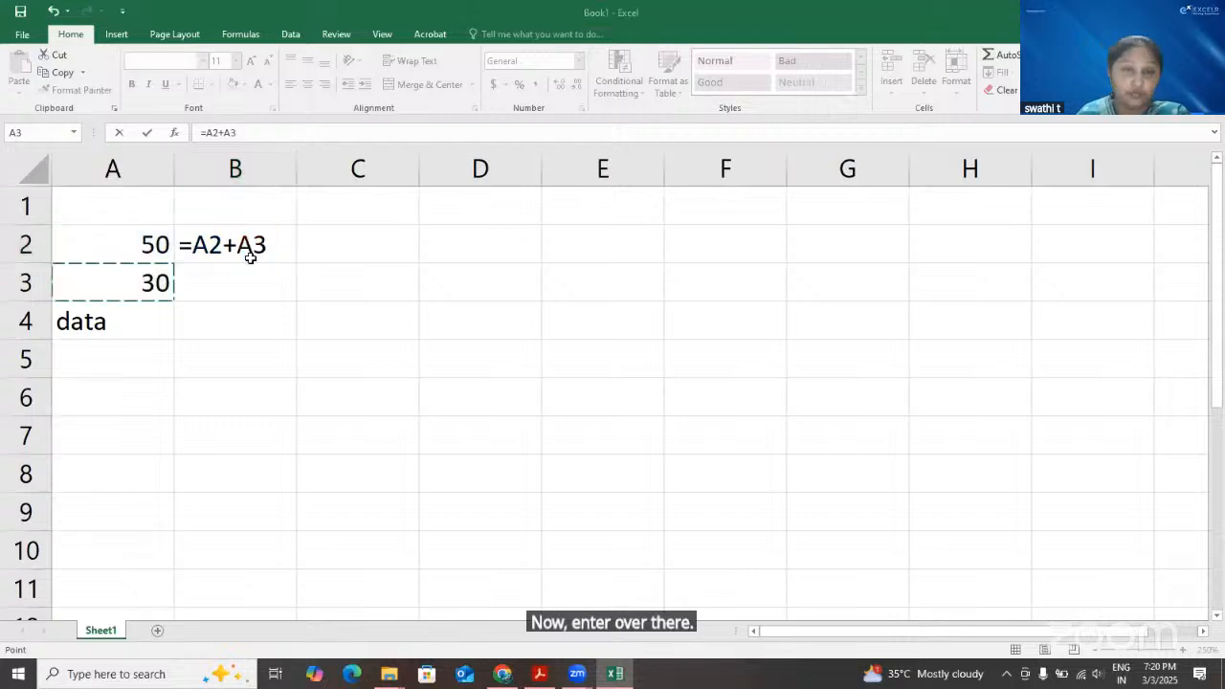
key(Return)
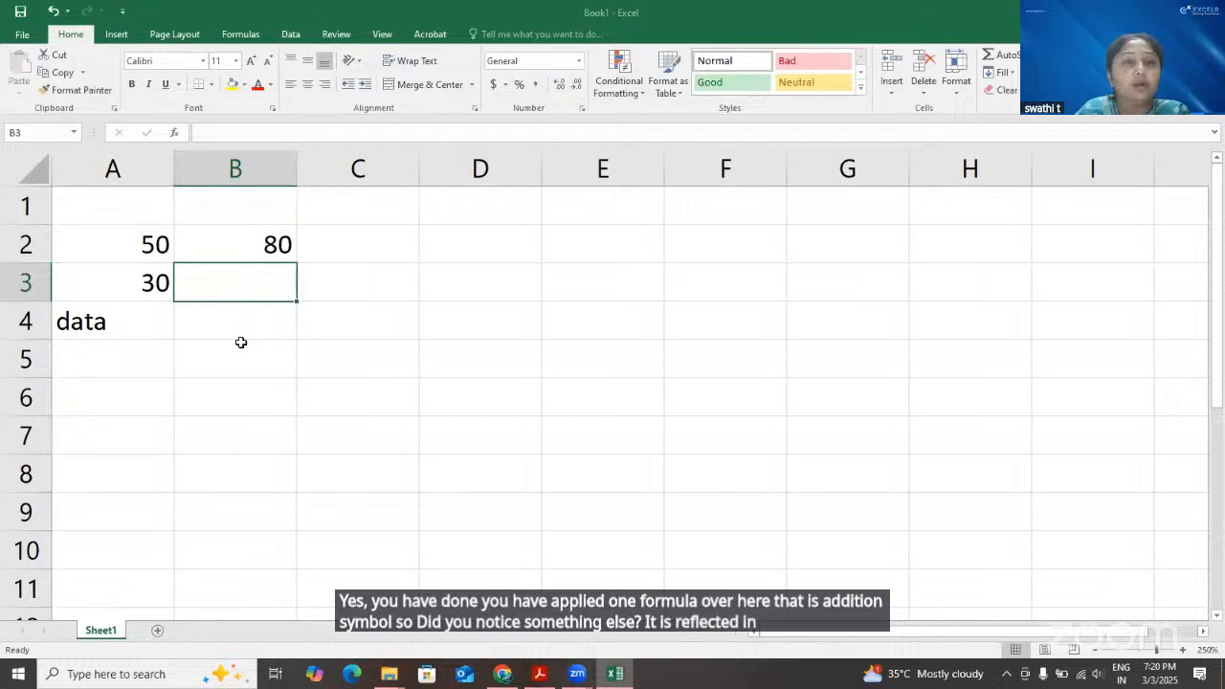
Try single references to A2 and A3 as the formula in cell B2, and restore =A2+A3 with its plus operator highlighted
key(Up)
text(=)
click(113, 247)
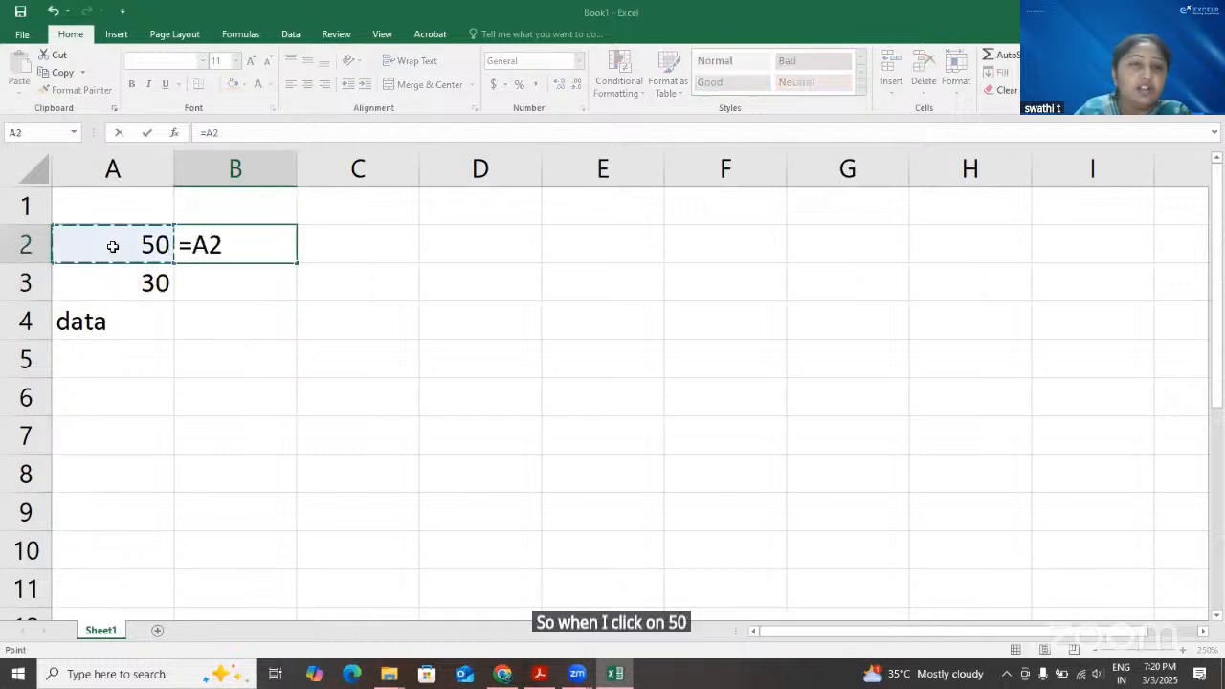
click(149, 292)
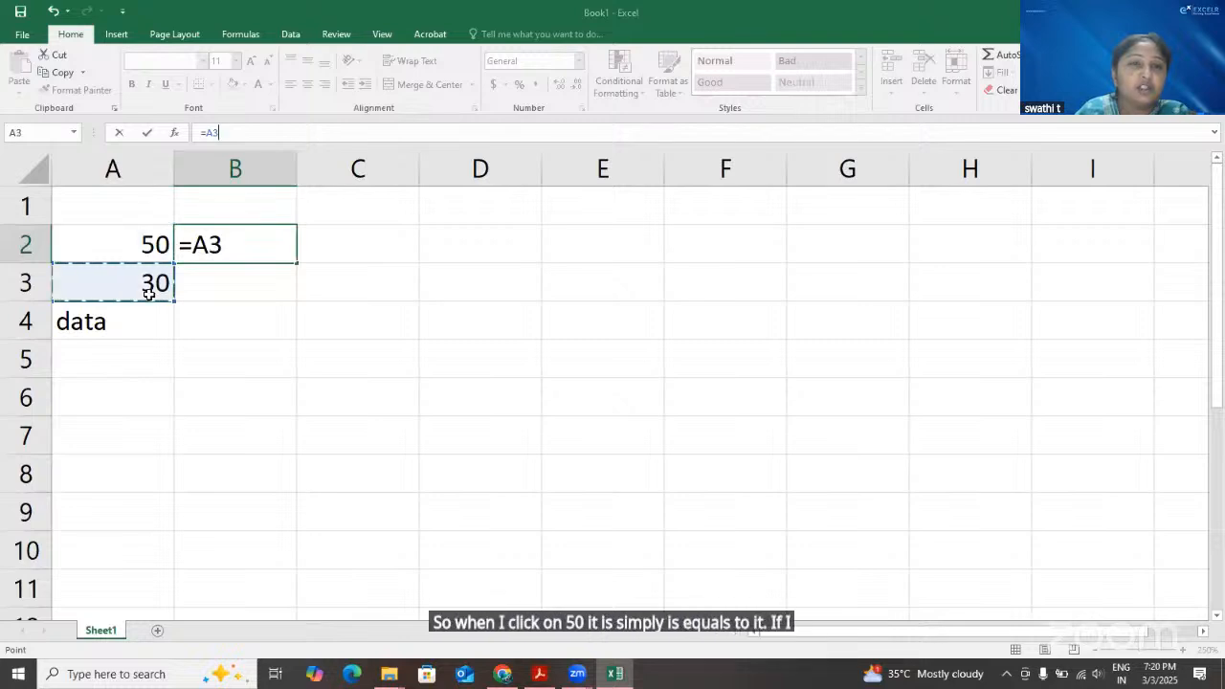
double_click(259, 242)
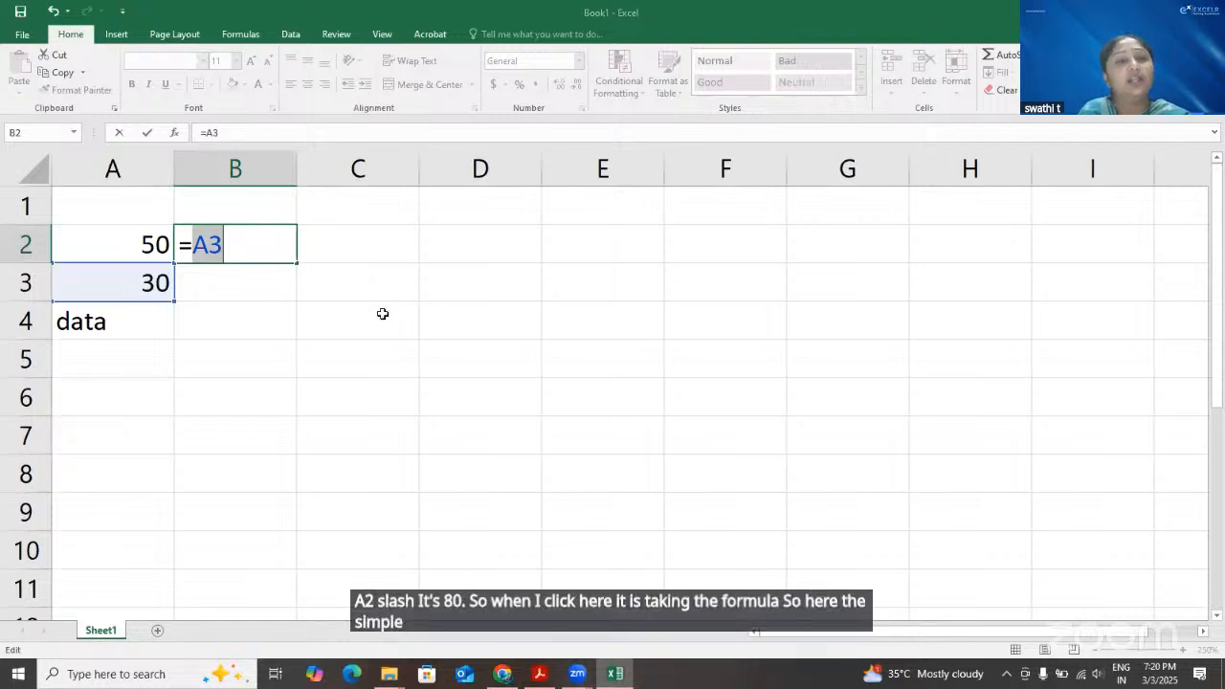
text(A2+A3)
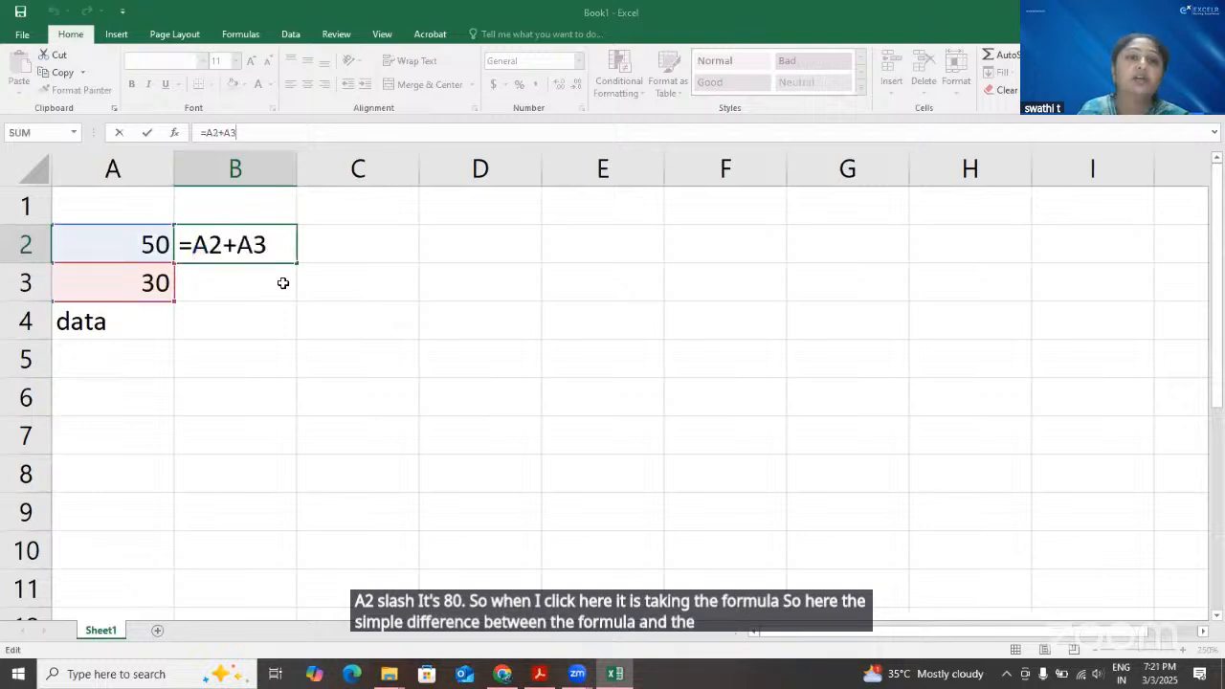
double_click(236, 247)
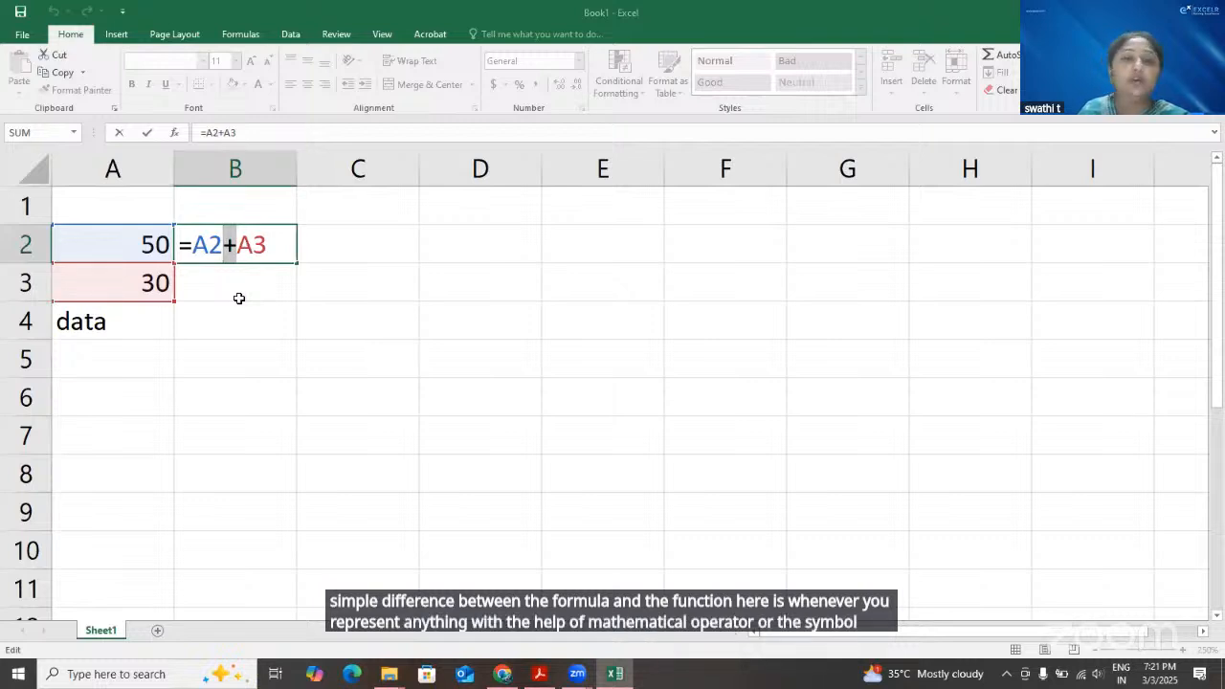
Begin a formula in cell C2 with =sum, and shorten it to =su to list the matching functions
click(402, 241)
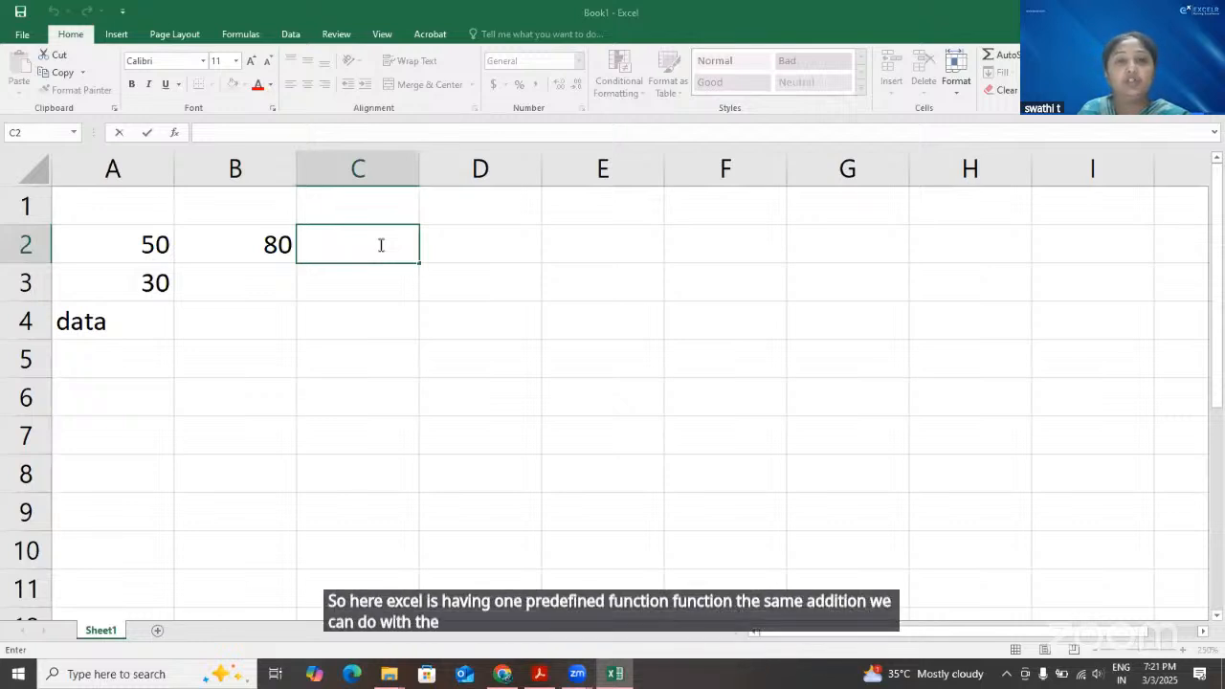
text(=)
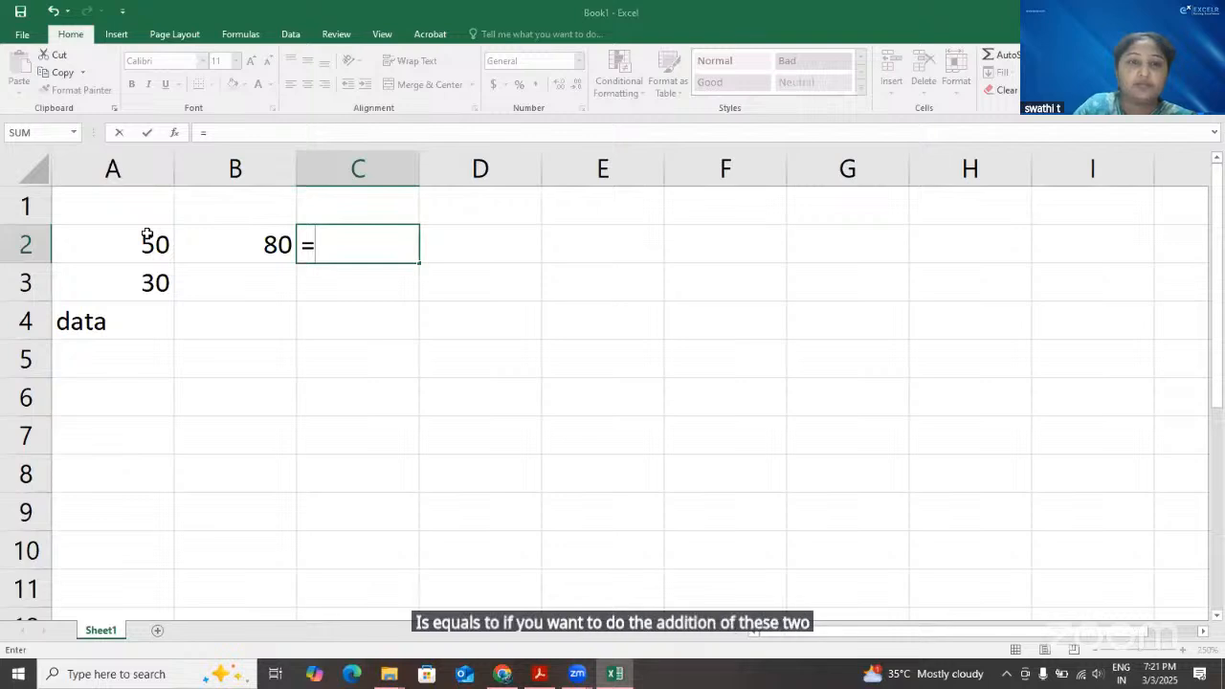
text(sum)
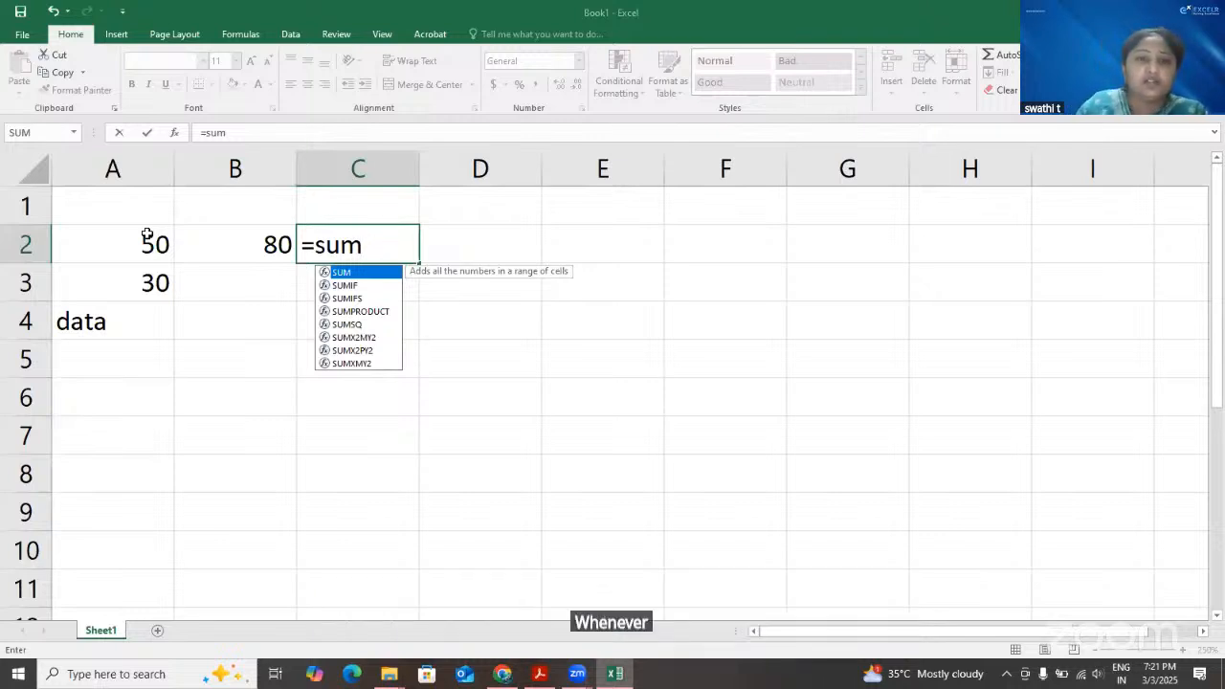
key(BackSpace)
key(BackSpace)
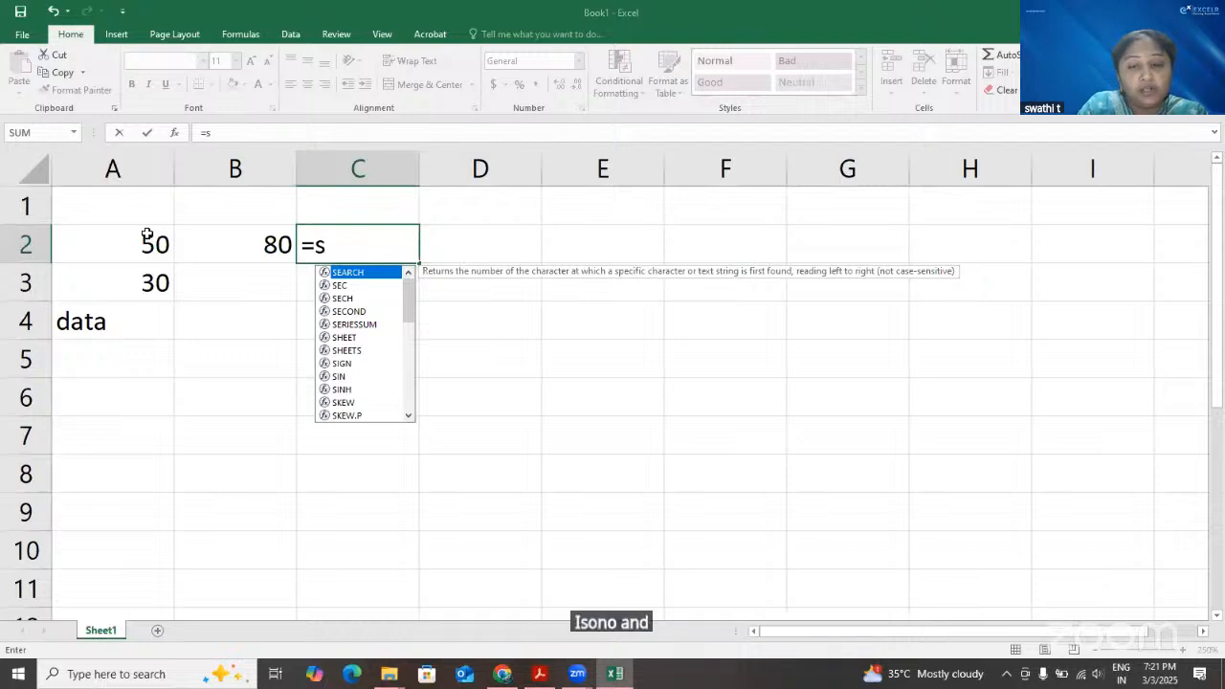
text(u)
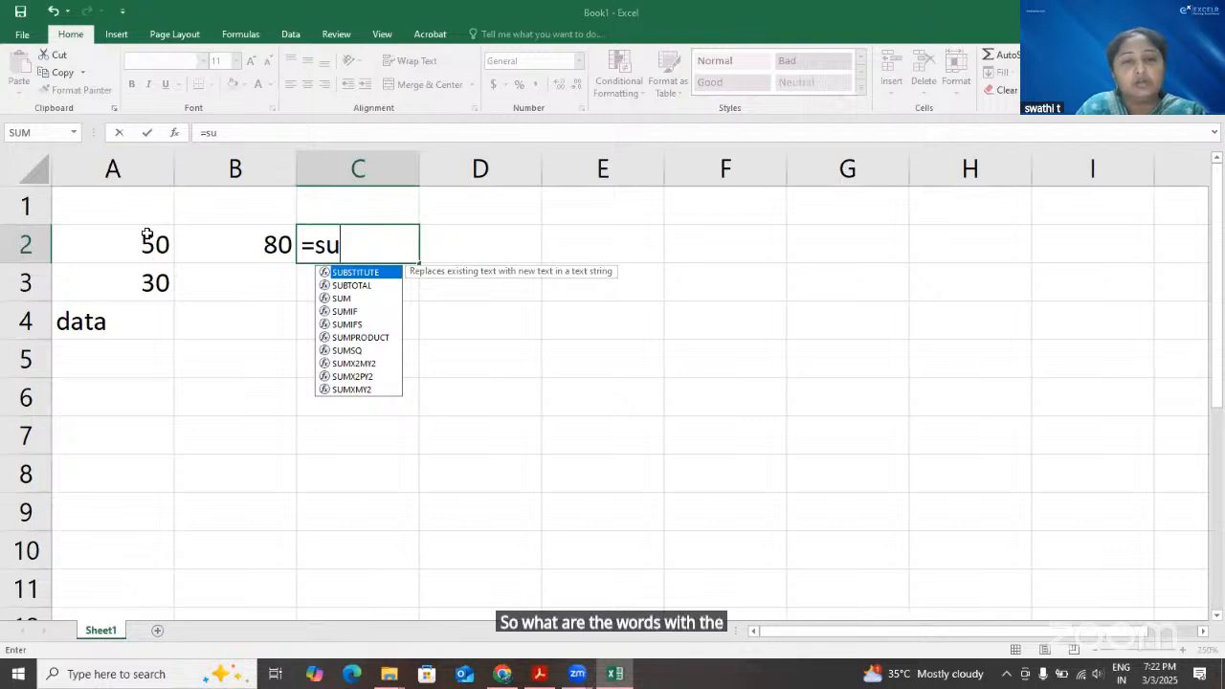
Highlight SUM among the function suggestions in cell C2 and try to accept it
key(Down)
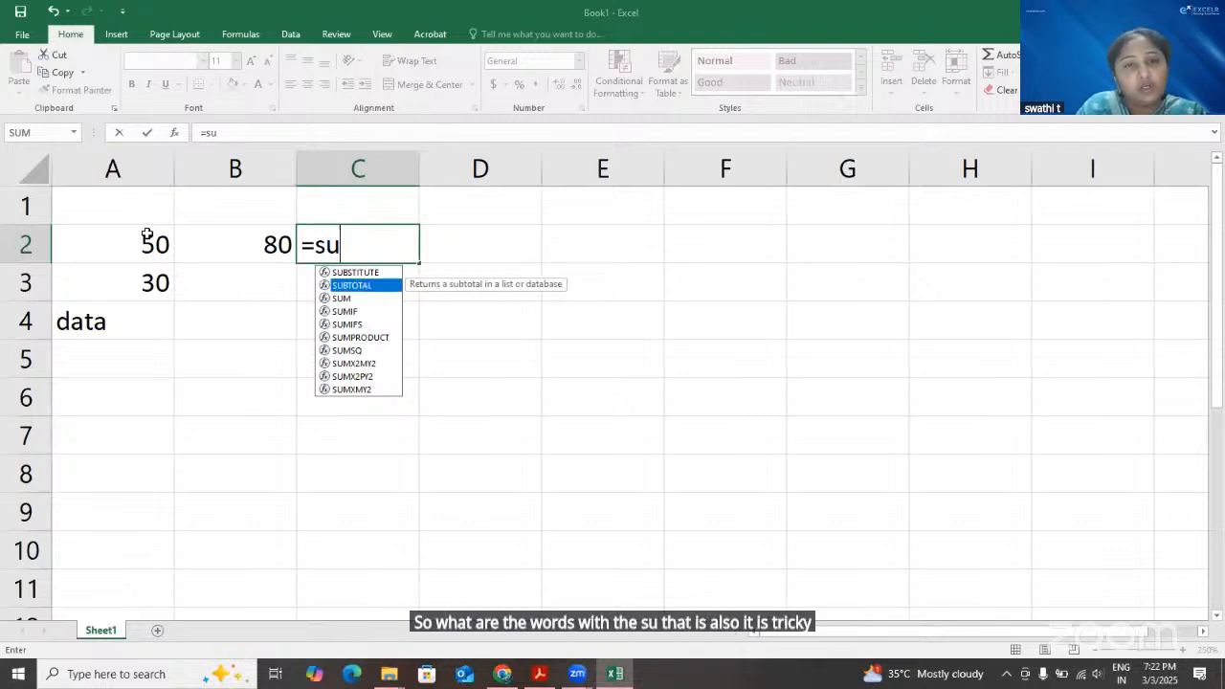
key(Down)
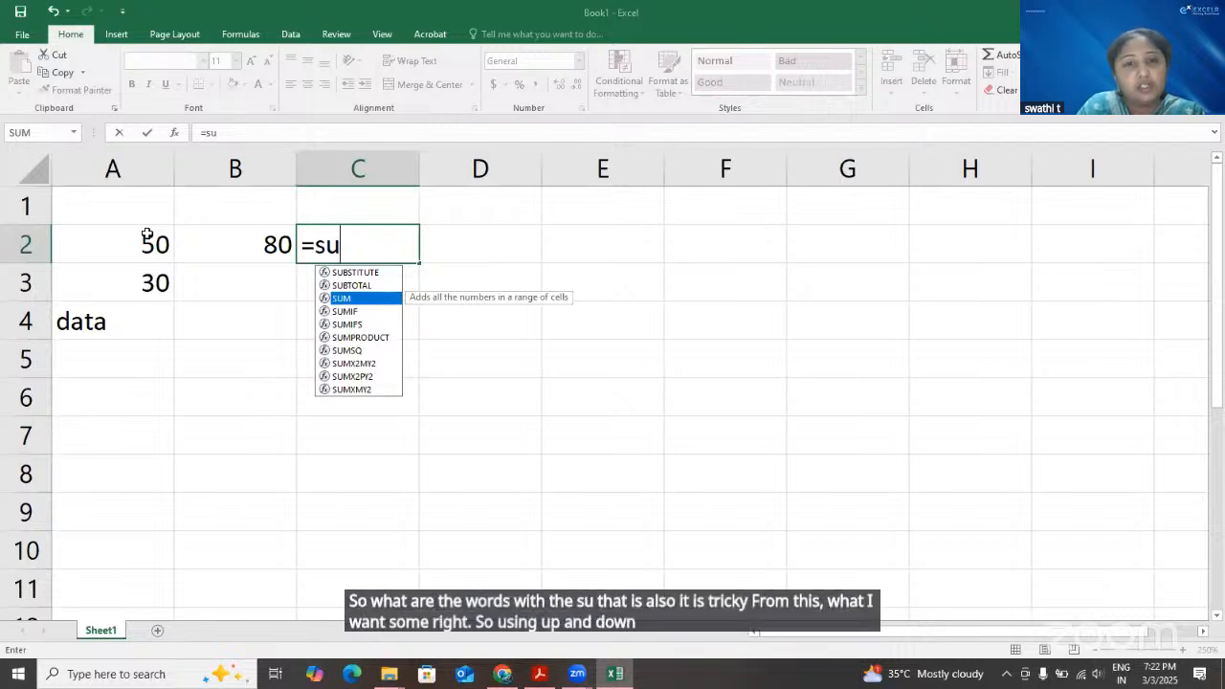
key(Up)
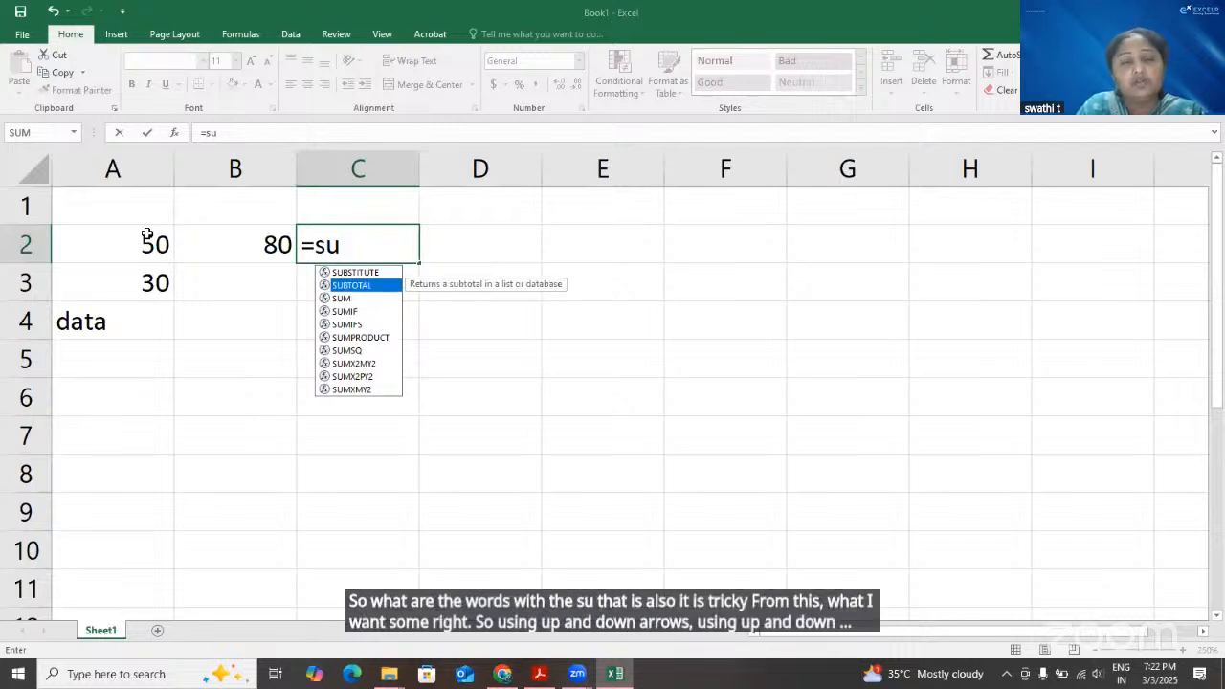
key(Down)
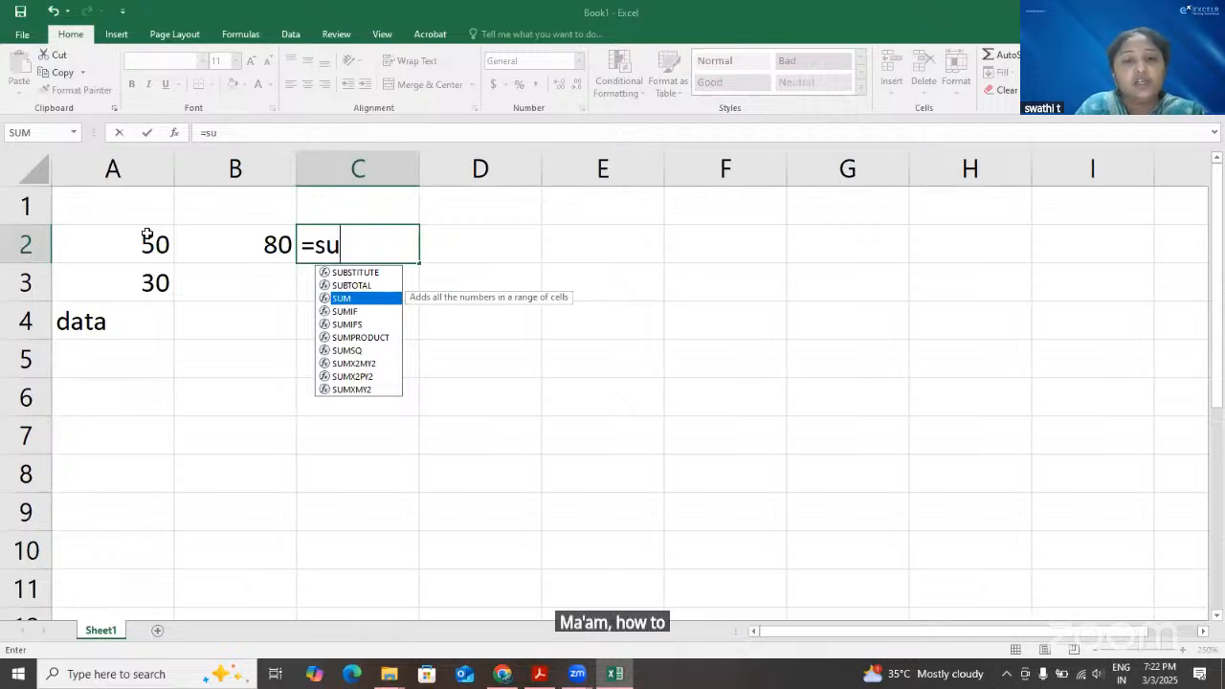
key(Return)
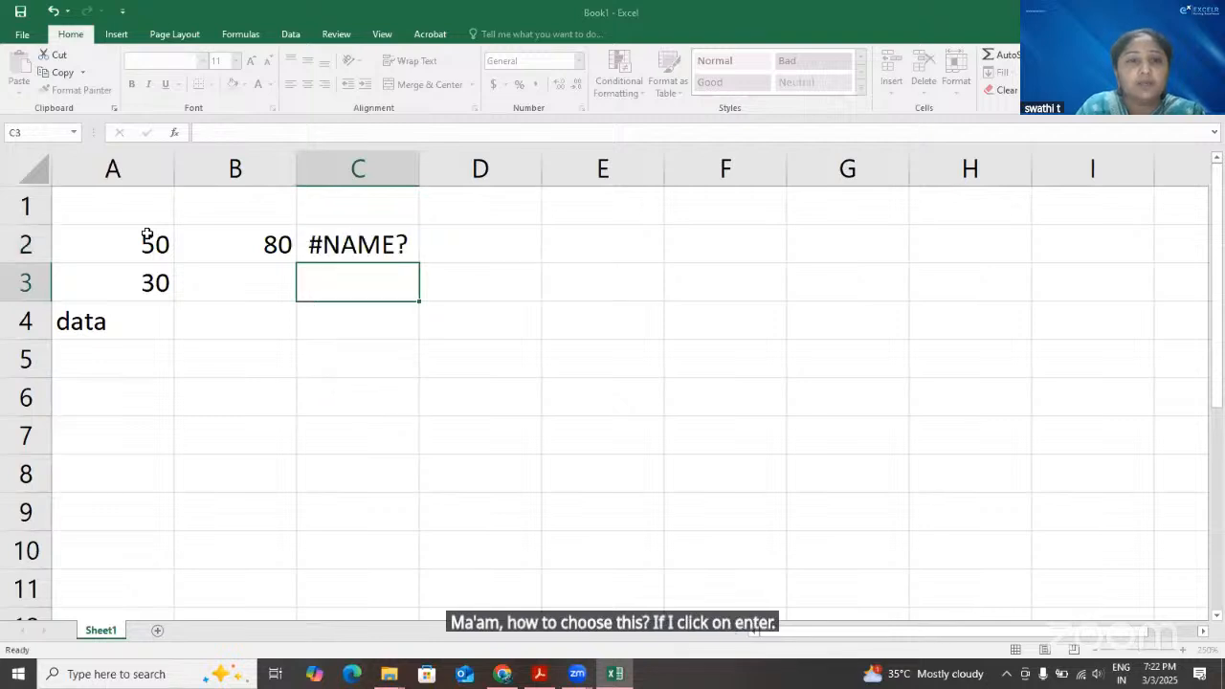
Correct the entry in cell C2 to the SUM function from the suggestions, and complete it as =SUM(A2:A3)
double_click(396, 247)
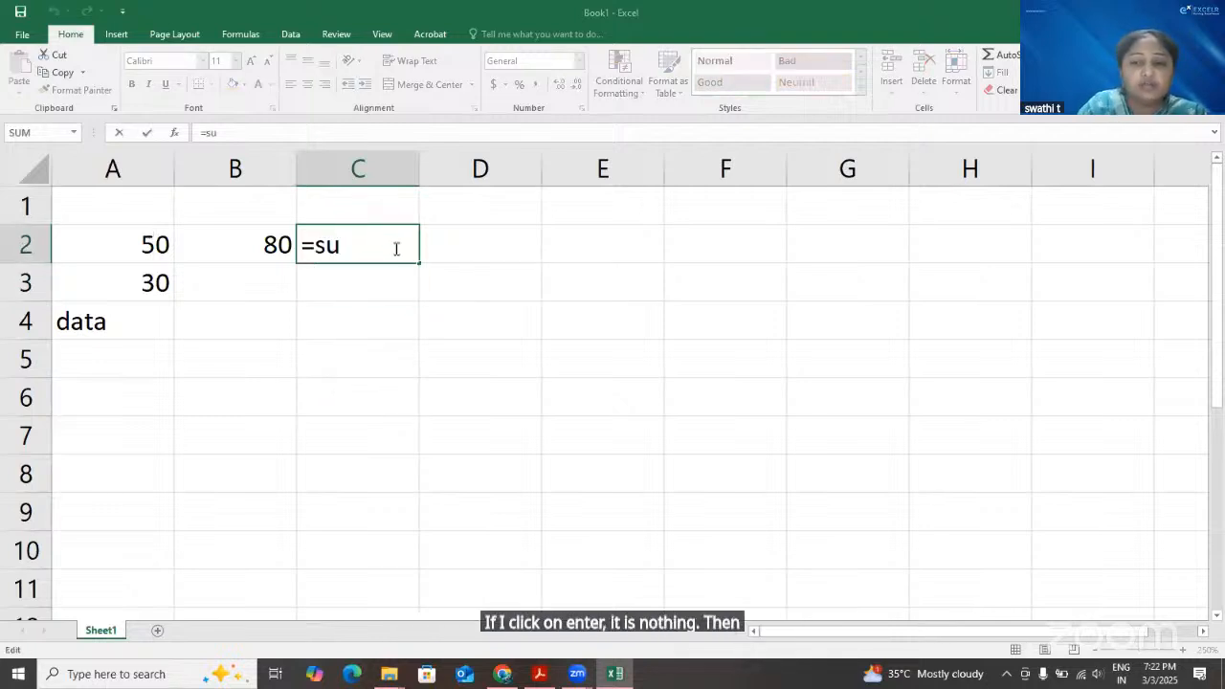
text(m)
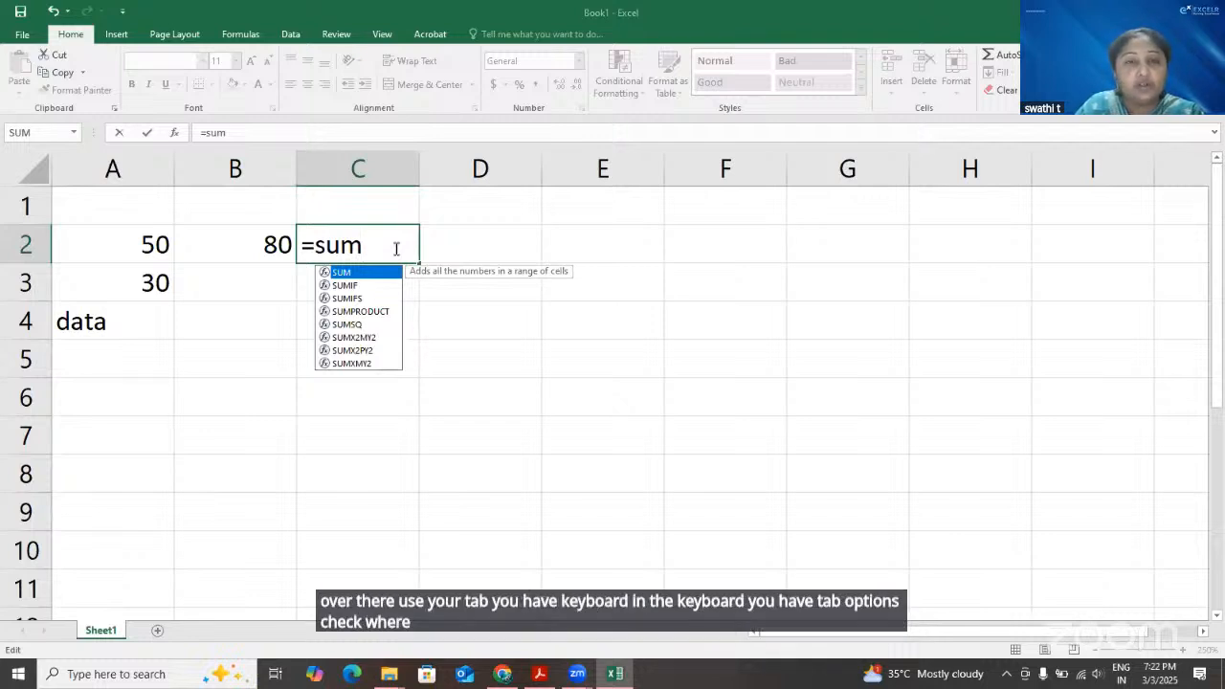
key(Down)
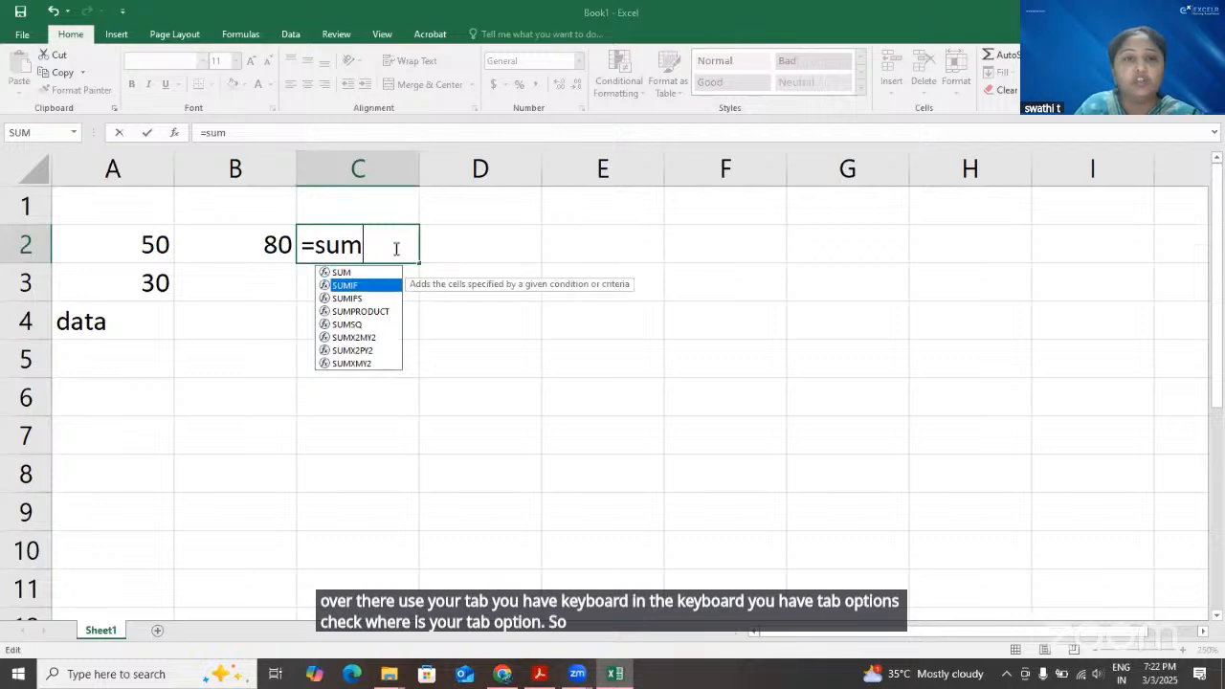
key(Up)
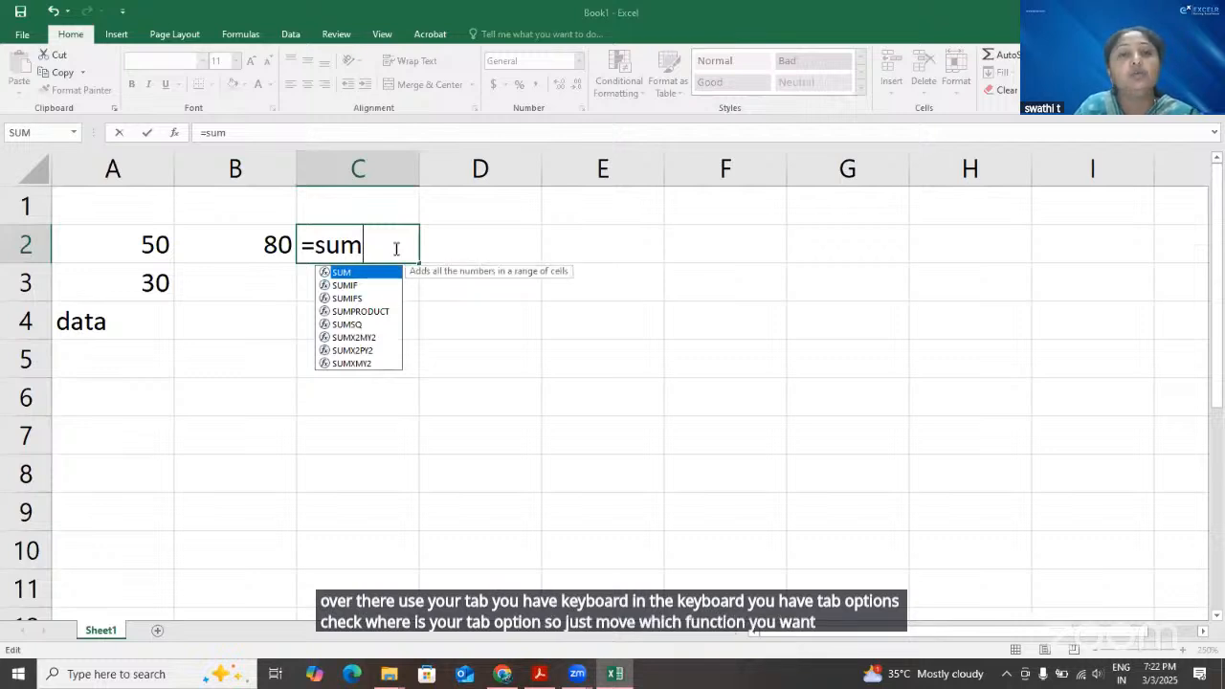
key(Down)
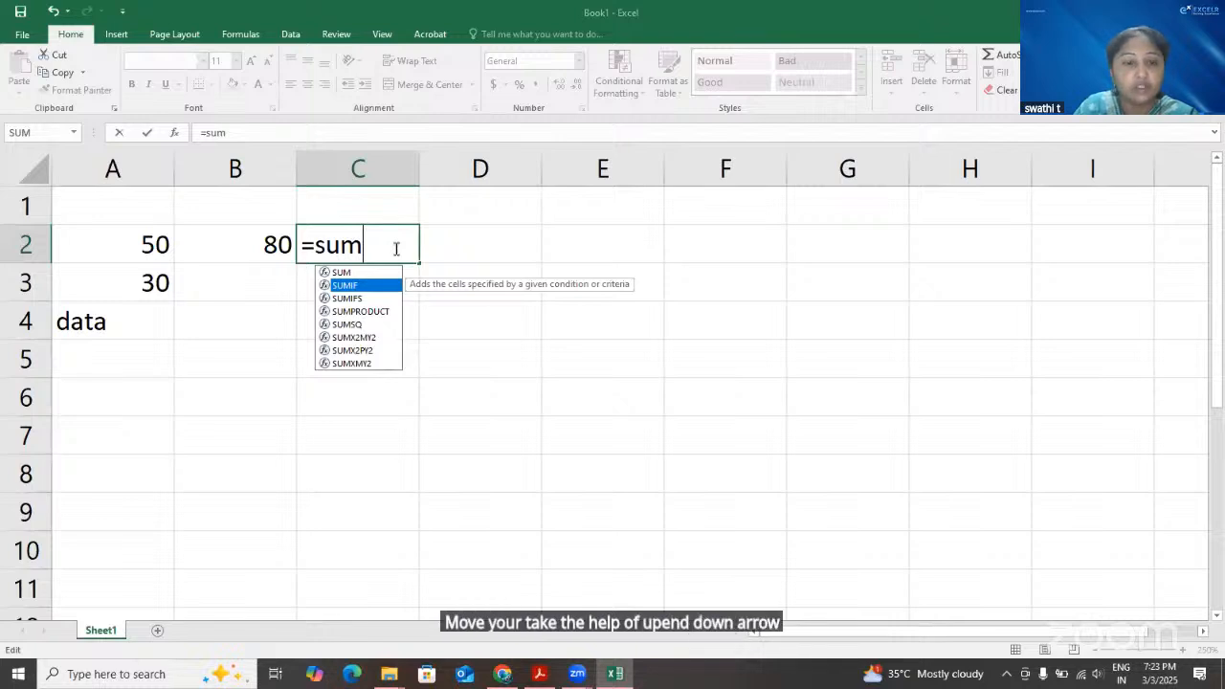
key(Up)
key(Tab)
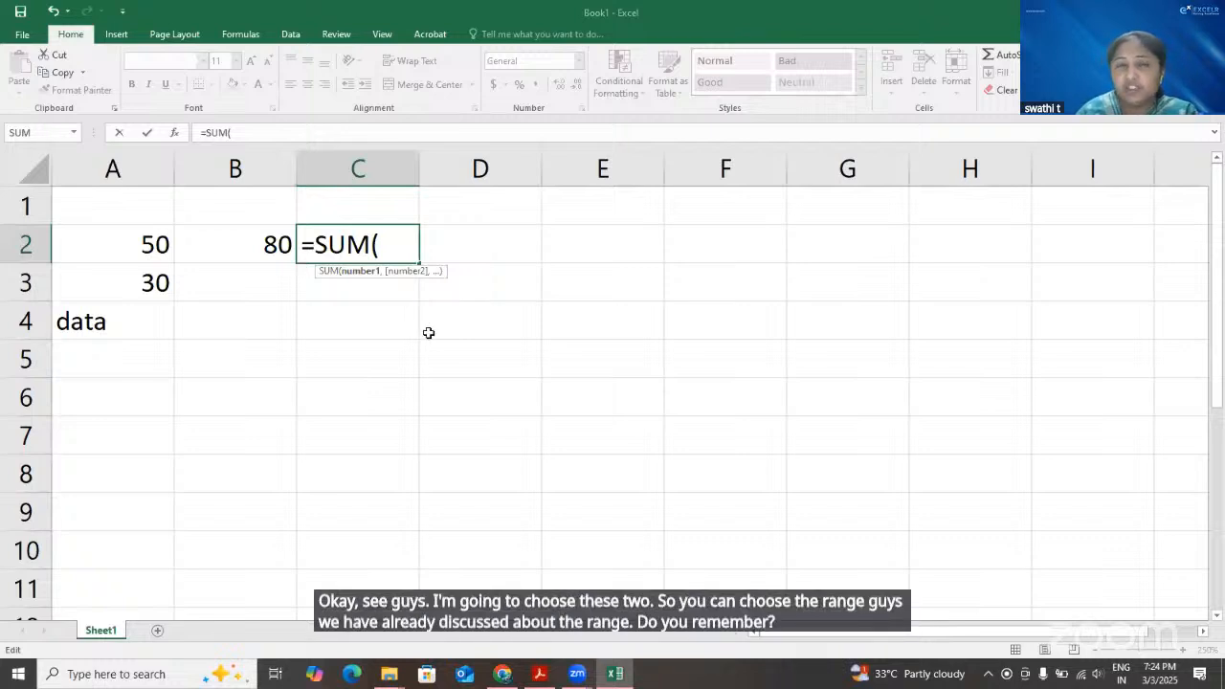
drag(125, 244, 139, 283)
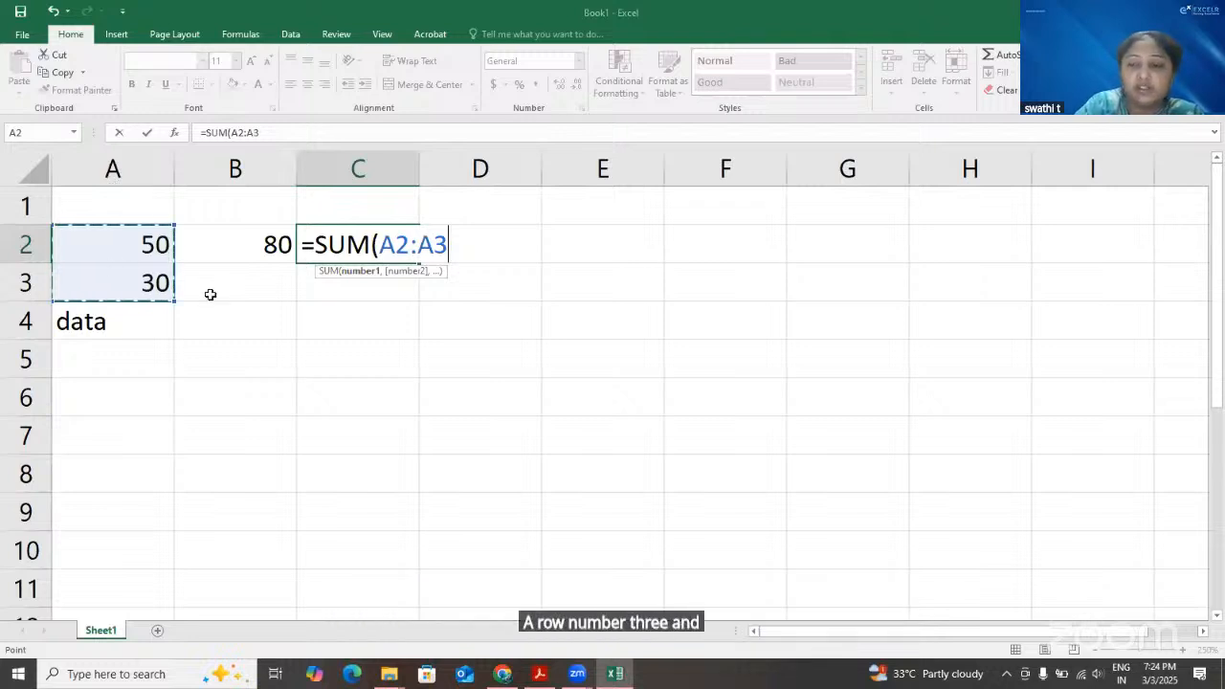
text())
key(Return)
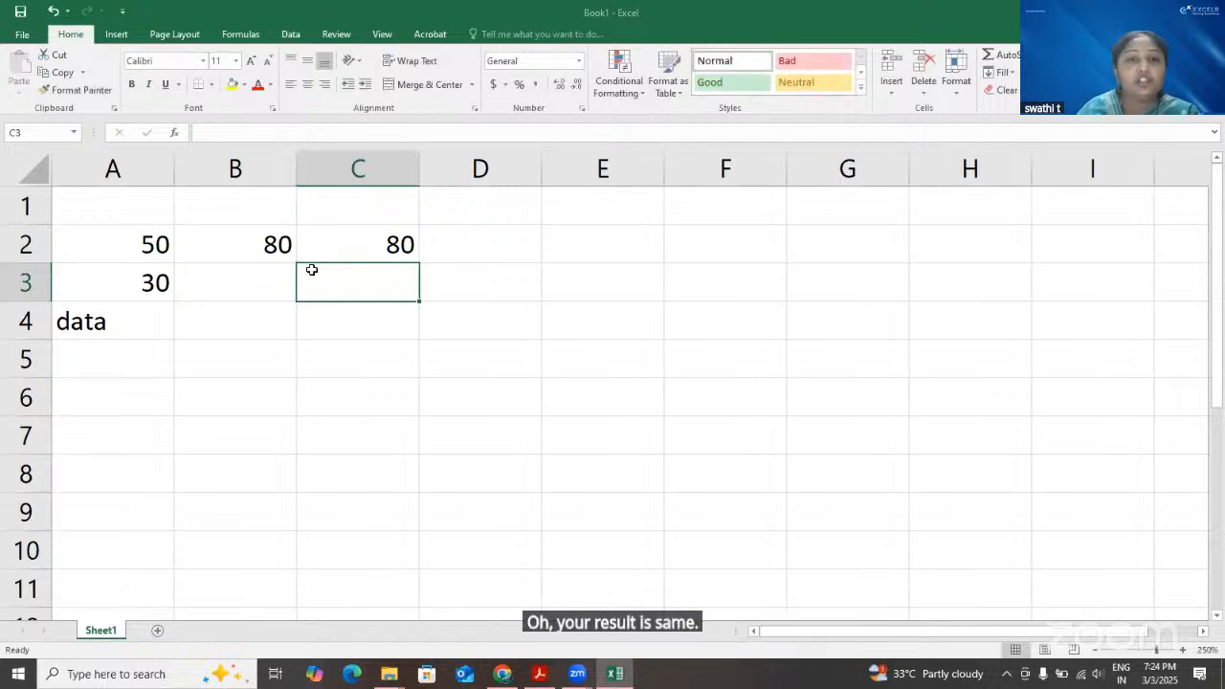
Examine the SUM formula of cell C2 in the formula bar, and undo the stray reference to E4
click(363, 253)
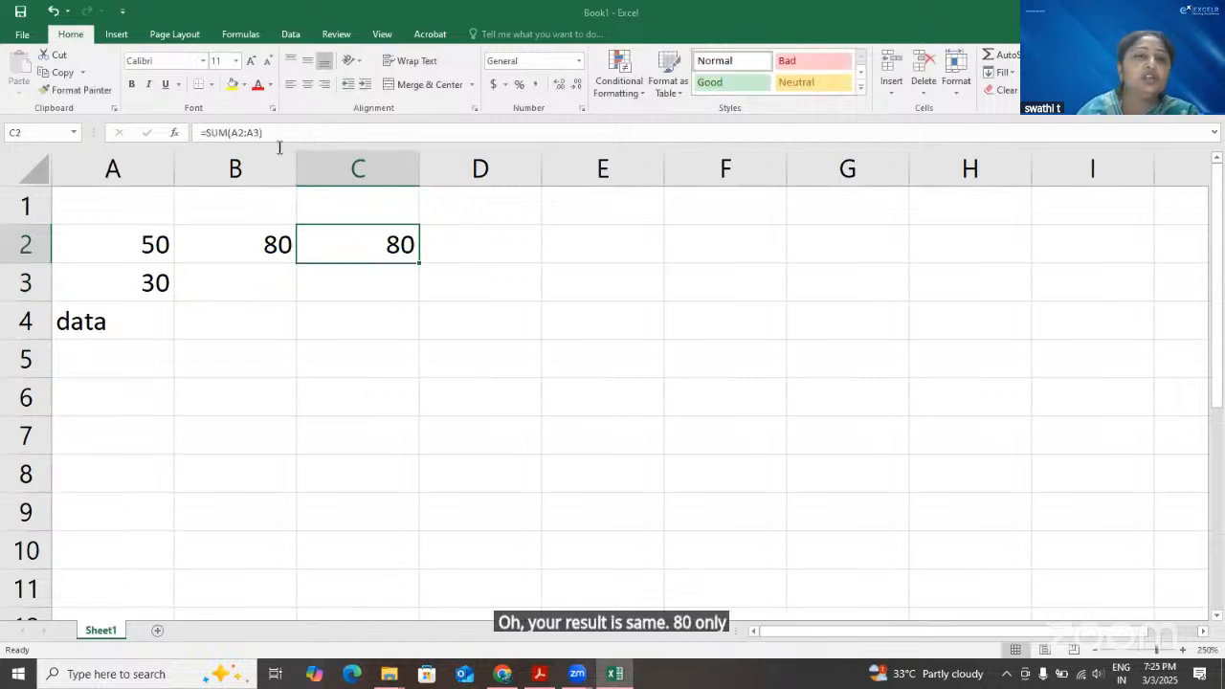
drag(198, 132, 275, 135)
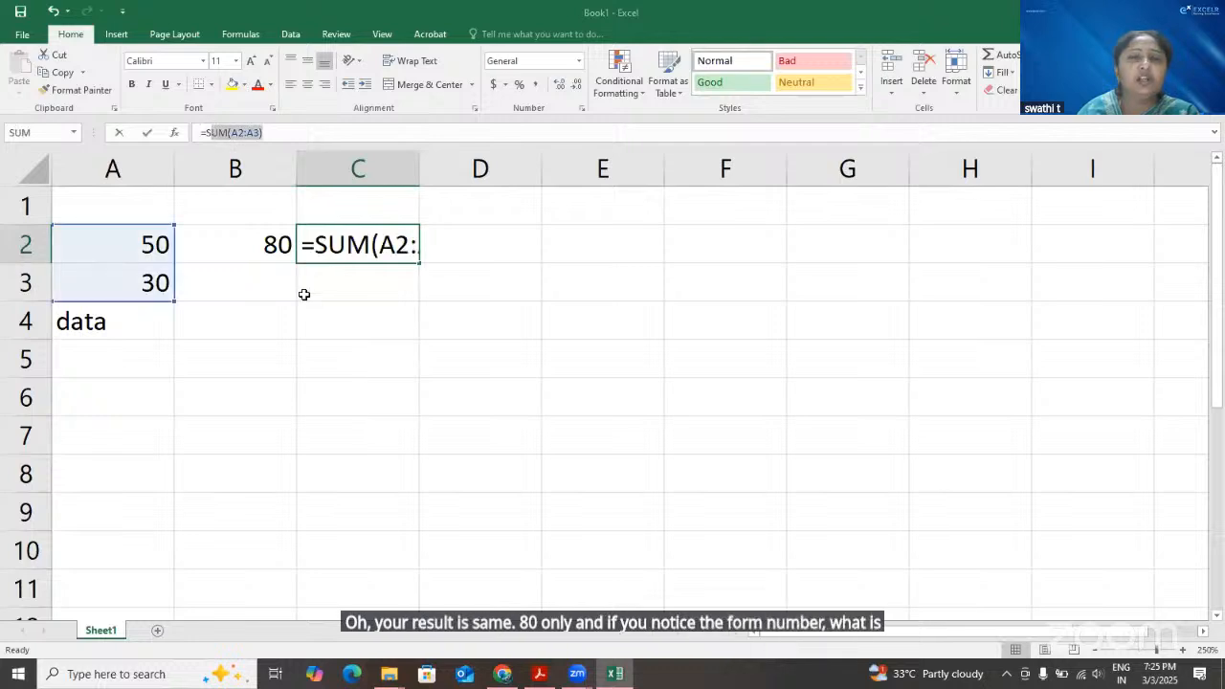
click(603, 320)
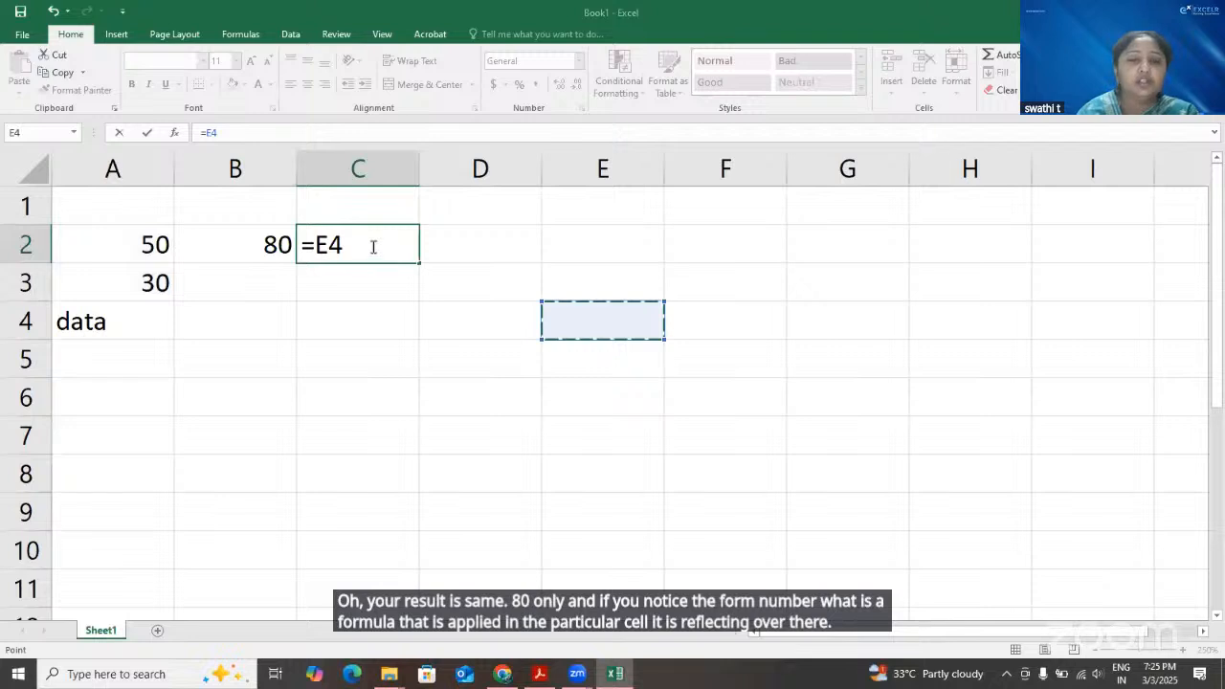
double_click(377, 247)
key(ctrl+z)
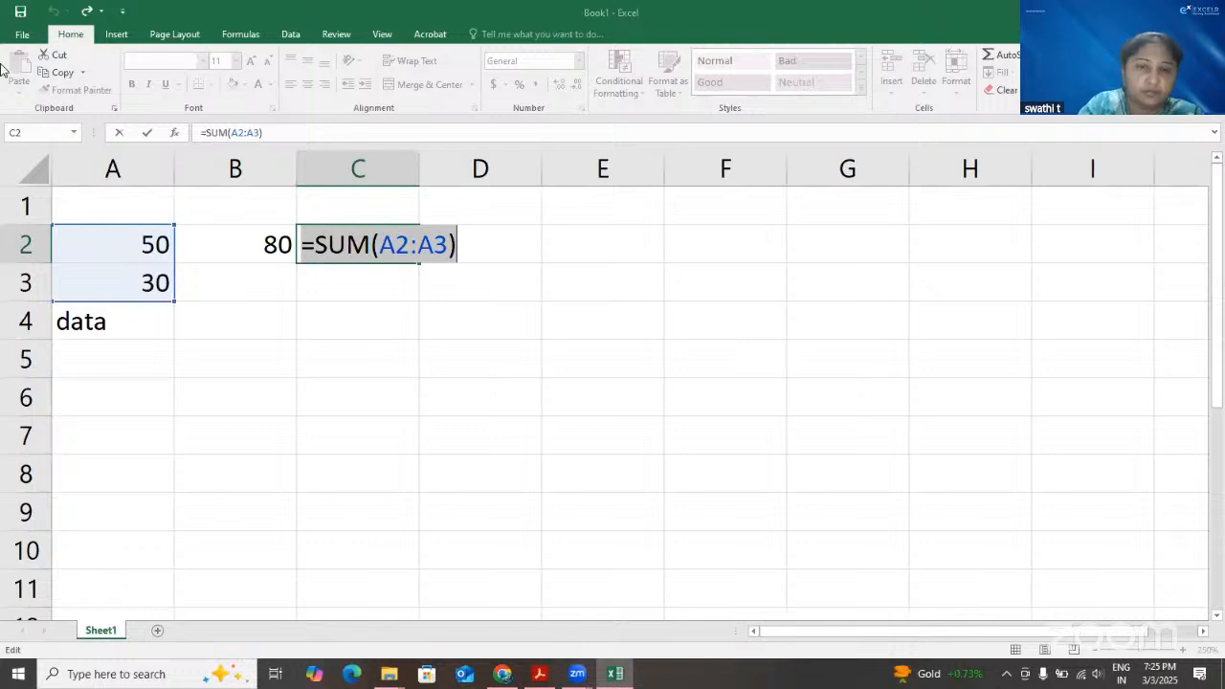
key(Return)
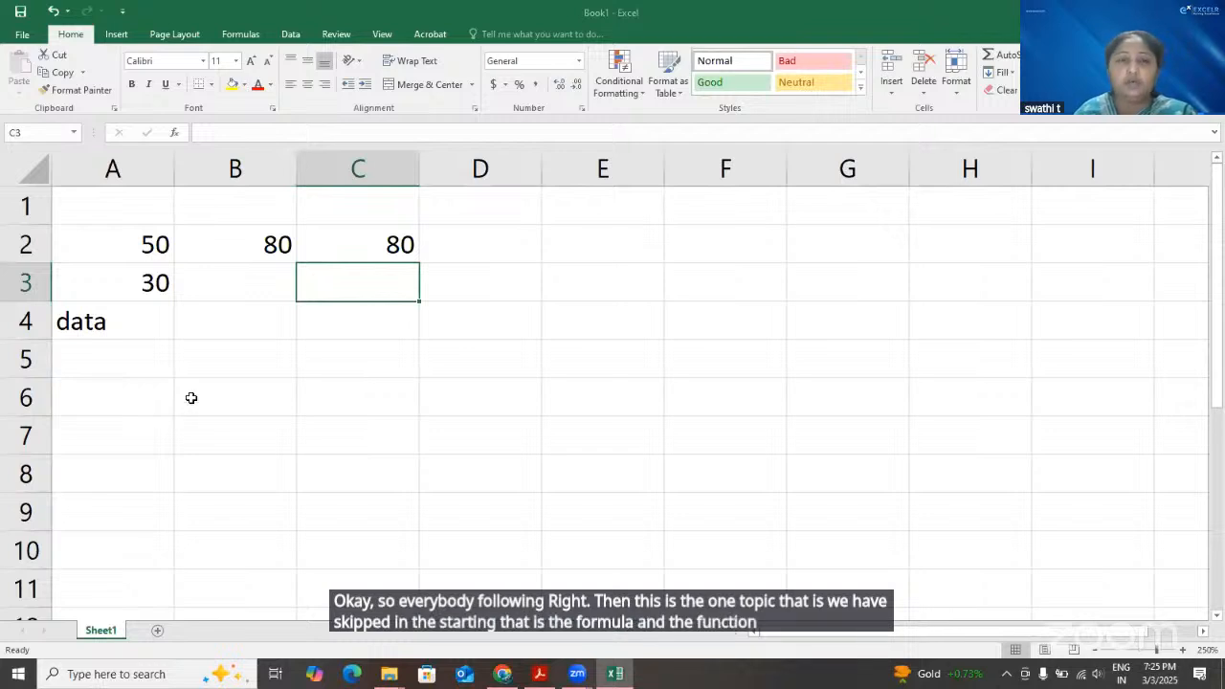
Review the SUM formula in cell C2 against the source values in column A
click(393, 244)
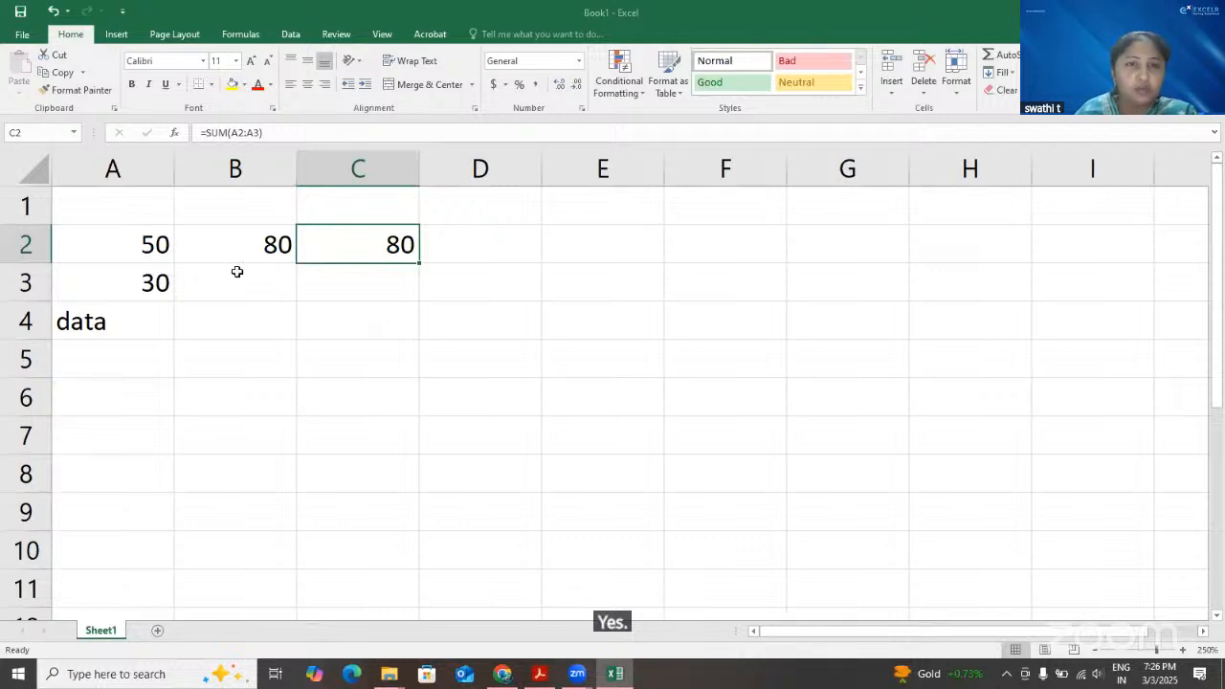
click(134, 359)
key(Up)
key(Up)
key(Up)
key(Down)
key(Down)
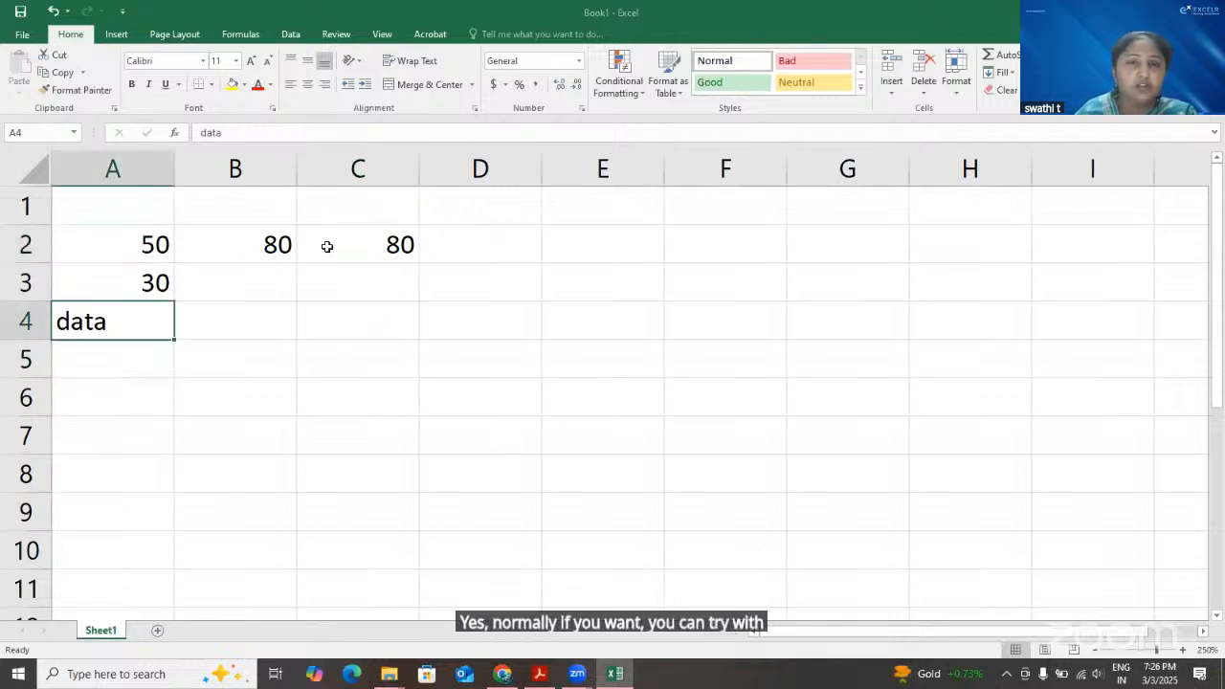
click(326, 246)
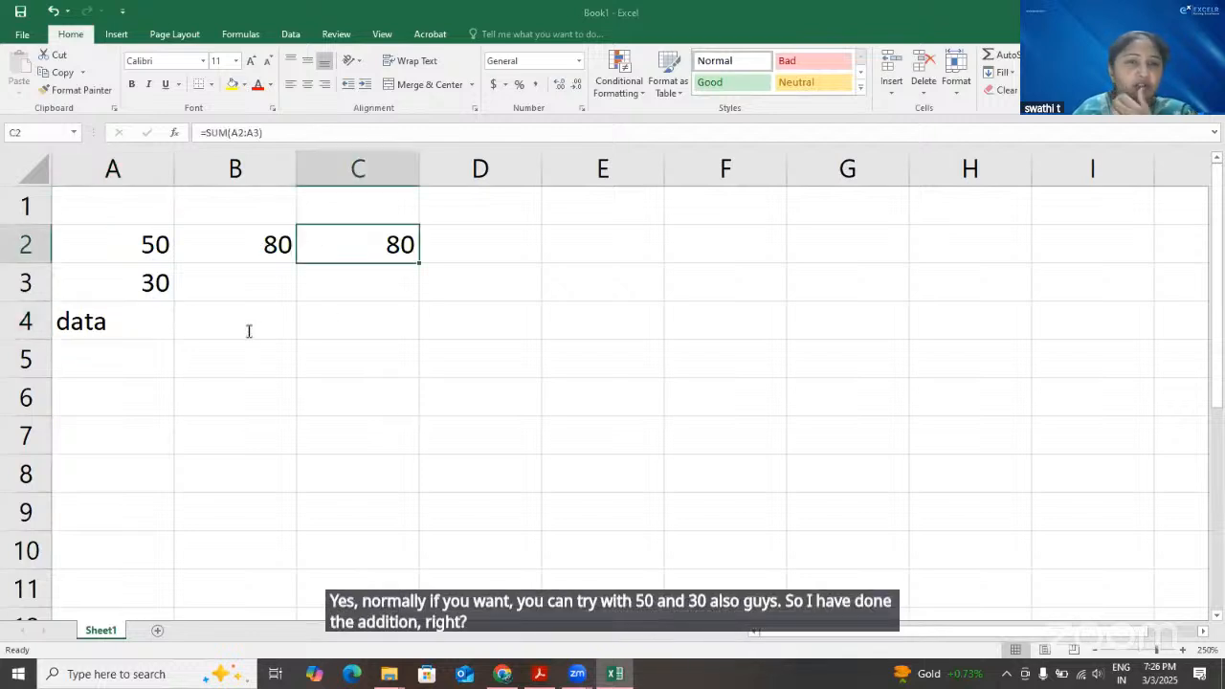
Label cell B4 as sub and subtract A3 from A2 in cell C4 with the formula =A2-A3
click(278, 336)
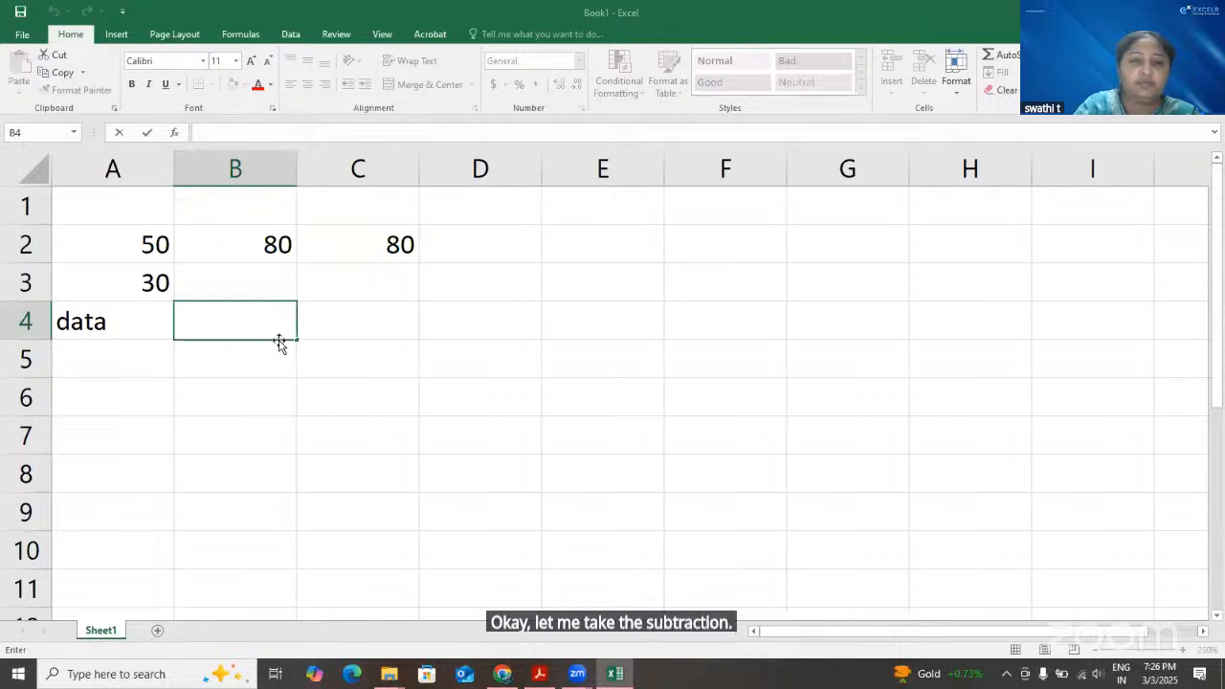
text(sub)
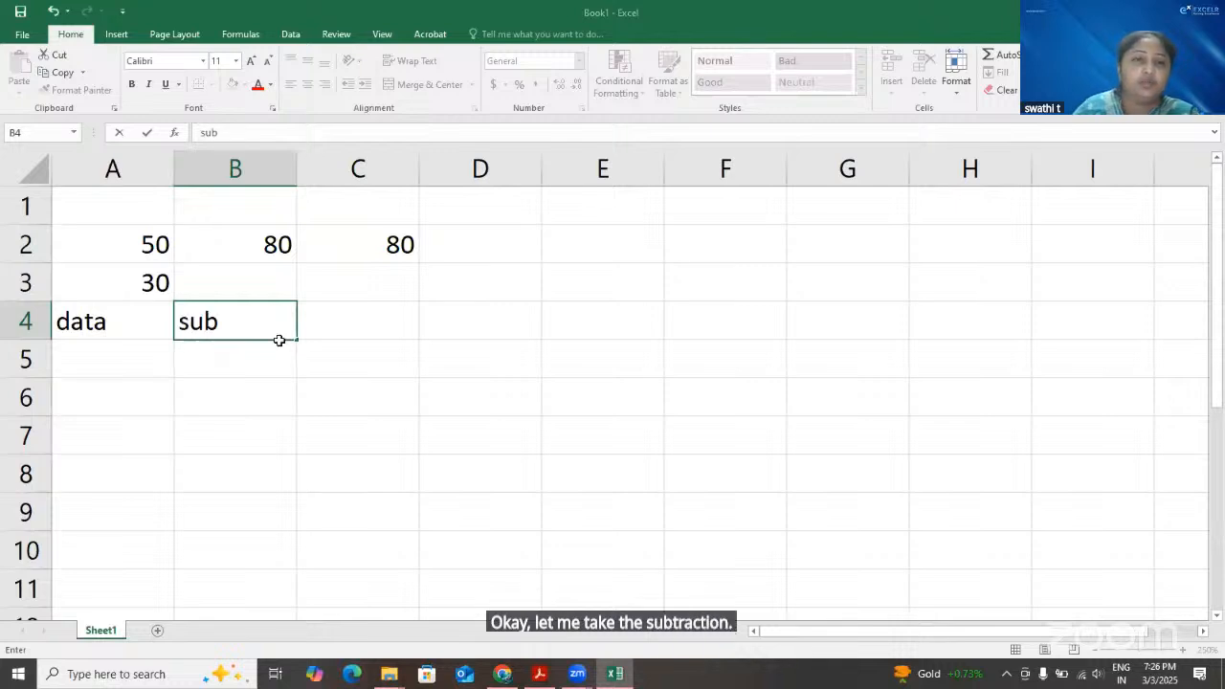
key(Tab)
double_click(369, 320)
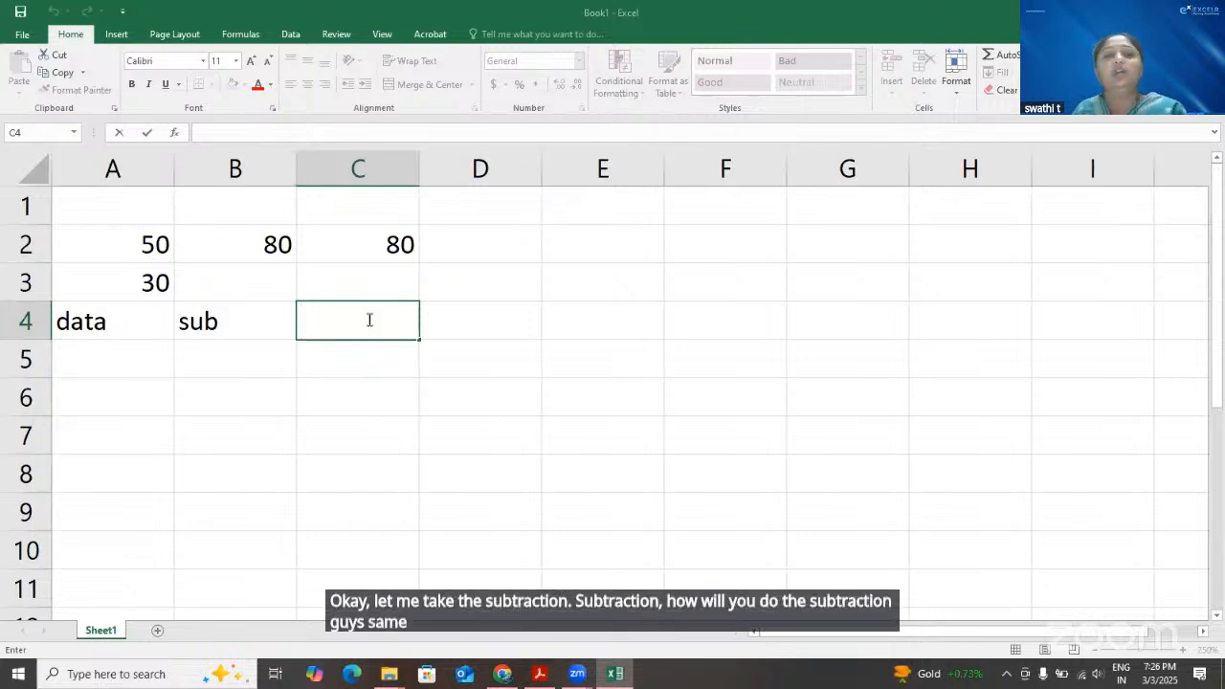
text(=)
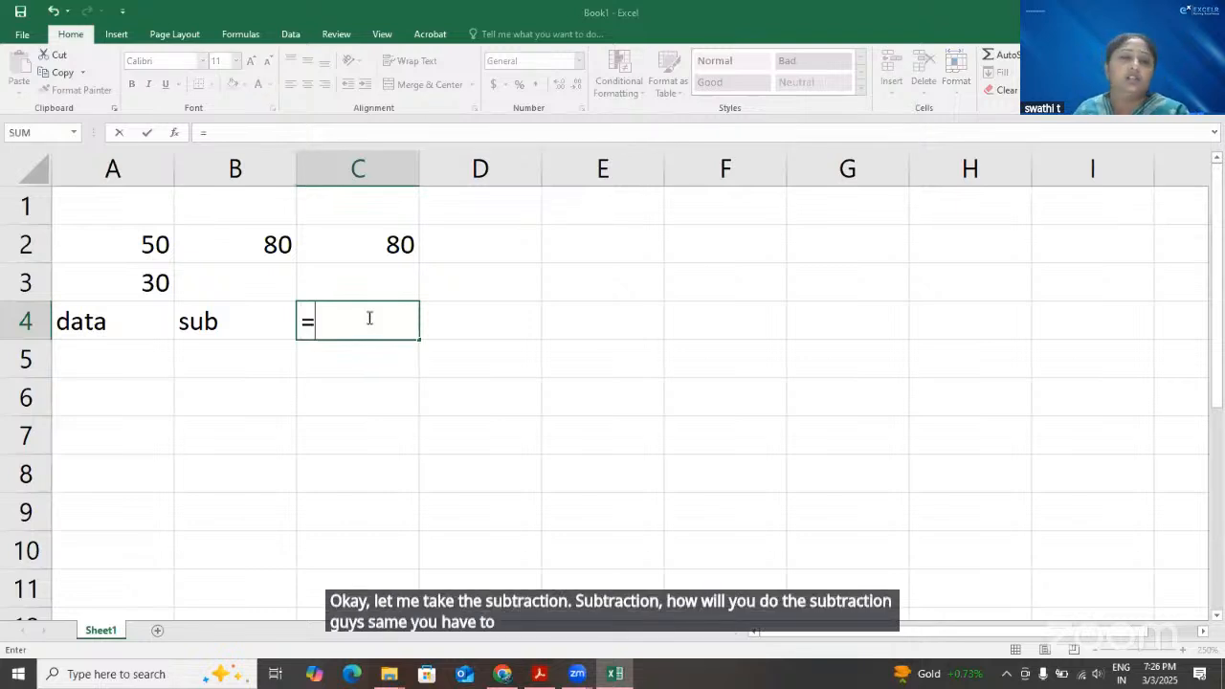
click(123, 248)
text(-)
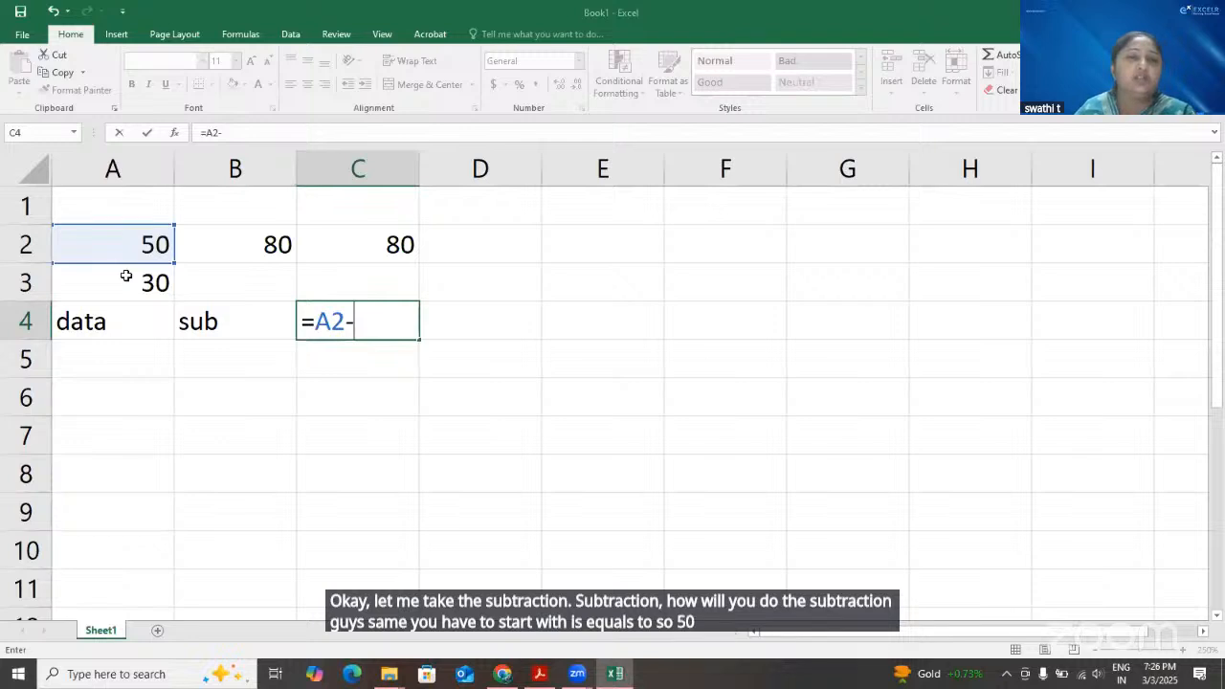
click(123, 281)
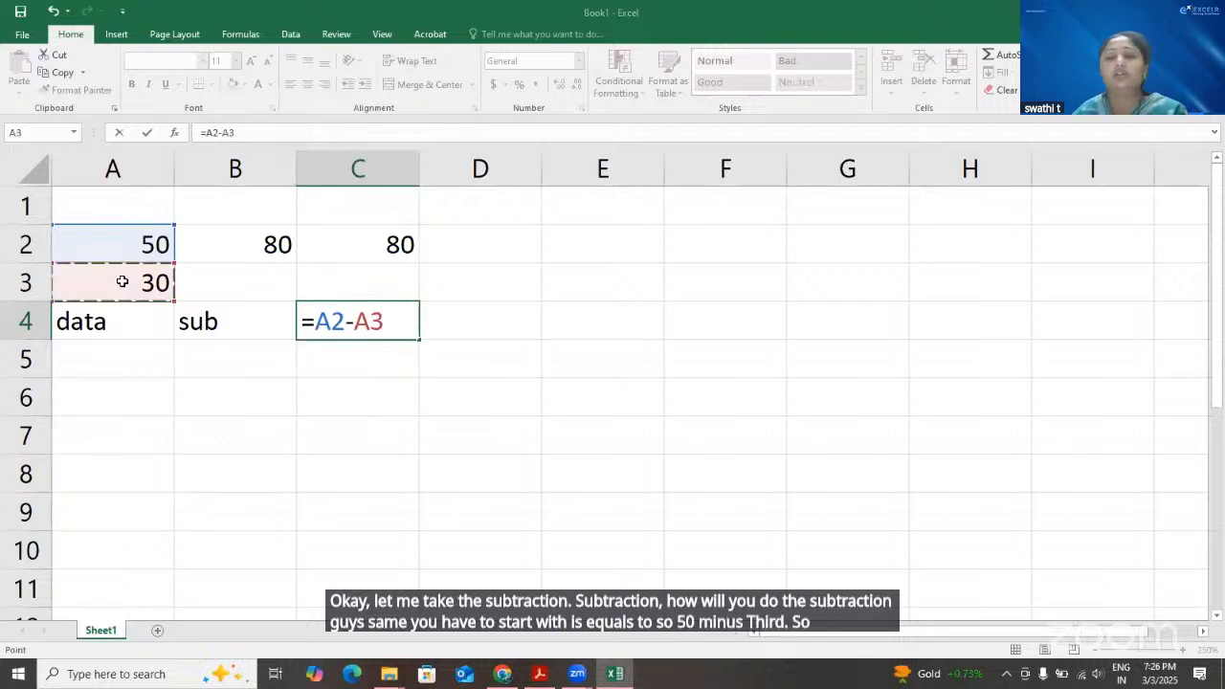
key(Return)
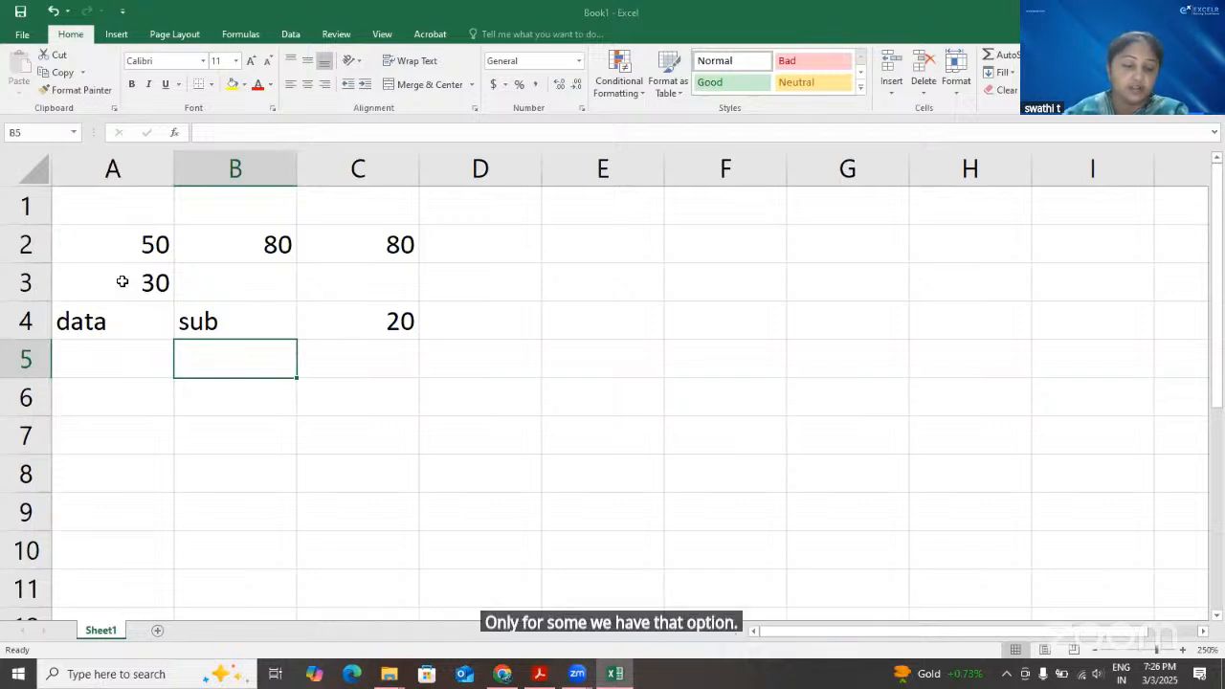
Look up the functions matching =sub in cell C5, and discard the entry
click(352, 358)
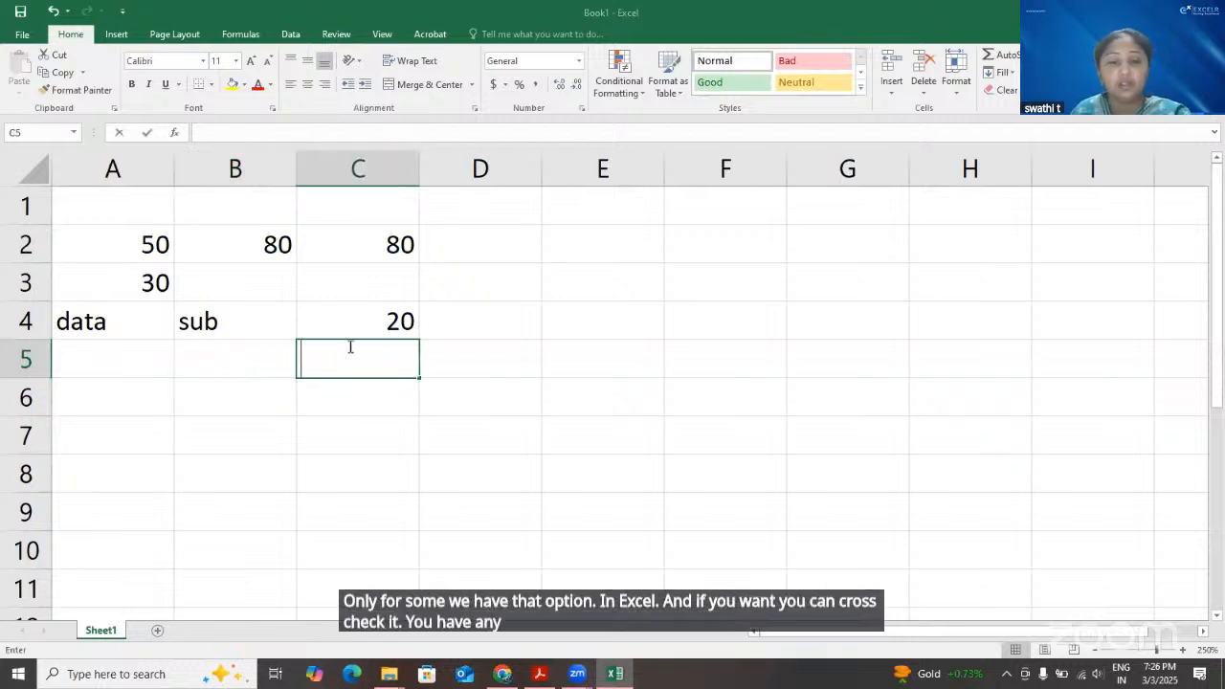
text(=sub)
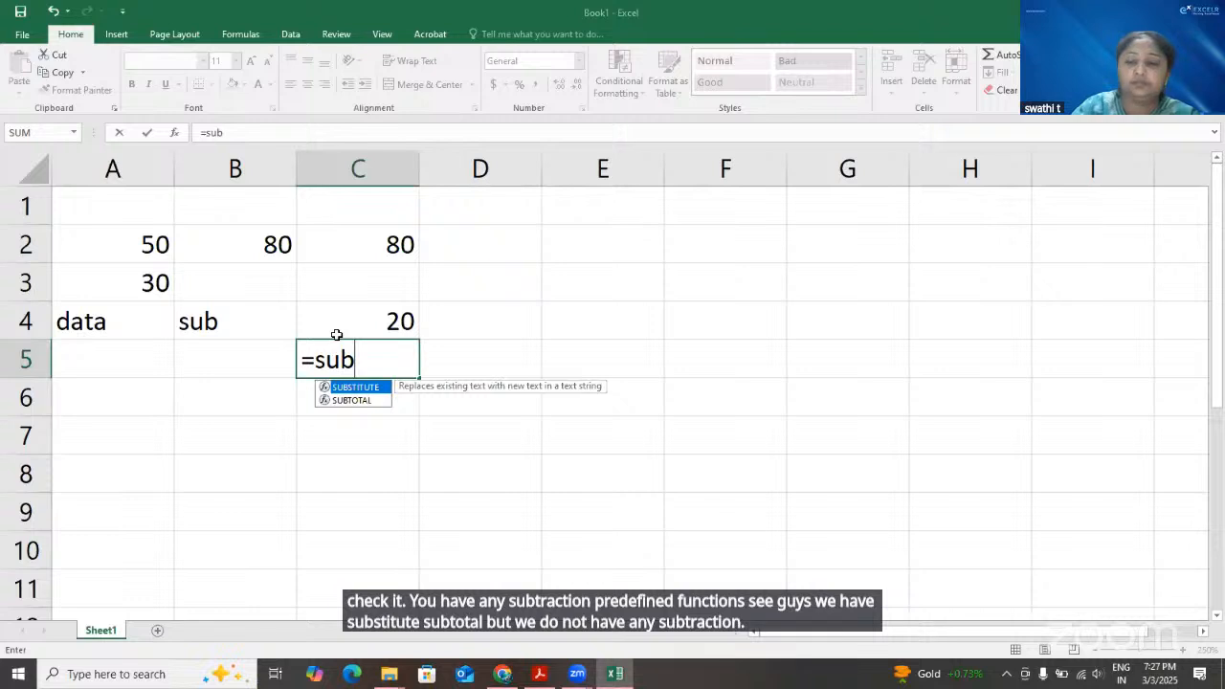
key(Escape)
Label cell B5 as mul and multiply the two numbers in cell C5 with the formula =A2*A3
double_click(266, 369)
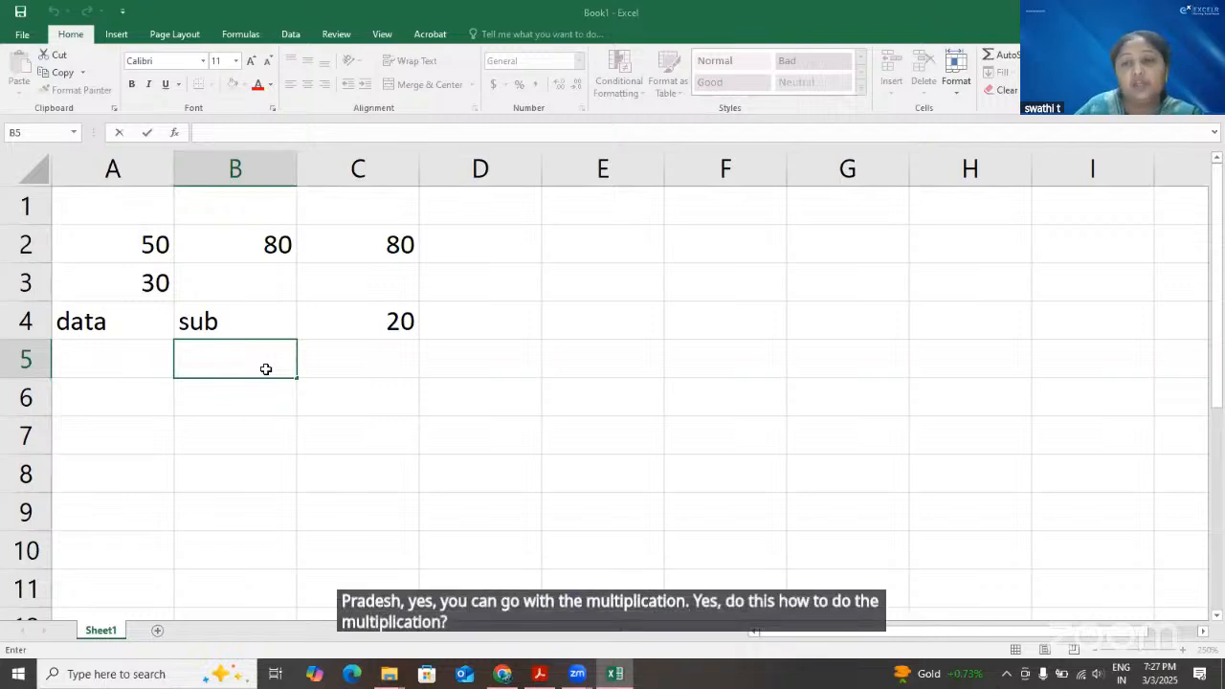
text(mul)
key(Tab)
text(=)
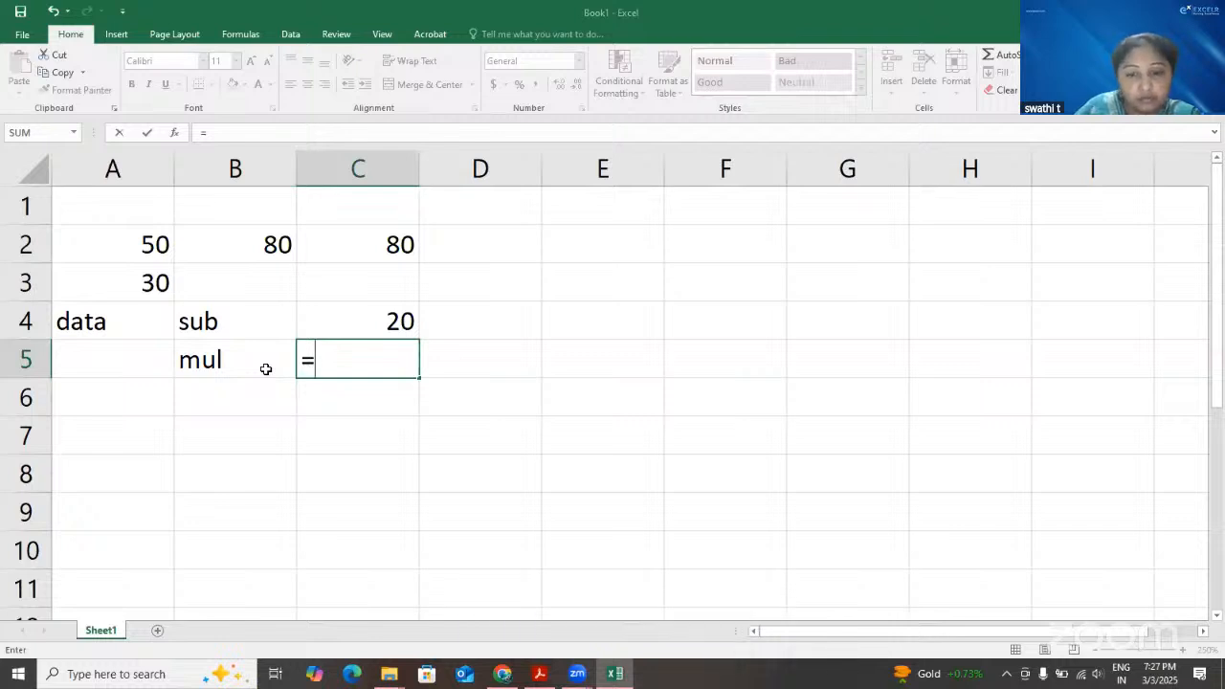
click(153, 243)
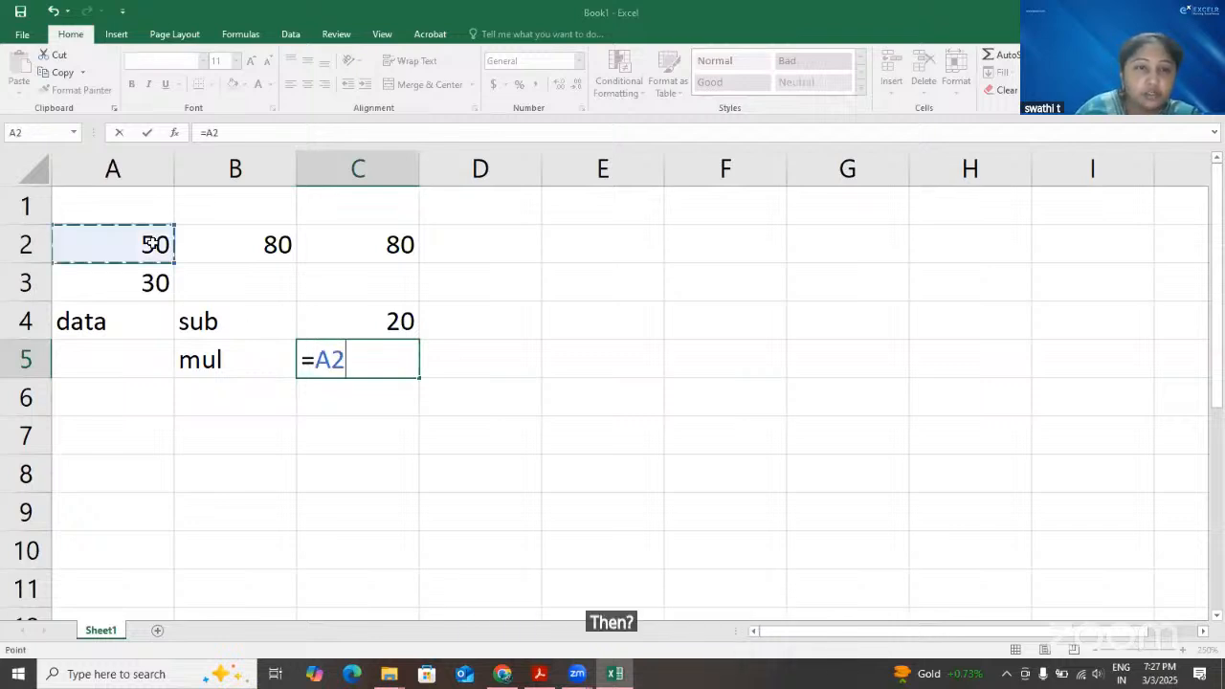
text(*)
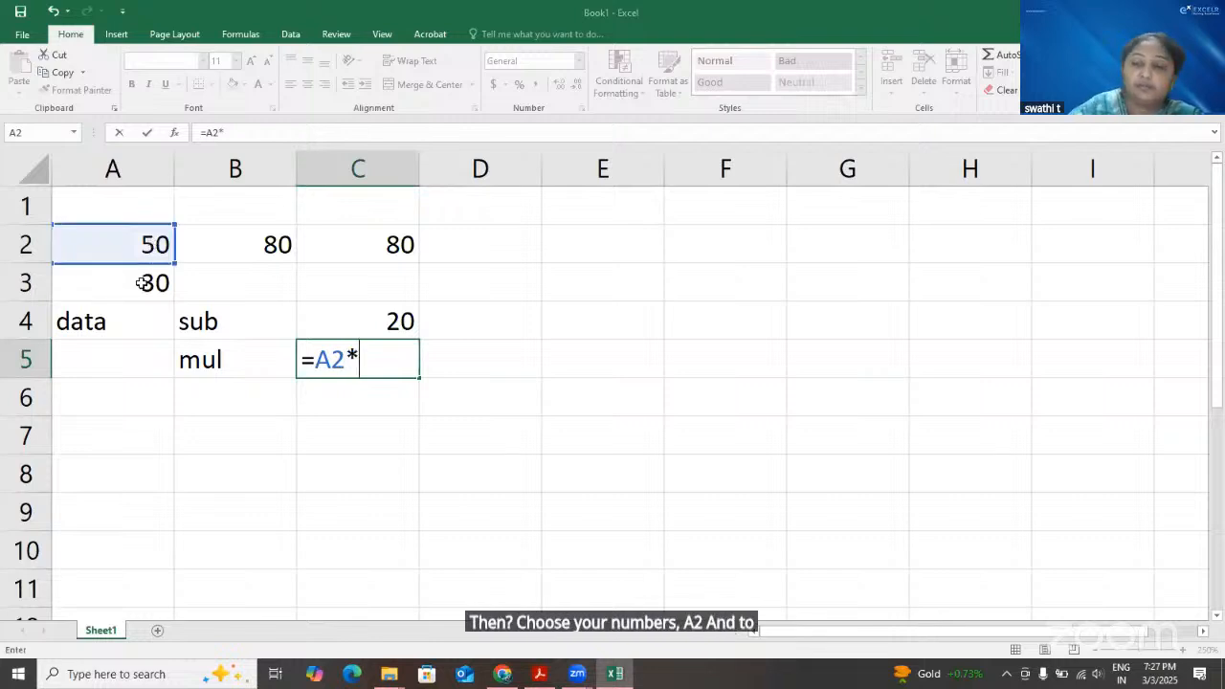
click(142, 282)
key(Return)
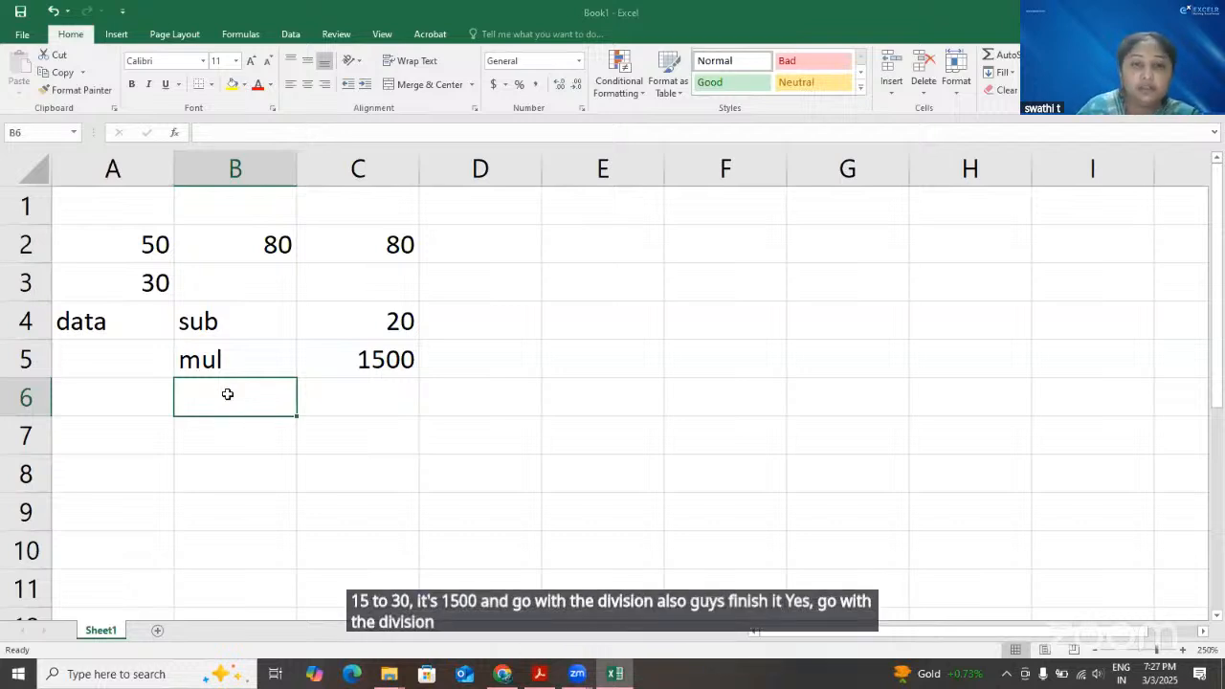
Label cell B6 as div and divide the two numbers in cell C6 with the formula =A2/A3
text(div)
key(Tab)
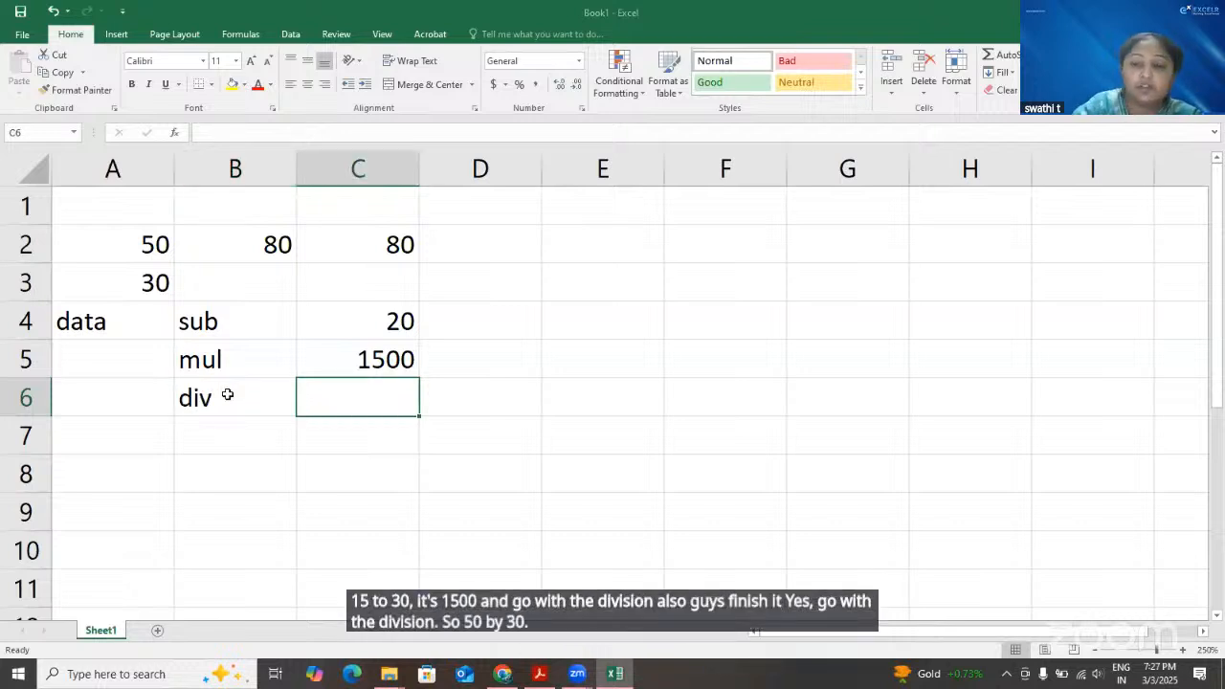
text(=)
click(150, 242)
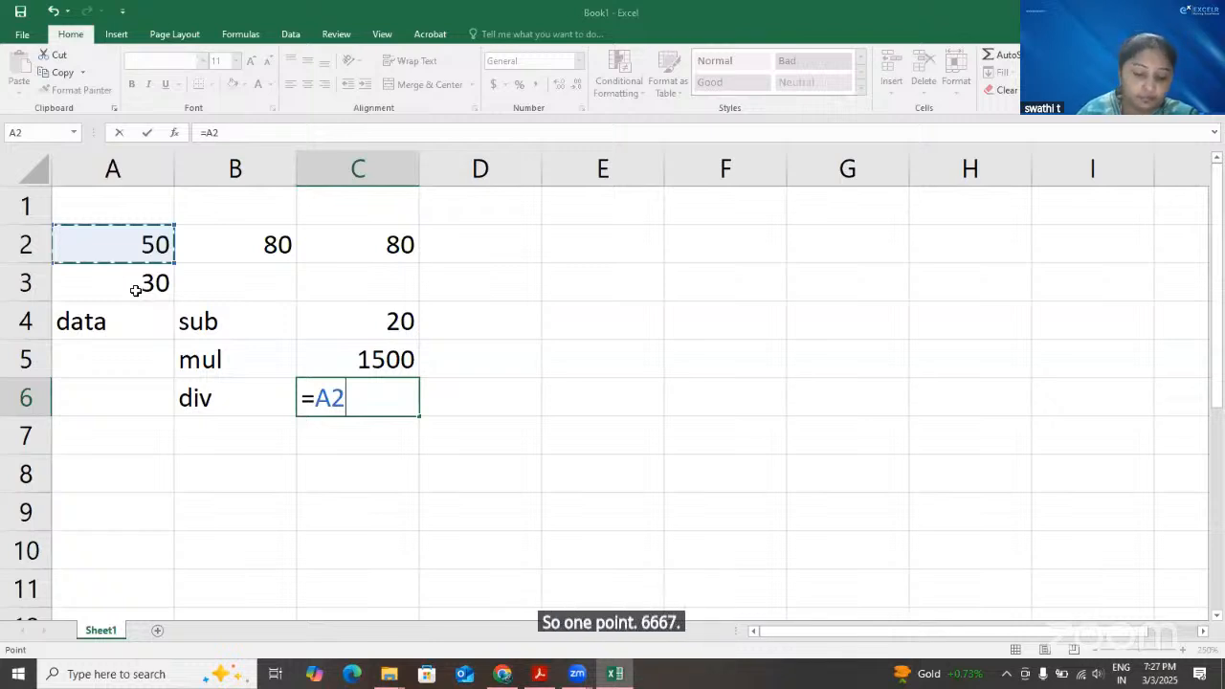
text(/)
click(136, 290)
key(Return)
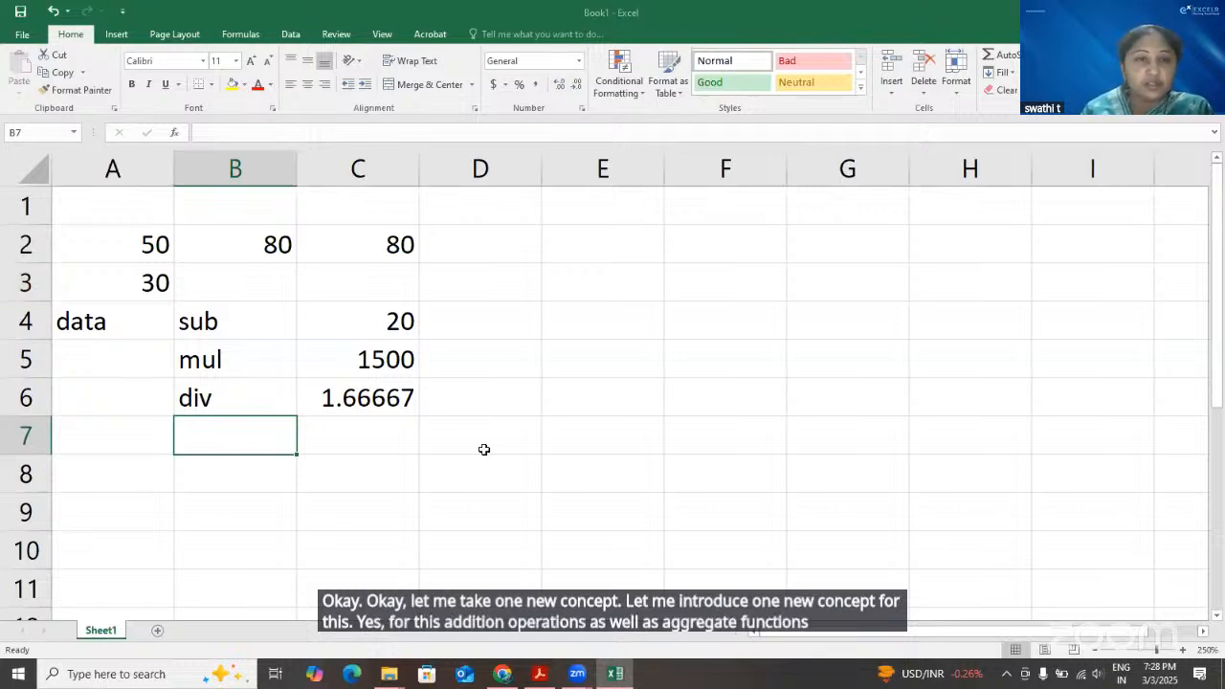
Add a new blank worksheet after Sheet1
click(144, 284)
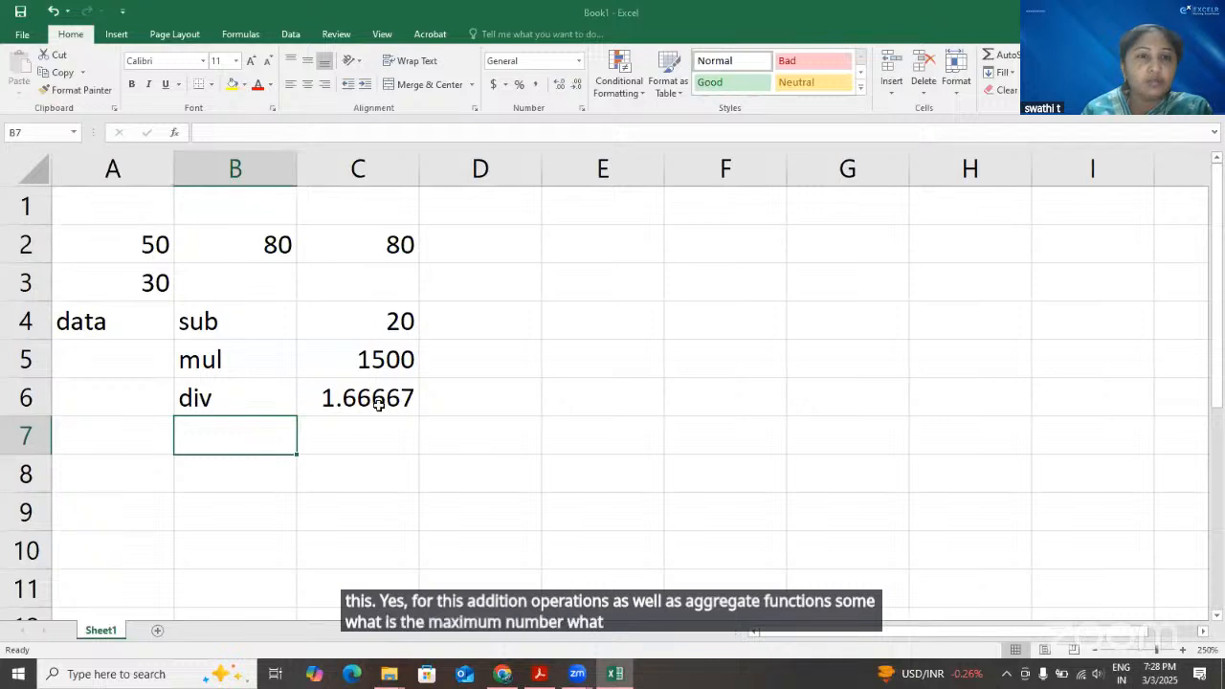
click(157, 630)
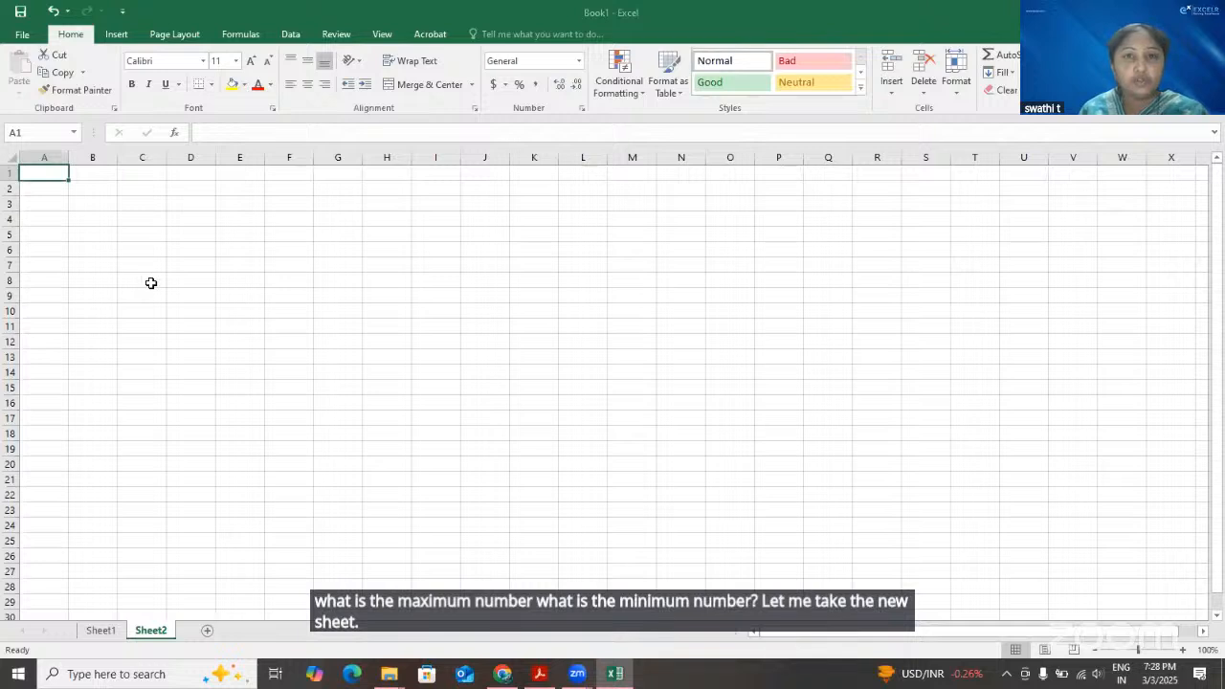
ctrl+scroll(151, 289, up, 4)
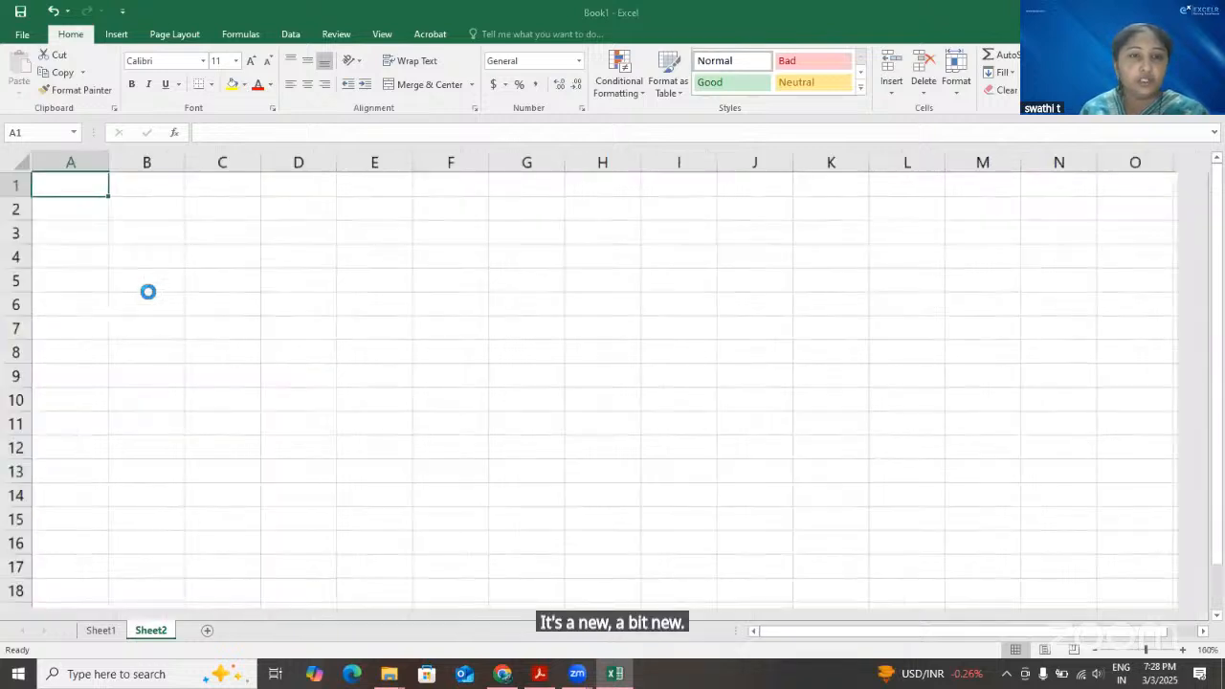
ctrl+scroll(149, 290, up, 3)
ctrl+scroll(143, 291, up, 1)
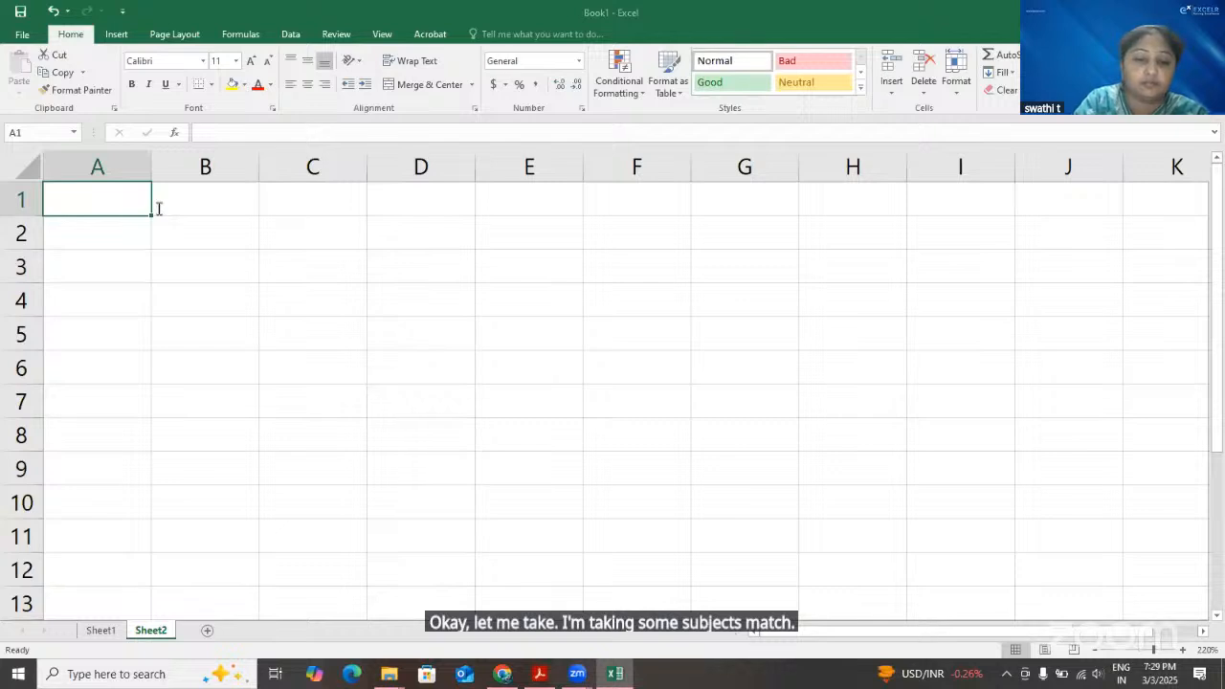
Enter the column headings Maths, Physics and chem in cells A1 to C1
text(Maths)
key(Tab)
text(Physics)
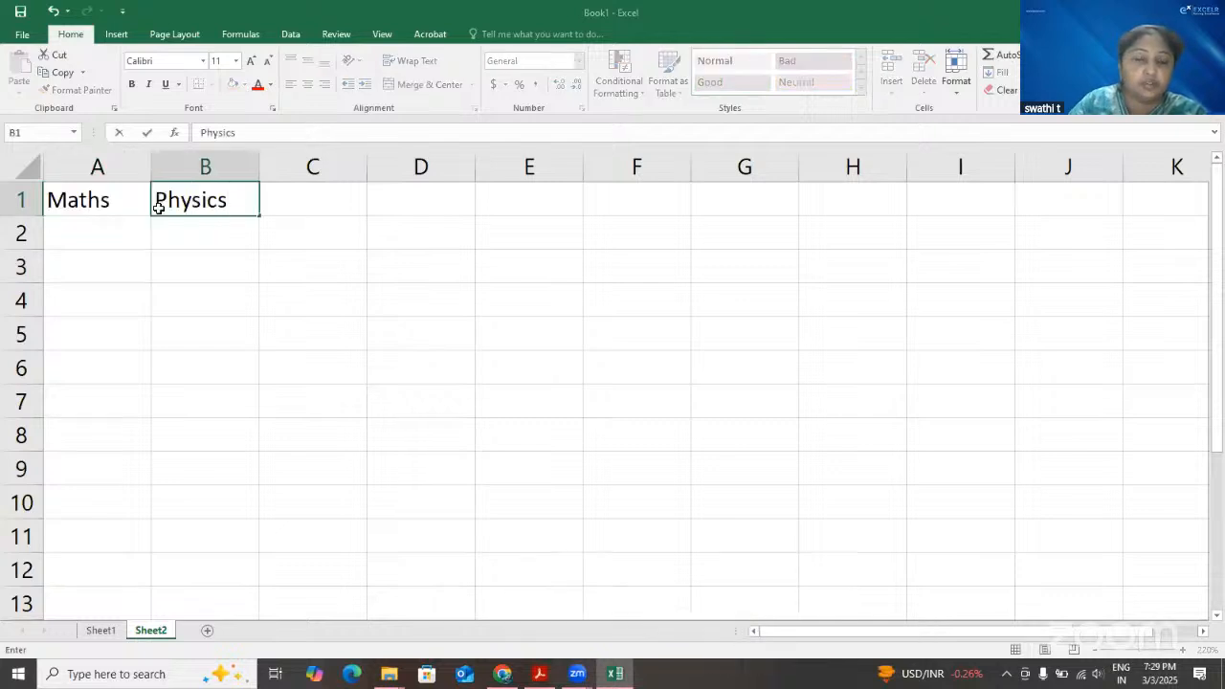
key(Tab)
text(chem)
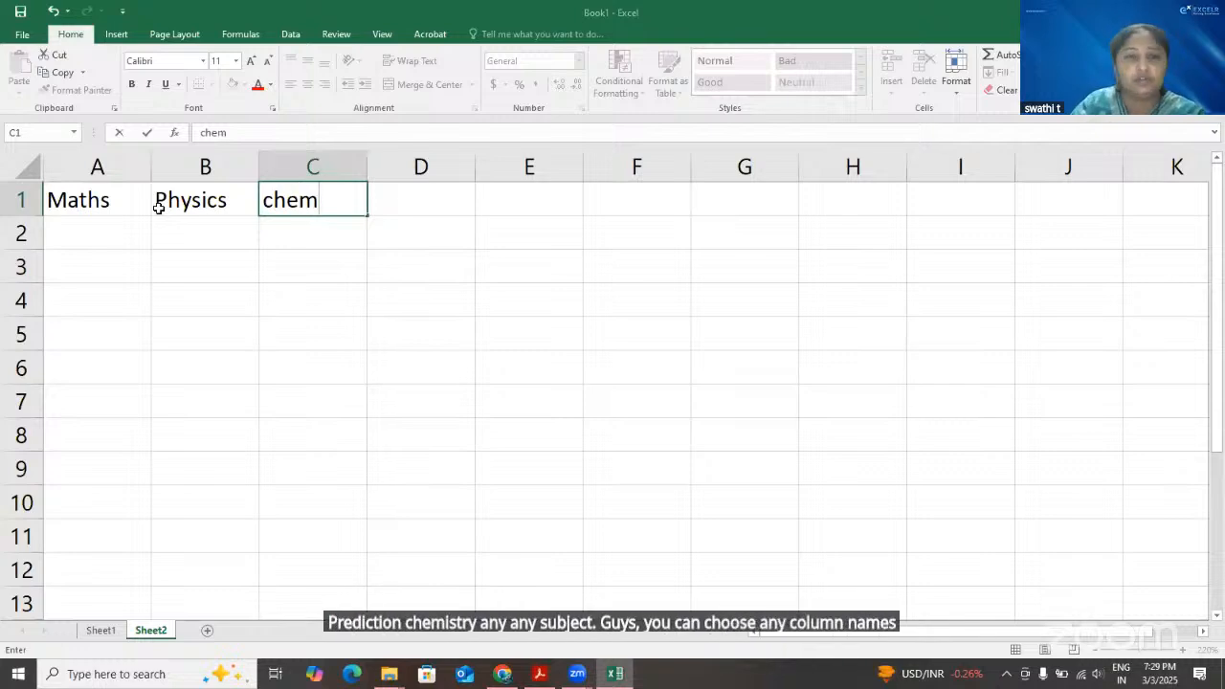
key(Return)
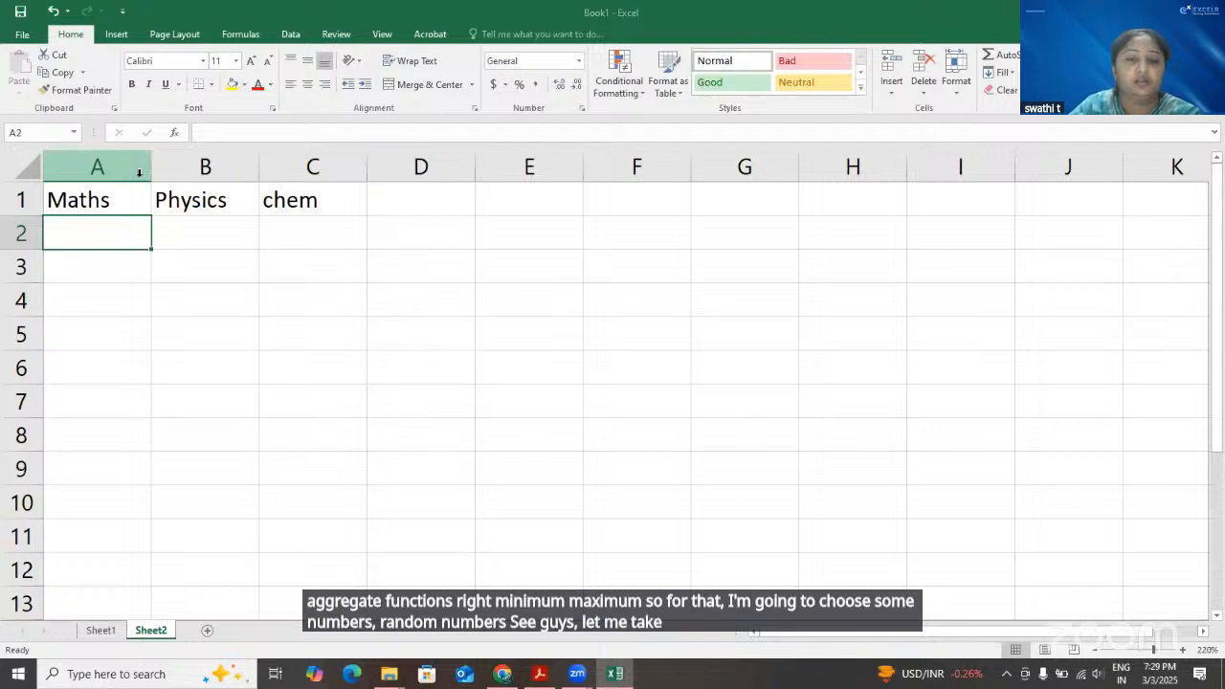
Enter the marks 45 under Maths and 67 under Physics in row 2
text(45)
key(Tab)
text(67)
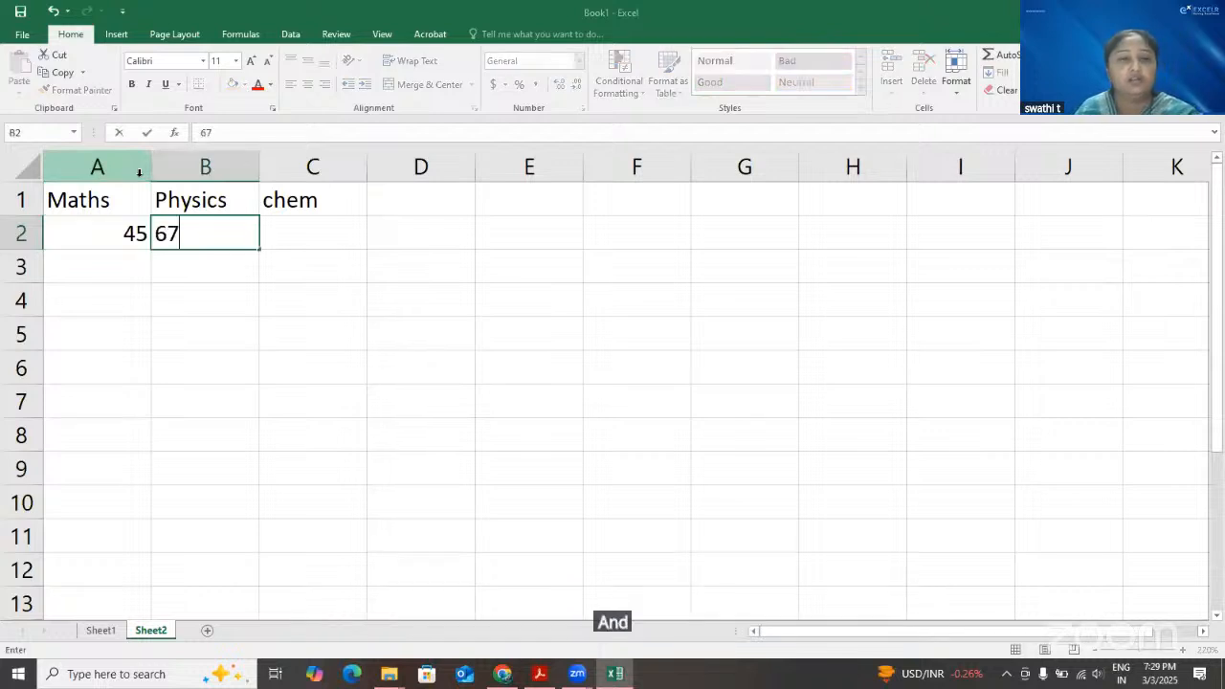
key(Tab)
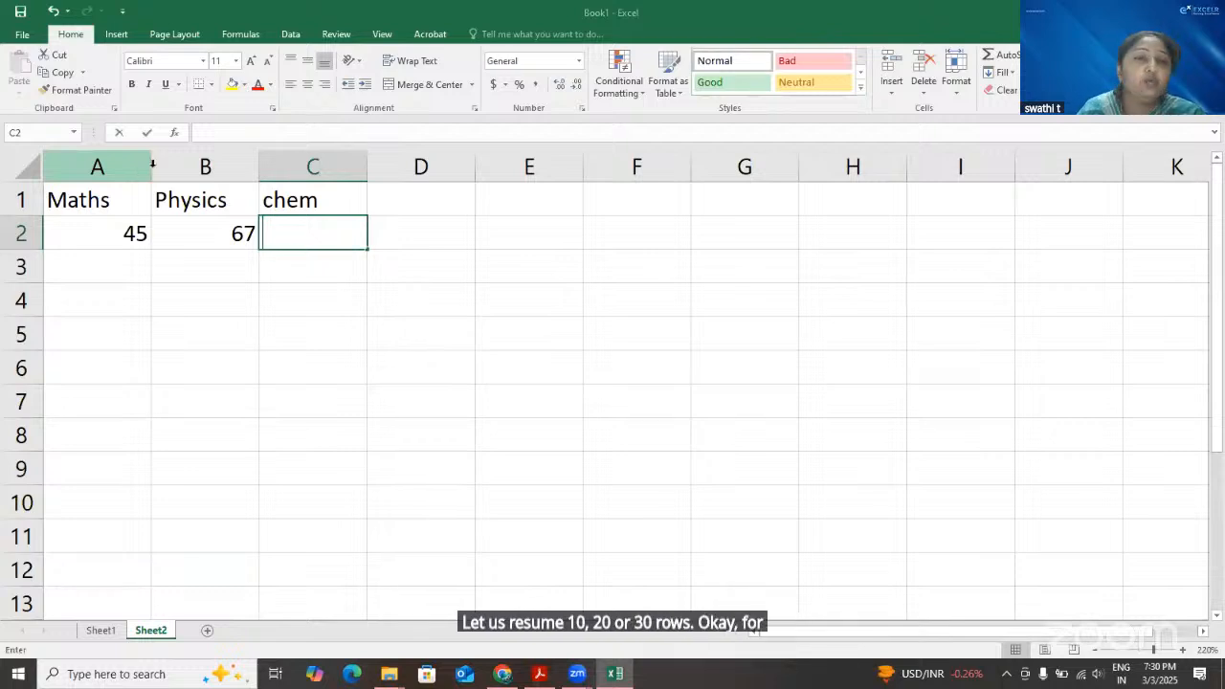
Clear the marks in cells A2 and B2, and return to cell A2
key(BackSpace)
key(Left)
key(Left)
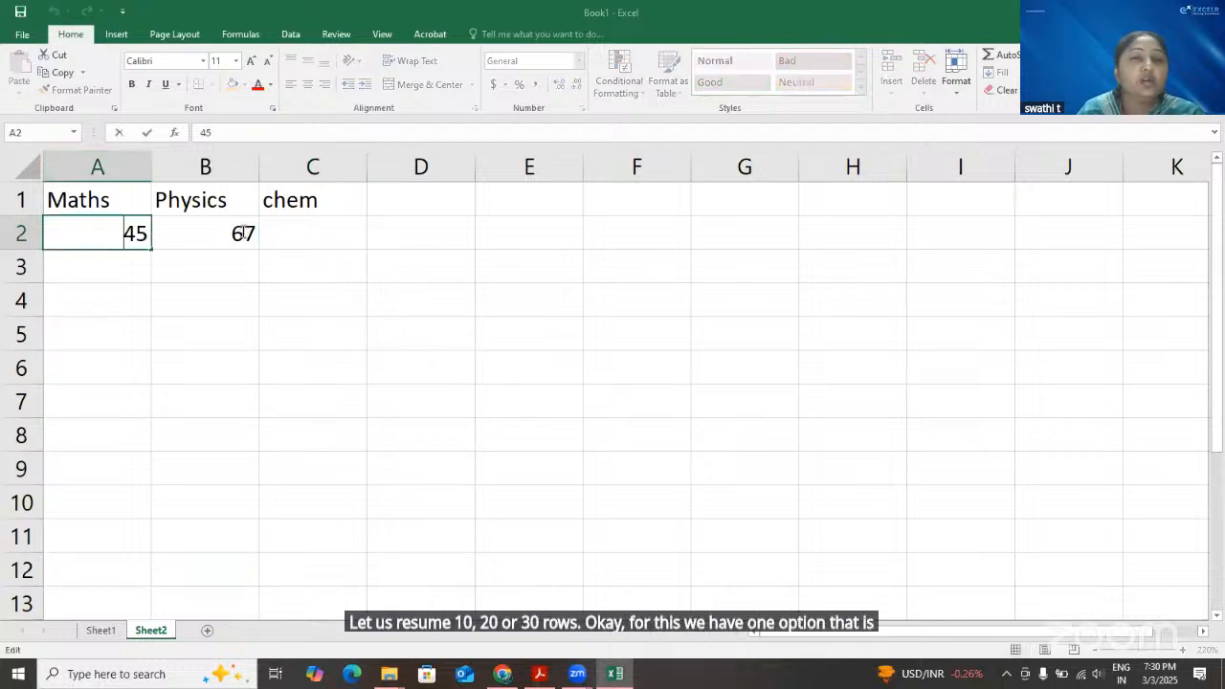
double_click(225, 239)
double_click(243, 235)
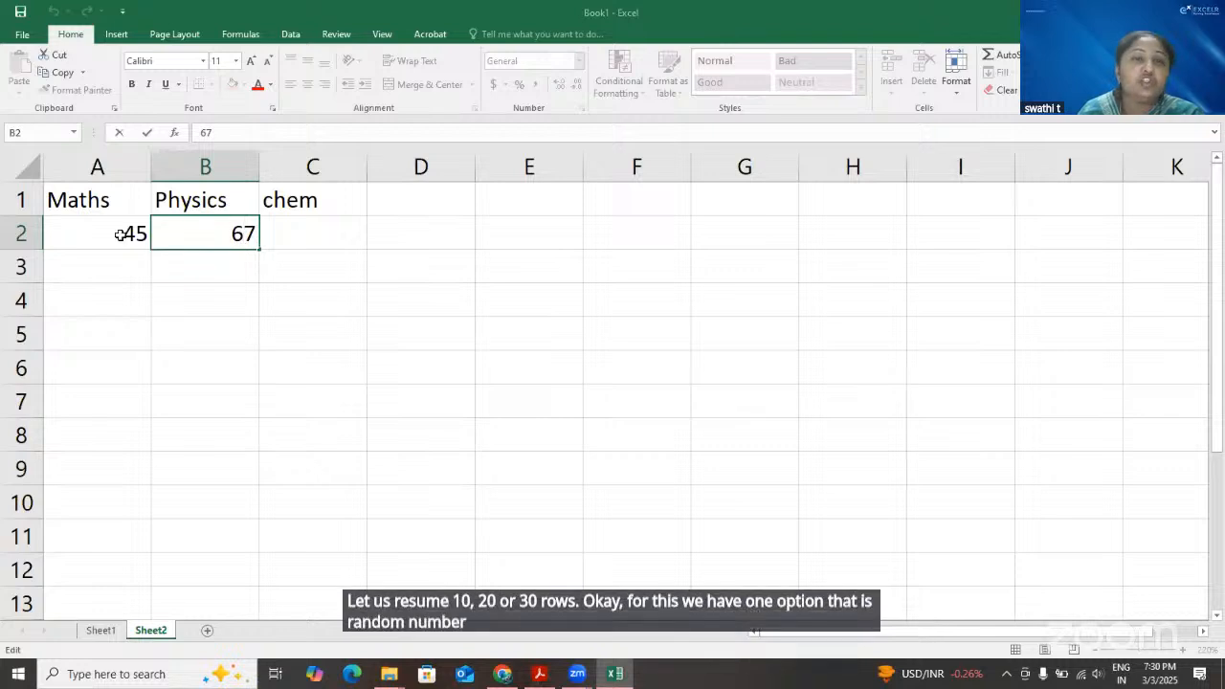
click(103, 226)
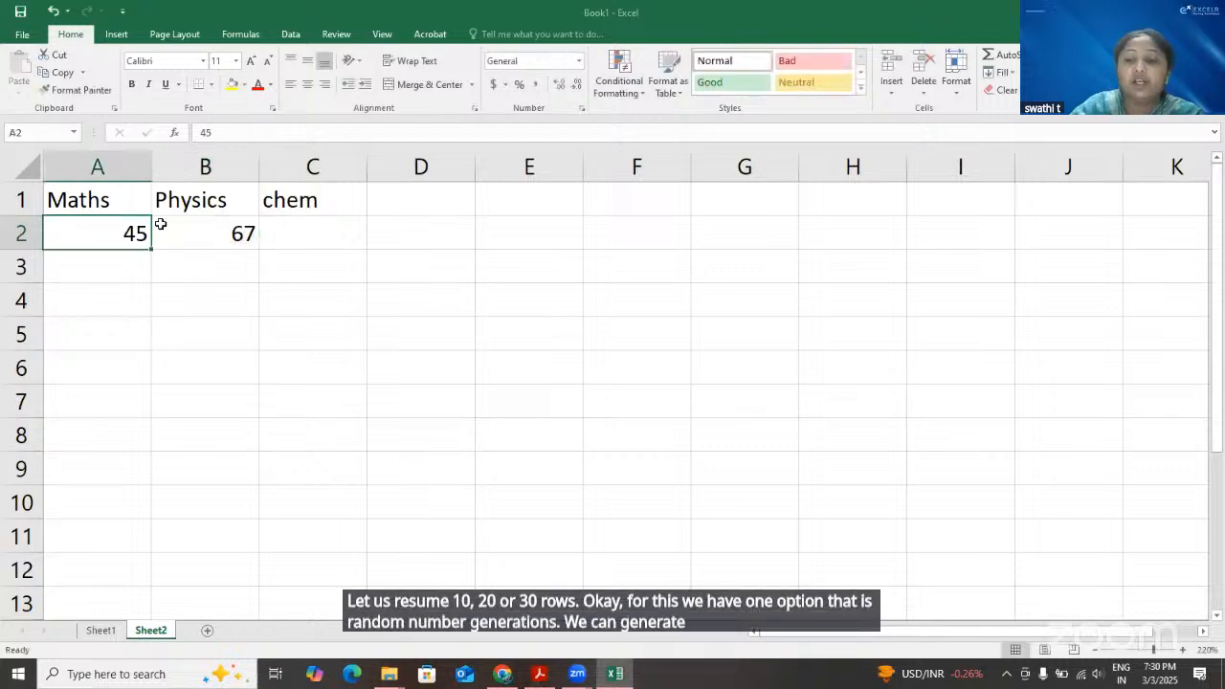
key(BackSpace)
click(205, 234)
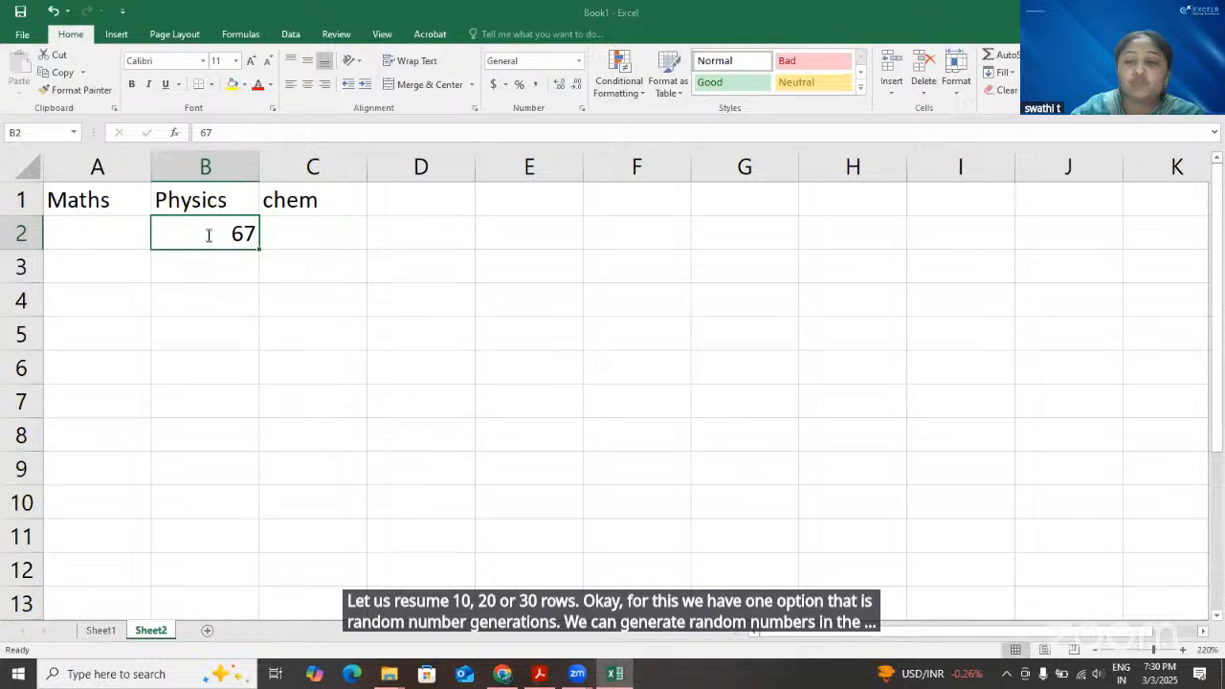
key(BackSpace)
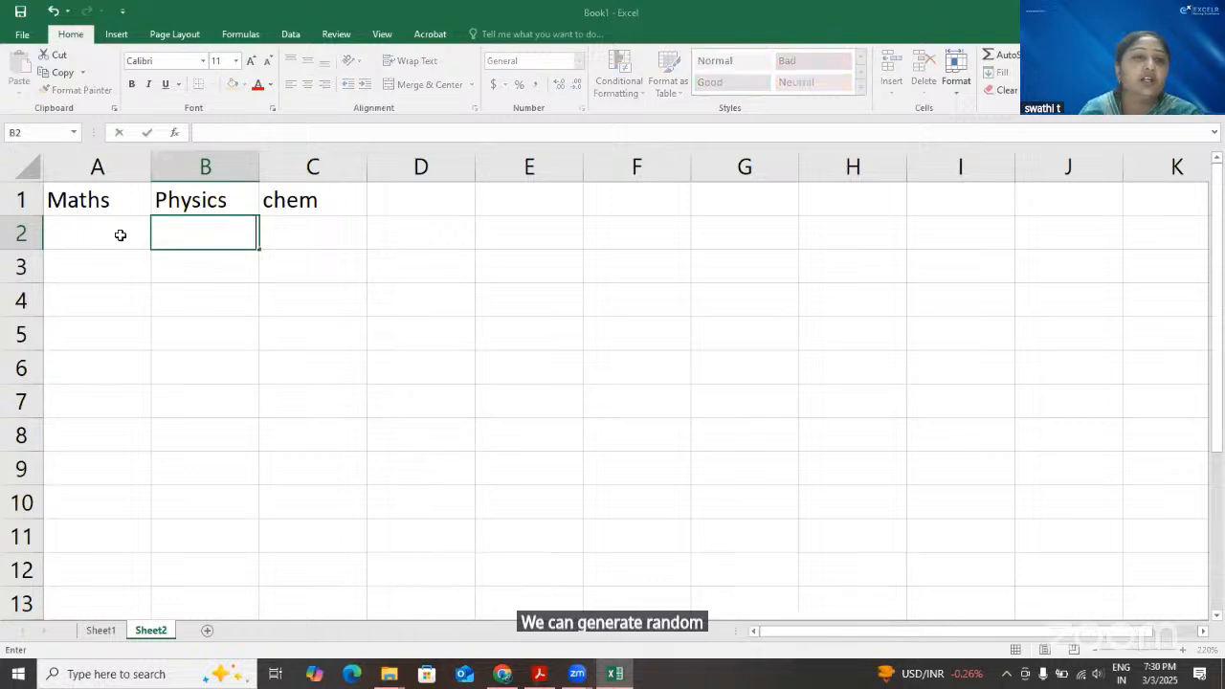
click(120, 235)
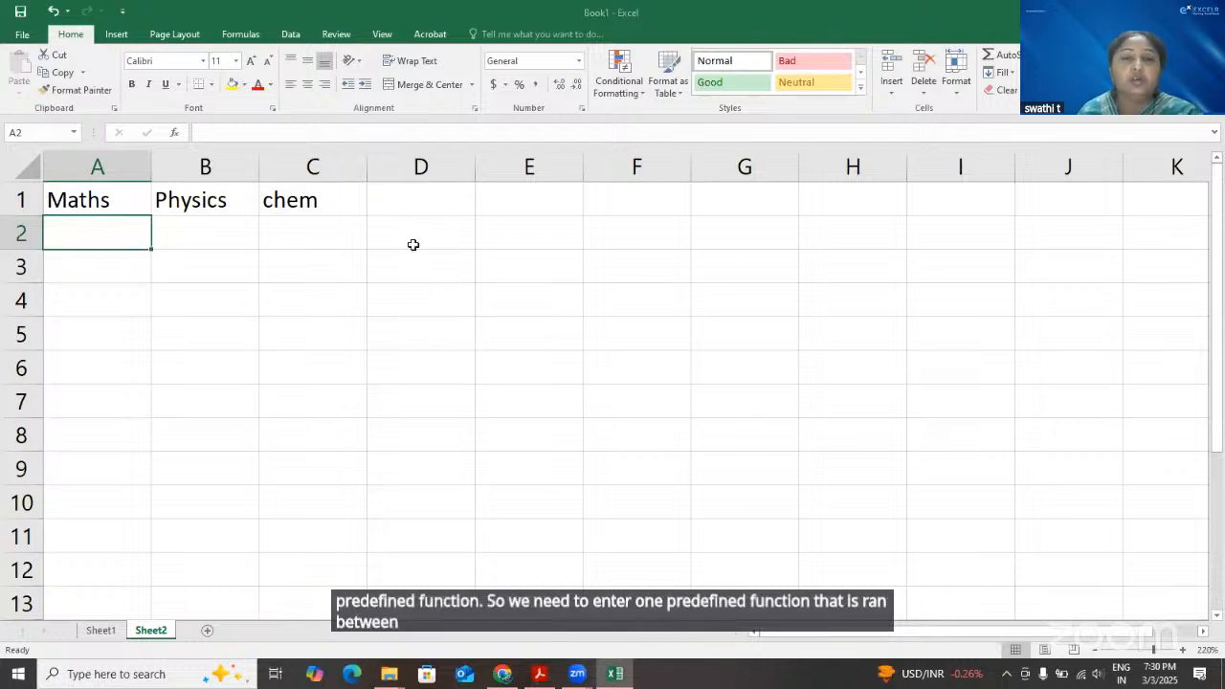
Enter the function name randbetween as a text note in cell C12
click(413, 195)
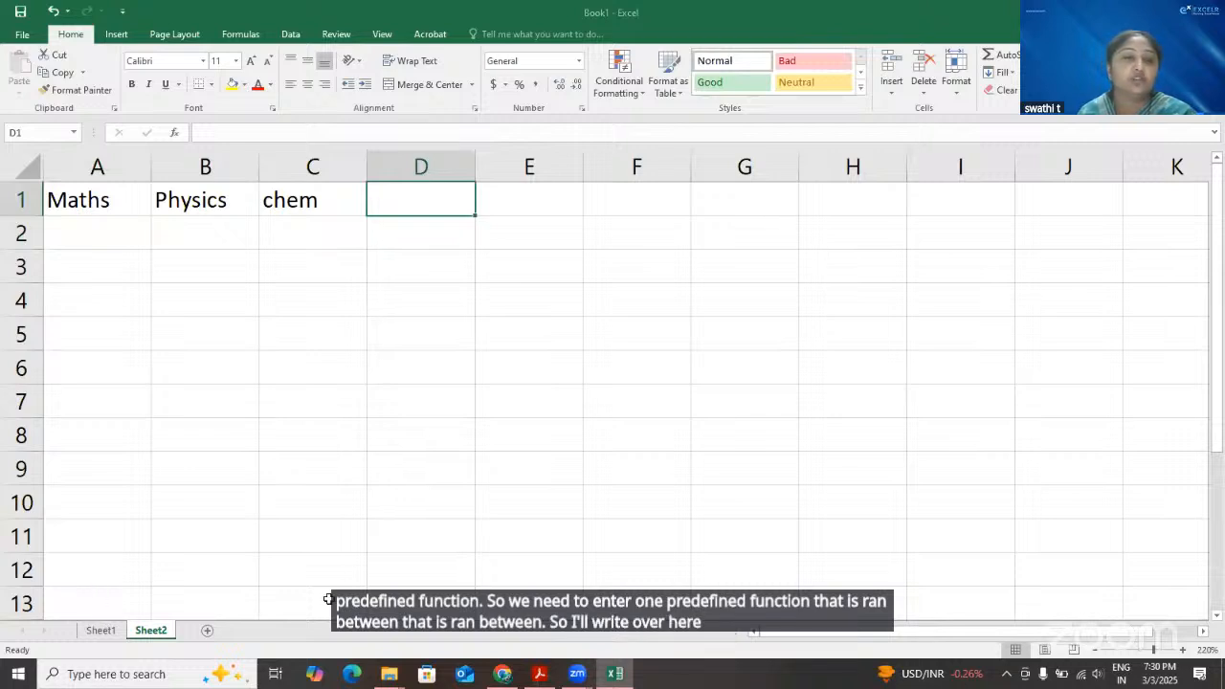
click(281, 573)
text(ran)
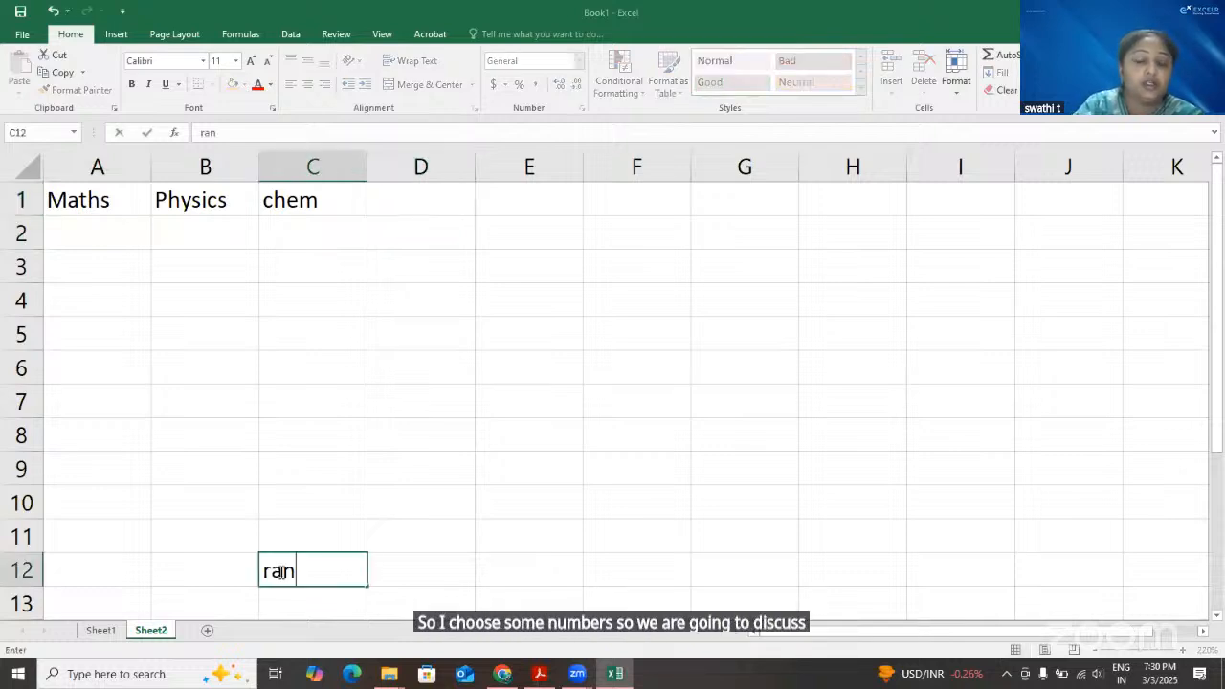
text(dbetw)
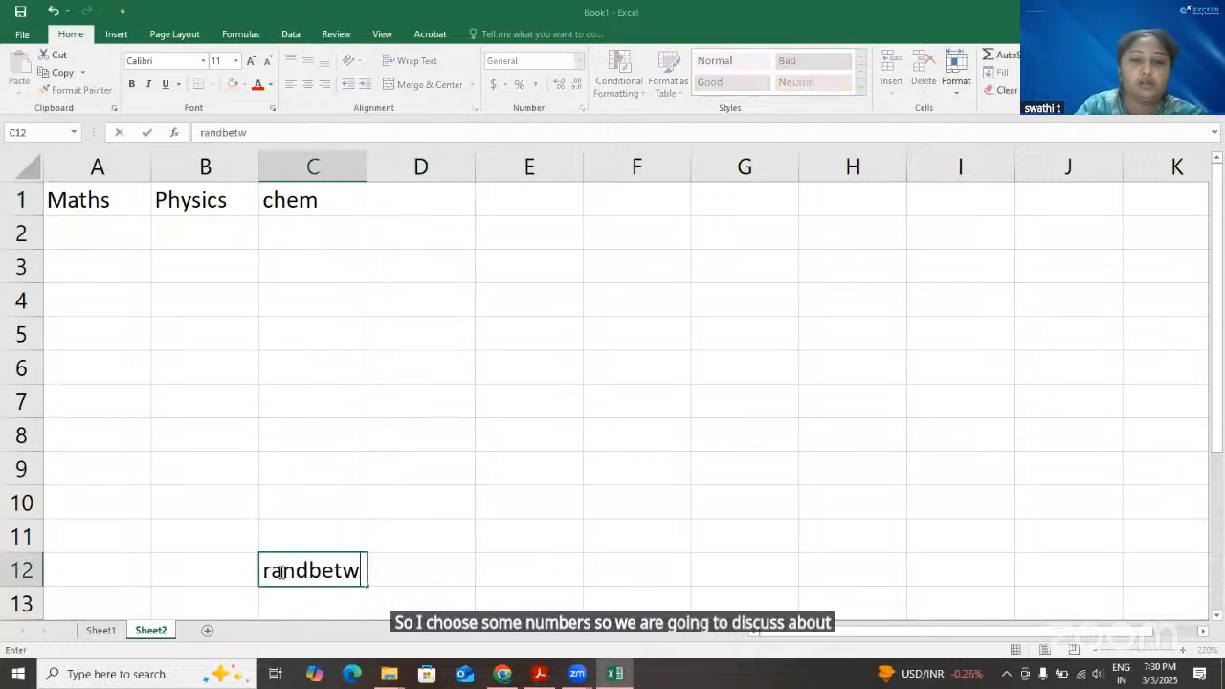
text(ee)
text(n)
key(Return)
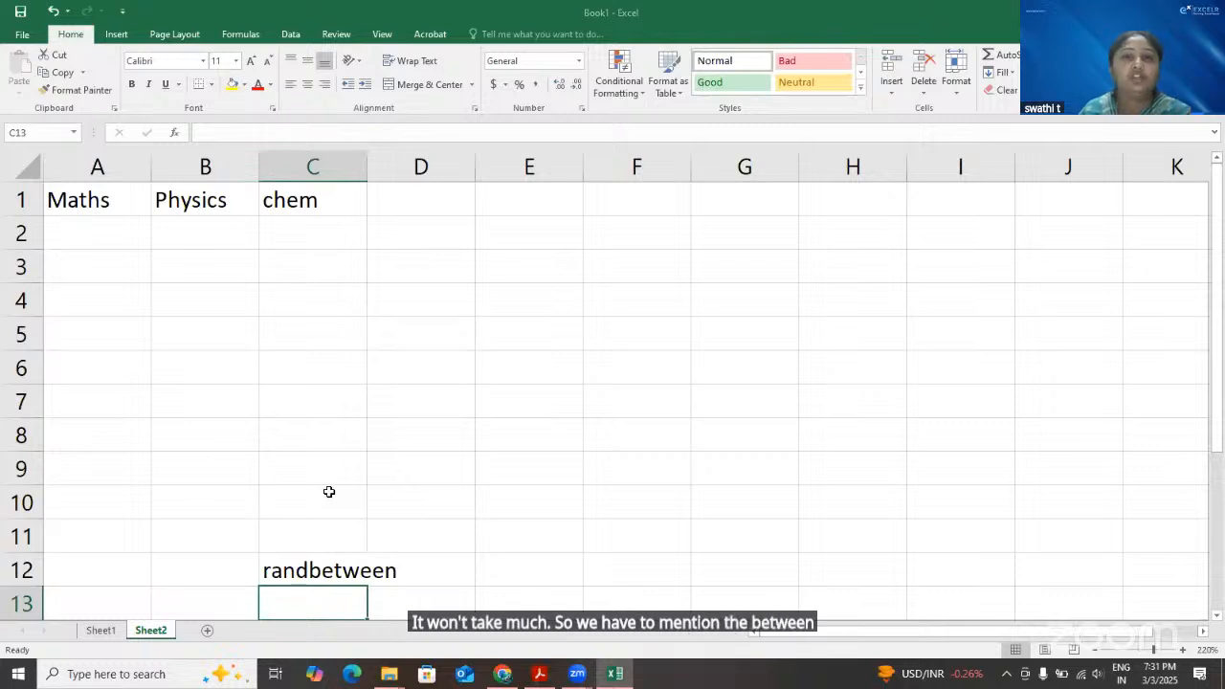
Enter the formula =RANDBETWEEN(10,99) in cell A2 under Maths
click(136, 231)
text(=)
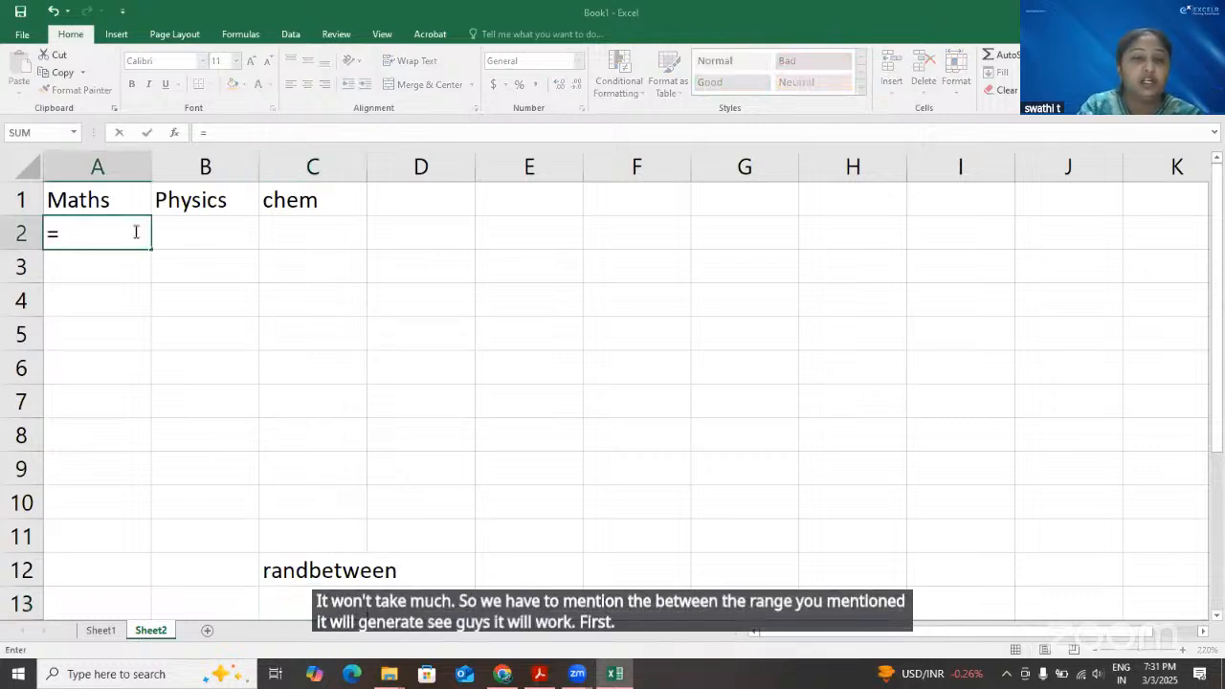
text(ra)
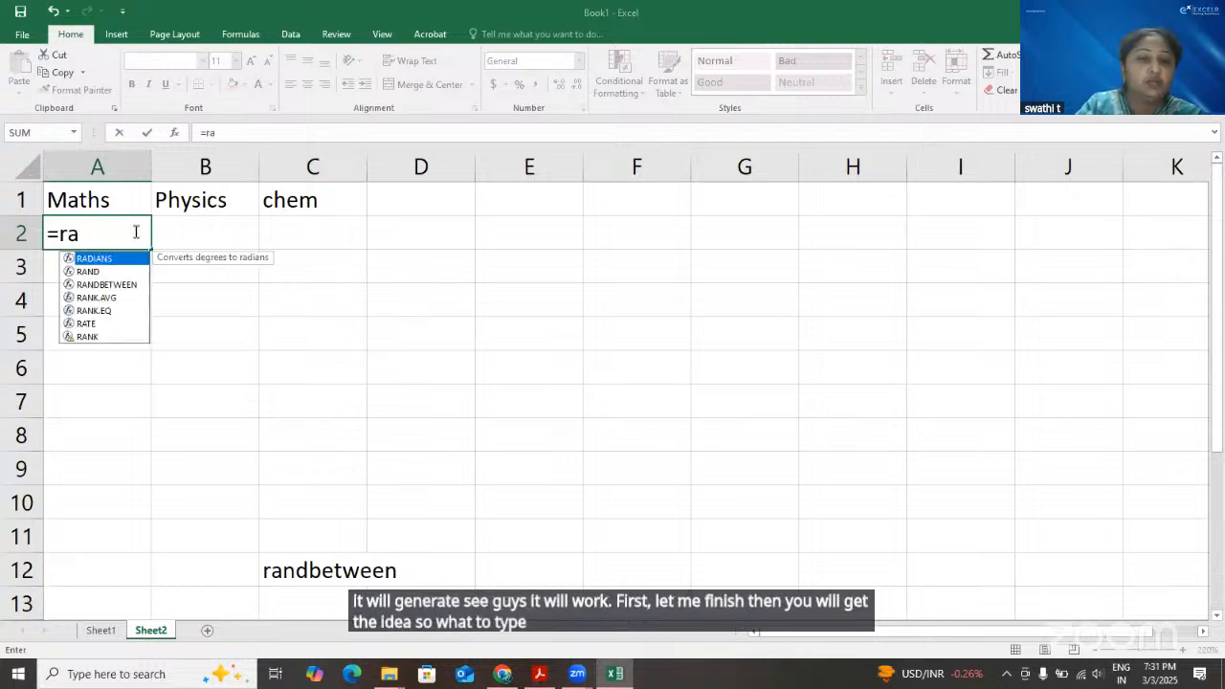
text(ndb)
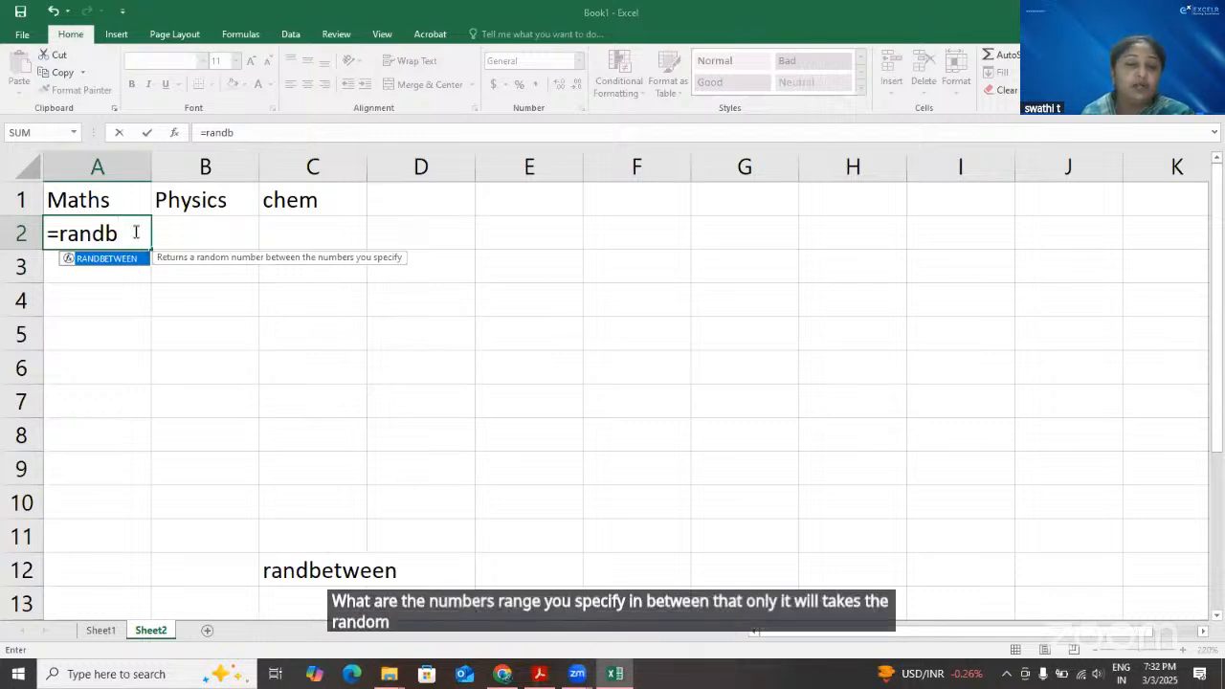
key(Tab)
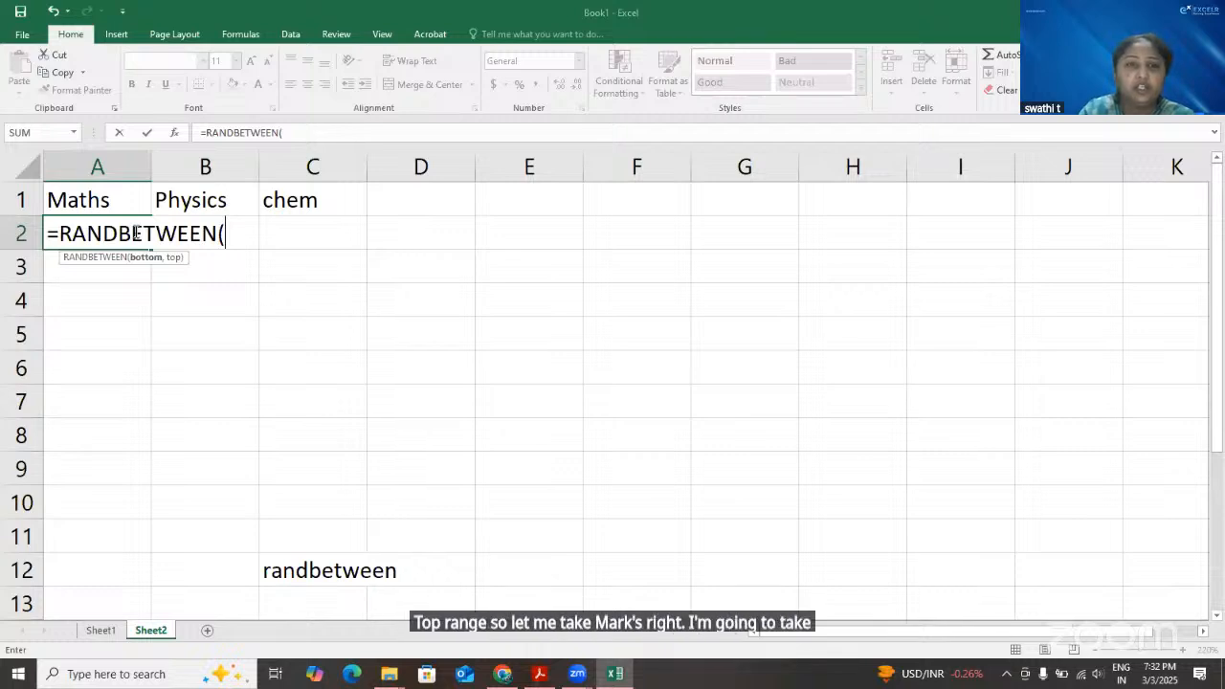
text(10-19)
key(BackSpace)
key(BackSpace)
key(BackSpace)
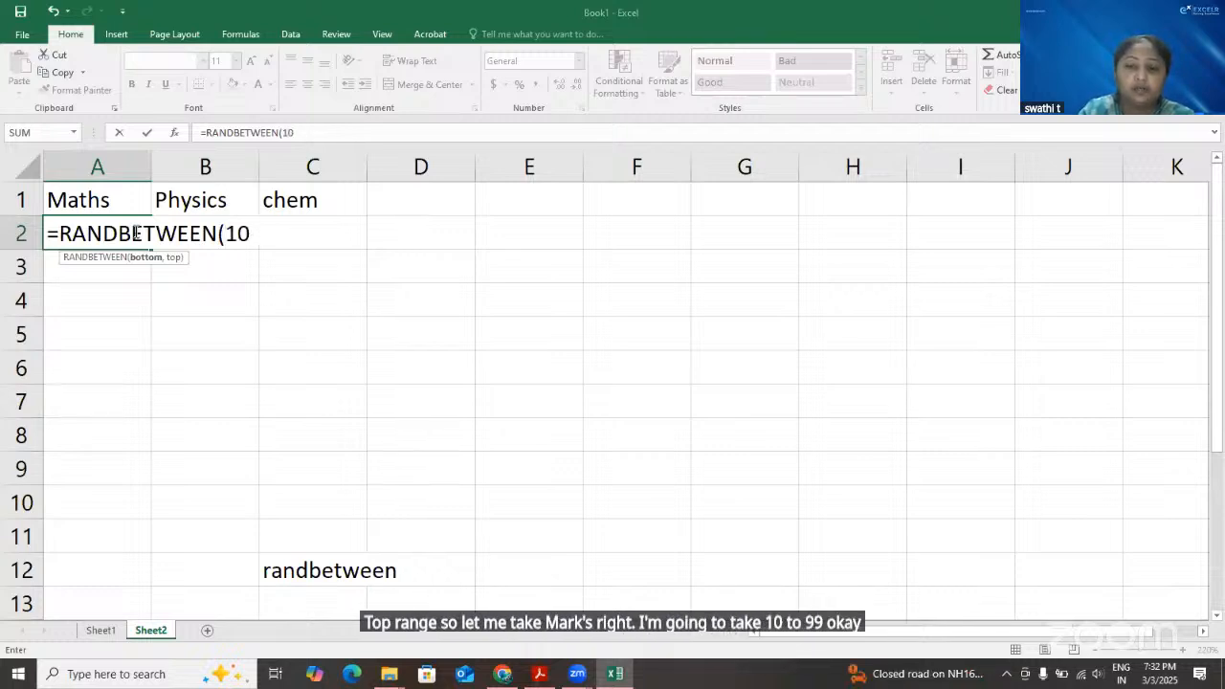
text(,99)
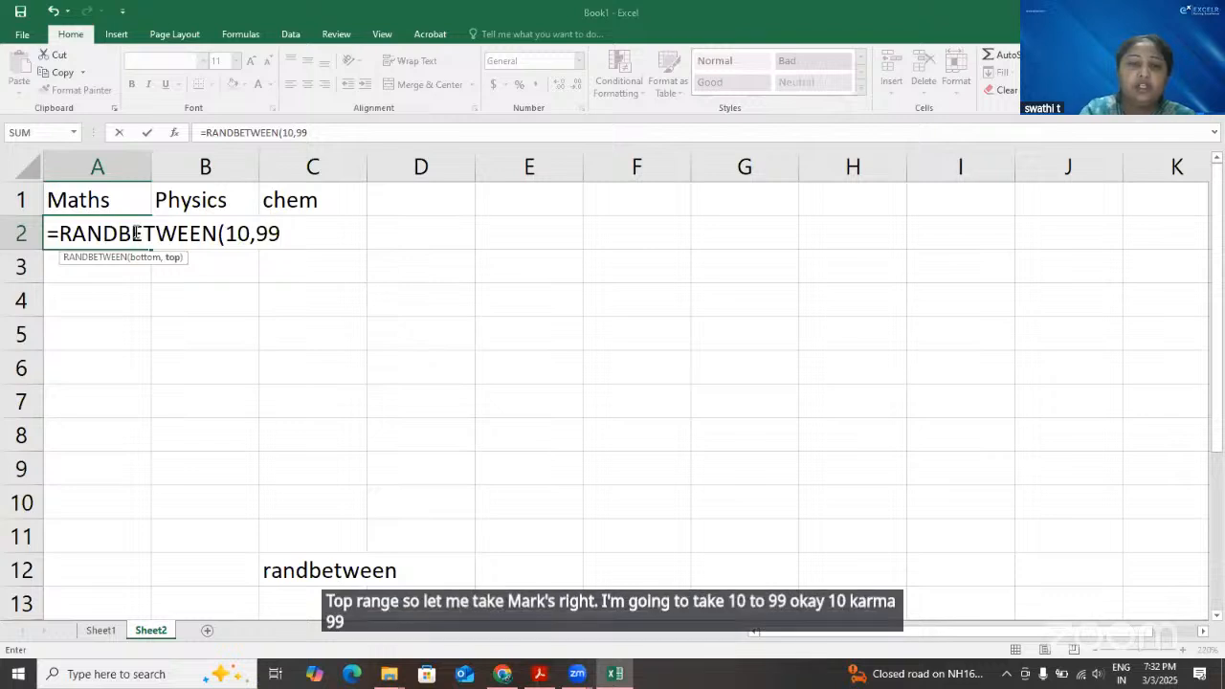
text())
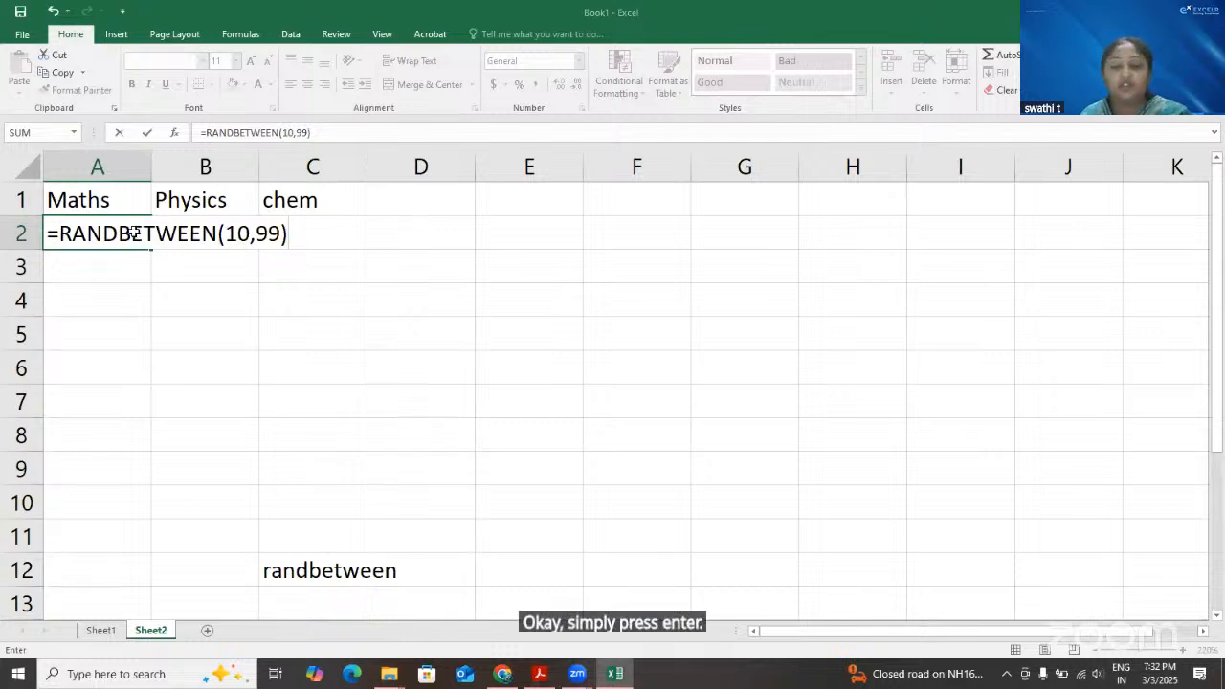
key(Return)
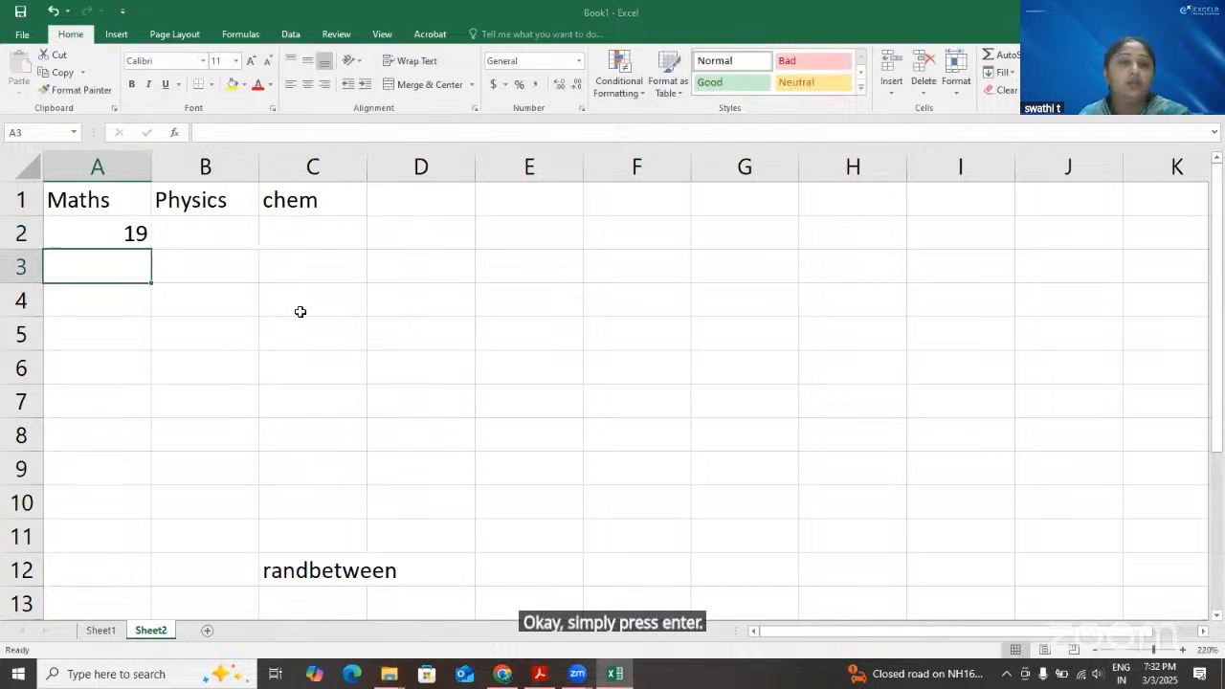
Fill the random-number formula from A2 across to C2, and undo the fill
click(123, 234)
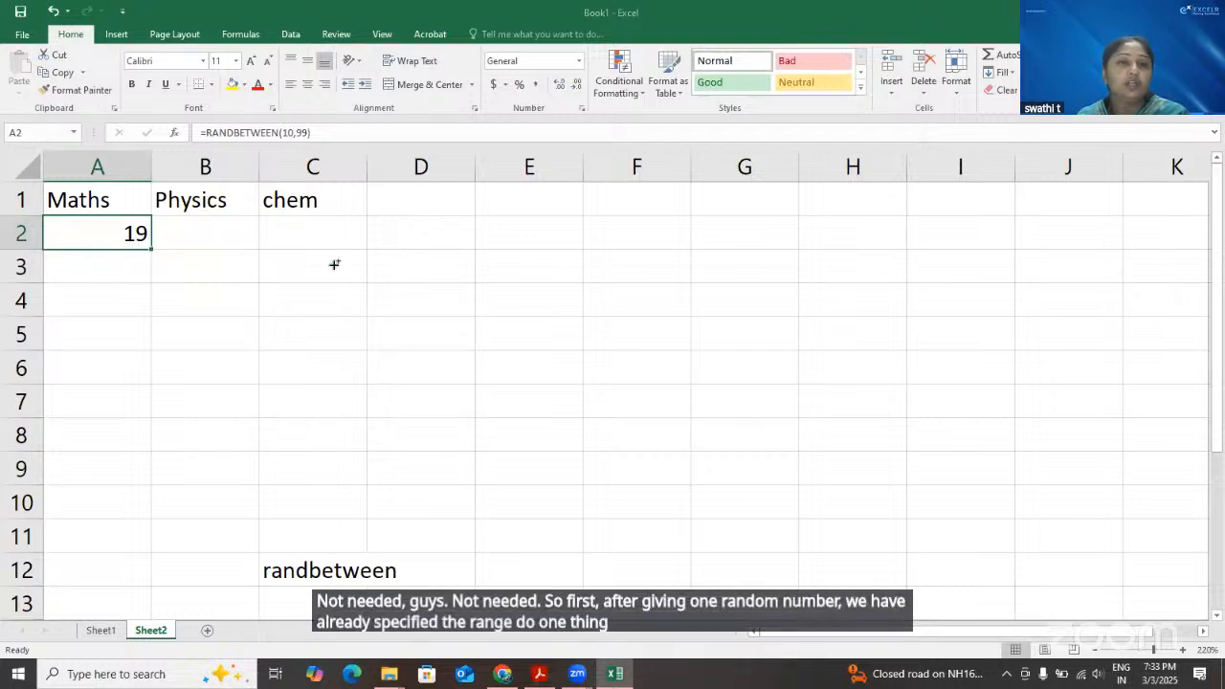
drag(334, 265, 357, 376)
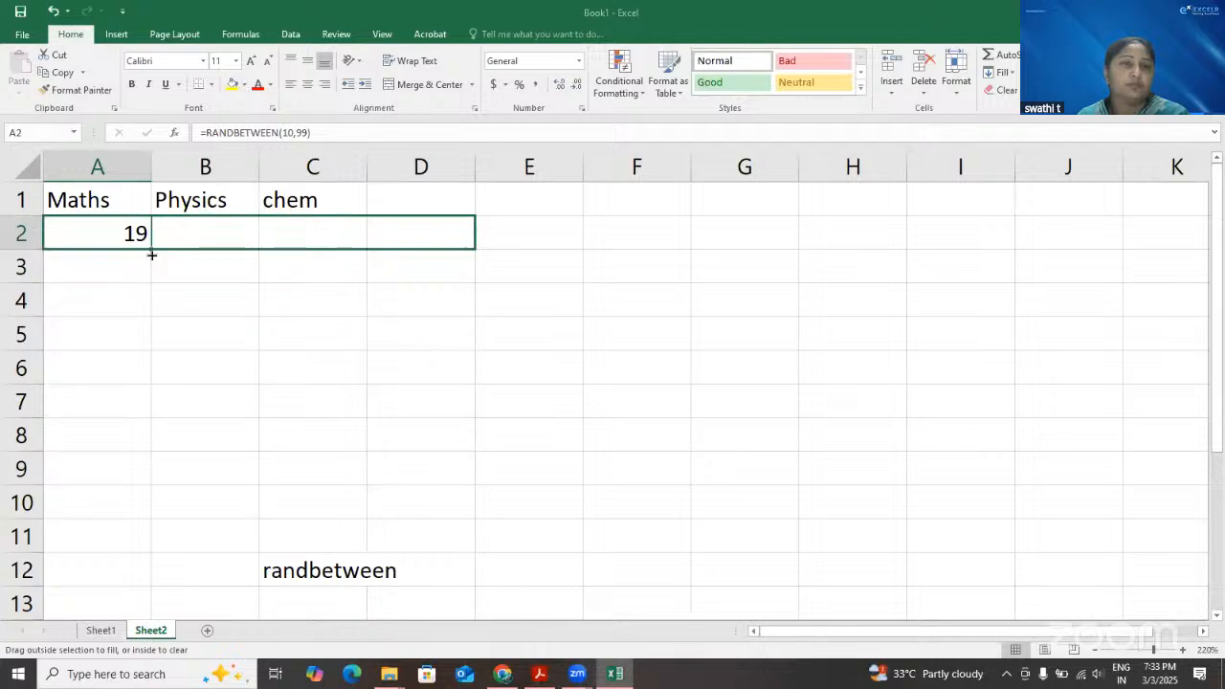
drag(152, 253, 411, 350)
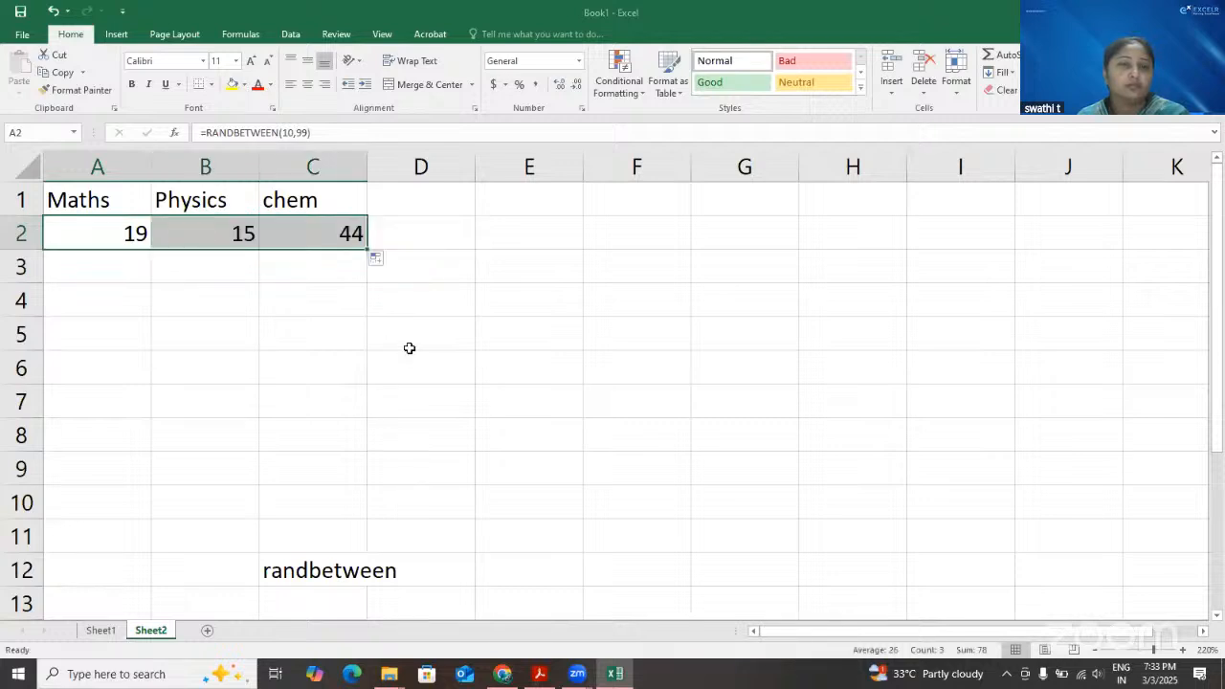
key(ctrl+z)
click(409, 348)
Fill the A2 formula across and down the range A2:C10, and undo both fills
drag(116, 234, 312, 498)
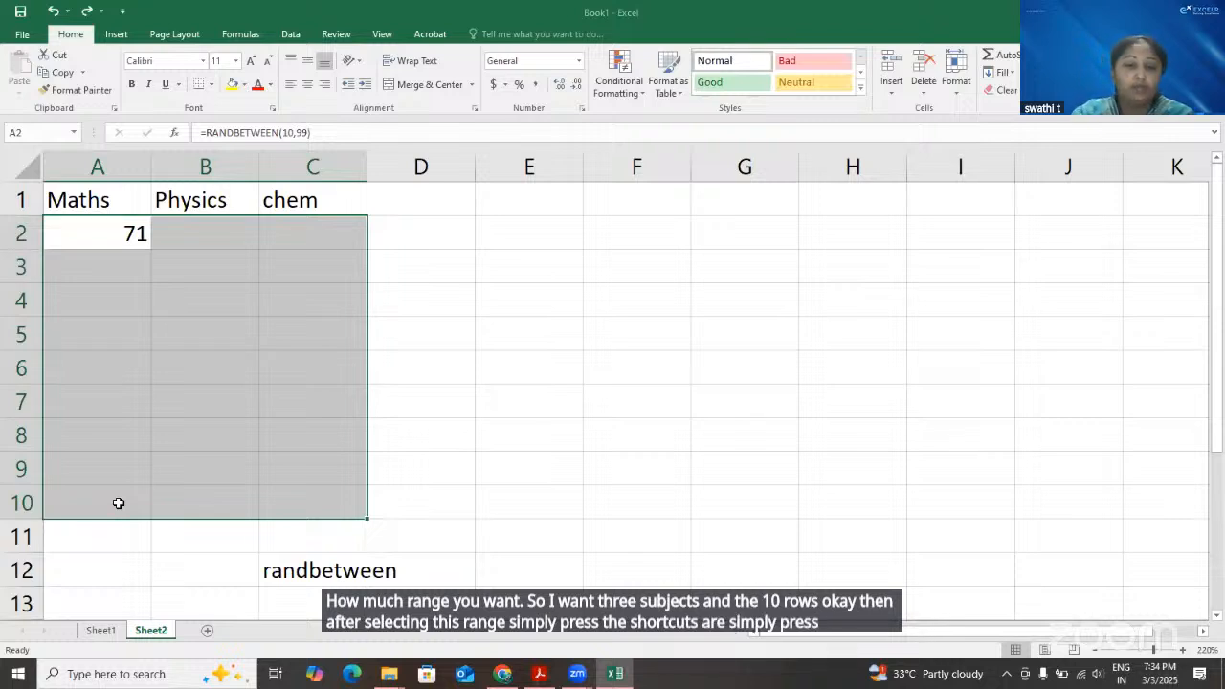
key(ctrl+r)
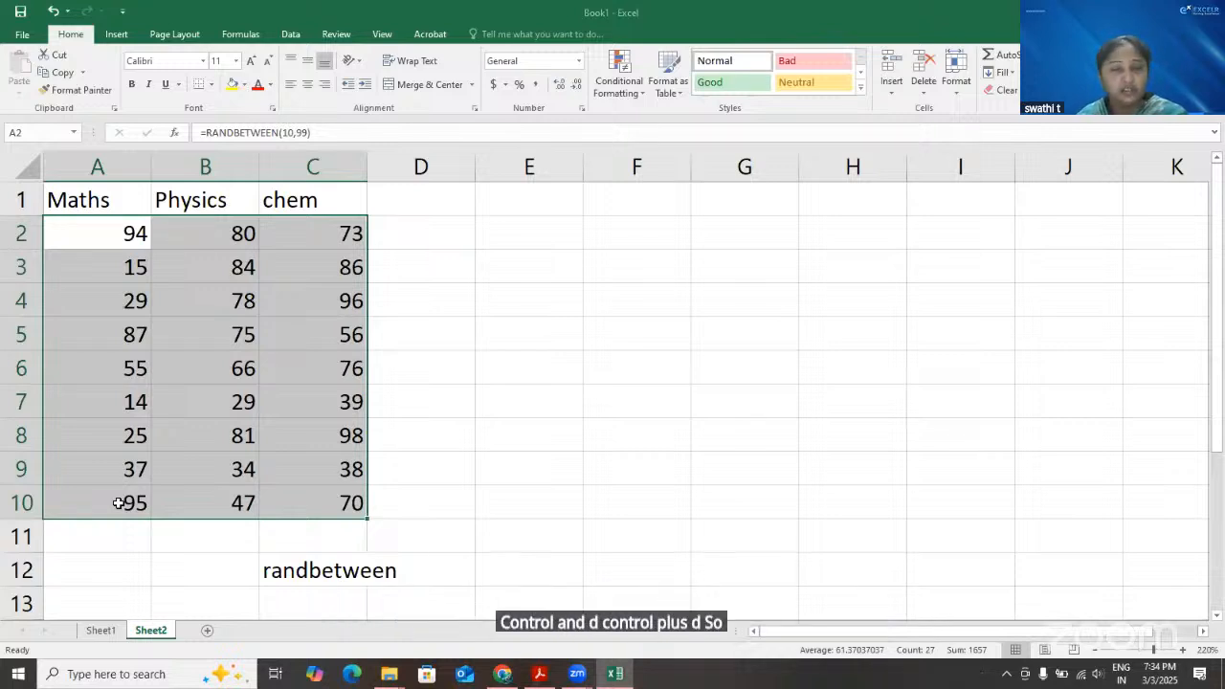
key(ctrl+z)
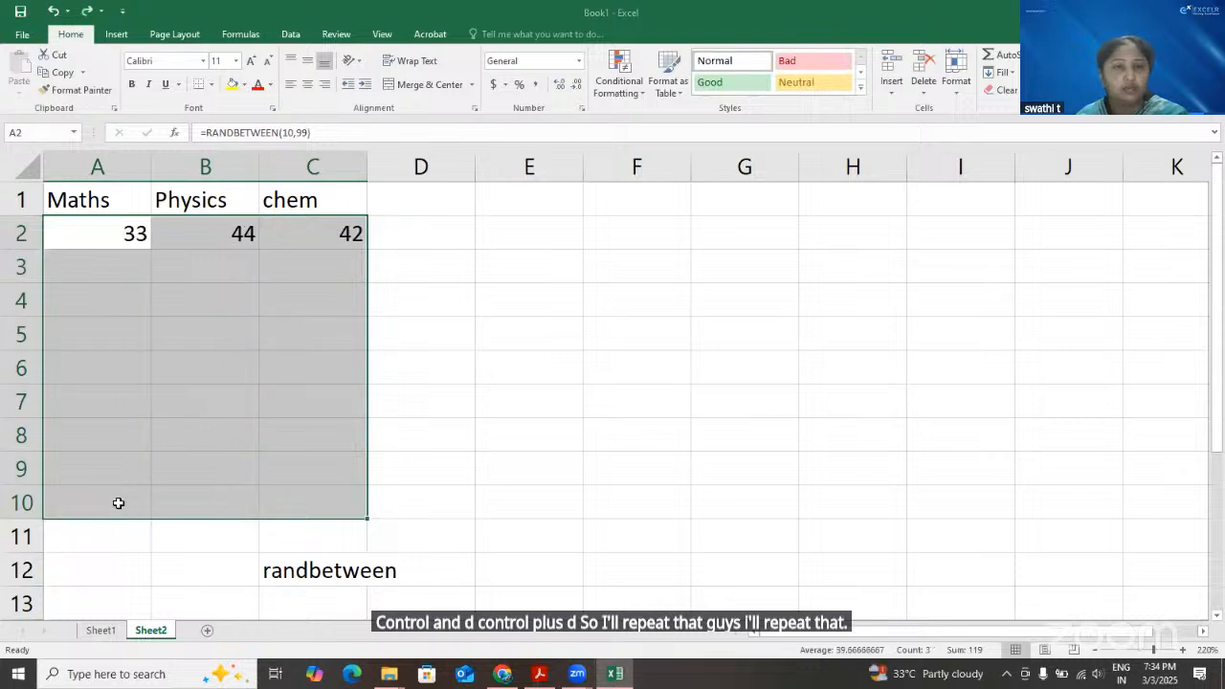
key(ctrl+z)
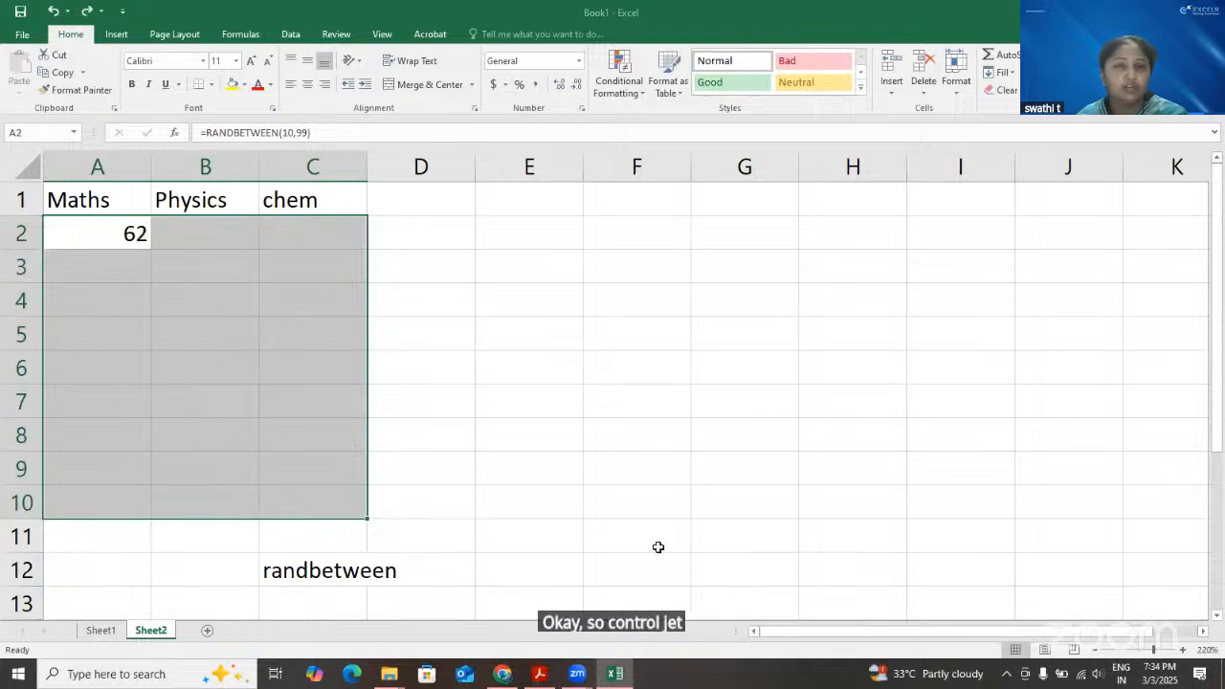
click(627, 469)
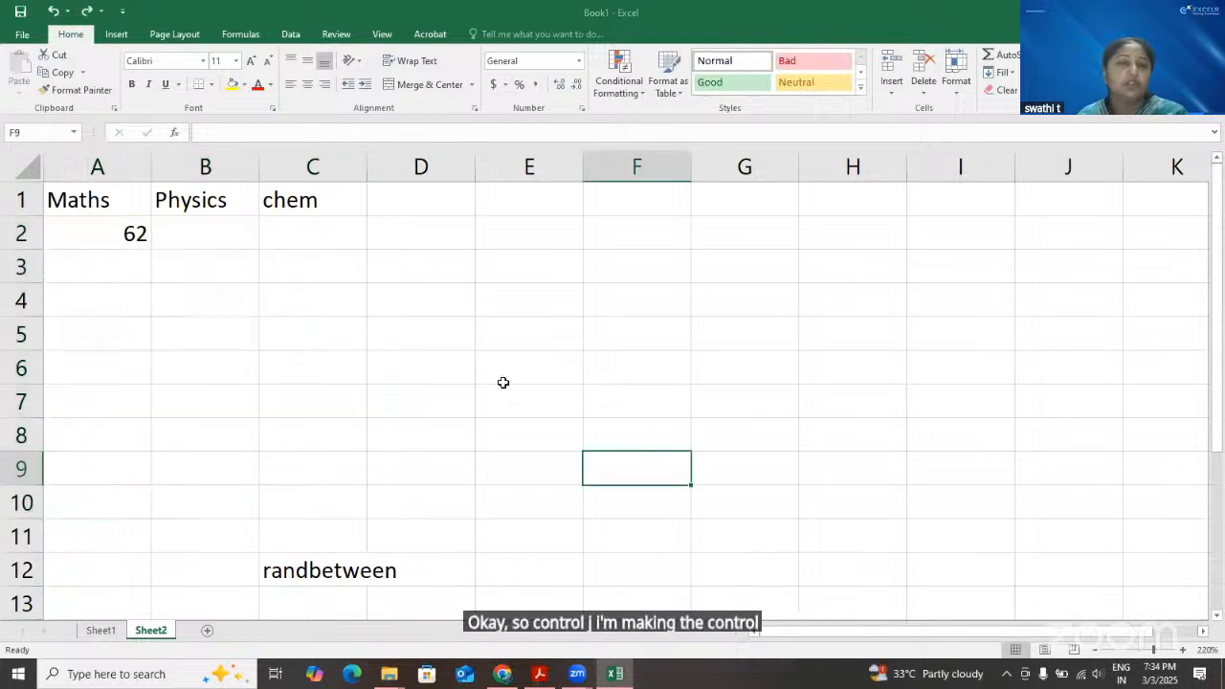
Examine the RANDBETWEEN formula and its lower and upper limits in cell A2
click(109, 232)
key(F2)
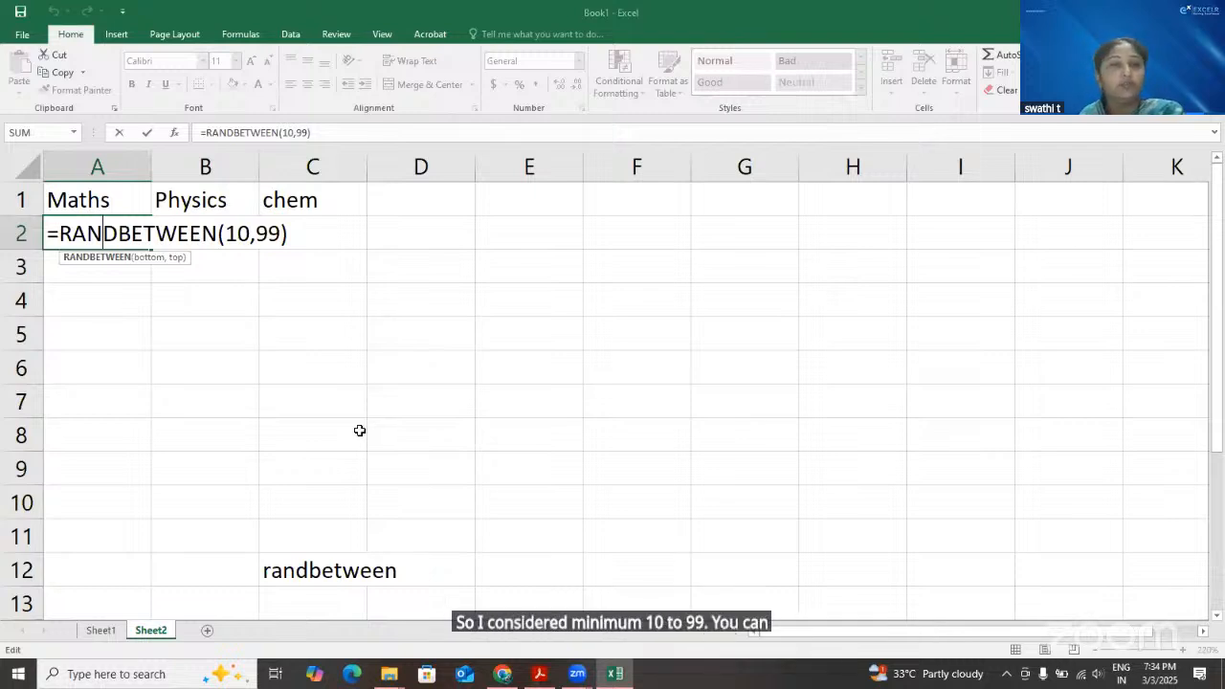
key(Return)
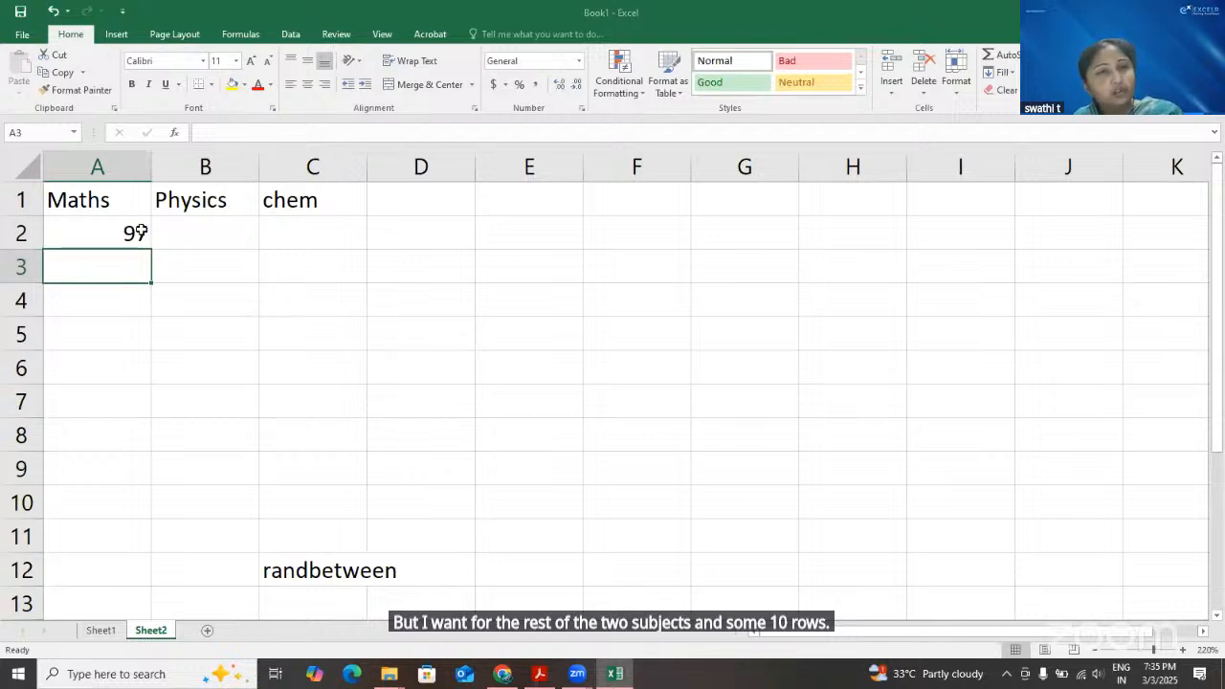
click(111, 230)
key(F2)
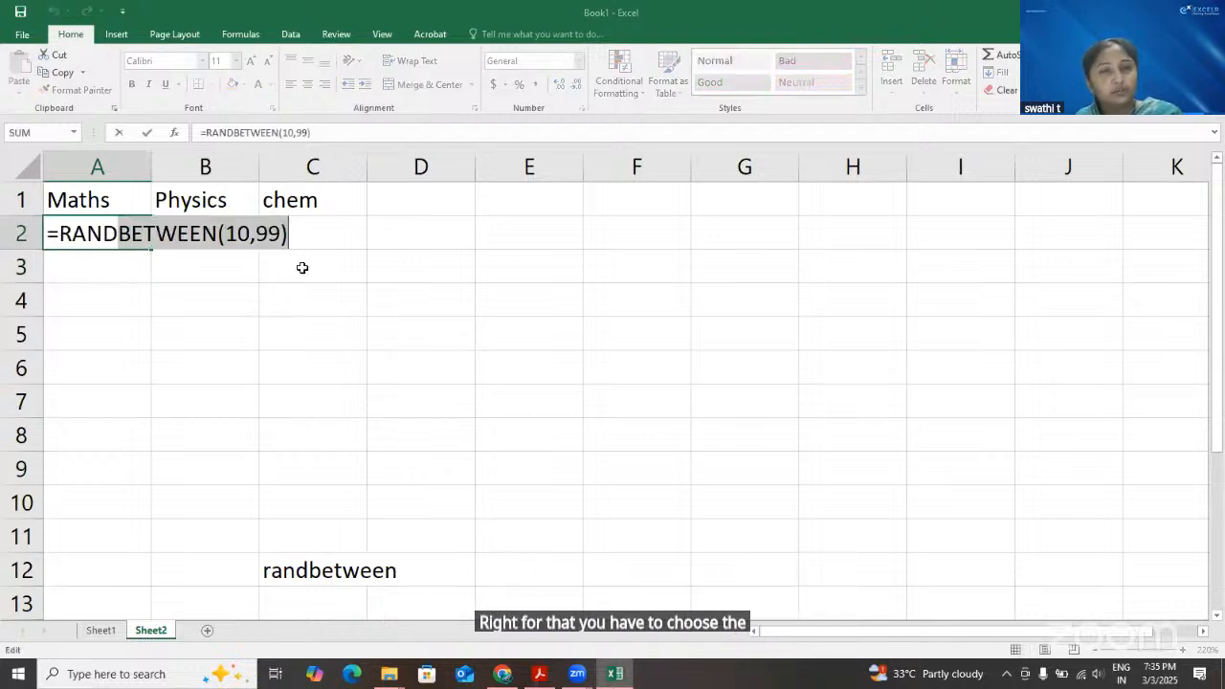
key(Return)
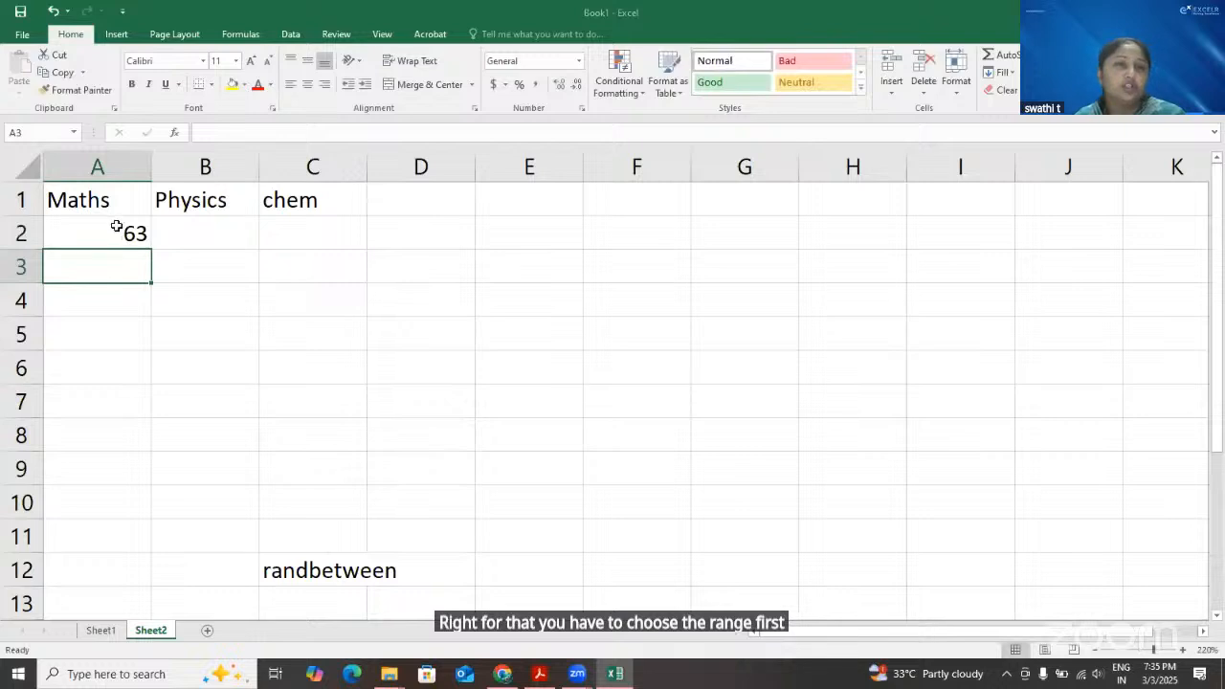
Select A2:C11 and fill the RANDBETWEEN formula across the three subjects and down through row 11
key(Up)
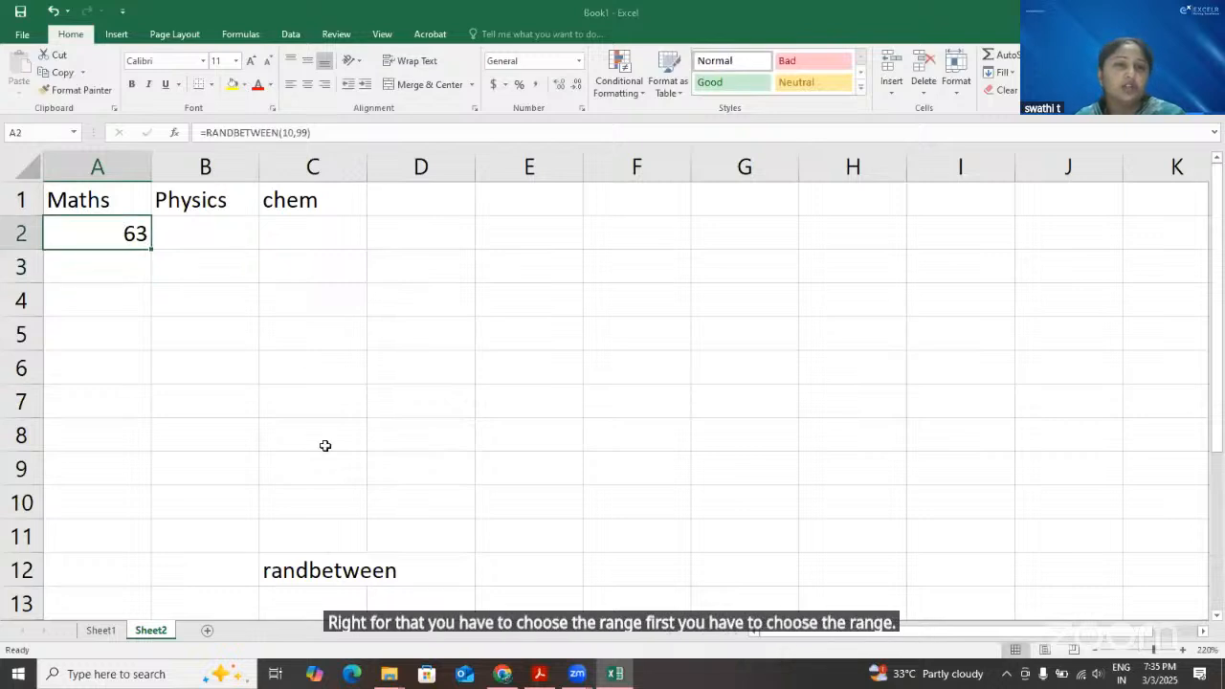
shift+click(318, 527)
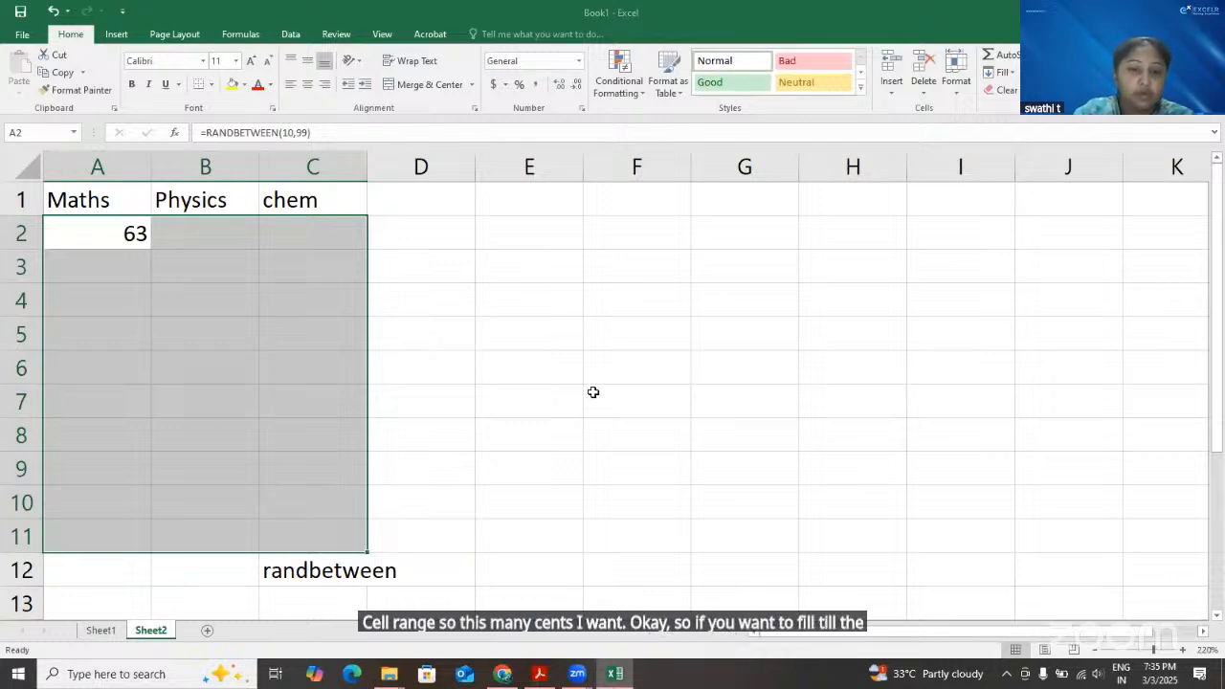
key(ctrl+r)
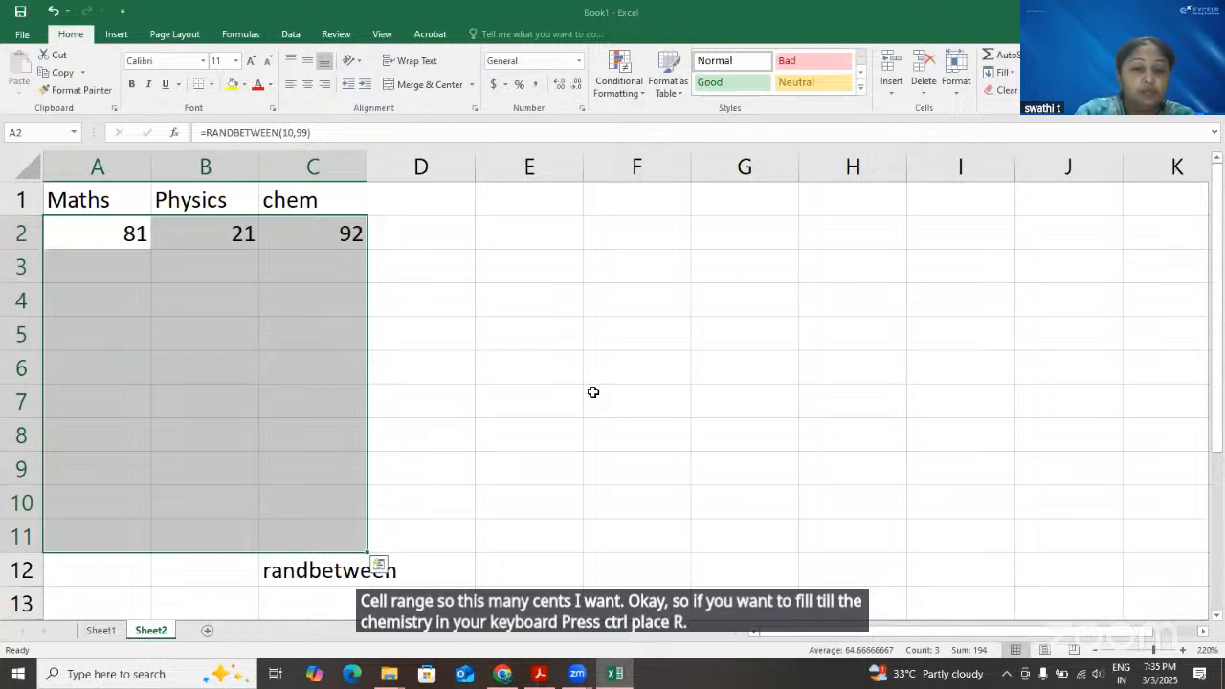
key(ctrl+d)
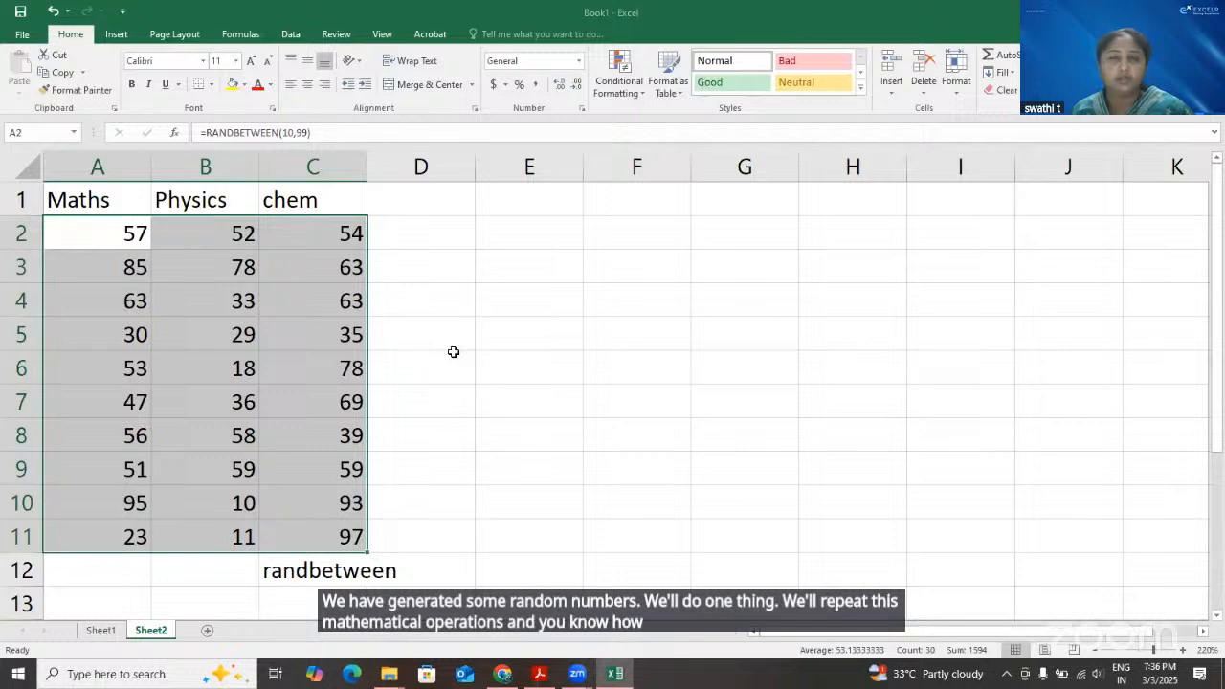
Enter the column heading Total in cell D1
click(435, 195)
text(Tota)
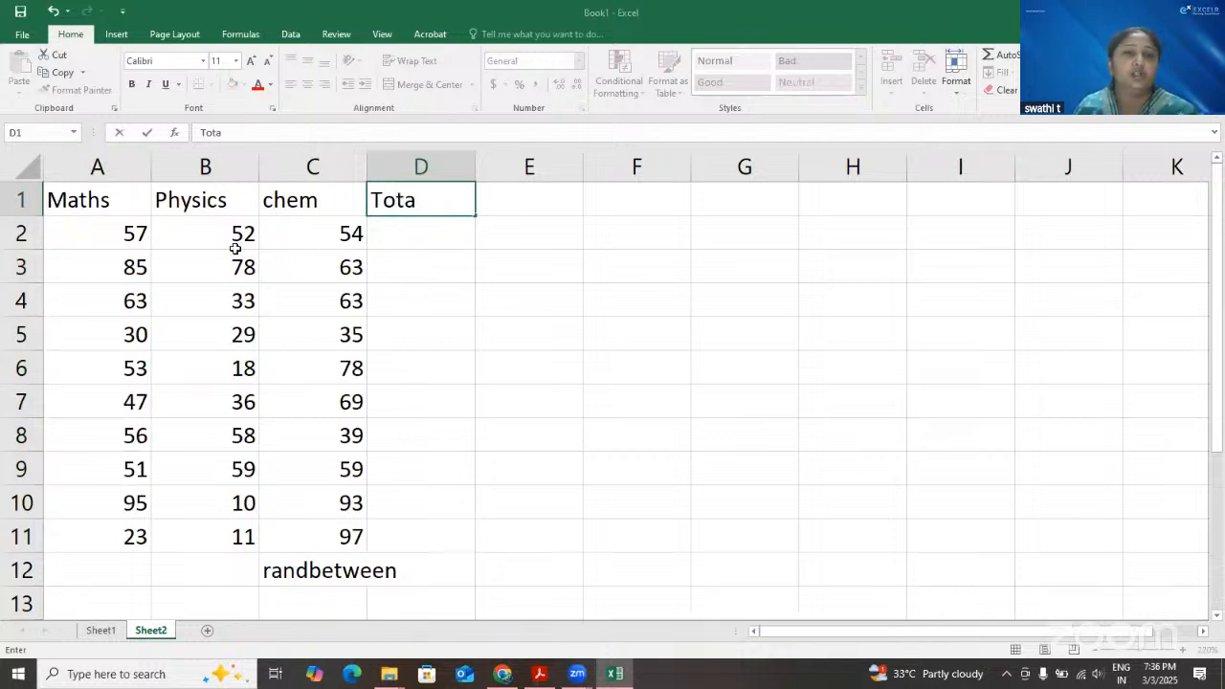
text(l)
Try to total the first row of marks in D2 with the formula =A2:C2, and clear it
click(446, 238)
text(=)
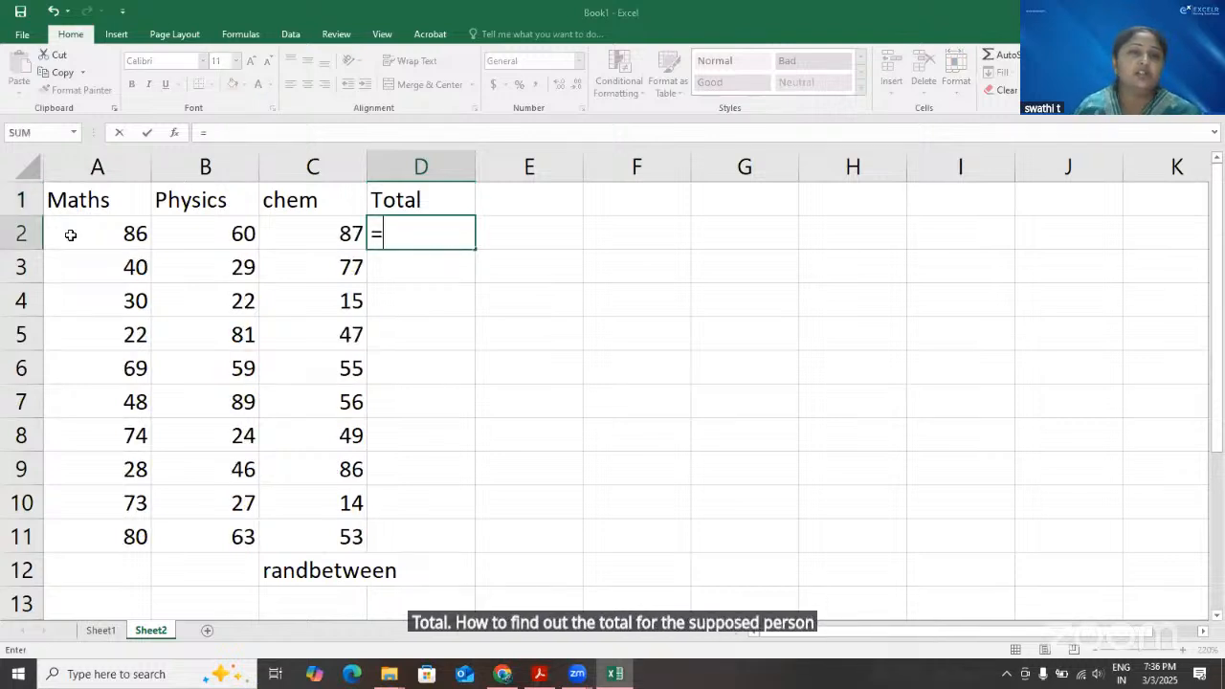
drag(96, 233, 206, 234)
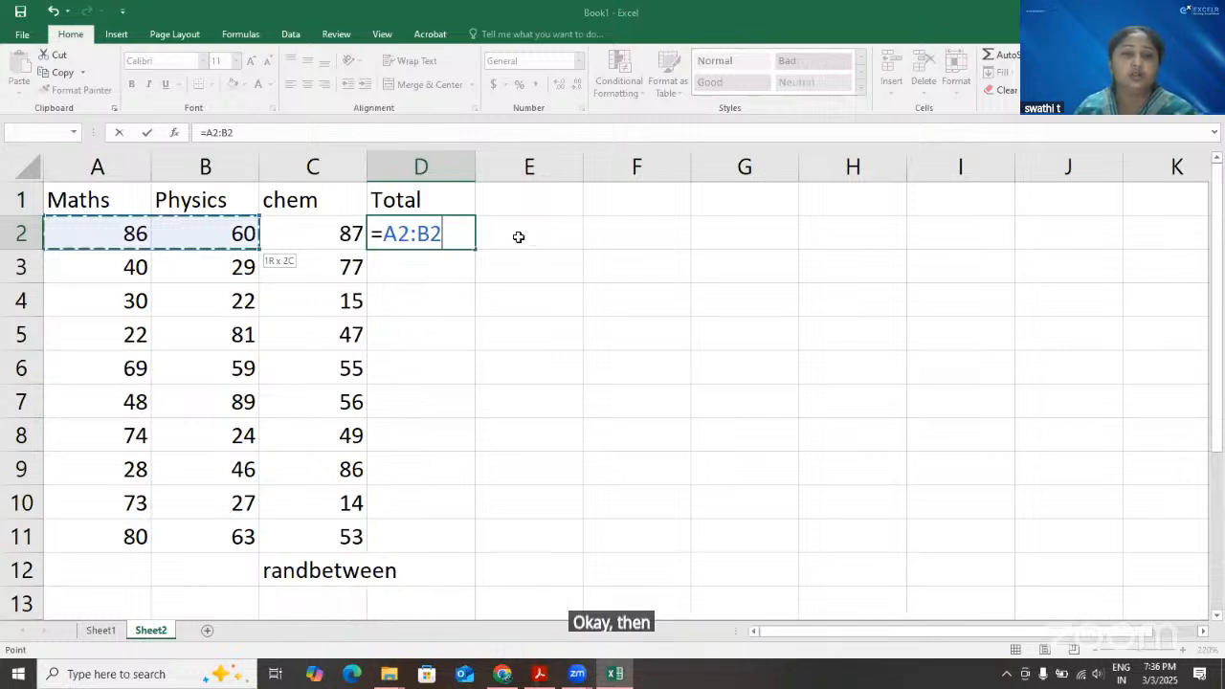
key(shift+Right)
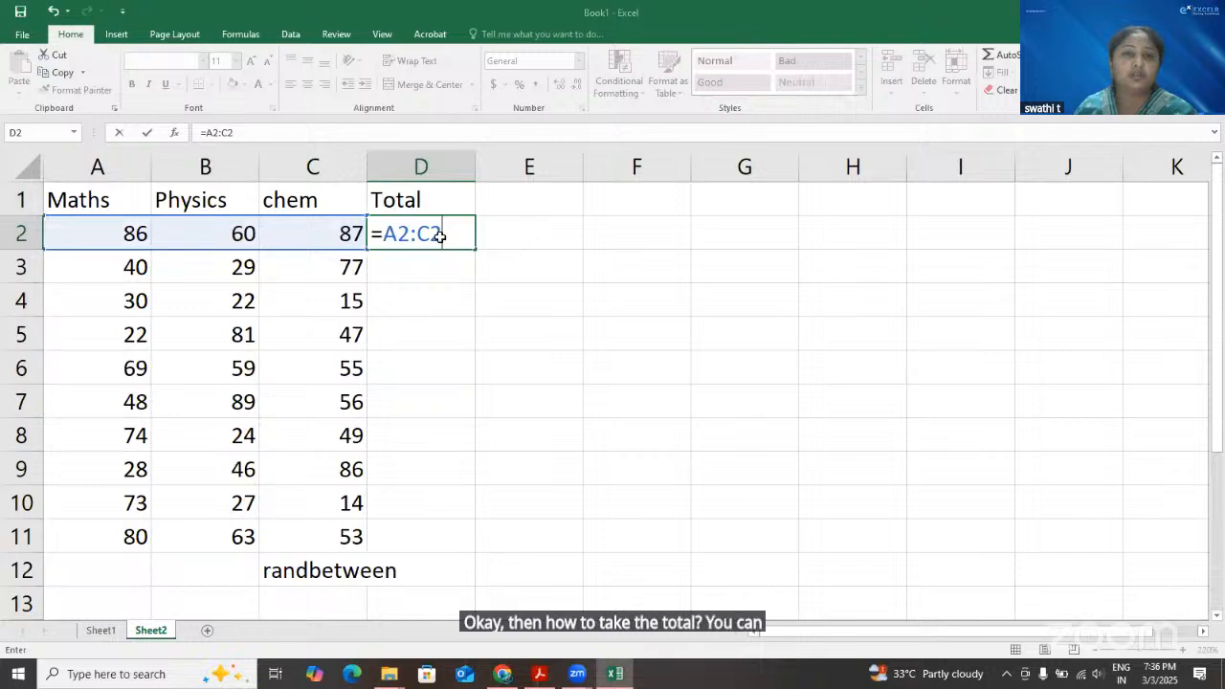
key(Return)
double_click(387, 239)
double_click(418, 241)
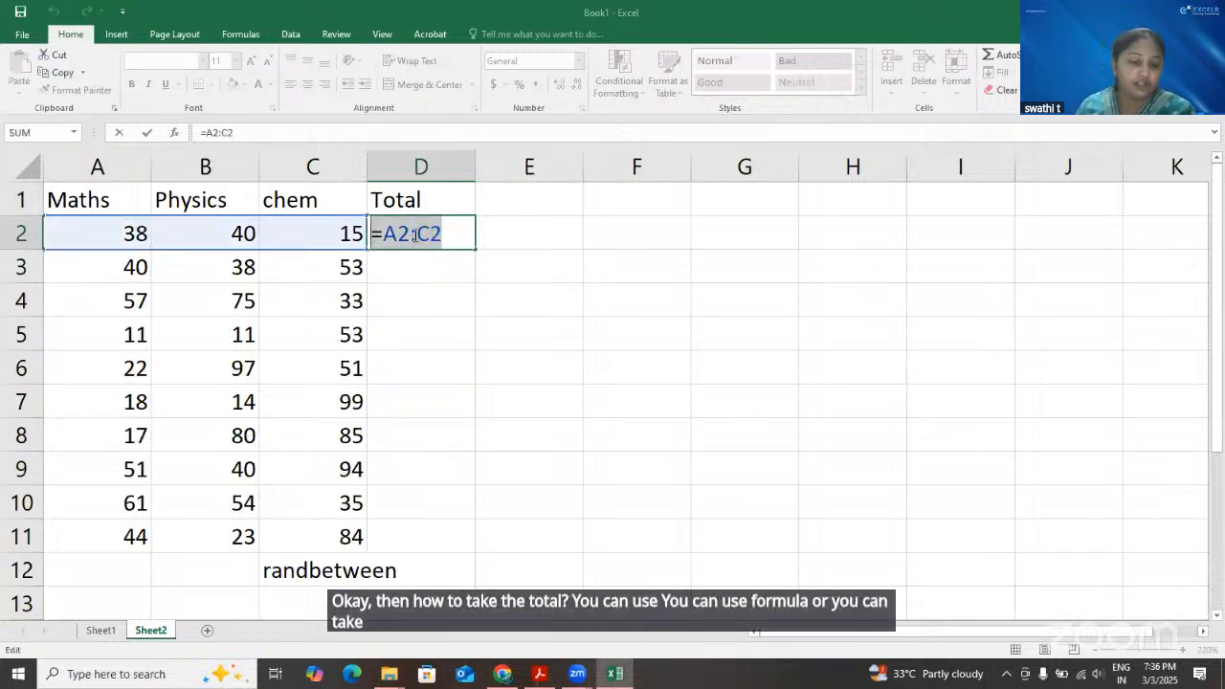
key(BackSpace)
key(BackSpace)
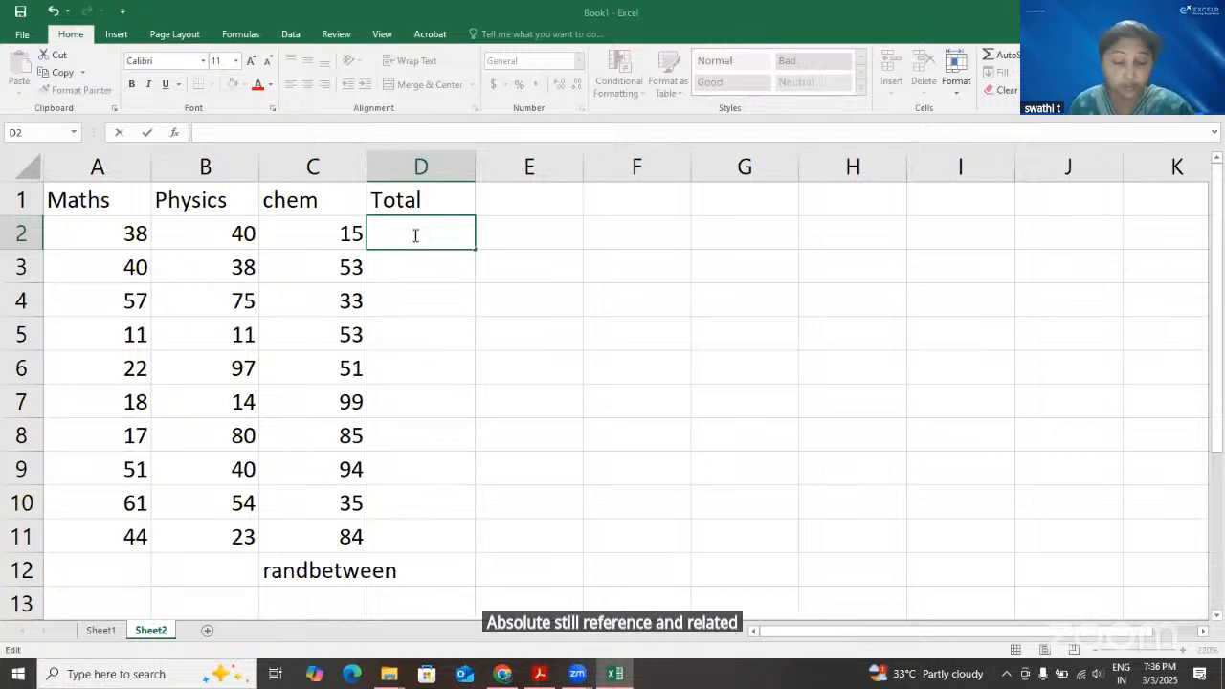
Total the first row of marks in D2 with the formula =SUM(A2:C2)
text(=)
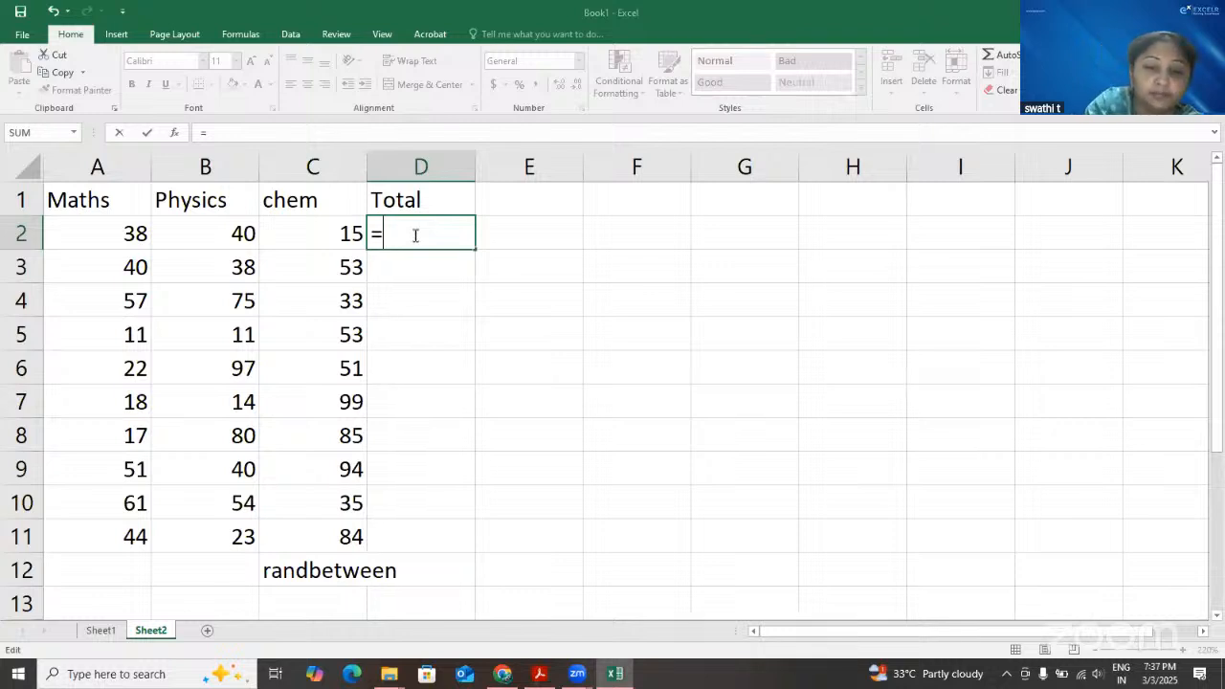
text(SUBSTITUTE()
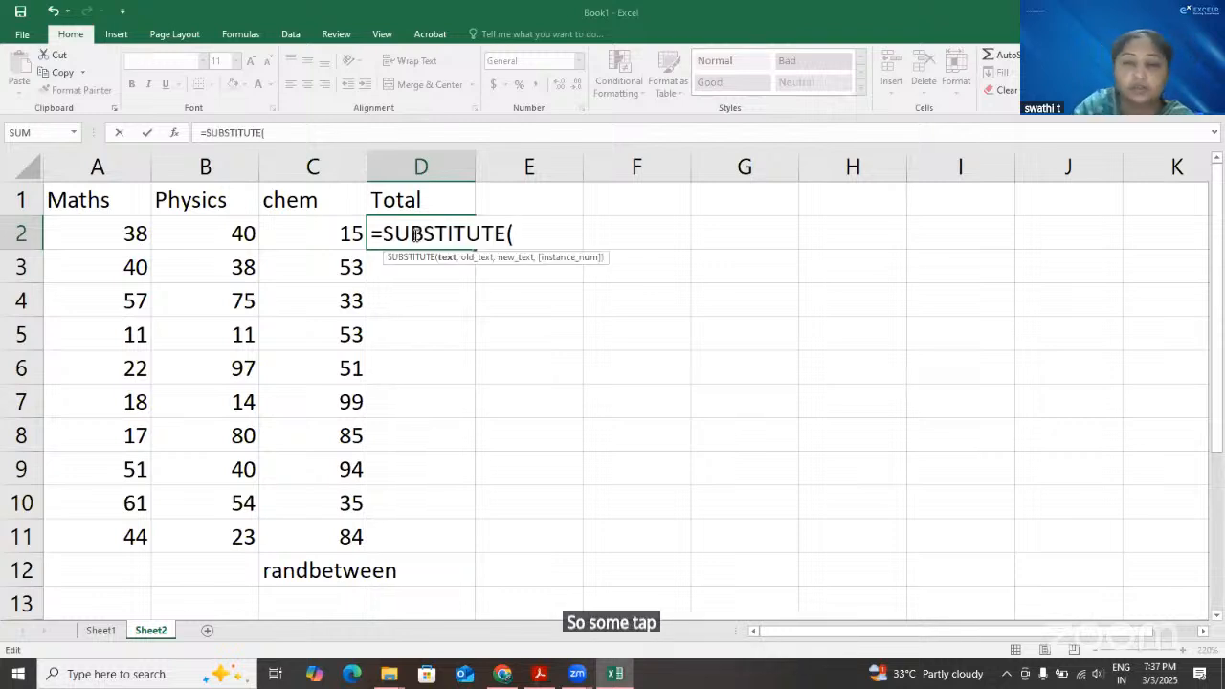
key(BackSpace)
key(BackSpace)
key(BackSpace)
key(BackSpace)
key(BackSpace)
key(BackSpace)
key(BackSpace)
key(BackSpace)
key(BackSpace)
text(m)
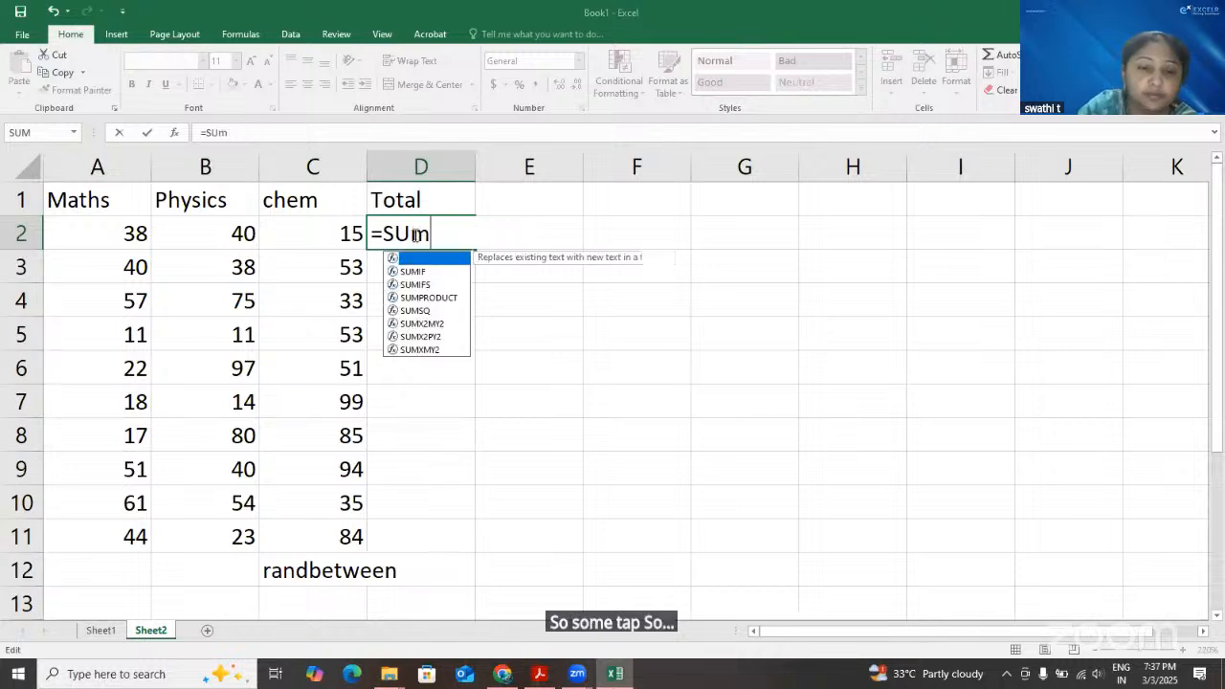
key(Tab)
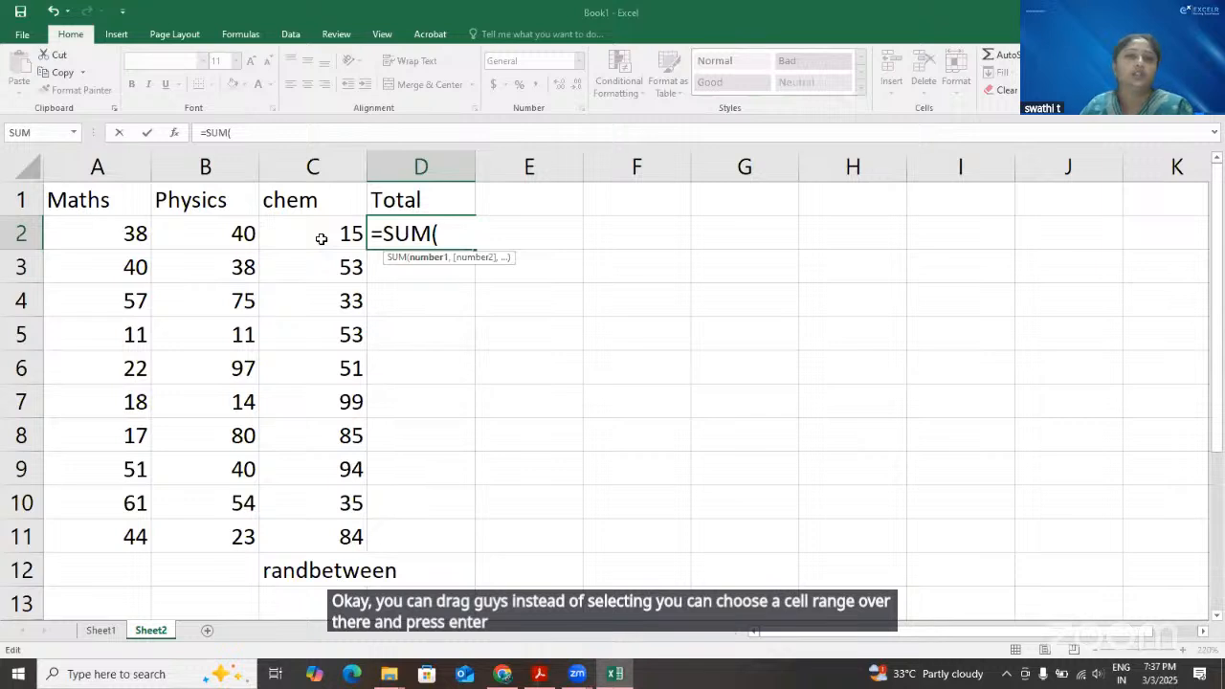
key(Return)
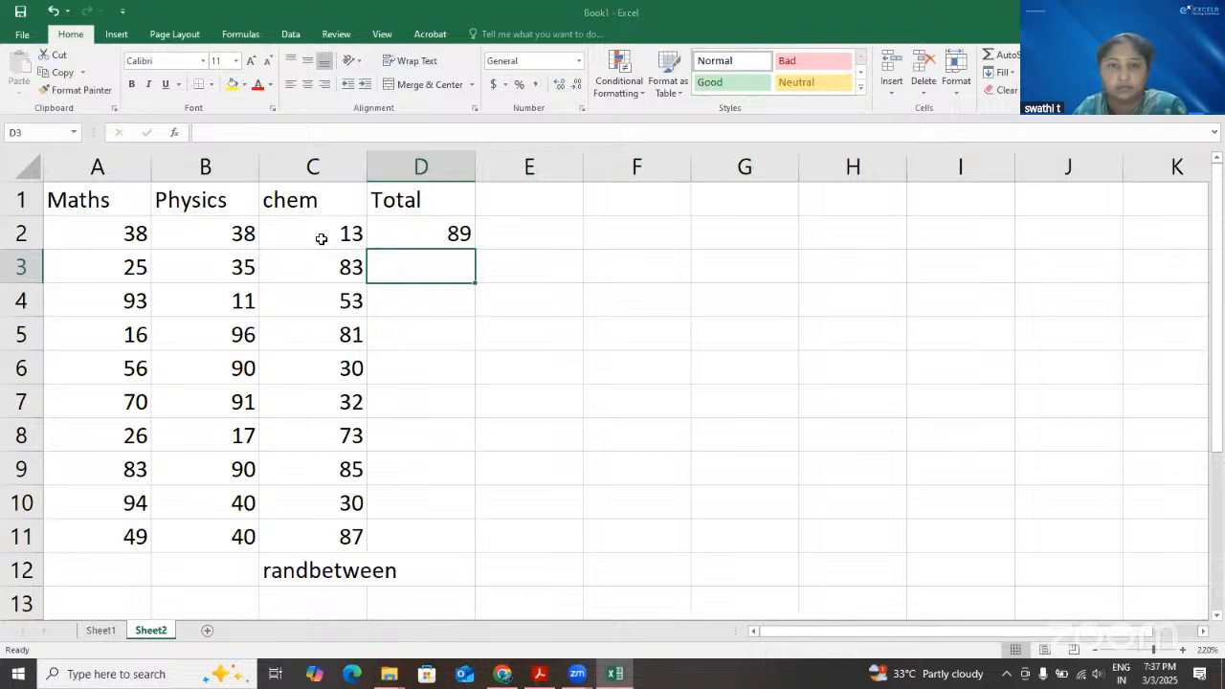
Fill the SUM formula from D2 down through D11 and review the cell references used in D2
click(433, 232)
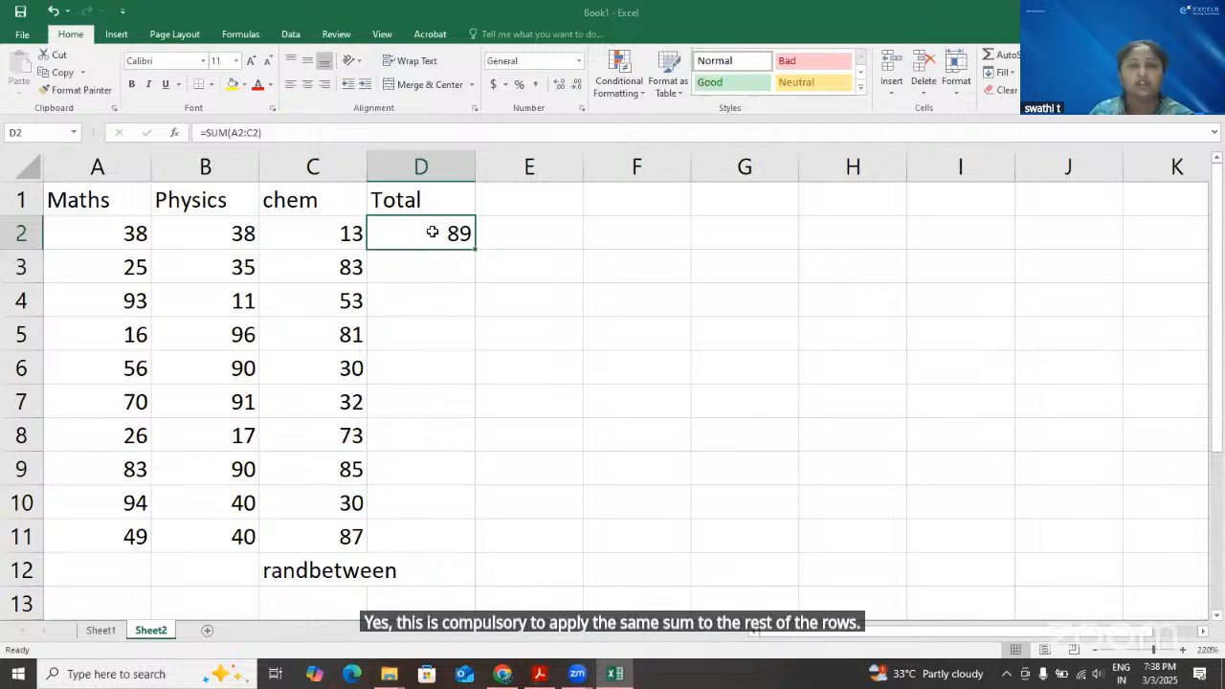
drag(474, 249, 488, 547)
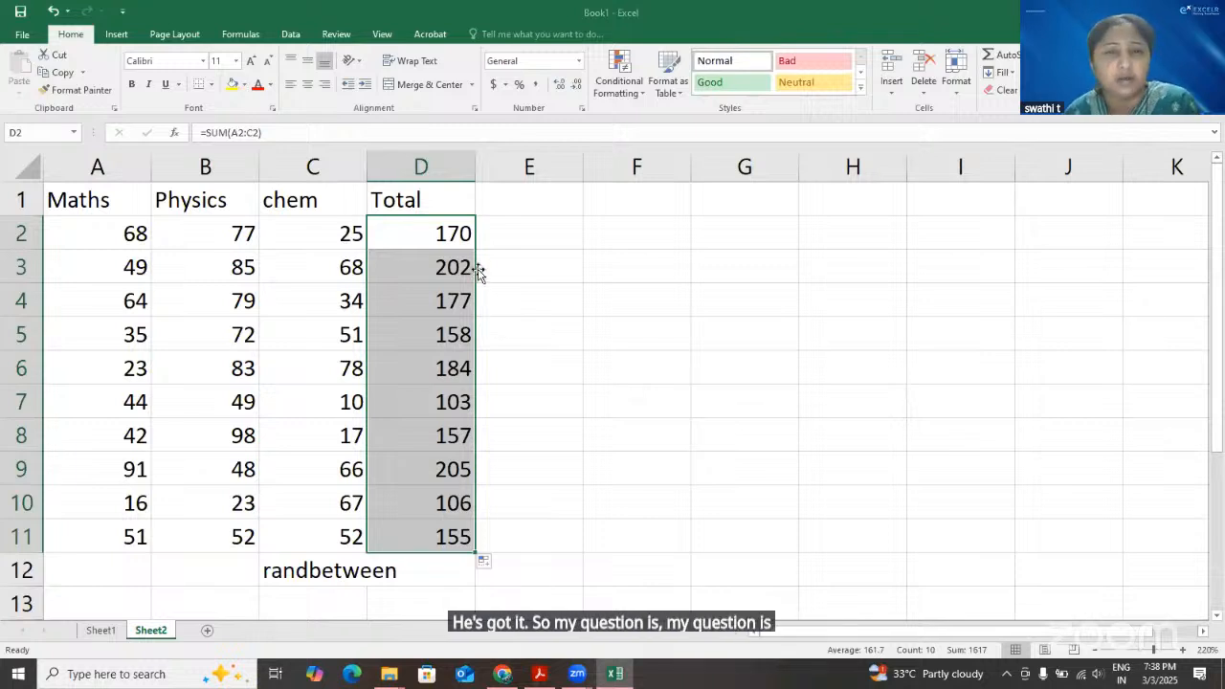
click(452, 229)
key(F2)
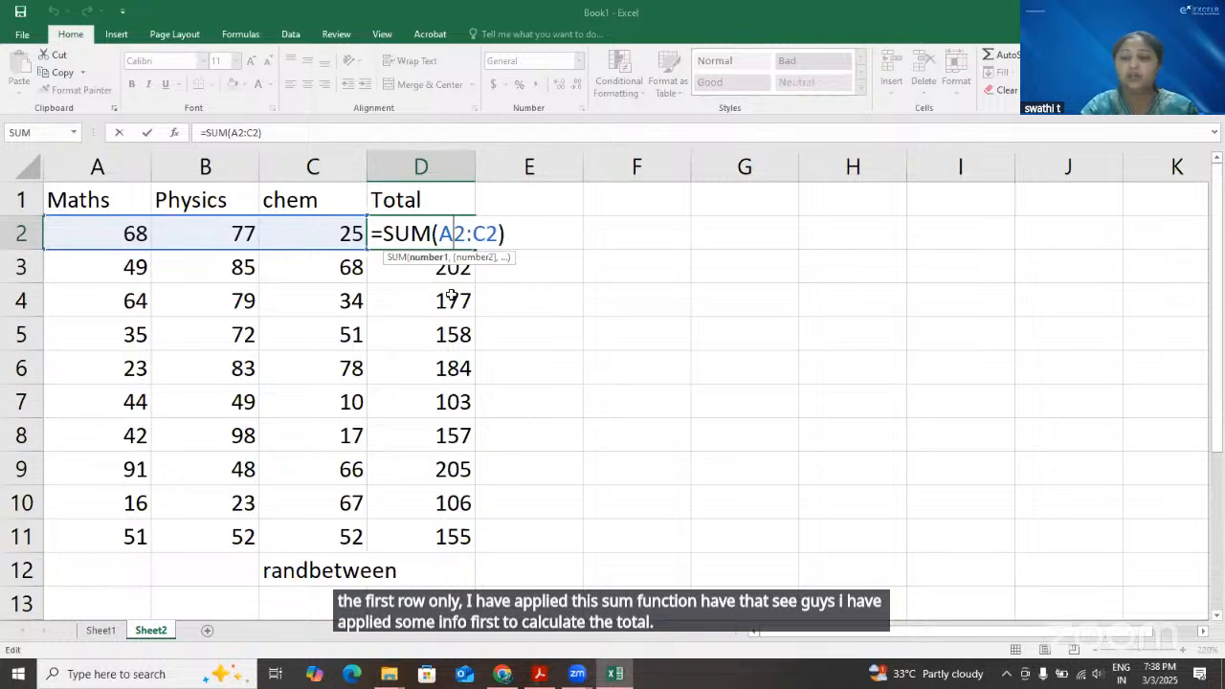
key(Return)
click(469, 236)
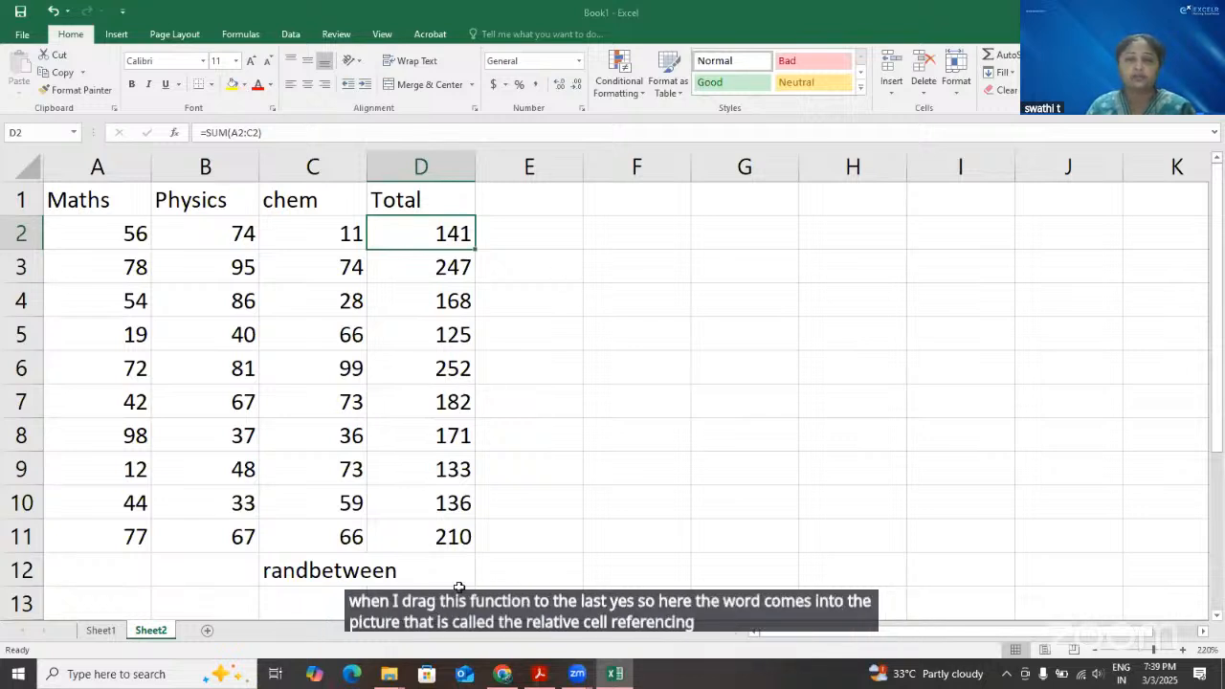
Enter the note "relative cell referencing" in cell E12
click(498, 579)
text(r)
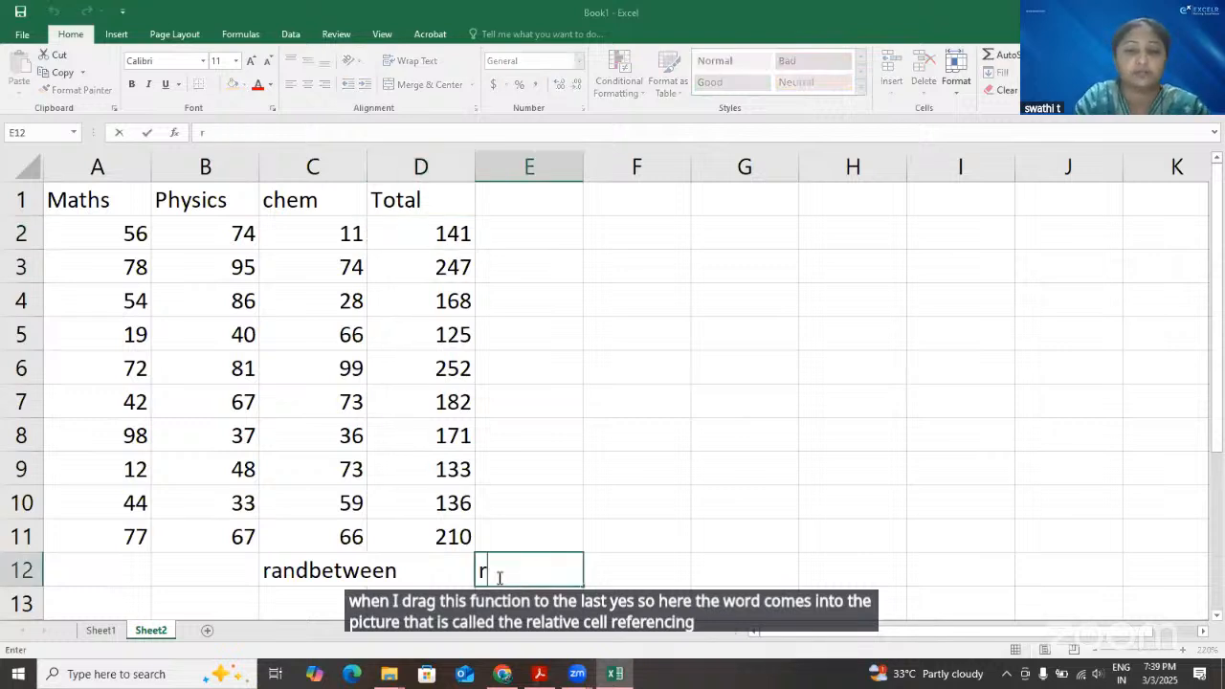
text(elative c)
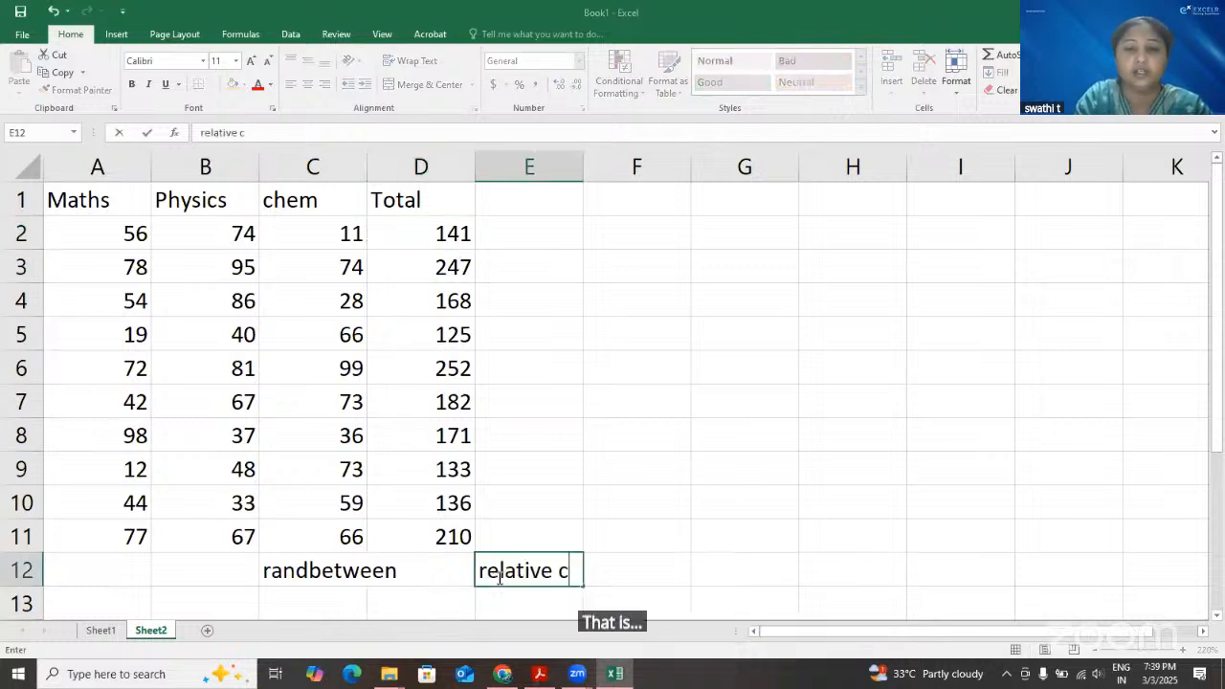
text(ell re)
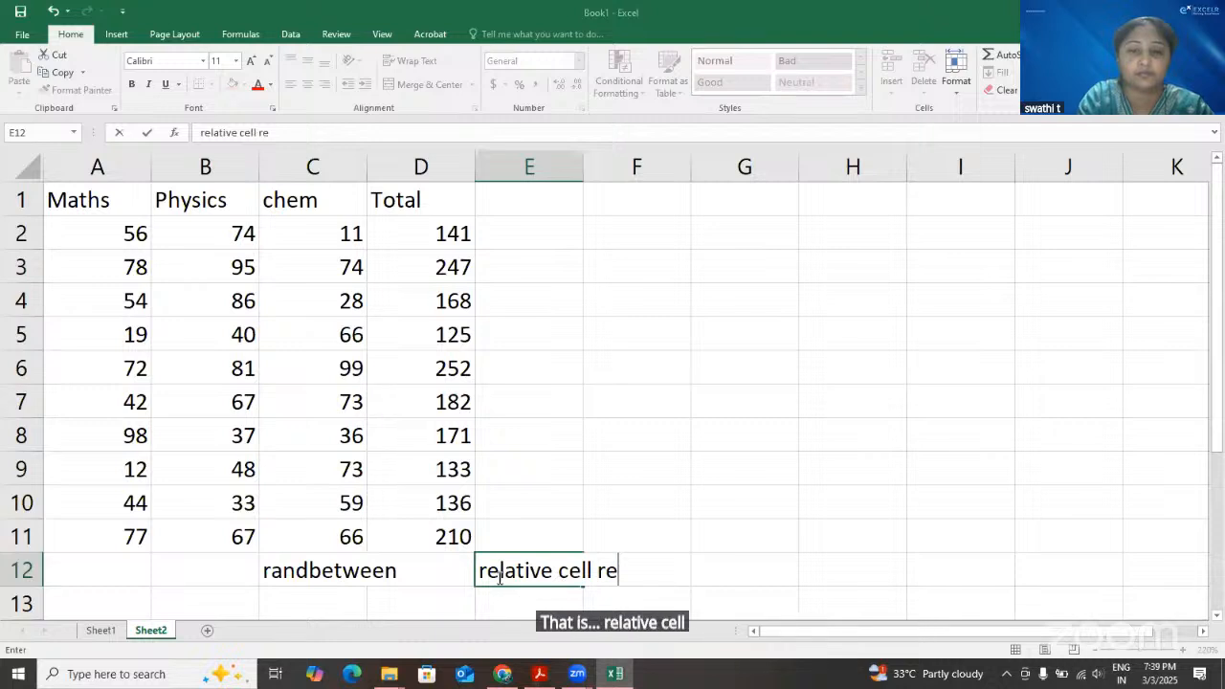
text(ferenci)
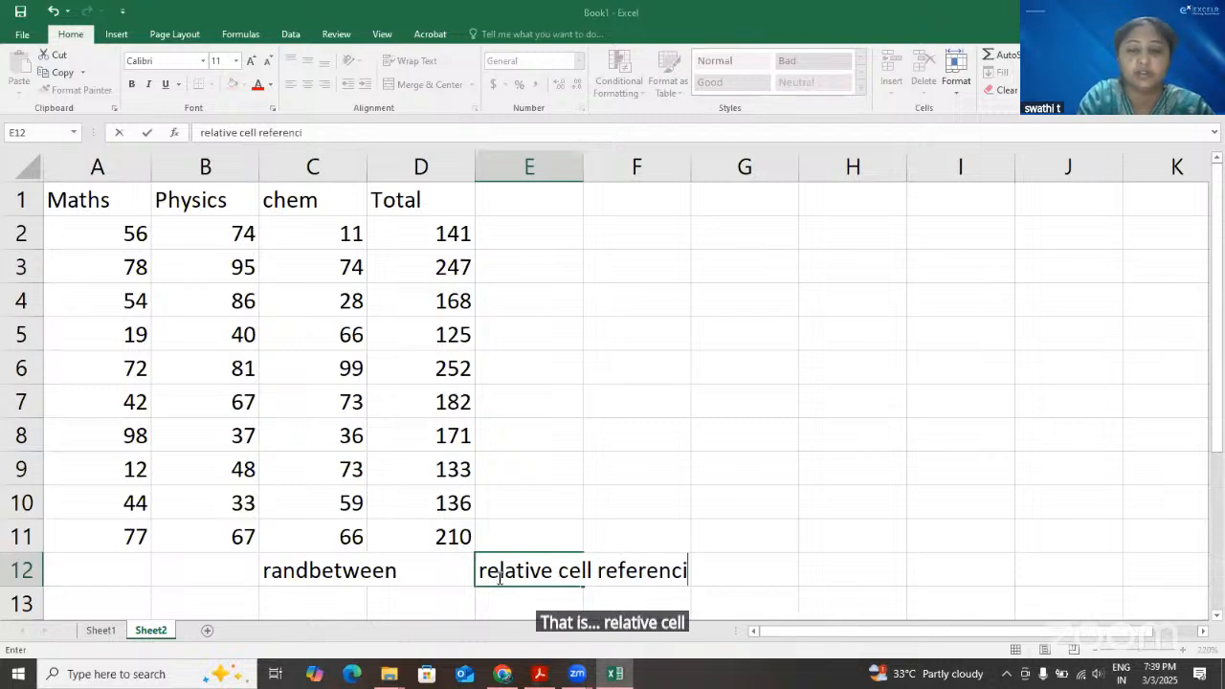
text(ng)
key(Return)
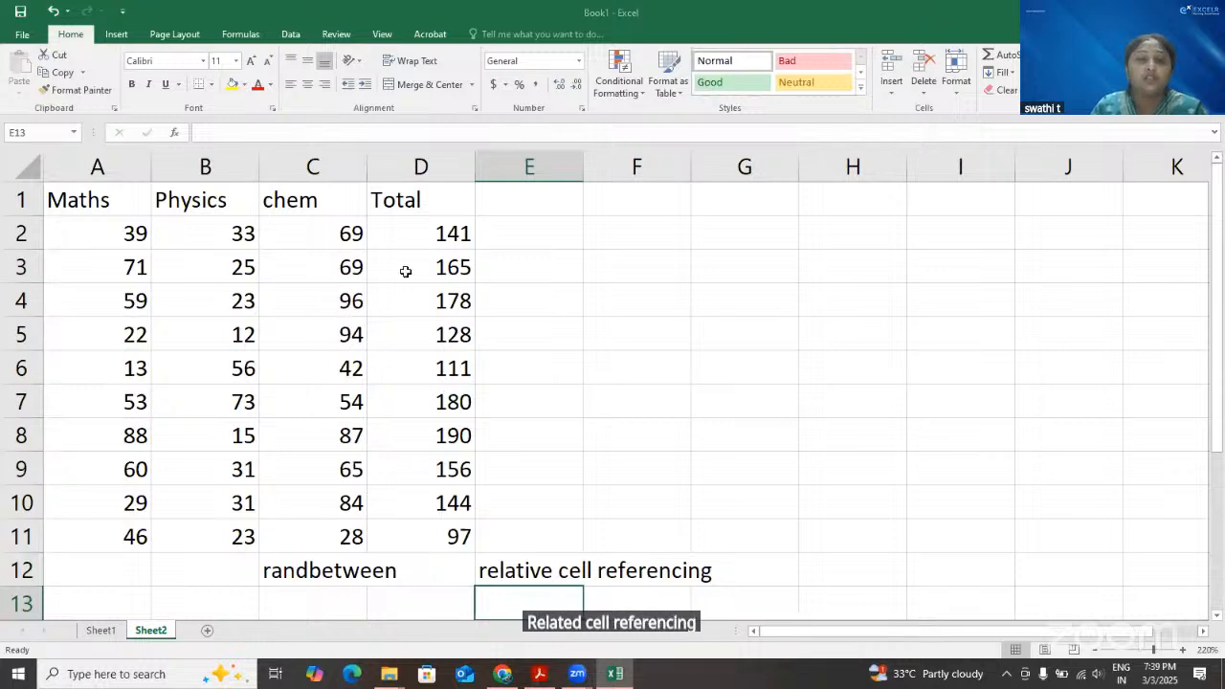
Examine how the Total formulas in rows 2 to 6 refer to the three marks in their own rows
click(411, 233)
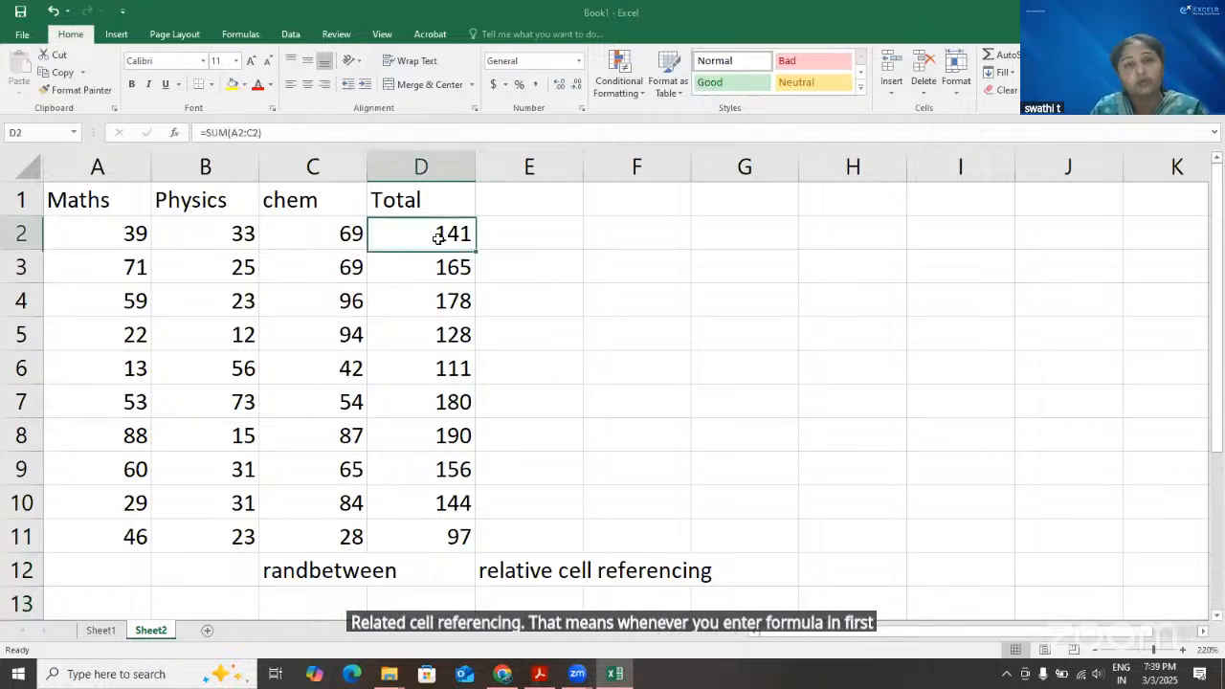
drag(443, 250, 430, 234)
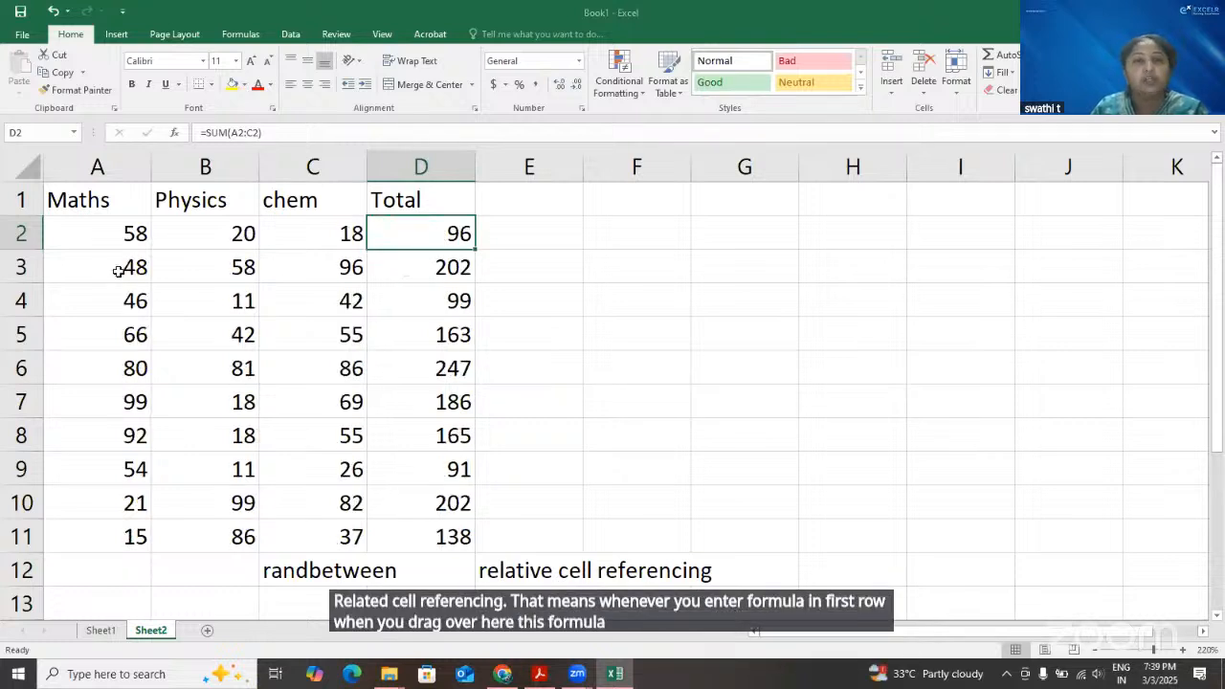
drag(113, 269, 350, 541)
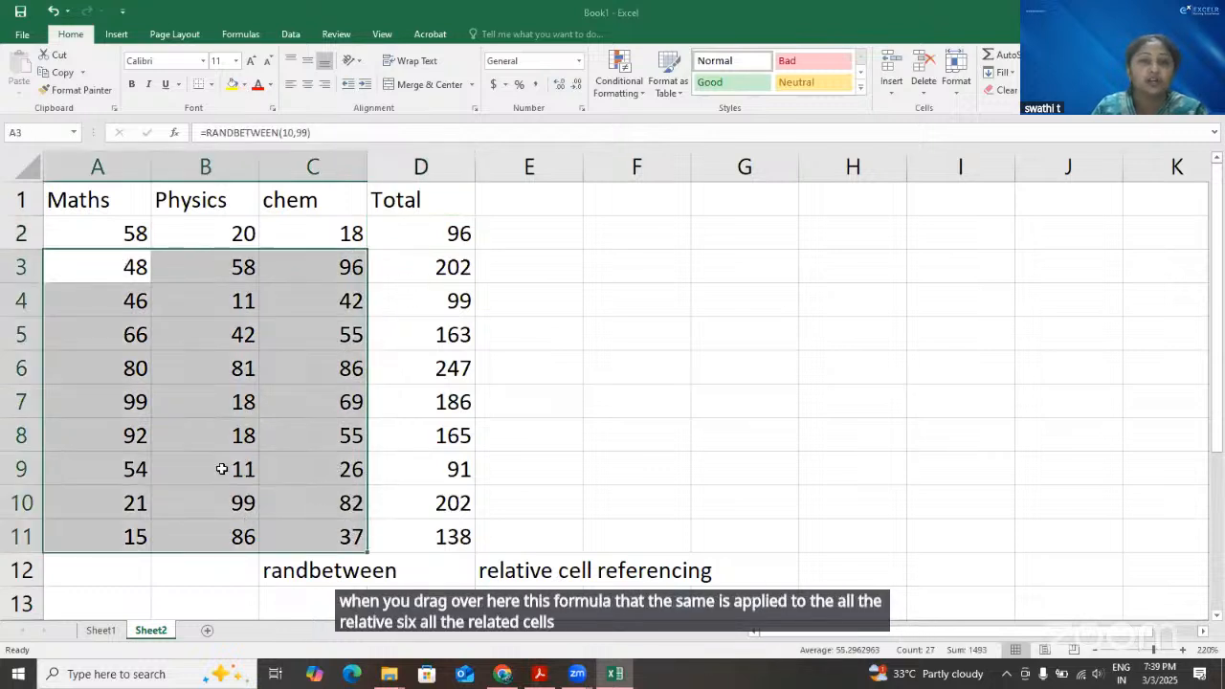
click(422, 268)
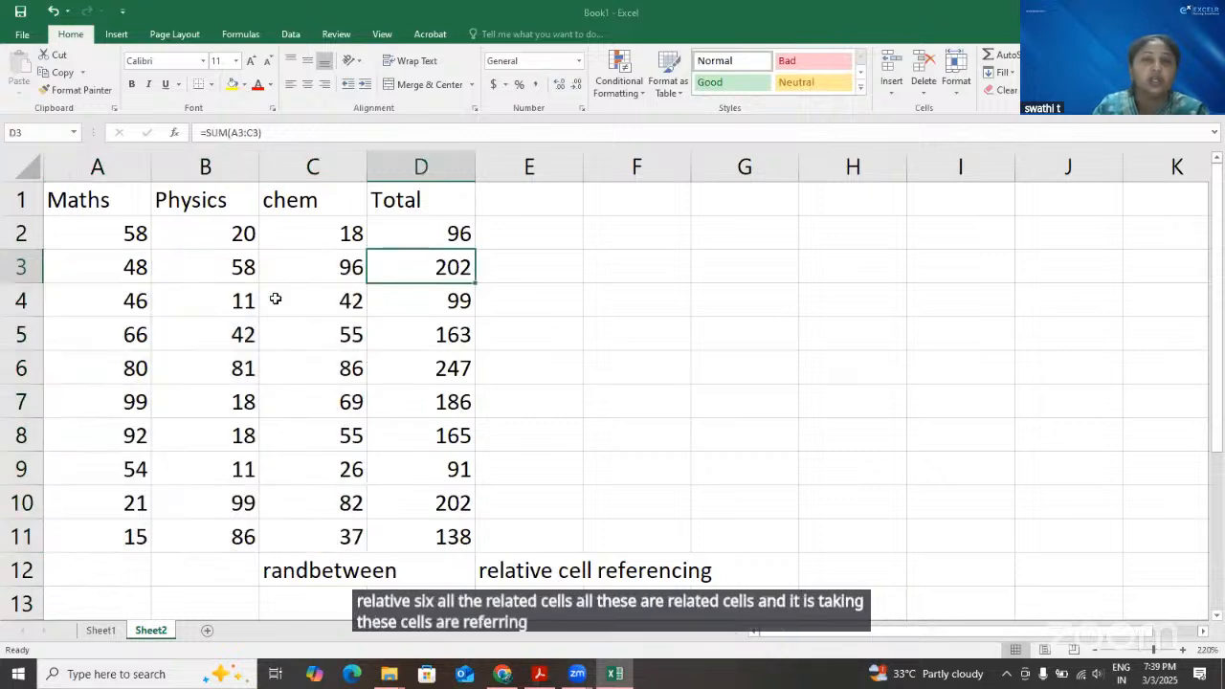
click(396, 303)
drag(123, 304, 438, 335)
click(421, 338)
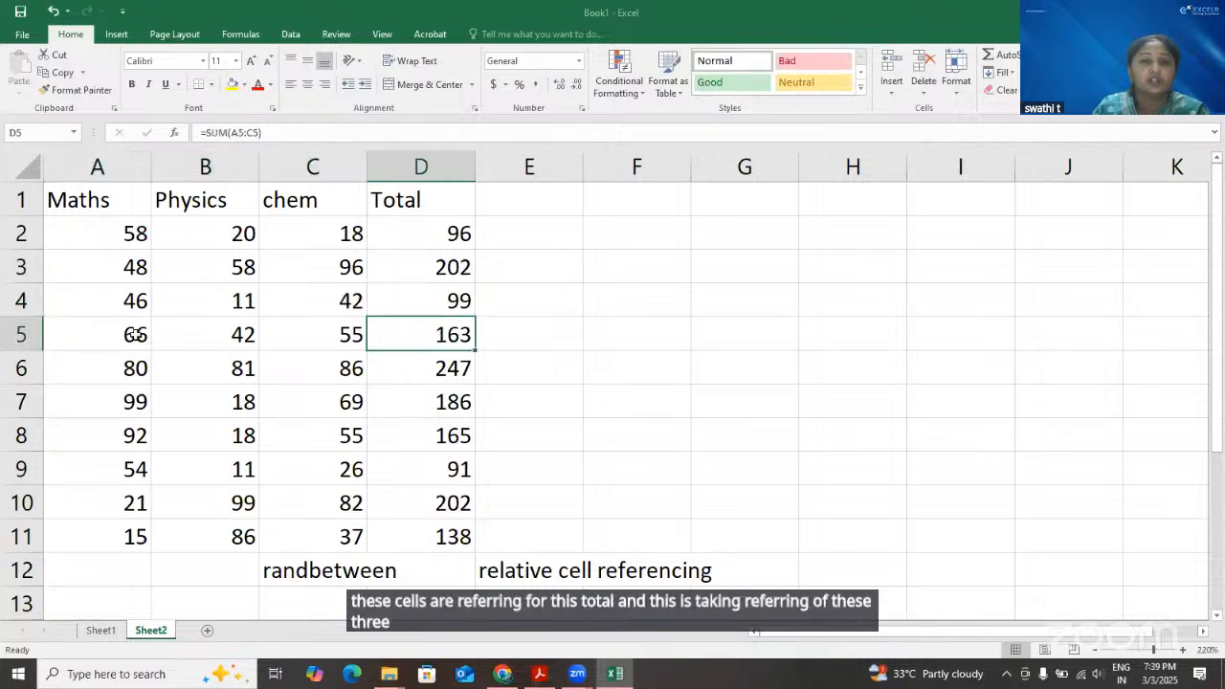
drag(135, 335, 334, 340)
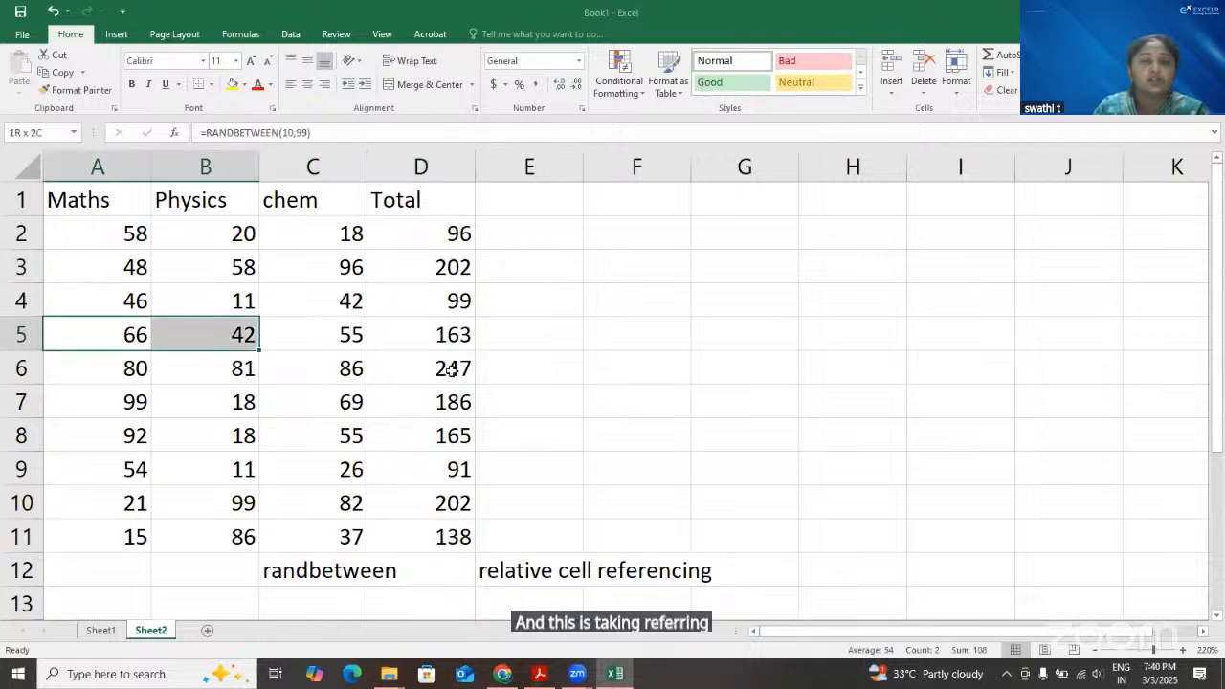
drag(137, 372, 312, 366)
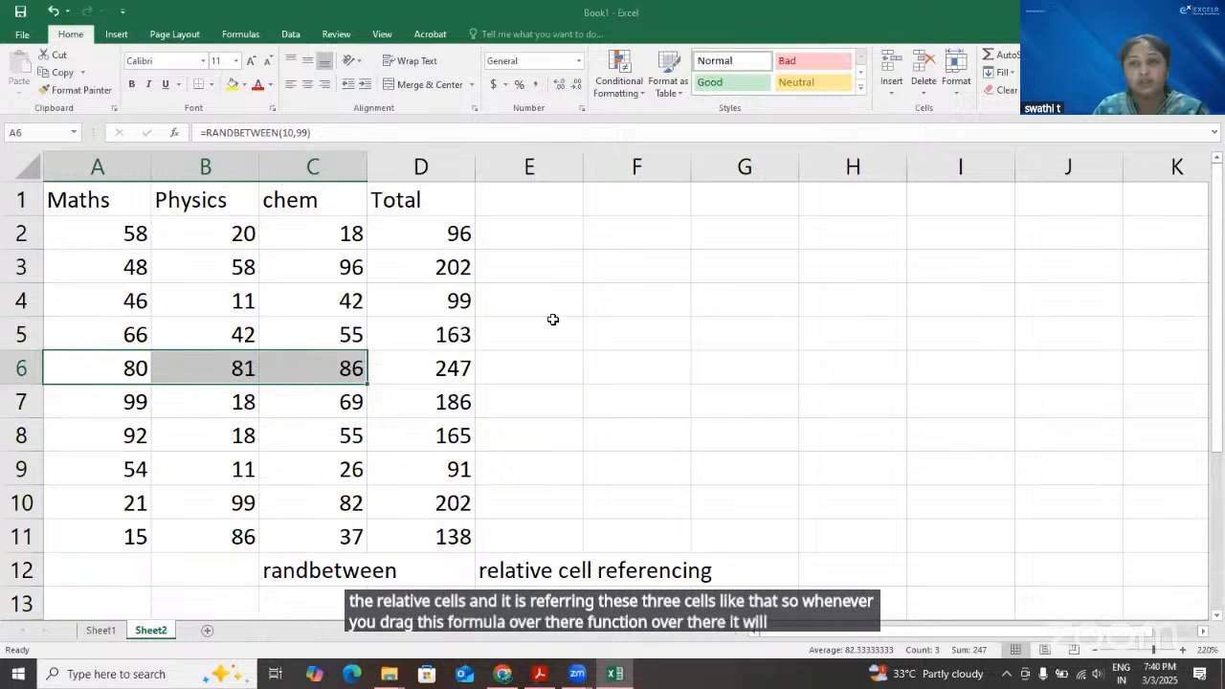
click(421, 267)
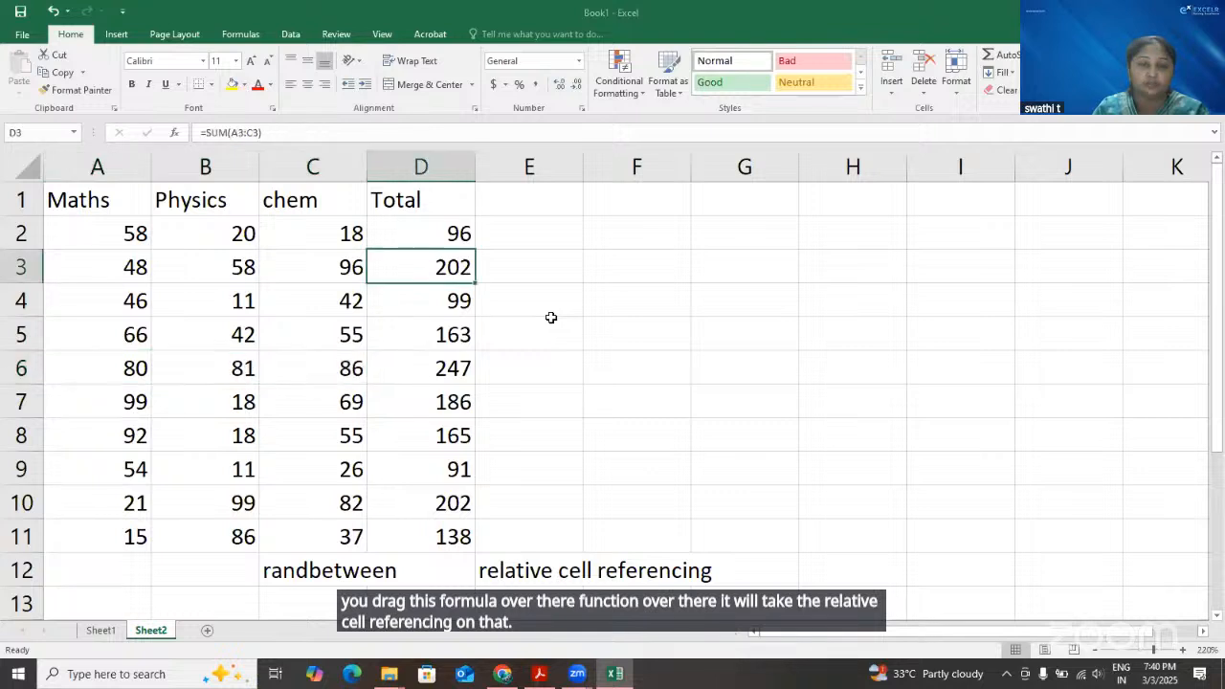
click(551, 322)
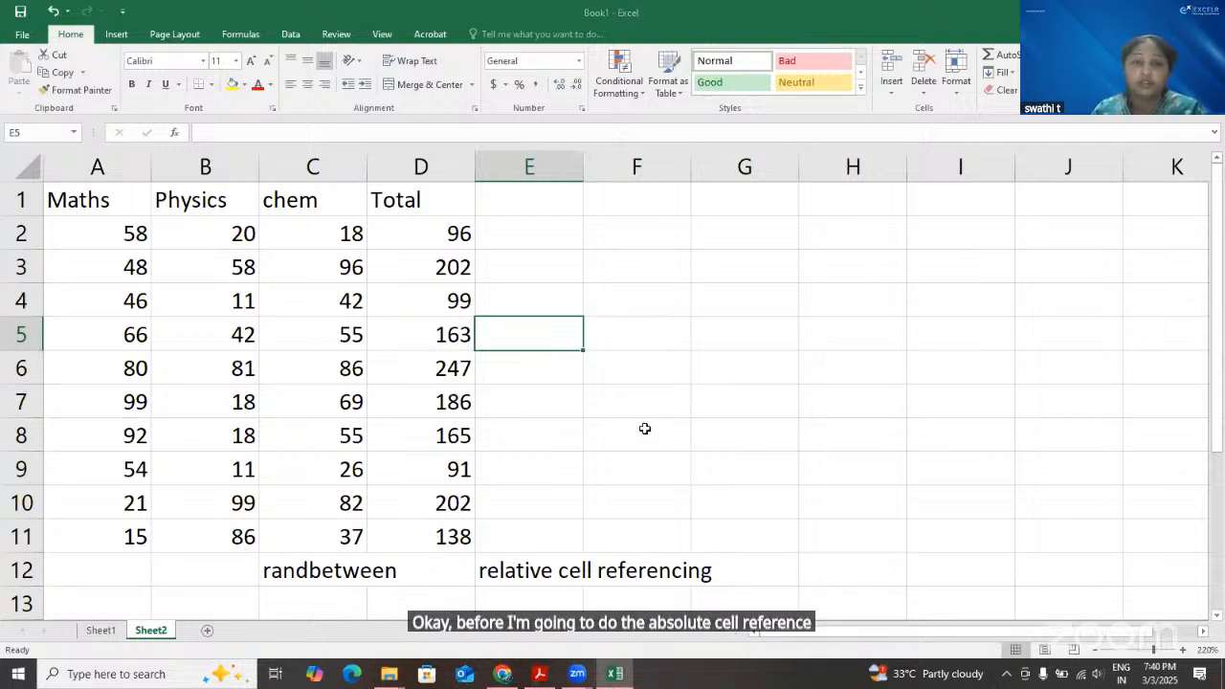
key(Right)
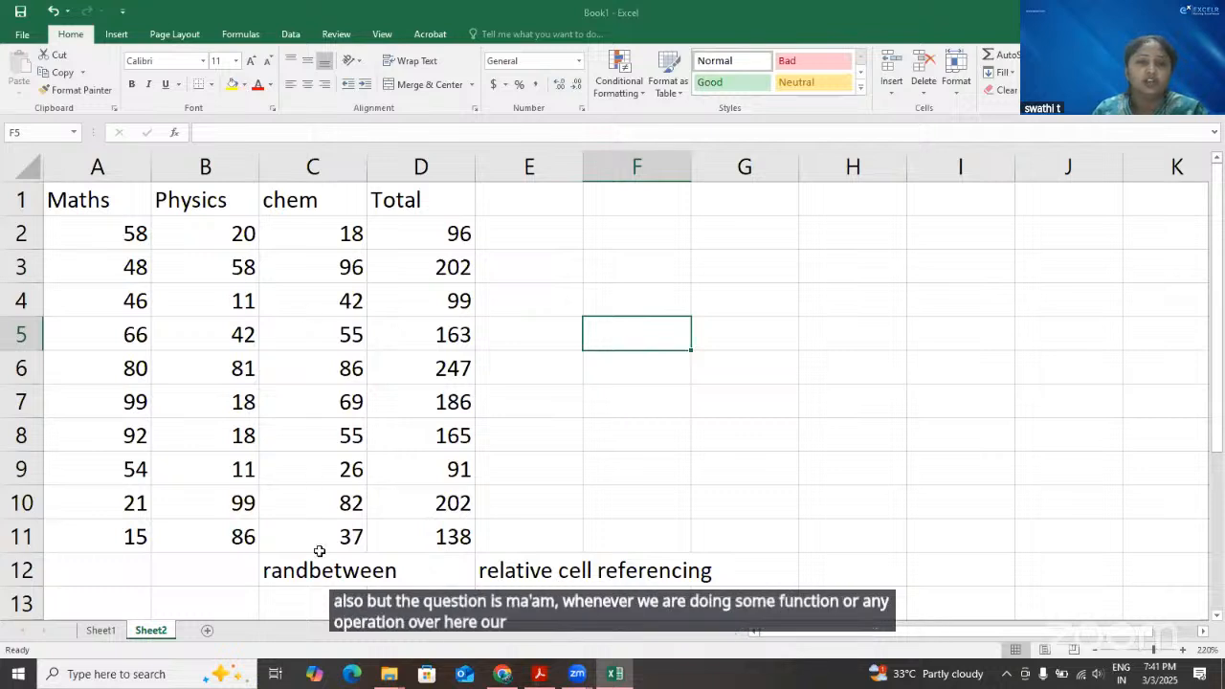
drag(105, 235, 319, 551)
click(613, 329)
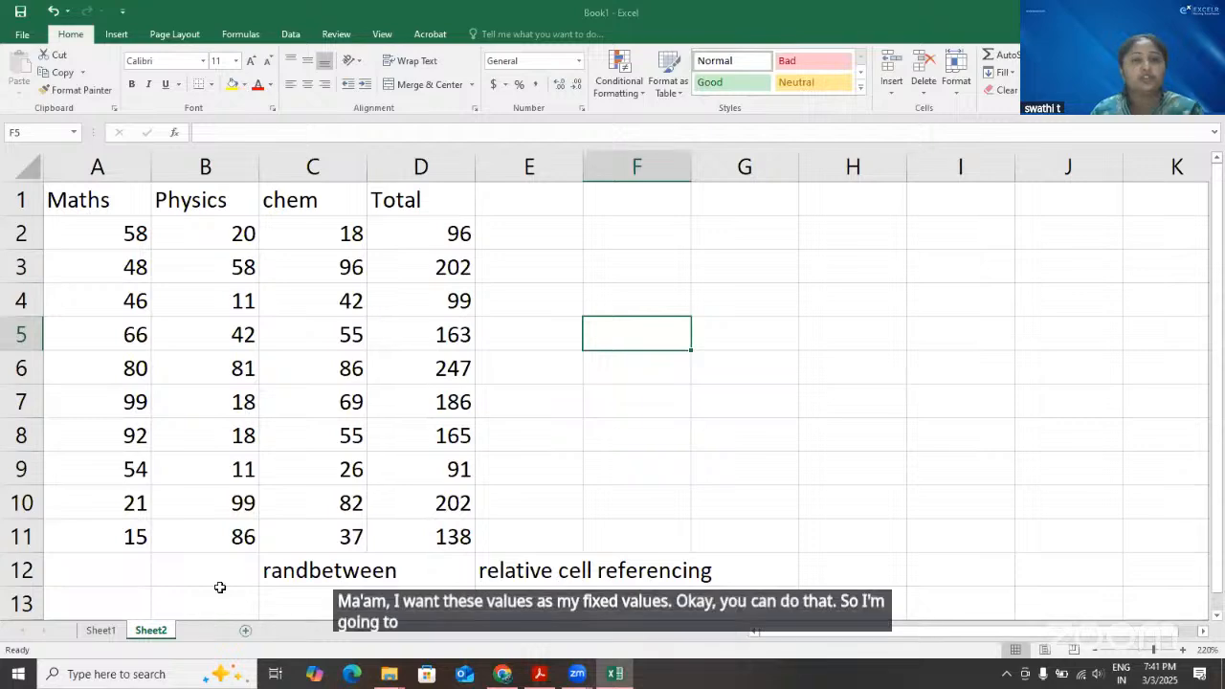
Add a new worksheet, select the marks and totals in A2:D11 on Sheet2, and open the new sheet
click(146, 635)
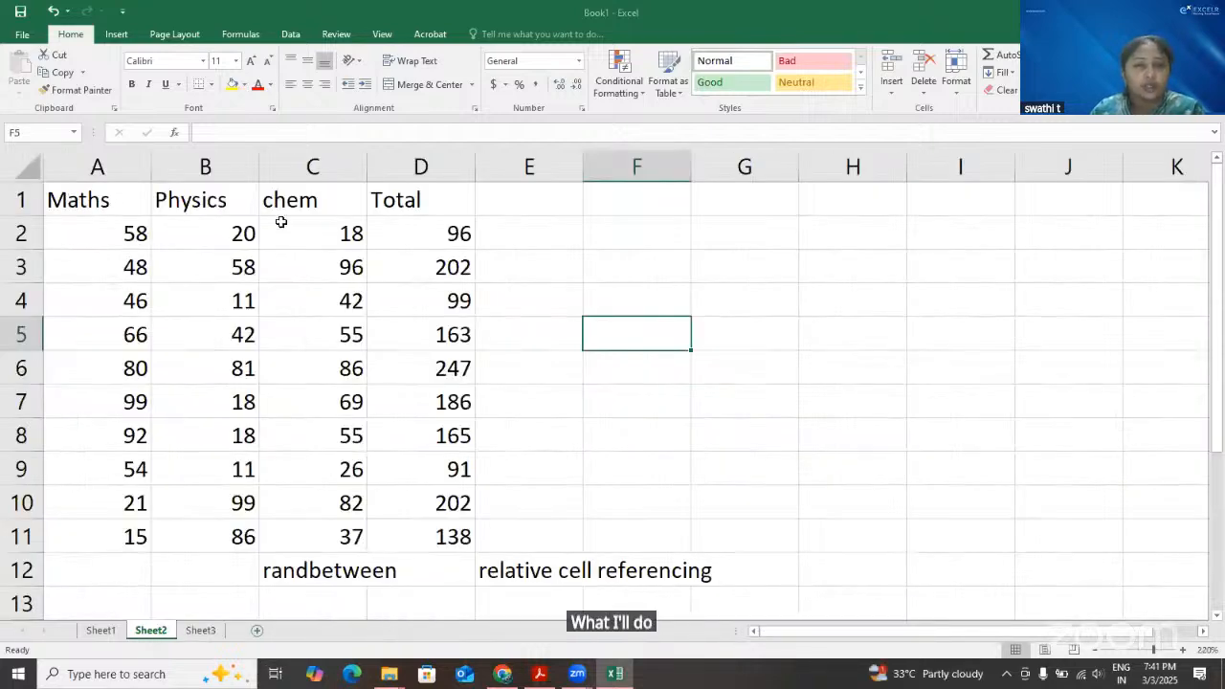
drag(96, 201, 455, 538)
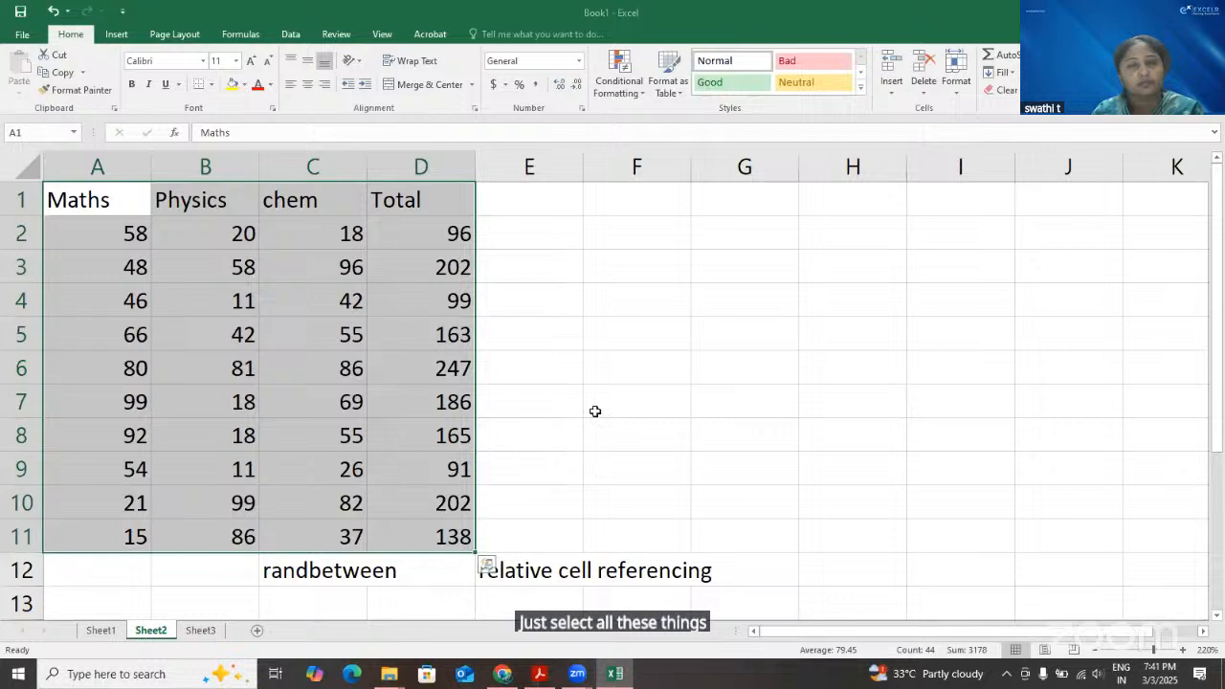
drag(98, 234, 450, 536)
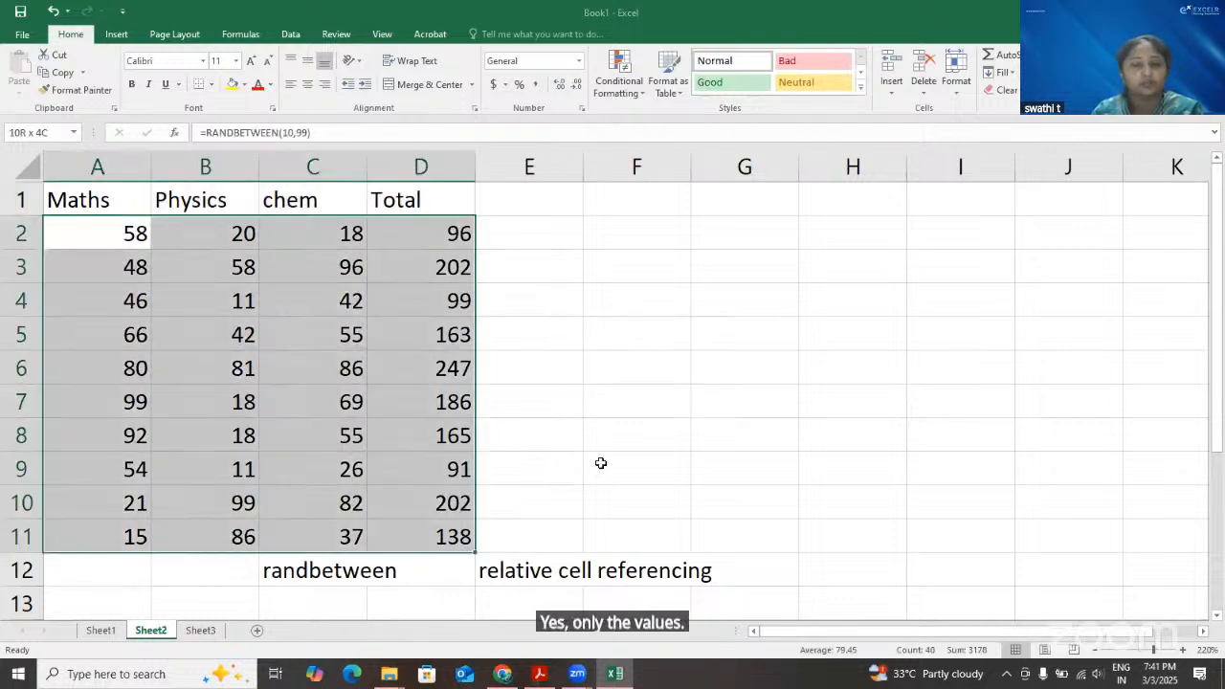
click(209, 634)
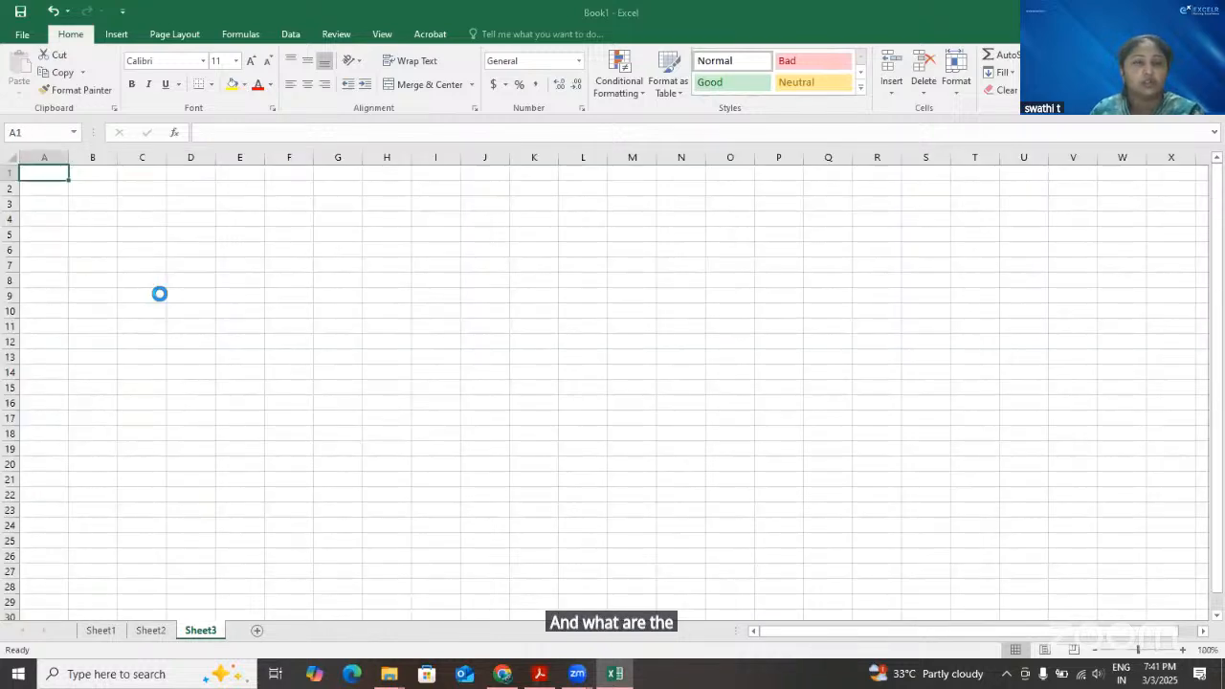
scroll(159, 296, up, 5)
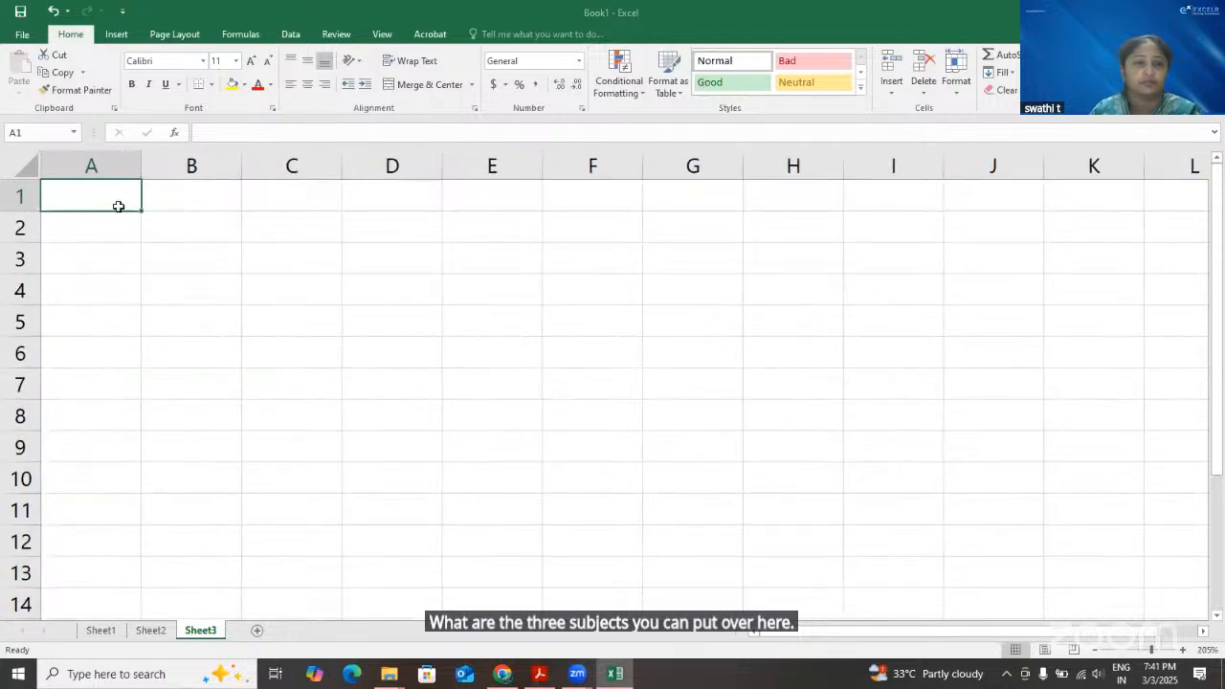
Copy the headings Maths, Physics, chem and Total from A1:D1 on Sheet2 to the same cells on Sheet3
key(ctrl+Page_Up)
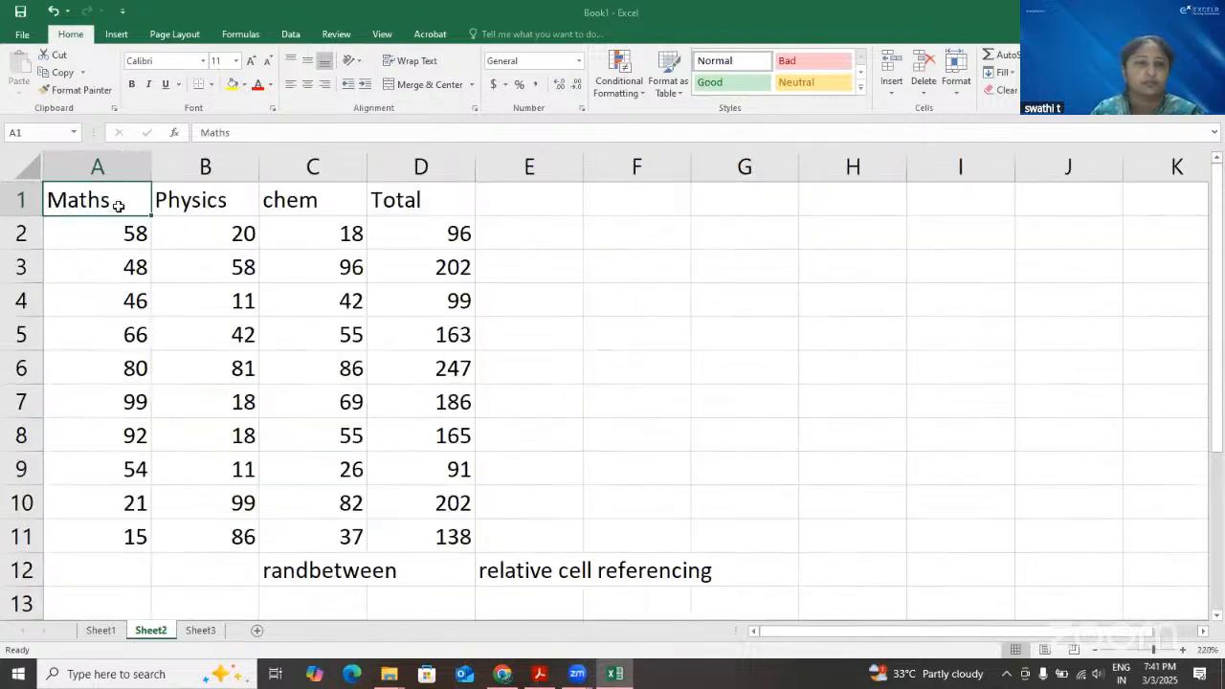
shift+click(382, 204)
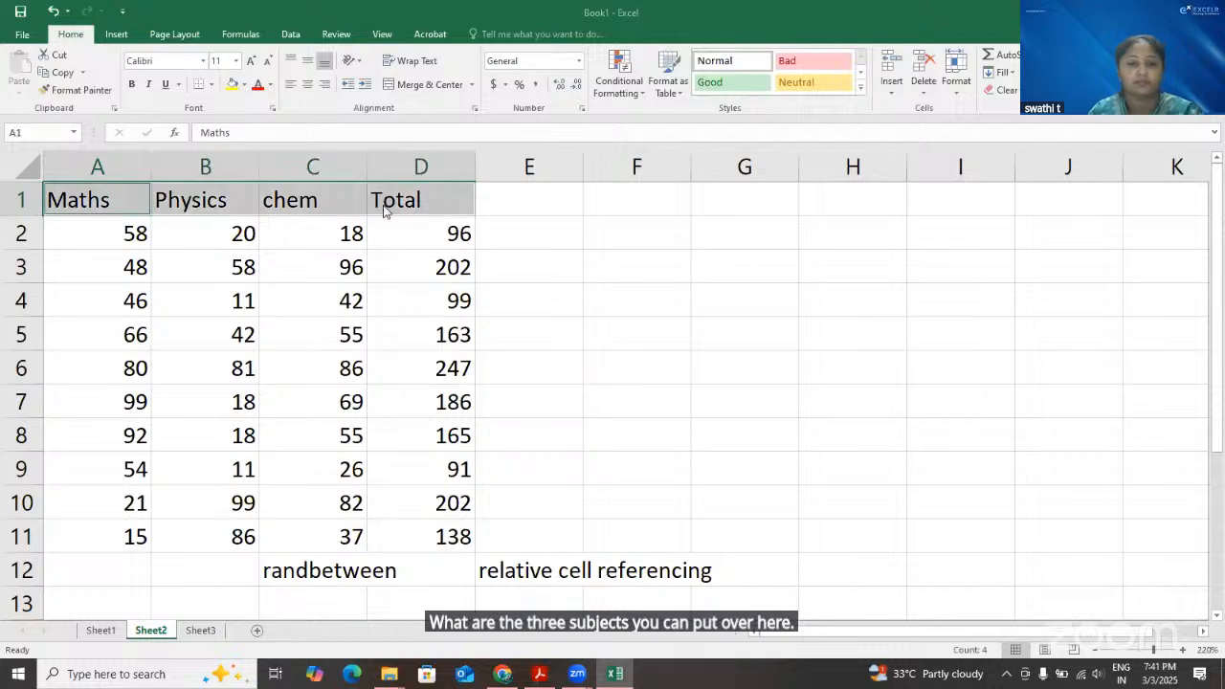
key(ctrl+c)
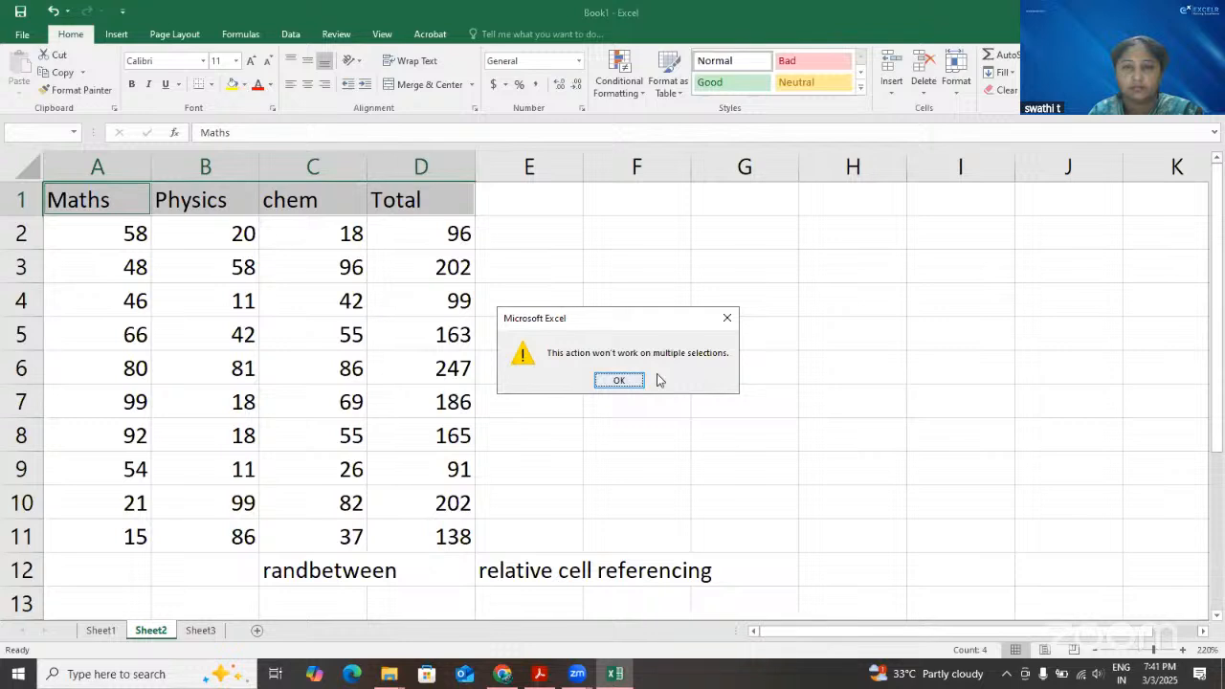
key(Return)
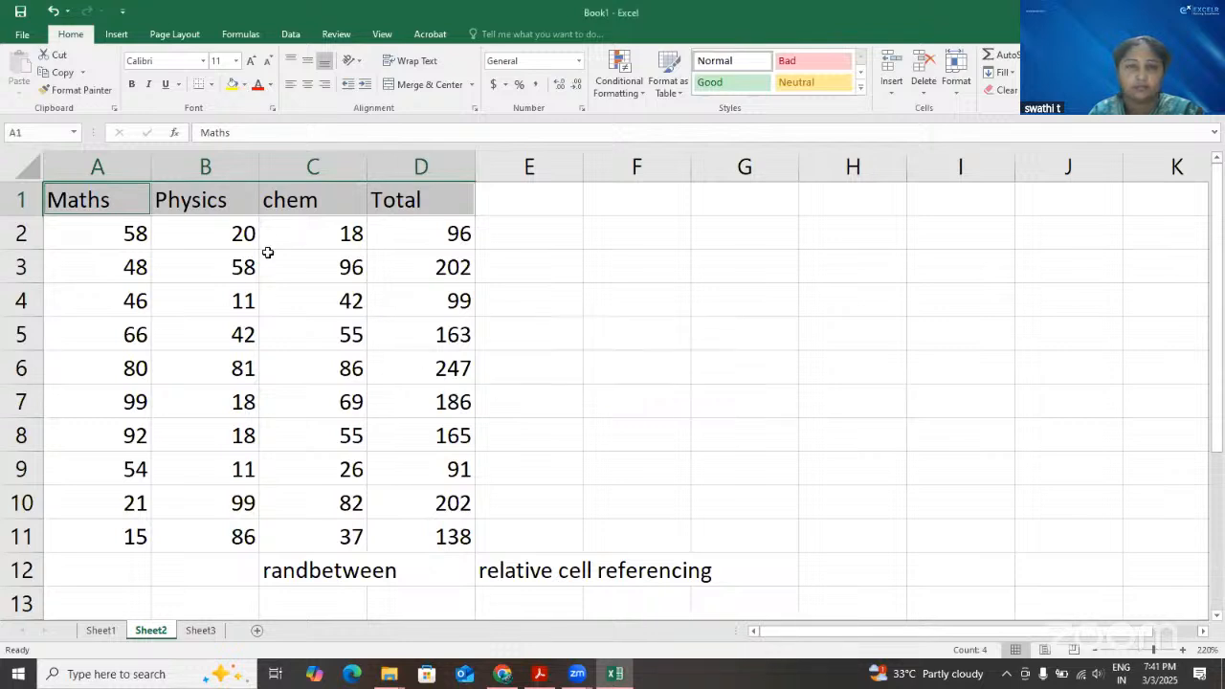
click(116, 203)
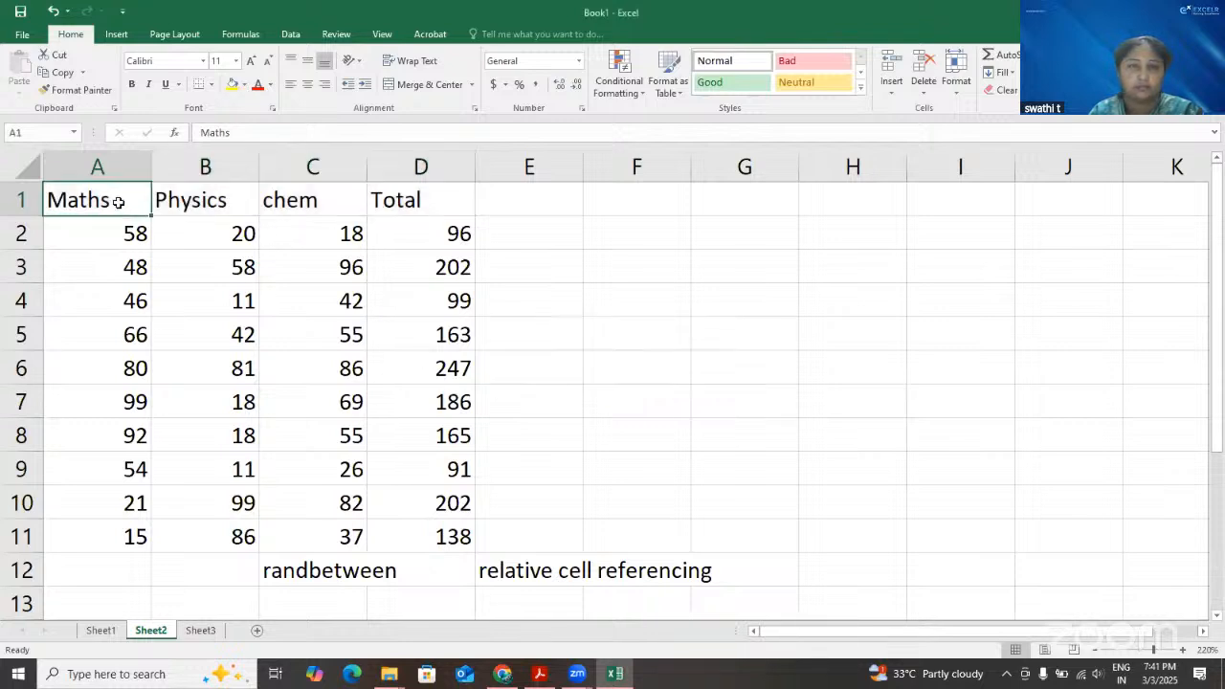
shift+click(396, 217)
key(ctrl+c)
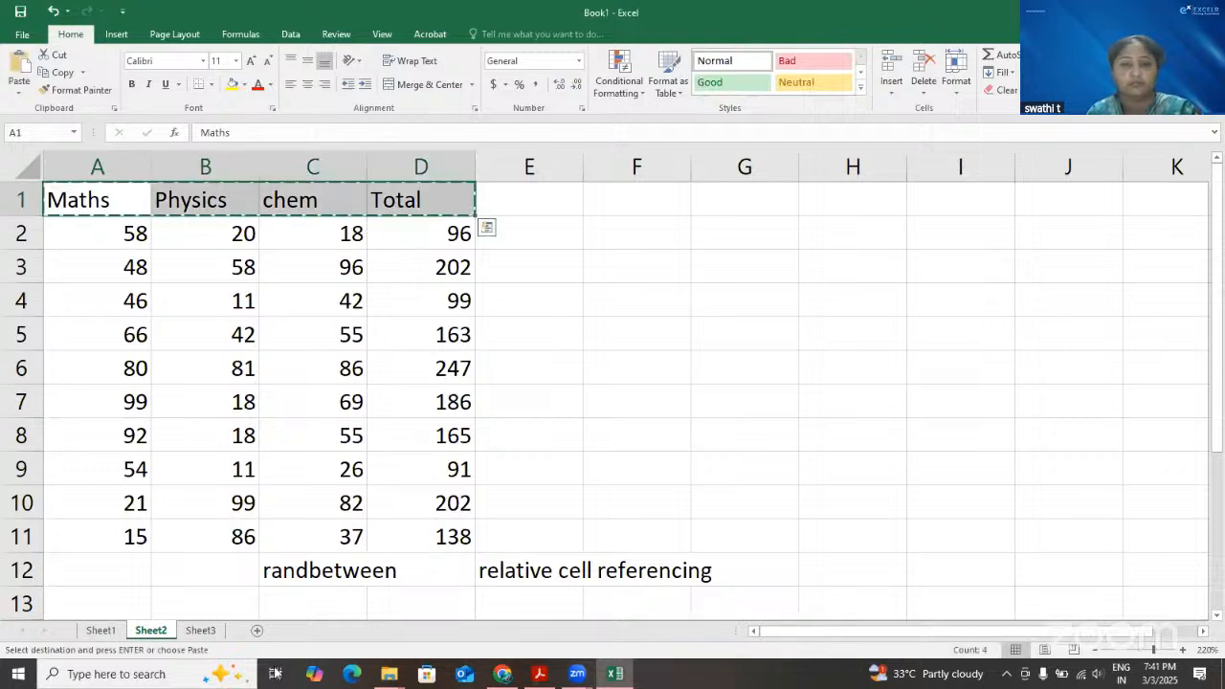
click(206, 636)
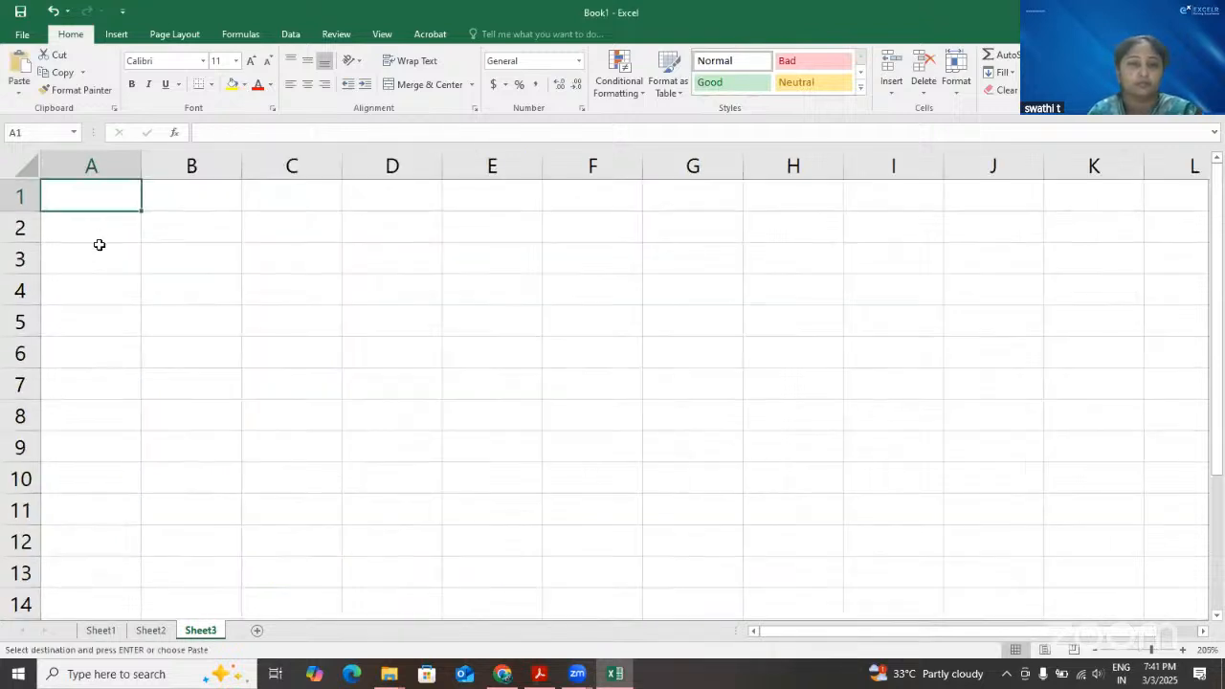
Copy the marks and totals in A2:D11 on Sheet2 and paste them with their formulas at A2 on Sheet3
click(151, 633)
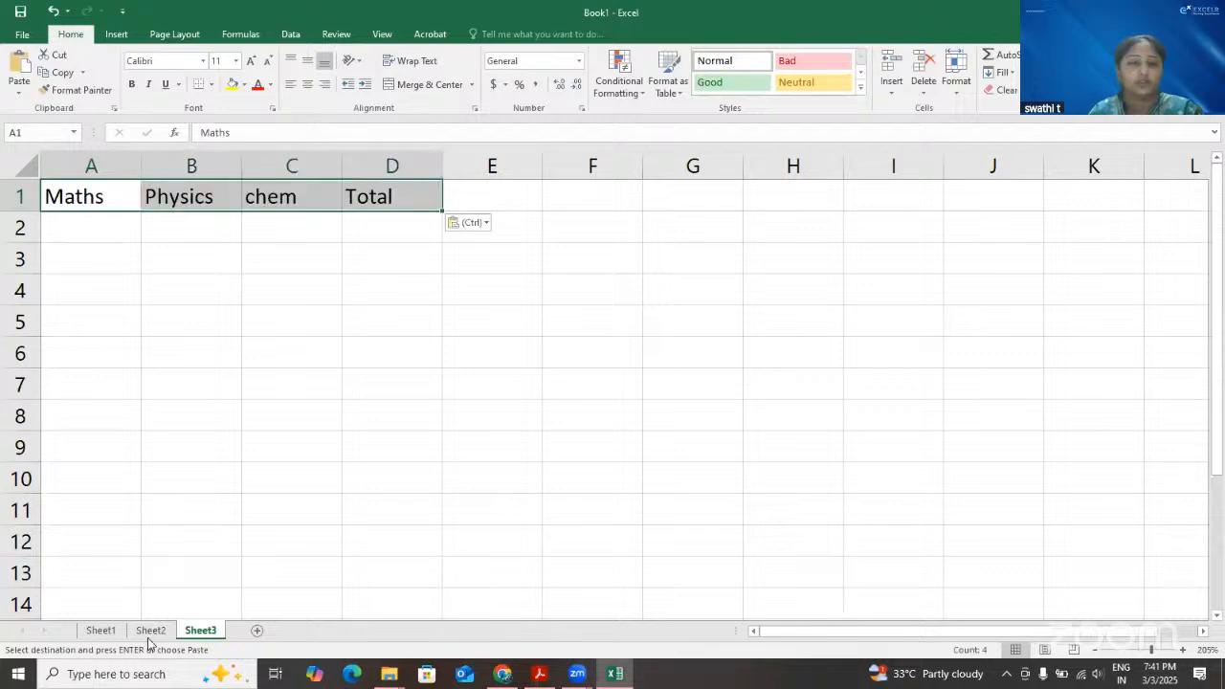
drag(124, 234, 421, 542)
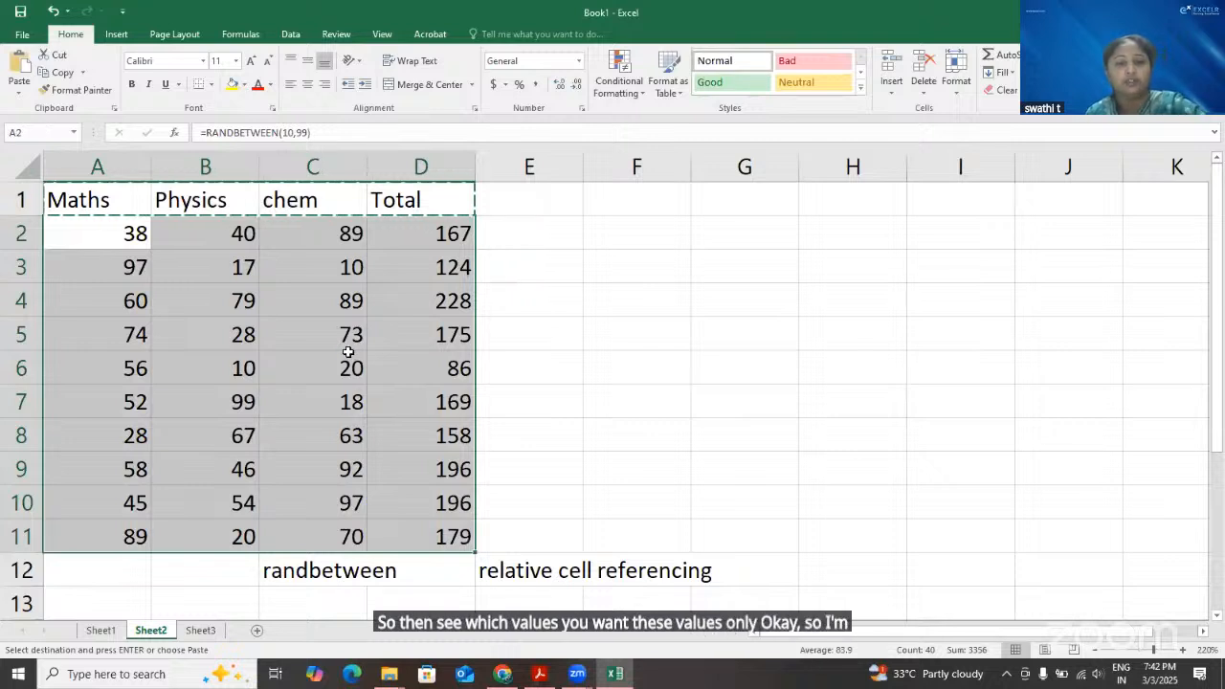
key(ctrl+c)
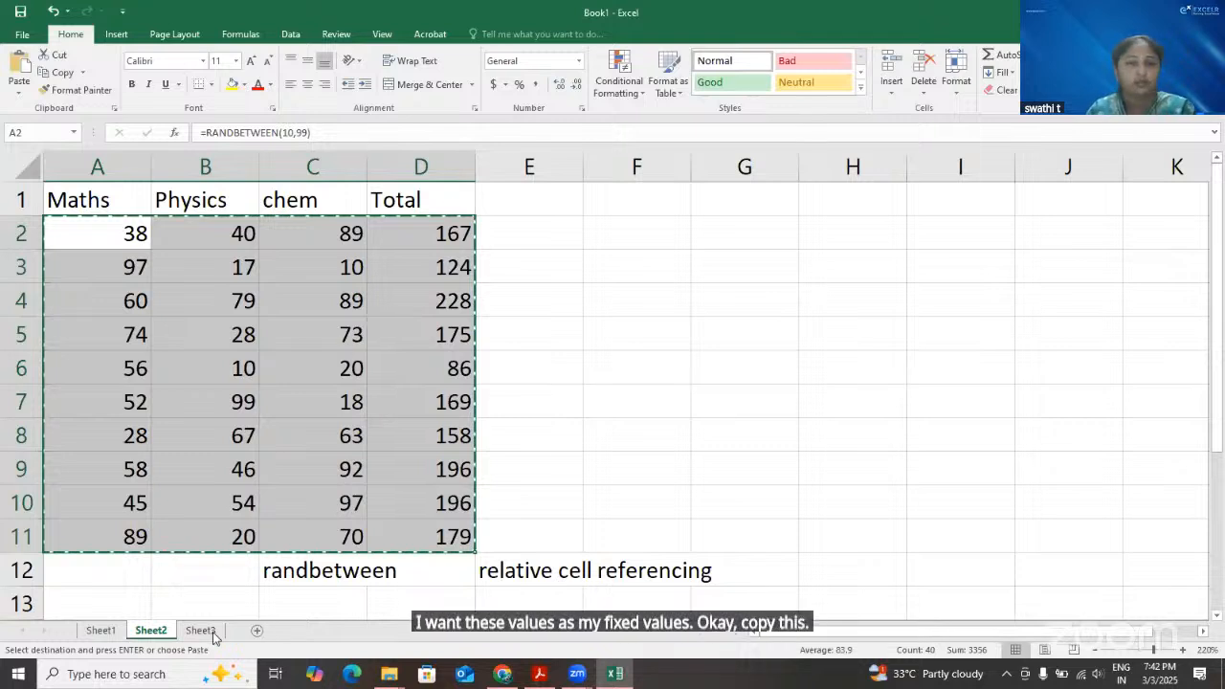
key(ctrl+Page_Down)
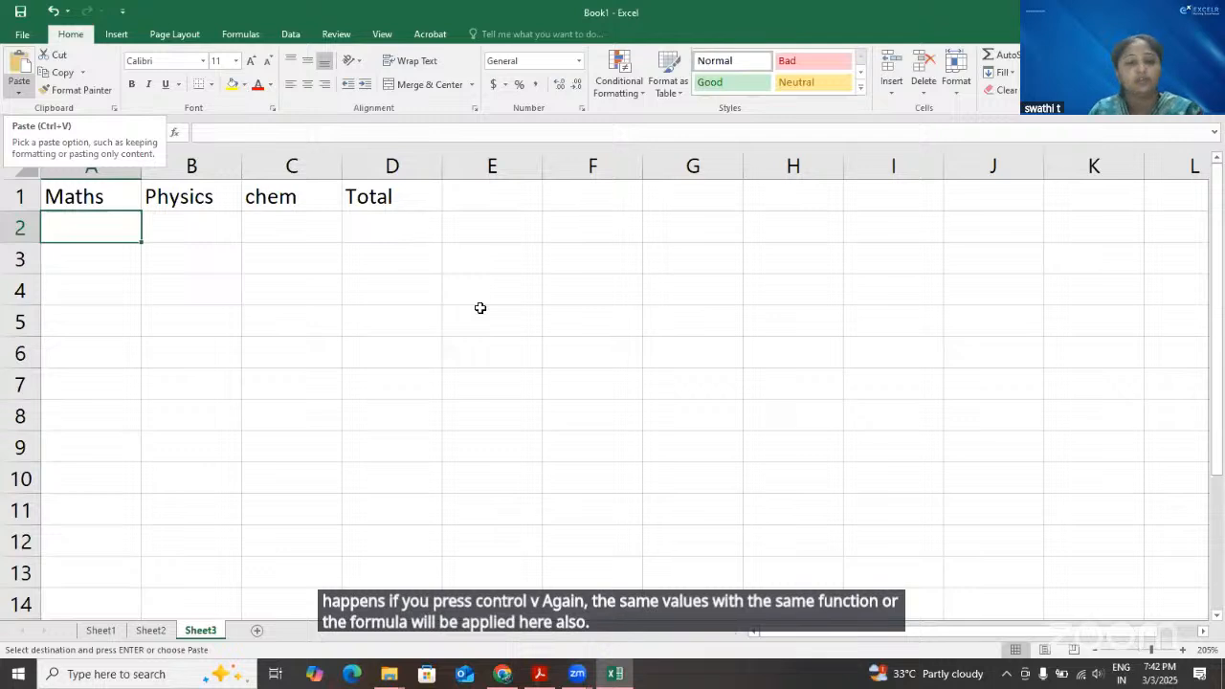
key(ctrl+v)
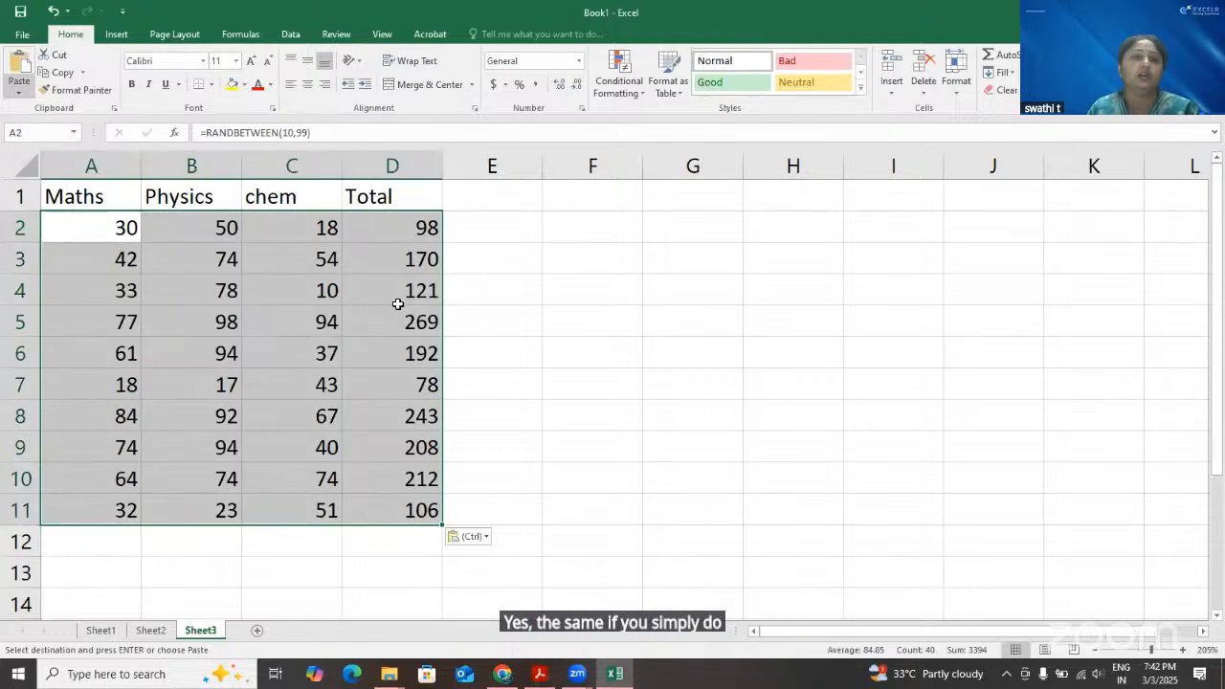
Inspect the formula pasted into A2 on Sheet3 and undo the ordinary paste of the marks and totals
key(F2)
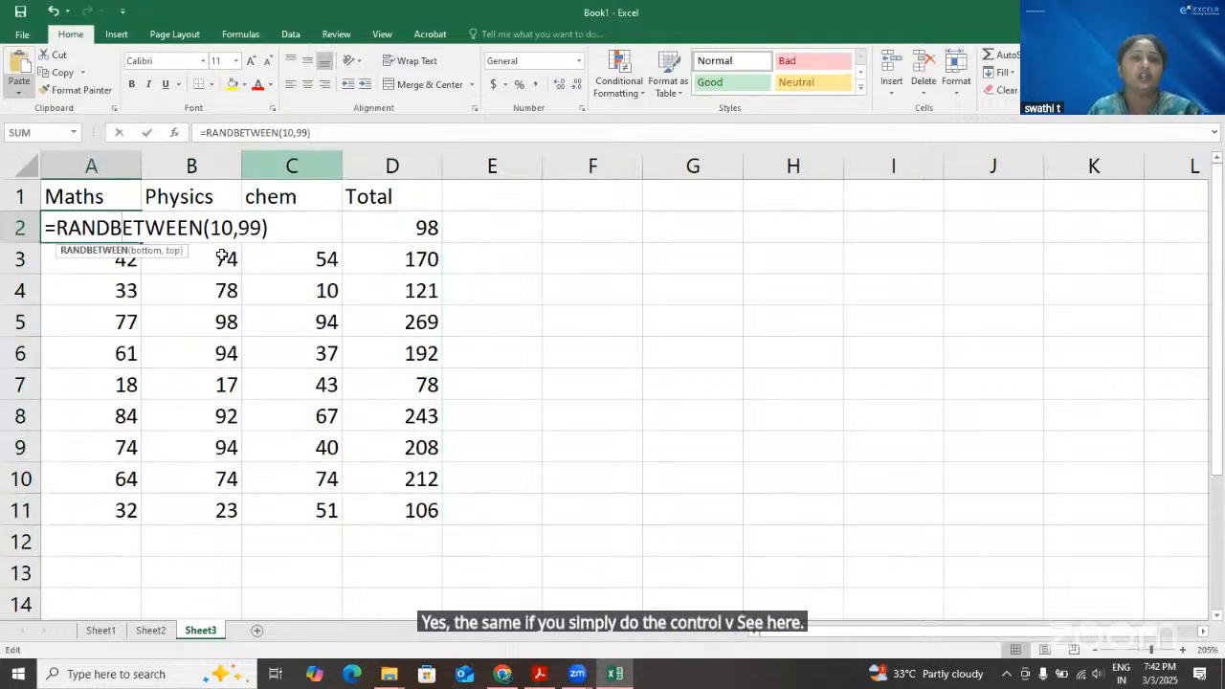
key(Escape)
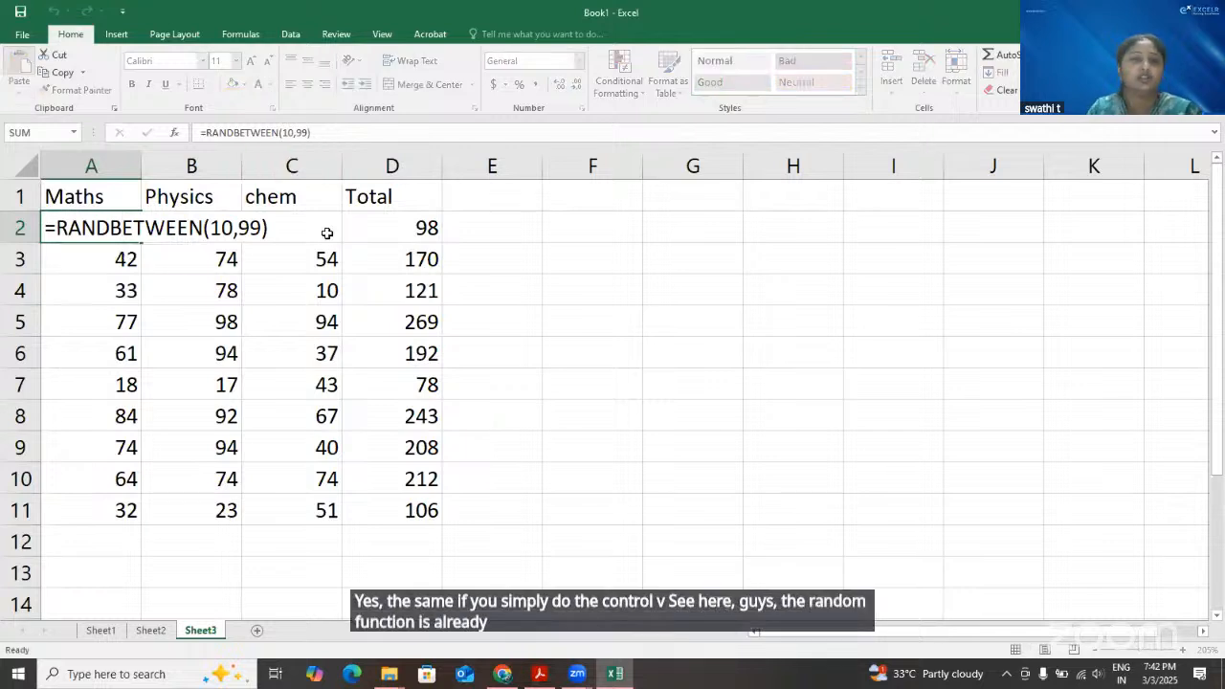
key(Return)
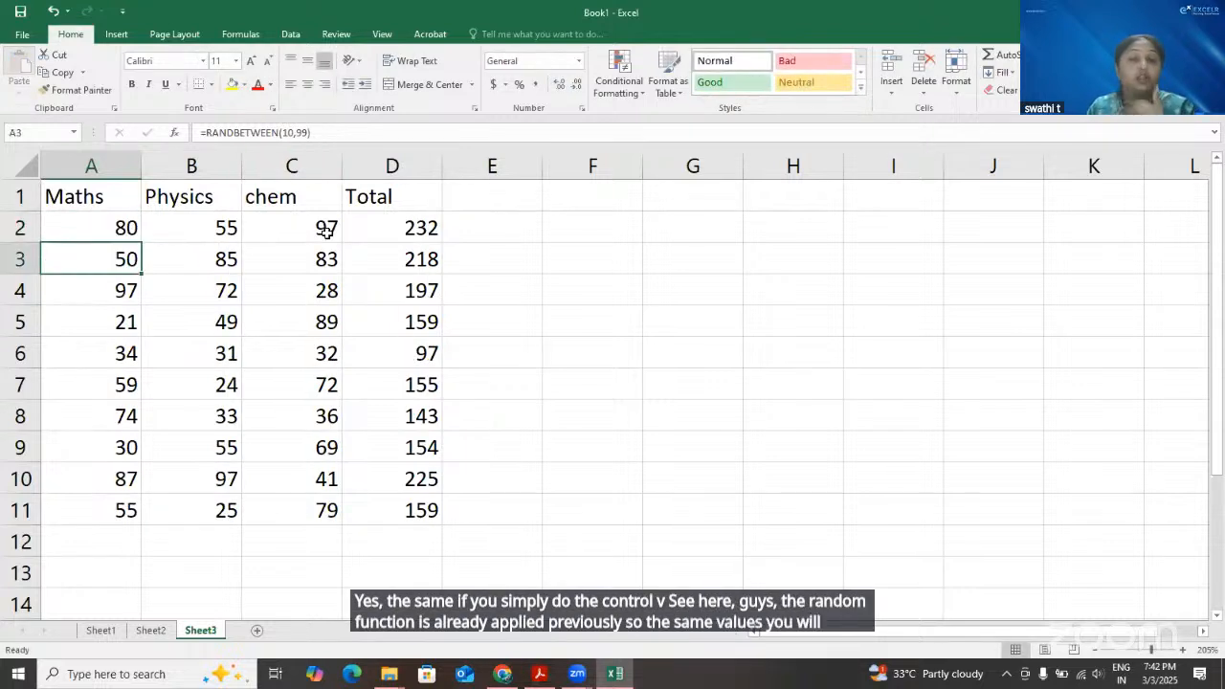
key(ctrl+z)
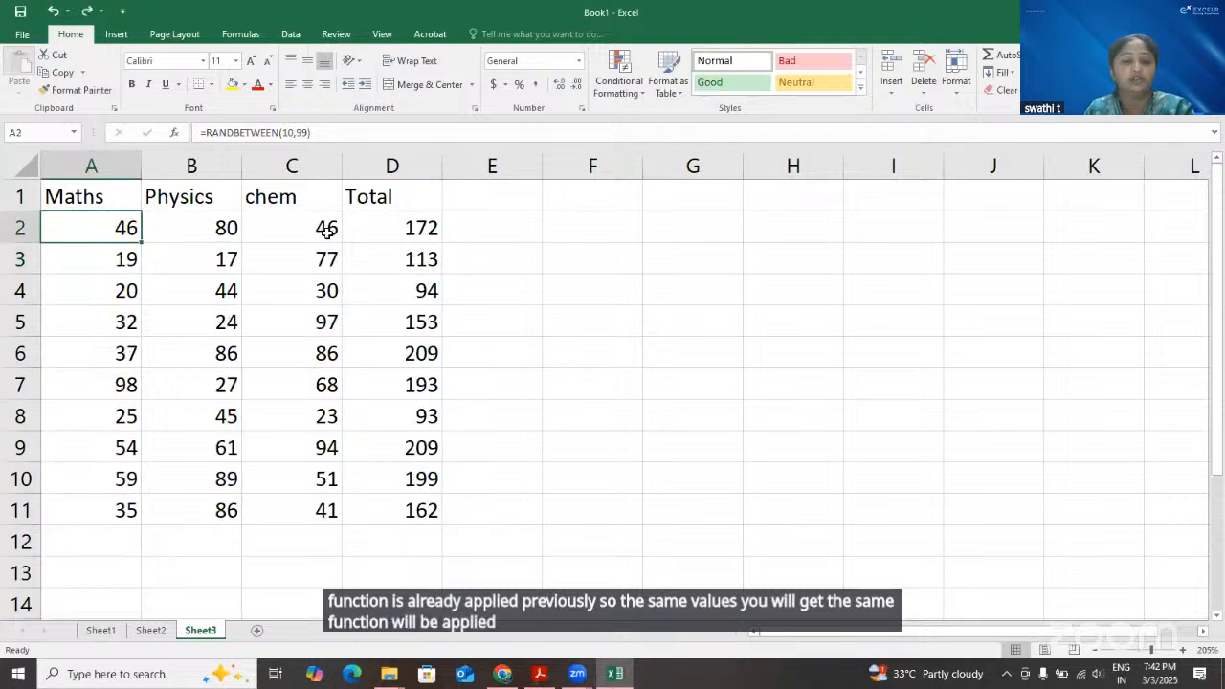
key(ctrl+z)
Copy the Sheet2 marks and totals again and paste them into A2:D11 on Sheet3 as values only
key(ctrl+c)
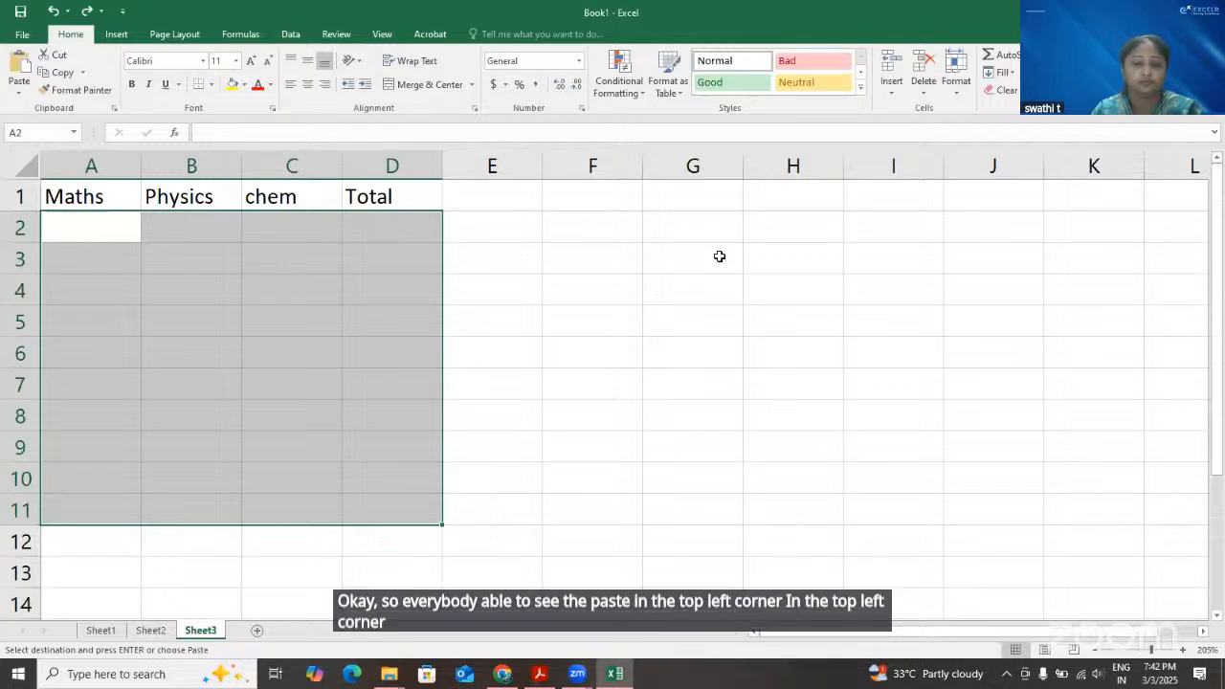
click(716, 116)
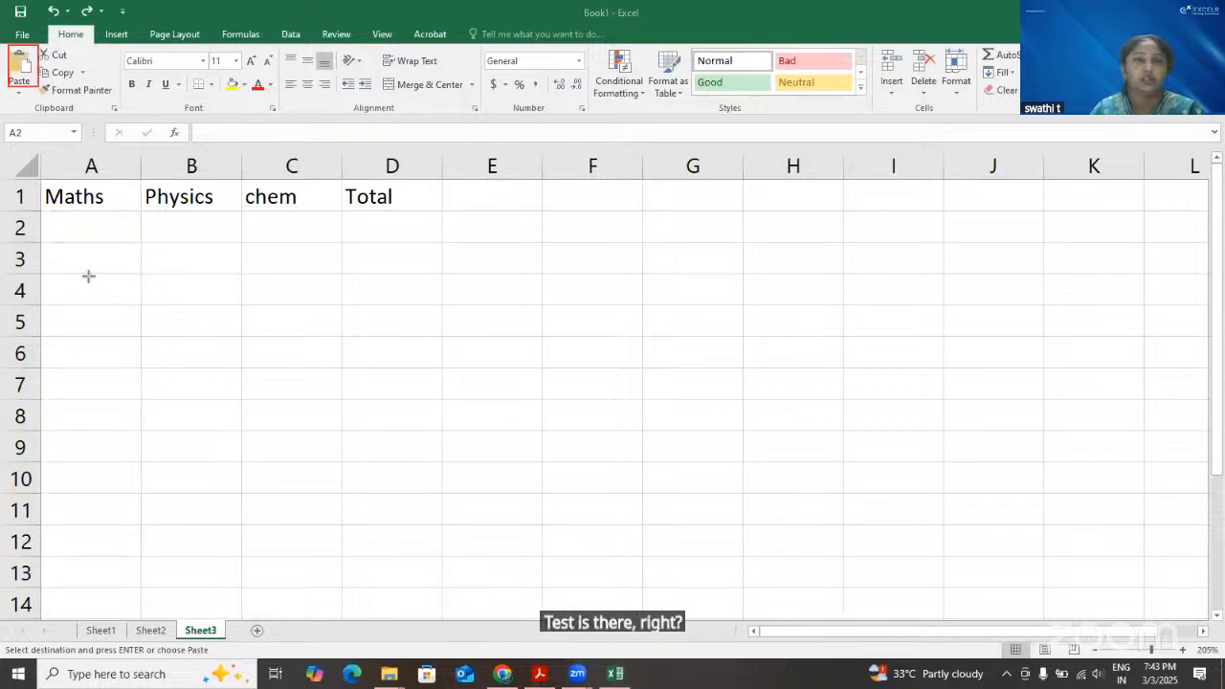
click(18, 98)
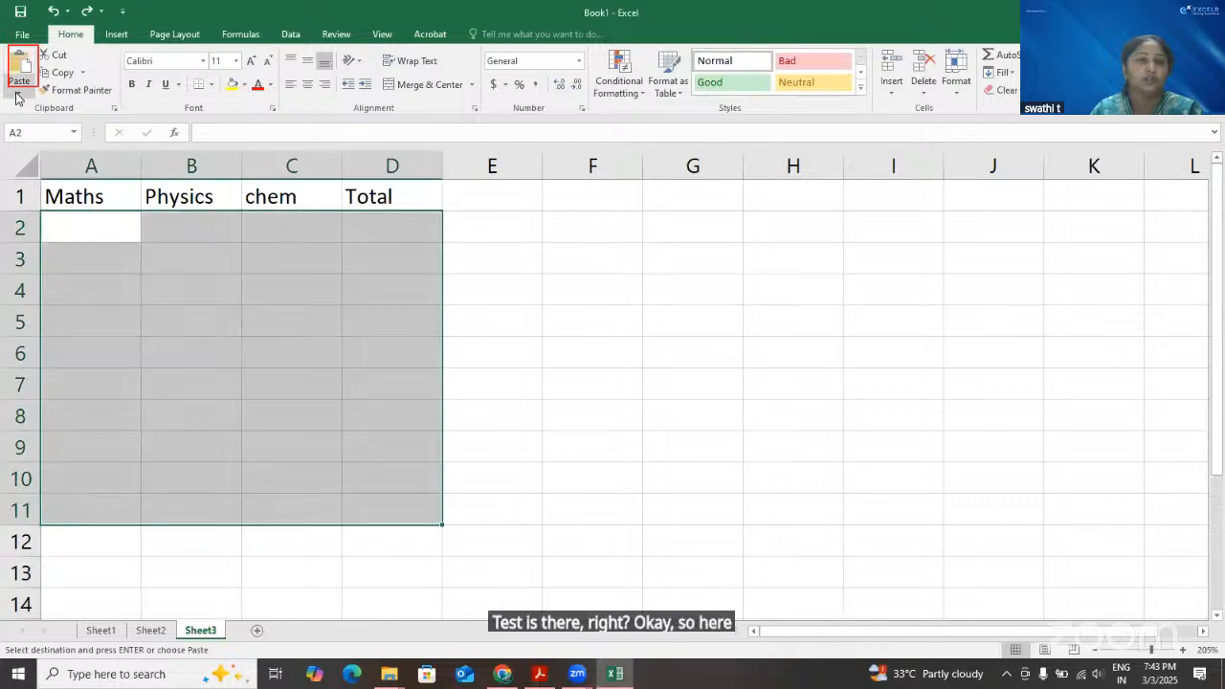
click(17, 98)
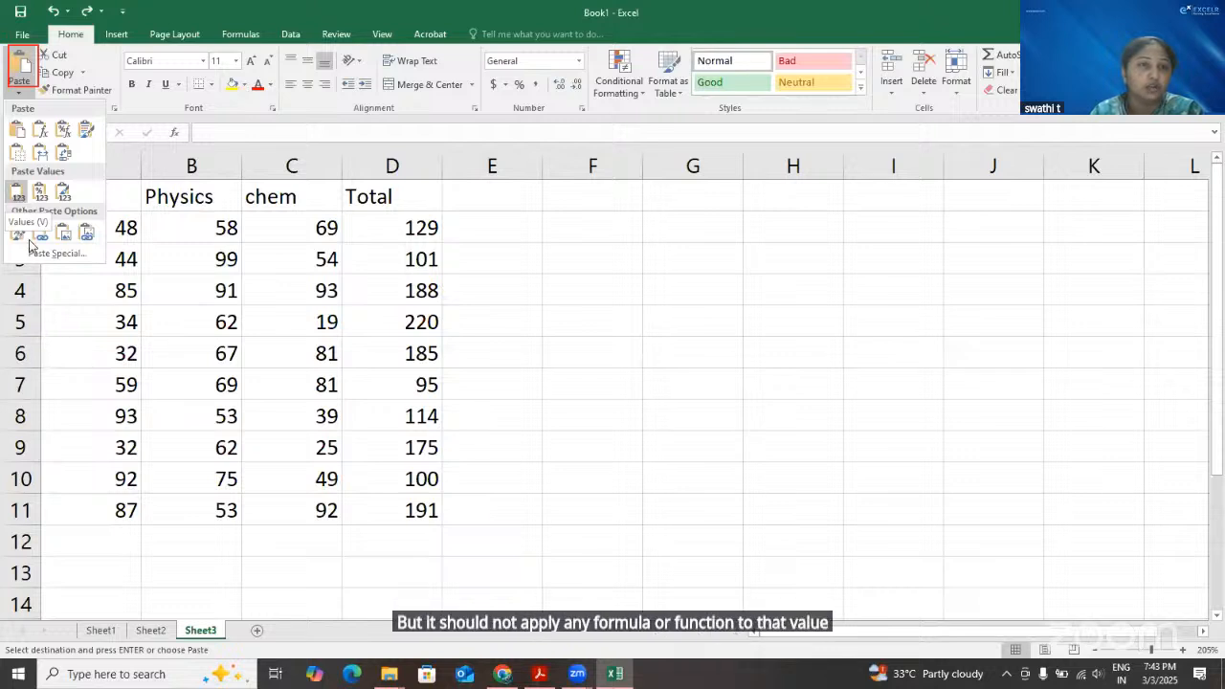
click(2, 281)
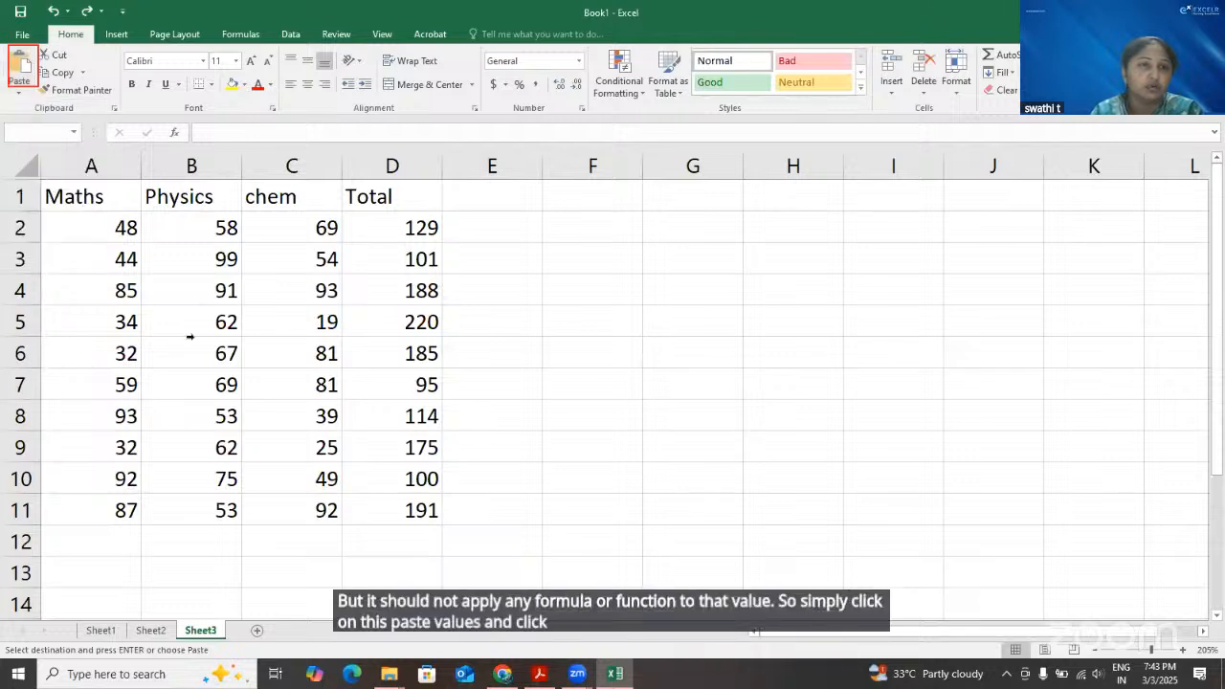
key(ctrl+v)
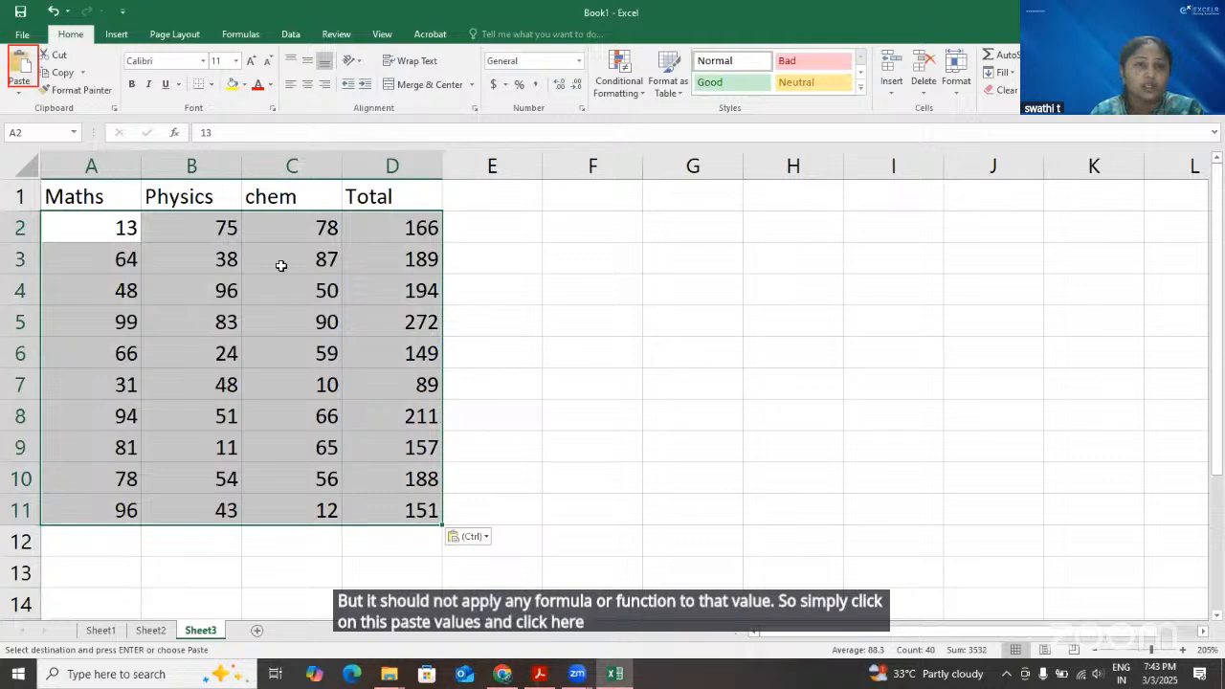
Check whether cells A2 and C4 on Sheet3 hold plain values or formulas after the values-only paste
double_click(119, 228)
click(241, 132)
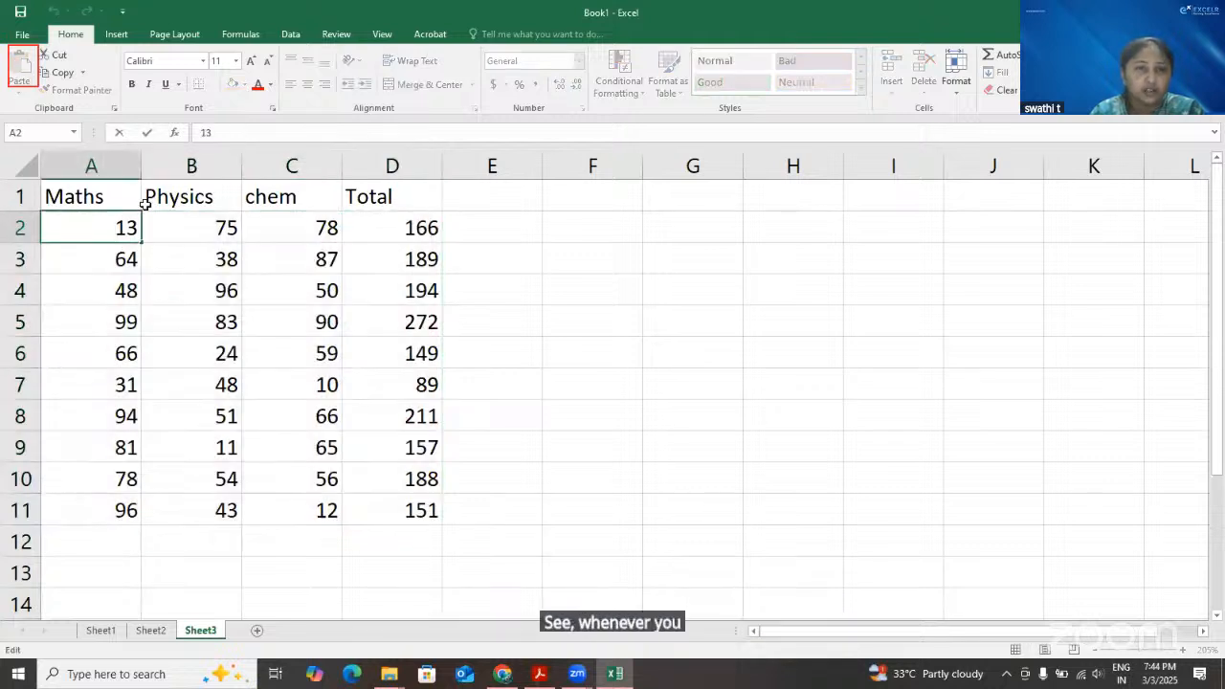
double_click(105, 222)
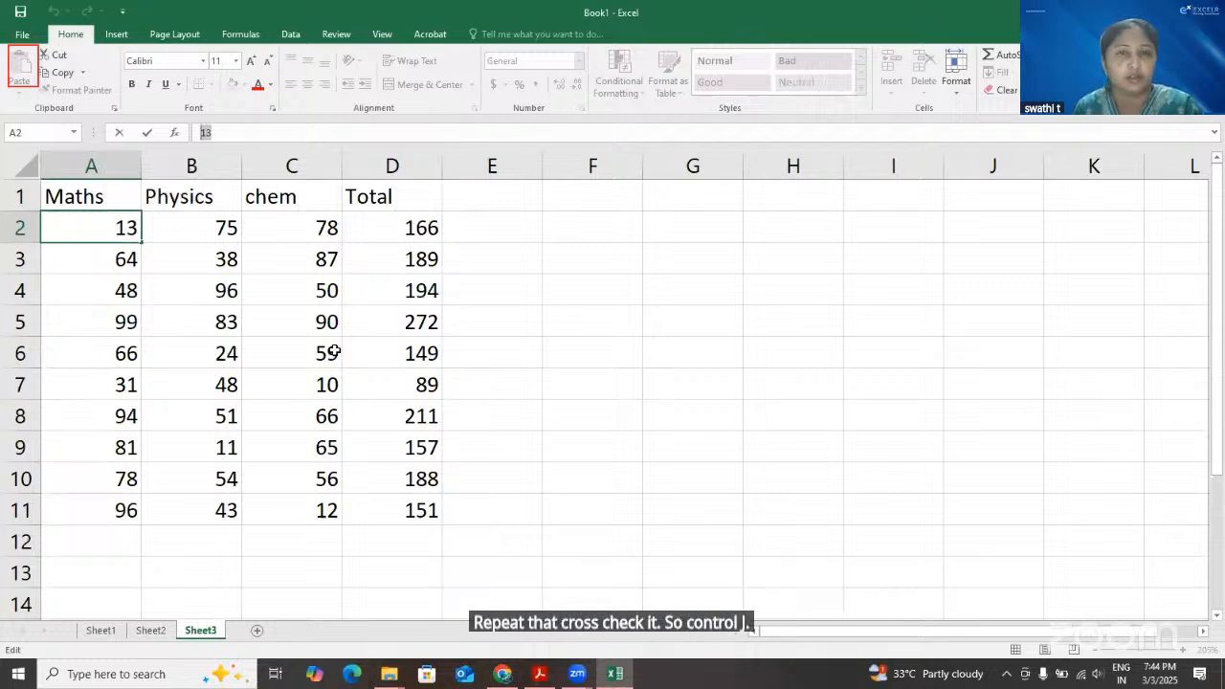
click(328, 296)
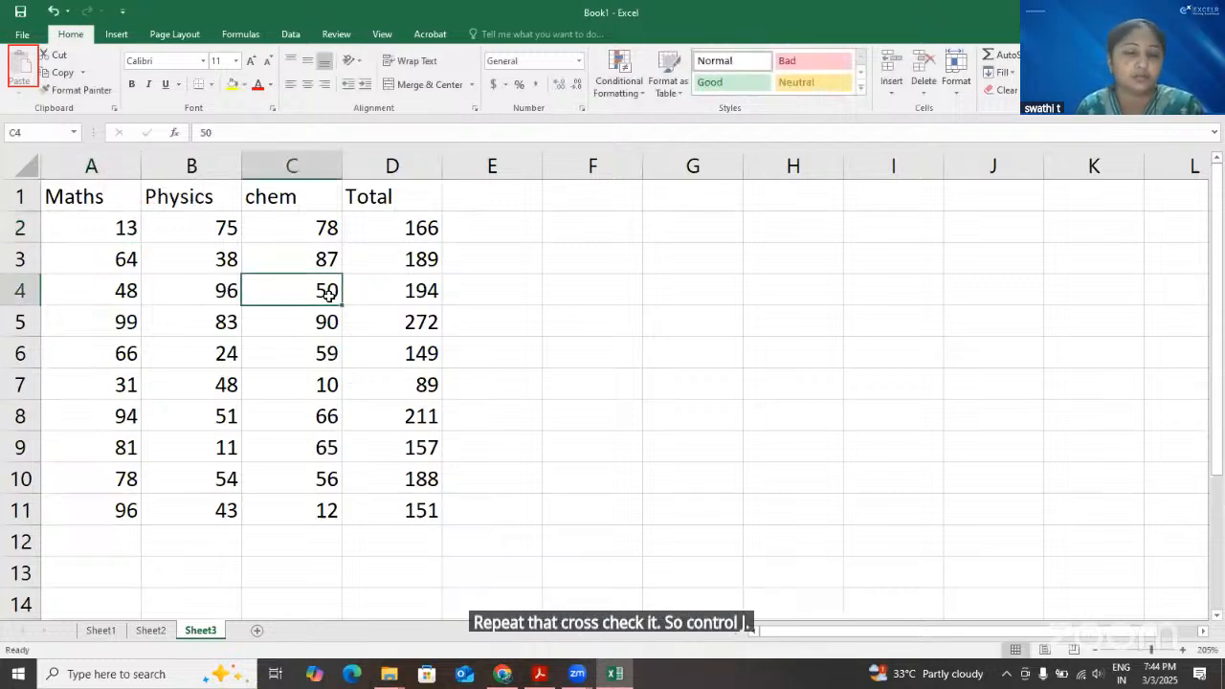
key(Left)
key(Left)
key(Up)
key(Up)
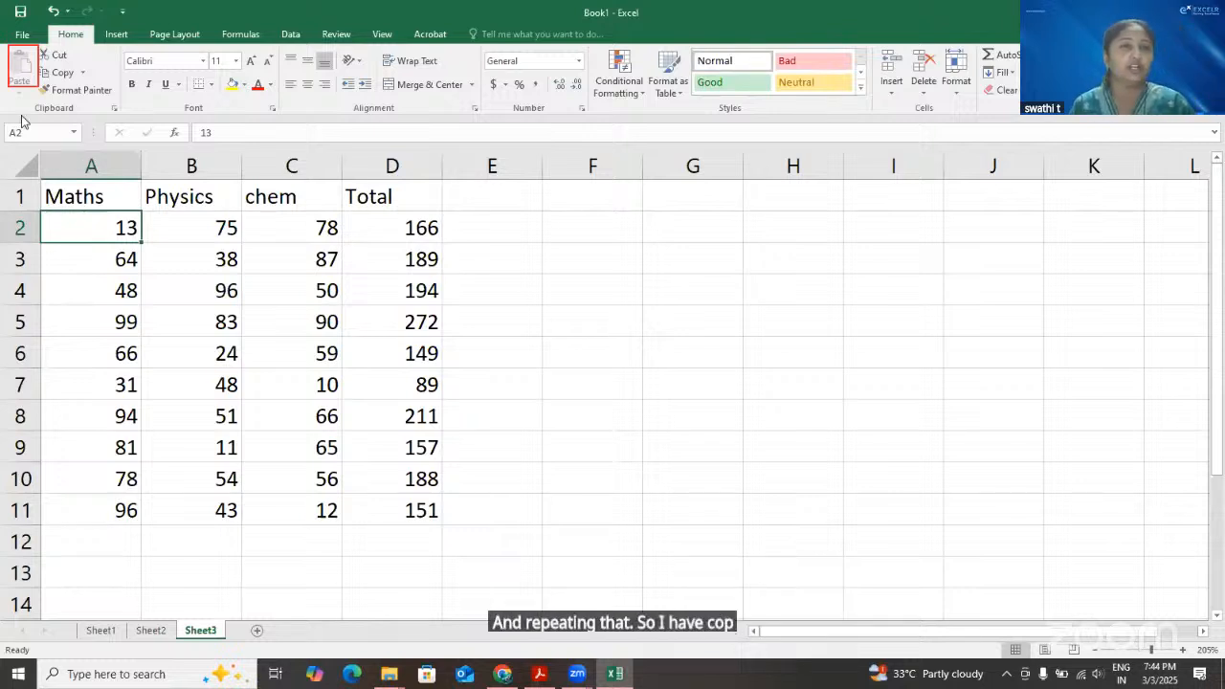
Undo the values-only paste and repeat it with the Values paste option in A2:D11 on Sheet3
key(ctrl+z)
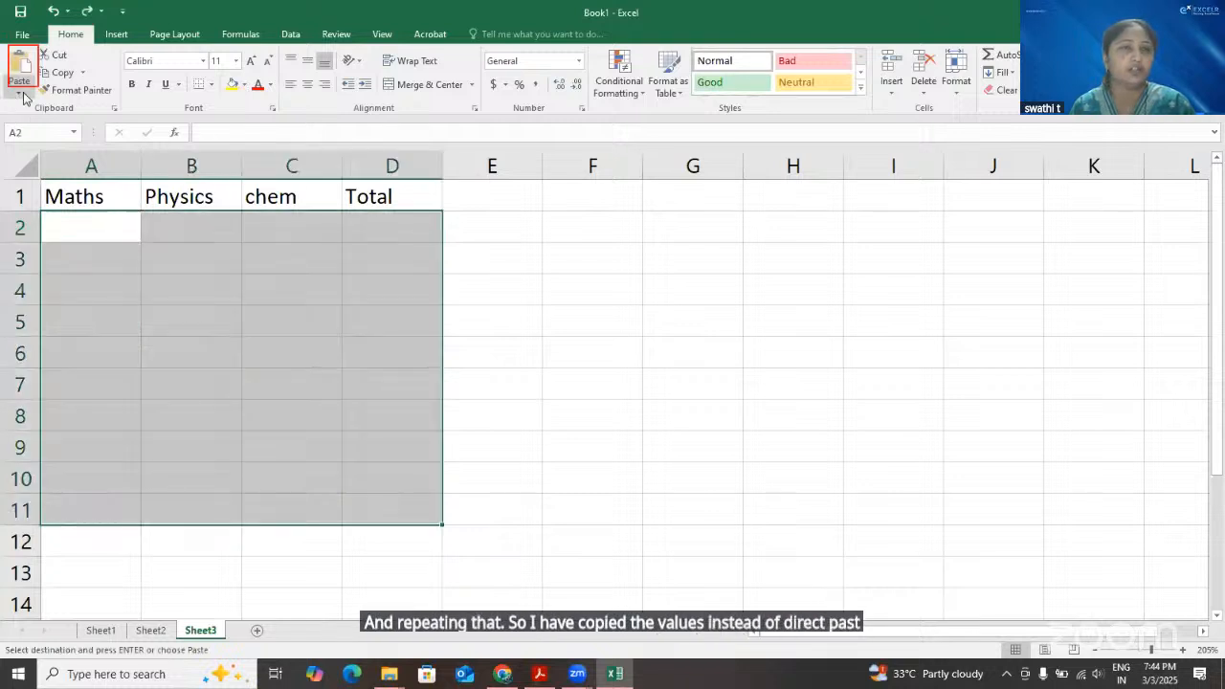
click(19, 92)
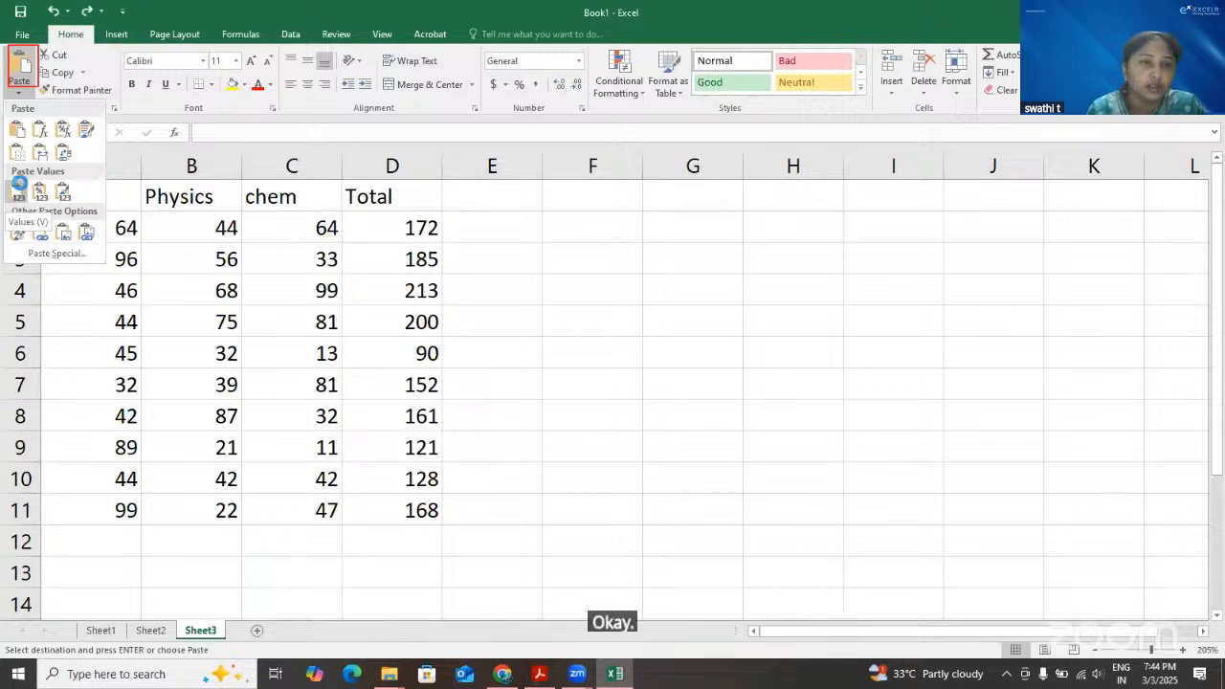
click(19, 189)
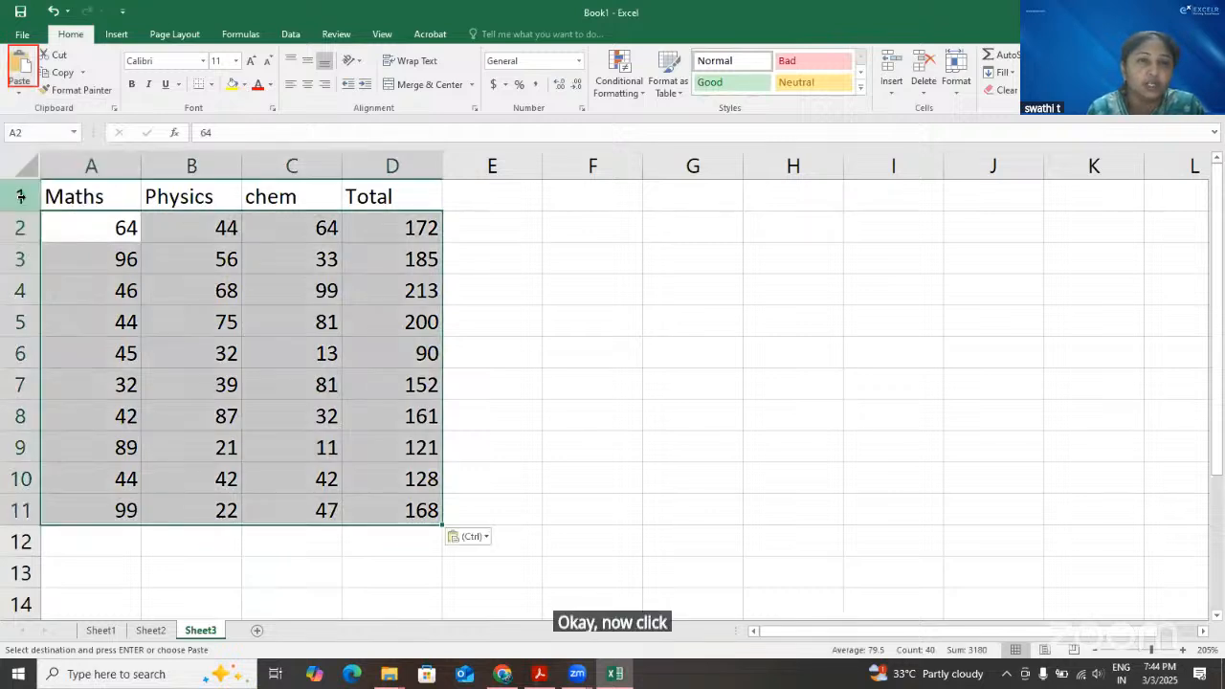
Examine the contents of D3, B2 and D2 and the marks in A2:C11 for any remaining formulas
click(345, 272)
click(237, 133)
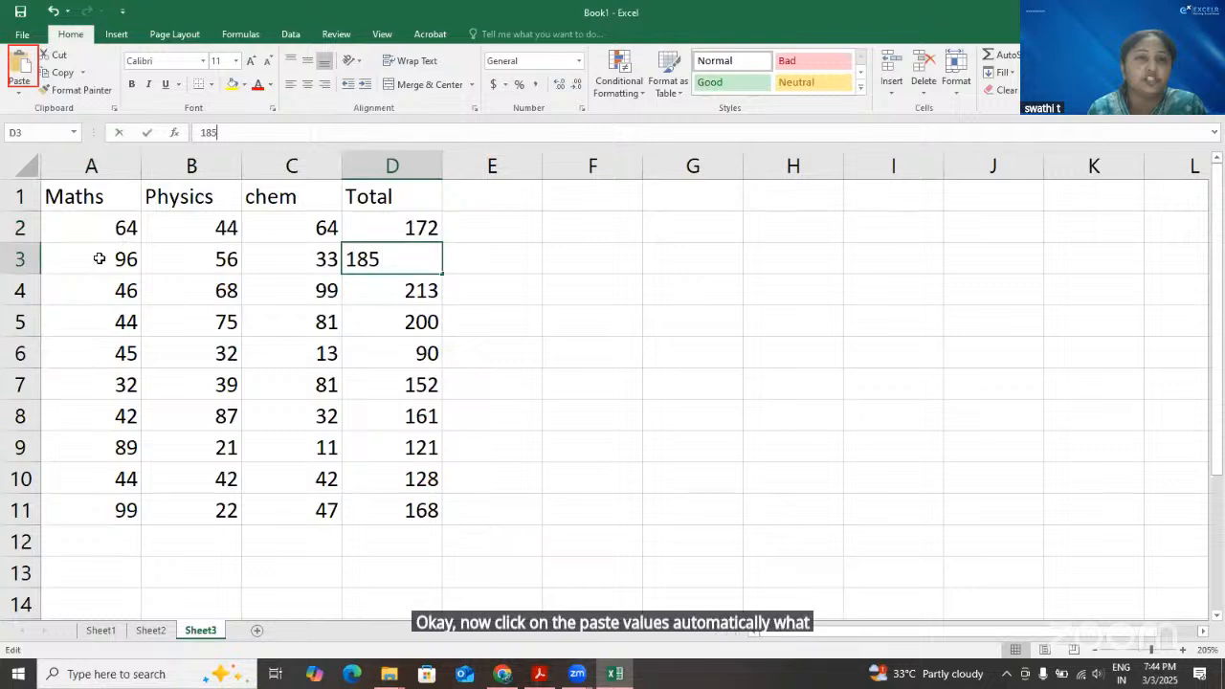
click(221, 235)
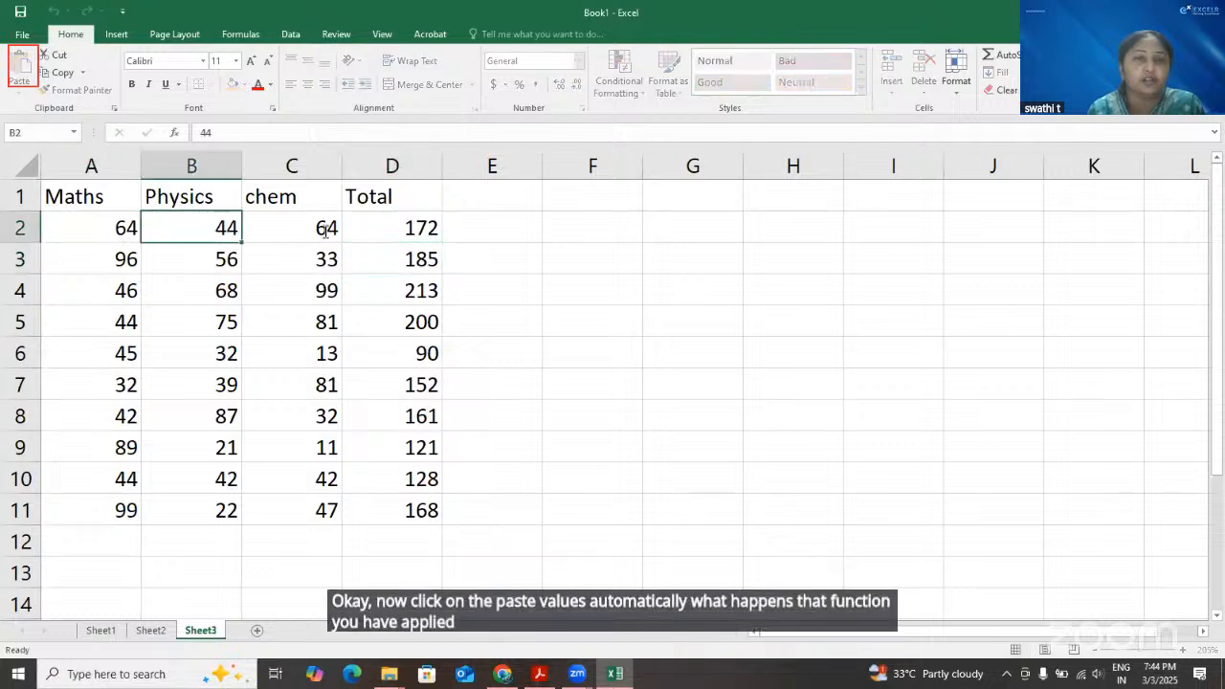
key(Right)
key(Right)
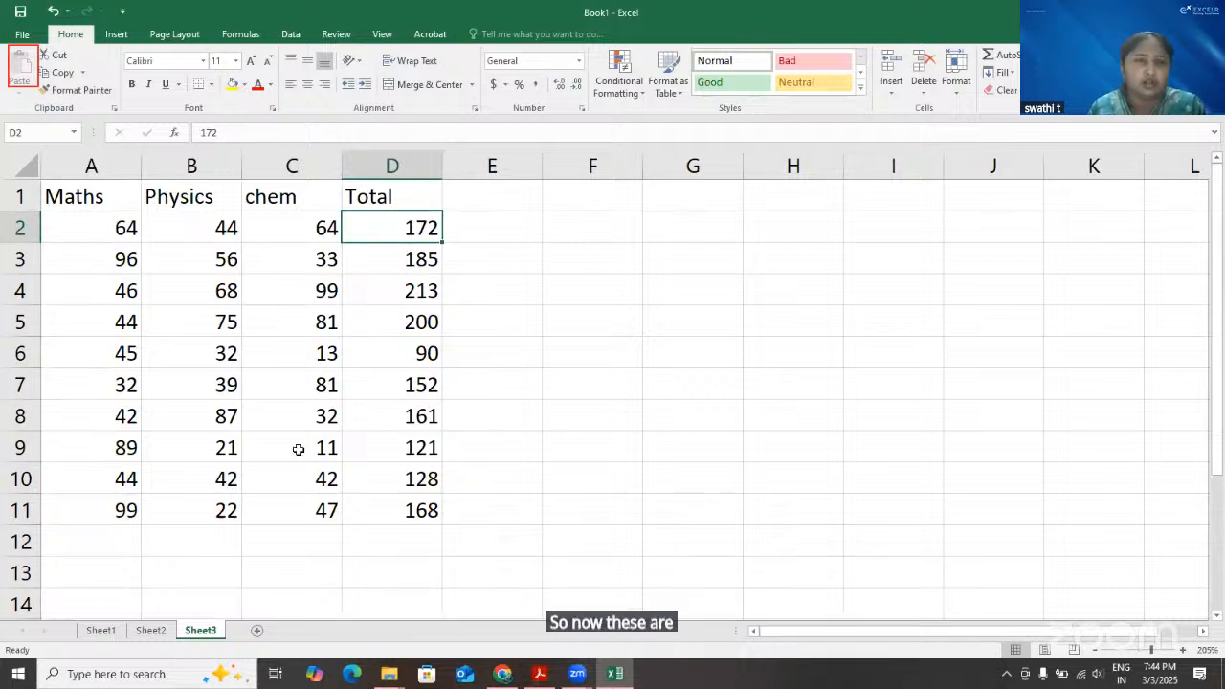
drag(91, 228, 326, 500)
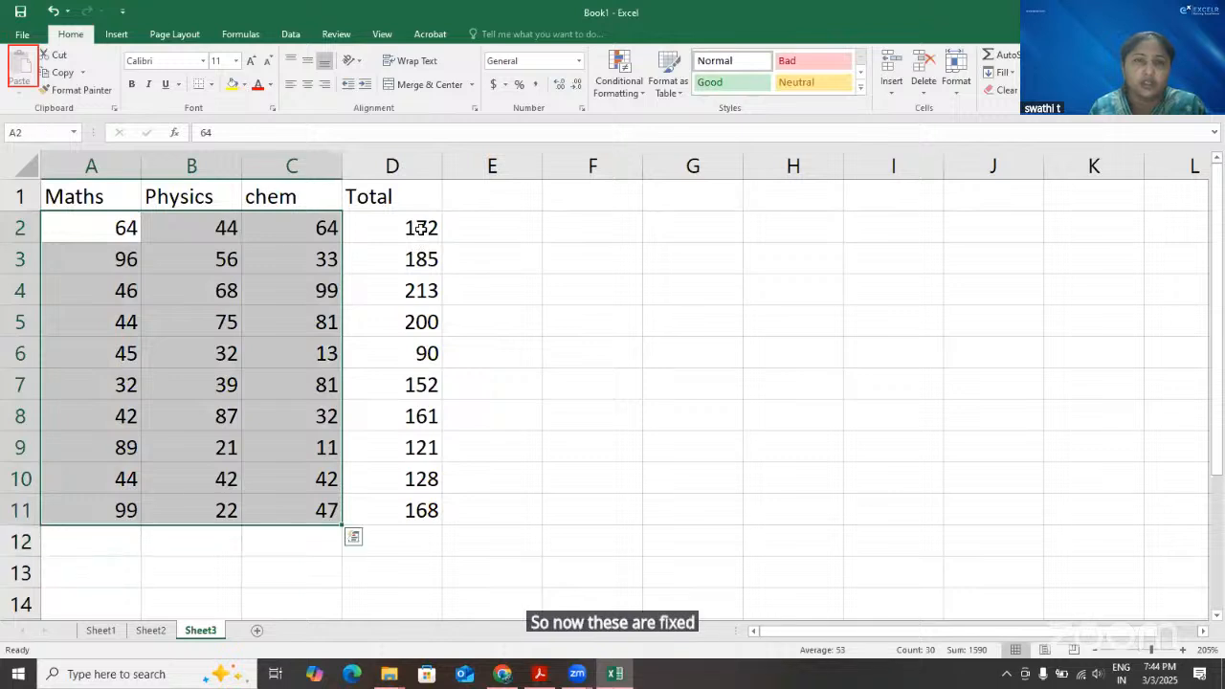
click(419, 234)
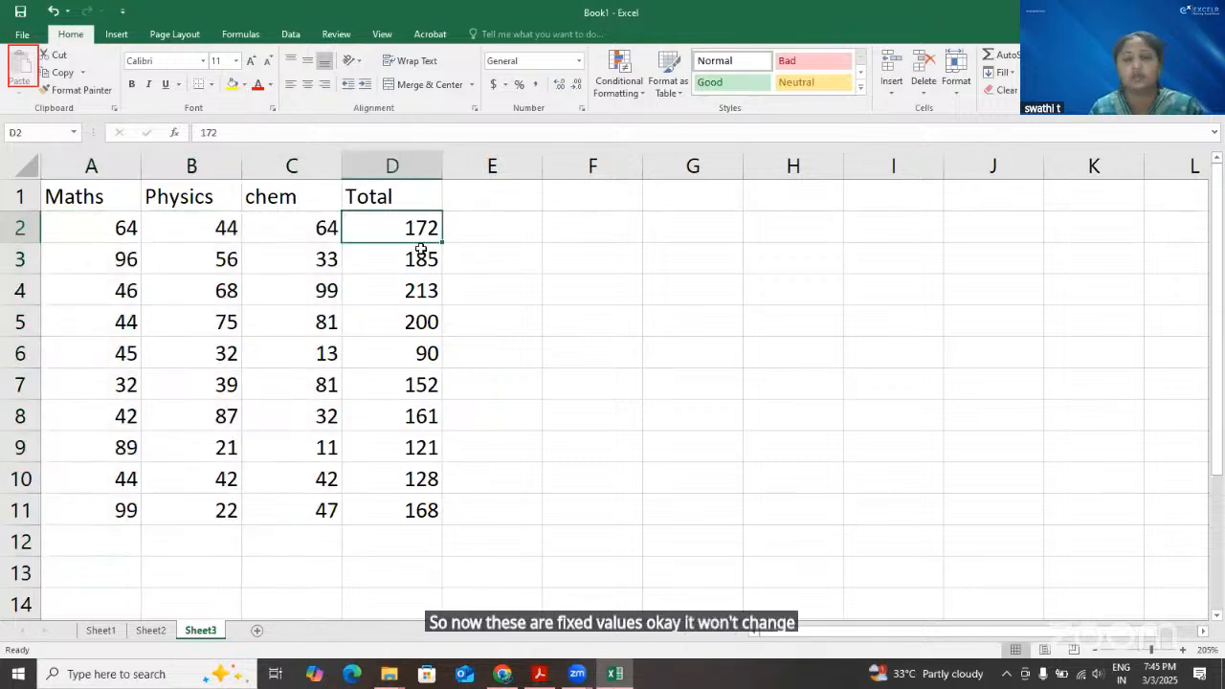
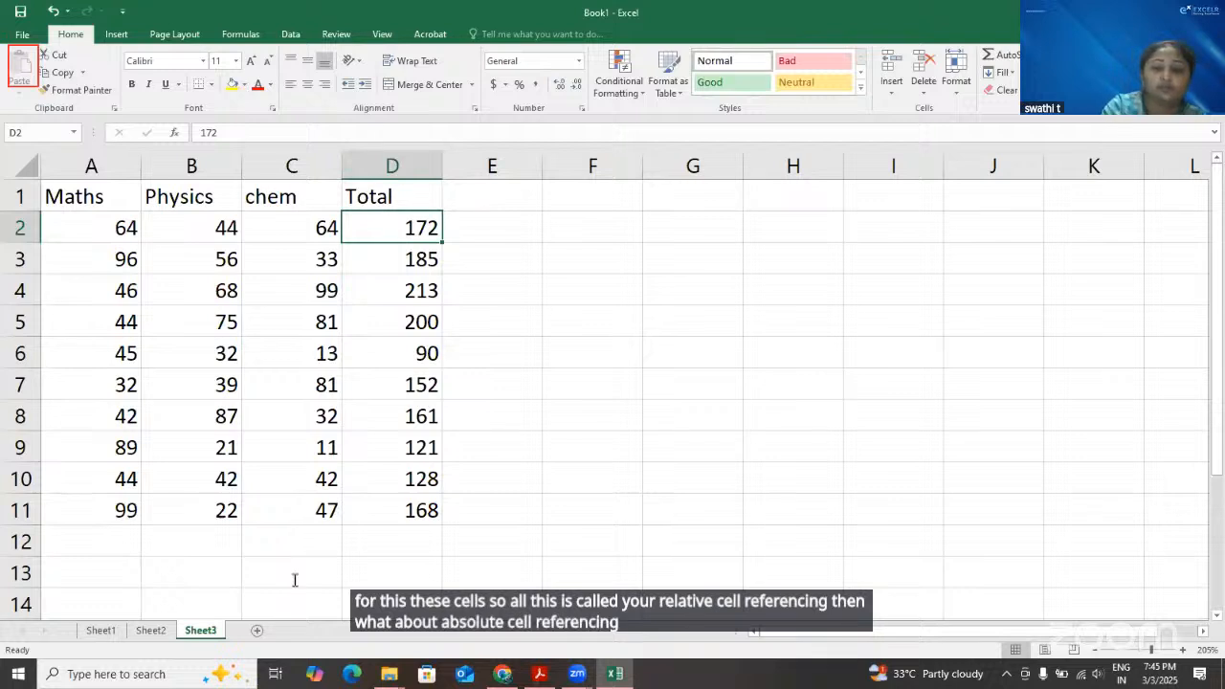
Label cell C13 on Sheet3 with the text "absolute cell referencing"
click(295, 580)
text(absolute )
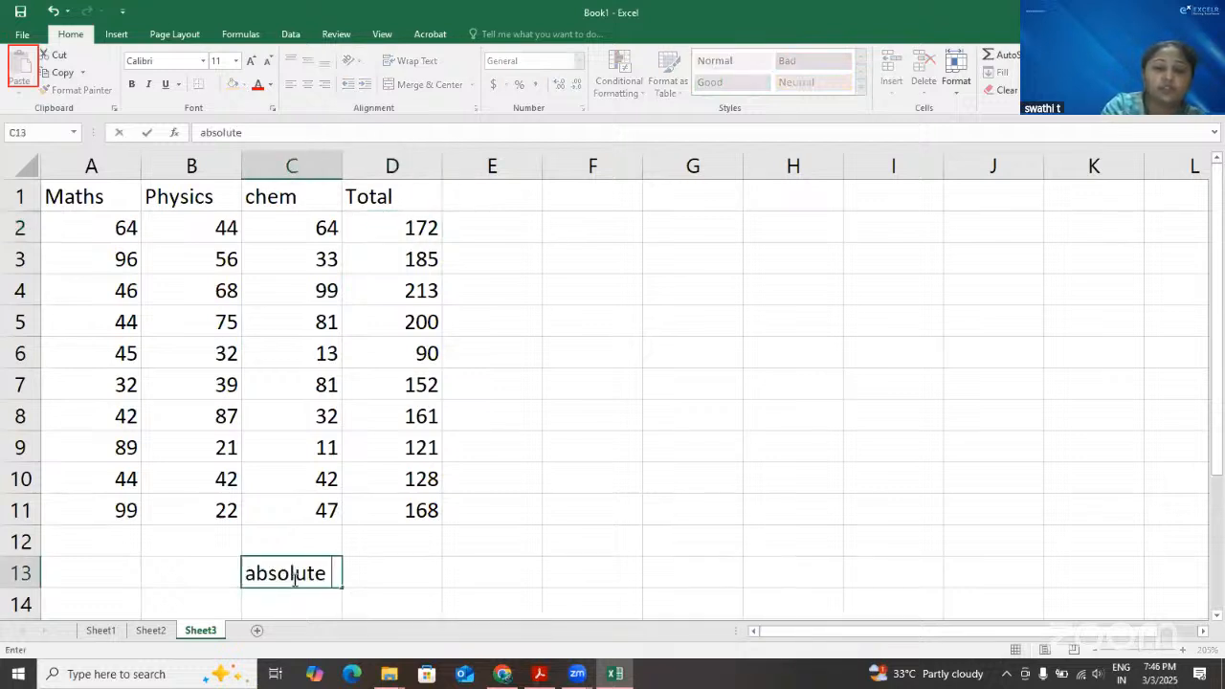
text(cell )
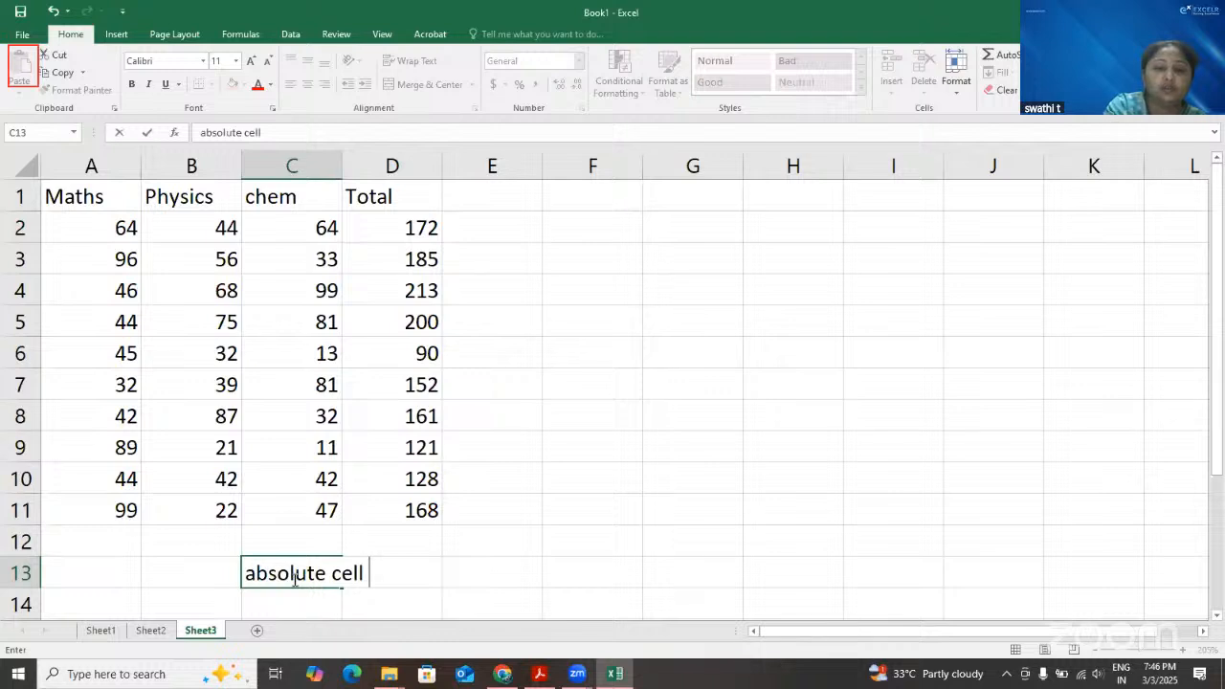
text(referen)
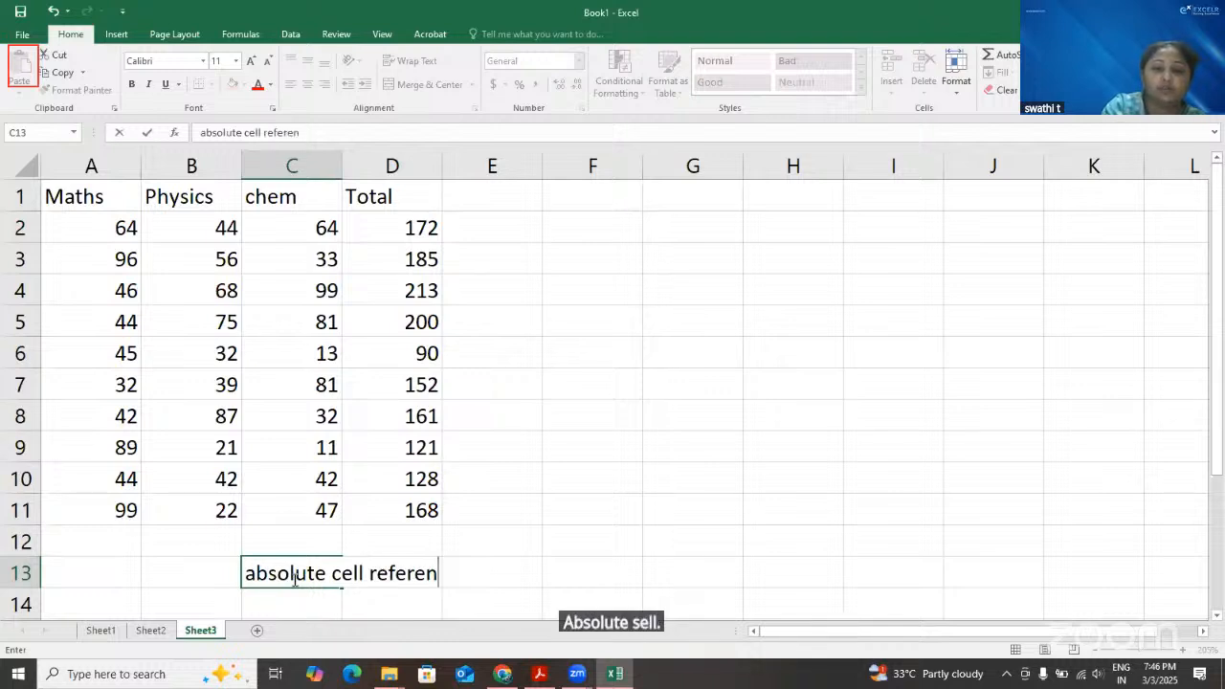
text(cing)
key(Return)
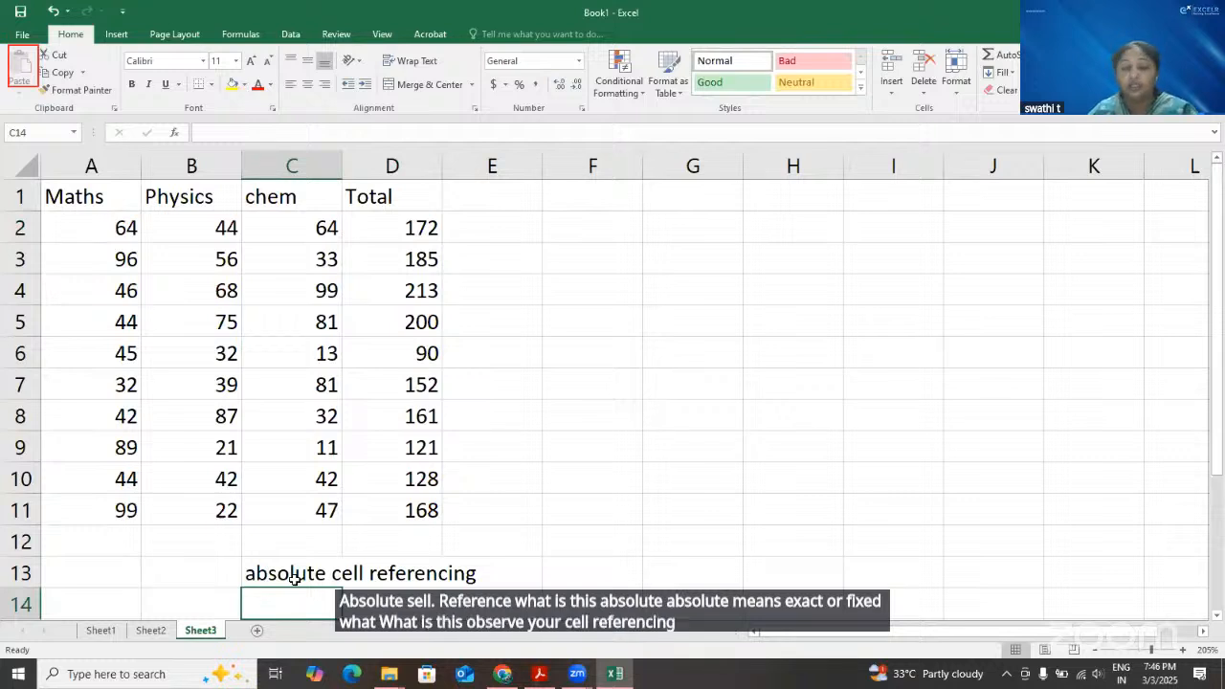
Enter the grace mark 10 in cell F13 beside the absolute cell referencing label
click(603, 568)
text(10)
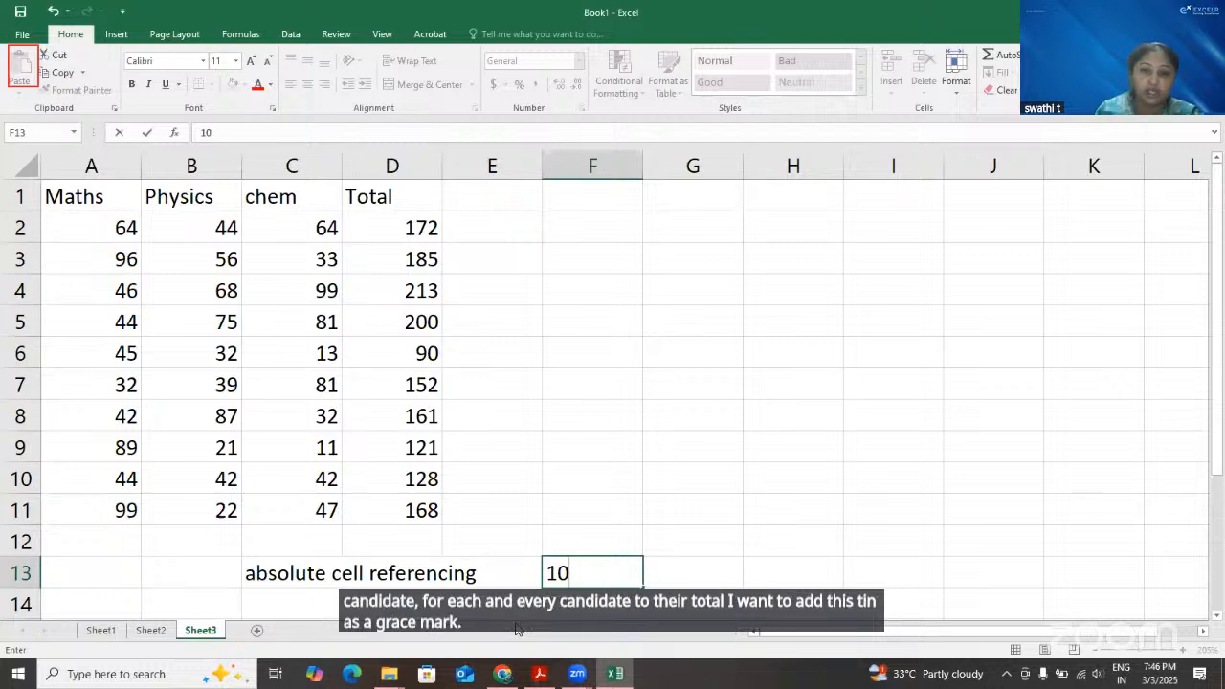
key(Return)
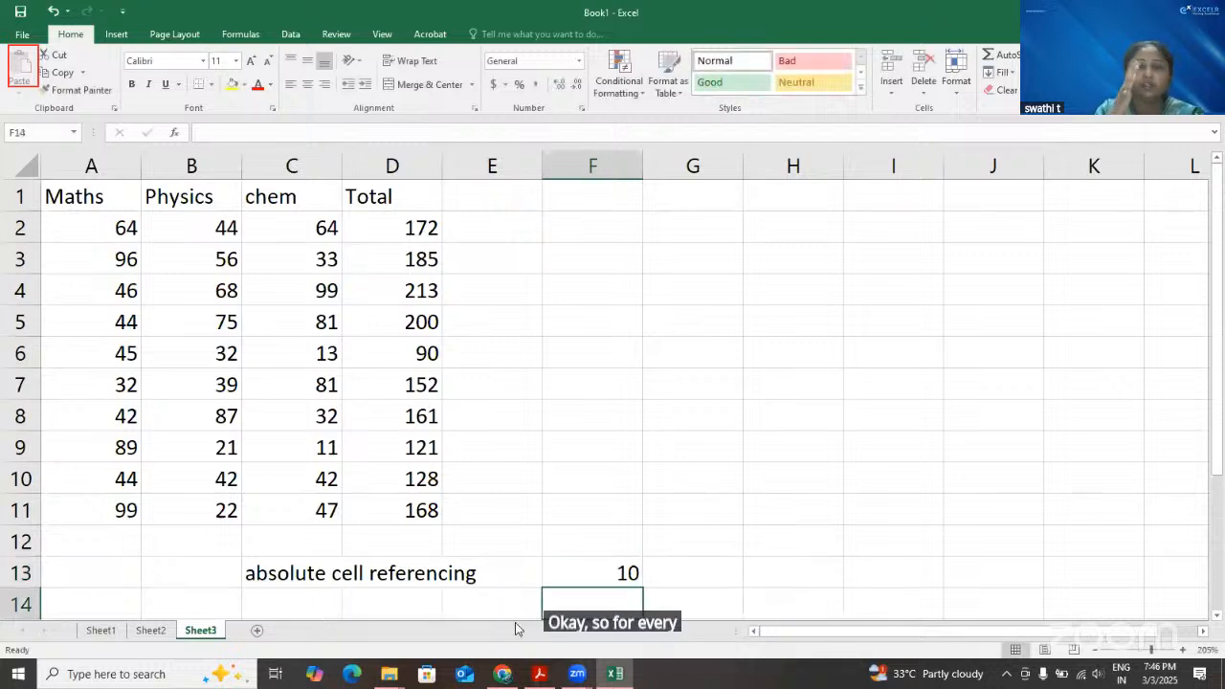
Examine the totals in D2:D11 alongside the grace mark in F13 and the empty cell E2
click(417, 227)
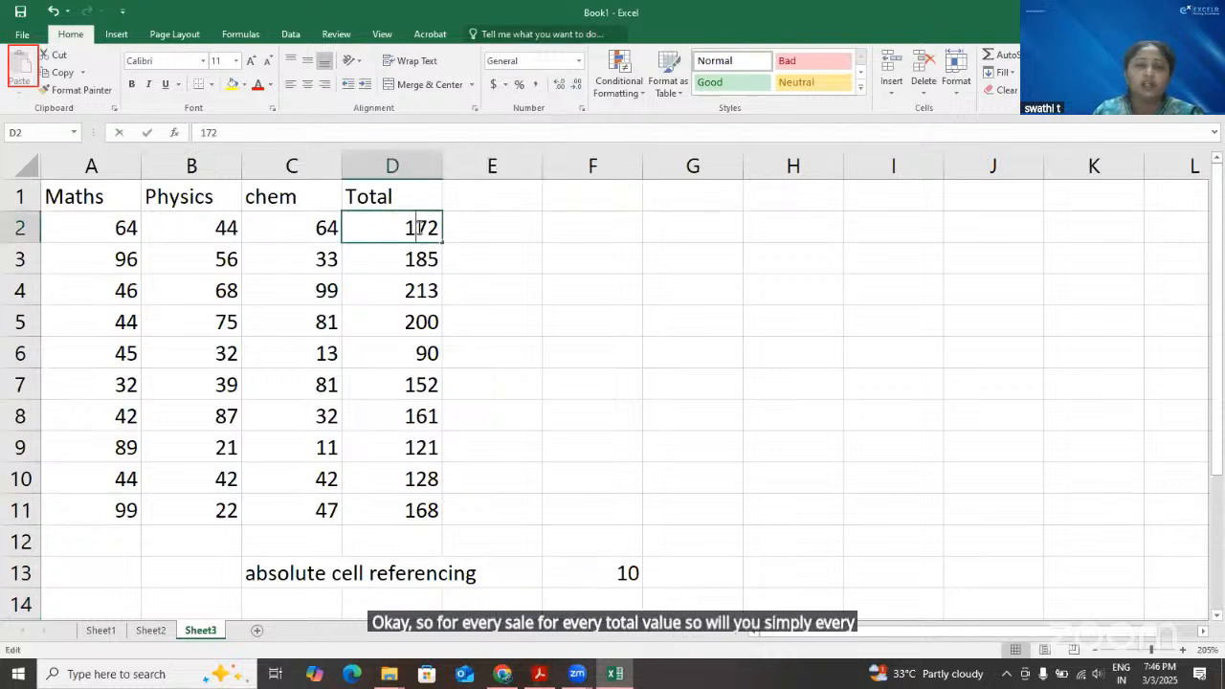
key(F2)
click(513, 232)
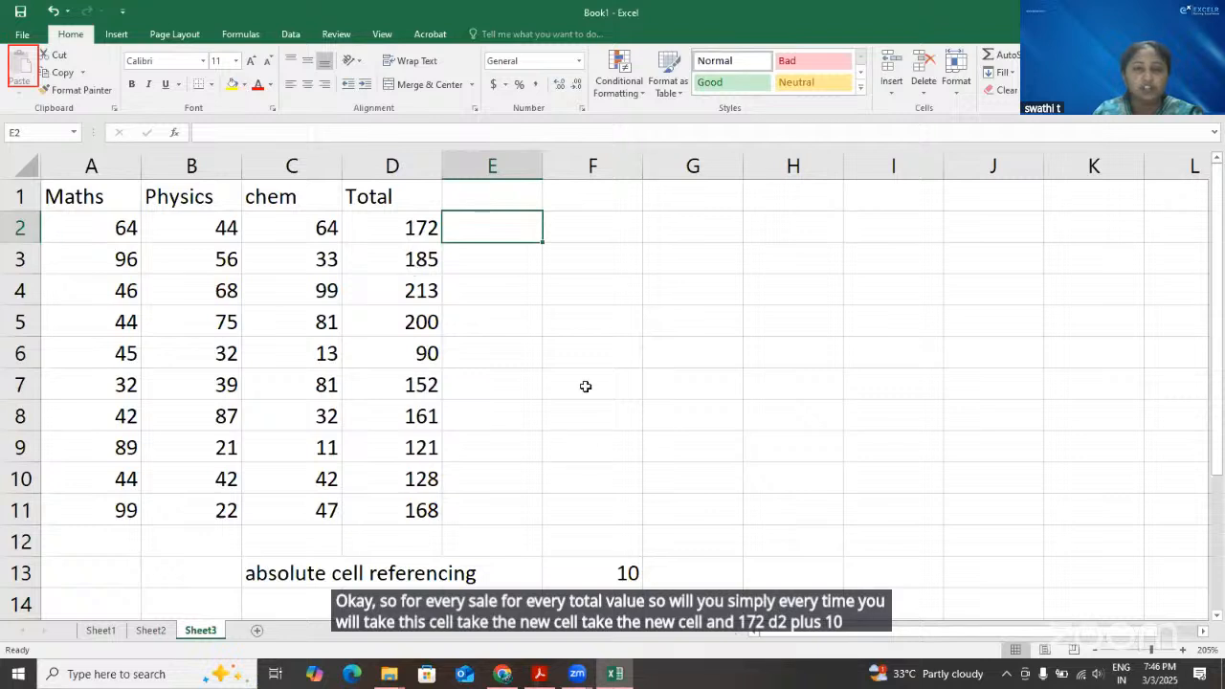
click(592, 577)
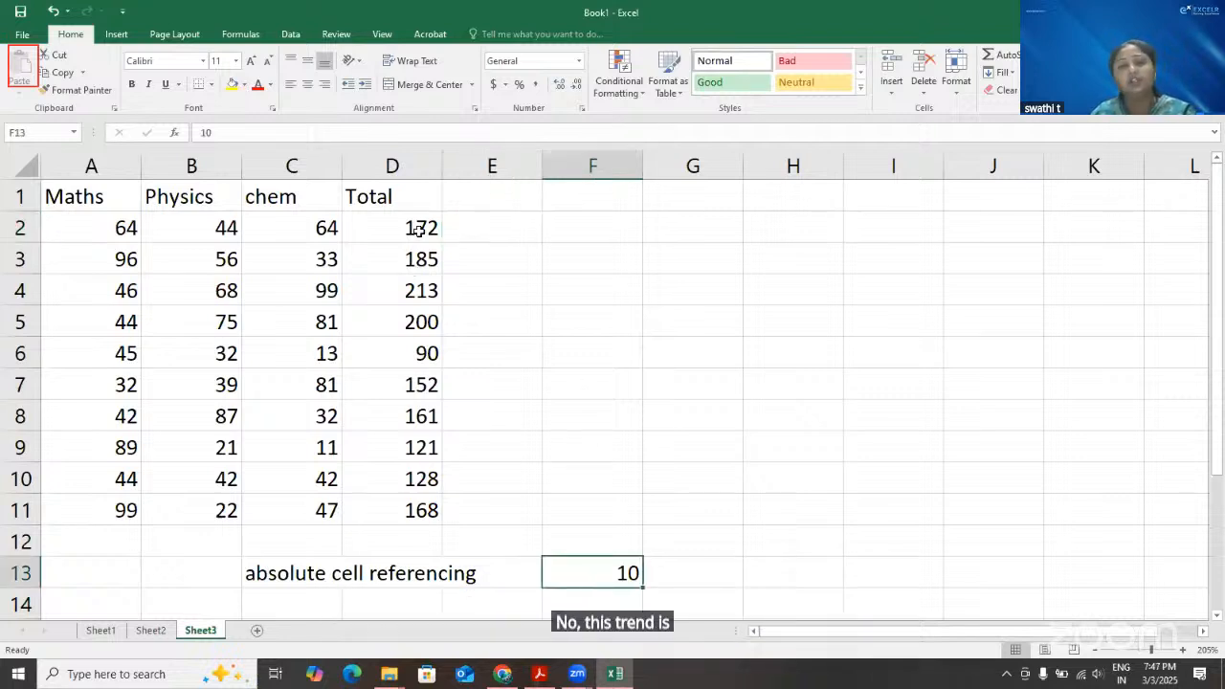
drag(419, 231, 423, 503)
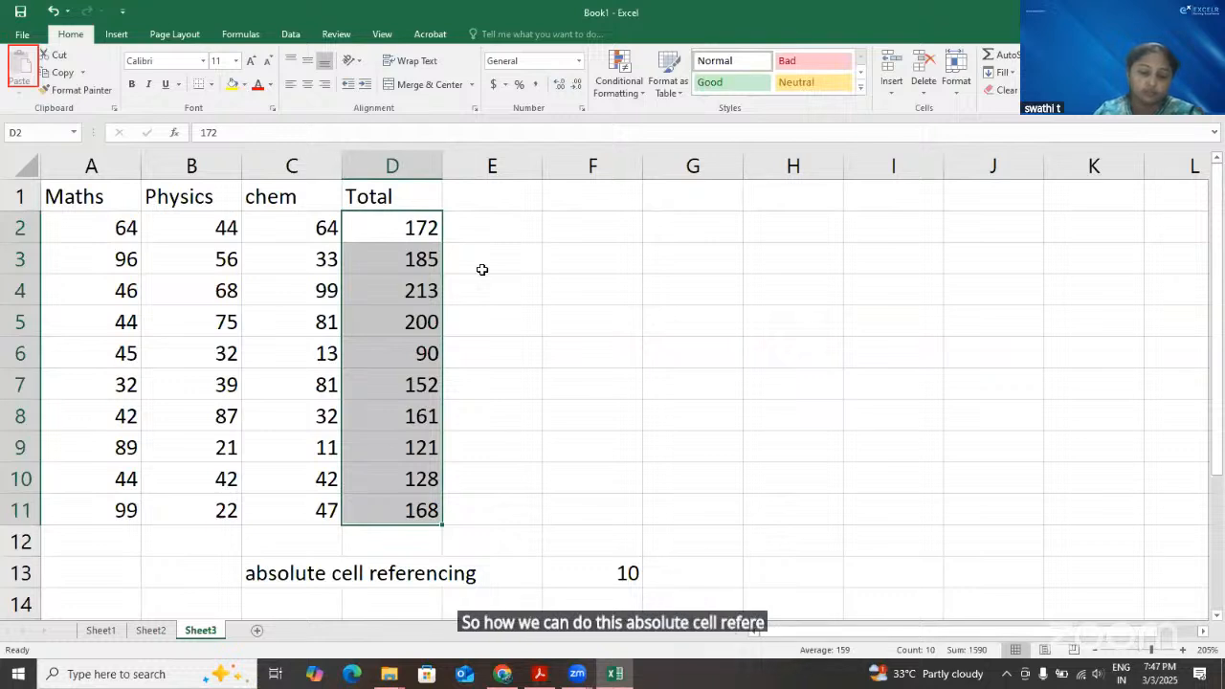
click(492, 227)
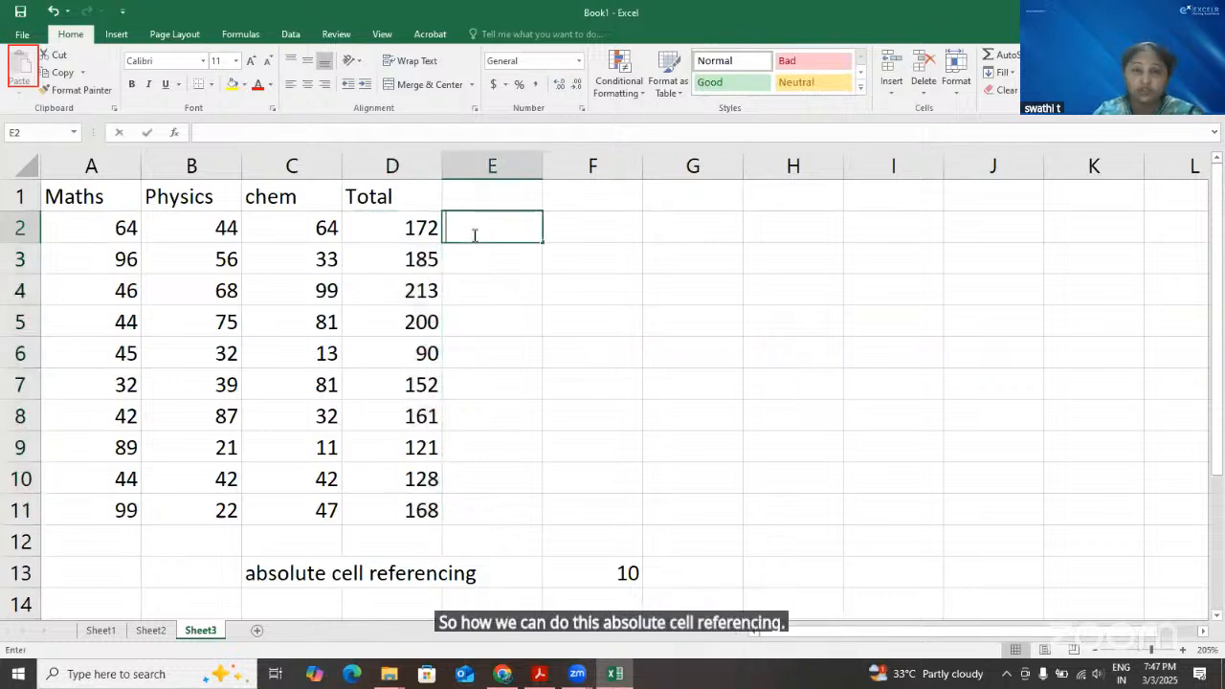
click(418, 228)
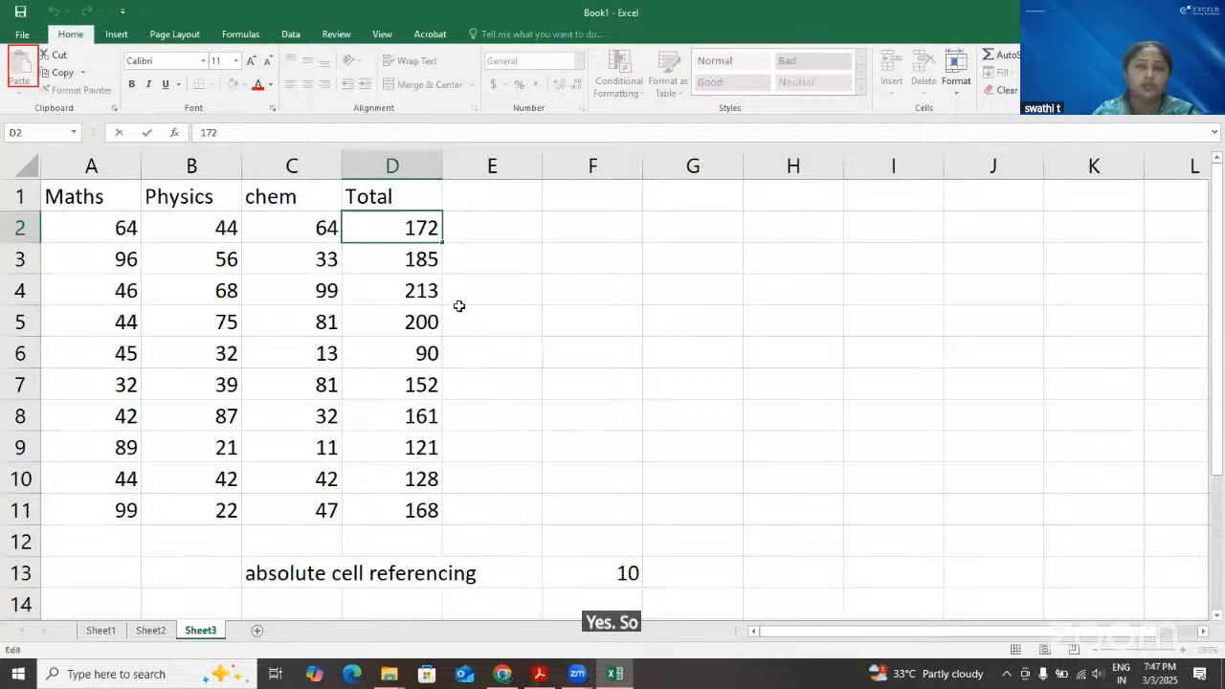
click(300, 231)
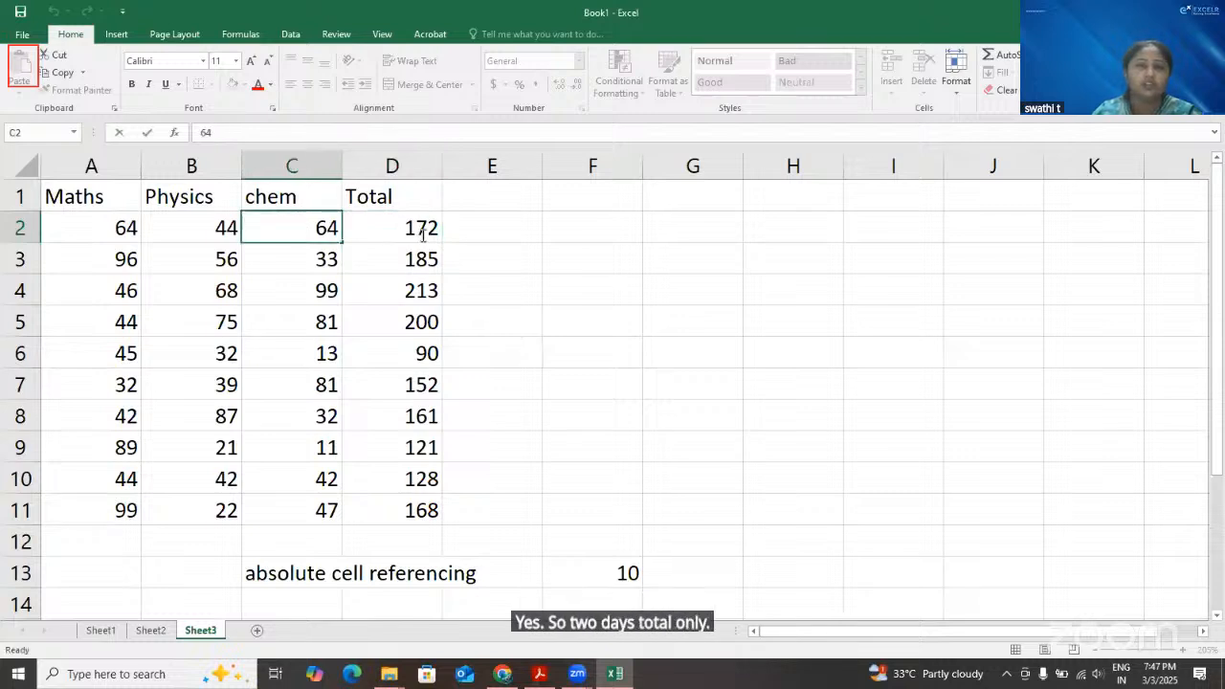
click(422, 230)
click(487, 236)
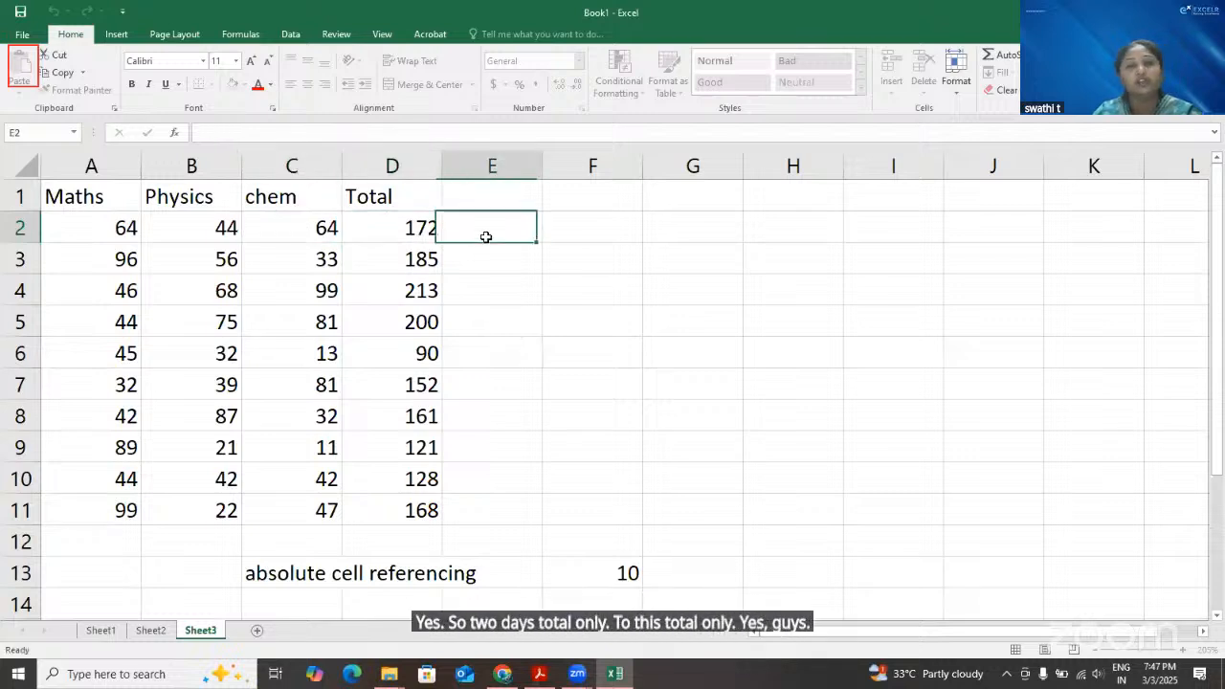
Compare the content of D2 on Sheet3 with the original formula-based table on Sheet2
click(408, 226)
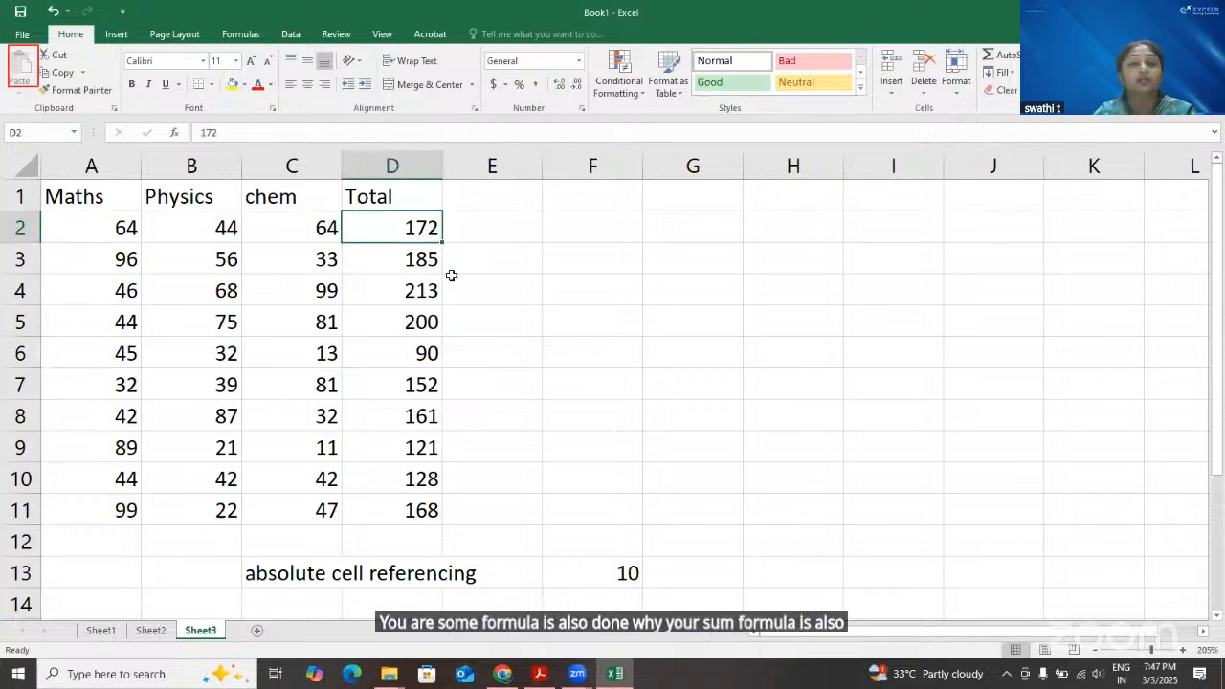
click(151, 631)
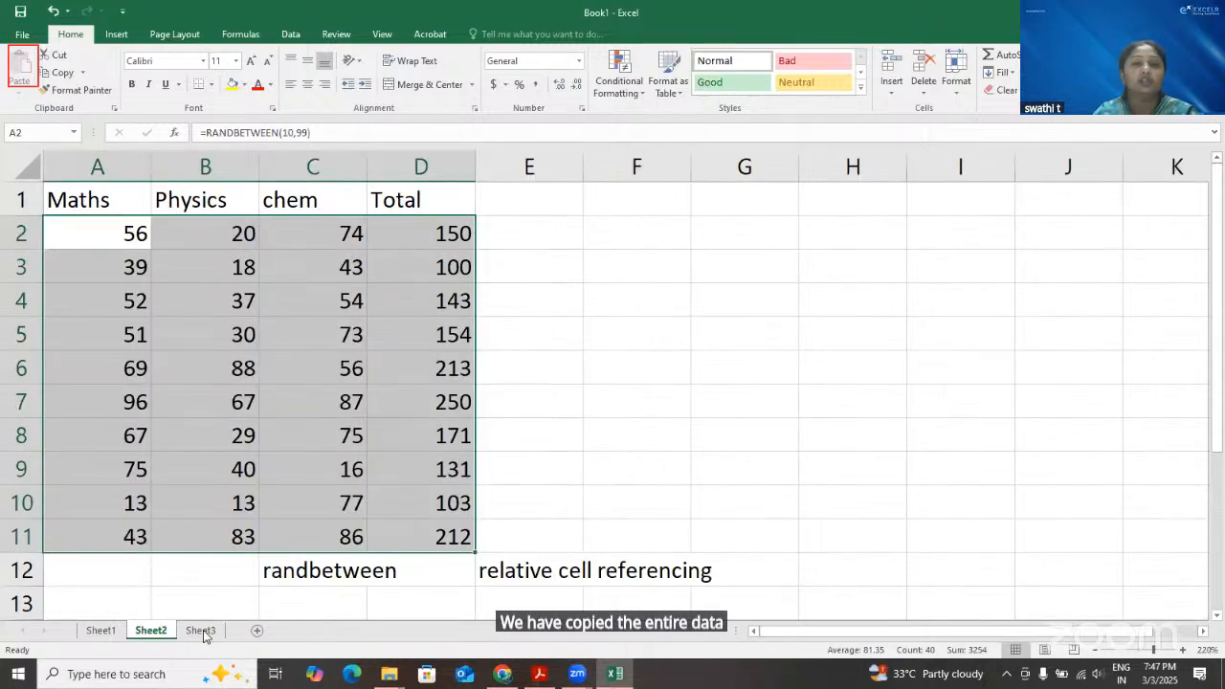
key(ctrl+Page_Down)
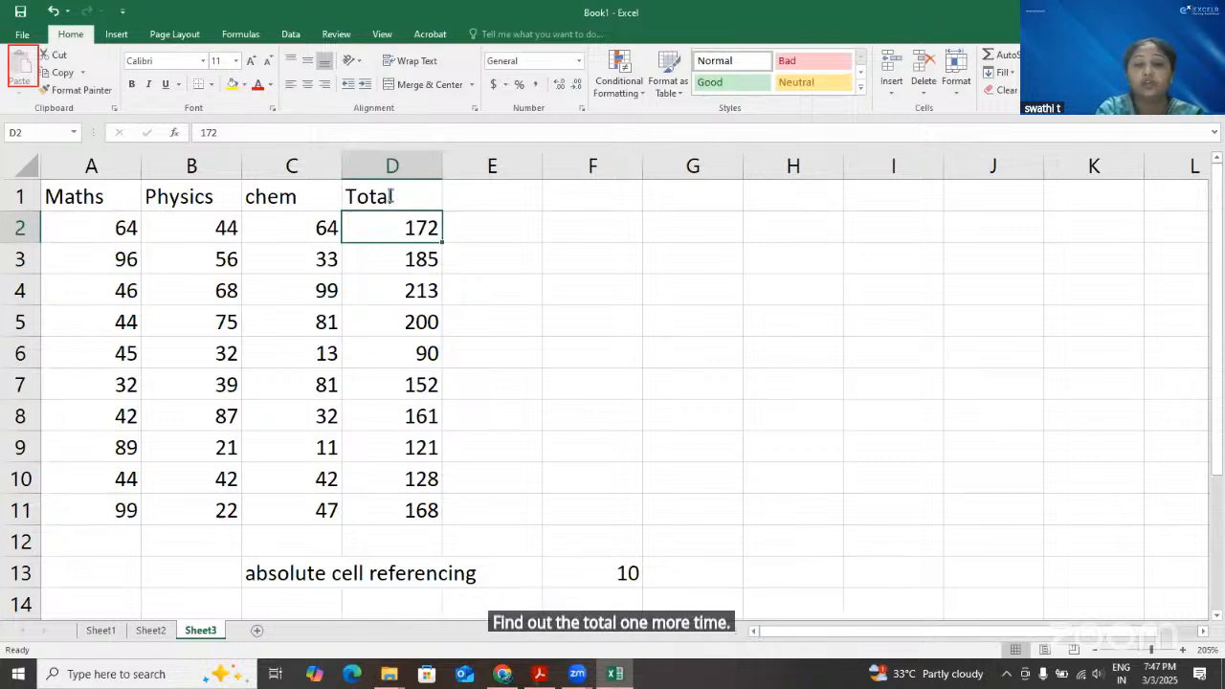
Remove the fixed totals from D2:D11 and bring the grace mark 10 over to E13
click(368, 574)
key(Down)
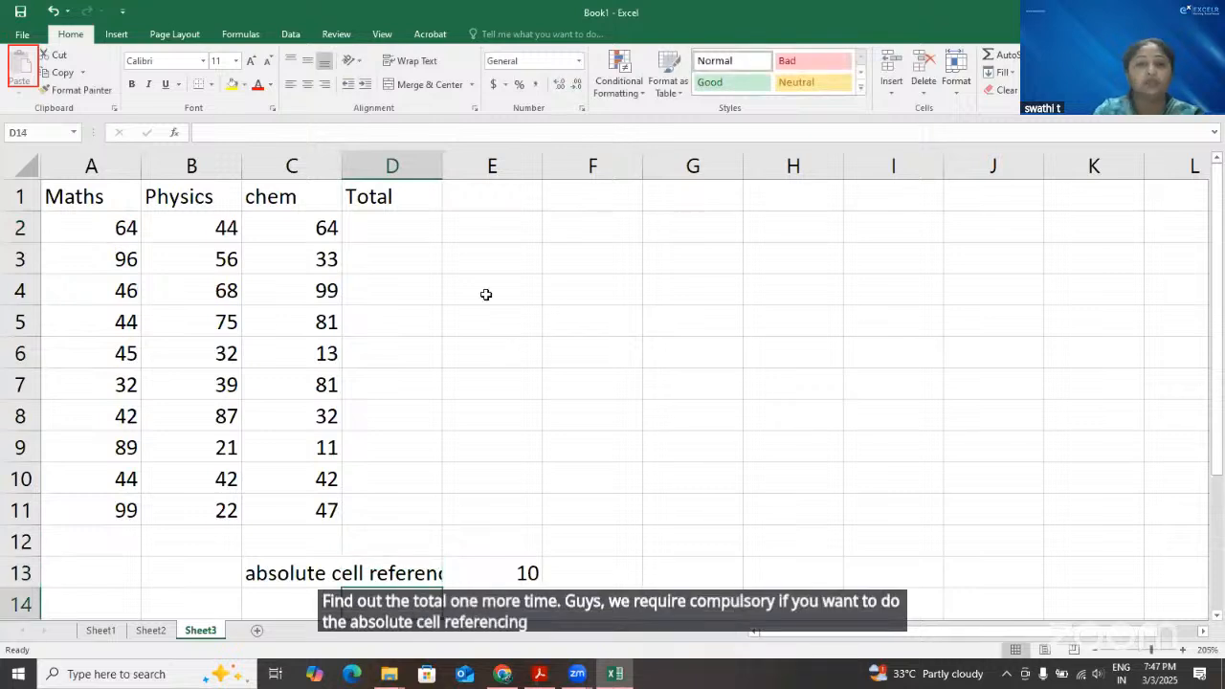
Enter =SUM(A2:C2) in D2 and fill the formula down through D11
click(396, 242)
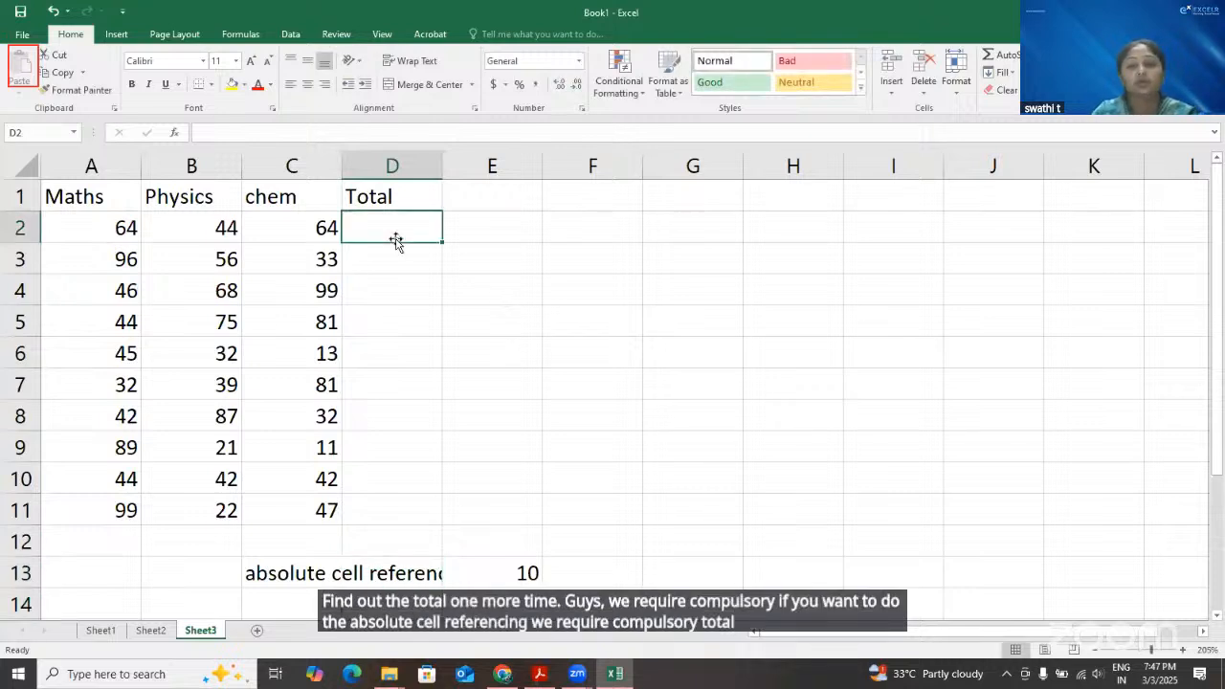
text(=SUM()
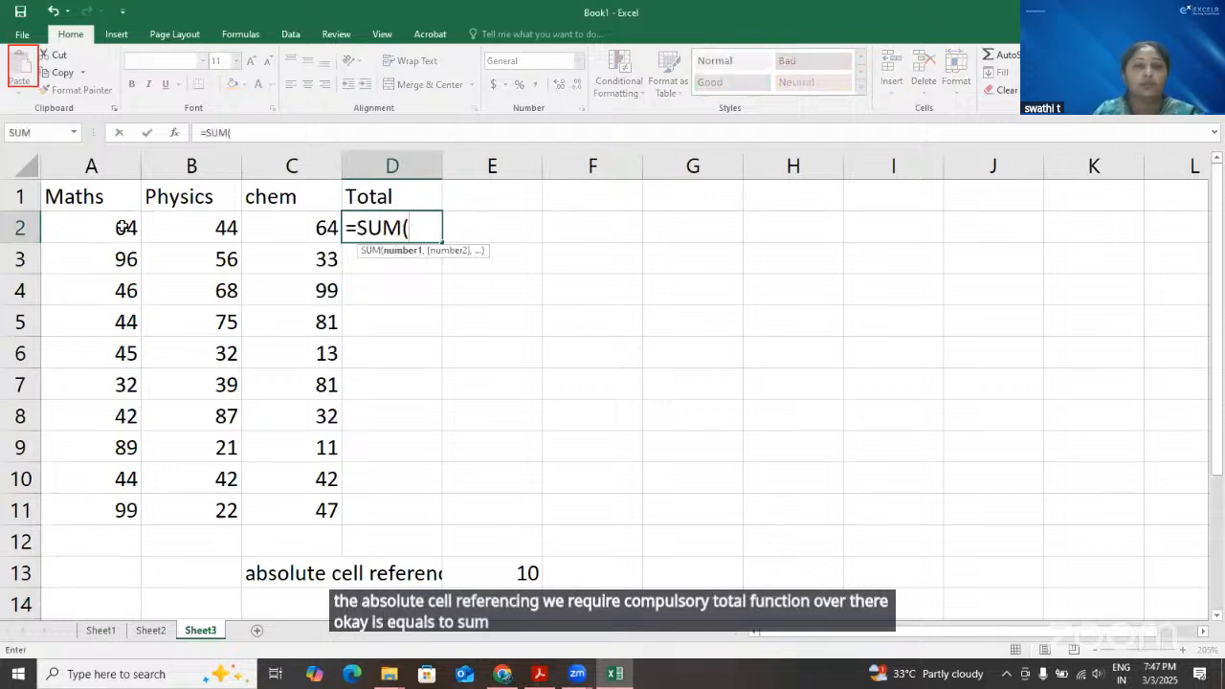
drag(123, 227, 295, 222)
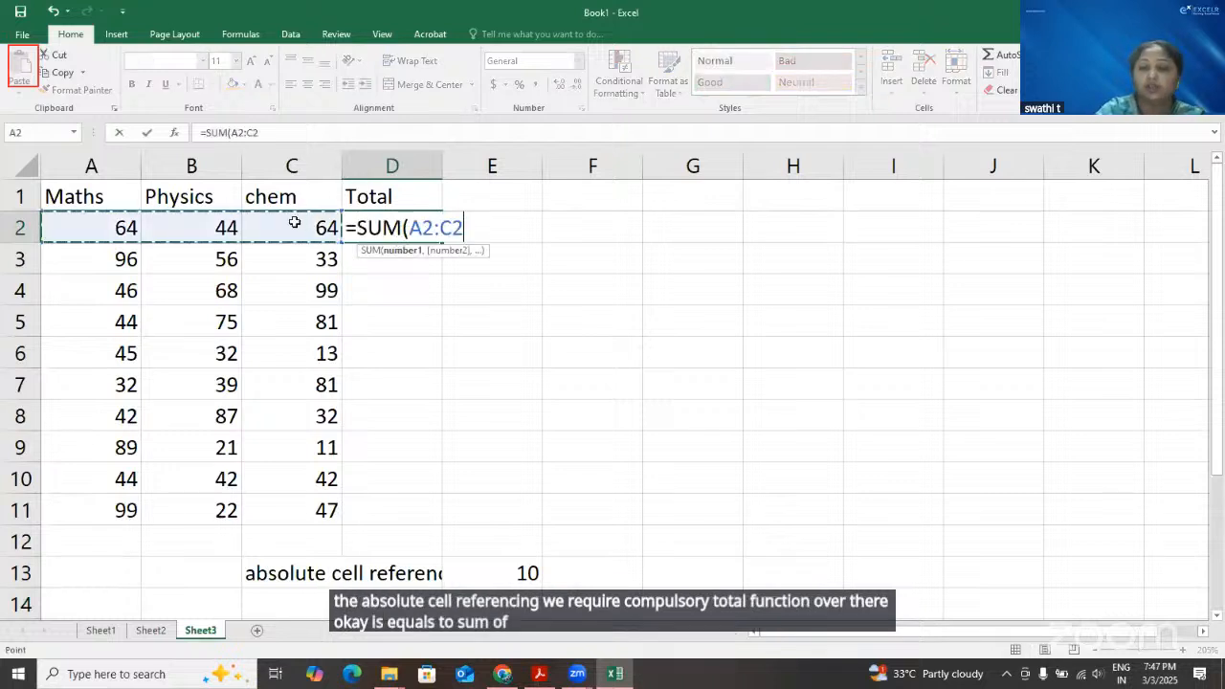
text())
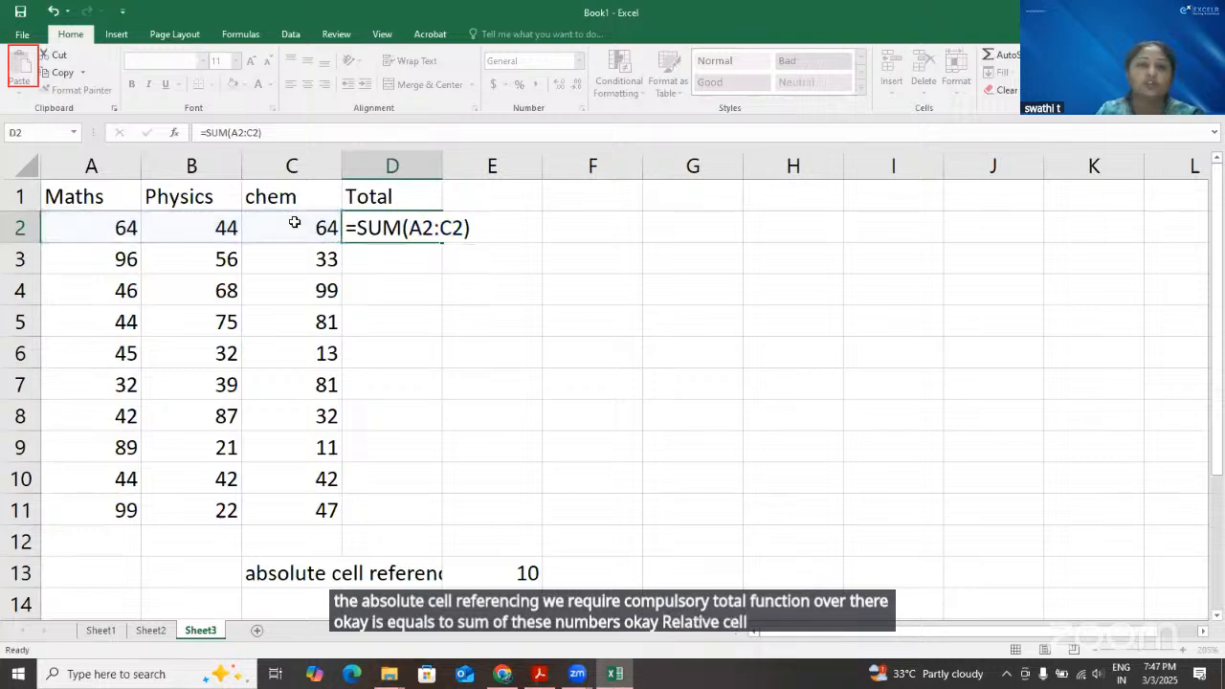
click(361, 227)
drag(433, 253, 214, 270)
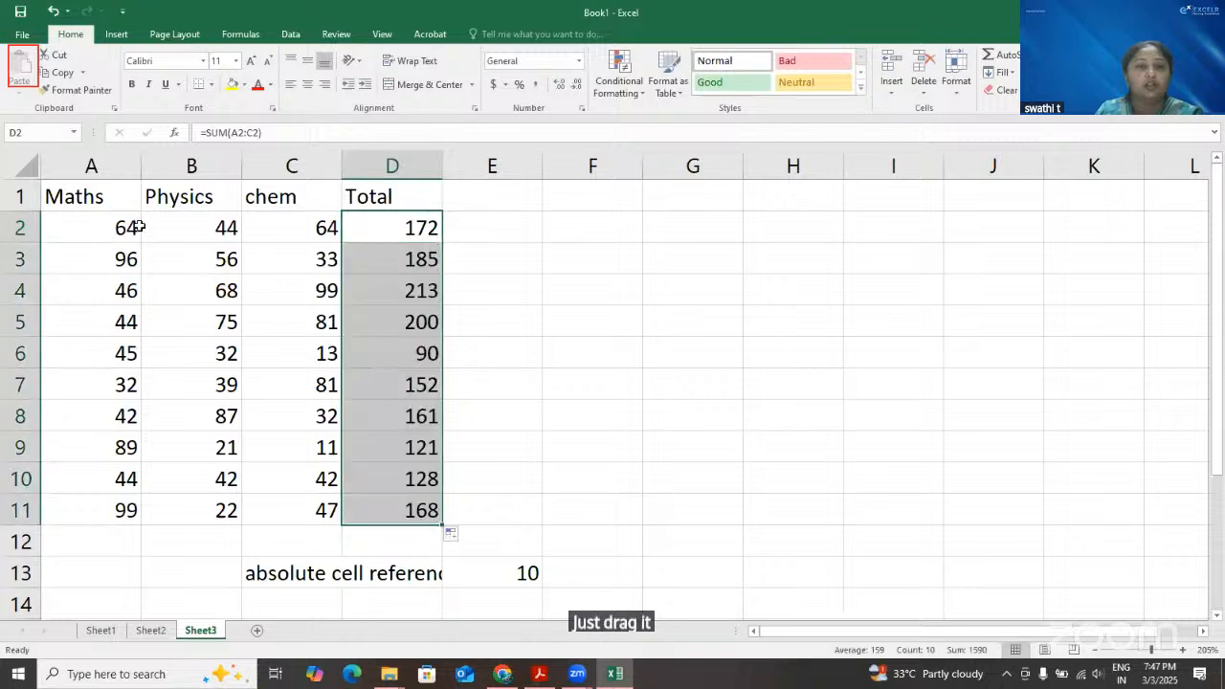
Check whether the marks in A2, B2 and C2 are plain values and inspect the total formula in D2
click(192, 227)
click(132, 225)
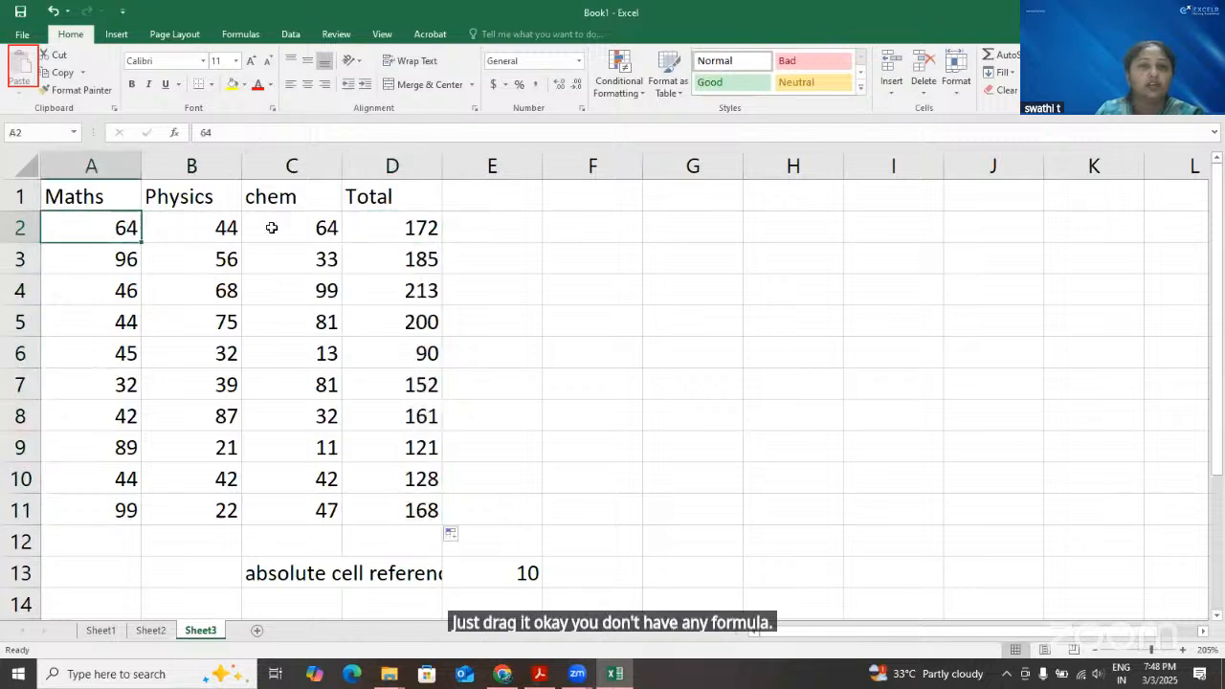
click(271, 227)
double_click(404, 230)
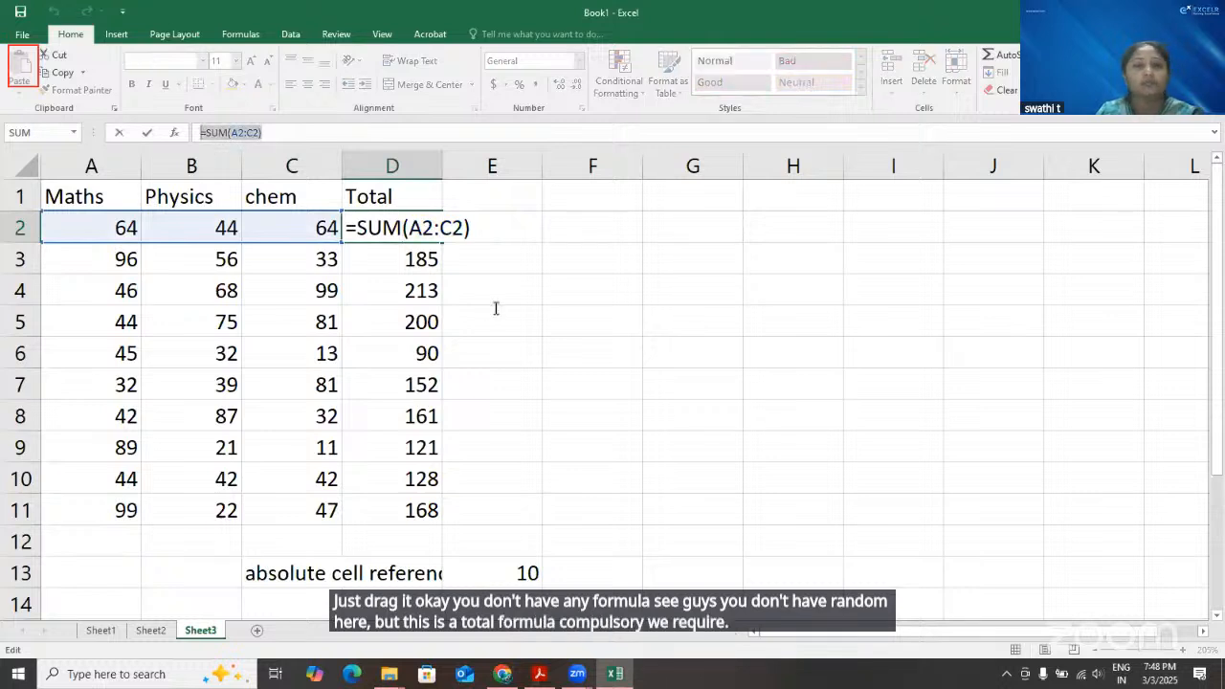
click(492, 314)
key(ctrl+z)
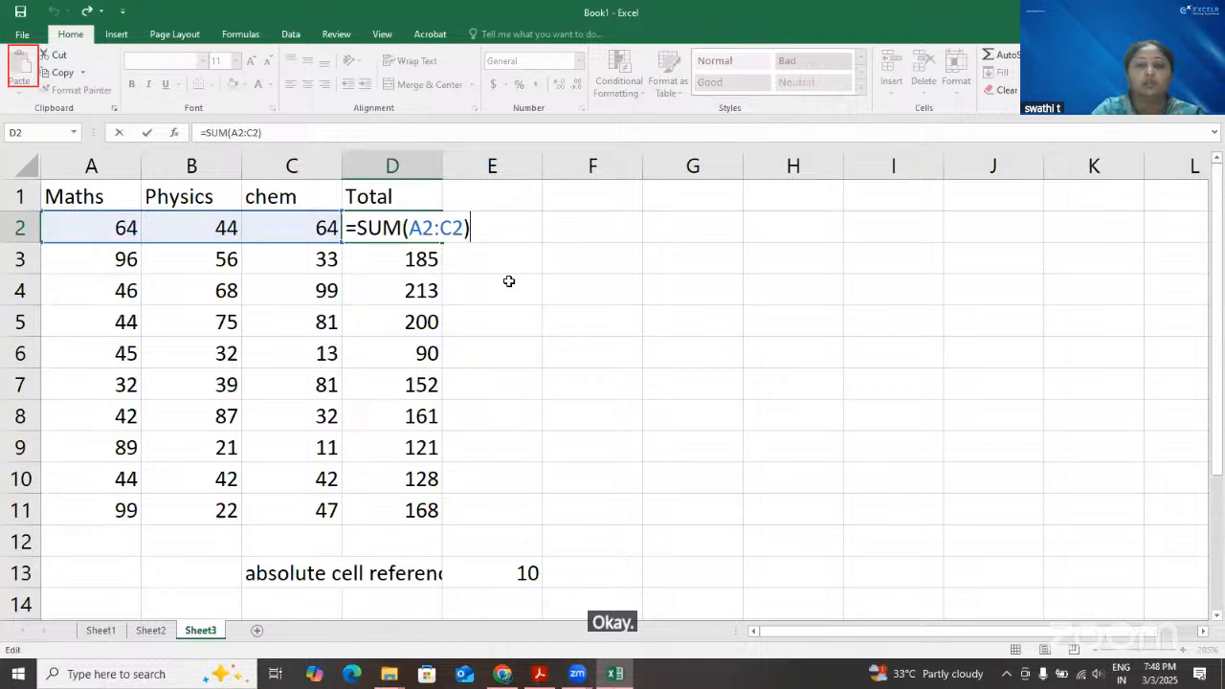
key(Return)
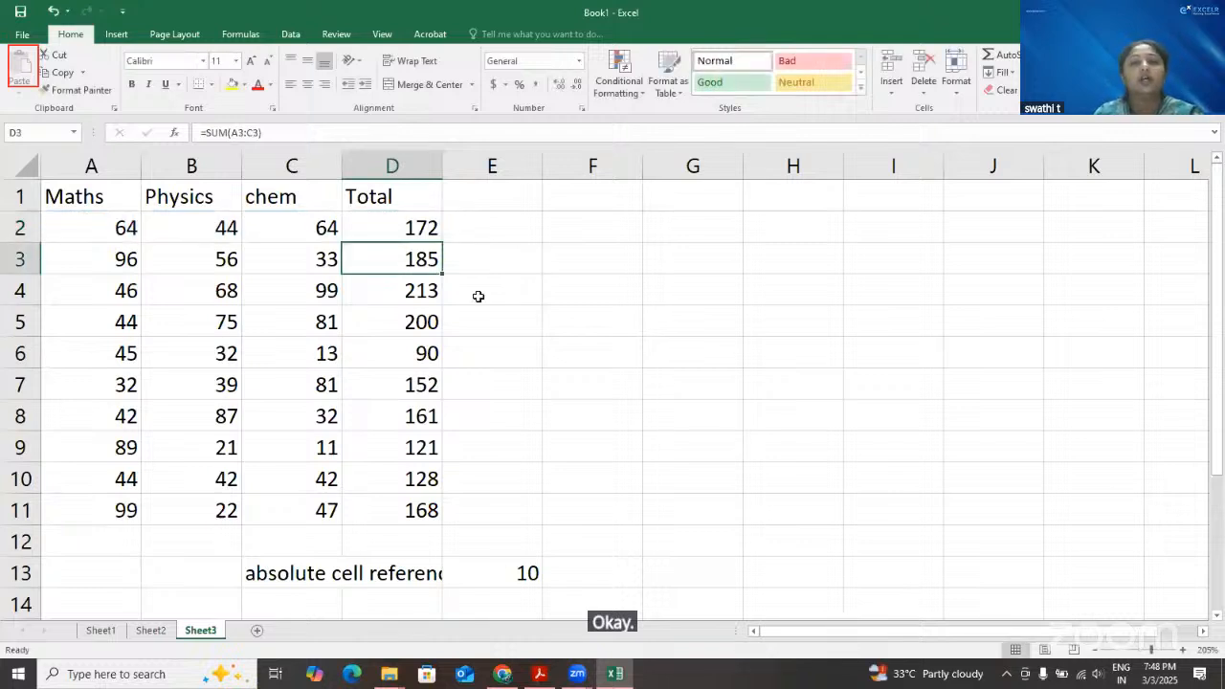
click(415, 227)
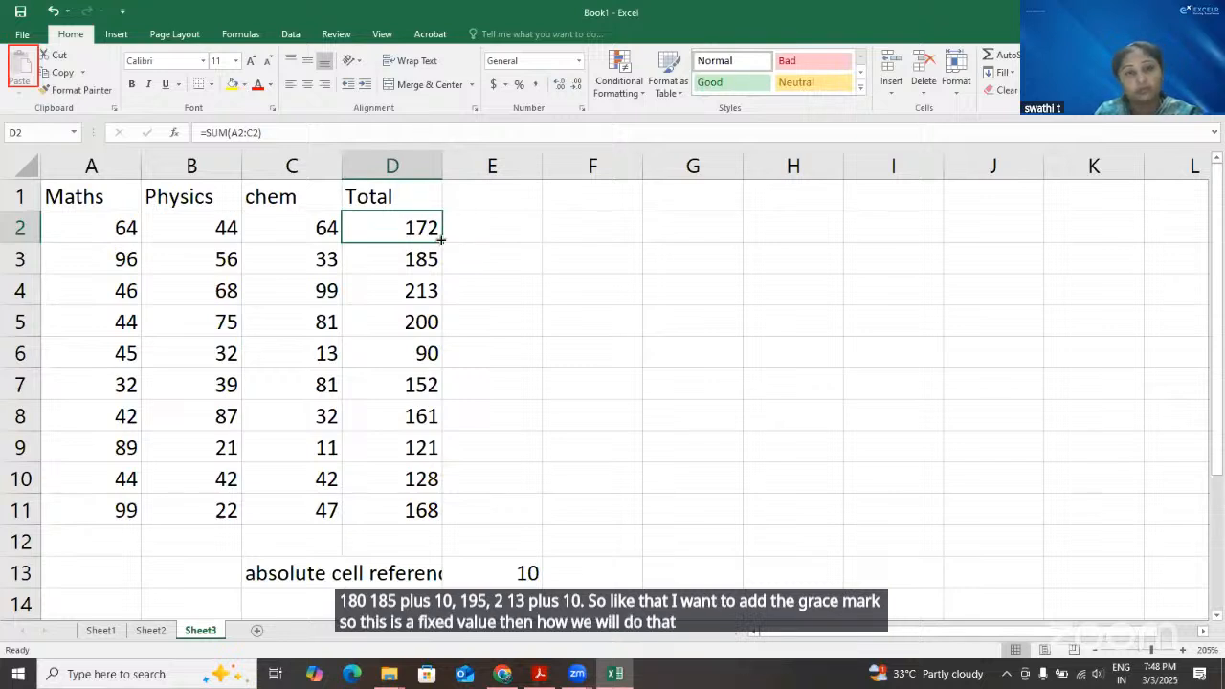
Write the formula =SUM(A2:C2)+E13 in E2 to add the grace mark to the first student's marks
click(519, 199)
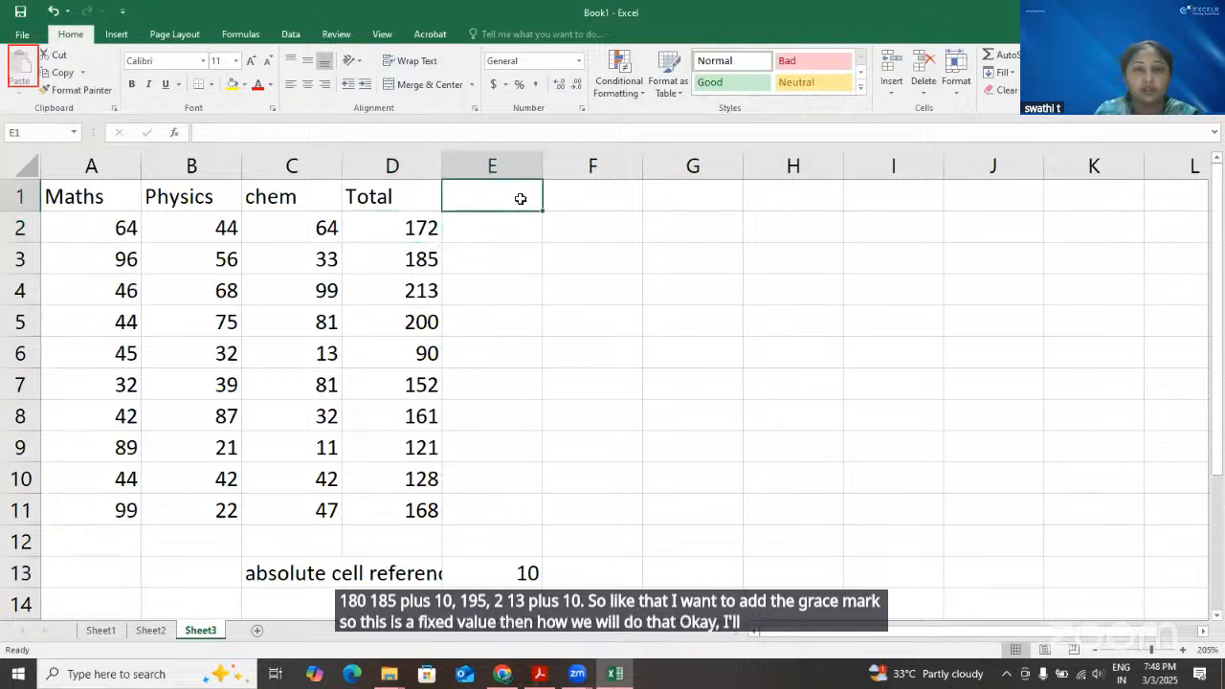
click(492, 228)
double_click(492, 230)
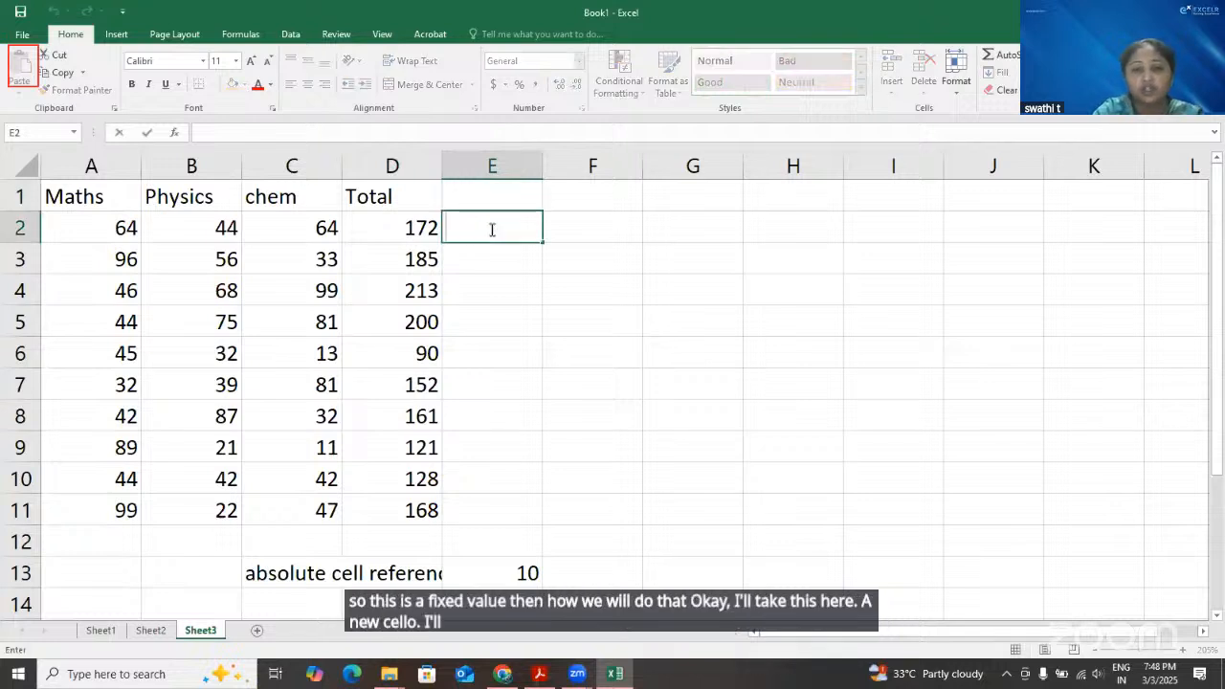
text(=S)
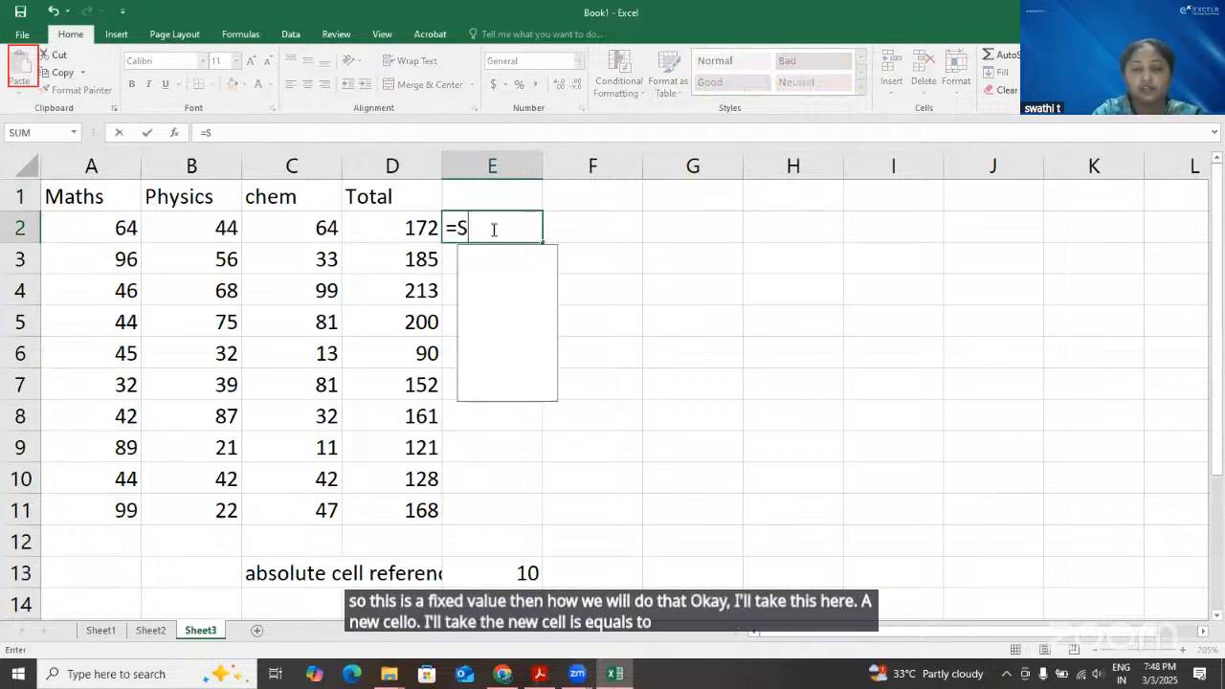
text(UM()
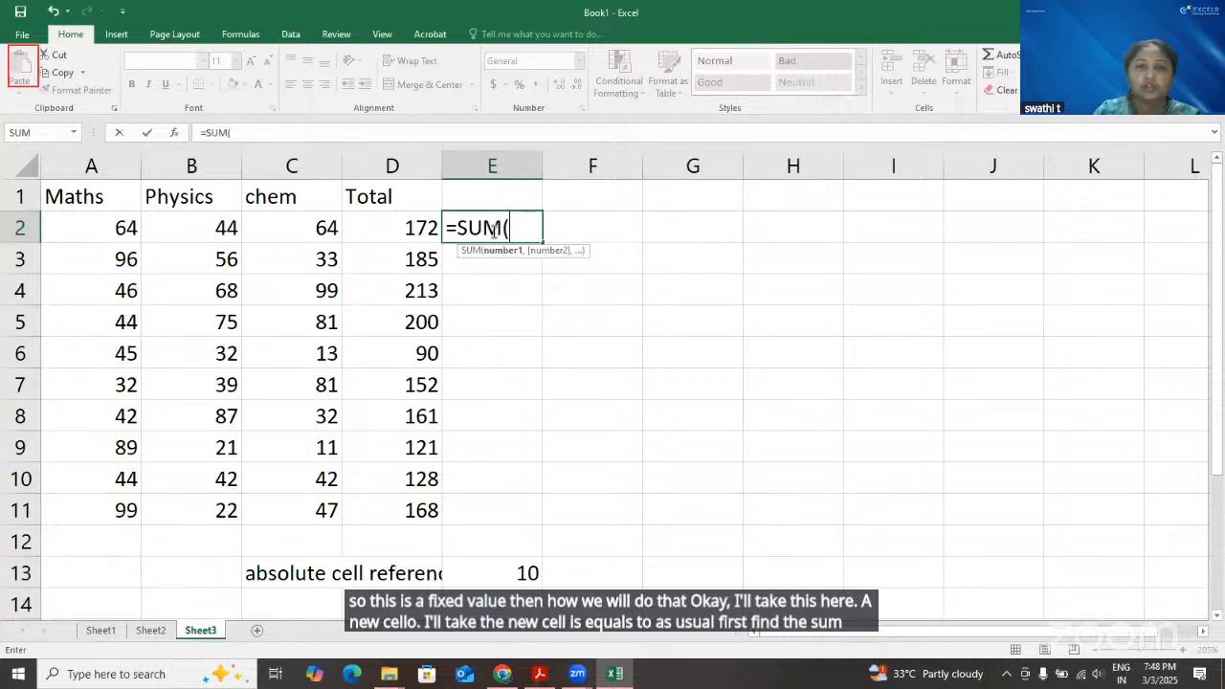
drag(121, 227, 287, 233)
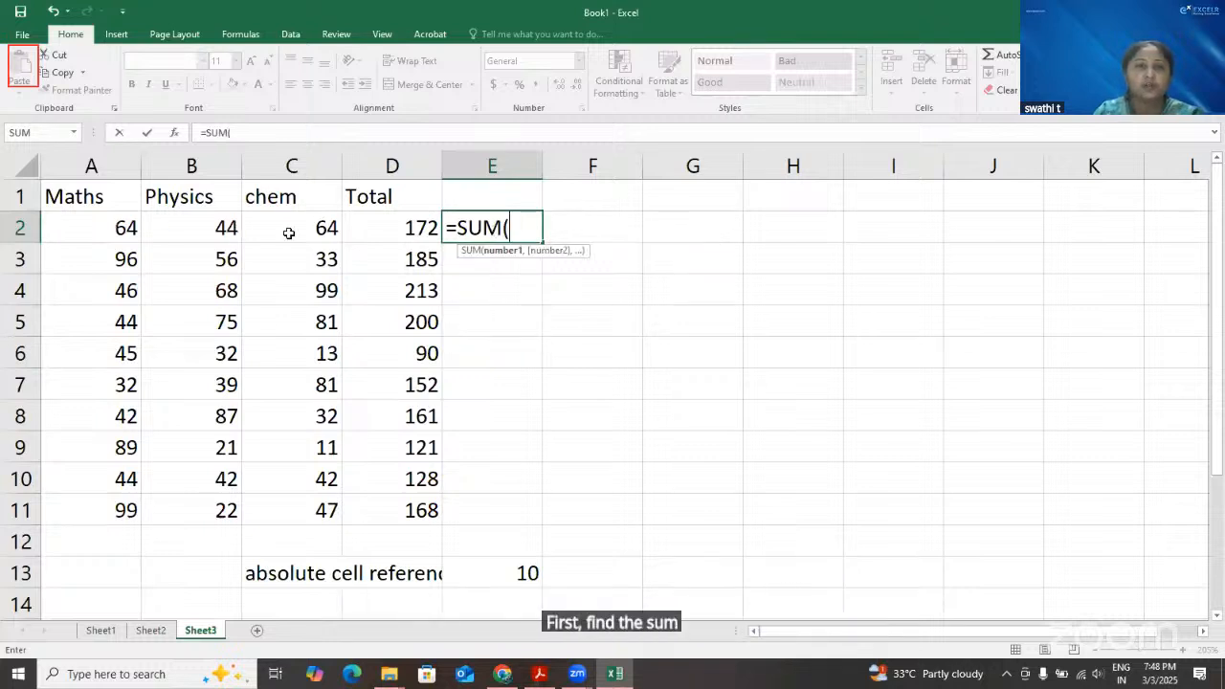
text())
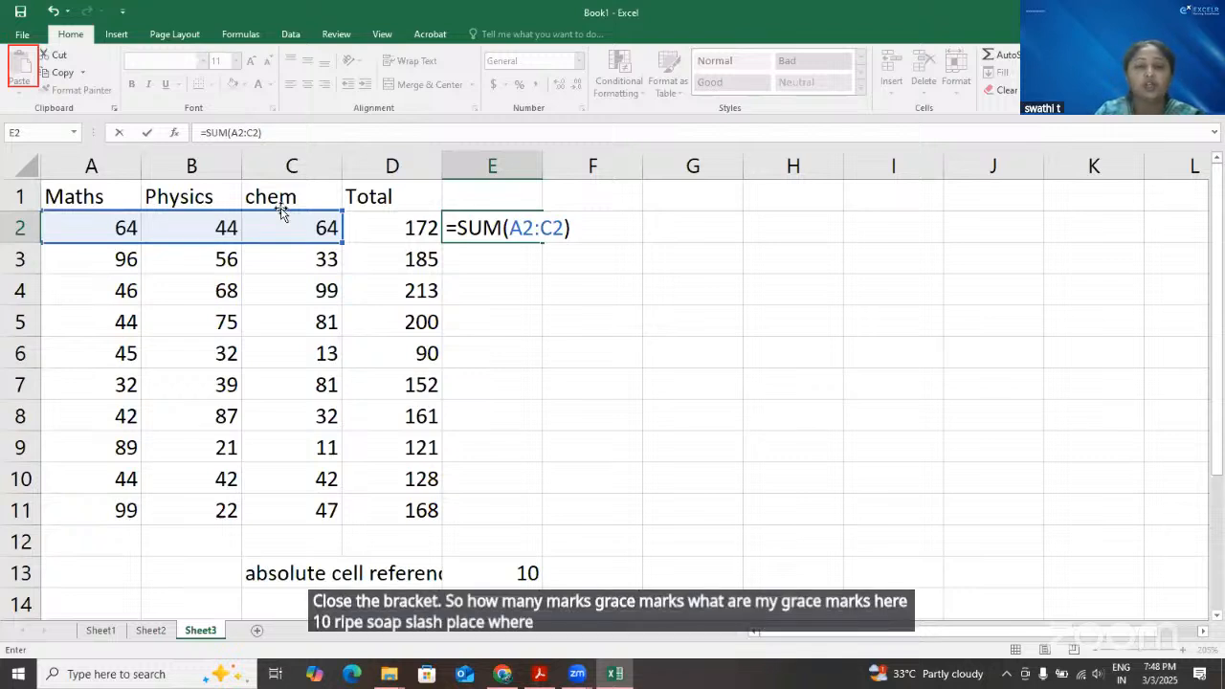
text(+)
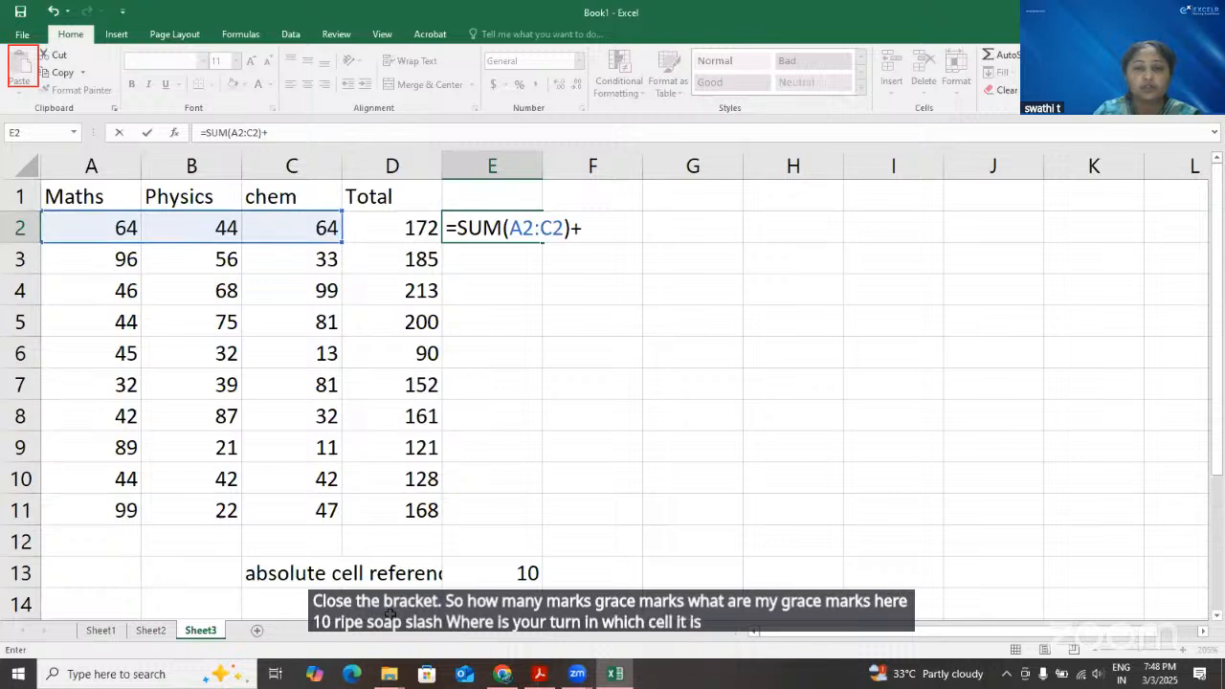
click(512, 574)
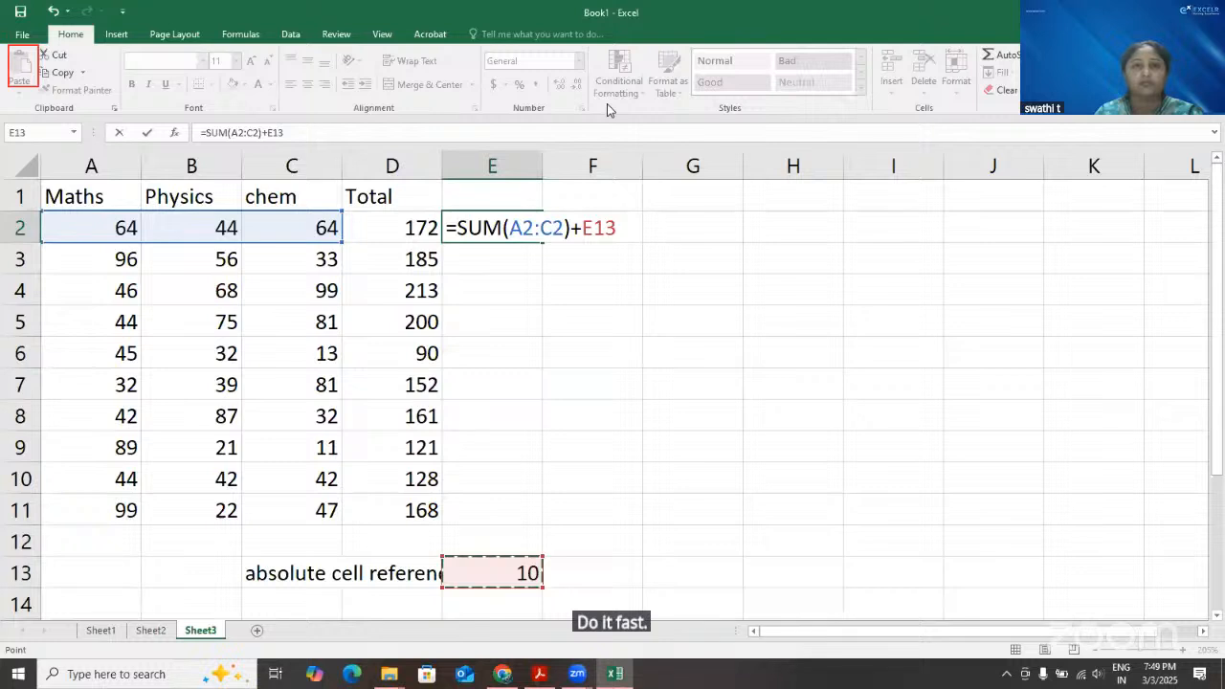
click(399, 112)
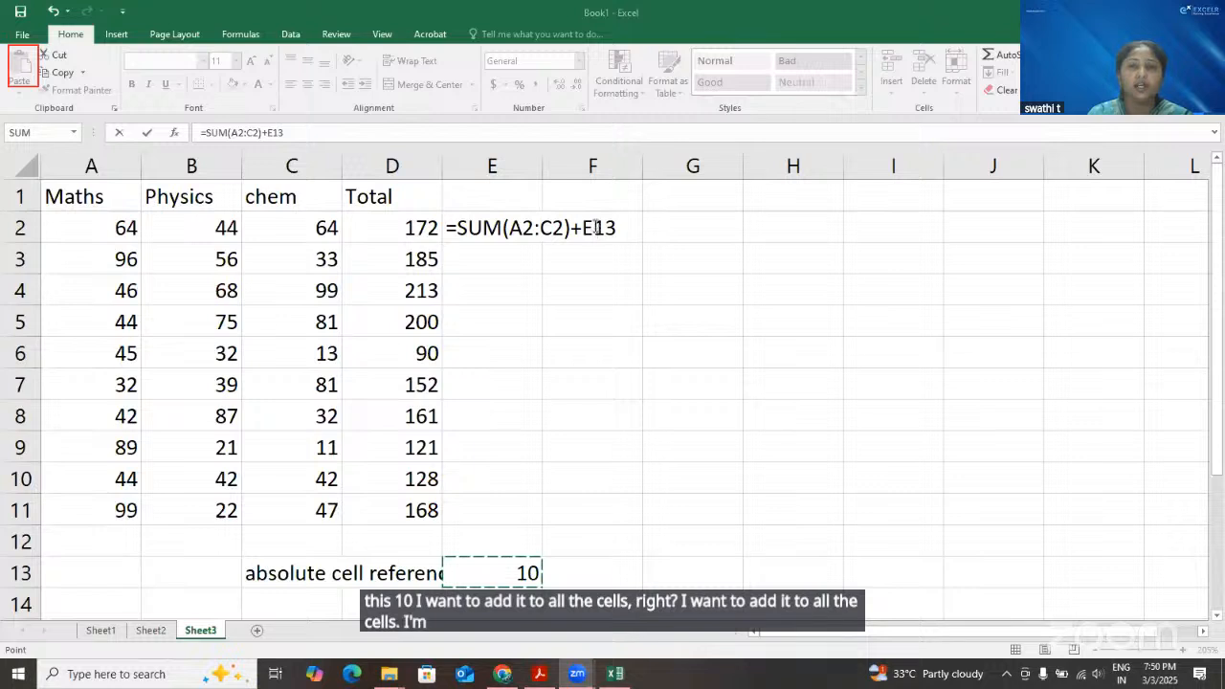
click(641, 266)
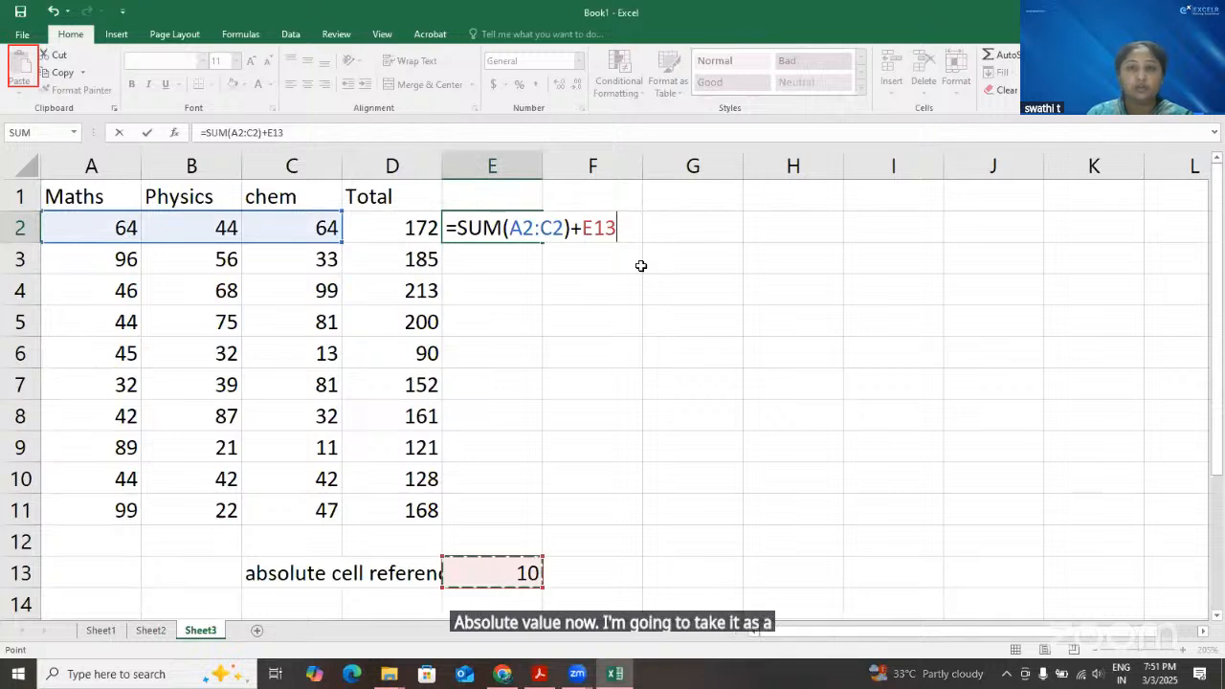
Make the E13 reference in the E2 formula absolute as $E$13 and commit the formula
click(596, 228)
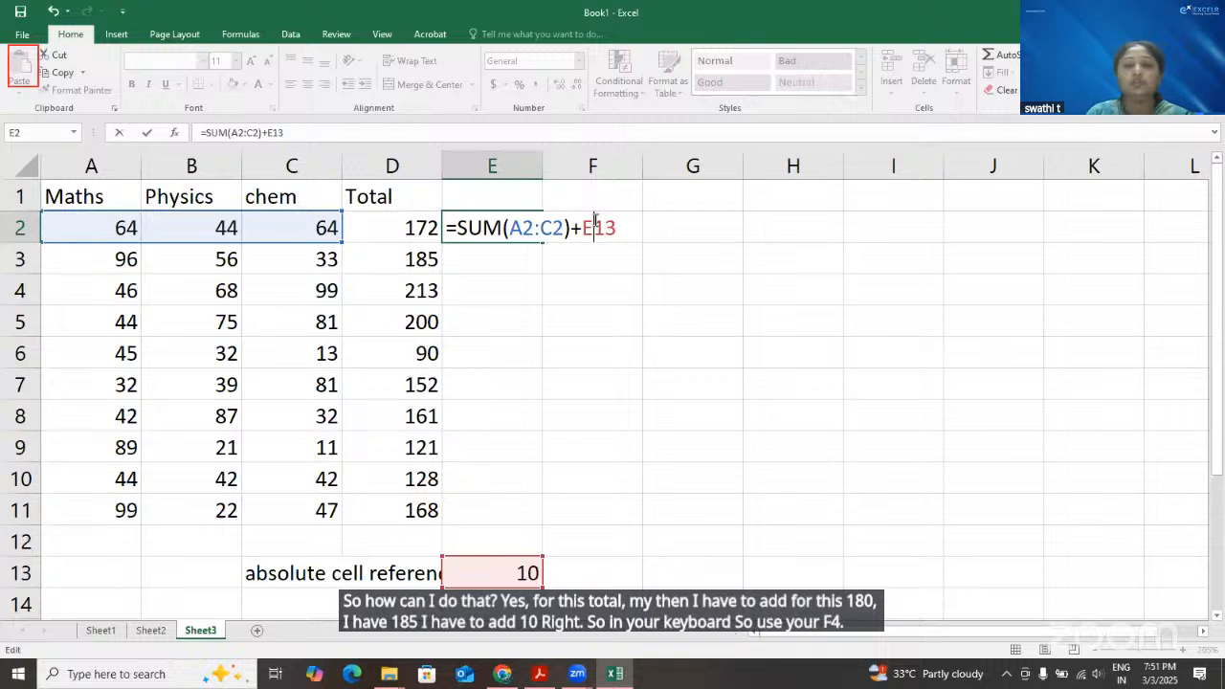
key(F4)
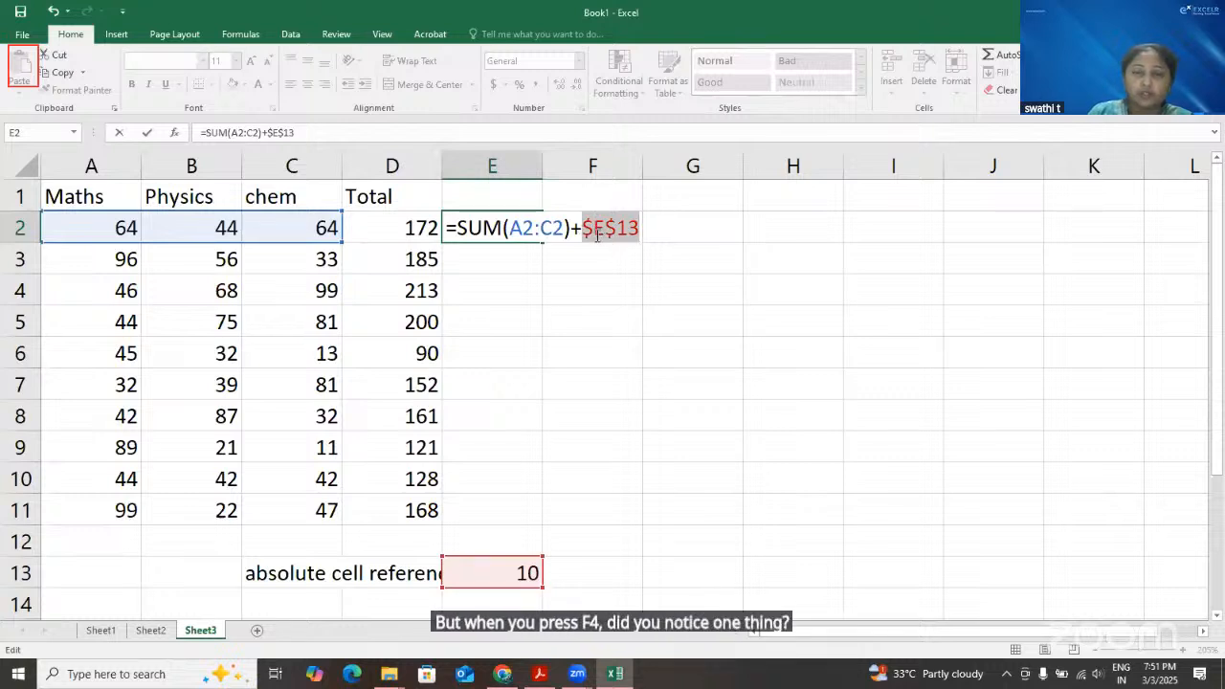
click(583, 228)
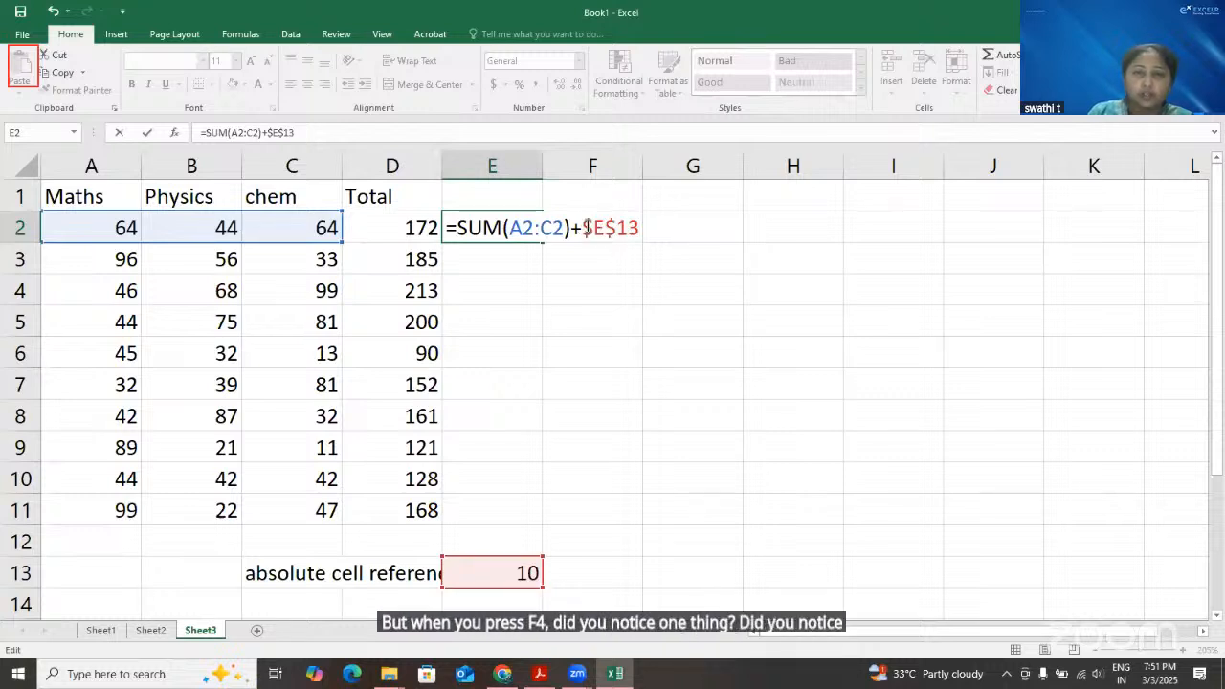
drag(583, 228, 605, 229)
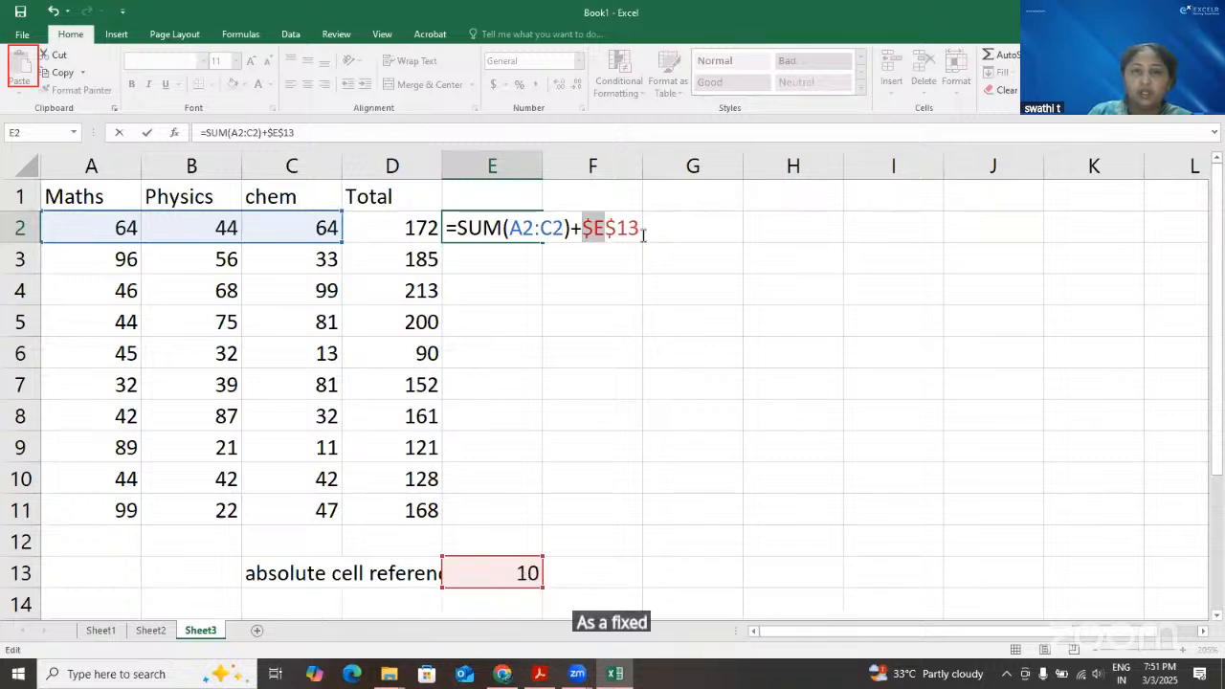
drag(640, 228, 618, 228)
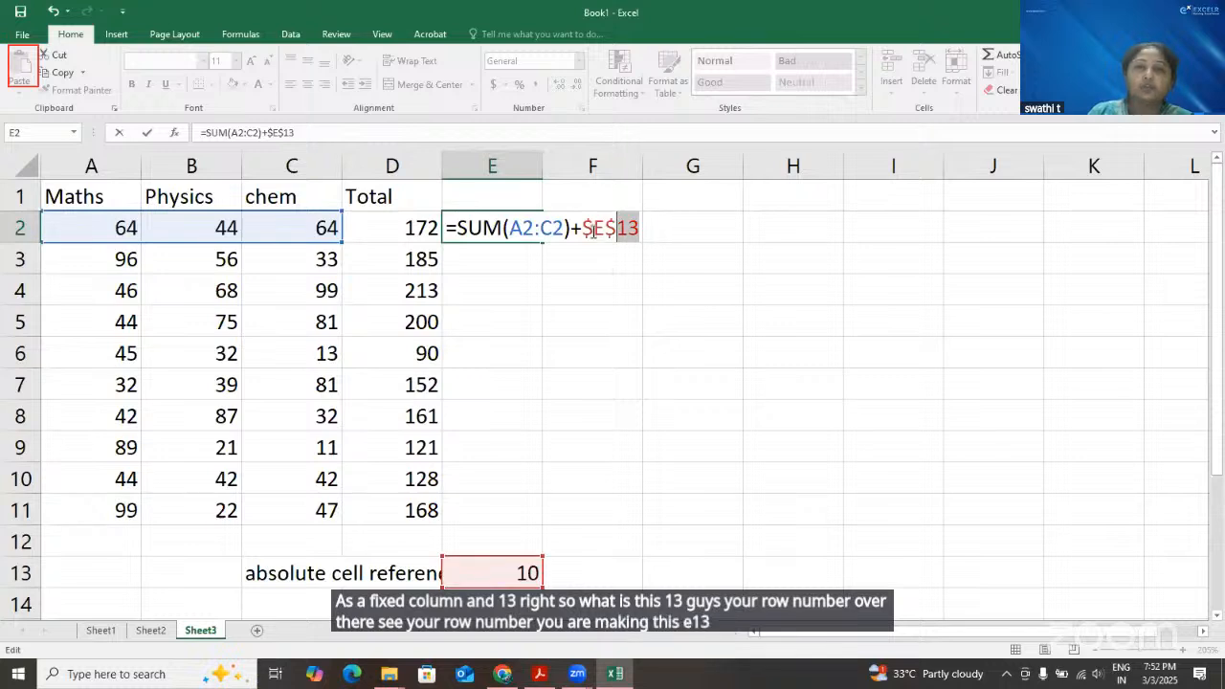
drag(593, 228, 582, 228)
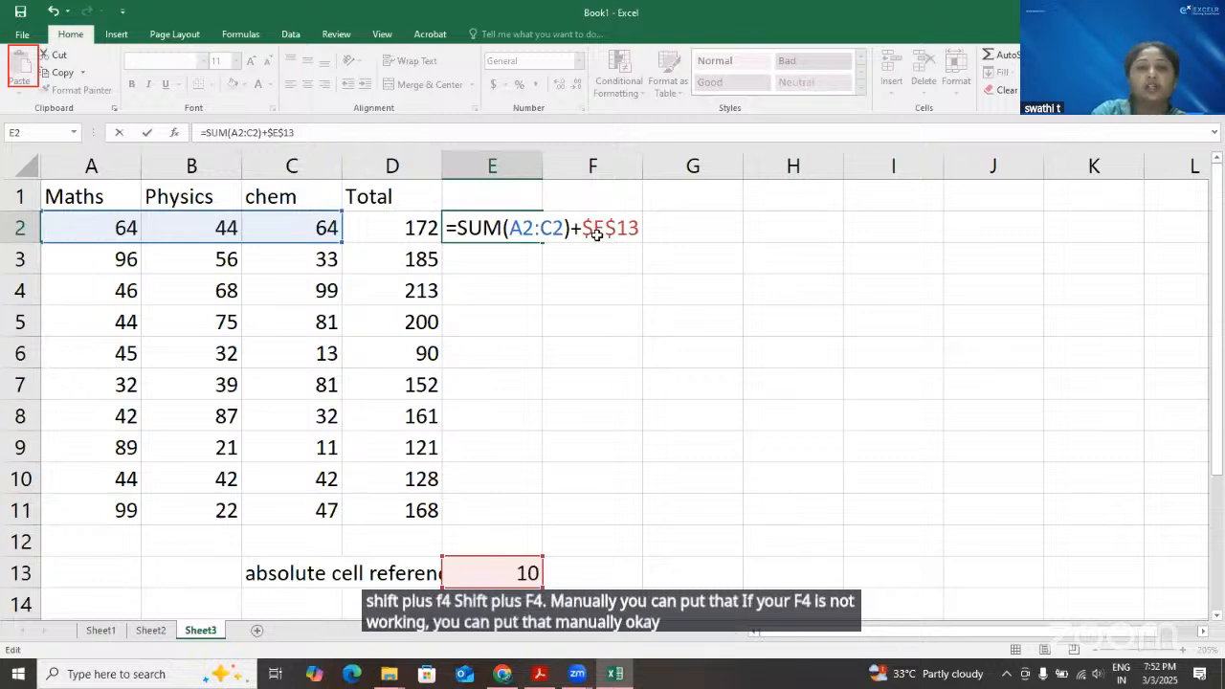
key(Return)
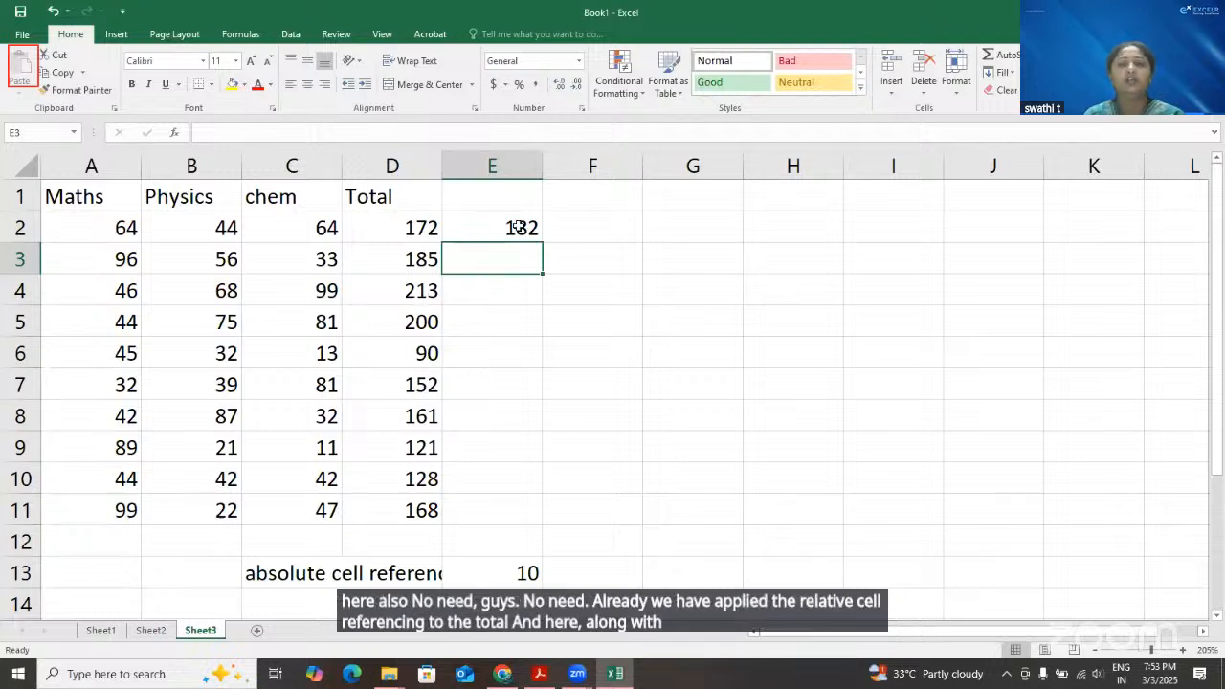
Fill the grace-mark formula from E2 down through E11 and check E3 against the fixed value in E13
key(Up)
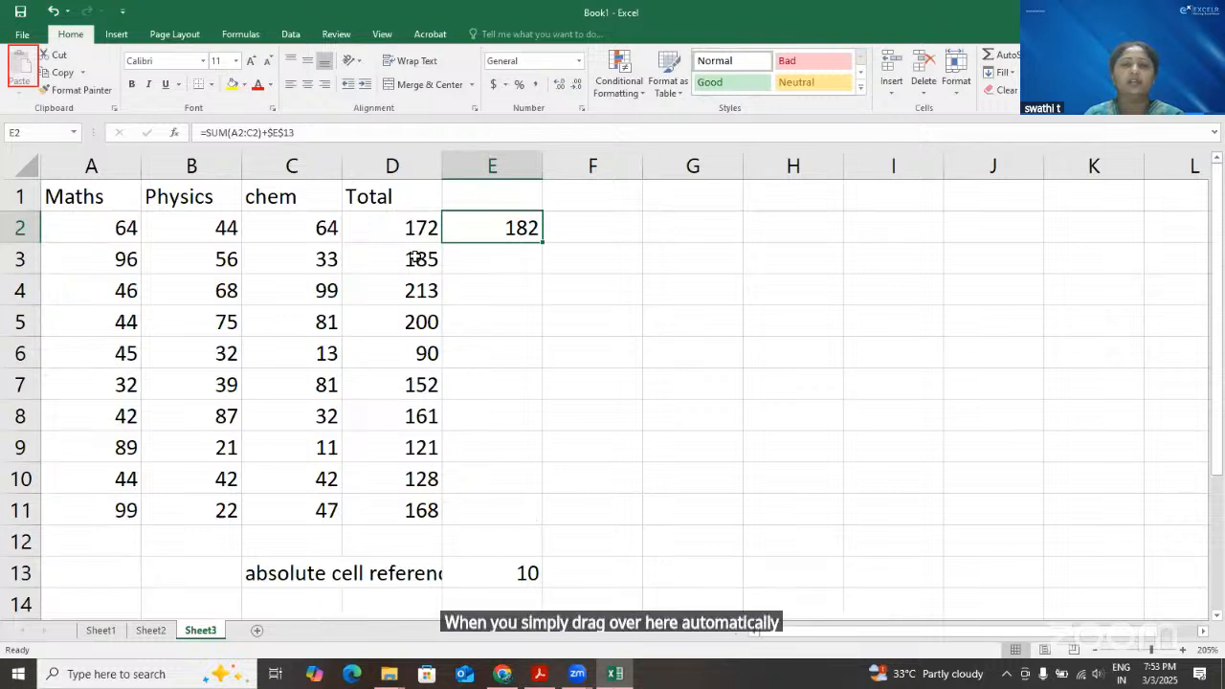
click(521, 268)
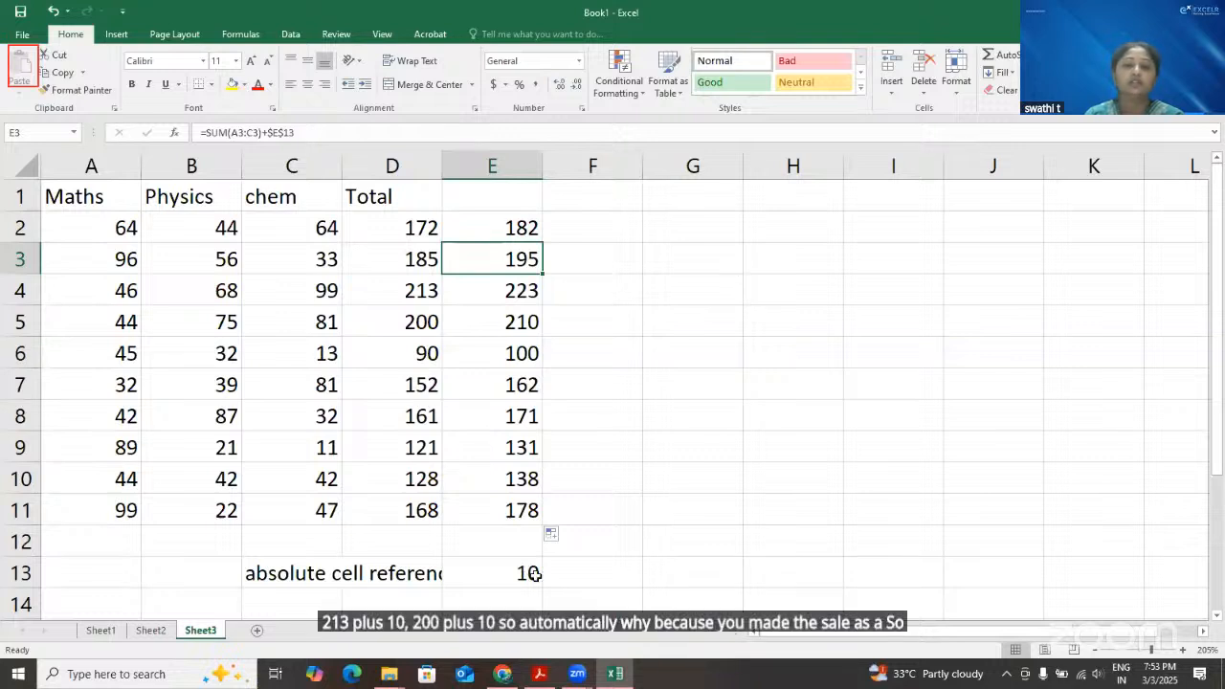
click(489, 573)
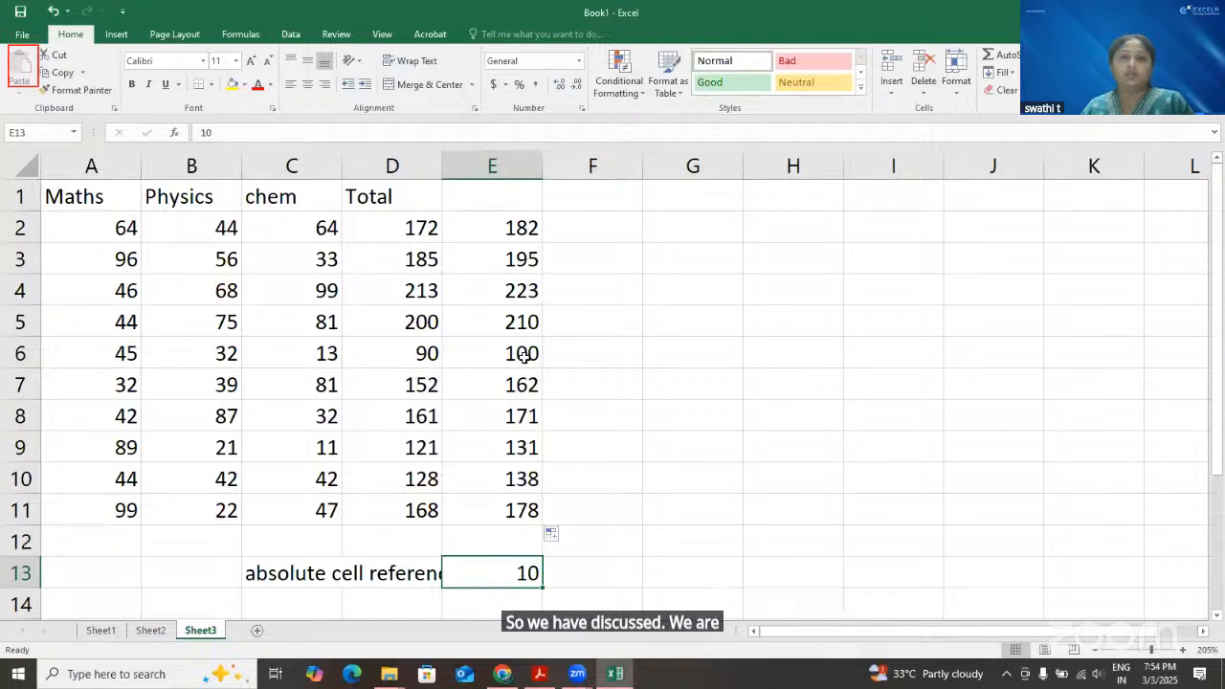
key(Page_Up)
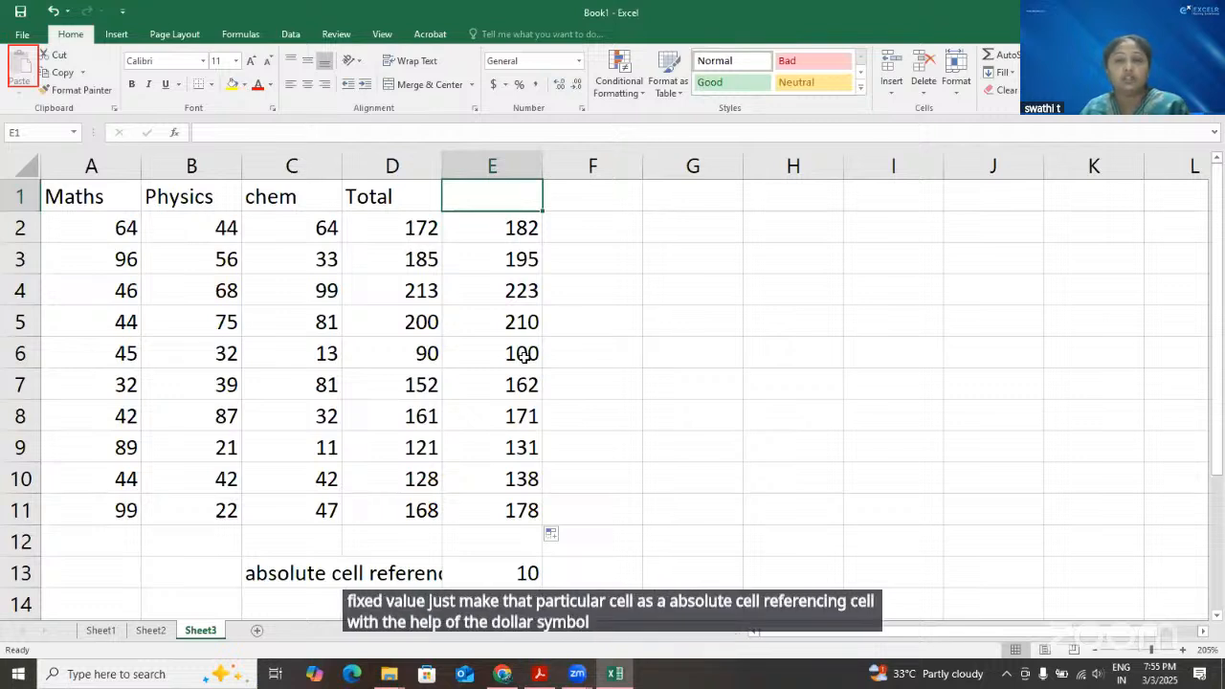
Enter the note F4/$ in F13 beside the grace mark
double_click(603, 579)
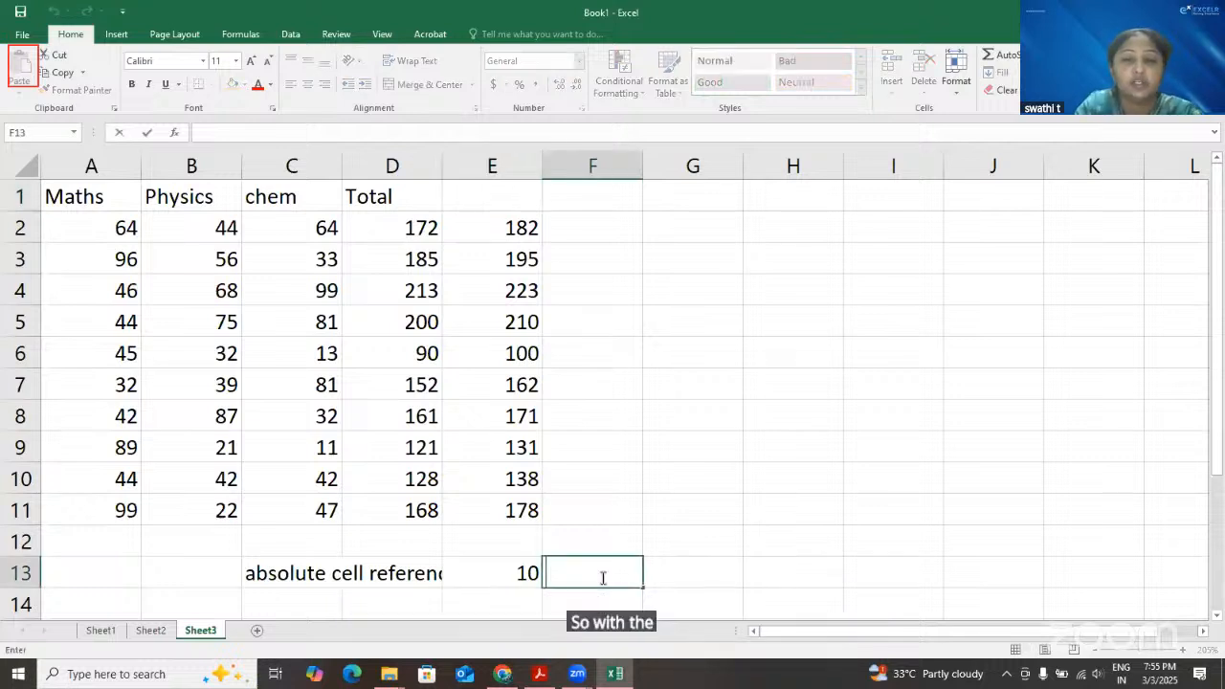
text(F4/)
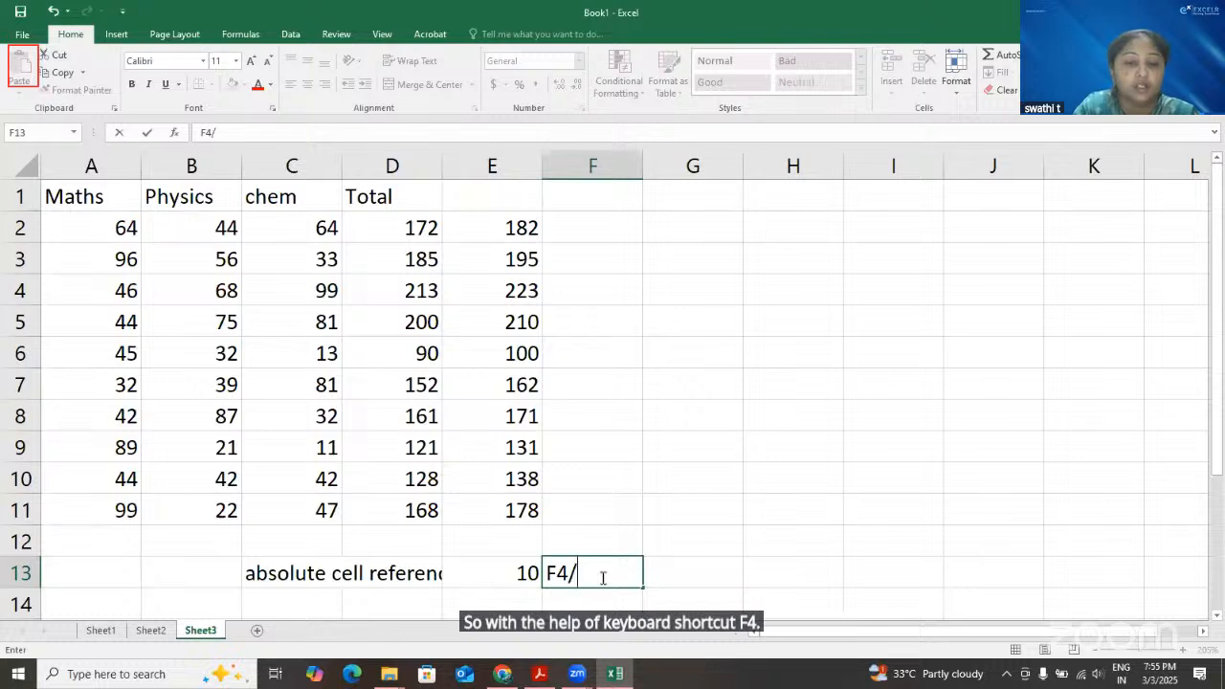
text($)
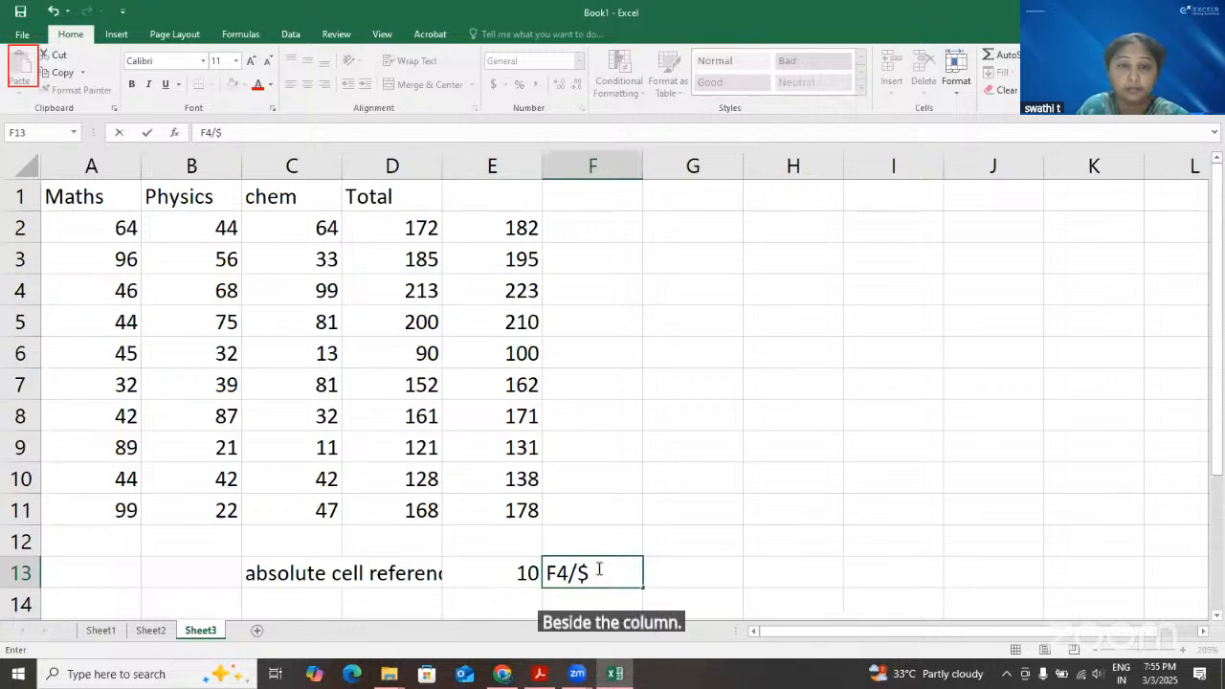
Examine the absolute reference $E$13 inside the formula in E2, leaving the formula as it is
double_click(515, 228)
drag(586, 228, 618, 226)
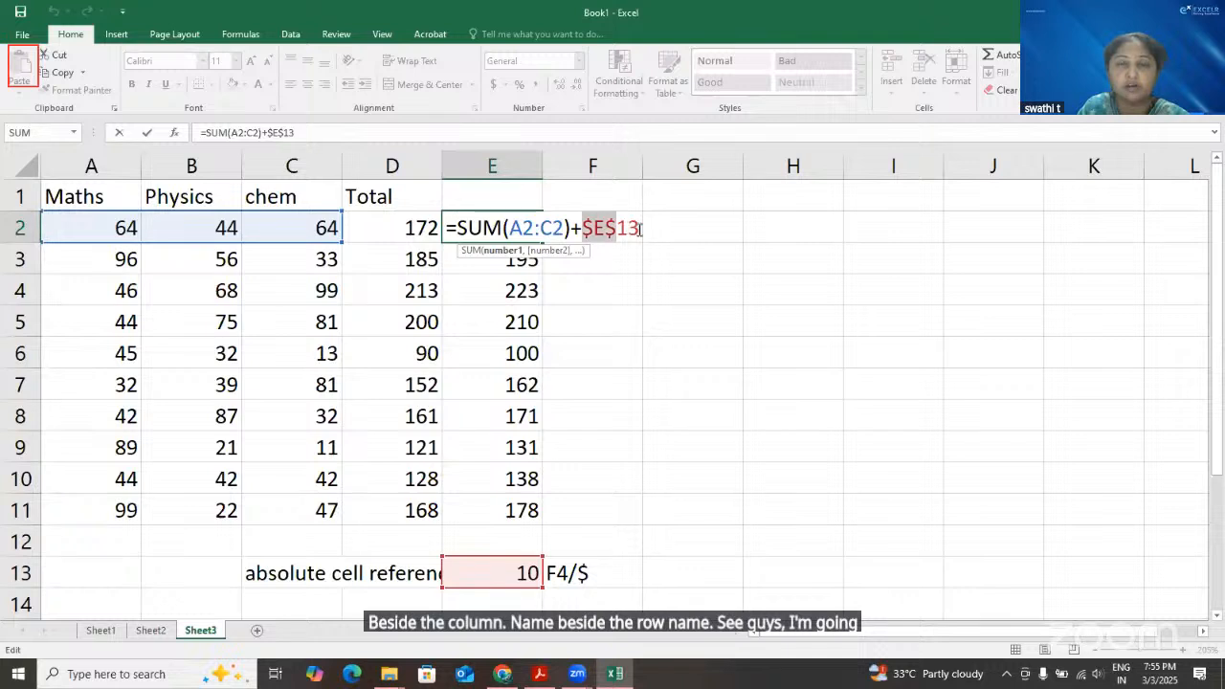
key(shift+Right)
key(shift+Right)
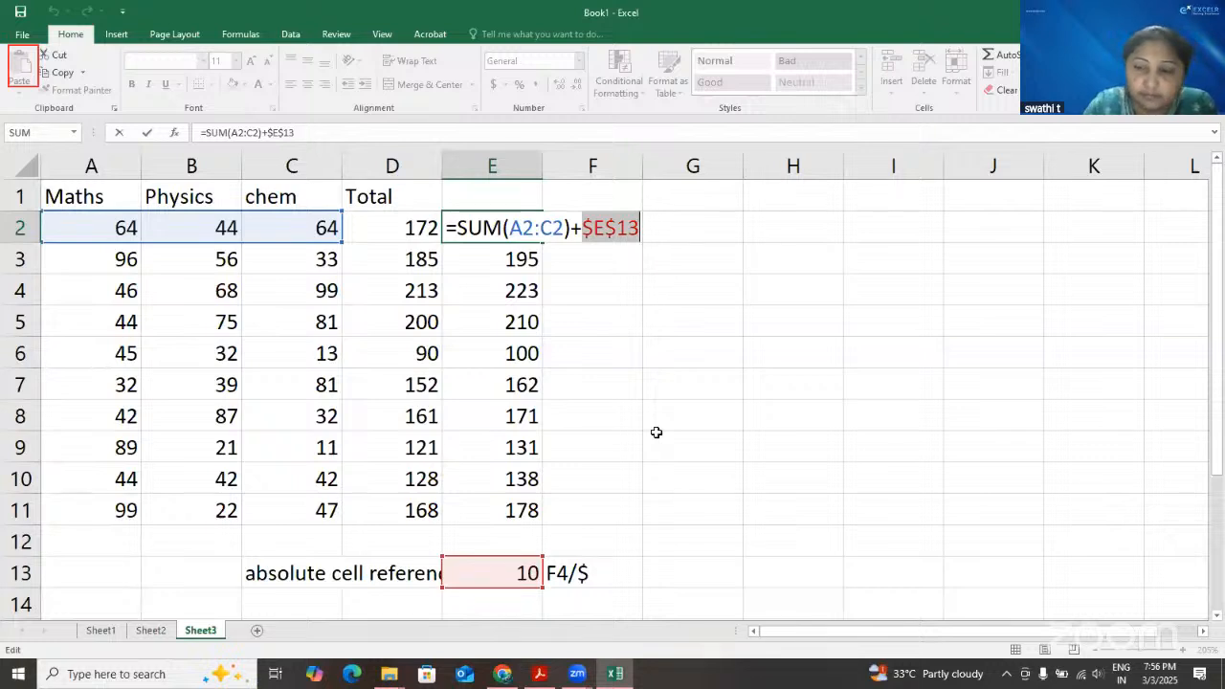
key(Return)
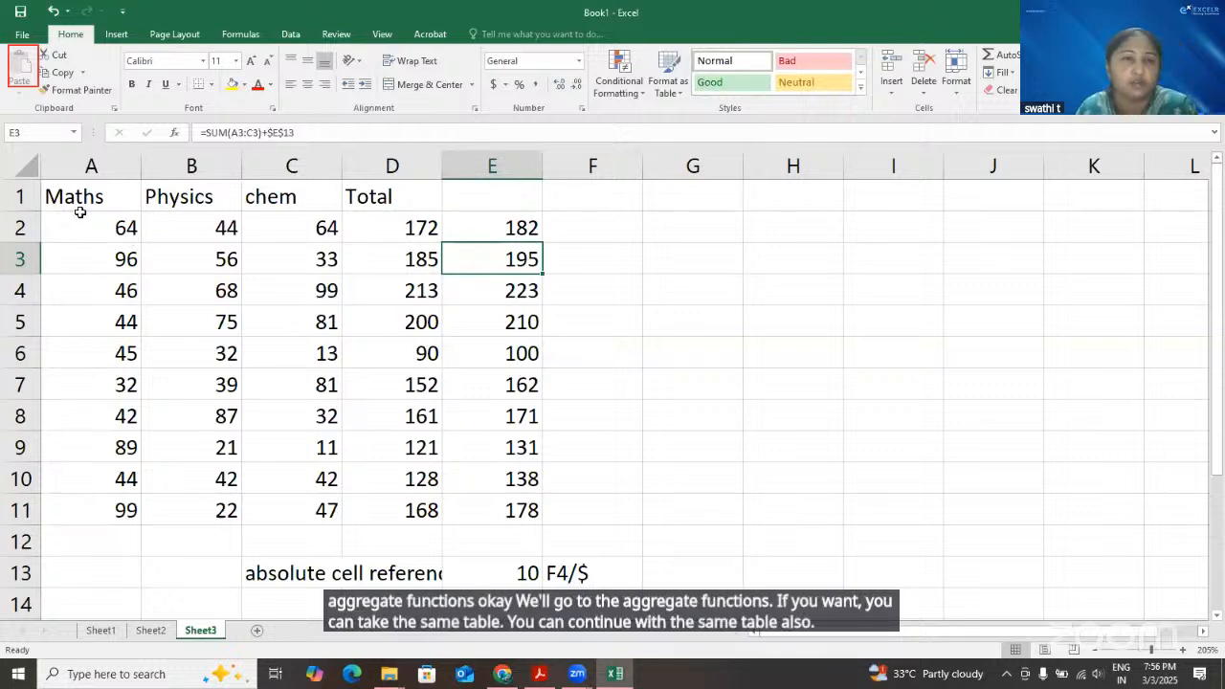
Copy the Maths, Physics and chem marks in A1:C11 to A1 of a new worksheet and select D2
drag(91, 197, 324, 514)
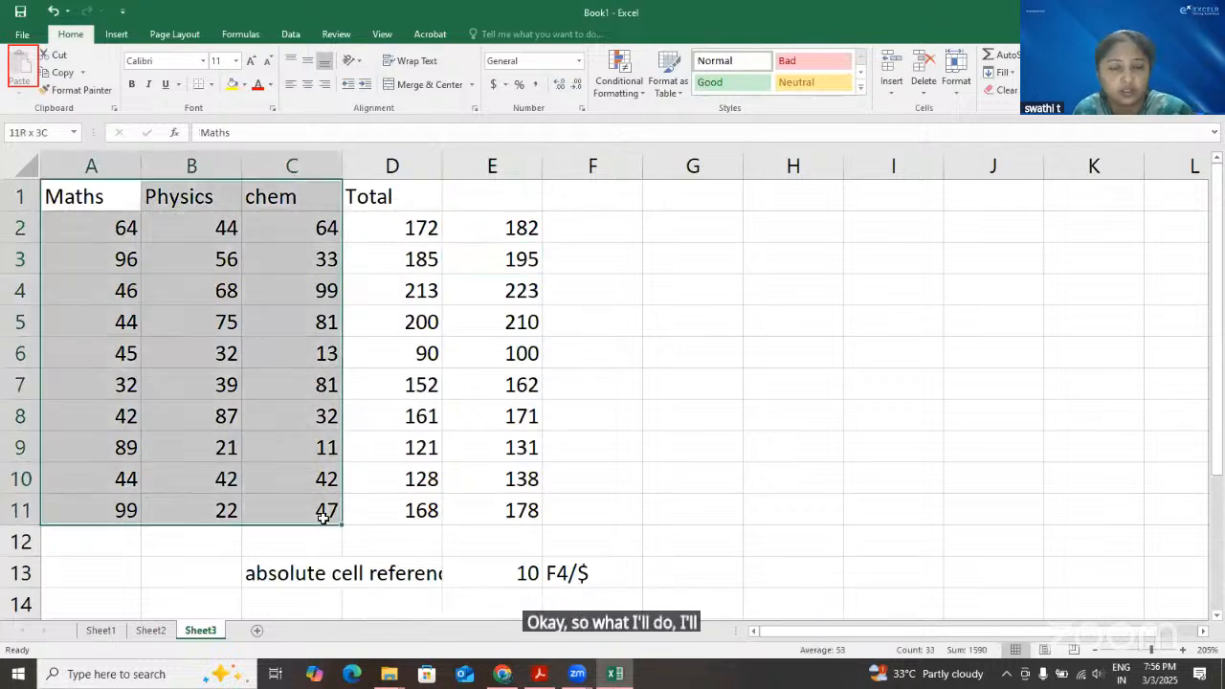
key(ctrl+c)
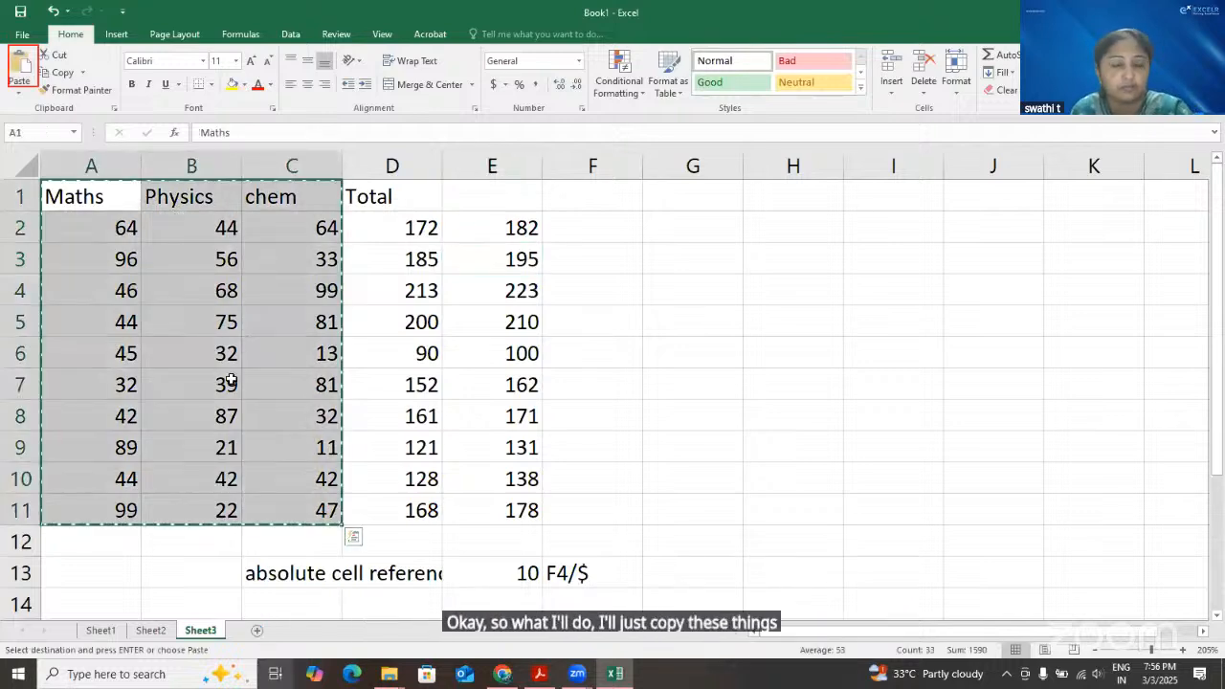
key(shift+F11)
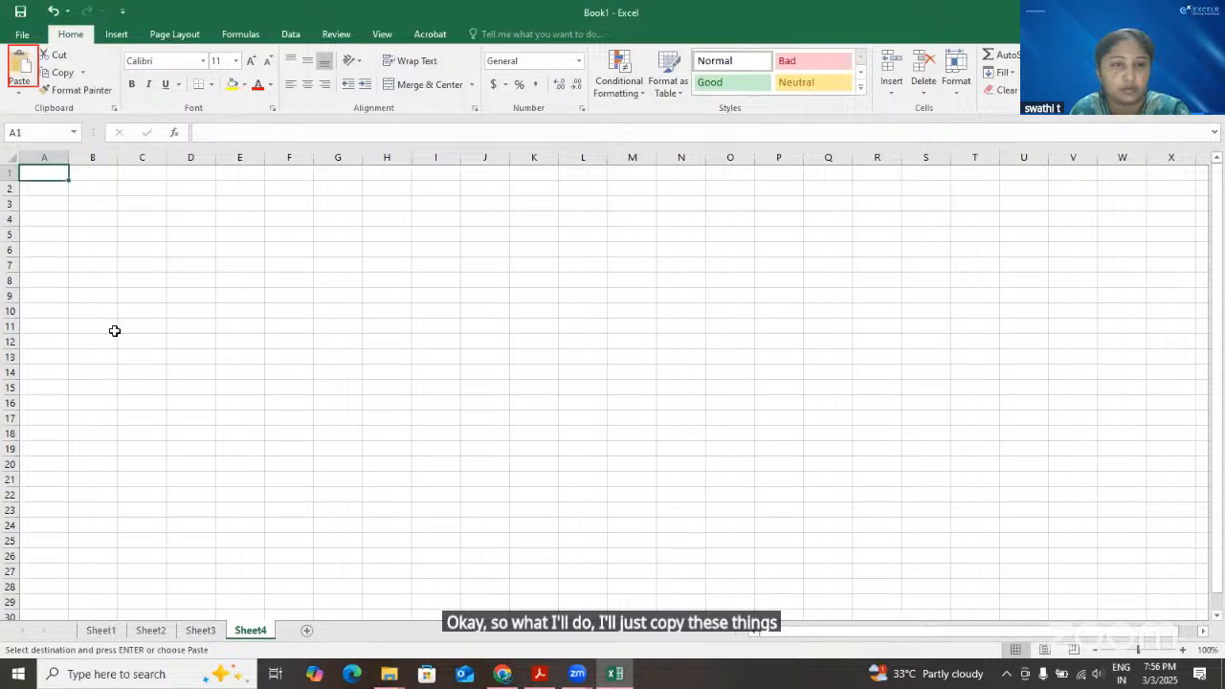
ctrl+scroll(114, 330, up, 4)
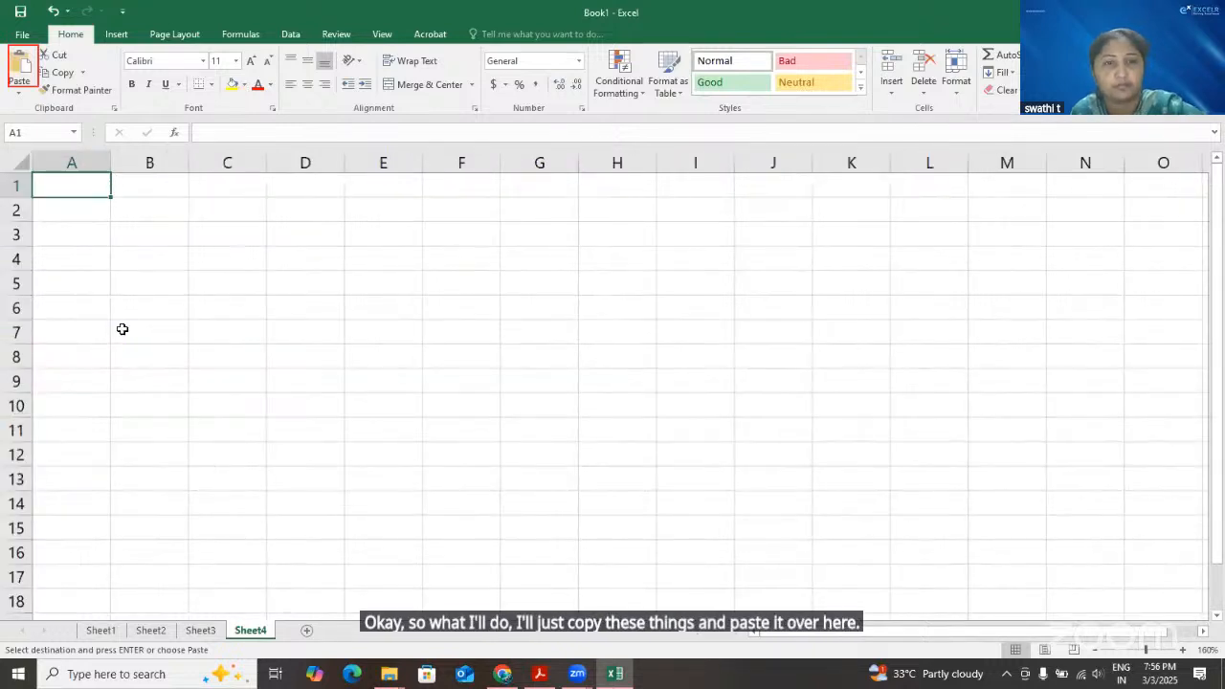
key(ctrl+v)
ctrl+scroll(114, 330, up, 1)
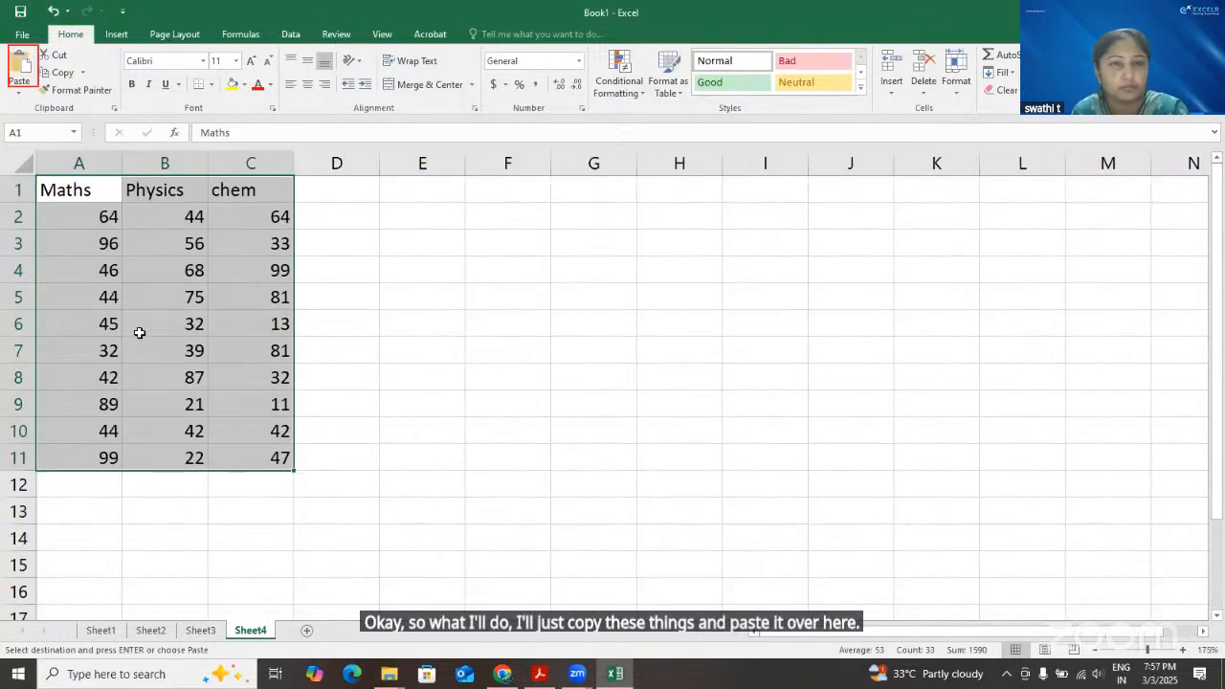
ctrl+scroll(412, 261, up, 3)
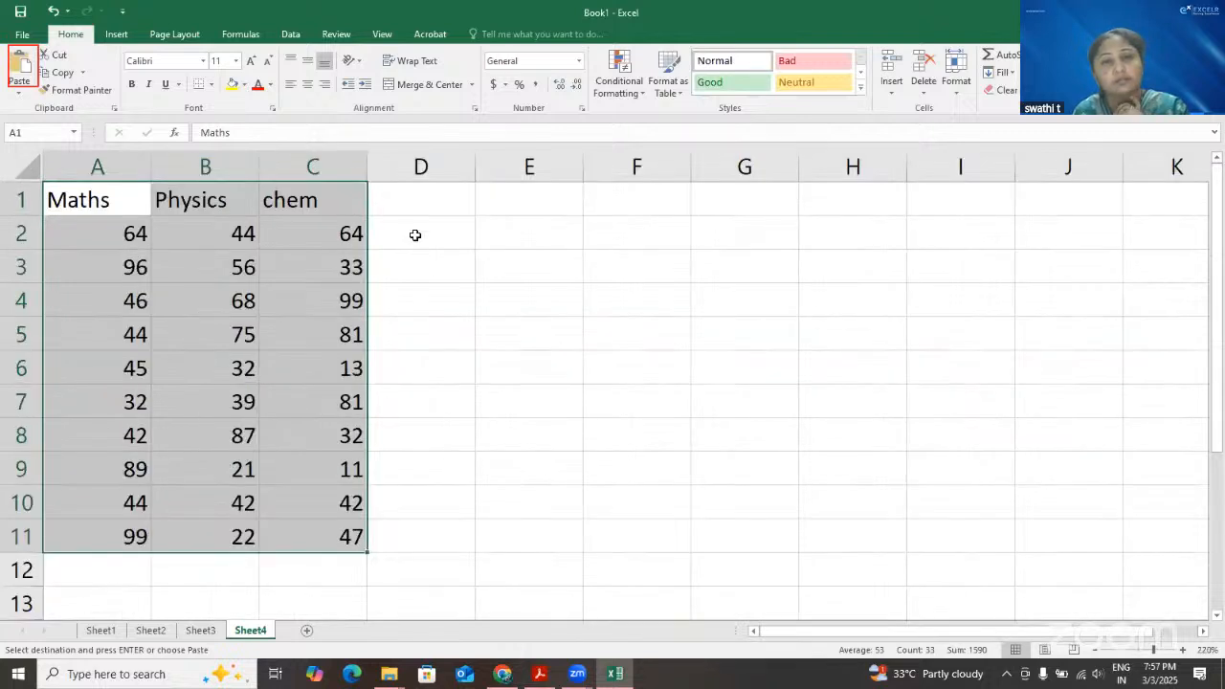
click(416, 236)
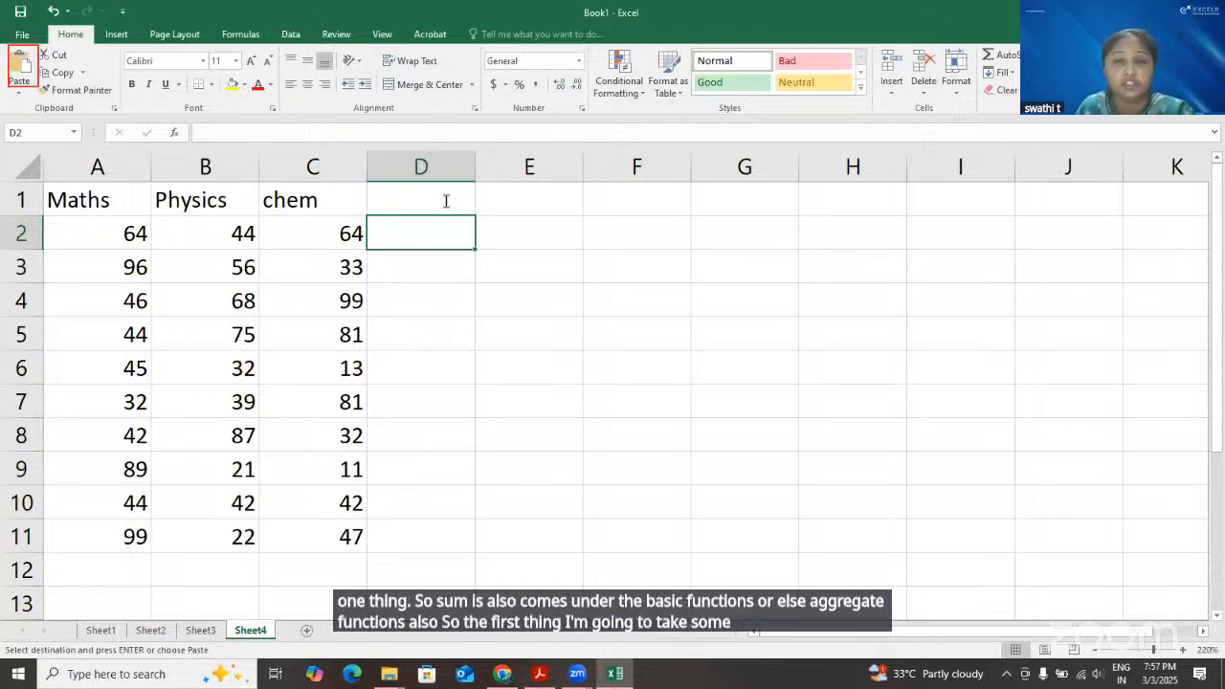
click(549, 674)
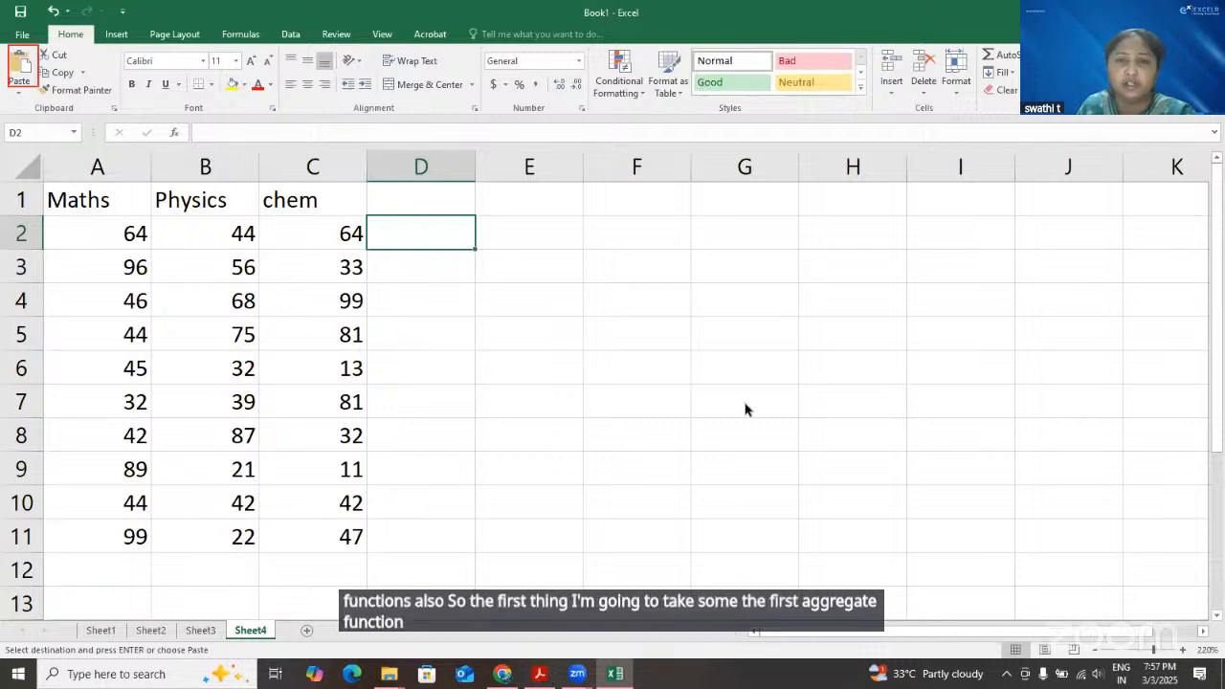
Check the Basic Formulas and Functions topics in the Excel syllabus PDF, and switch back to the Excel workbook
scroll(744, 403, up, 2)
scroll(747, 410, up, 1)
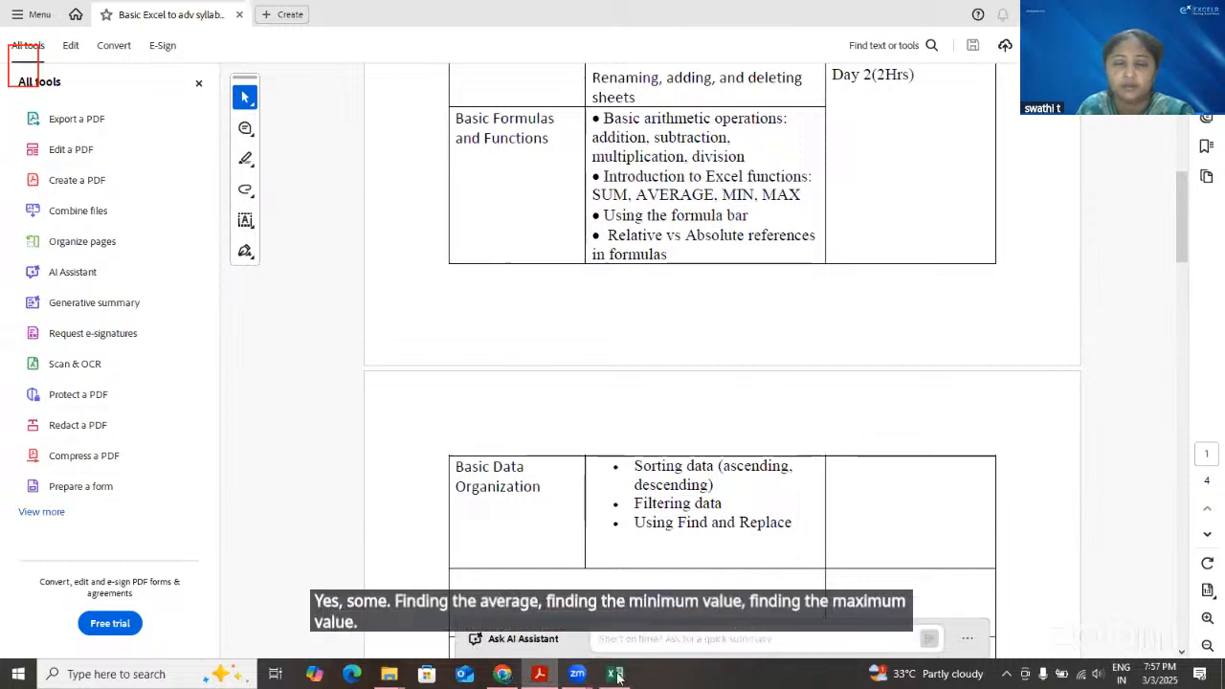
key(alt+Tab)
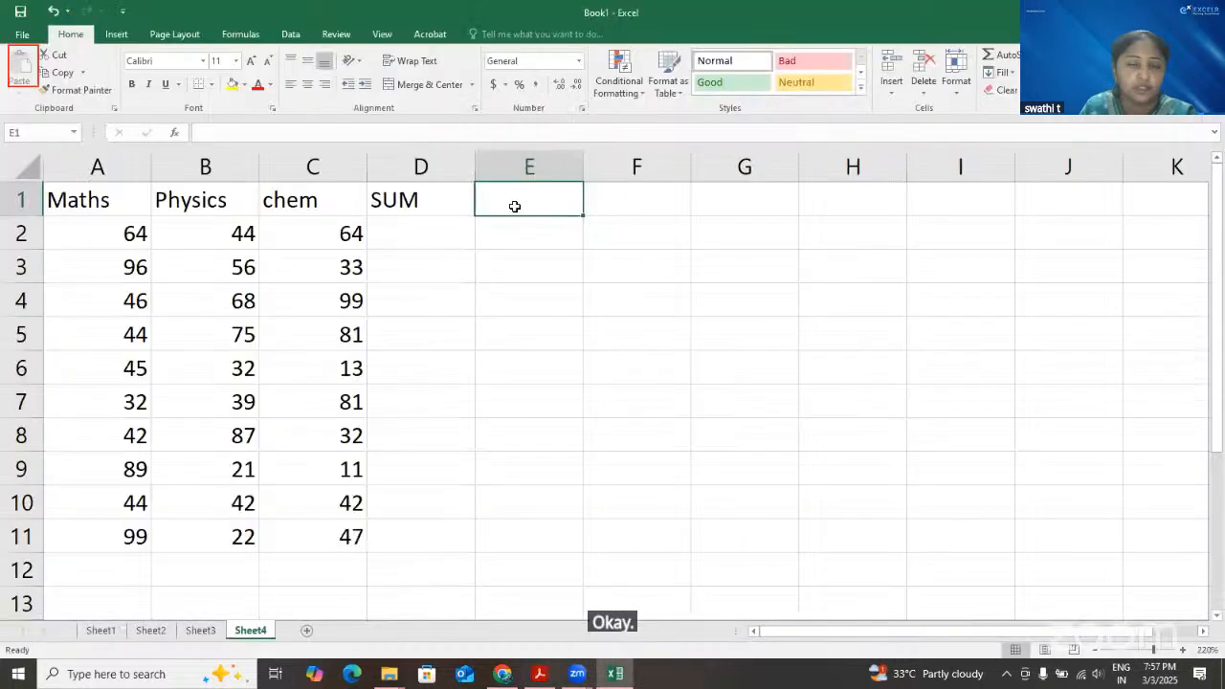
Add the column headings SUM, Average, min, max and count in D1 through H1
text(Av)
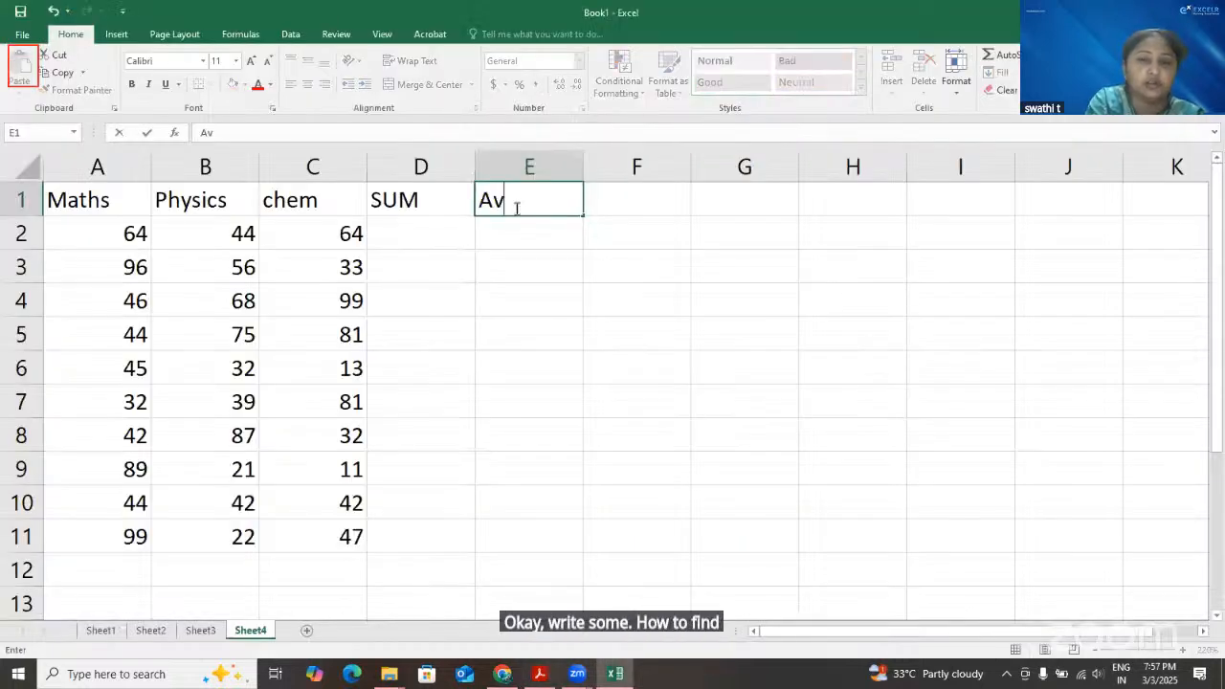
text(erage)
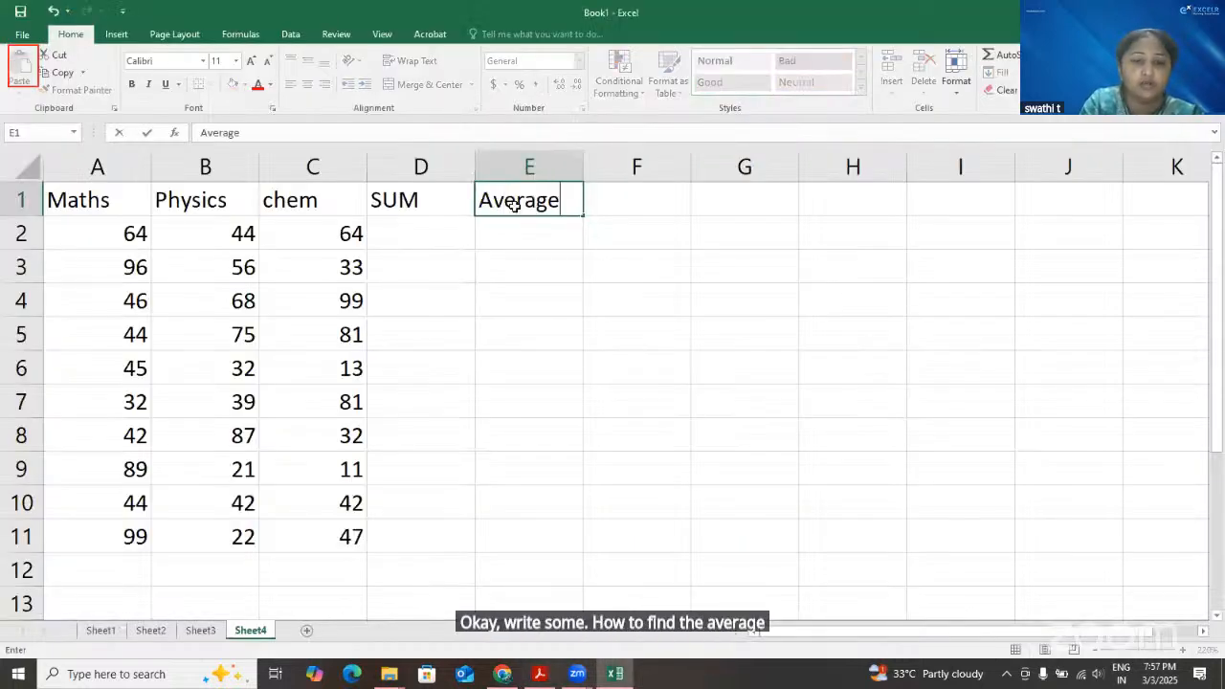
key(Tab)
text(min)
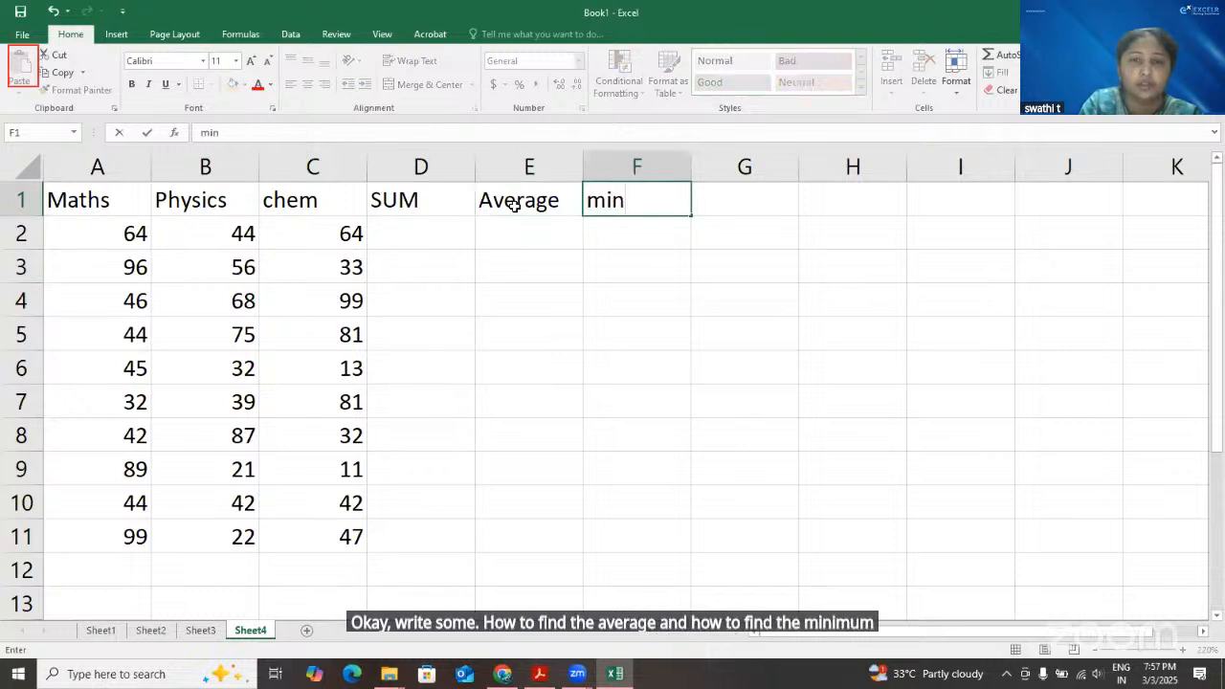
key(Tab)
text(max)
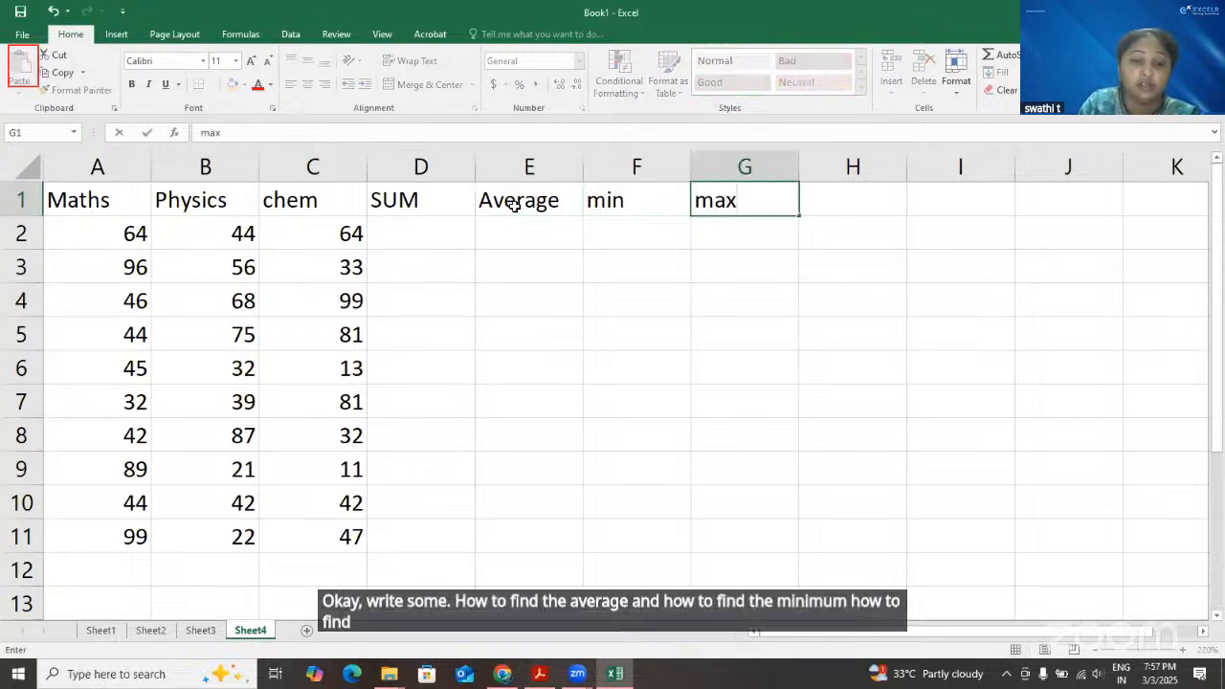
key(Tab)
text(coun)
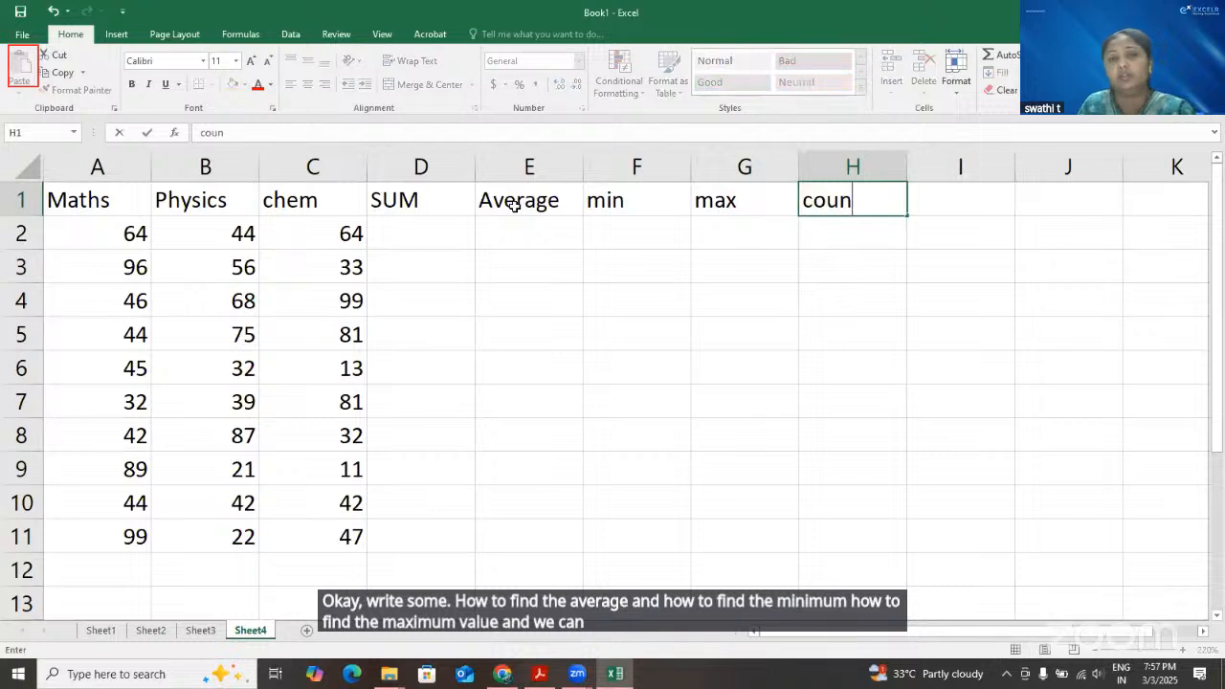
text(t)
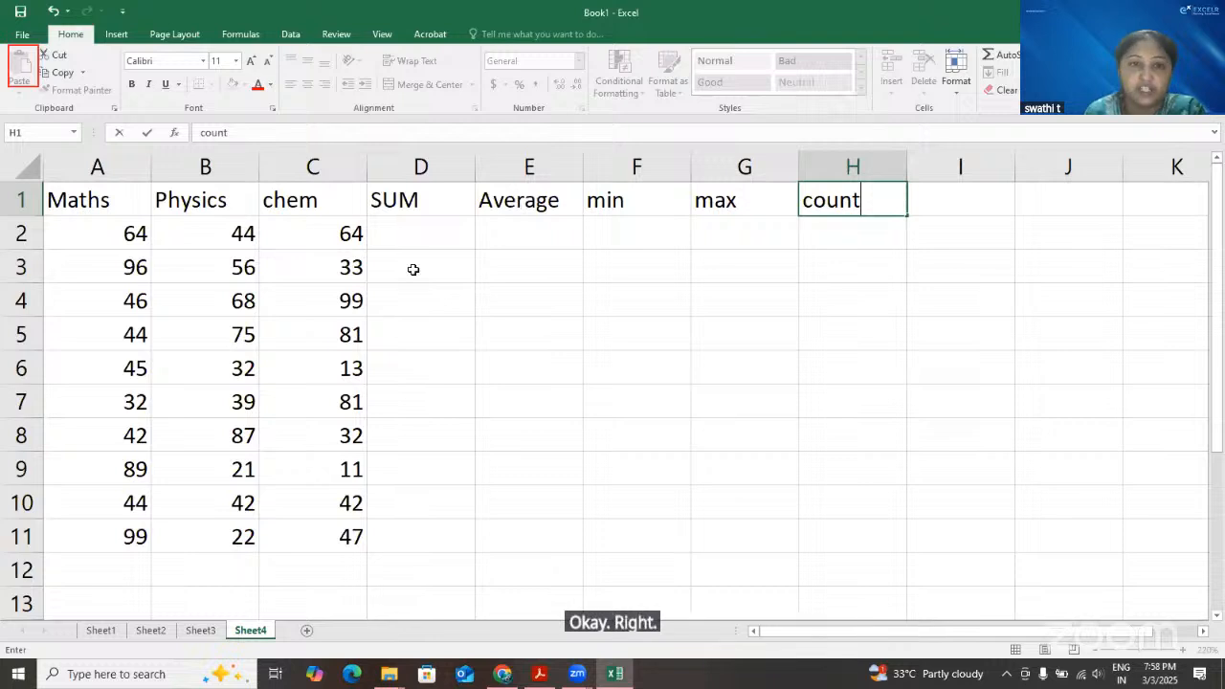
Total A2:C2 in D2 with the SUM function and fill the formula down through D11
click(430, 235)
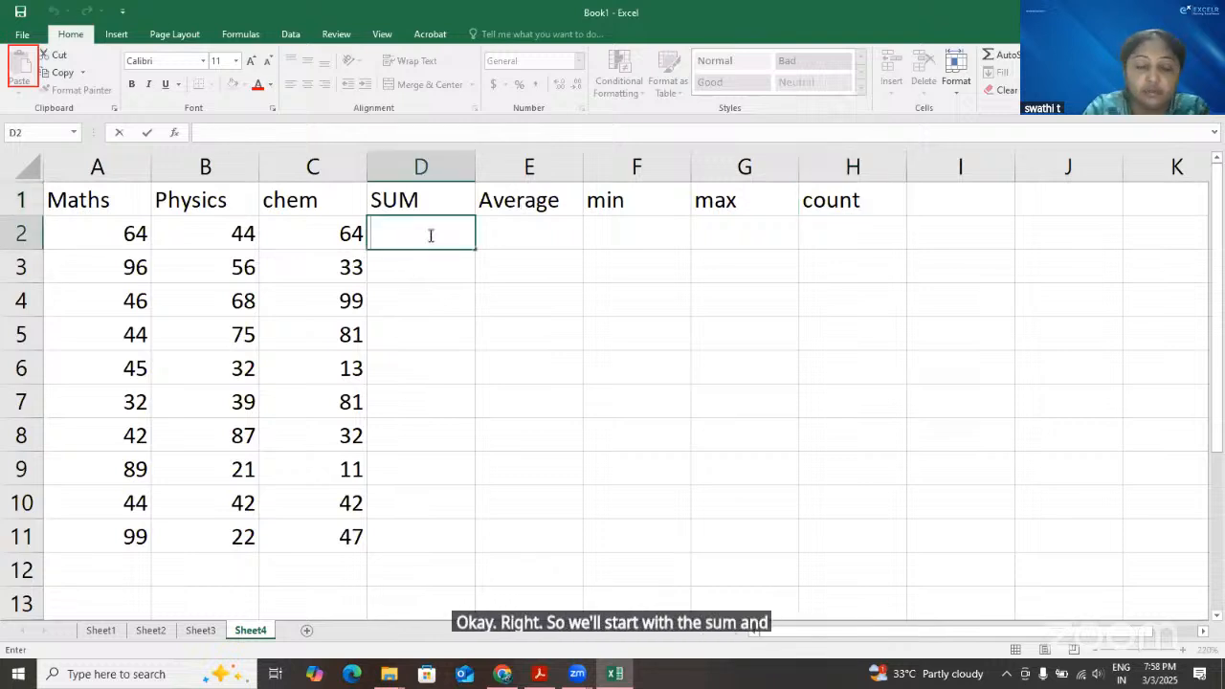
text(=su)
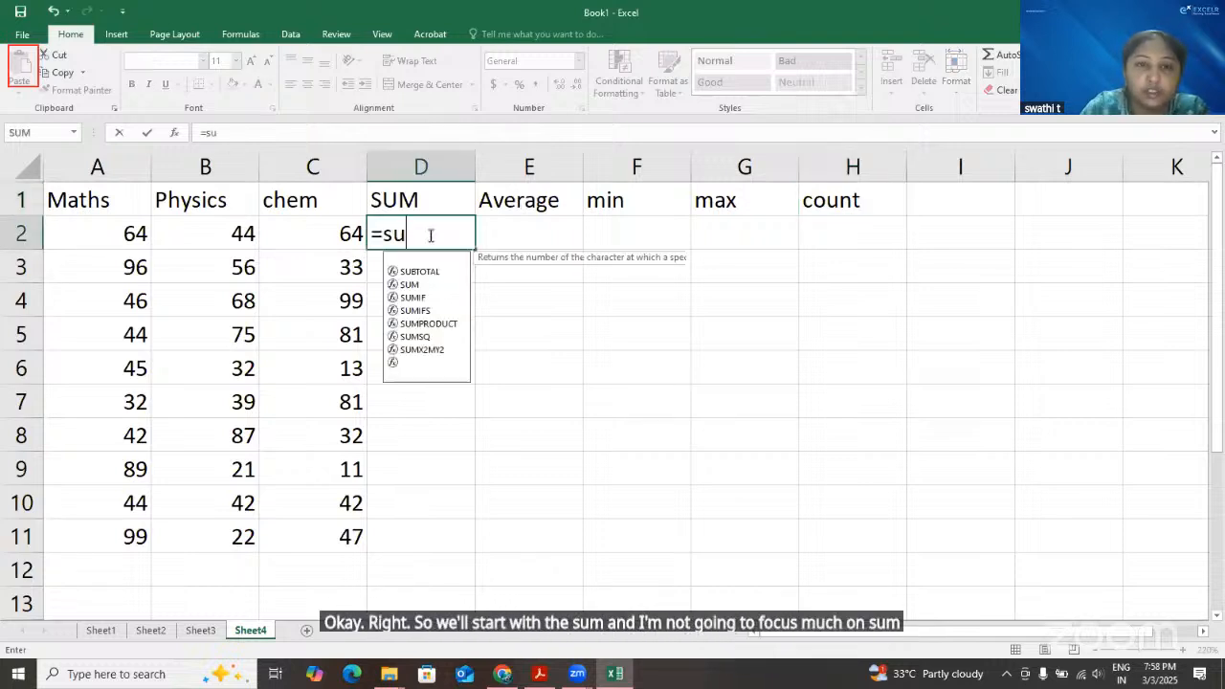
double_click(410, 284)
click(115, 237)
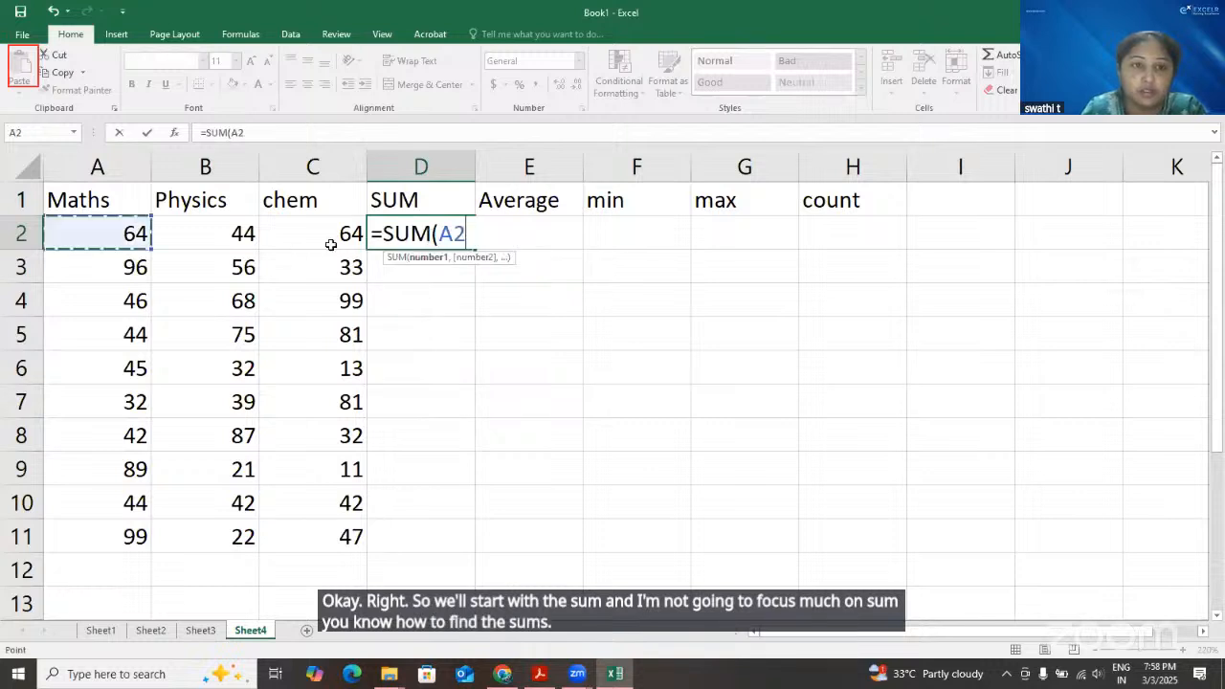
drag(333, 252, 330, 244)
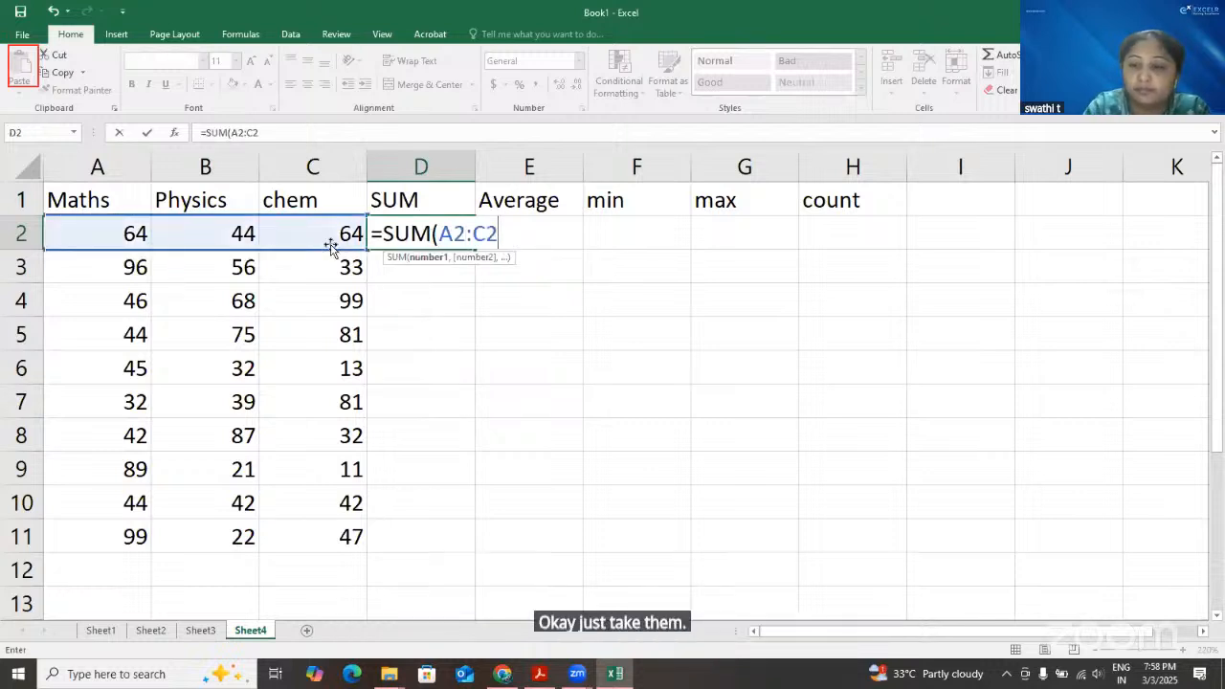
key(Return)
click(468, 236)
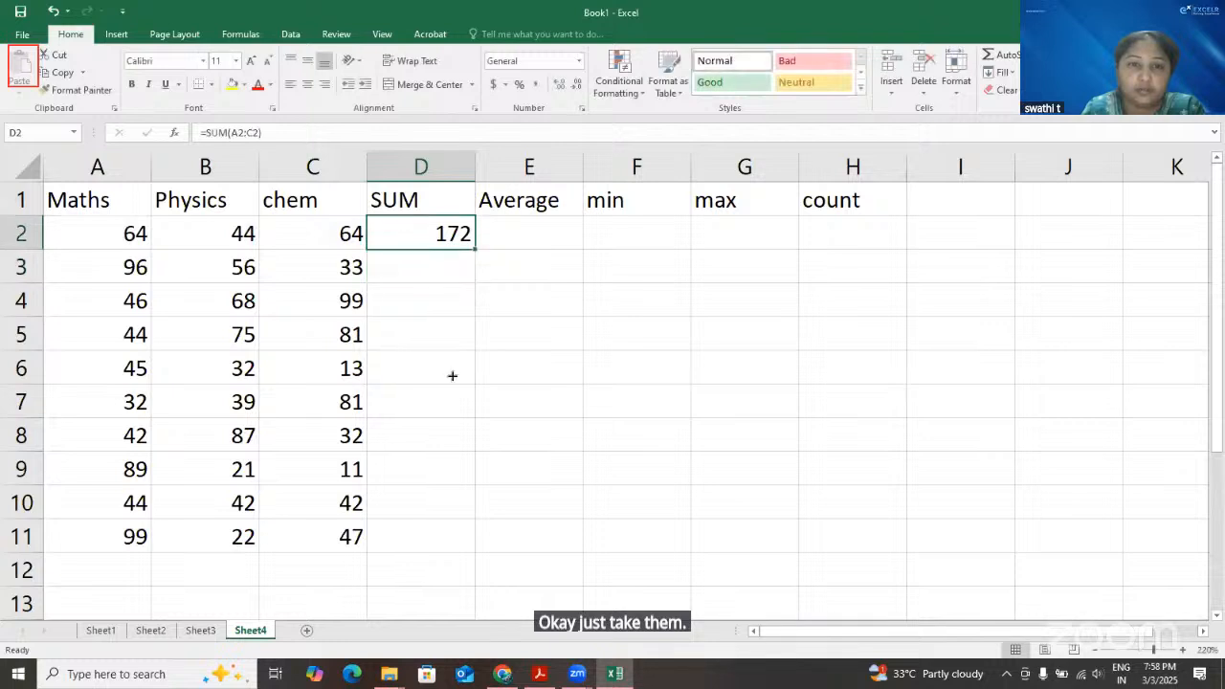
drag(452, 523, 449, 547)
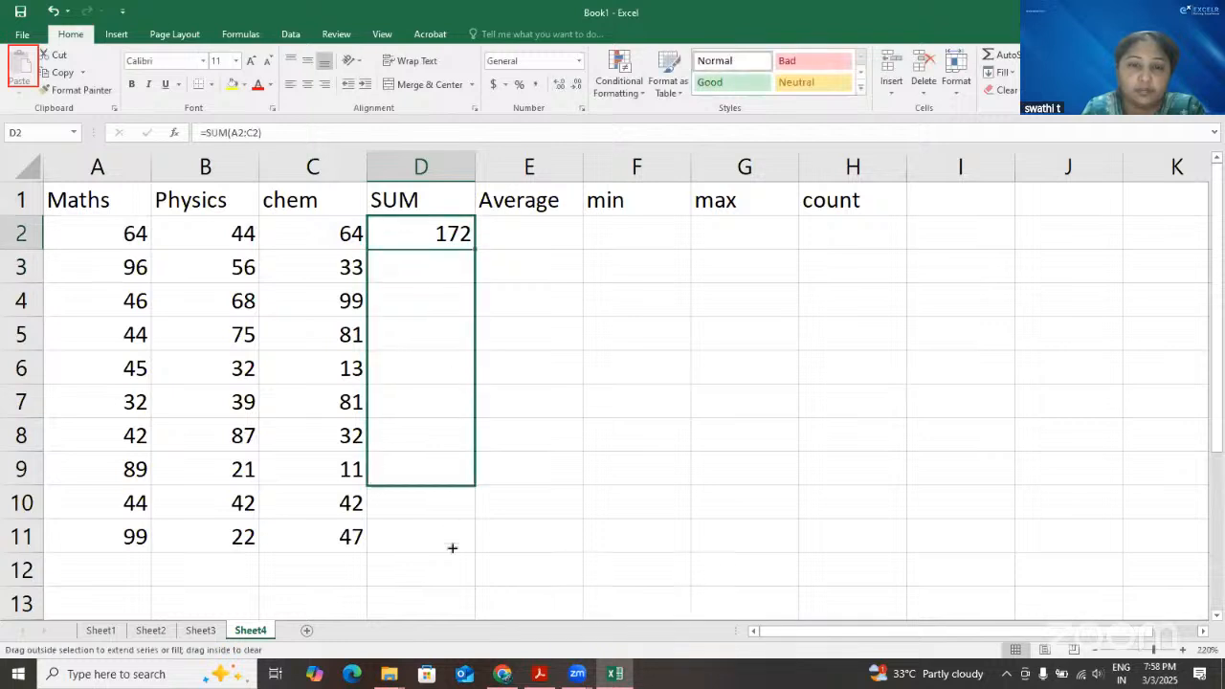
Calculate the average of A2:C2 in E2 with the AVERAGE function
click(553, 229)
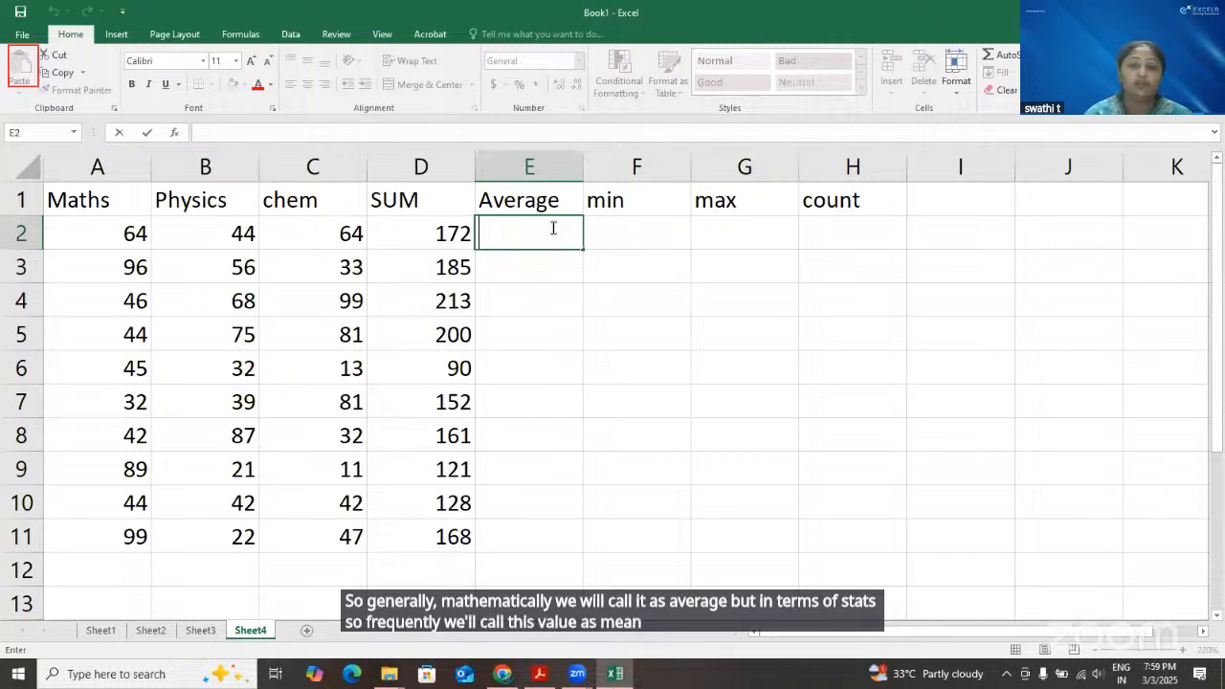
text(=)
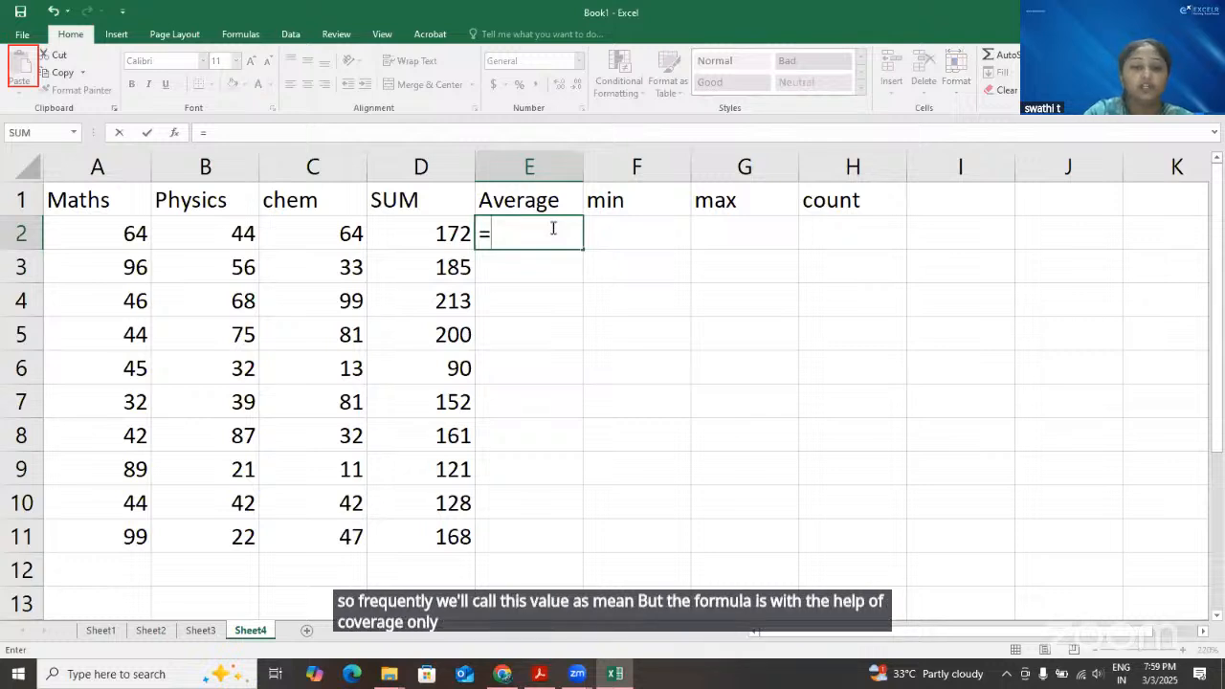
text(a)
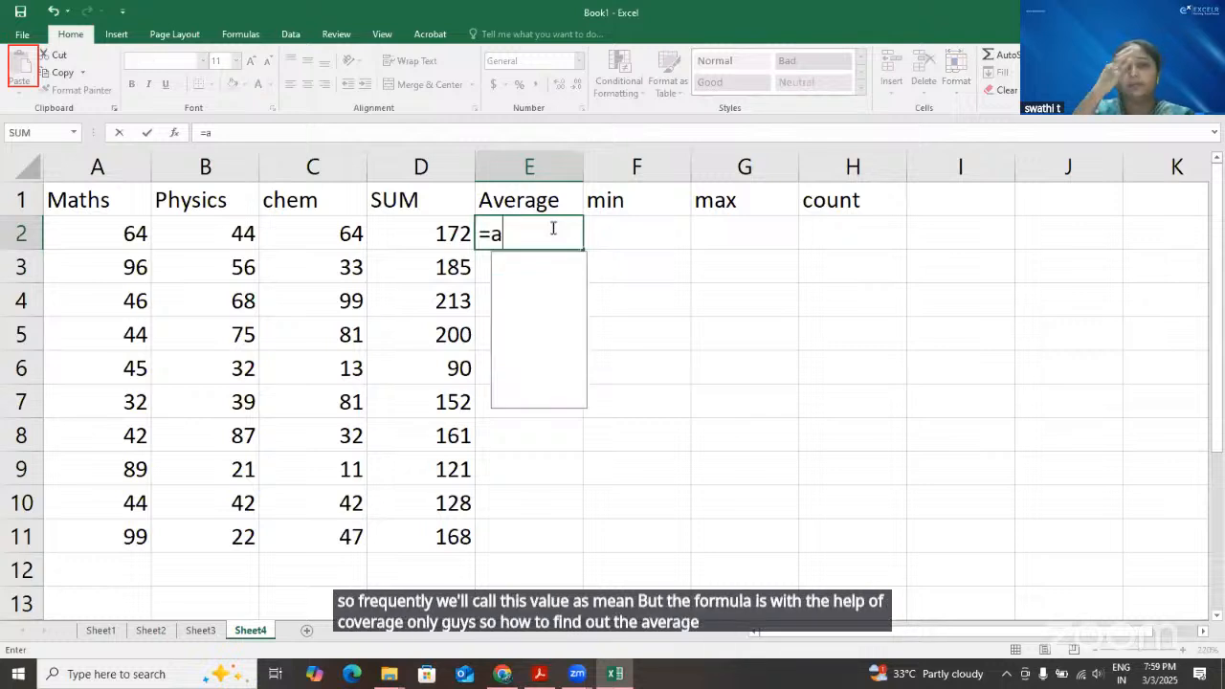
text(ve)
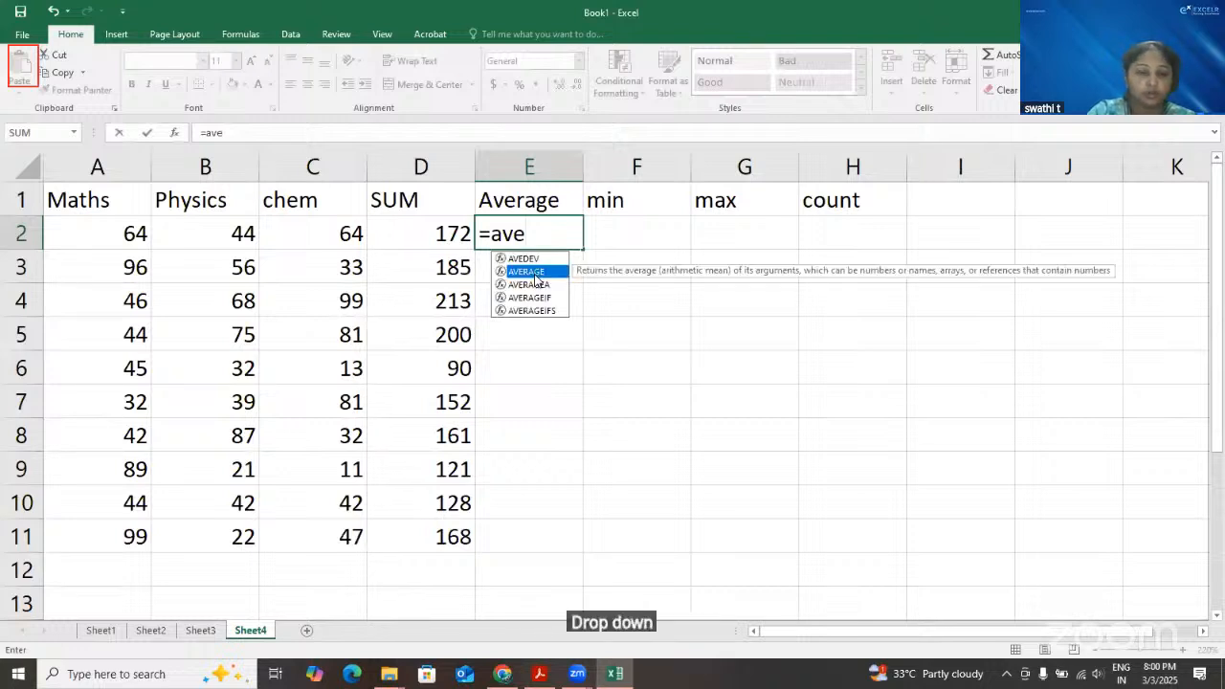
key(Down)
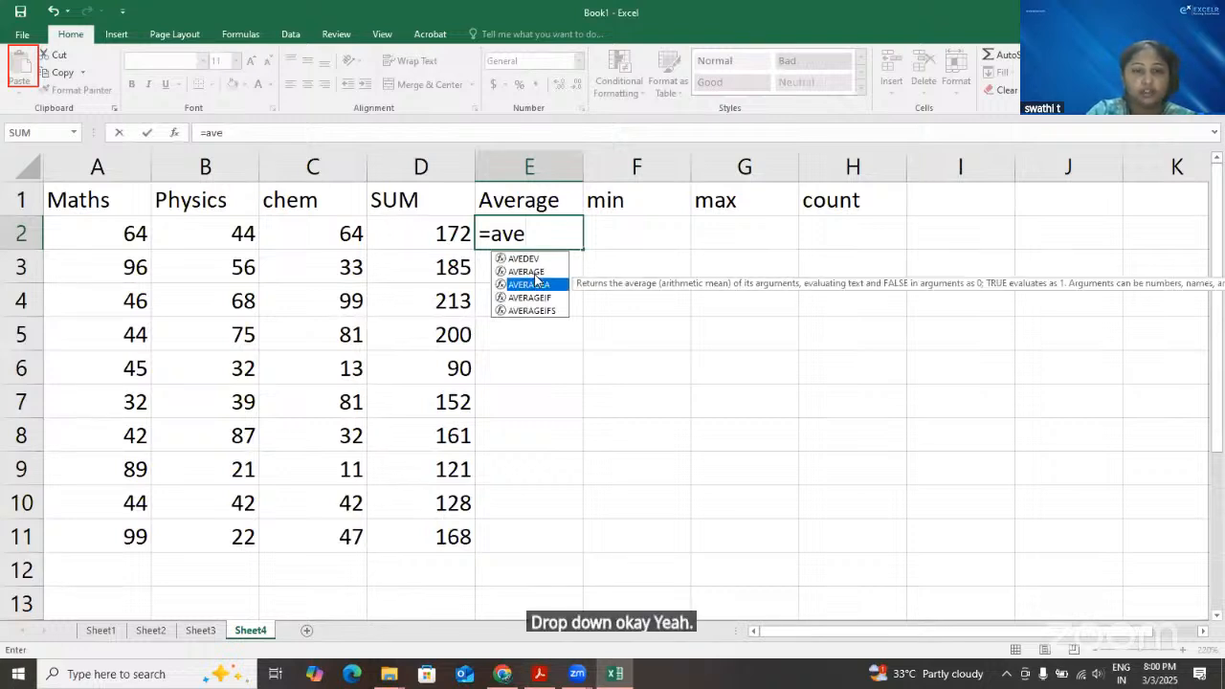
key(Up)
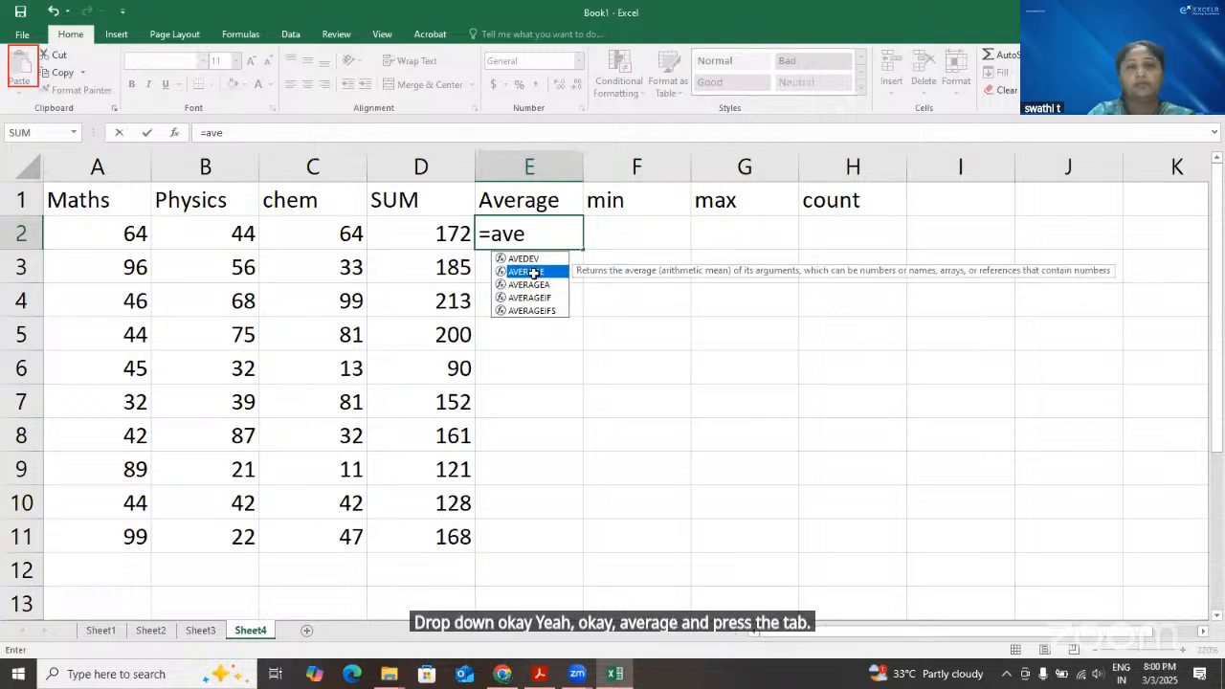
key(Tab)
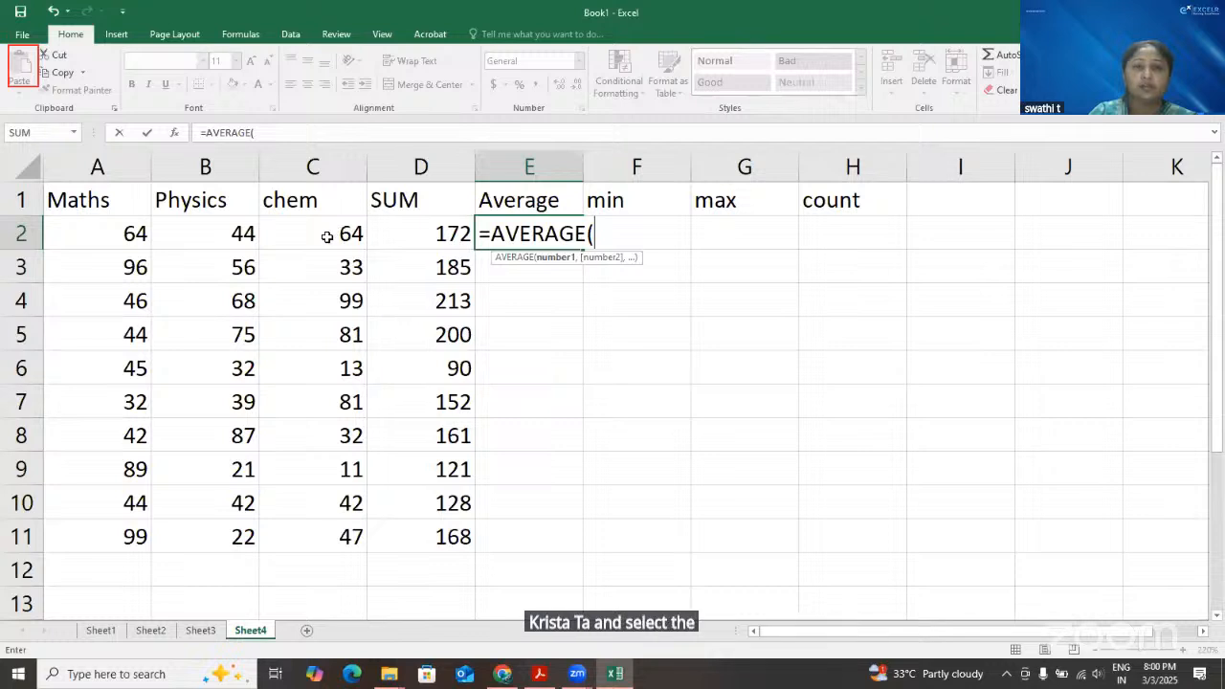
drag(96, 233, 327, 236)
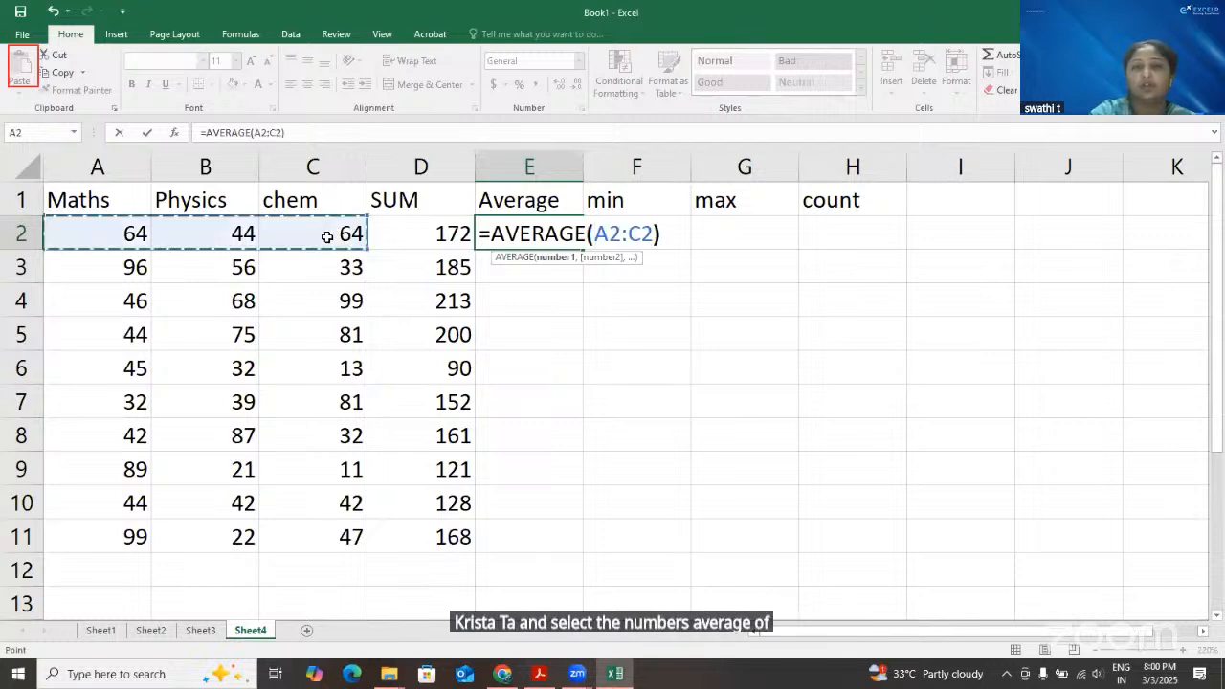
text())
key(Return)
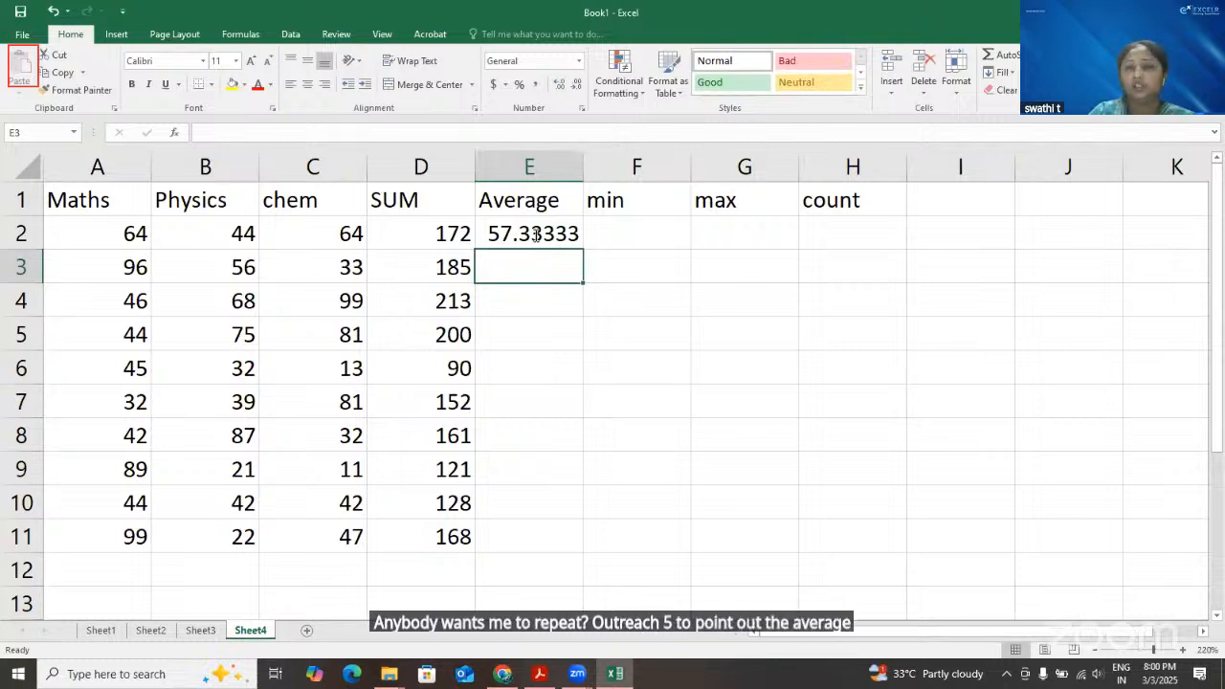
Replace the contents of E2 with a freshly entered formula, =AVERAGE(A2:C2)
click(536, 235)
text(=)
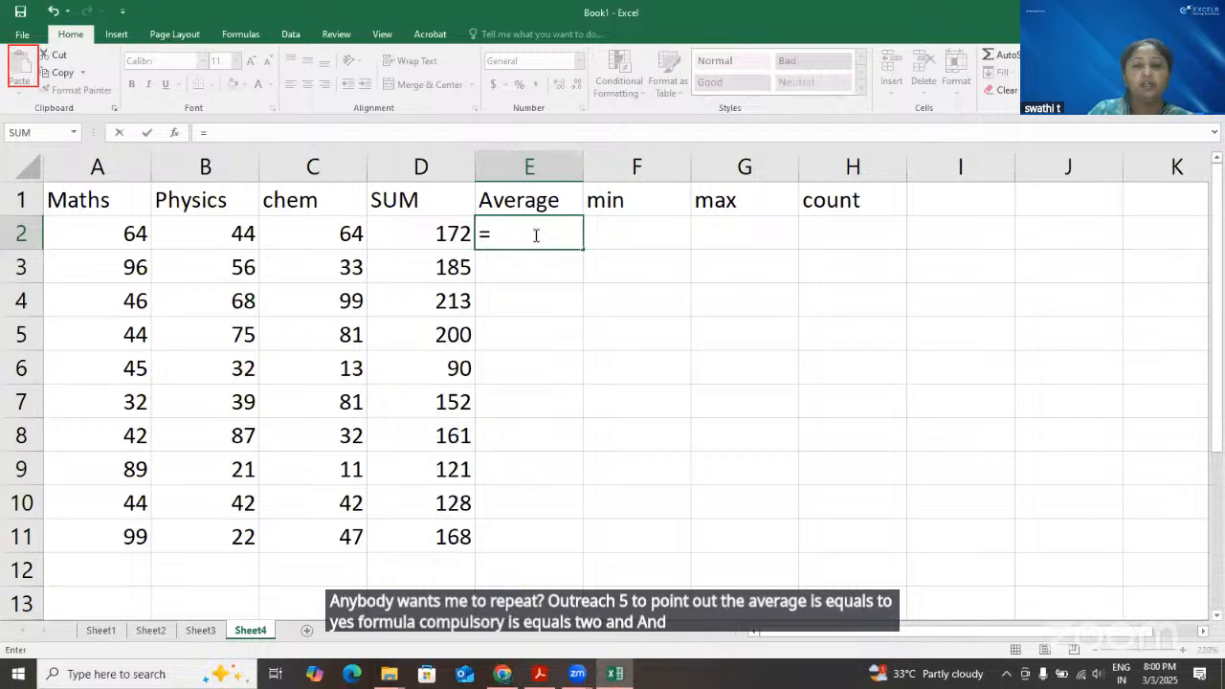
click(240, 228)
click(316, 233)
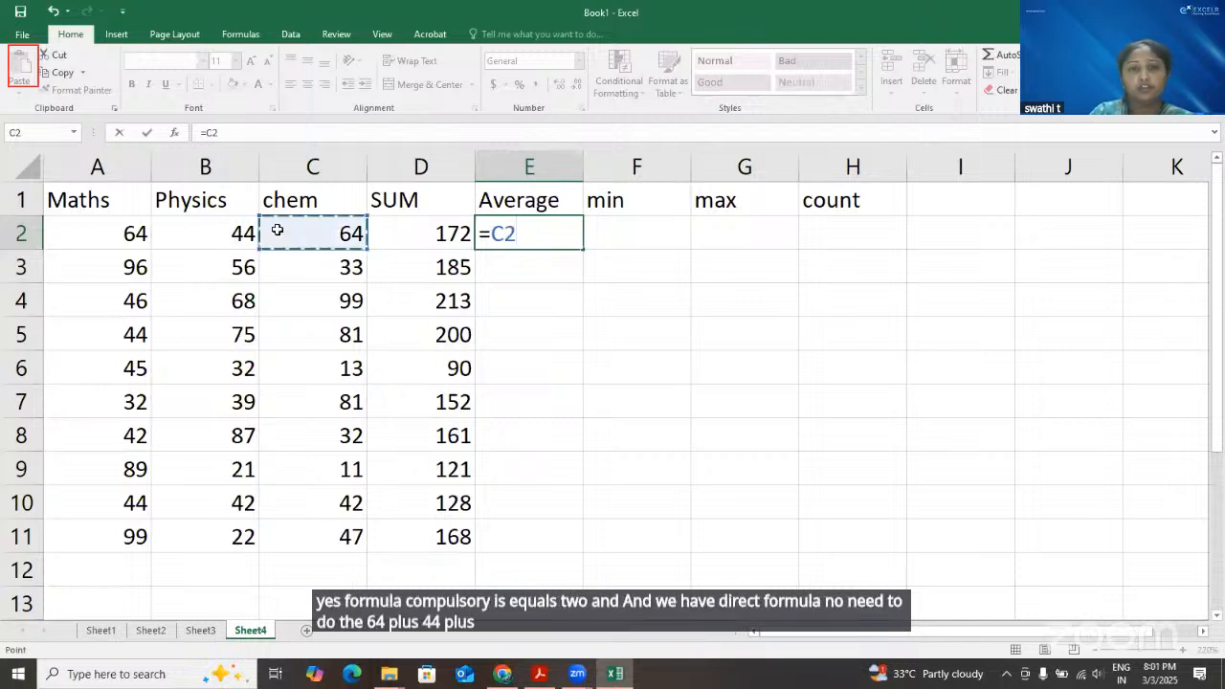
key(BackSpace)
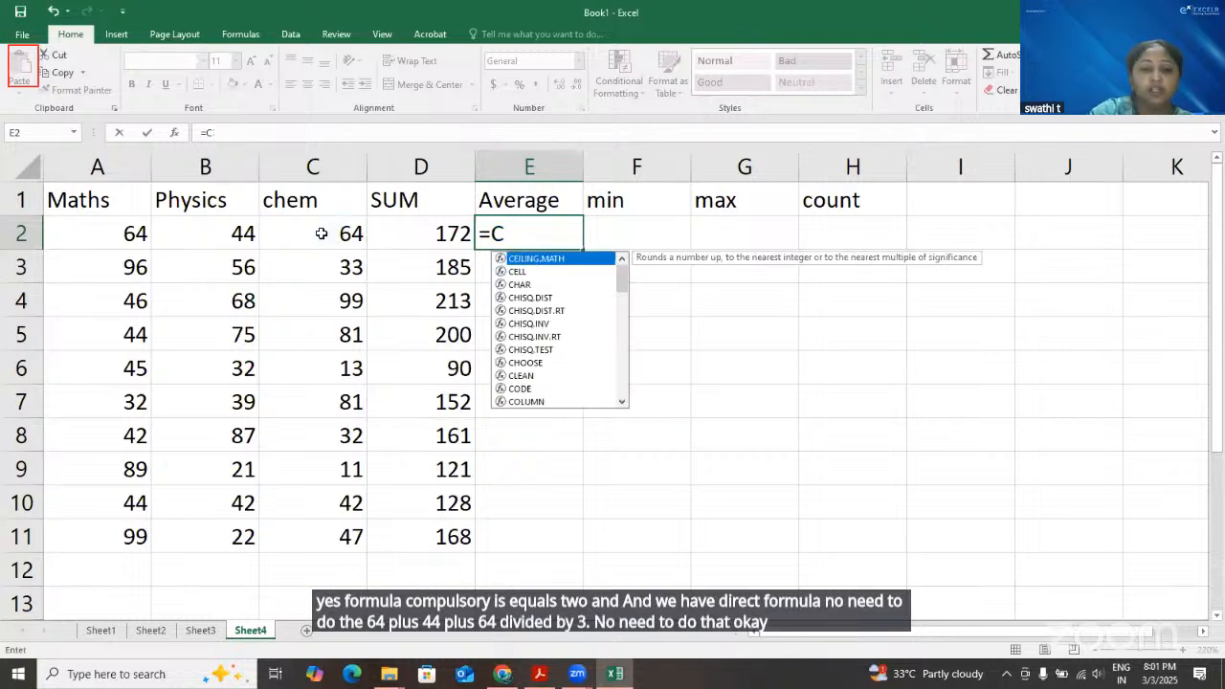
key(BackSpace)
text(ave)
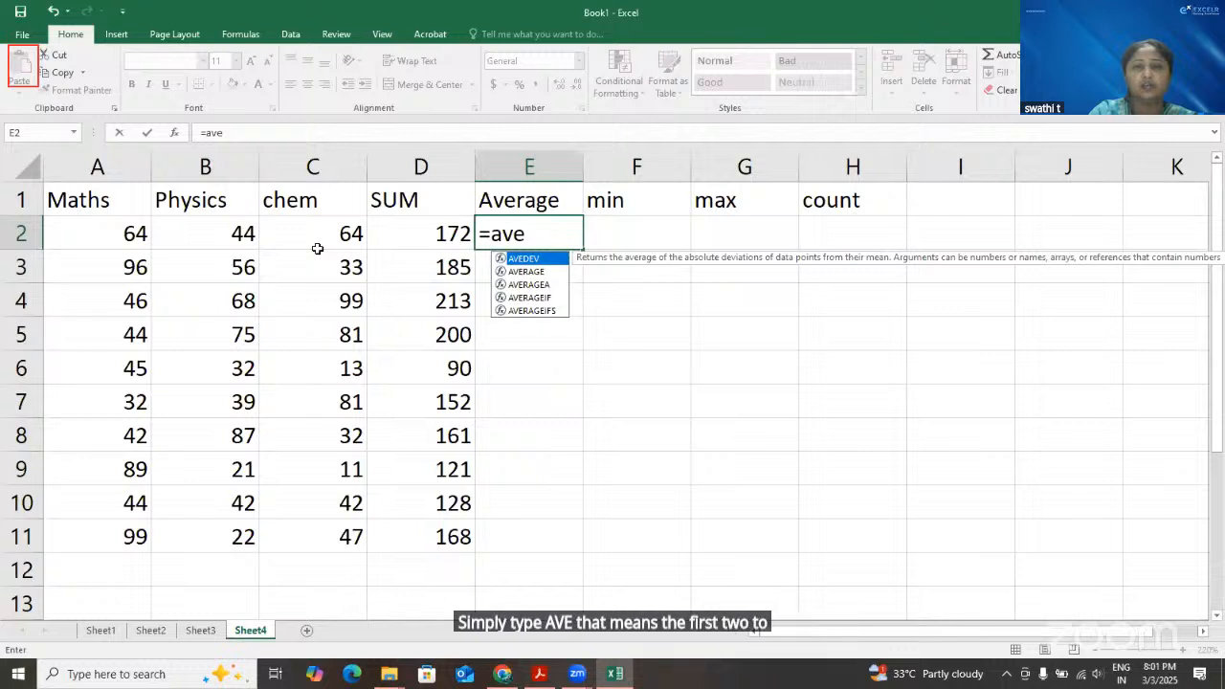
key(Down)
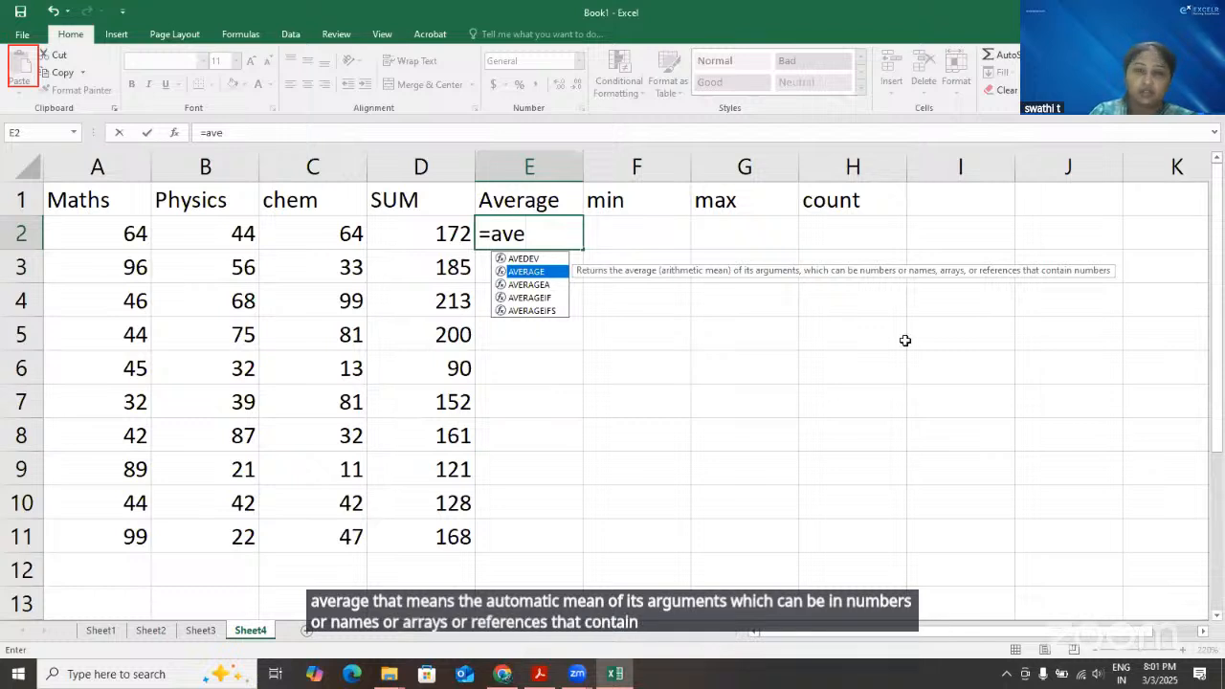
key(Tab)
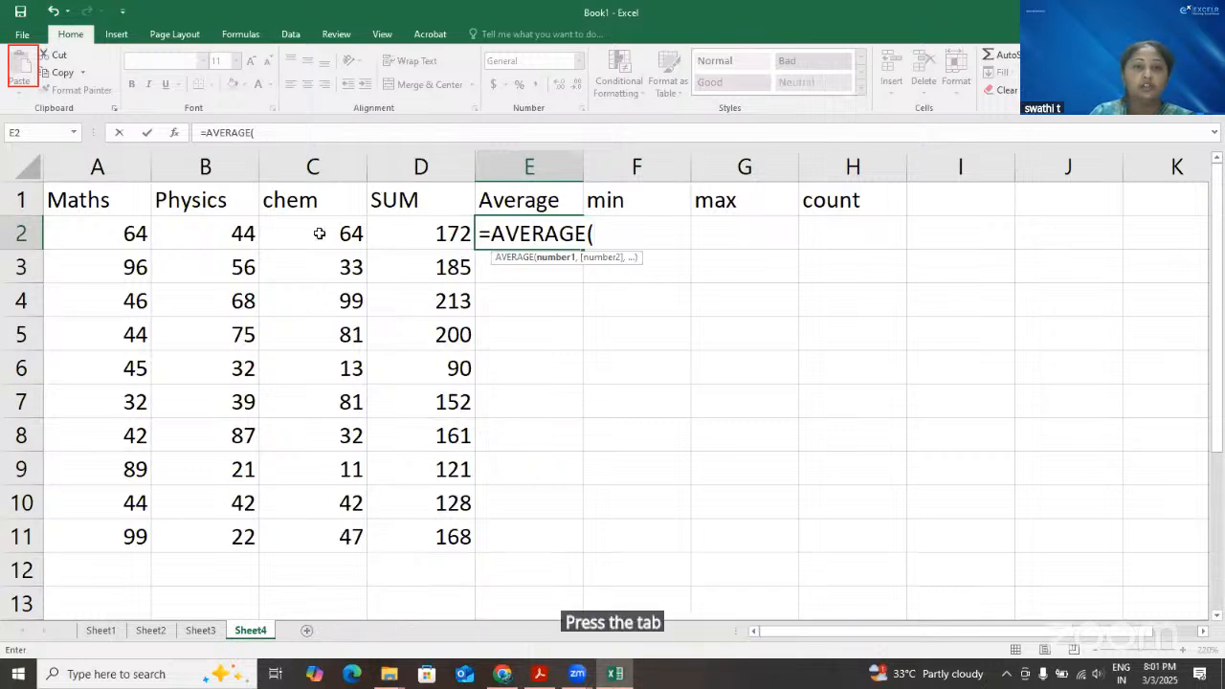
drag(99, 234, 320, 234)
text())
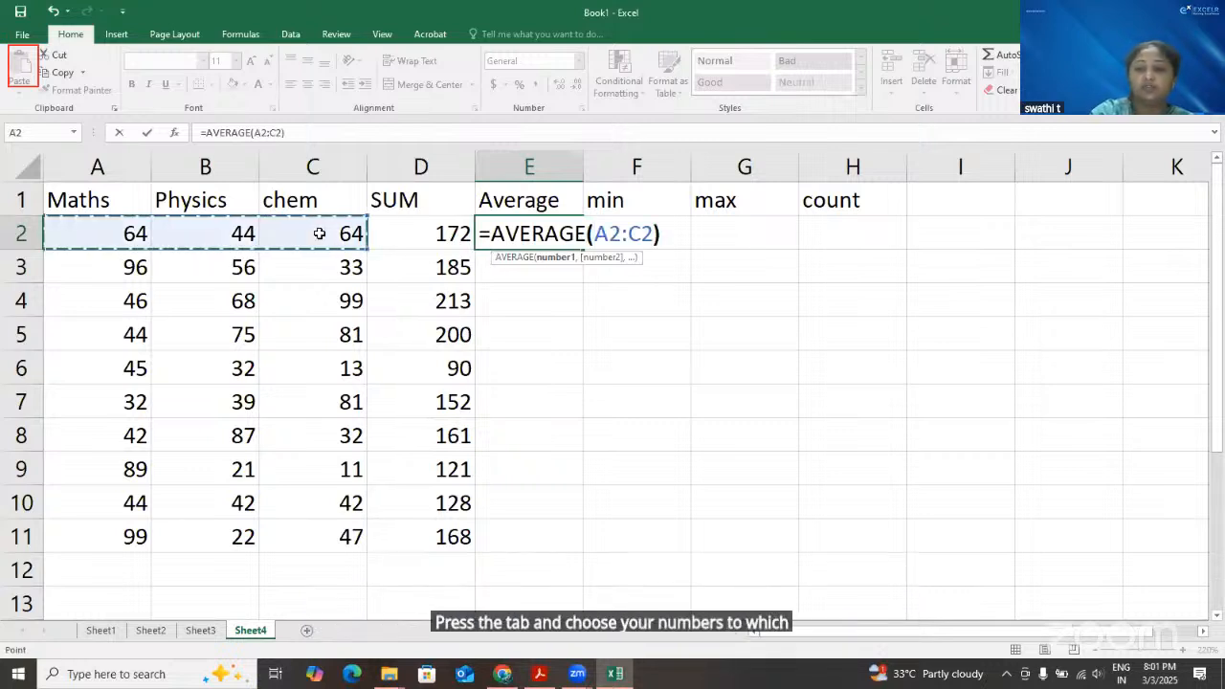
key(Return)
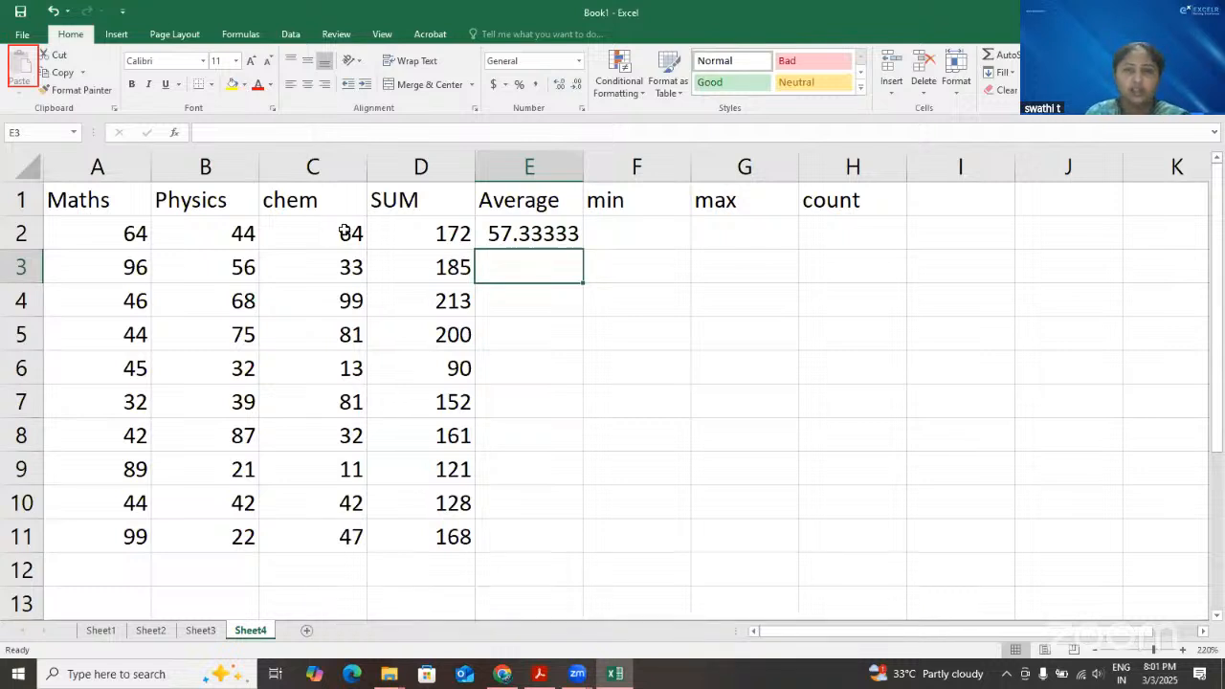
Fill the average formula from E2 down through E11 and select F2 under the min heading
click(525, 235)
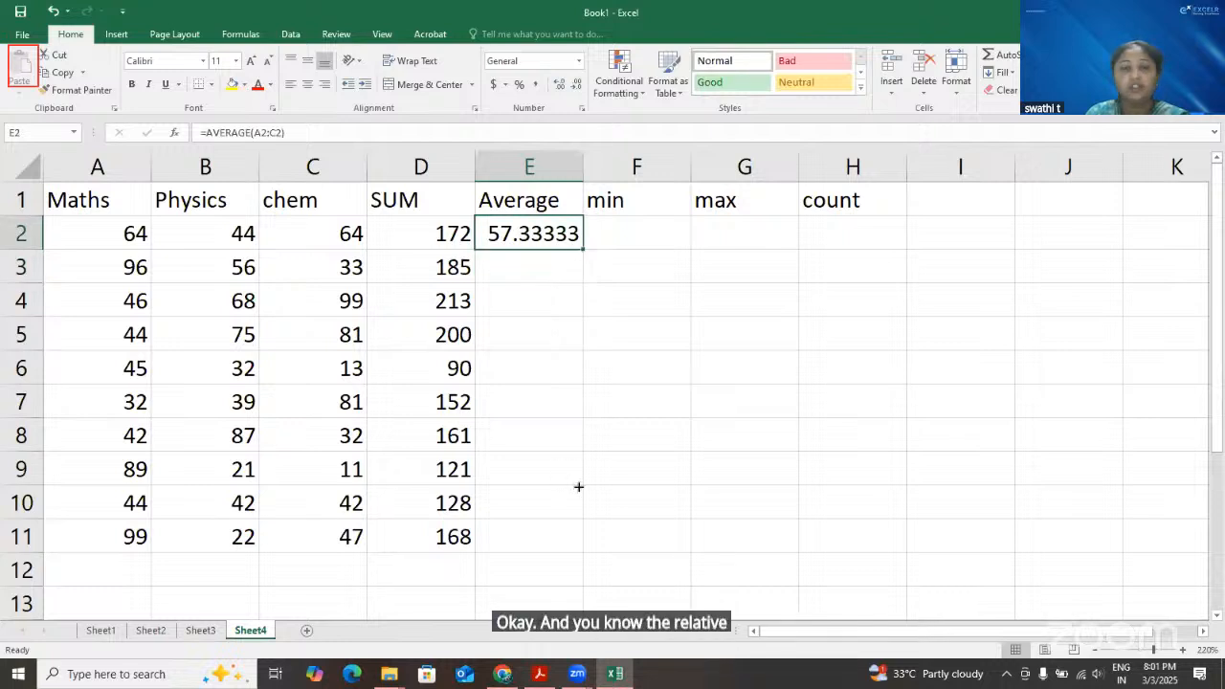
drag(578, 486, 614, 463)
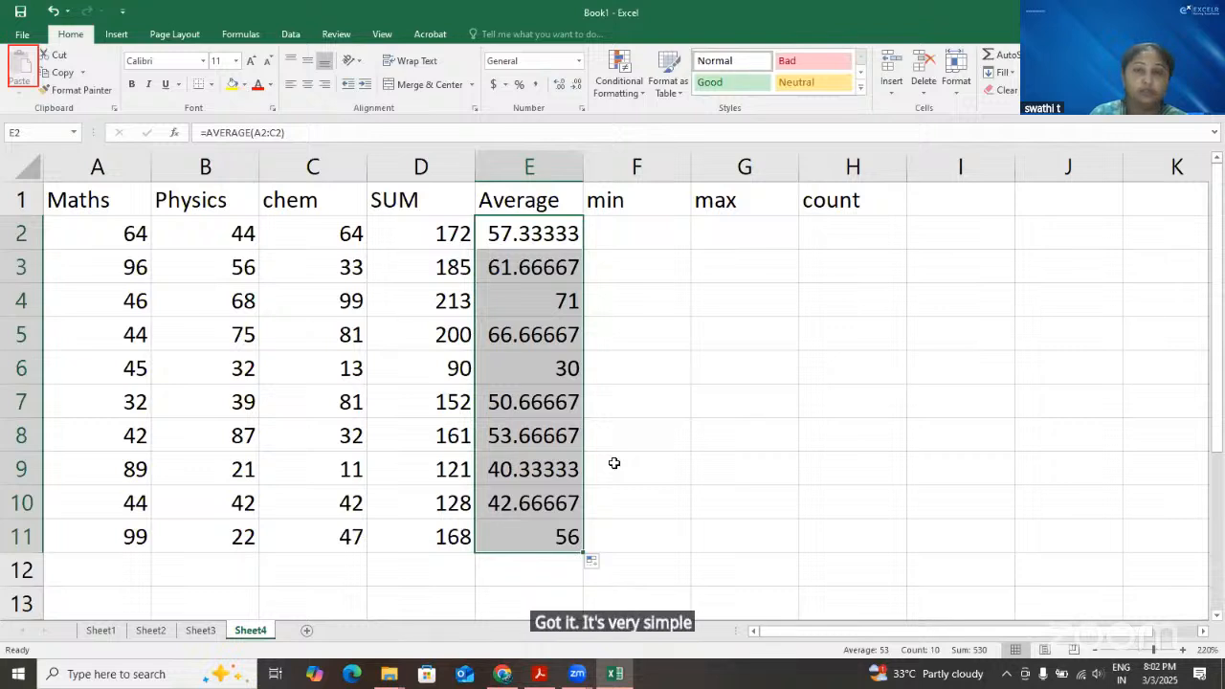
click(613, 235)
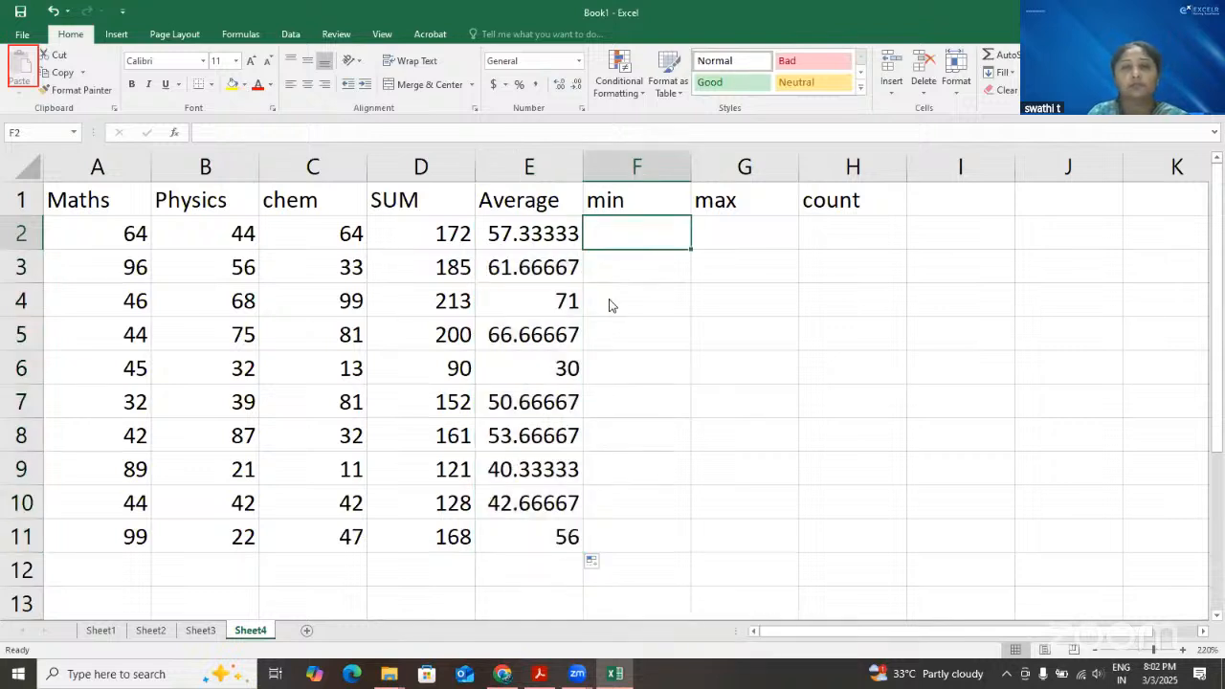
click(939, 123)
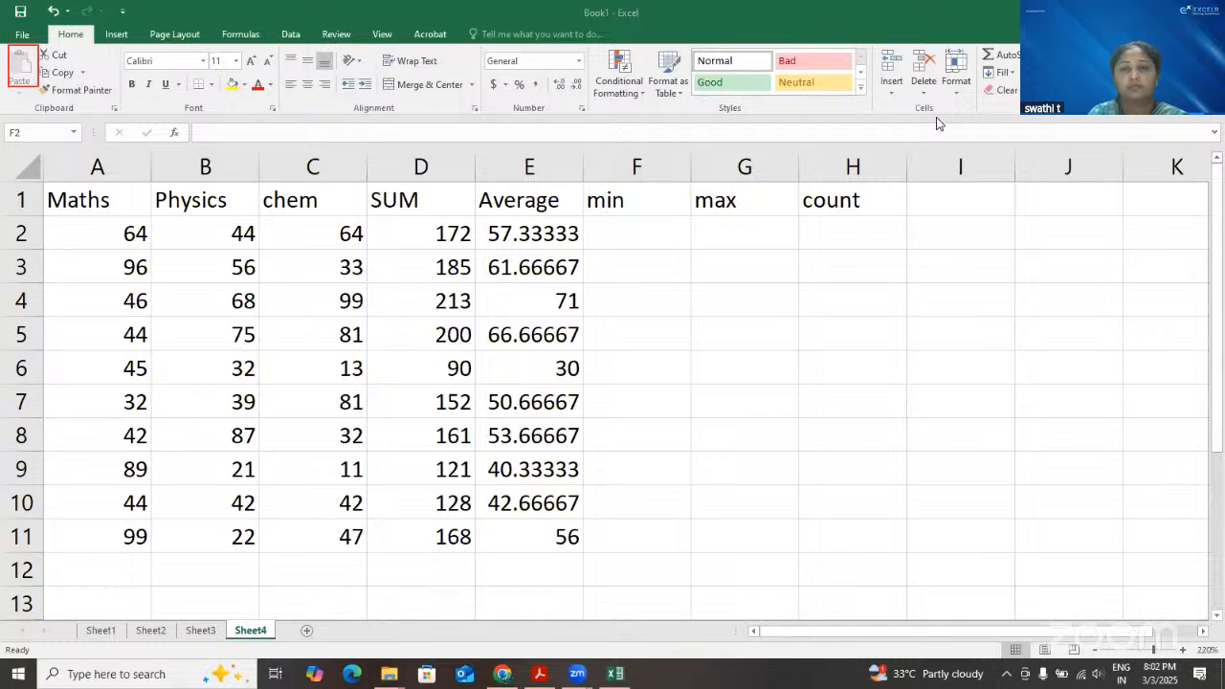
double_click(653, 238)
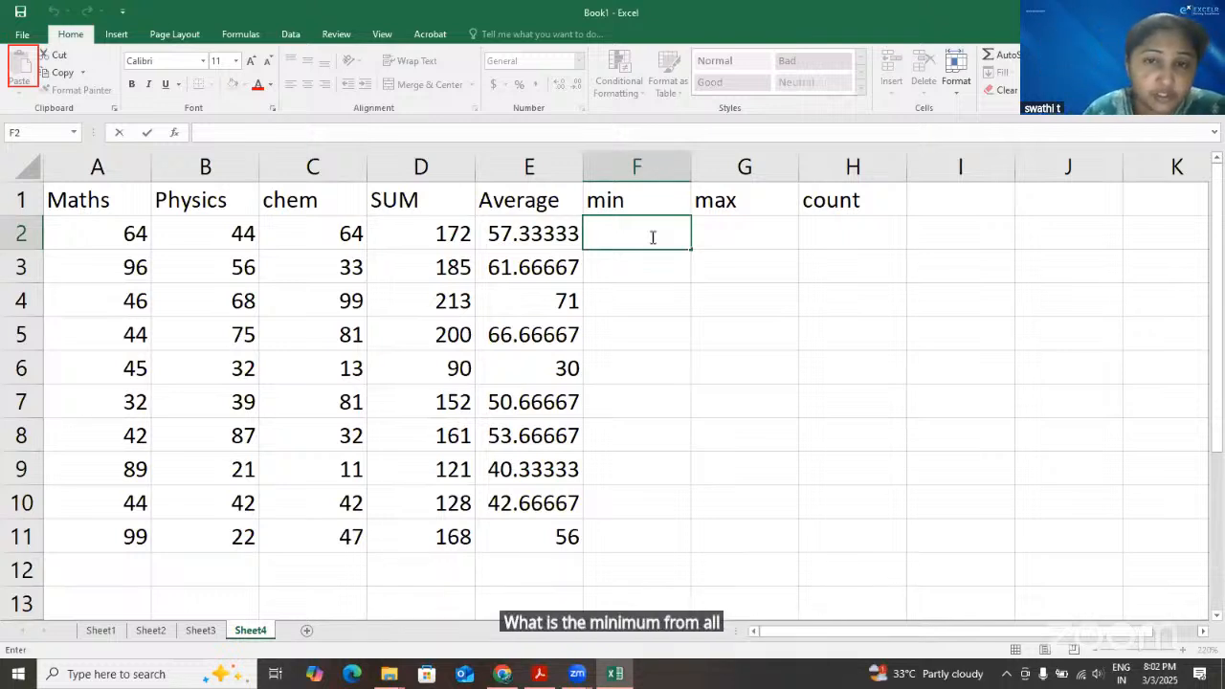
drag(117, 239, 320, 245)
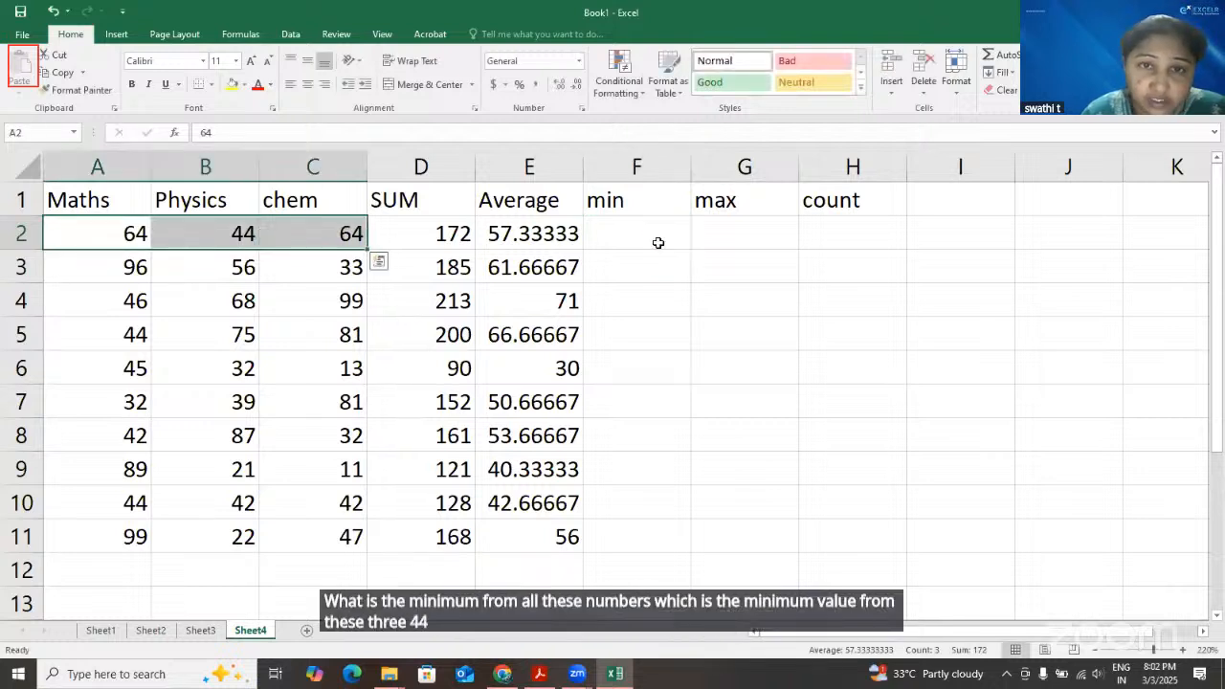
click(705, 241)
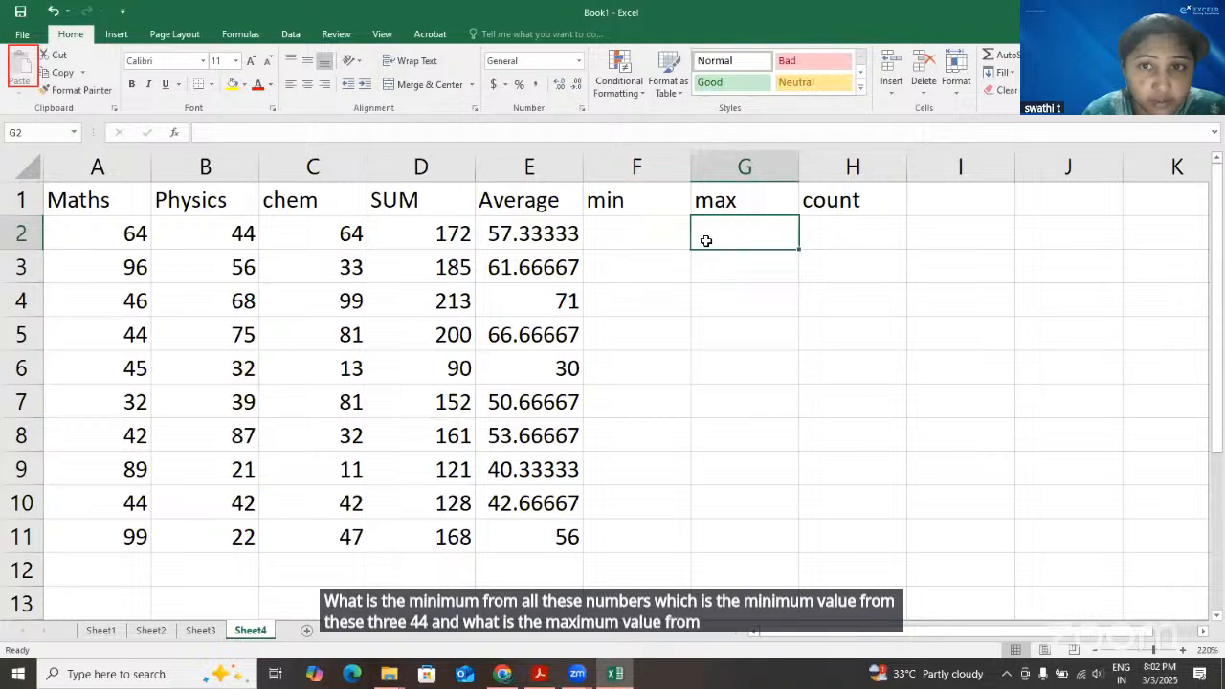
key(Right)
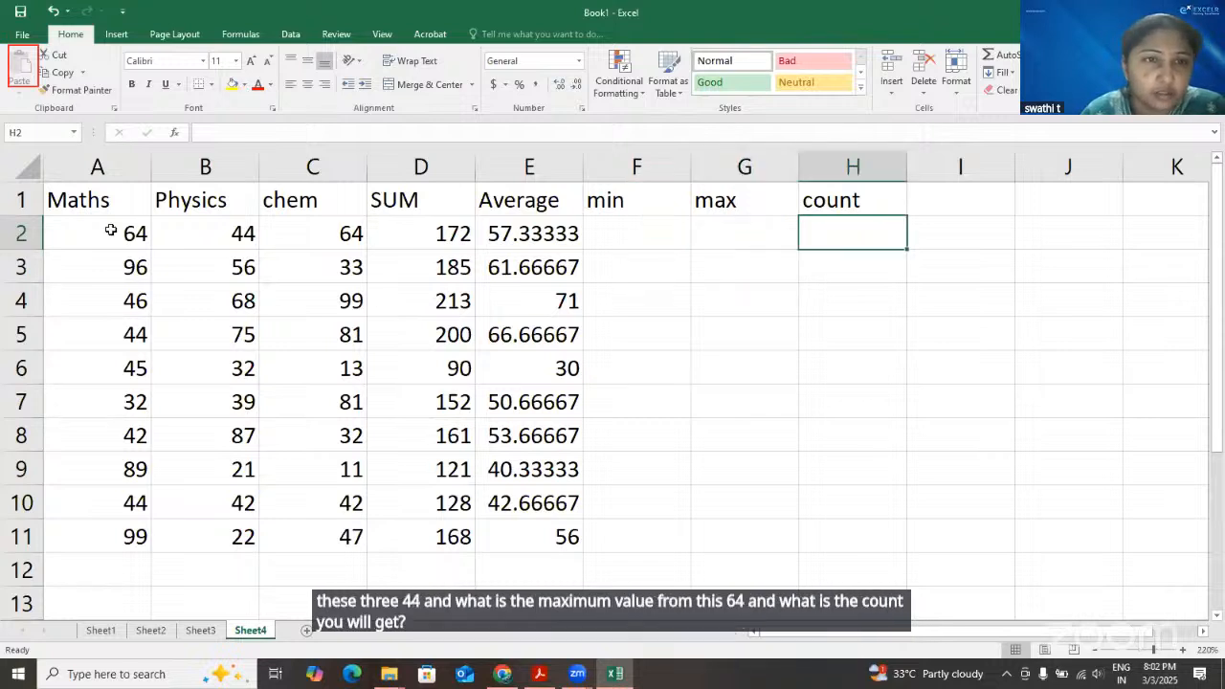
click(235, 241)
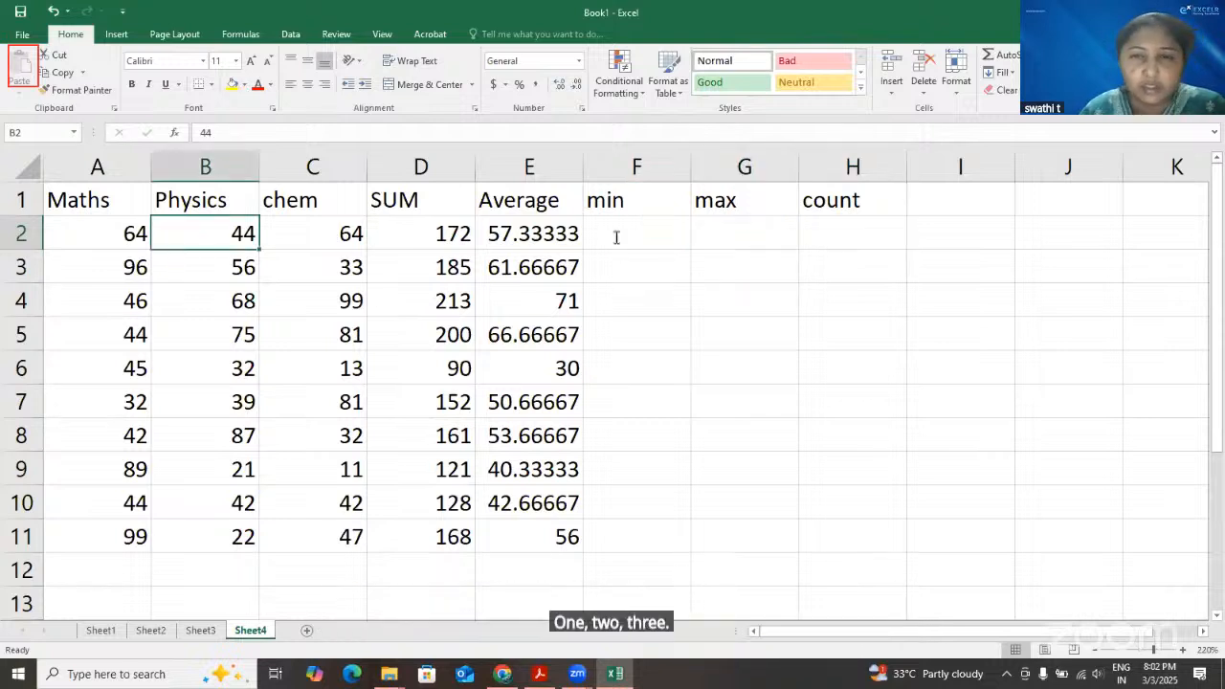
click(343, 245)
Find the minimum of A2:C2 in F2 with the MIN function and fill the formula down through F11
click(616, 238)
text(=)
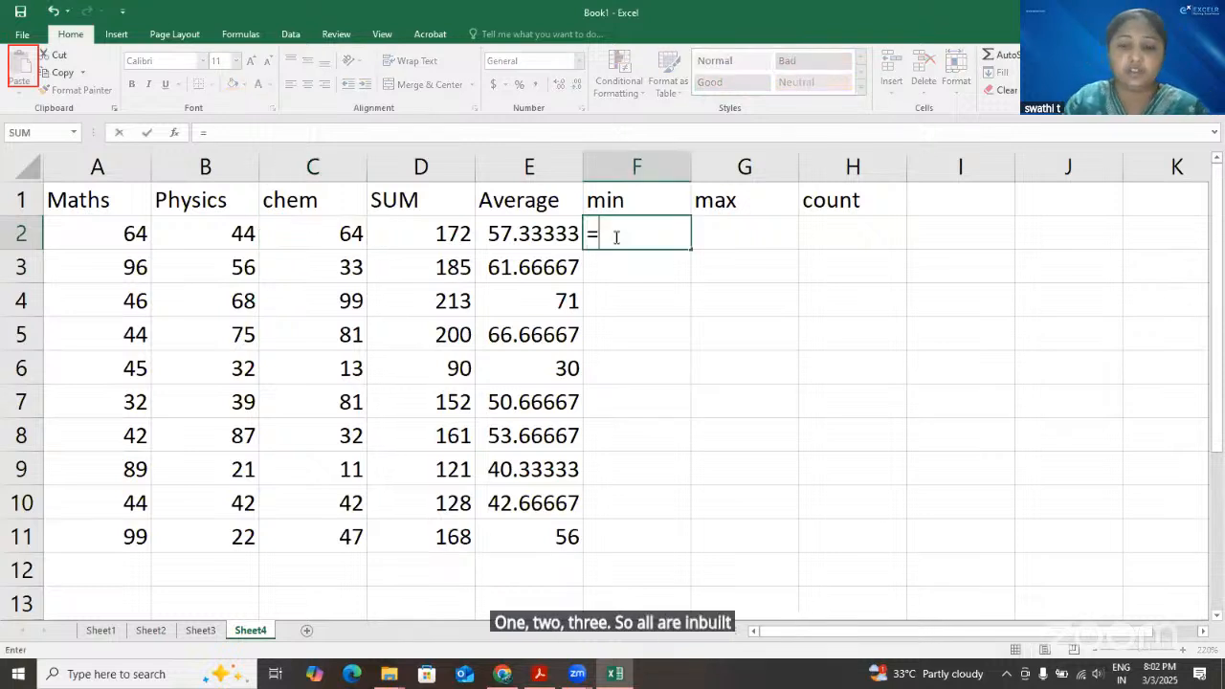
text(min)
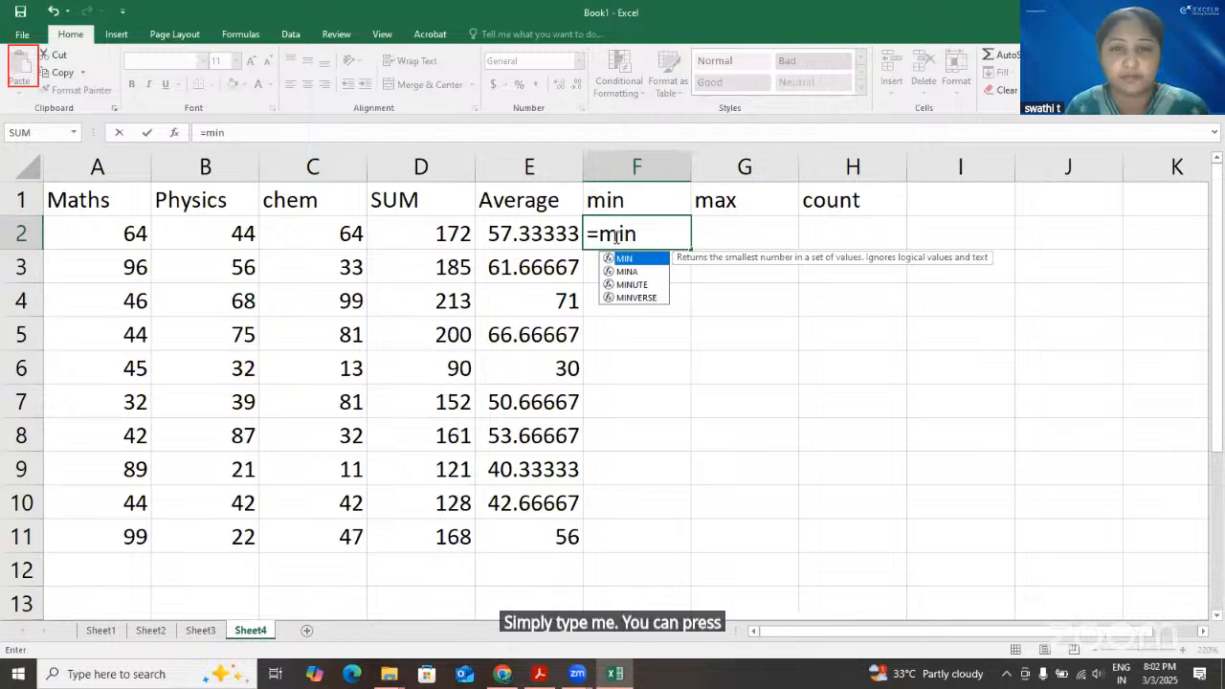
key(Tab)
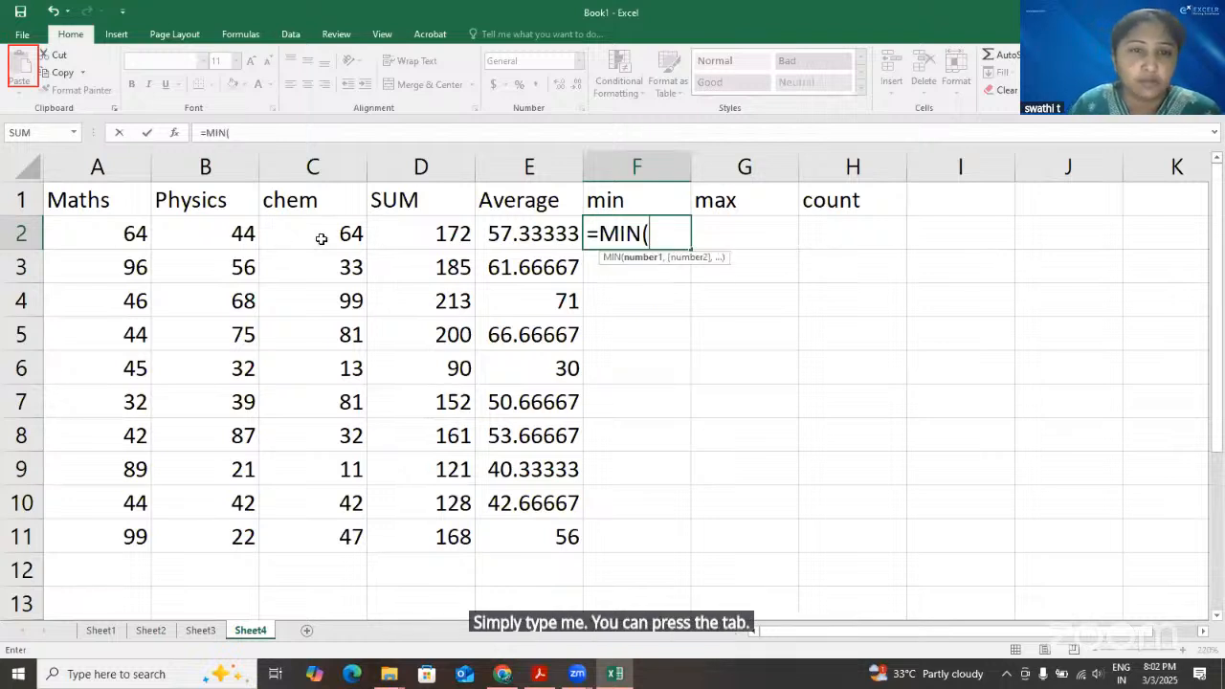
drag(121, 238, 321, 239)
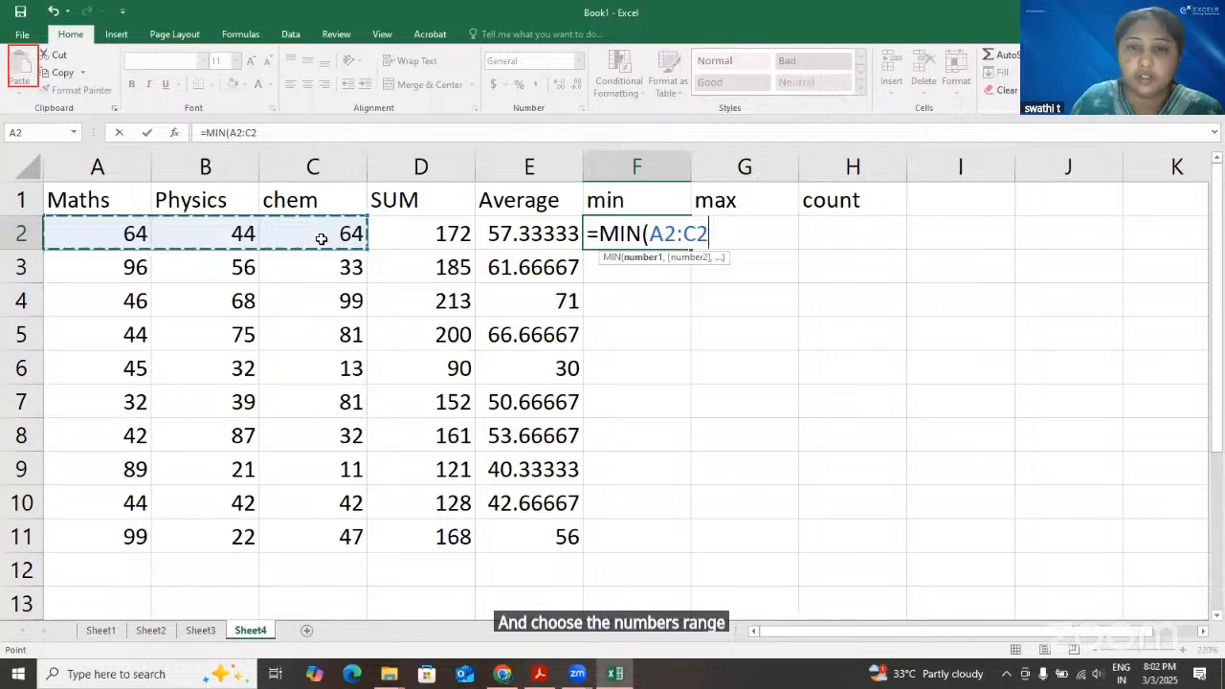
key(Return)
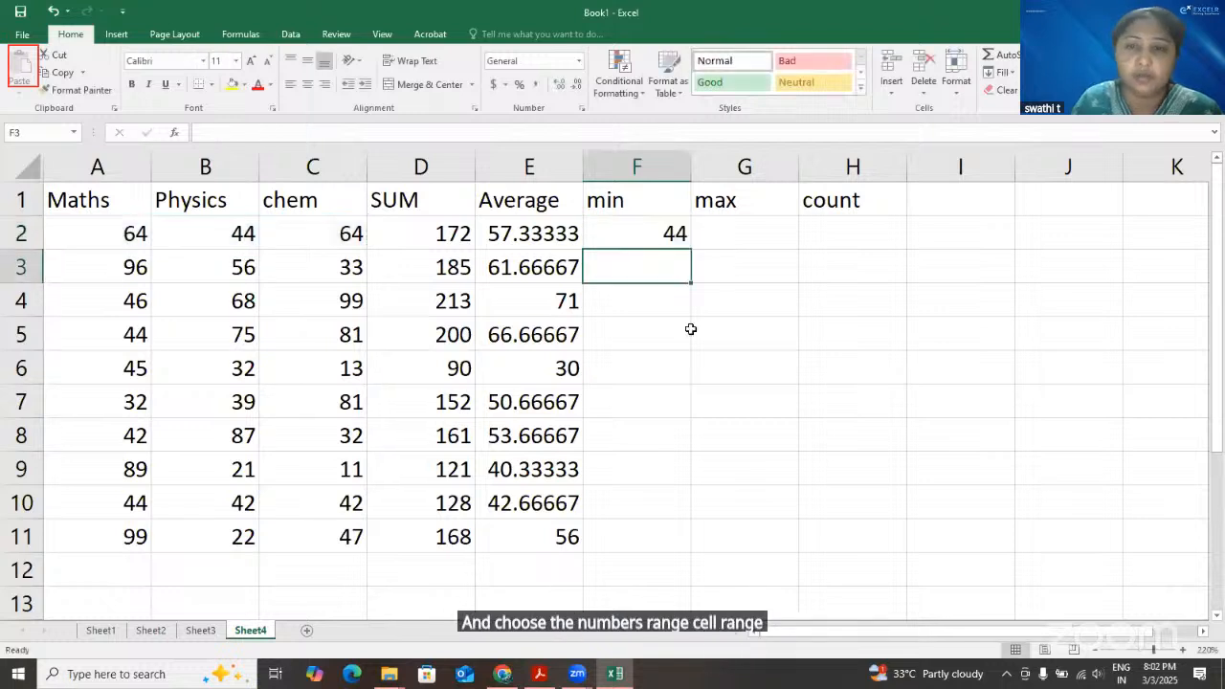
click(664, 226)
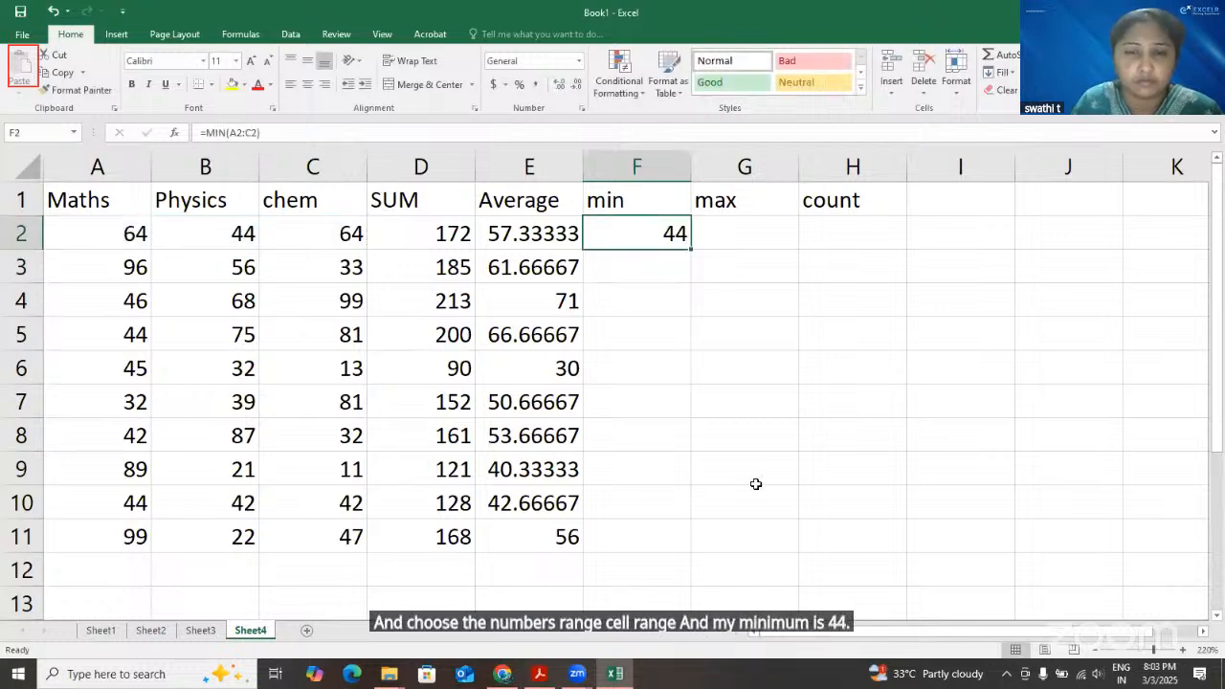
drag(691, 250, 693, 542)
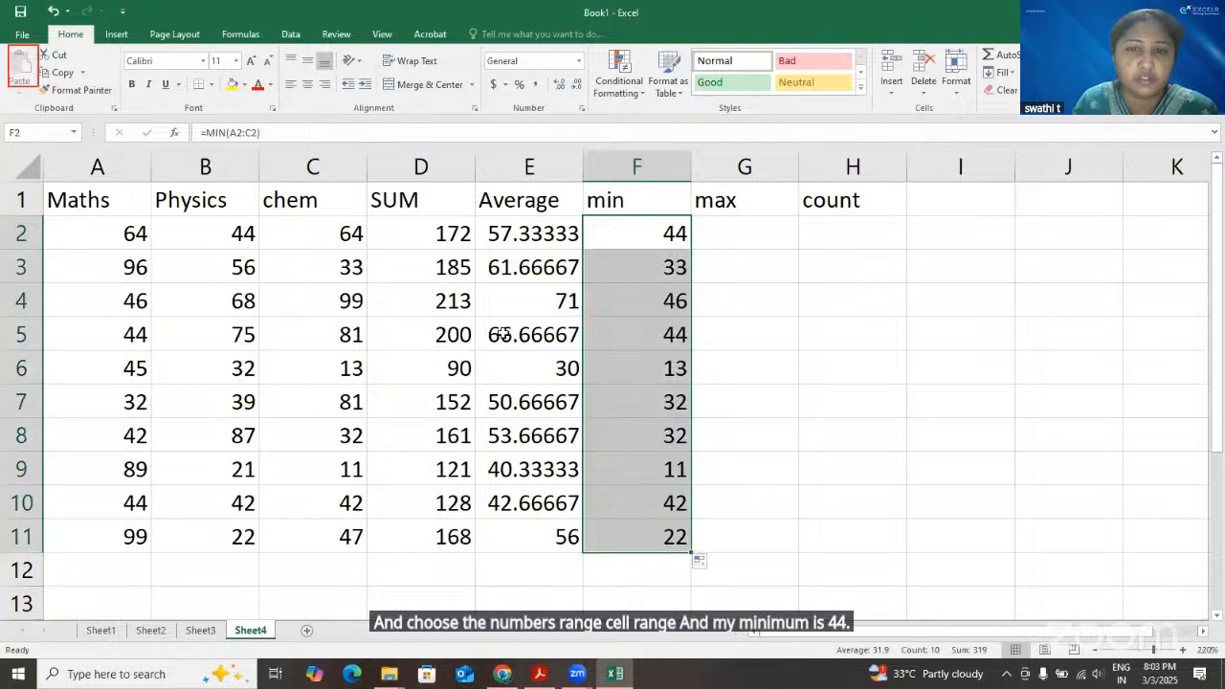
click(323, 273)
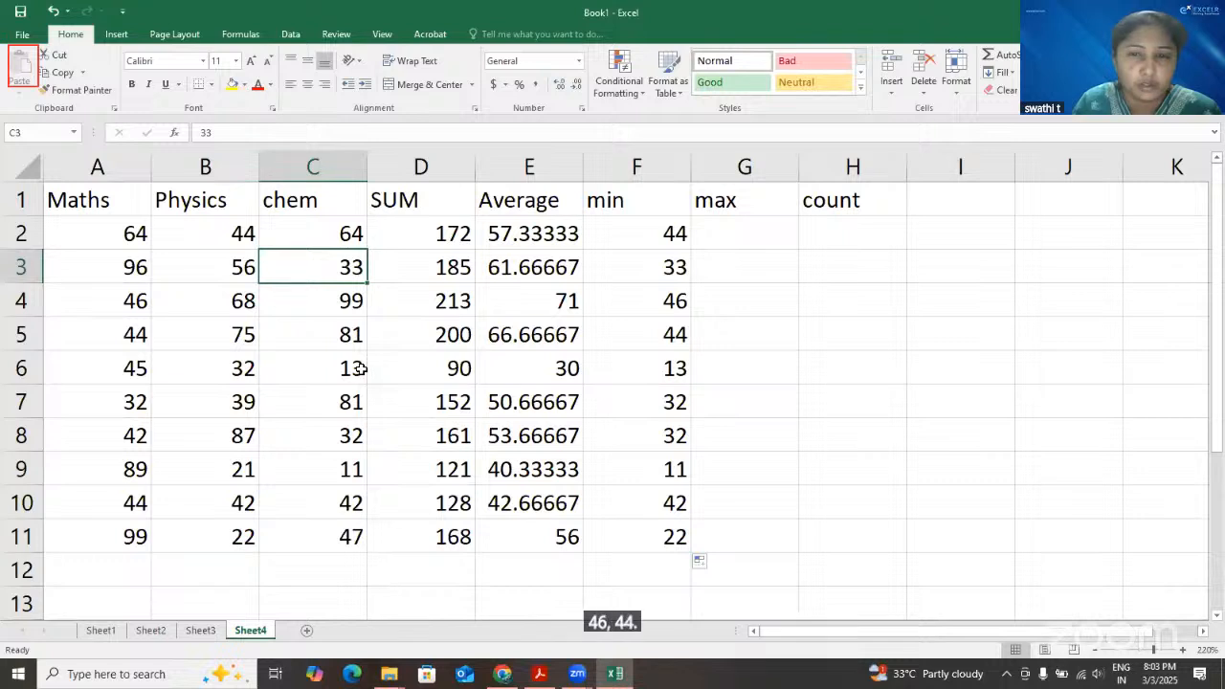
click(122, 410)
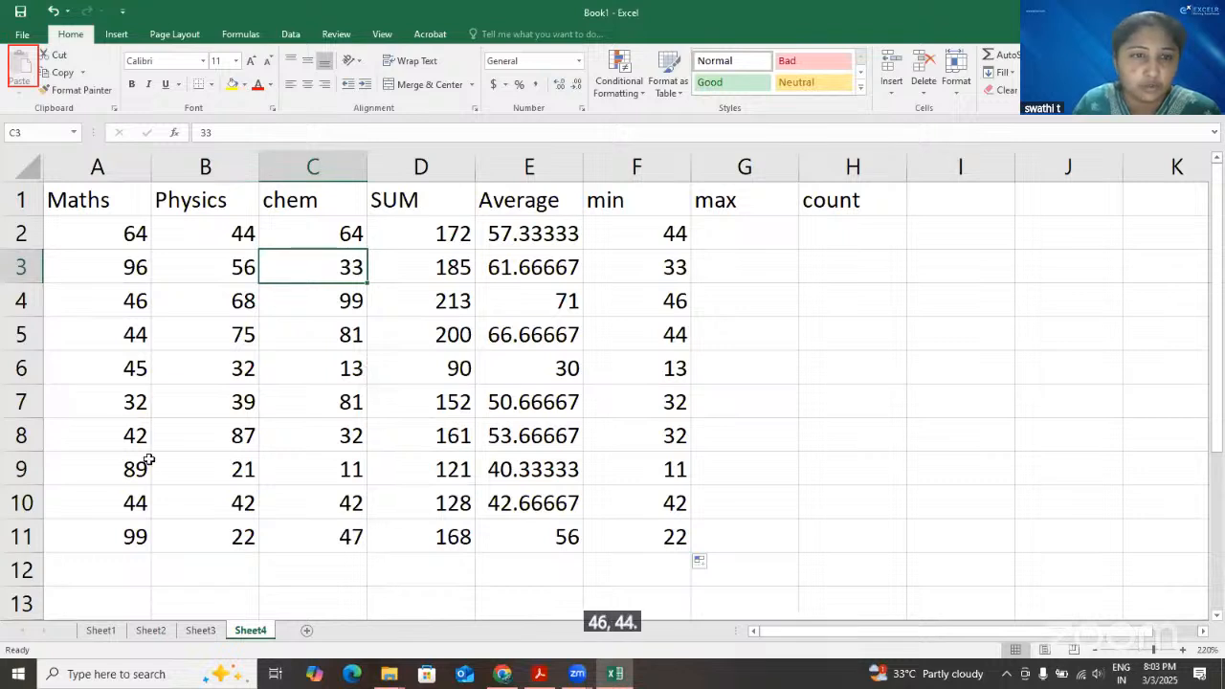
click(342, 470)
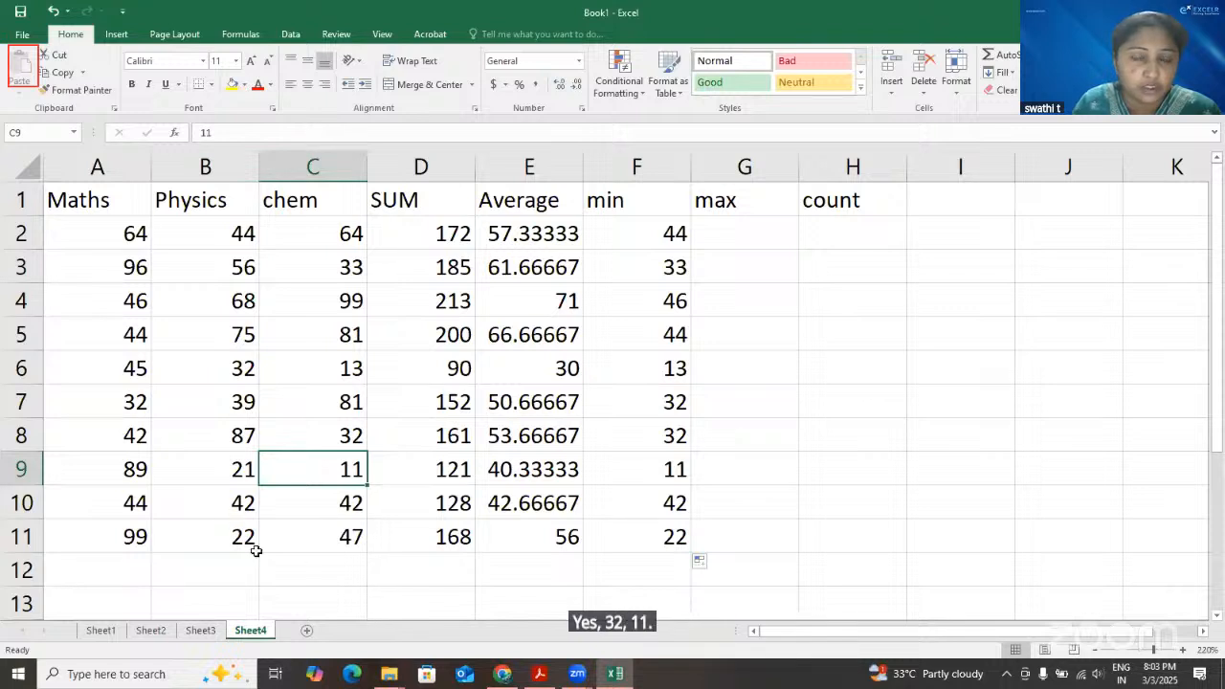
click(251, 514)
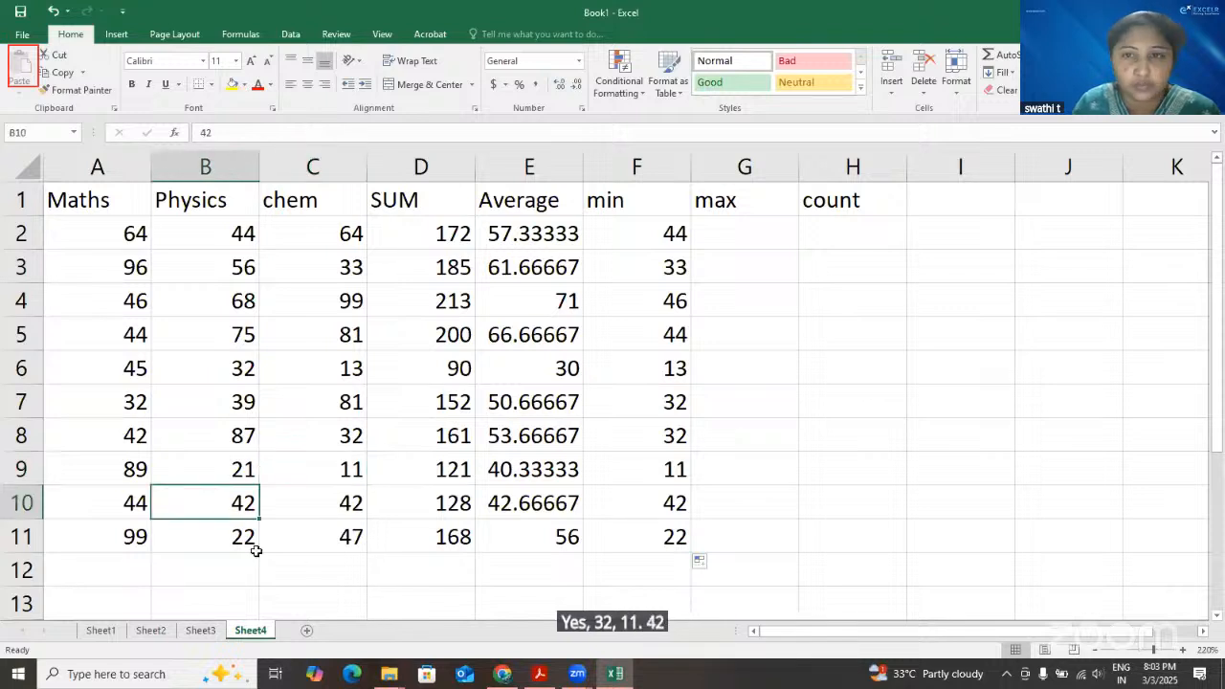
Find the maximum of A2:C2 in G2 with the MAX function and fill the formula down through G11
click(756, 243)
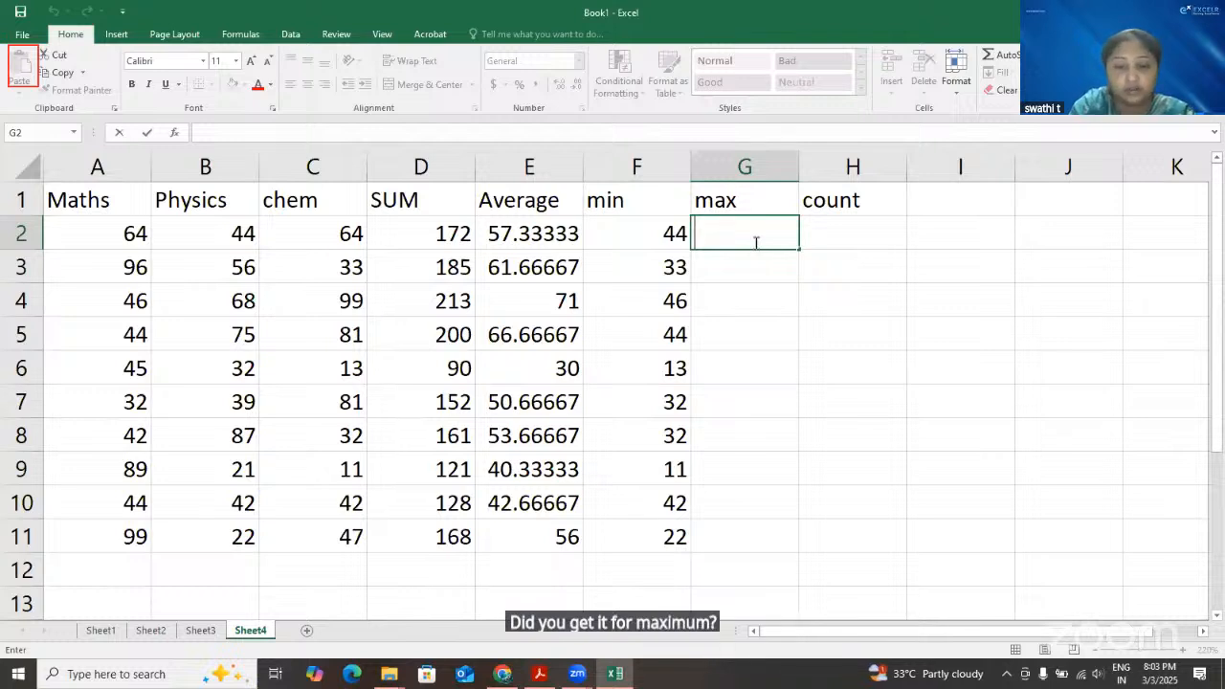
text(=max)
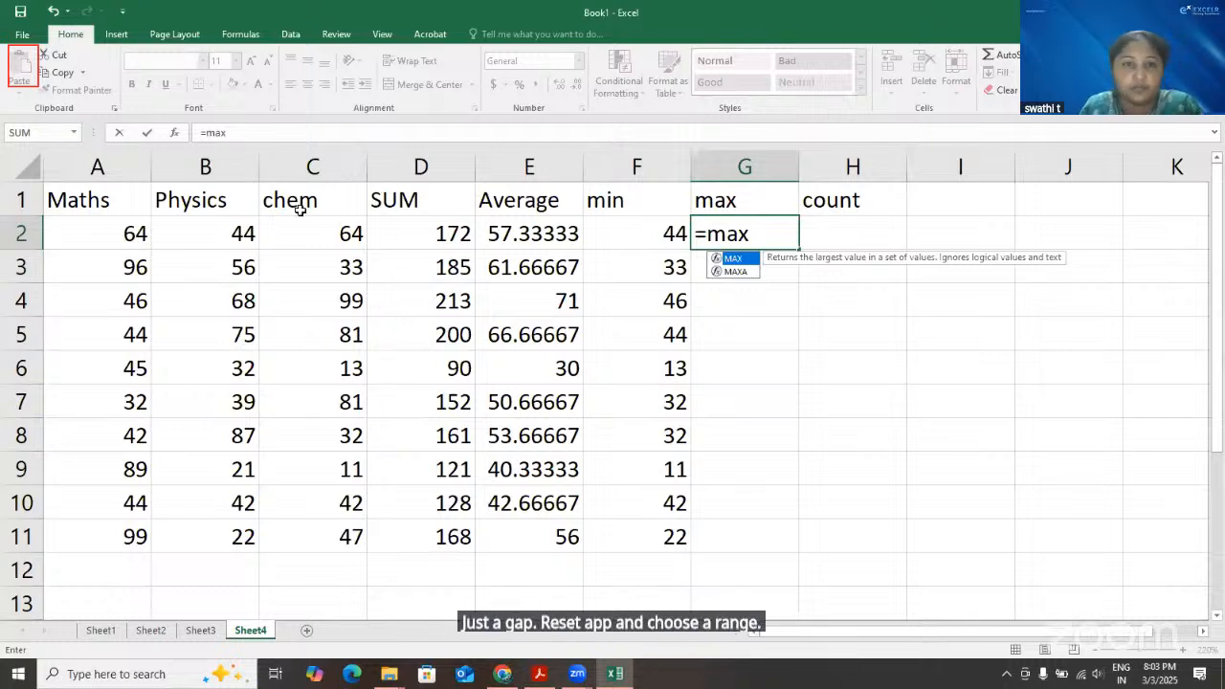
text((A2:C2))
key(Return)
click(783, 241)
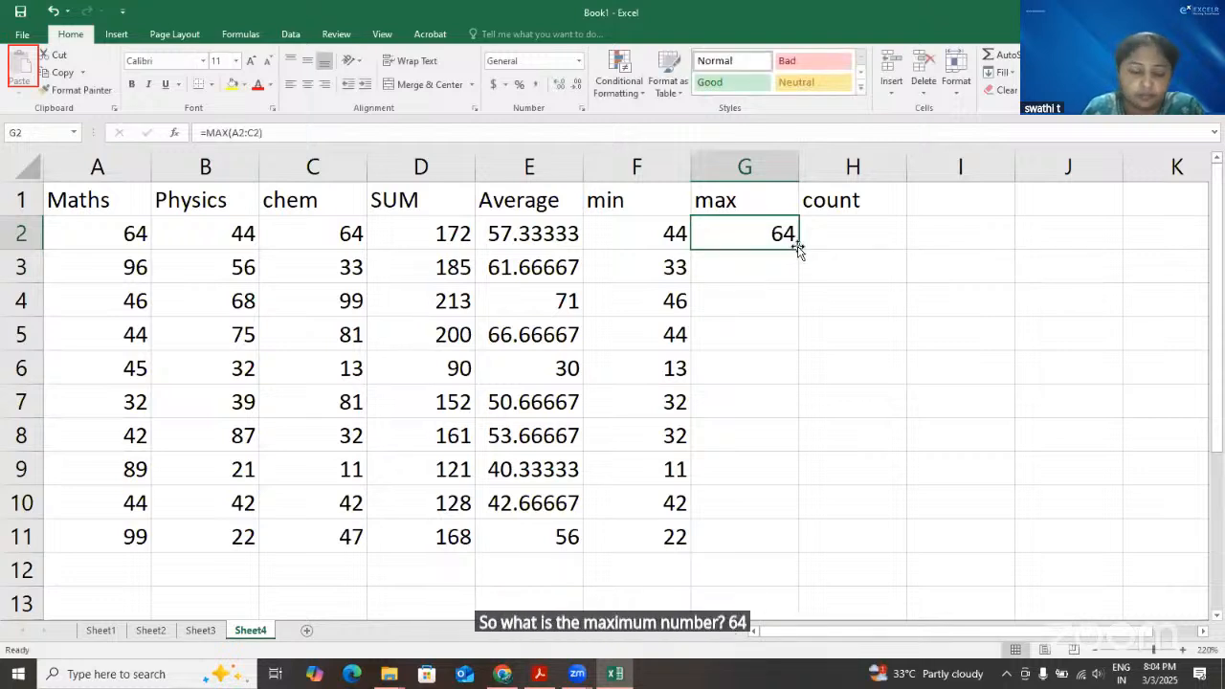
double_click(797, 247)
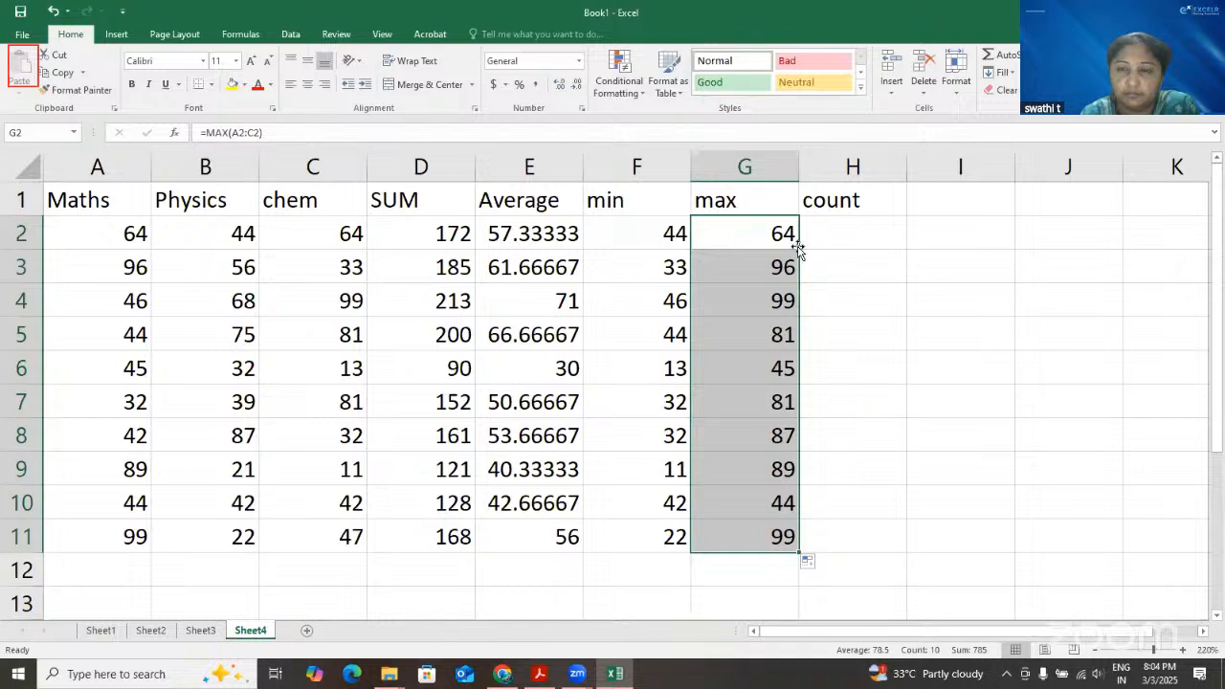
Count the numeric cells of A2:C2 in H2 with the COUNT function and fill the formula down through H11
click(852, 224)
text(=)
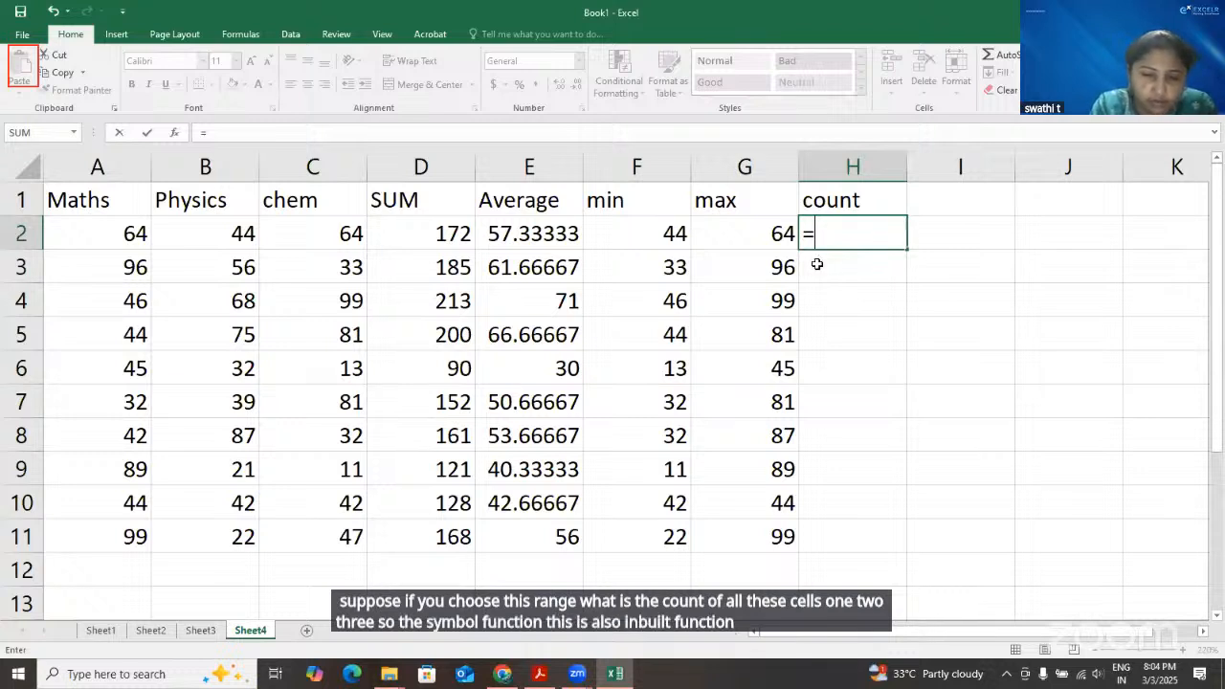
text(c)
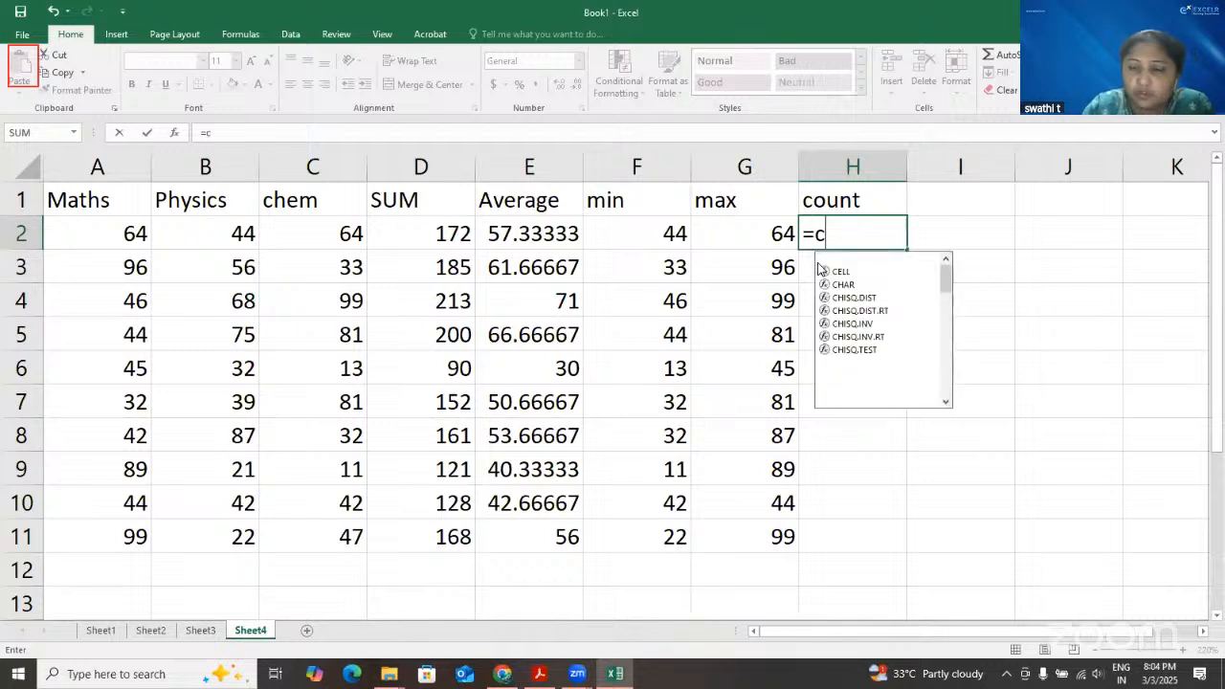
text(ou)
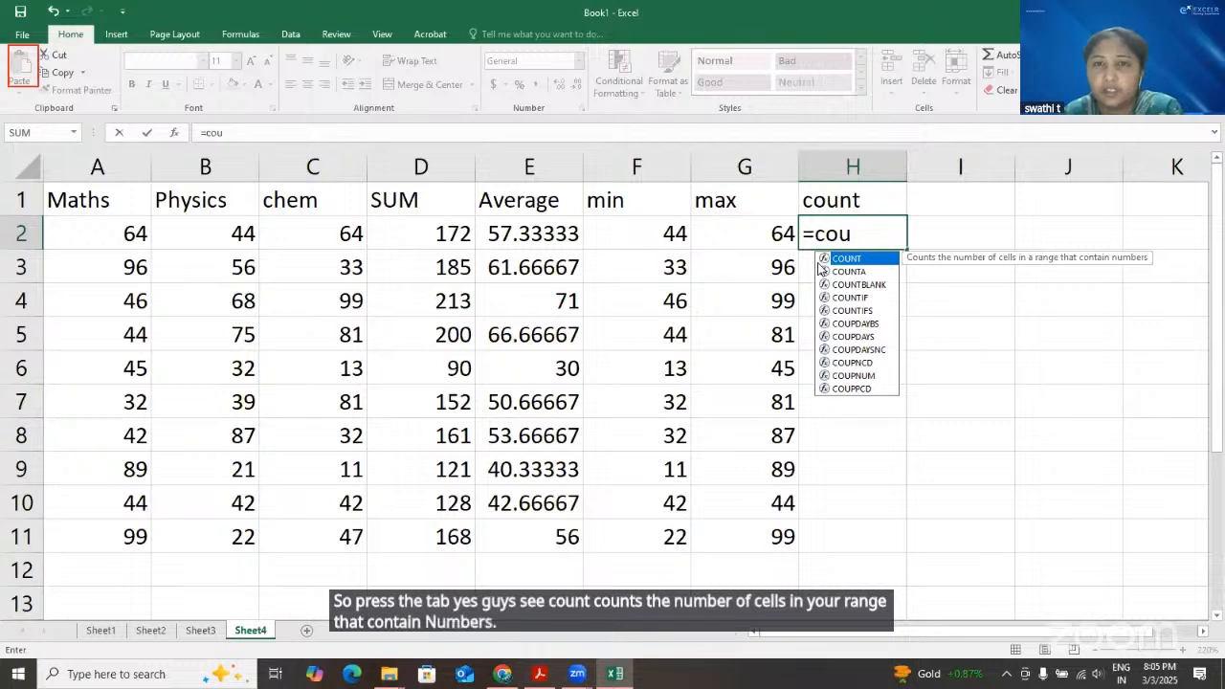
double_click(819, 262)
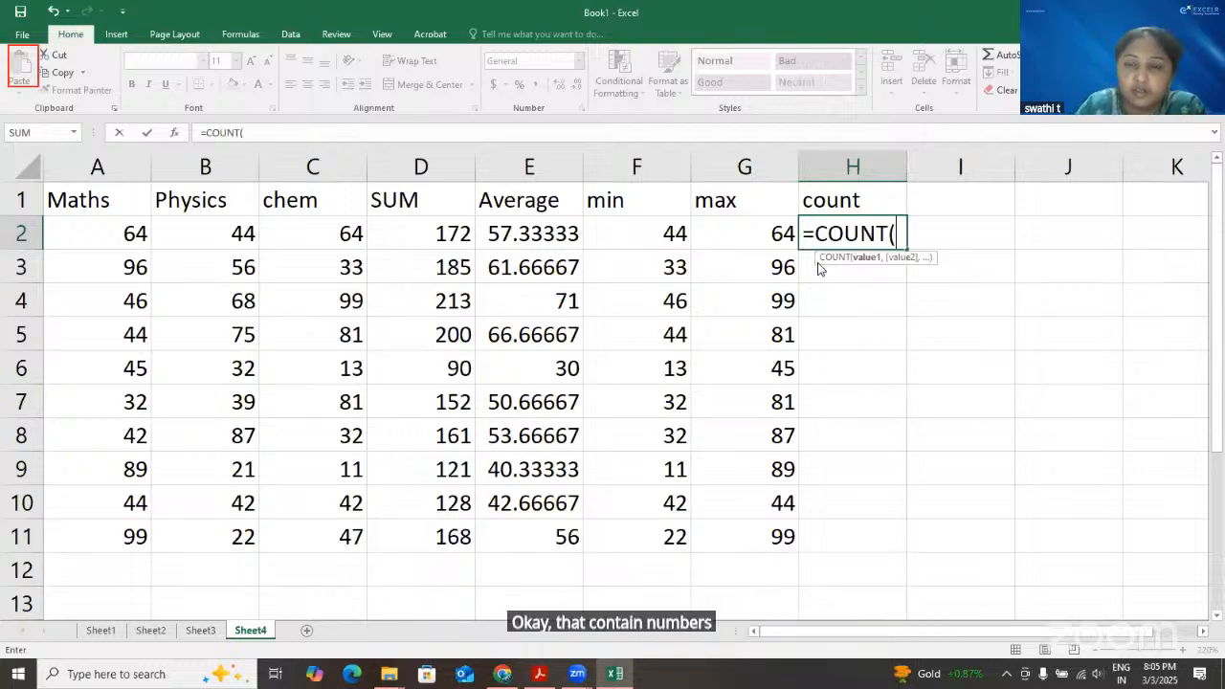
drag(124, 230, 314, 227)
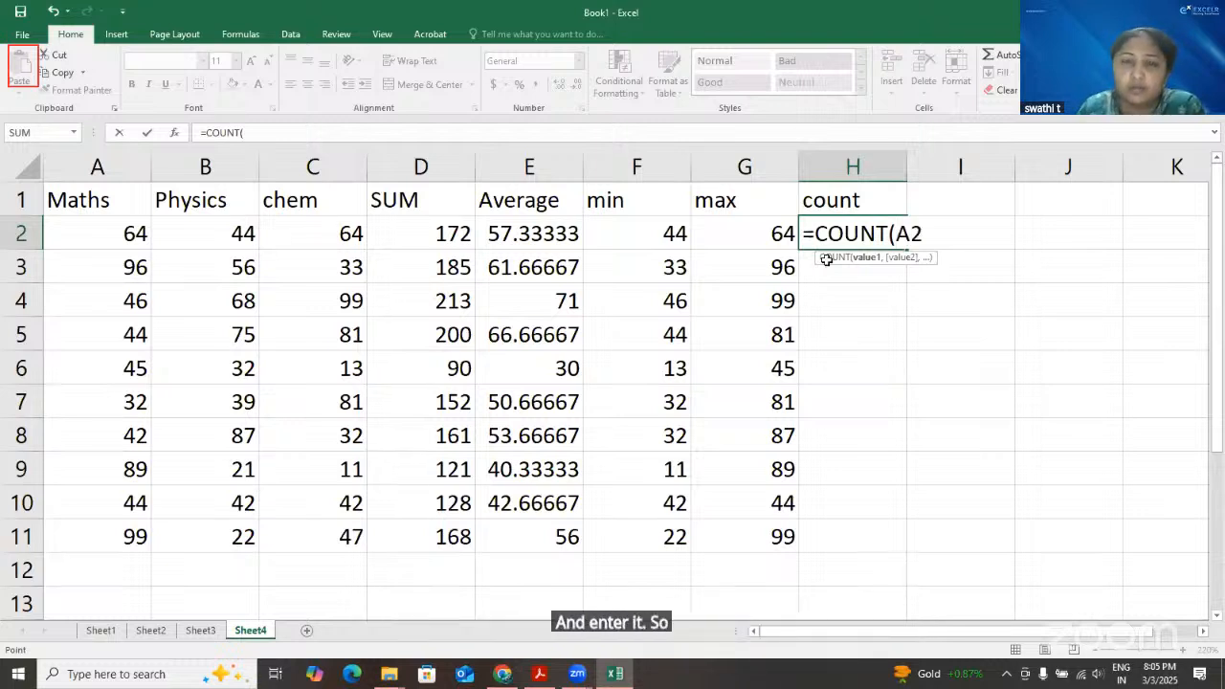
double_click(907, 251)
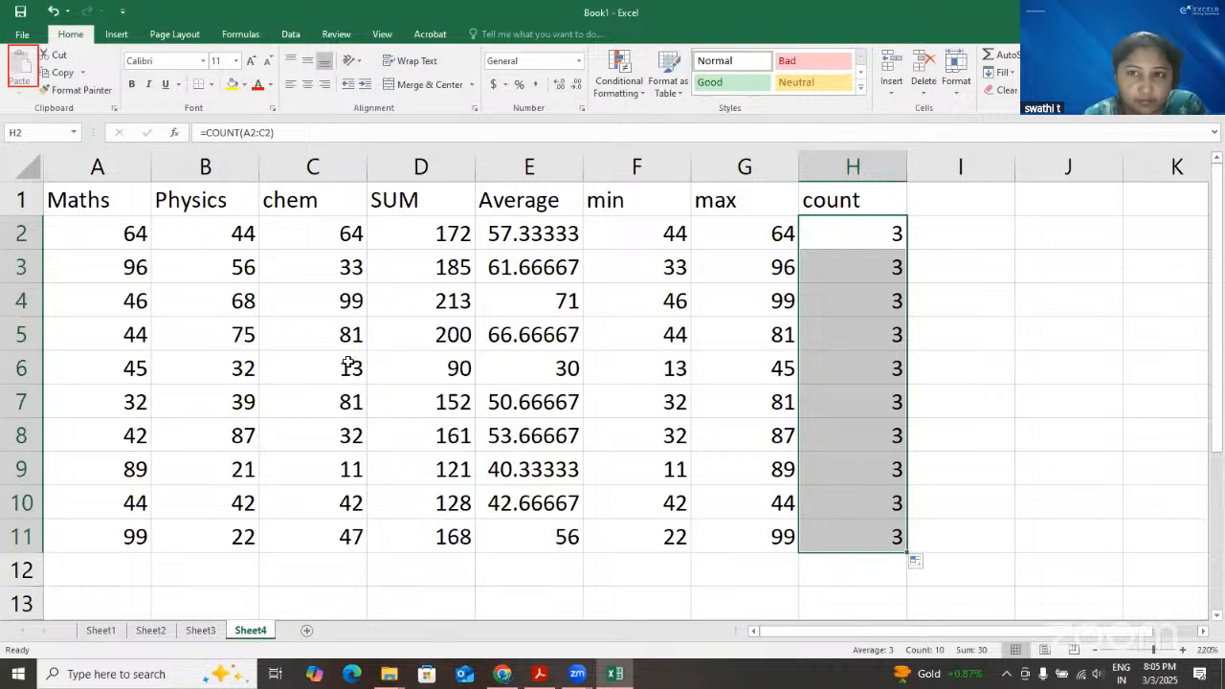
Clear the Physics mark in B2
click(235, 233)
key(Delete)
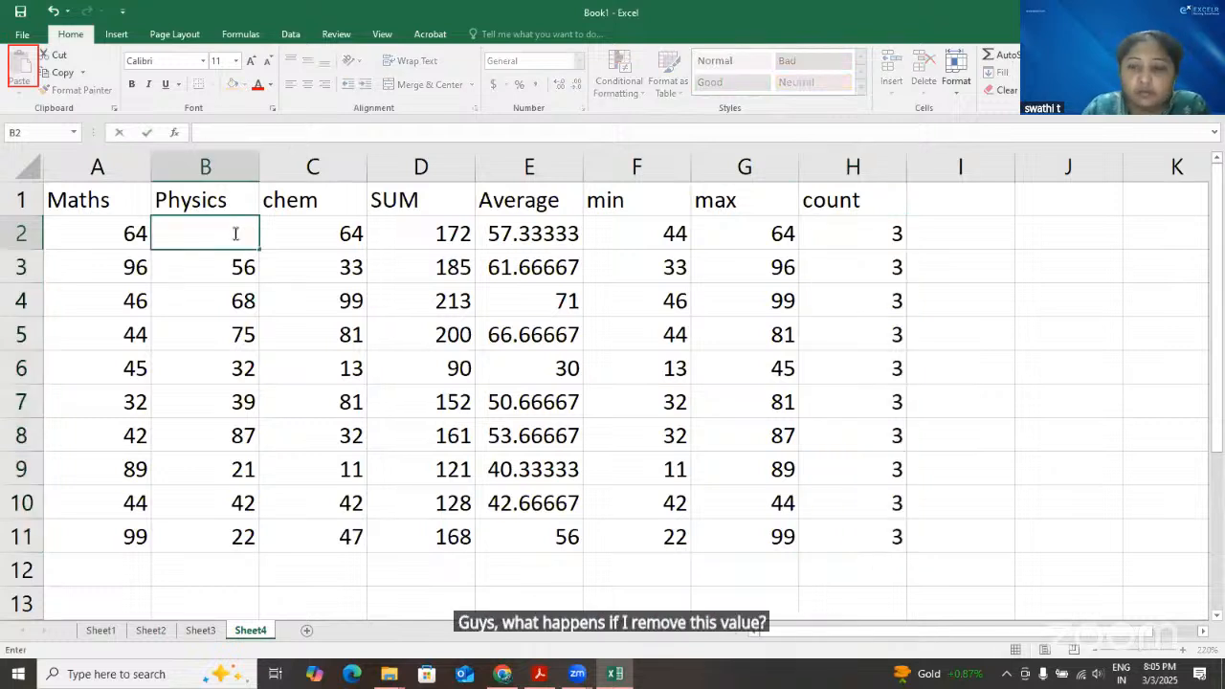
key(Down)
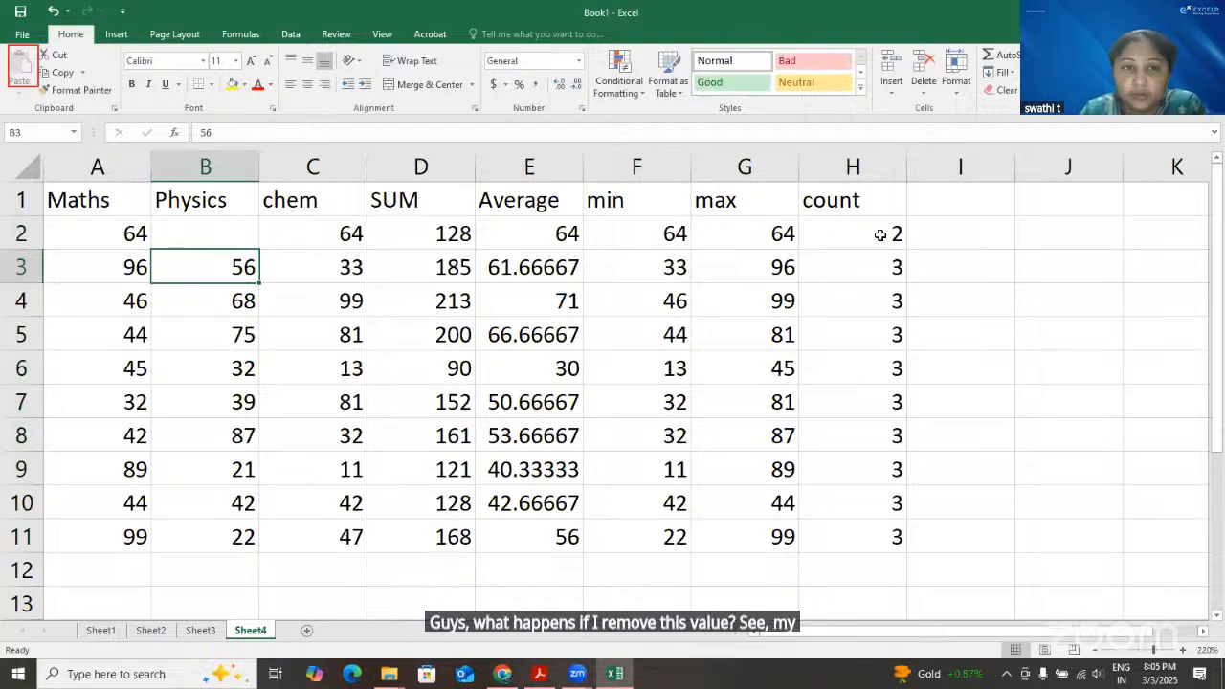
Examine how the min, max, Average and count formulas in row 2 respond to the empty Physics cell
click(235, 236)
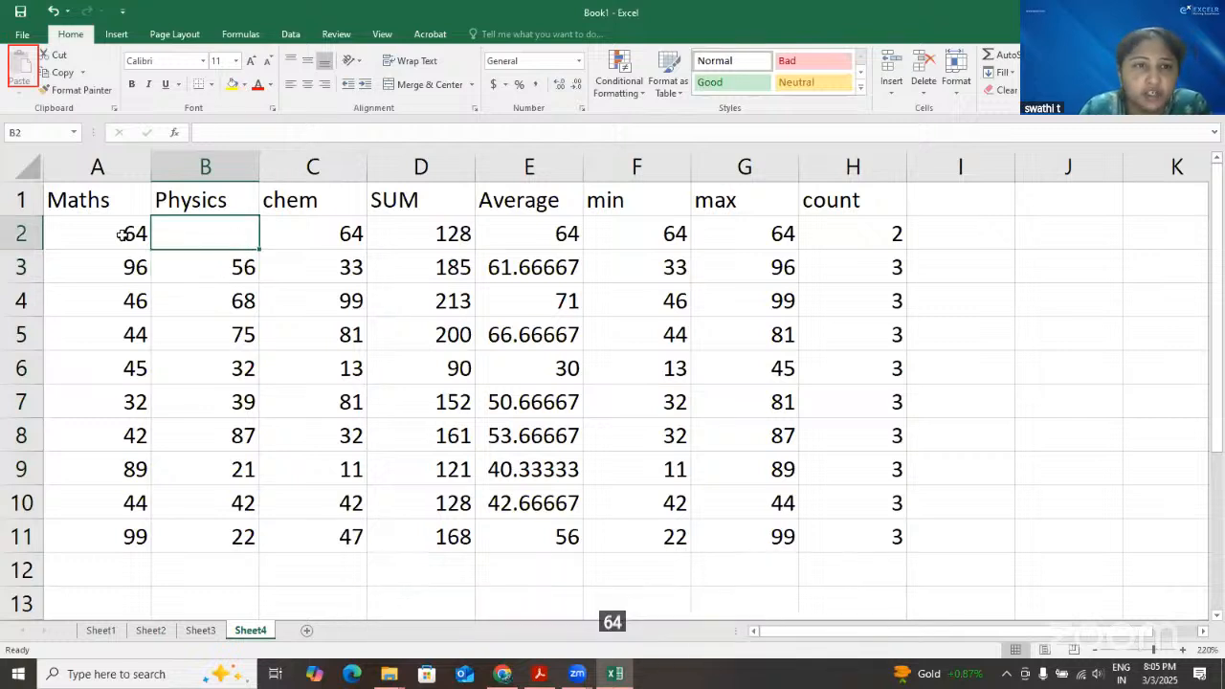
key(Left)
click(650, 238)
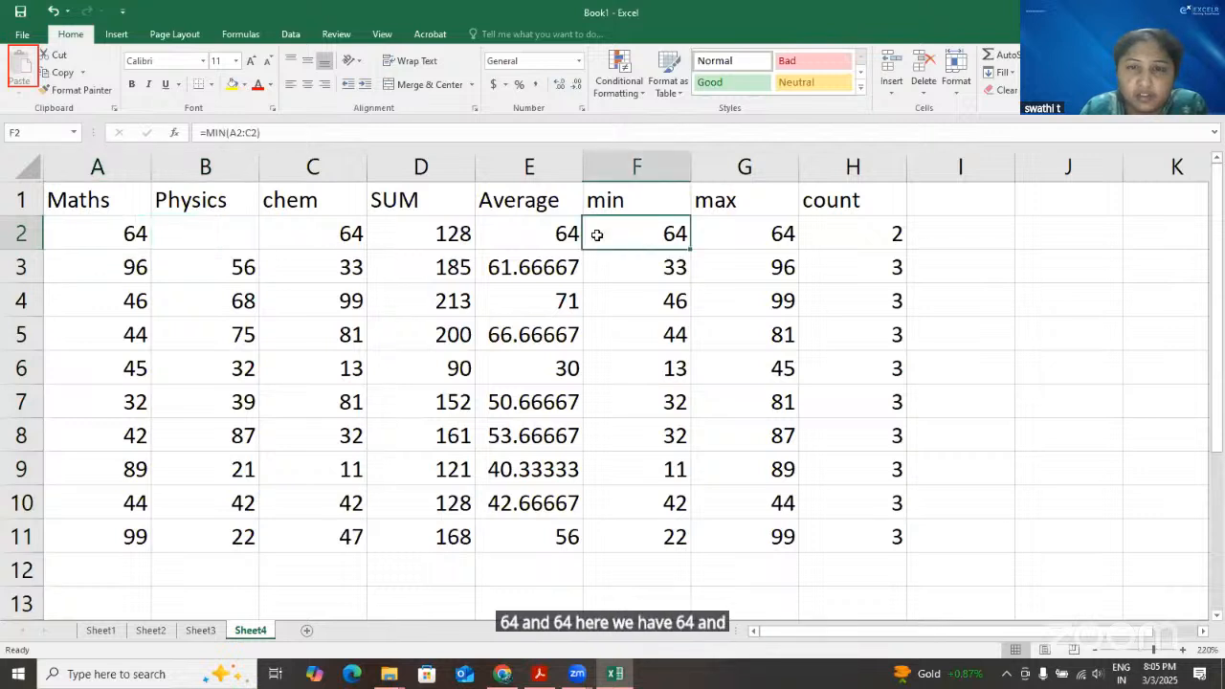
key(Right)
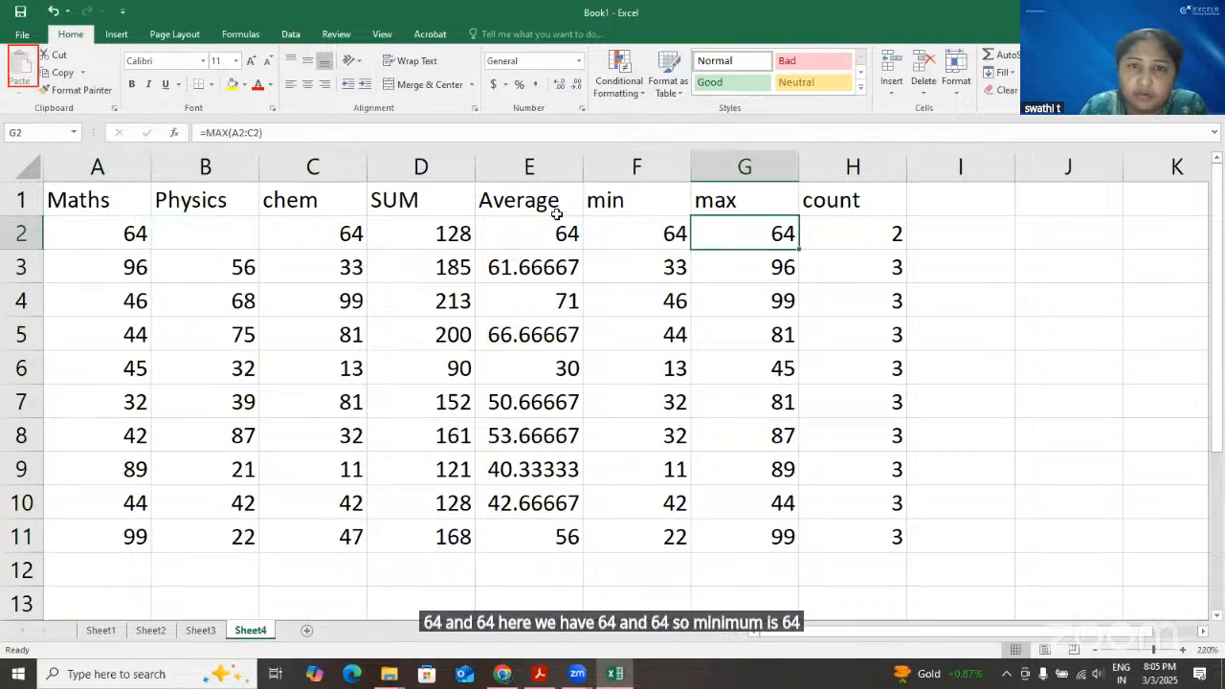
click(543, 244)
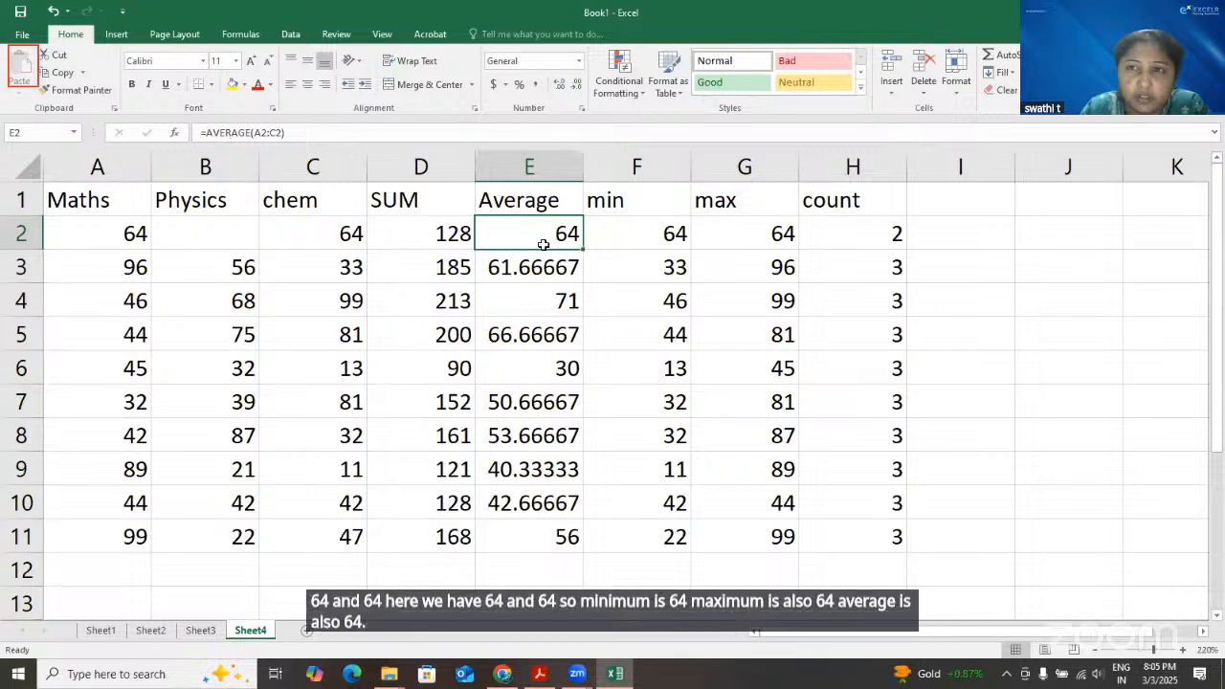
click(824, 236)
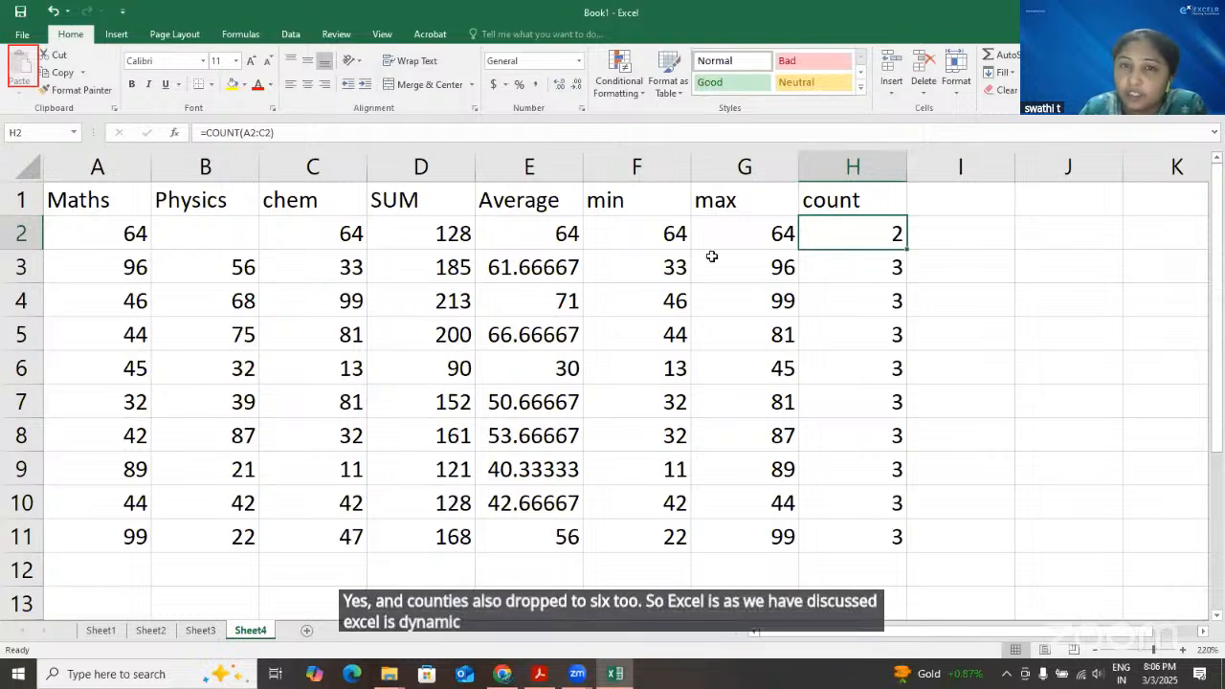
Enter 77 as the Physics mark in B2
click(230, 234)
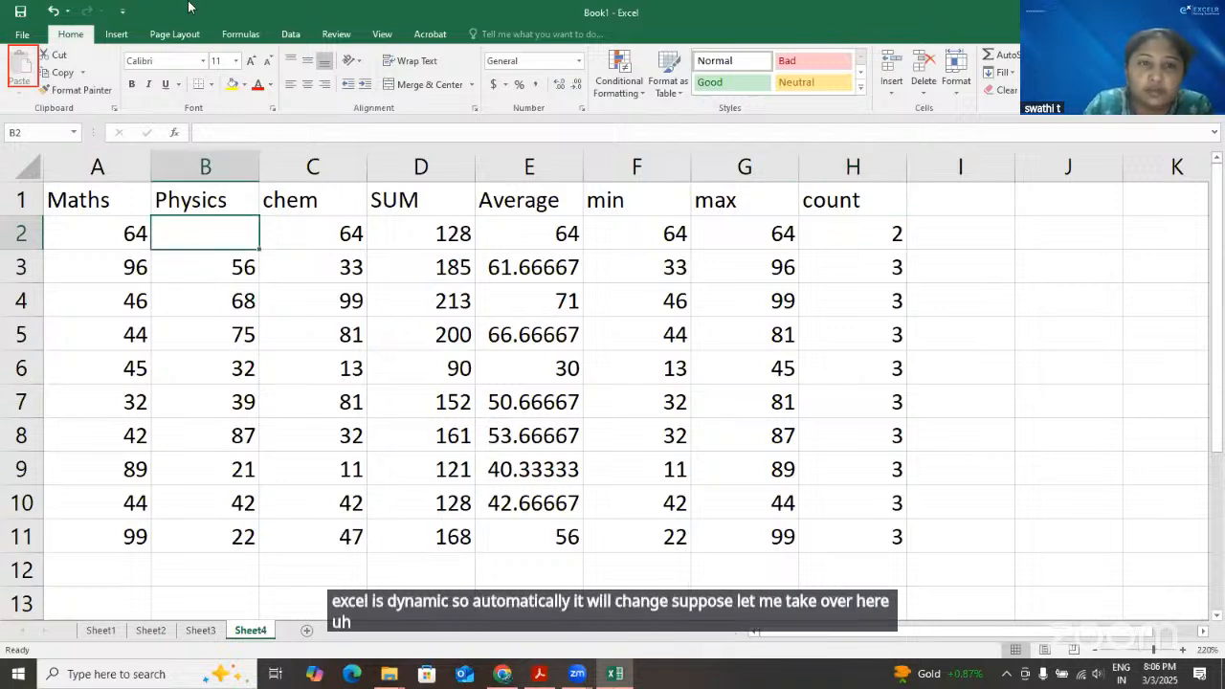
text(77)
key(Return)
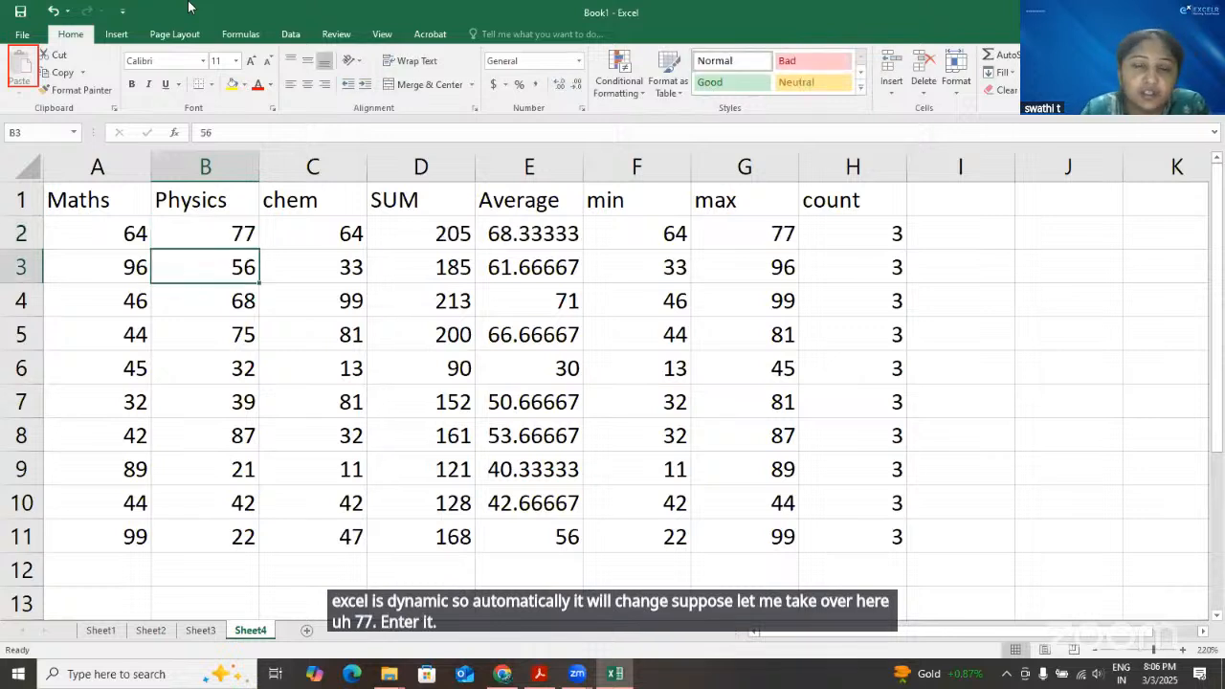
Examine how the min, max, Average, SUM and count formulas in row 2 respond to the new Physics mark
click(666, 233)
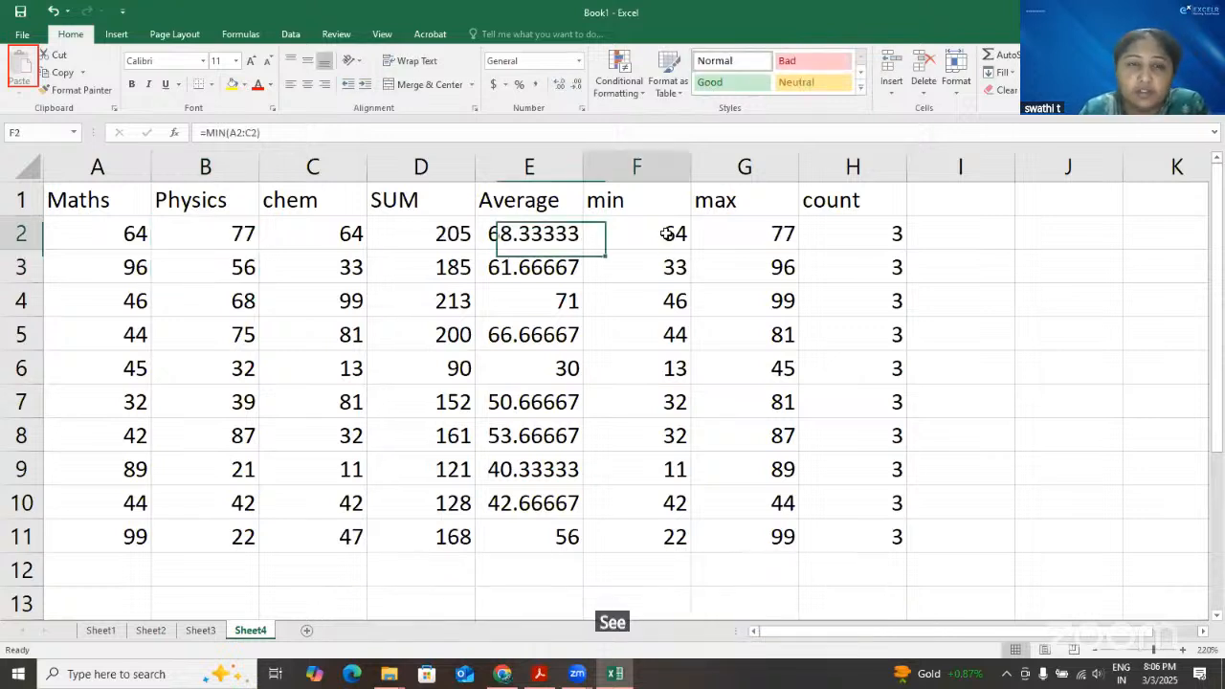
click(741, 228)
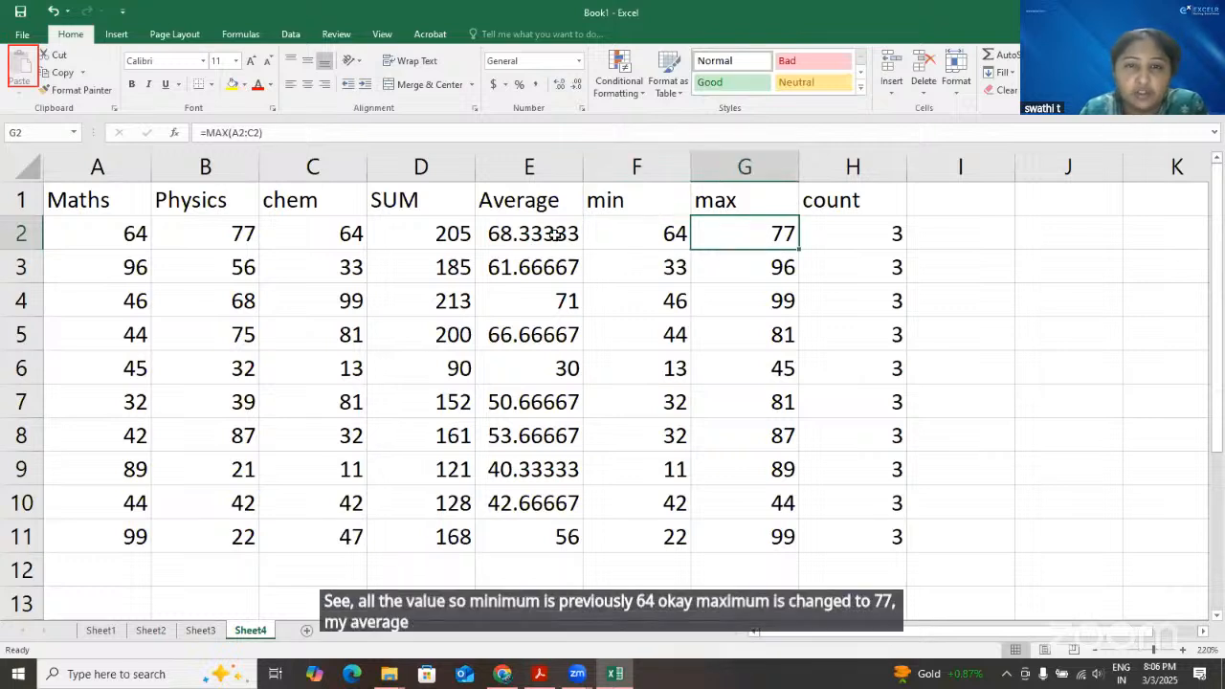
click(555, 238)
drag(465, 239, 676, 237)
drag(854, 229, 865, 233)
click(847, 265)
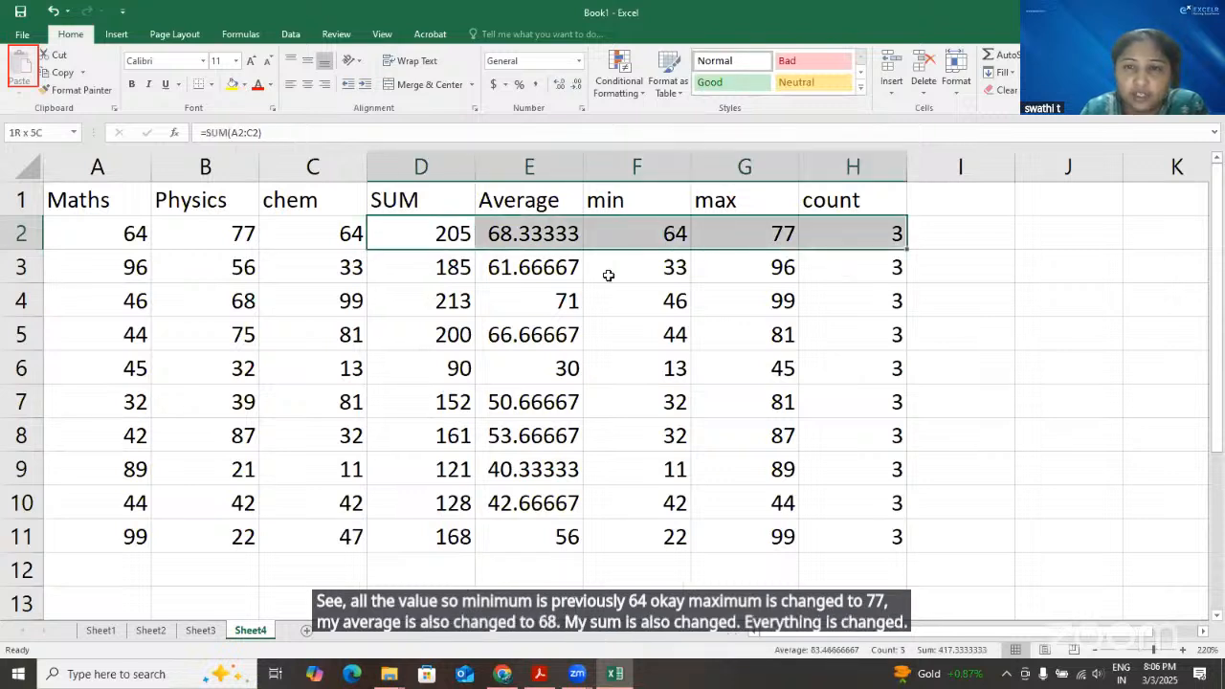
Clear the chem mark in C2
click(341, 230)
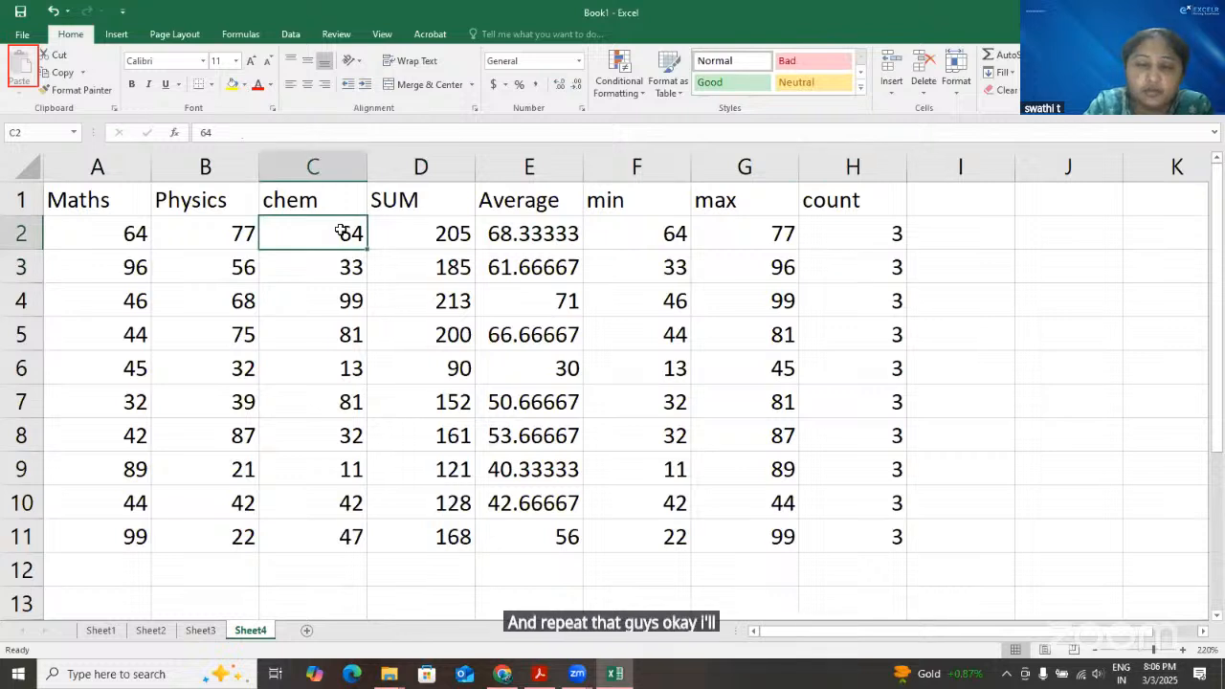
key(BackSpace)
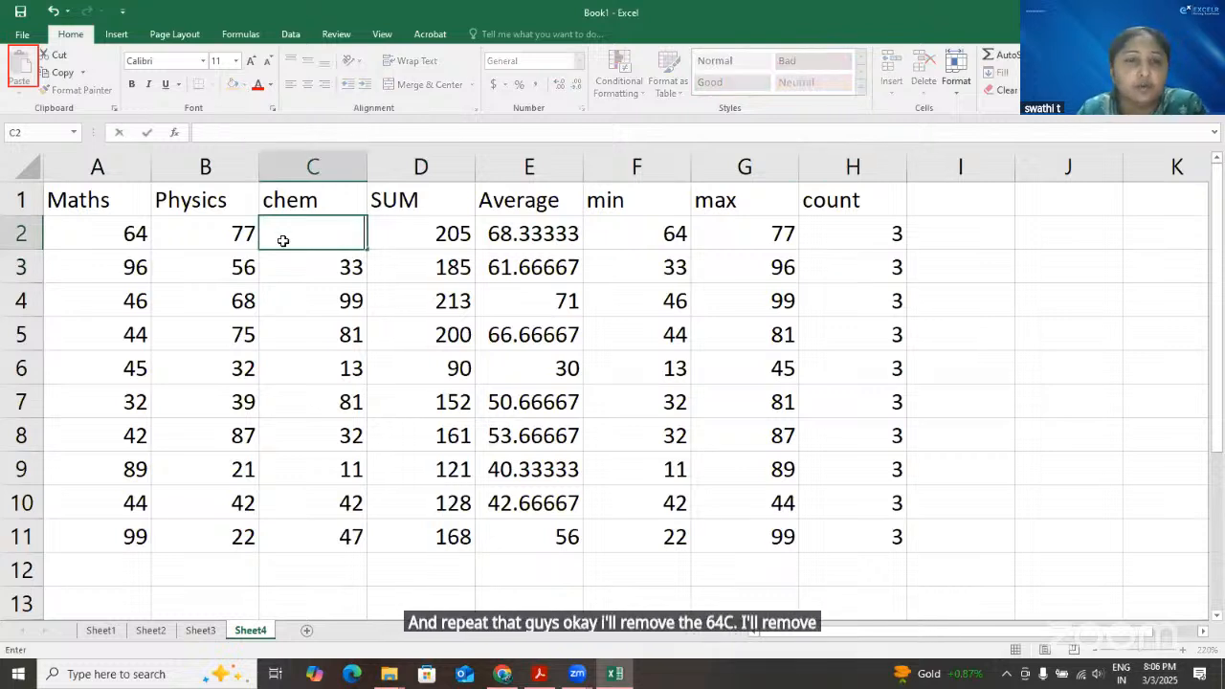
key(Return)
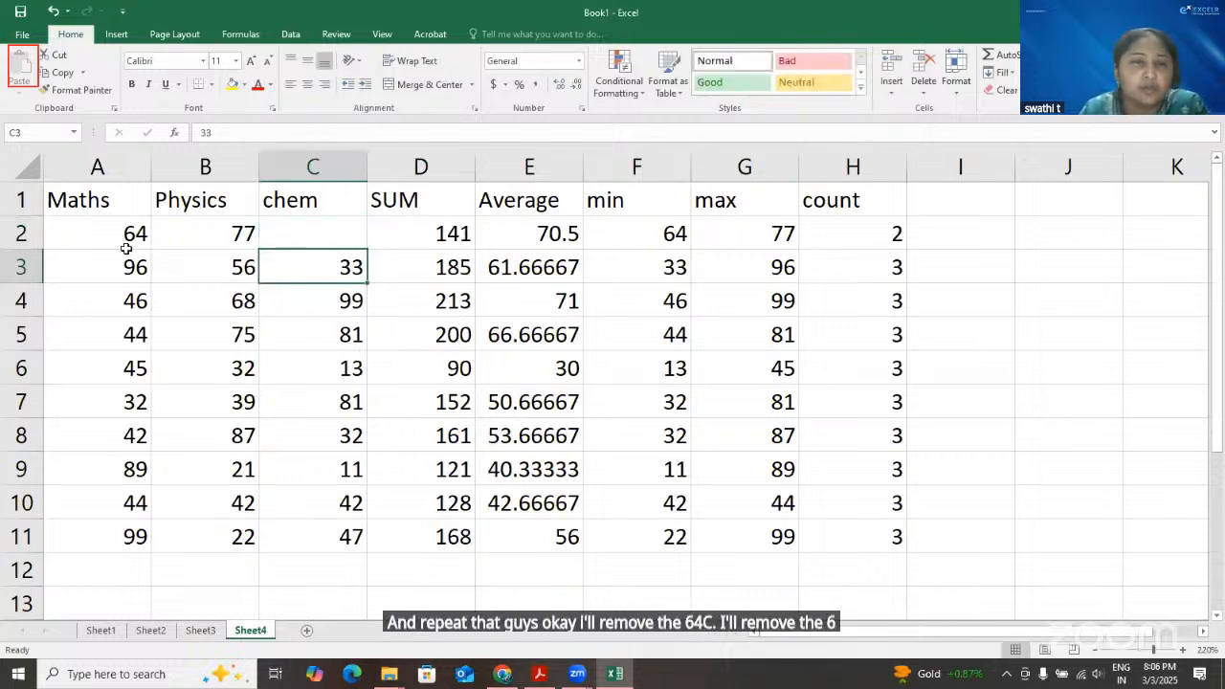
Examine how the SUM, Average, min, max and count formulas in row 2 respond to the empty chem cell
click(219, 229)
click(452, 238)
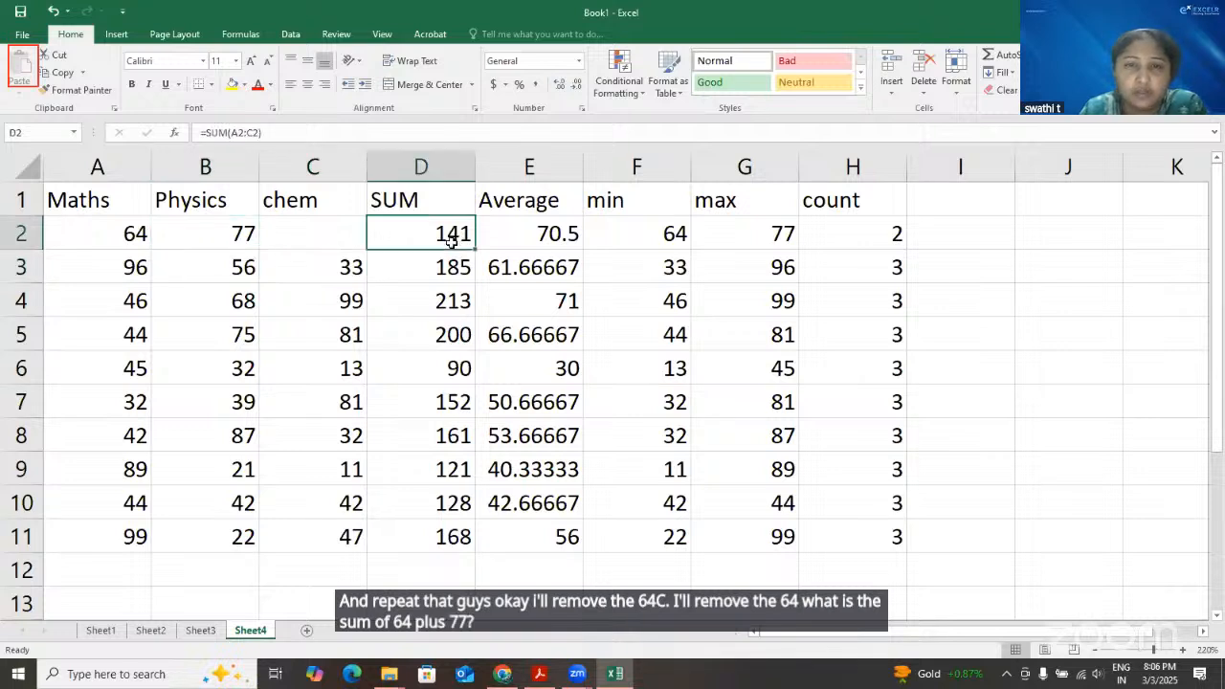
click(127, 236)
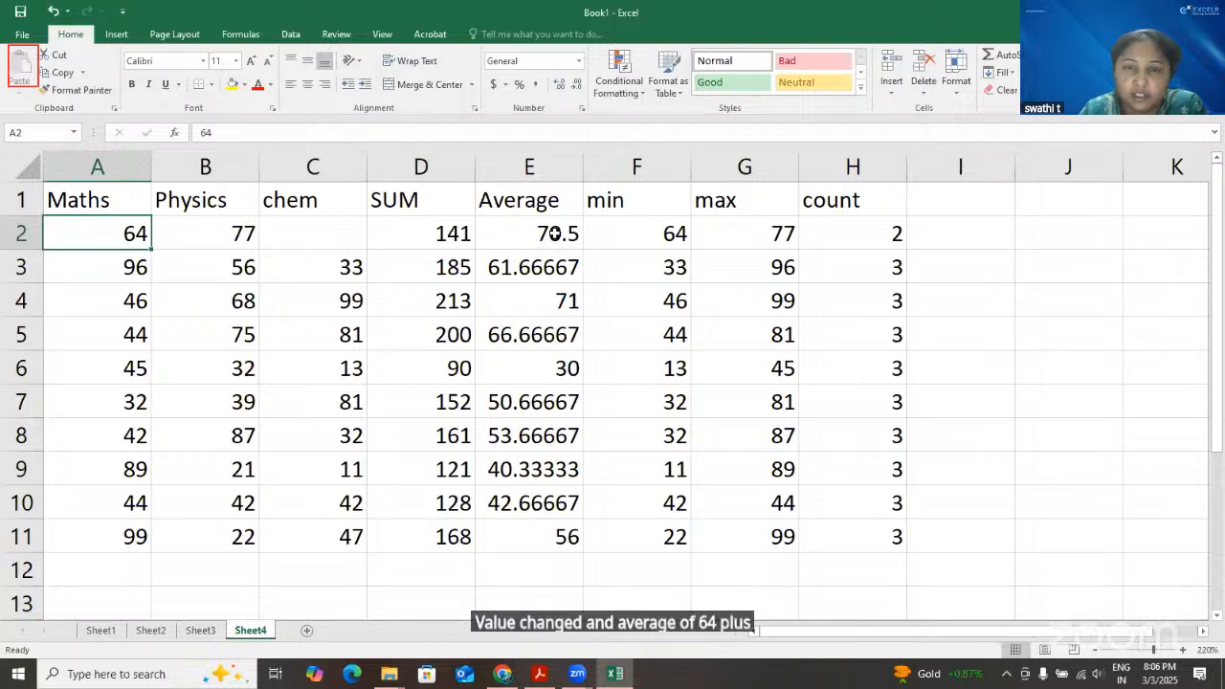
click(230, 235)
click(557, 234)
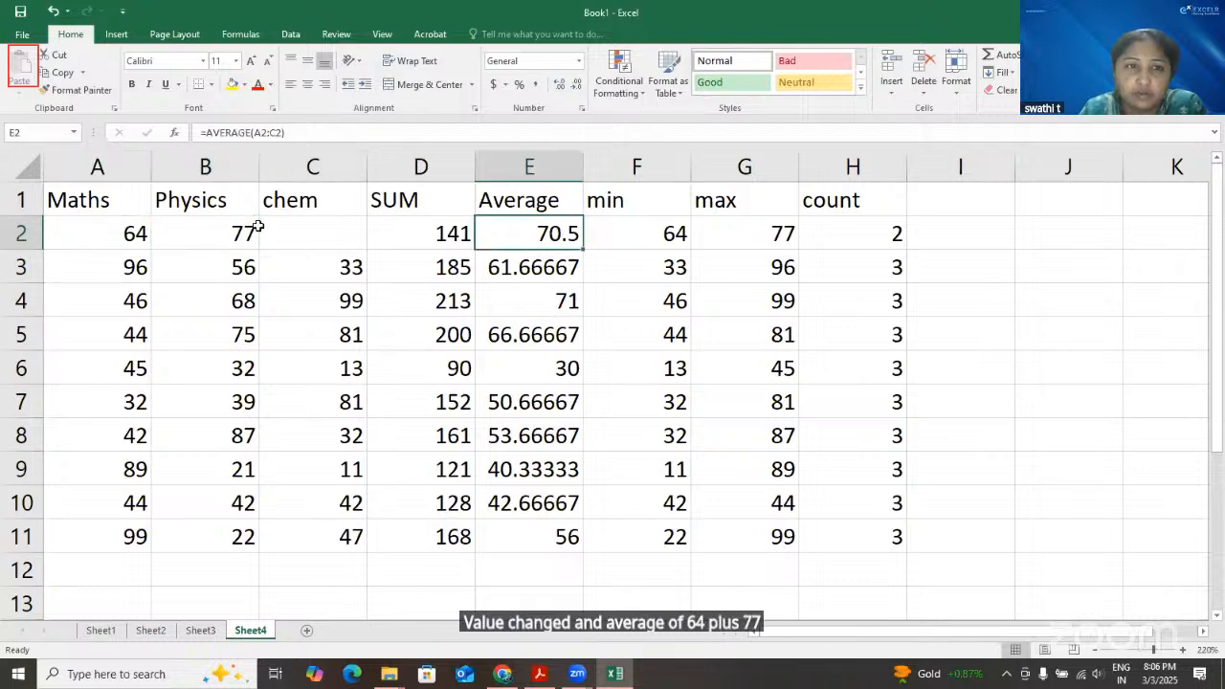
click(671, 235)
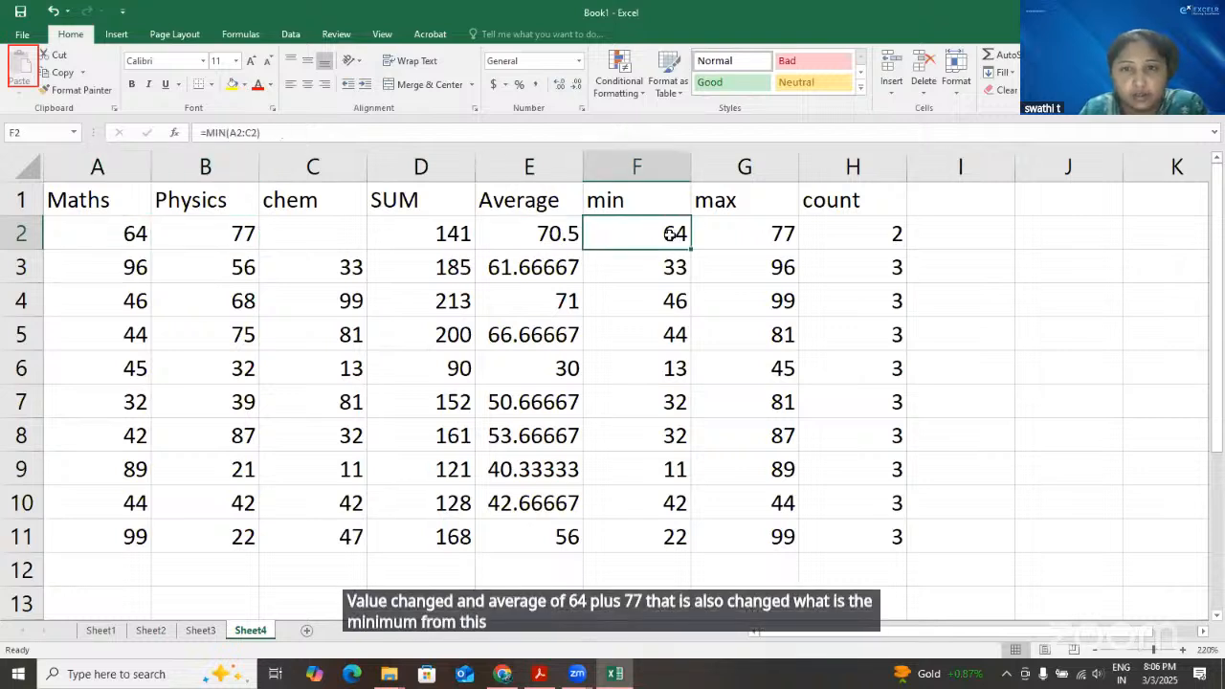
click(746, 237)
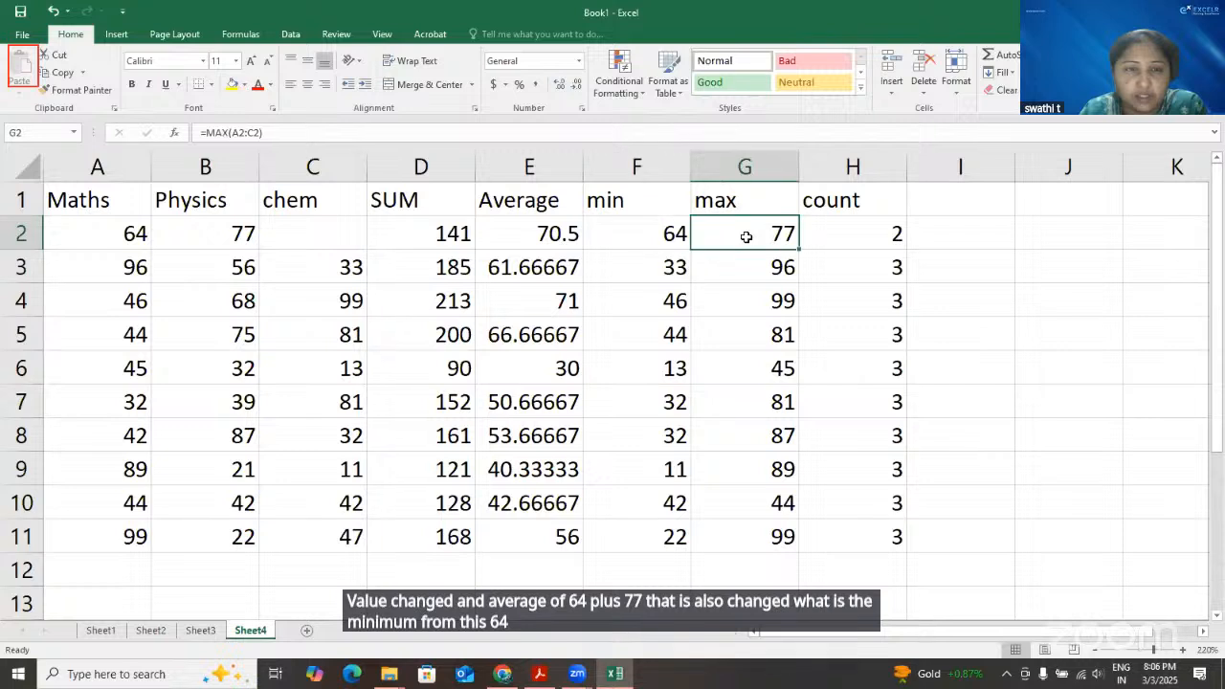
click(866, 212)
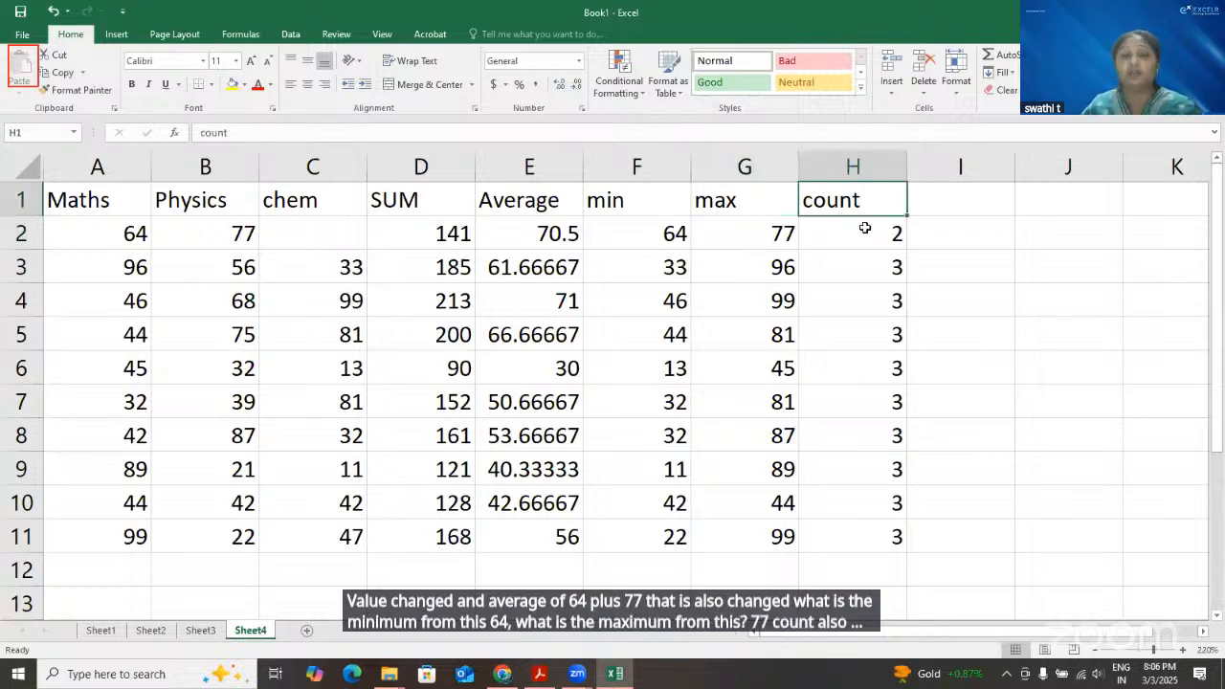
click(865, 228)
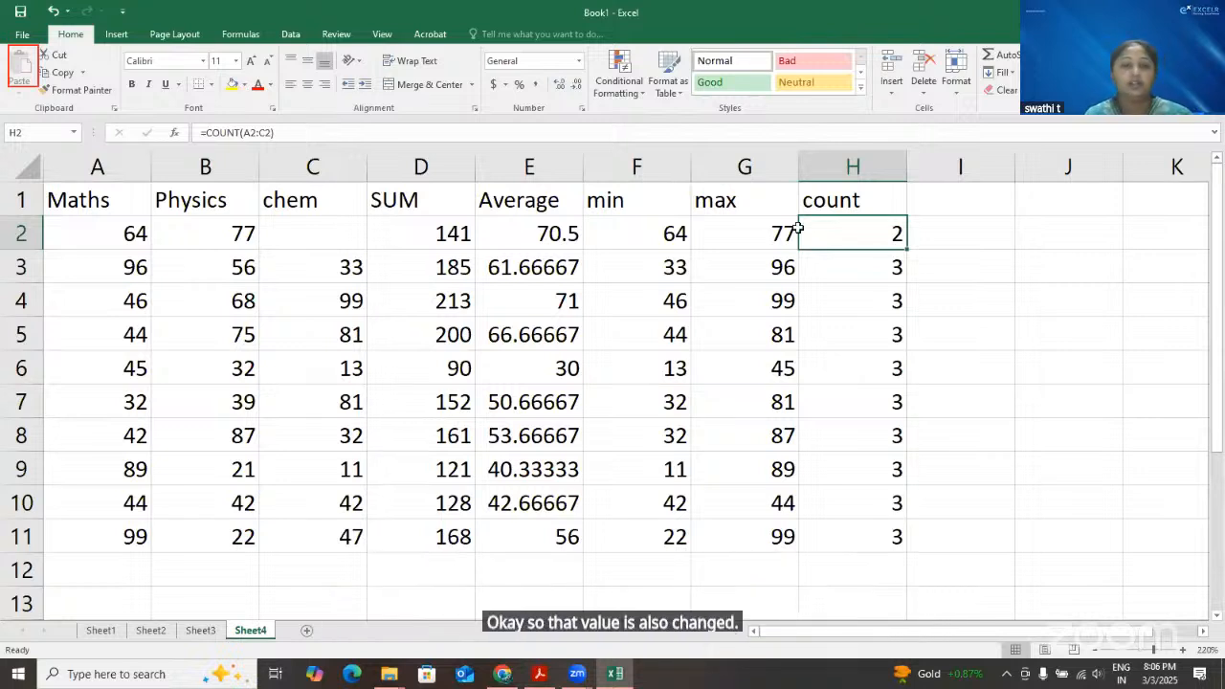
Enter 10 as the chem mark in C2
click(311, 233)
text(10)
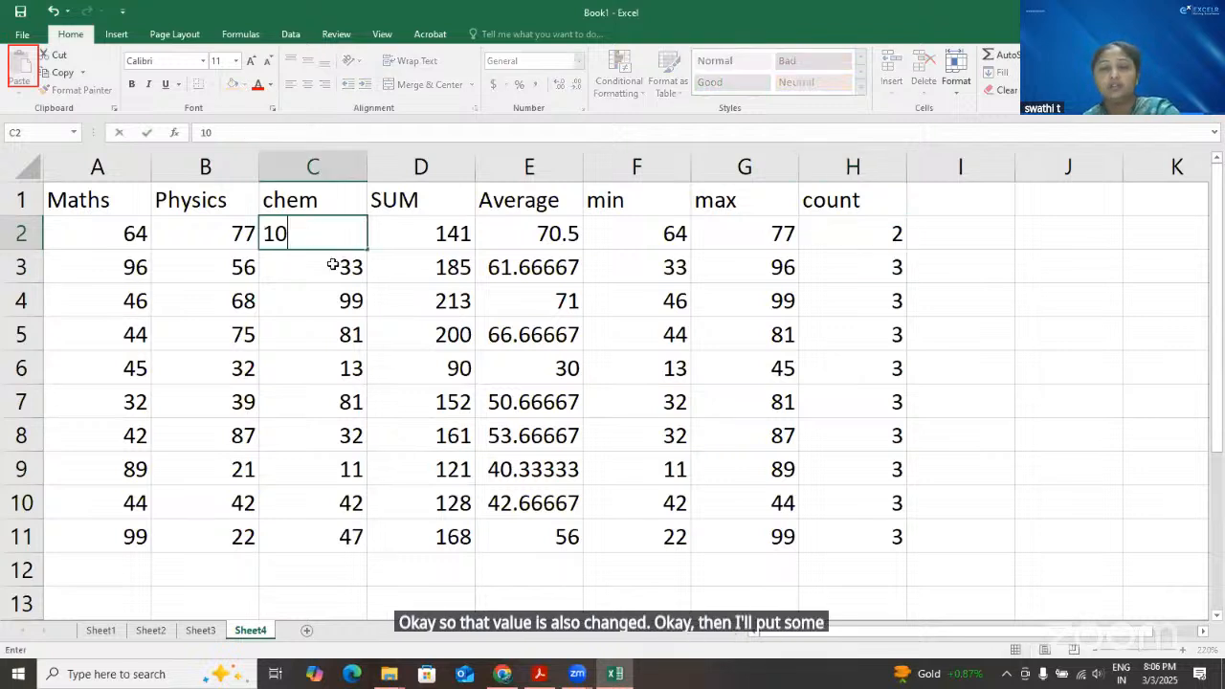
key(Return)
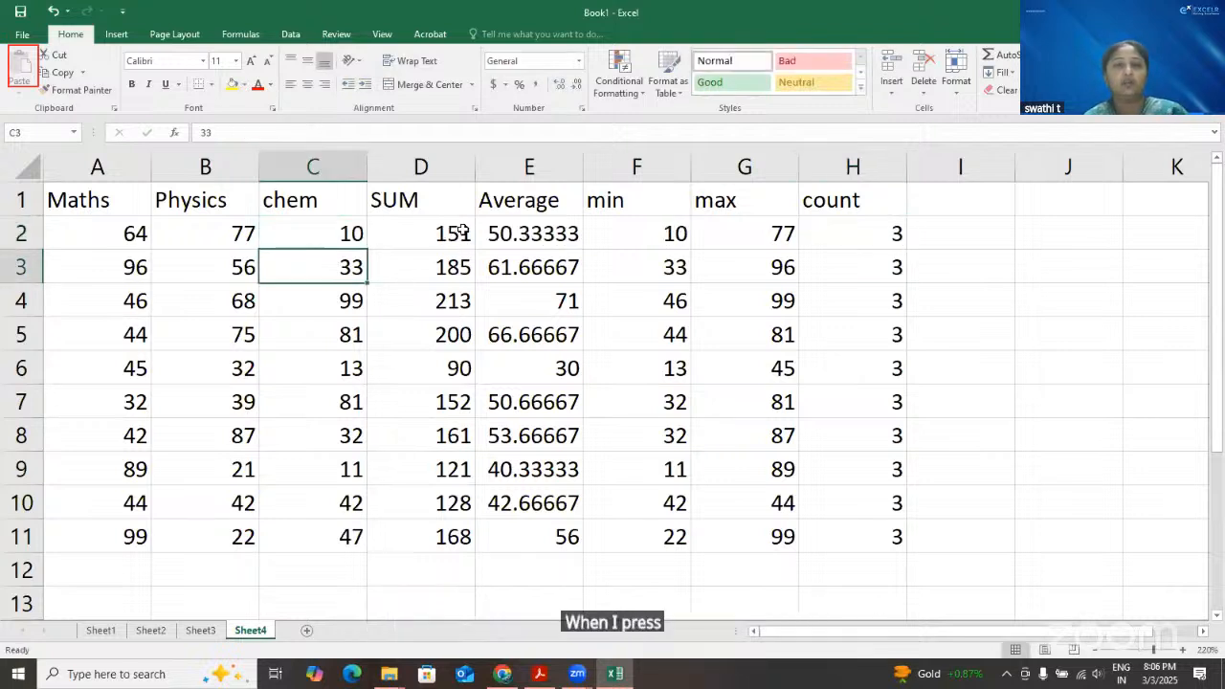
Check the SUM, Average, min and count formulas in row 2 against the new chem mark
click(463, 233)
click(547, 240)
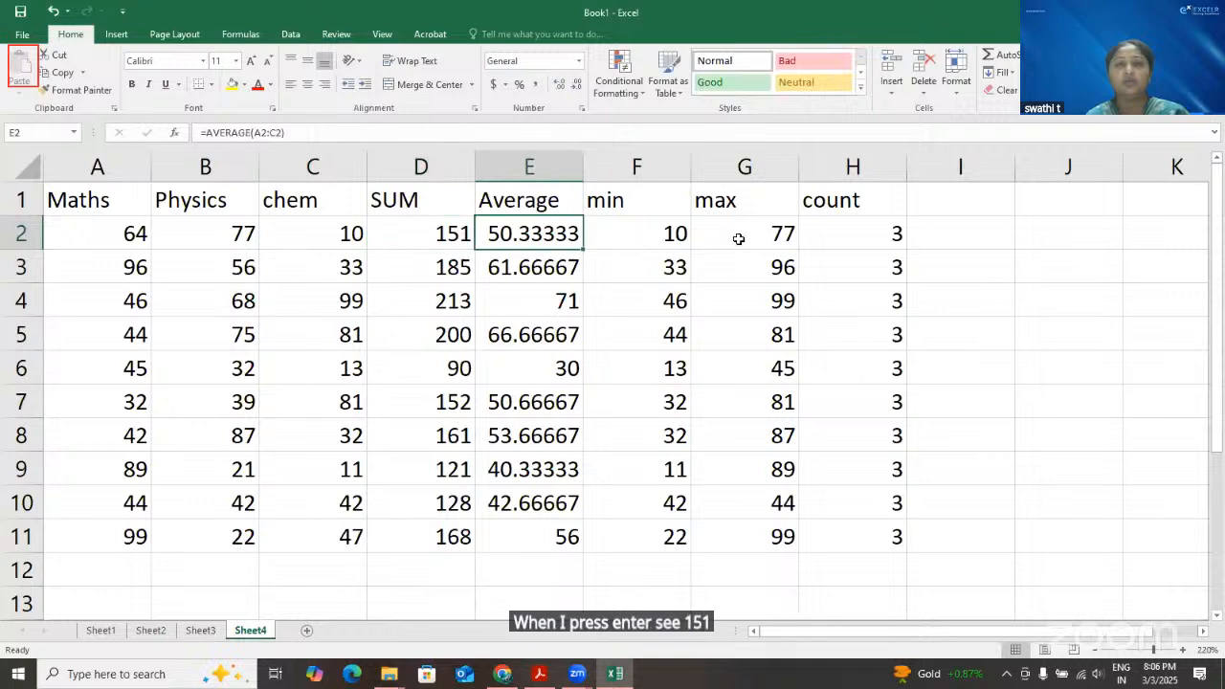
click(672, 236)
click(890, 236)
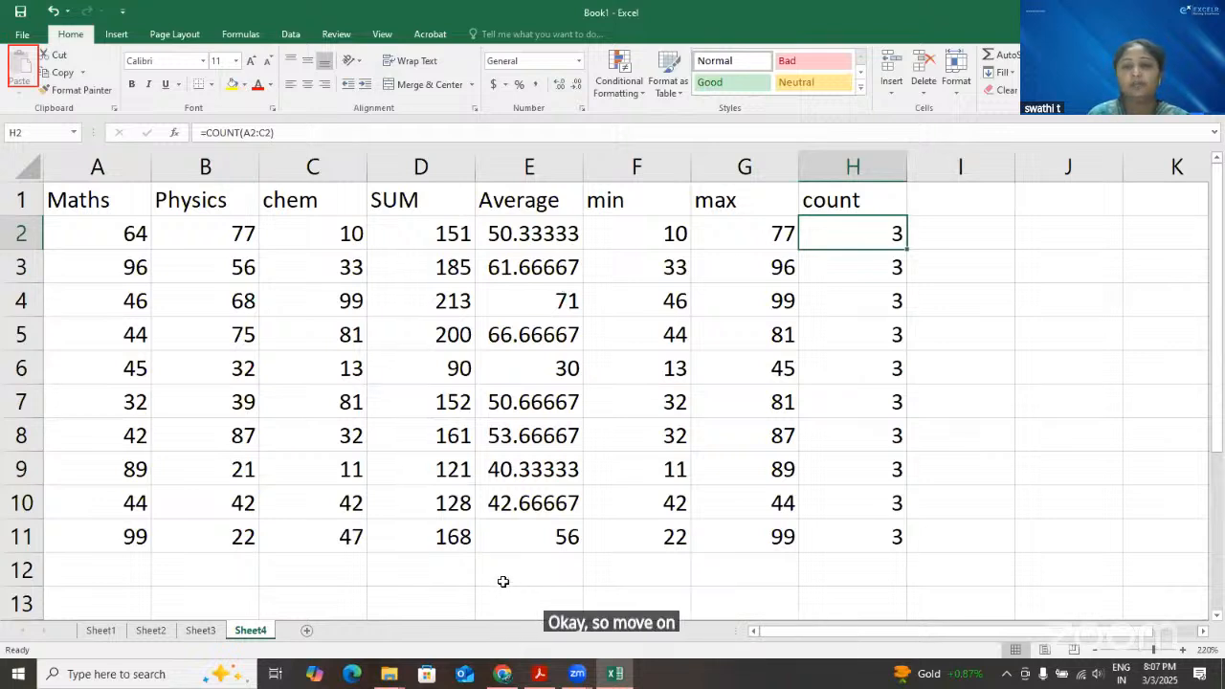
click(200, 578)
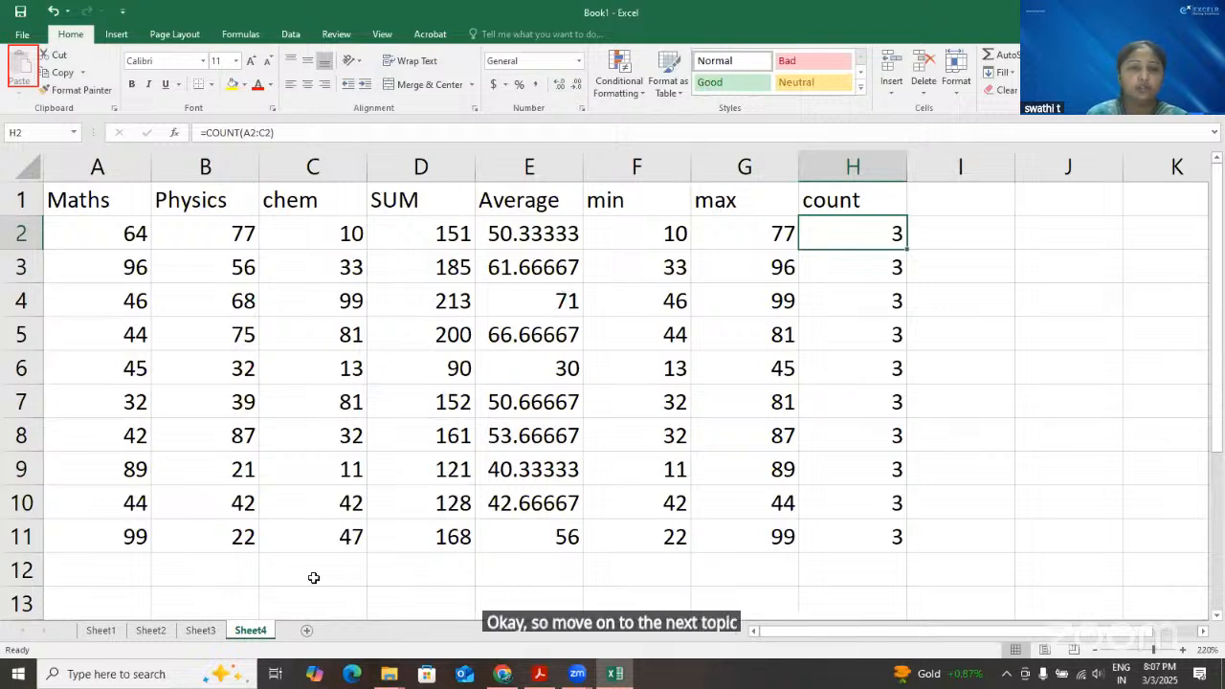
click(433, 574)
click(559, 578)
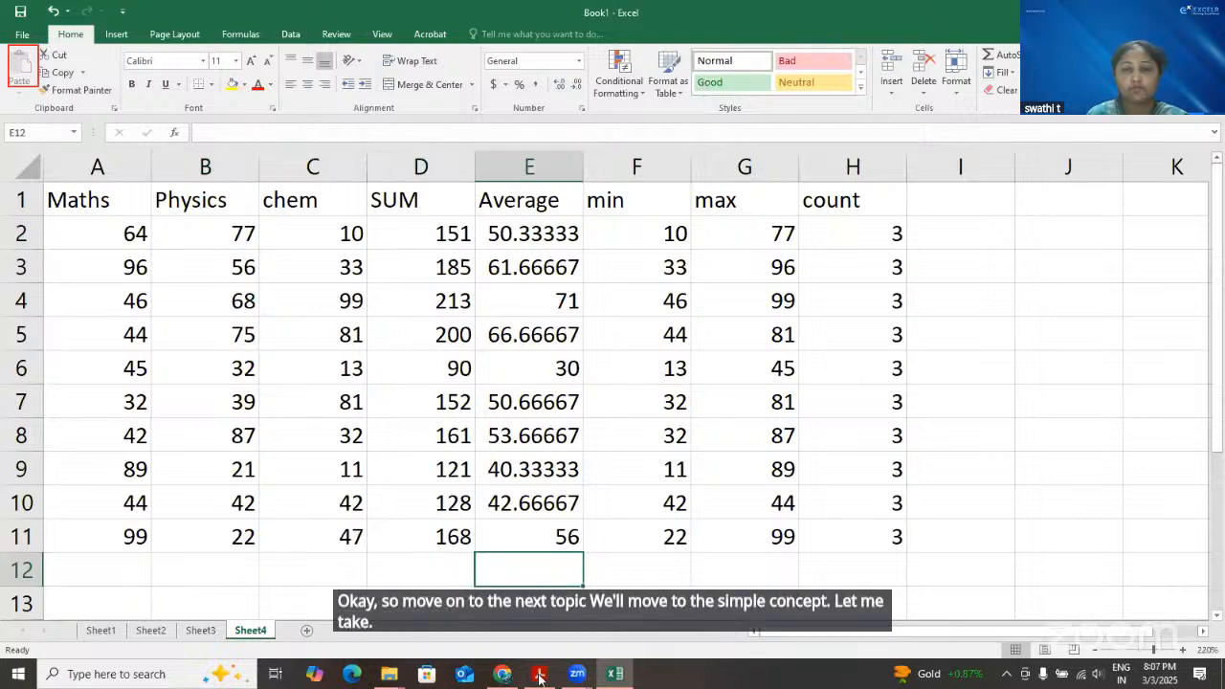
Switch to the Excel syllabus PDF in Adobe Acrobat and review the Intermediate Excel topics, from Intermediate Functions through Pivot Tables
key(alt+Tab)
scroll(706, 452, down, 5)
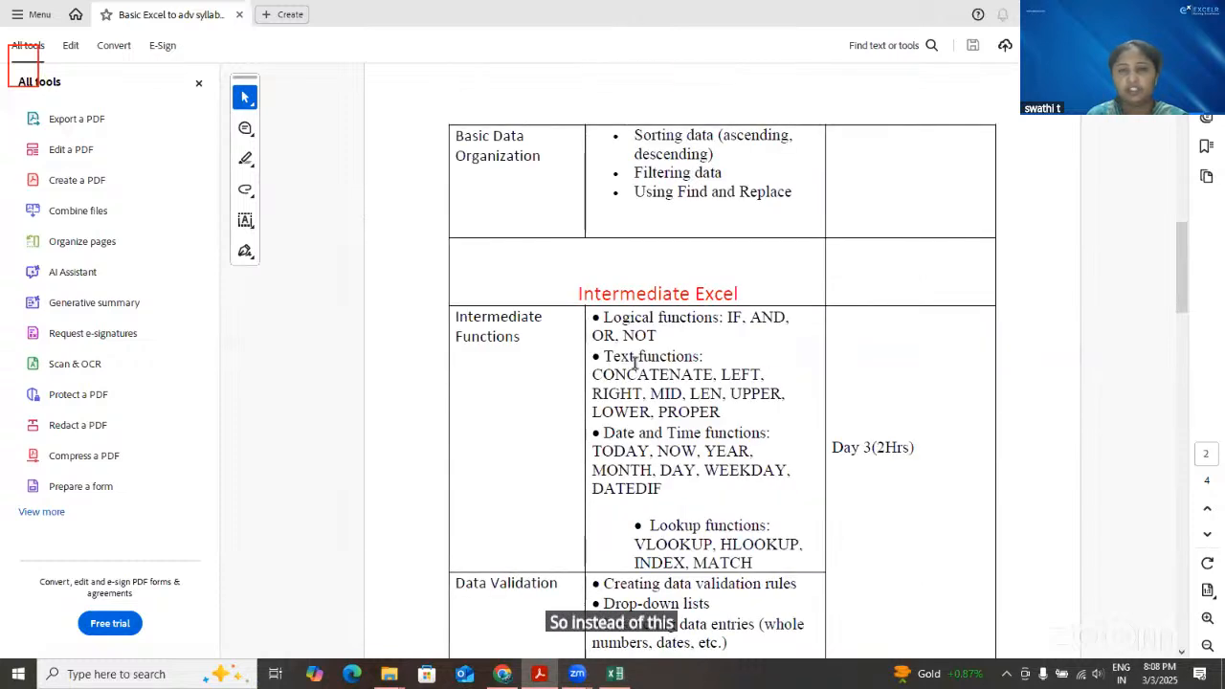
scroll(696, 476, down, 1)
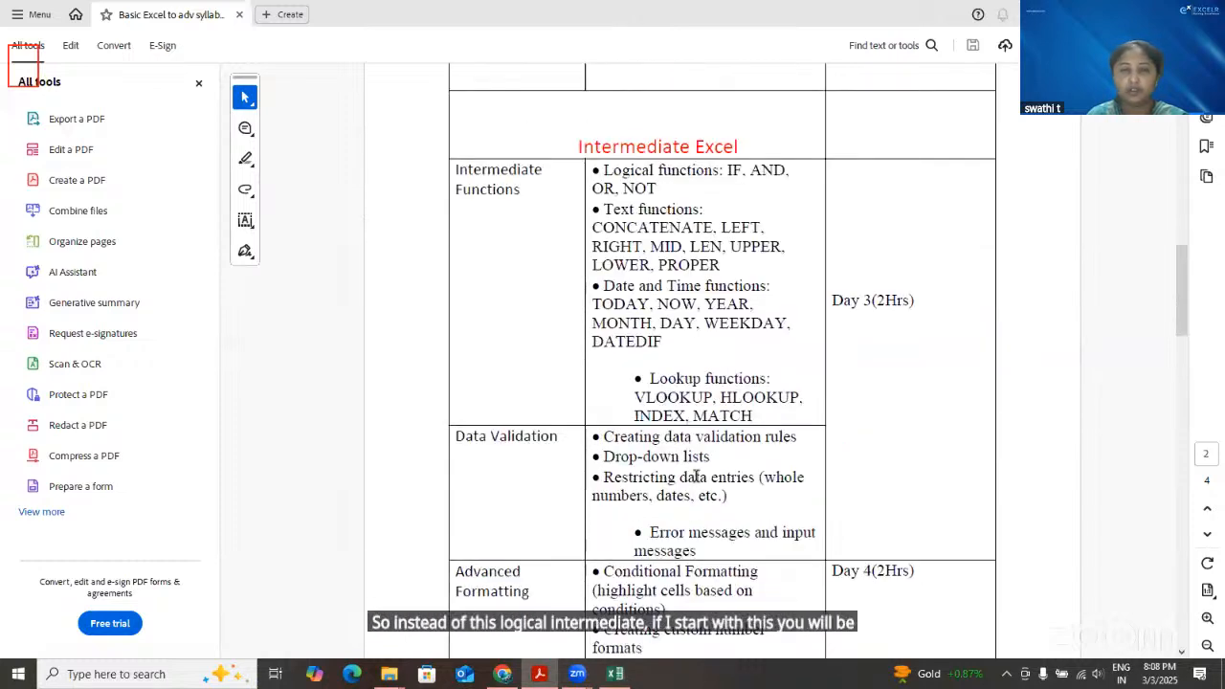
scroll(696, 476, down, 2)
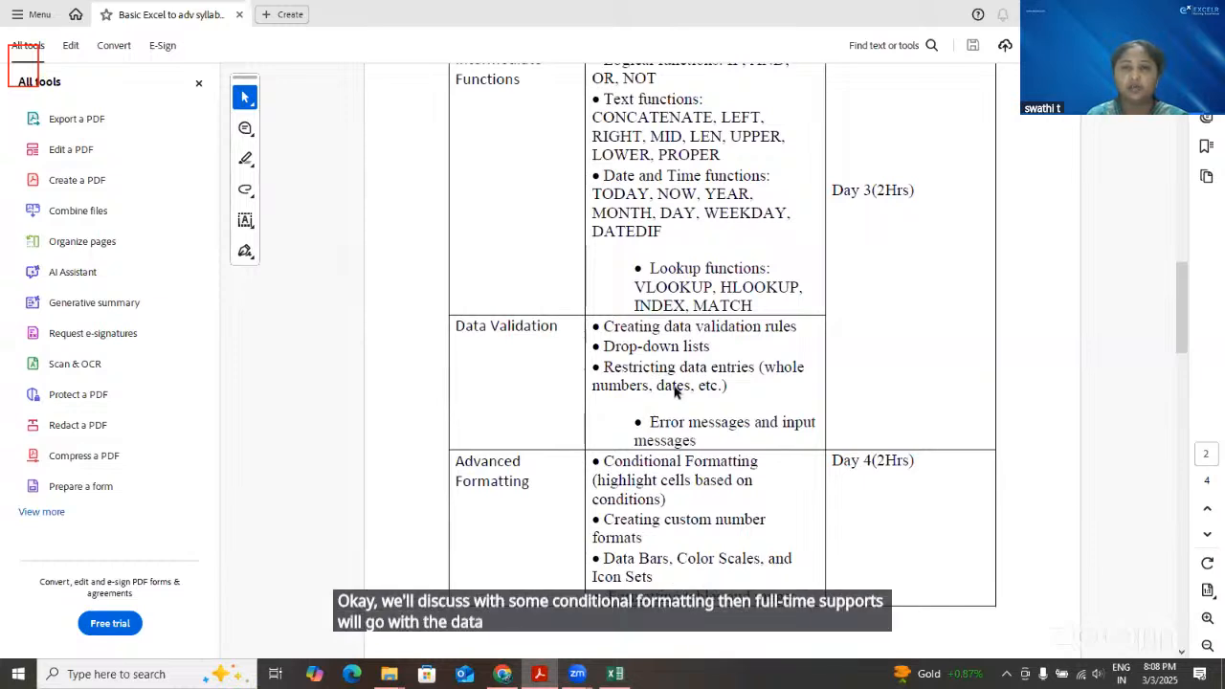
scroll(695, 426, up, 3)
drag(704, 435, 507, 375)
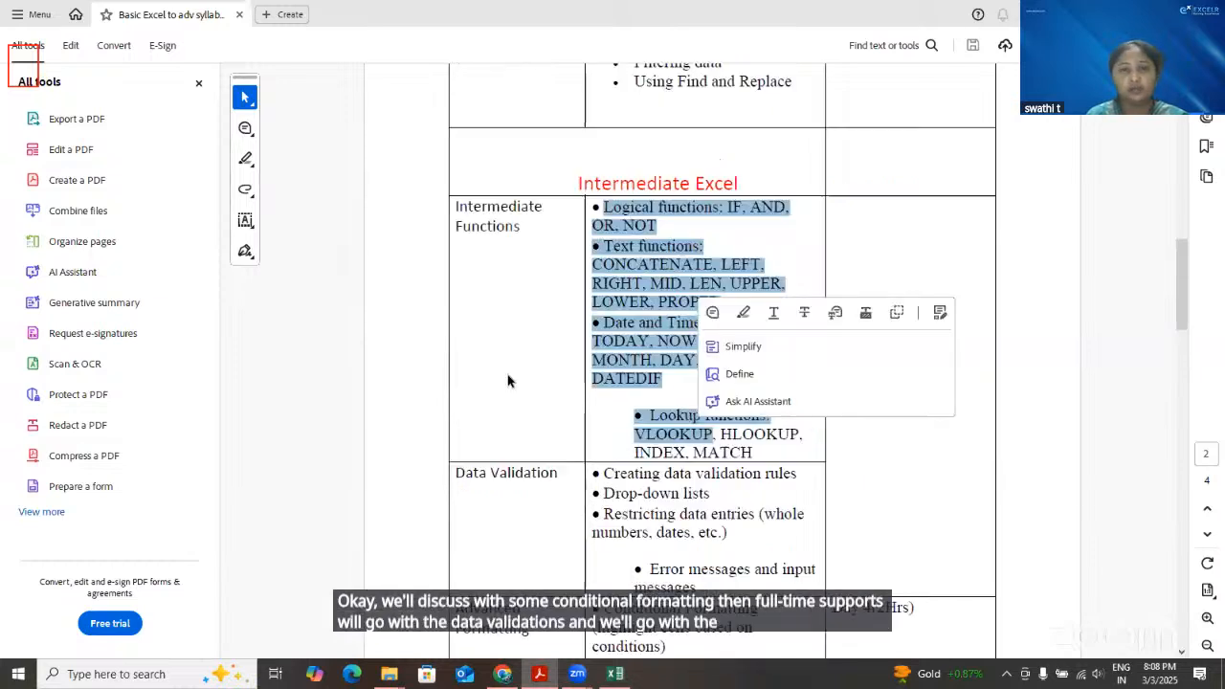
click(704, 532)
scroll(705, 533, down, 5)
scroll(705, 526, down, 5)
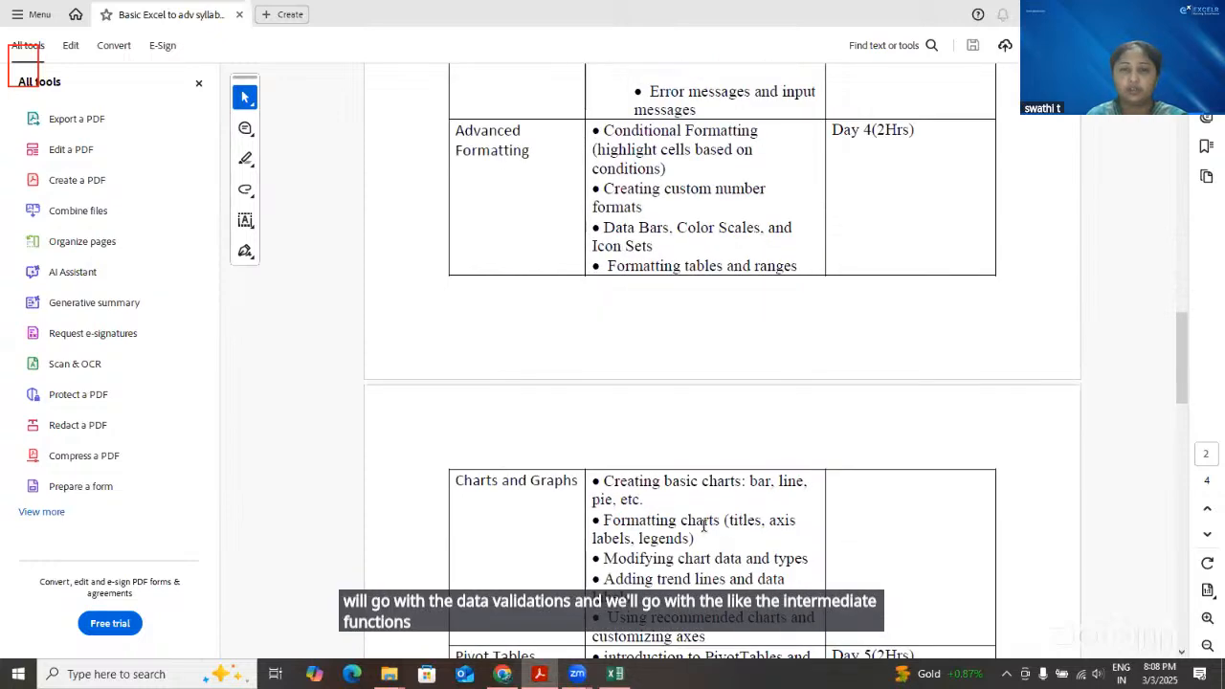
scroll(704, 526, down, 5)
scroll(703, 525, up, 7)
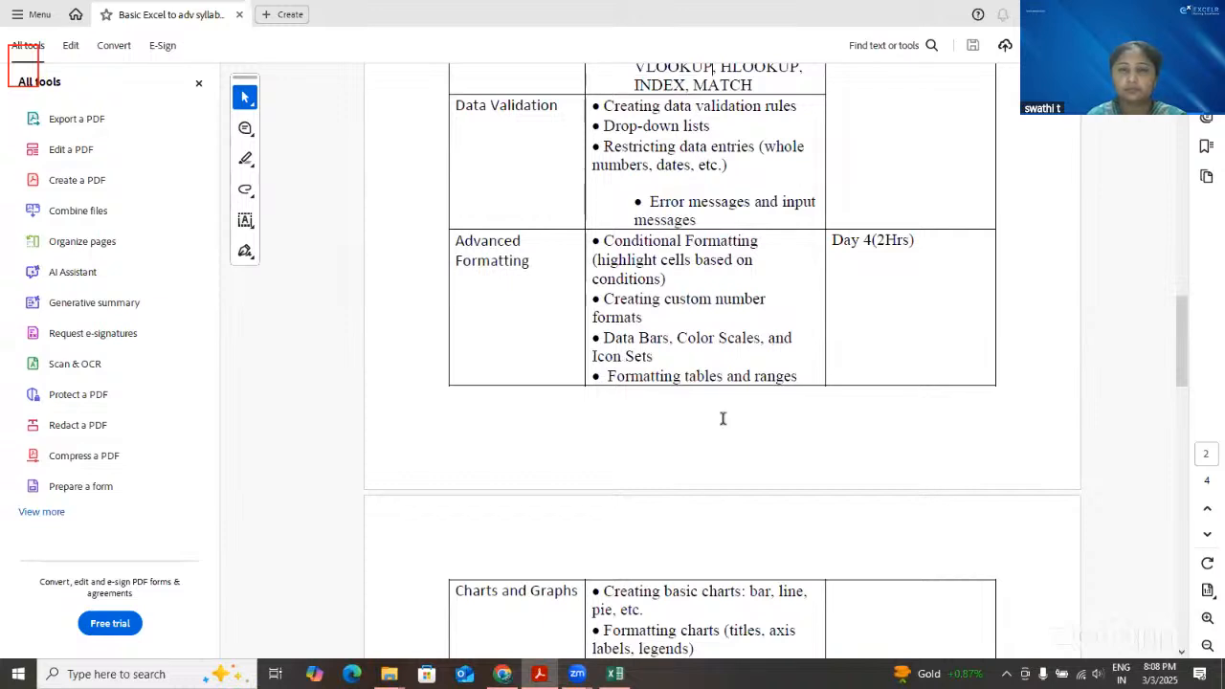
scroll(724, 425, down, 4)
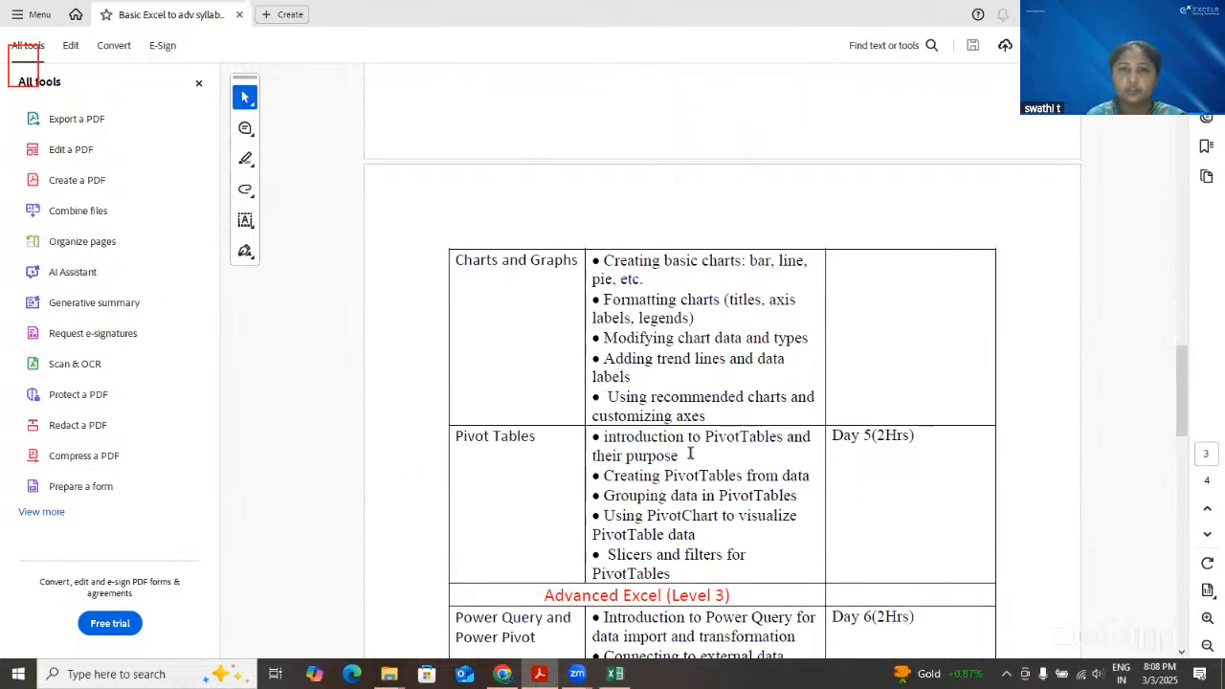
scroll(723, 425, up, 6)
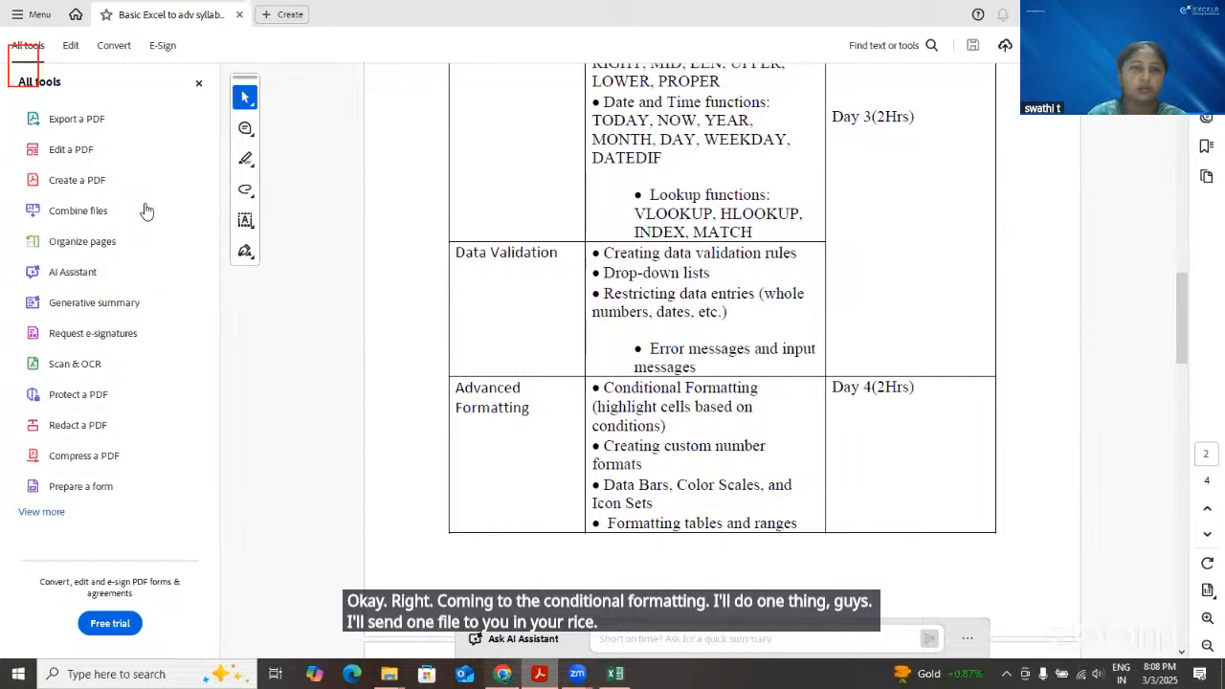
Switch to Gmail in Chrome and return from the open message to the start of the inbox list
key(alt+Tab)
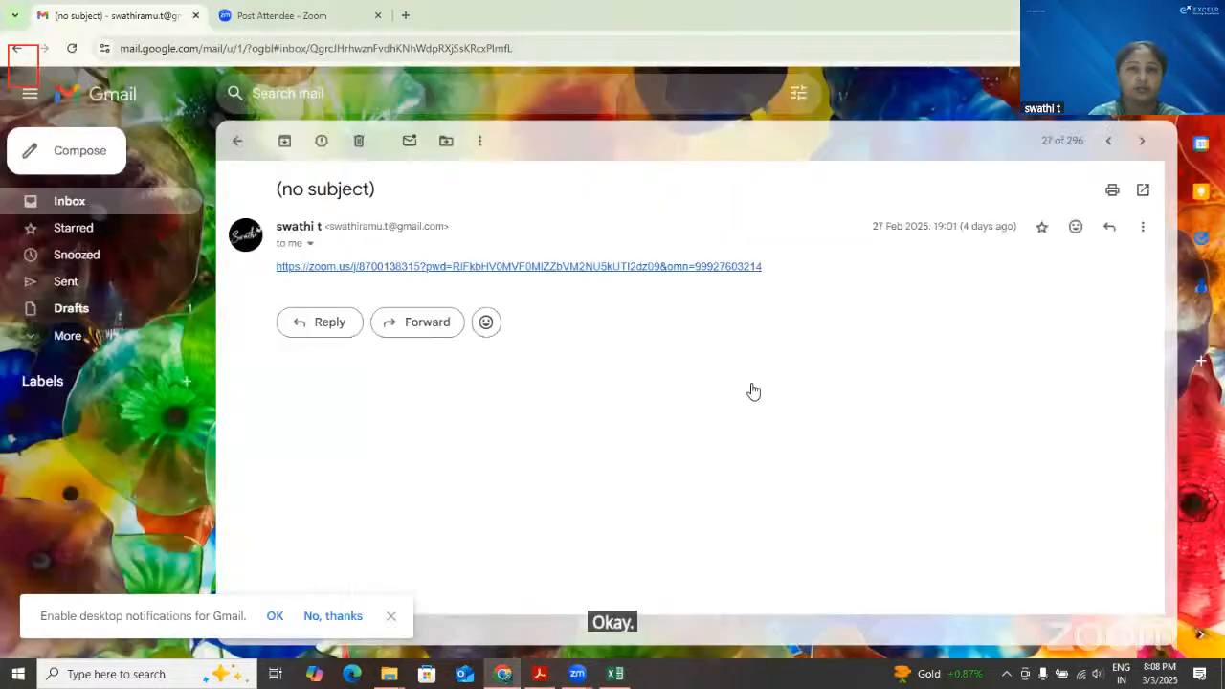
key(alt+Left)
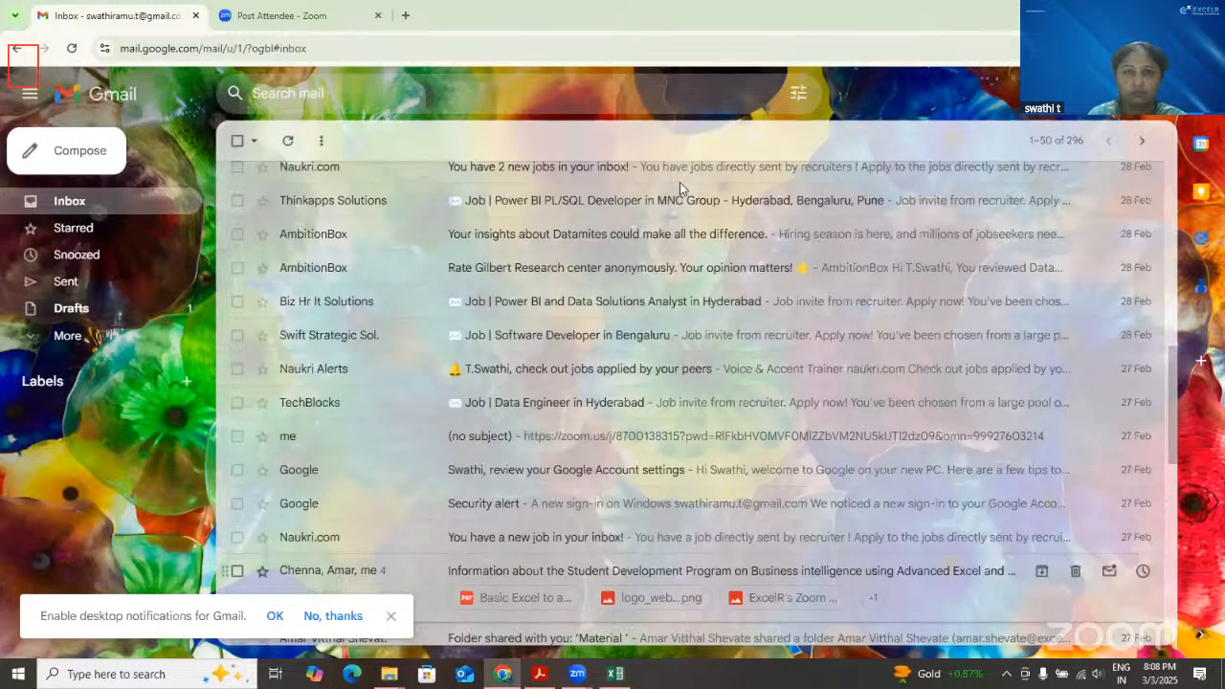
scroll(680, 182, up, 8)
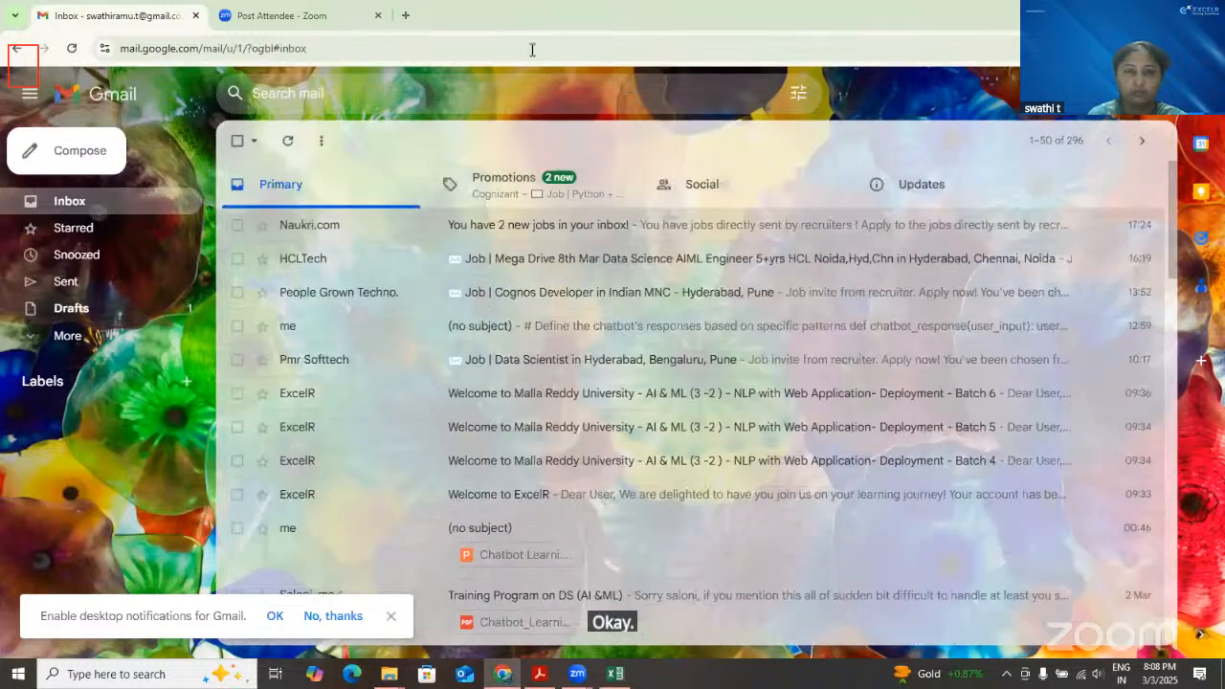
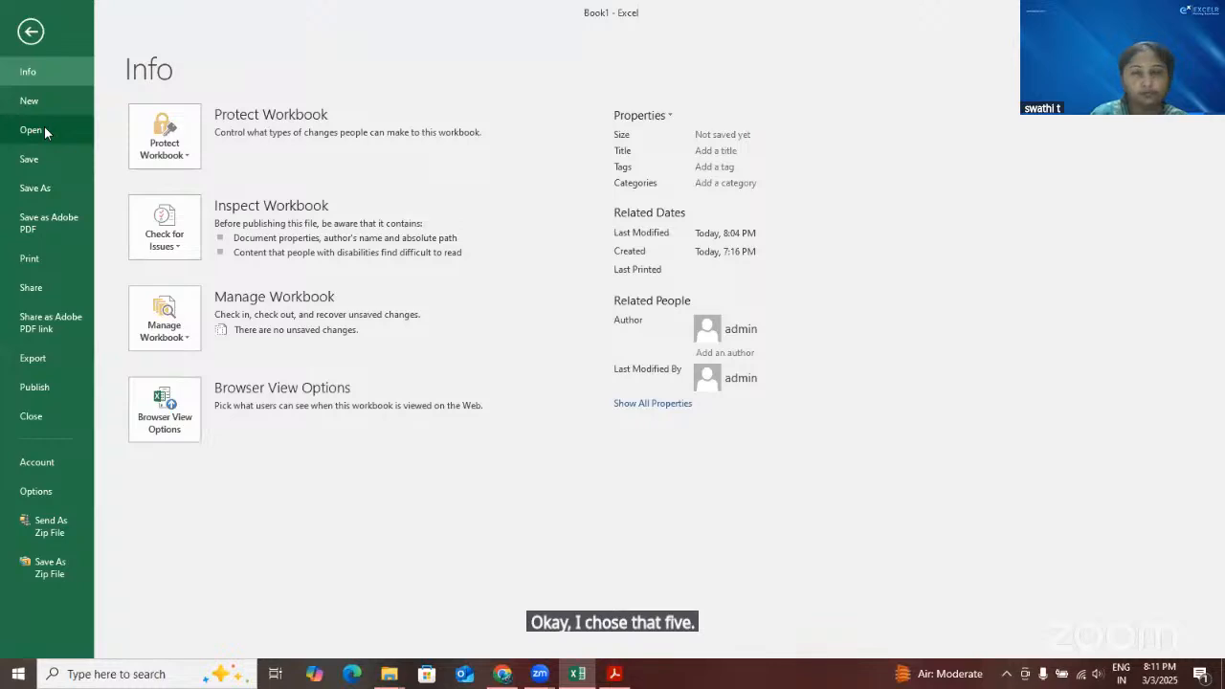
Open the new employee data workbook and look over its Employee, Location, Sex and Salary columns
click(44, 128)
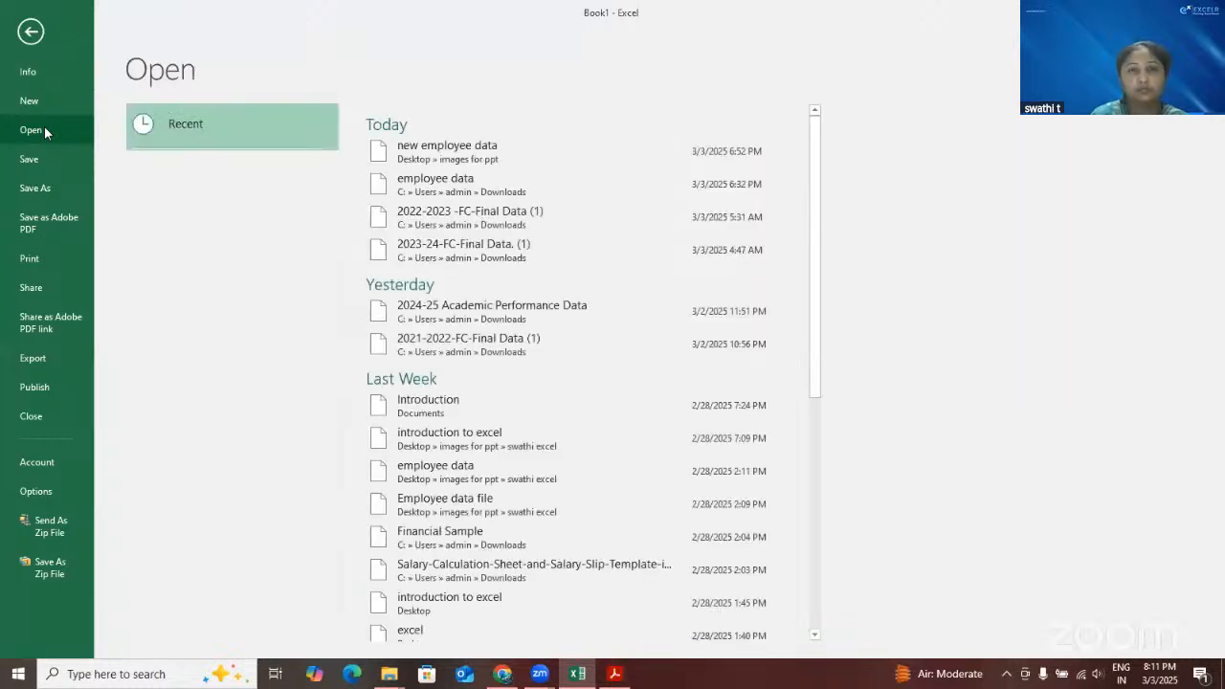
key(Escape)
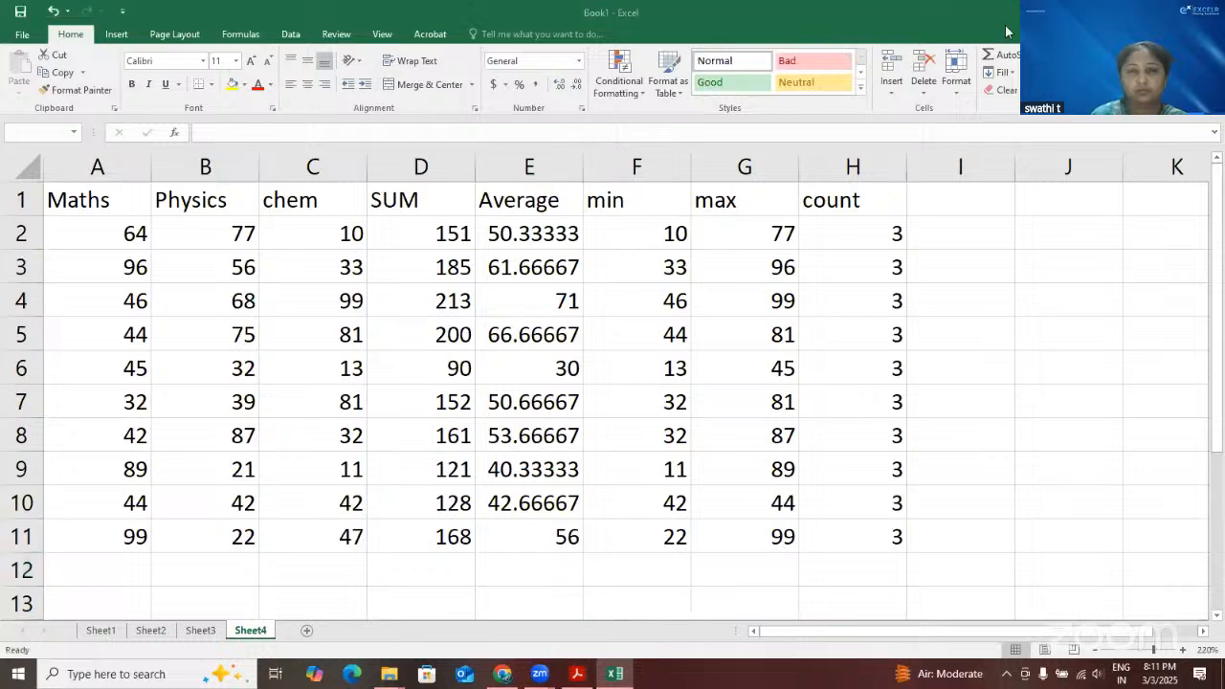
scroll(390, 406, down, 3)
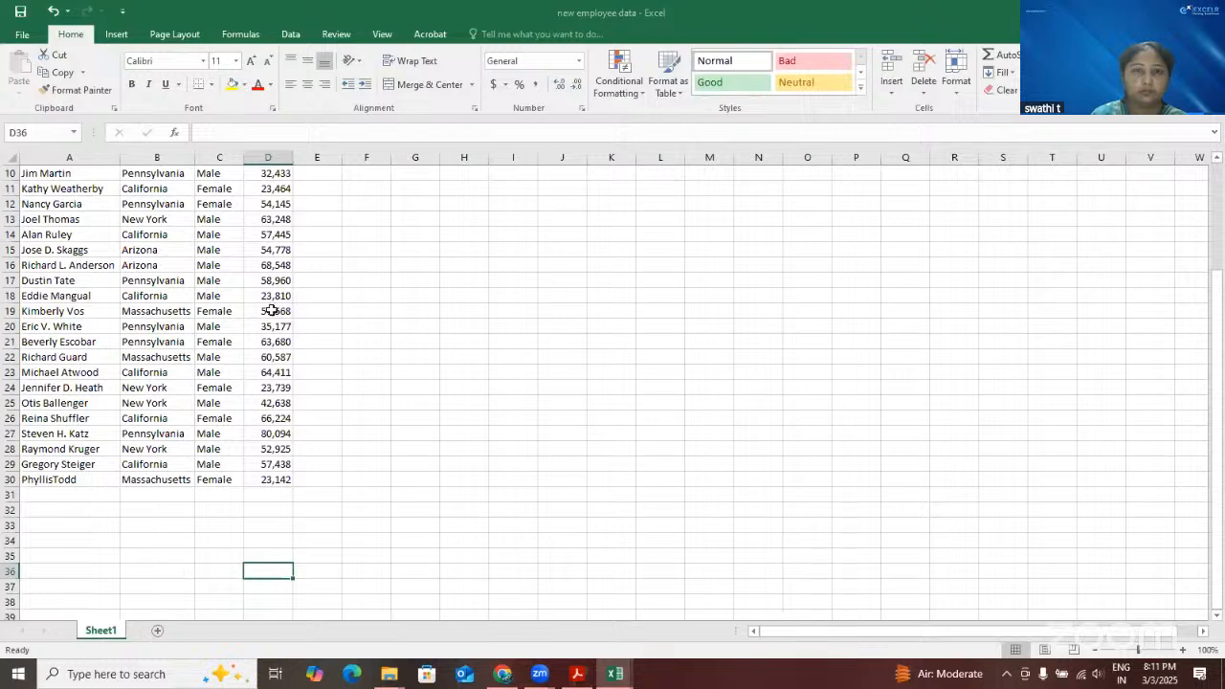
scroll(272, 311, up, 3)
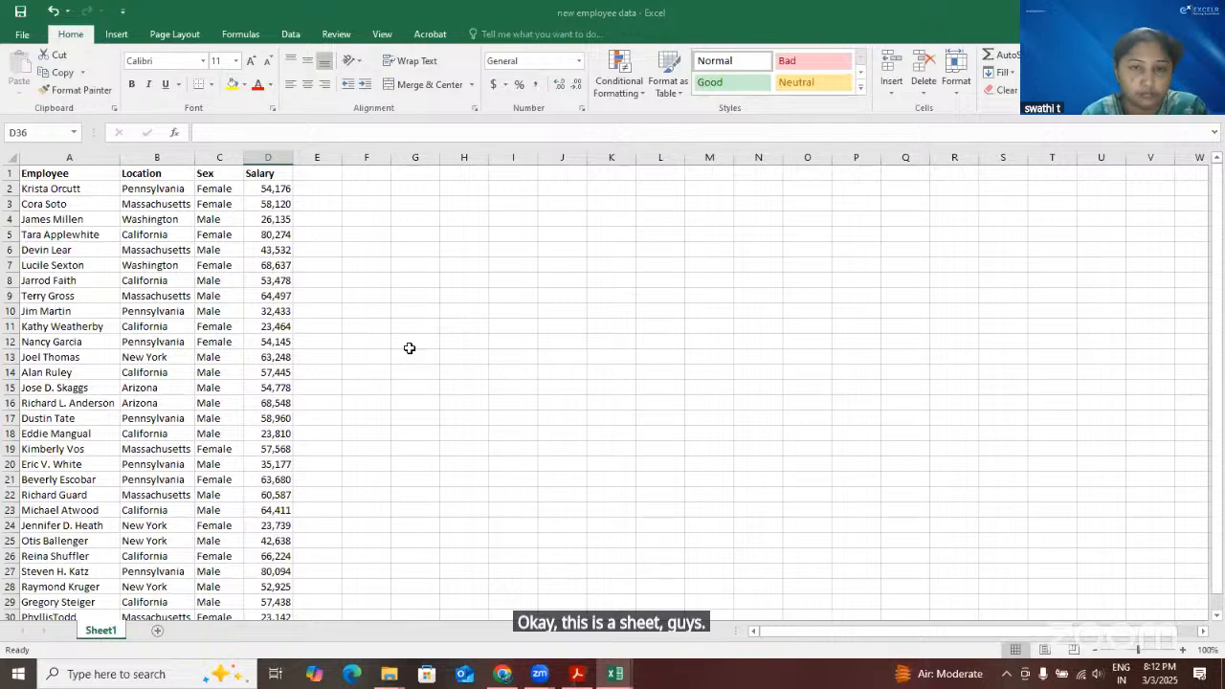
scroll(447, 330, up, 5)
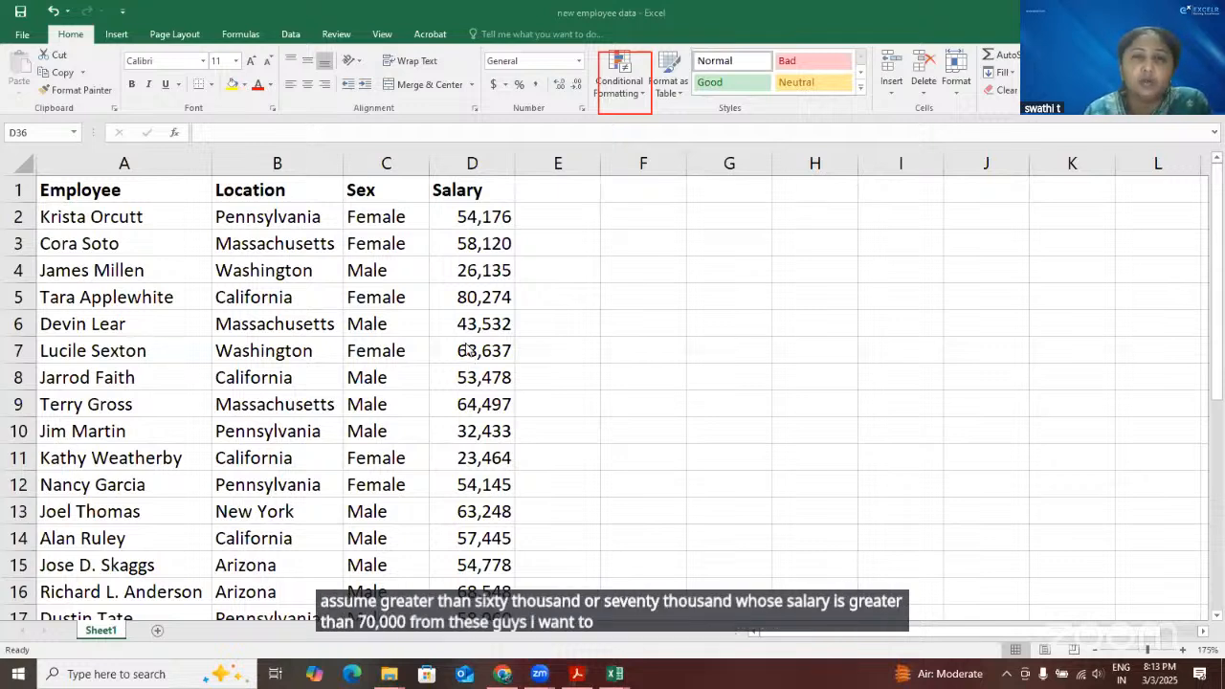
Go through individual salaries in D4, D6 and D7 one cell at a time
click(481, 272)
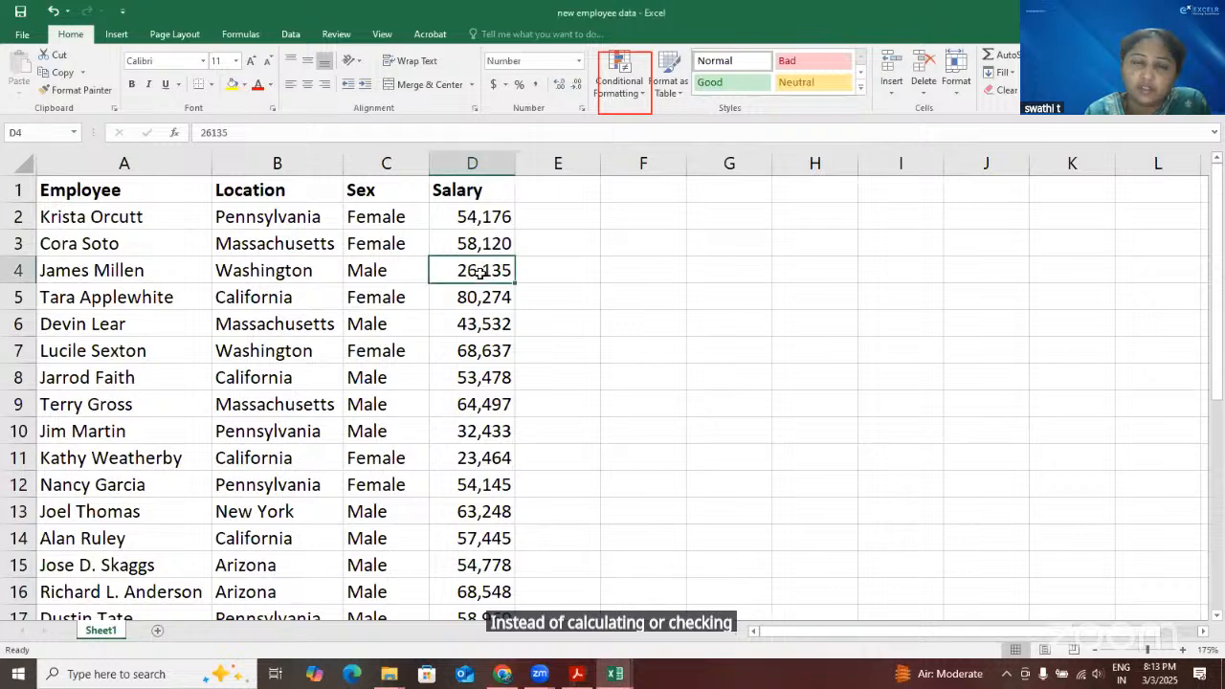
click(479, 324)
click(480, 353)
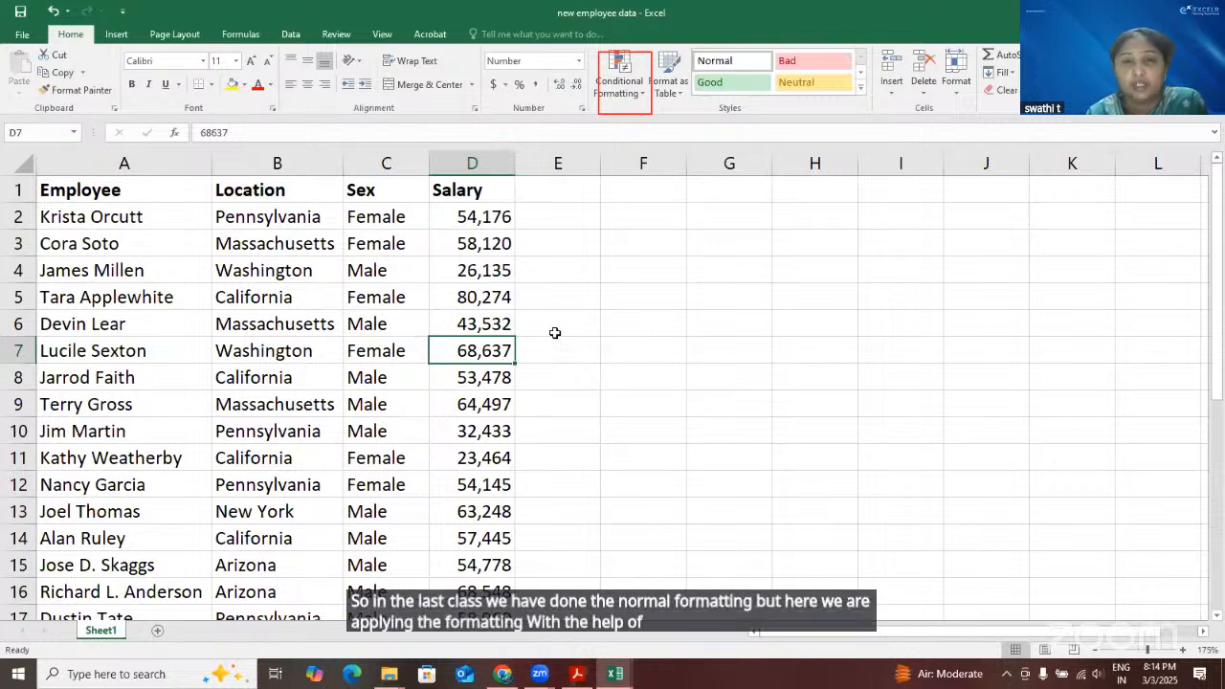
Enter the salary condition >70000 in cell G3
click(737, 246)
double_click(737, 247)
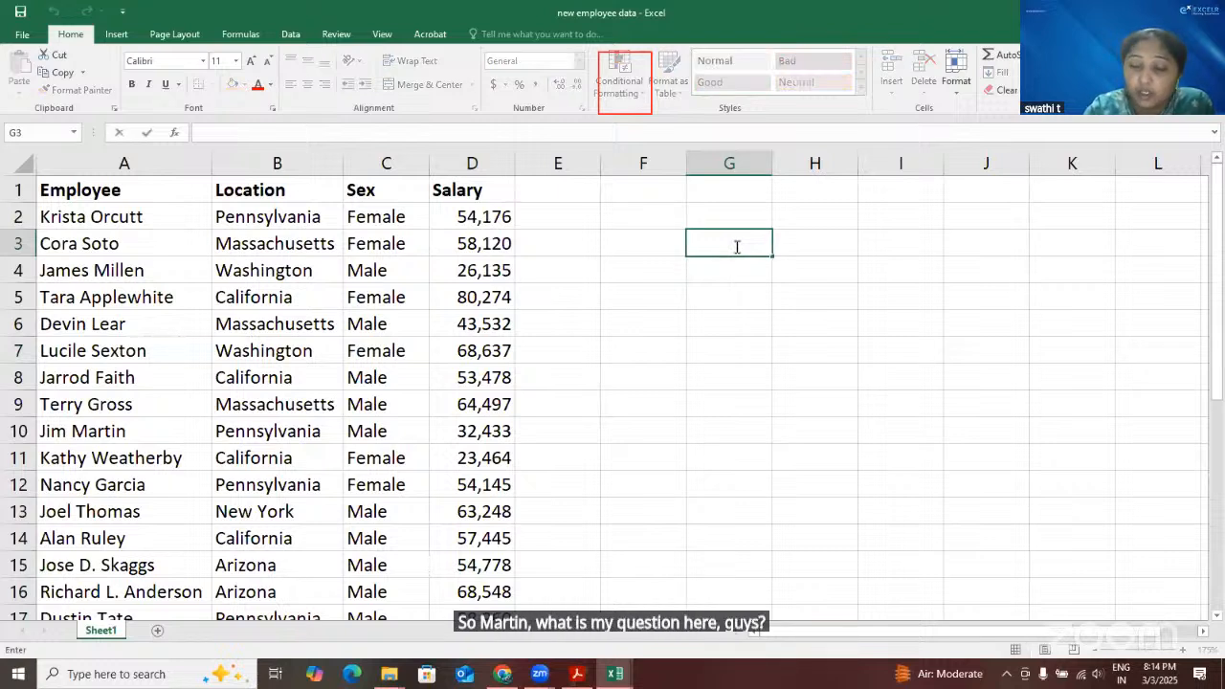
text(>)
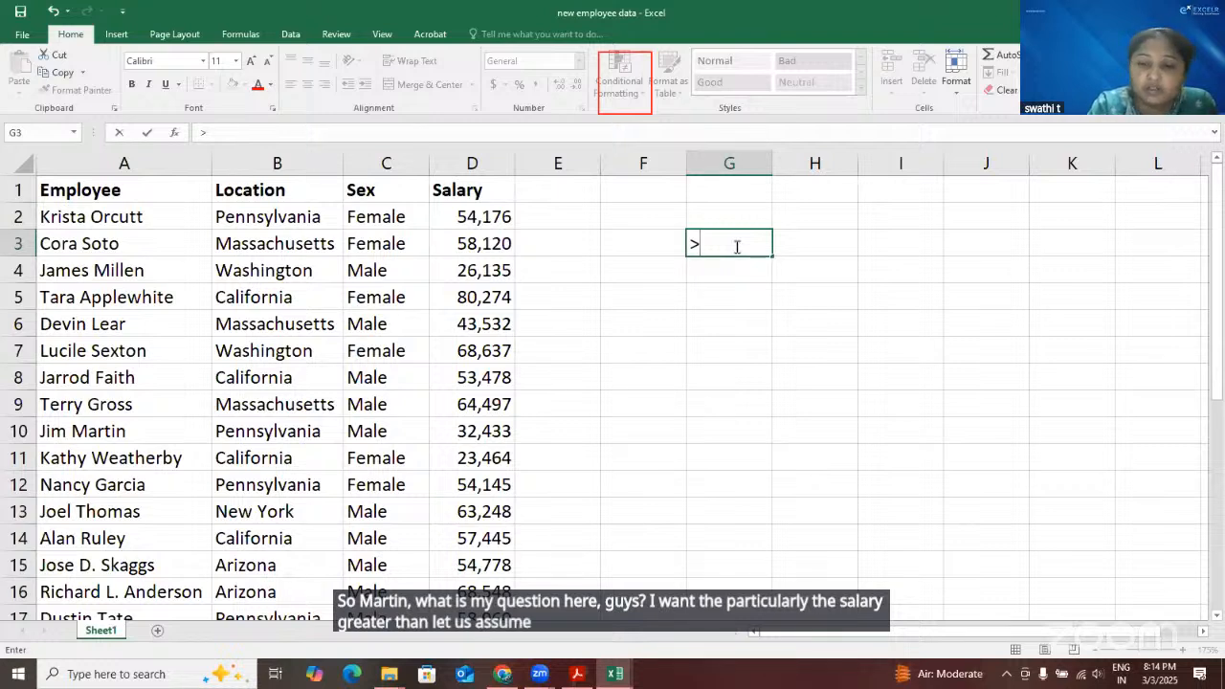
text(7000)
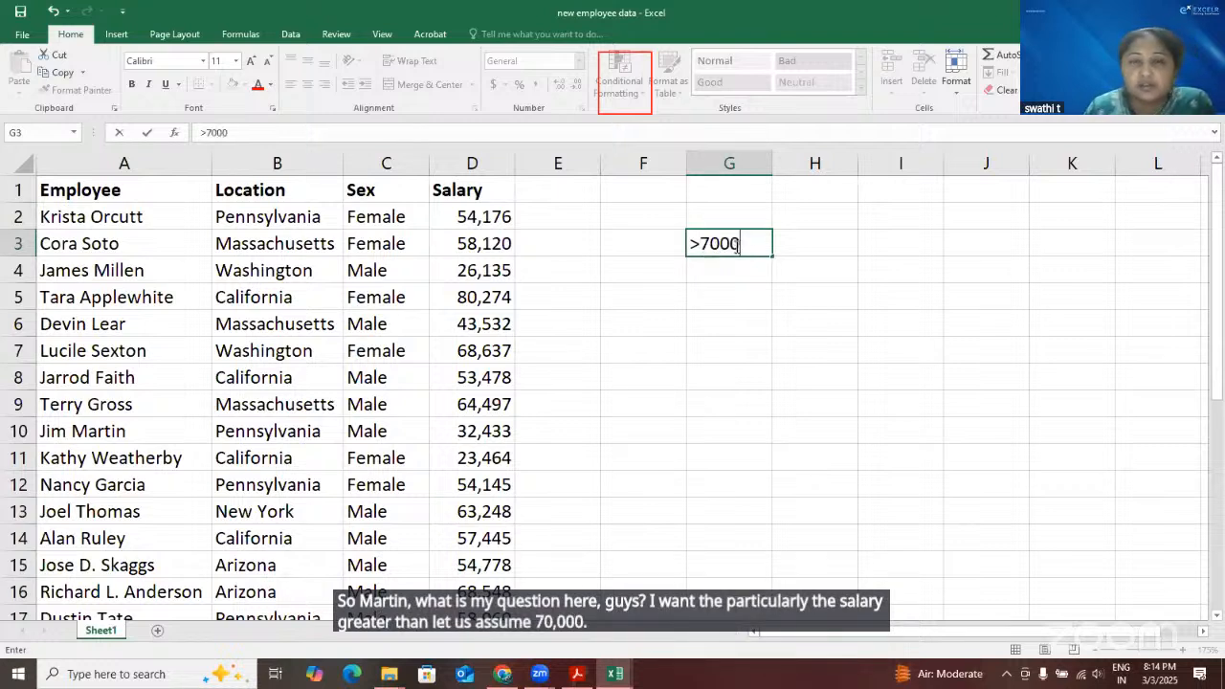
text(0)
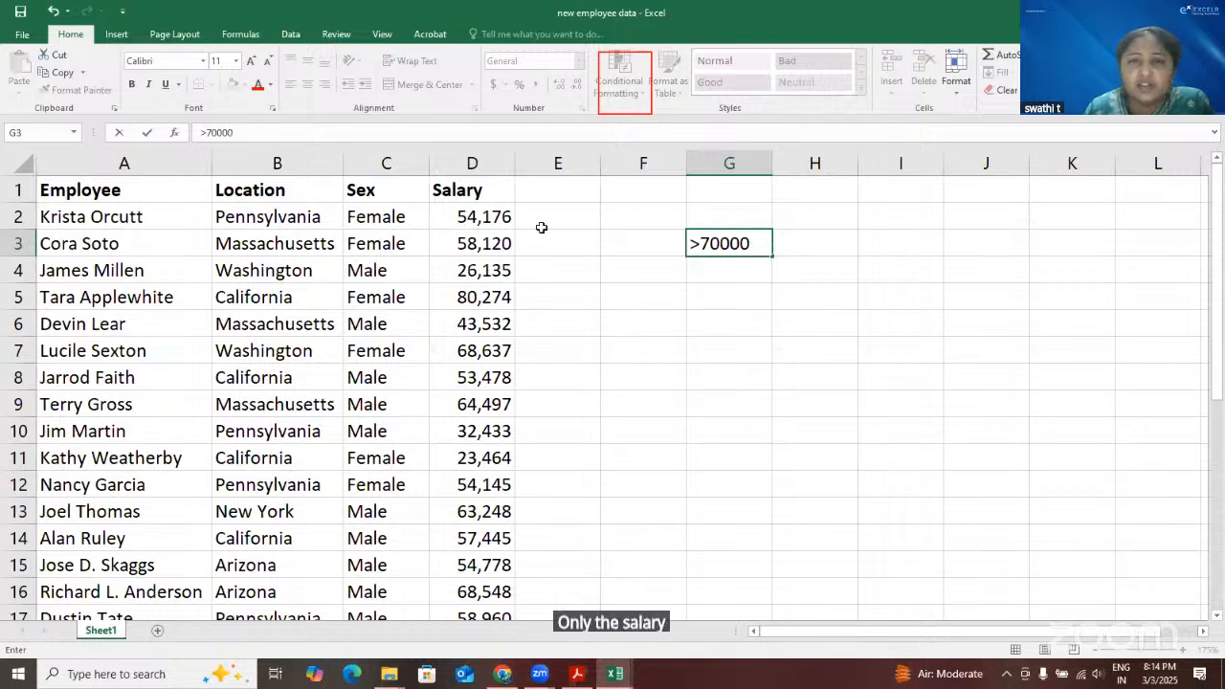
Compare the salaries in D5 and D12 with the condition noted in G3
click(481, 299)
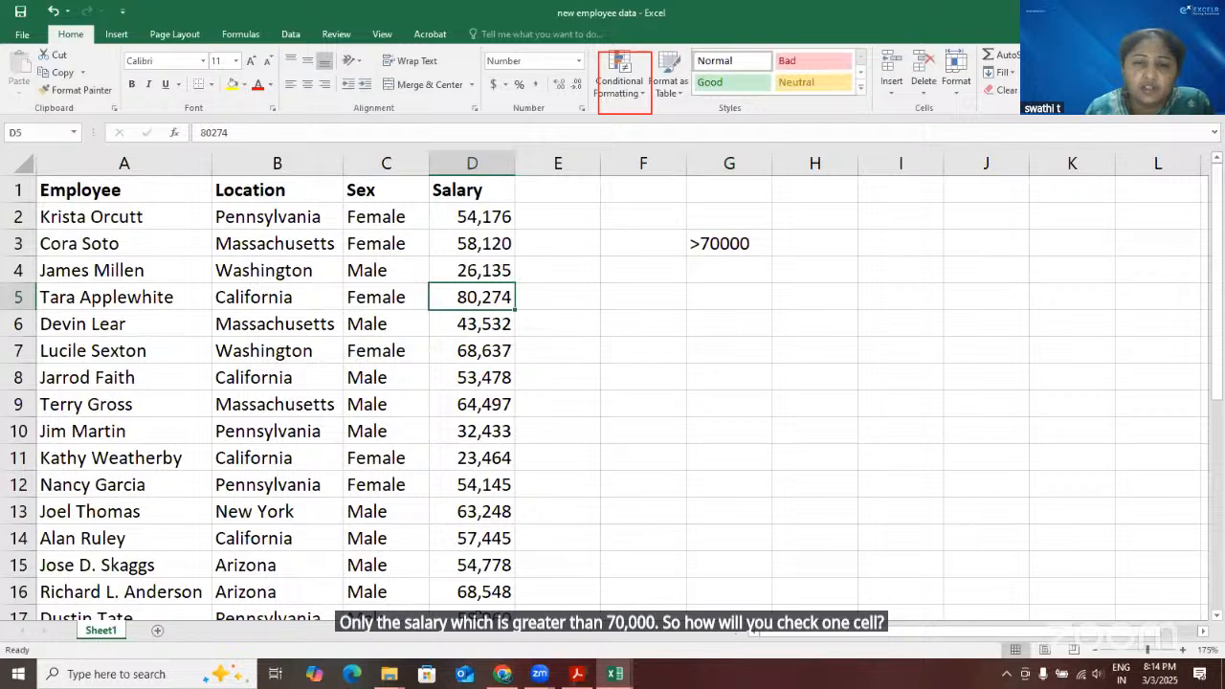
click(476, 486)
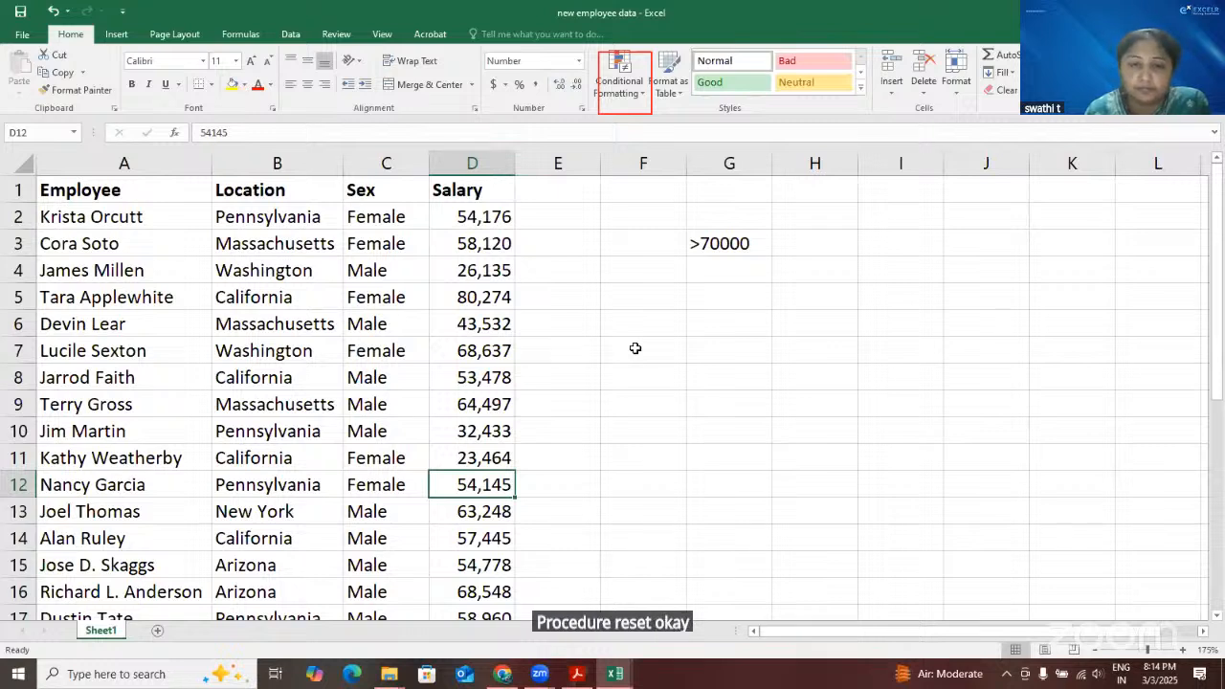
click(616, 679)
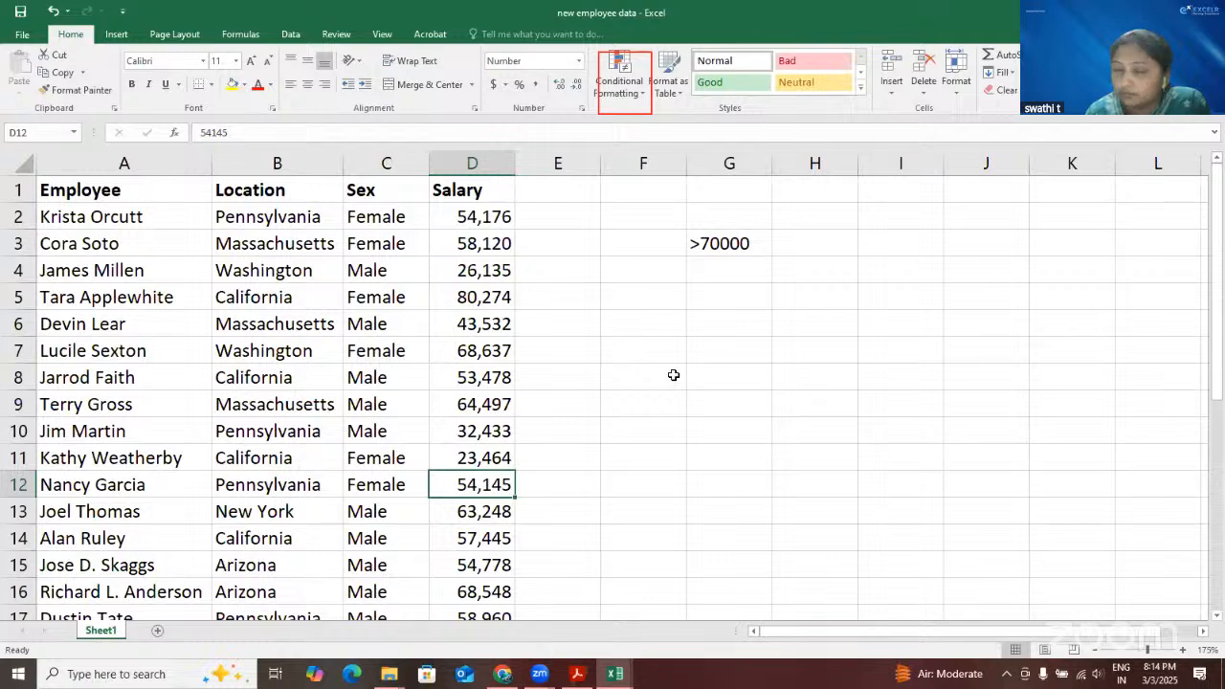
click(501, 216)
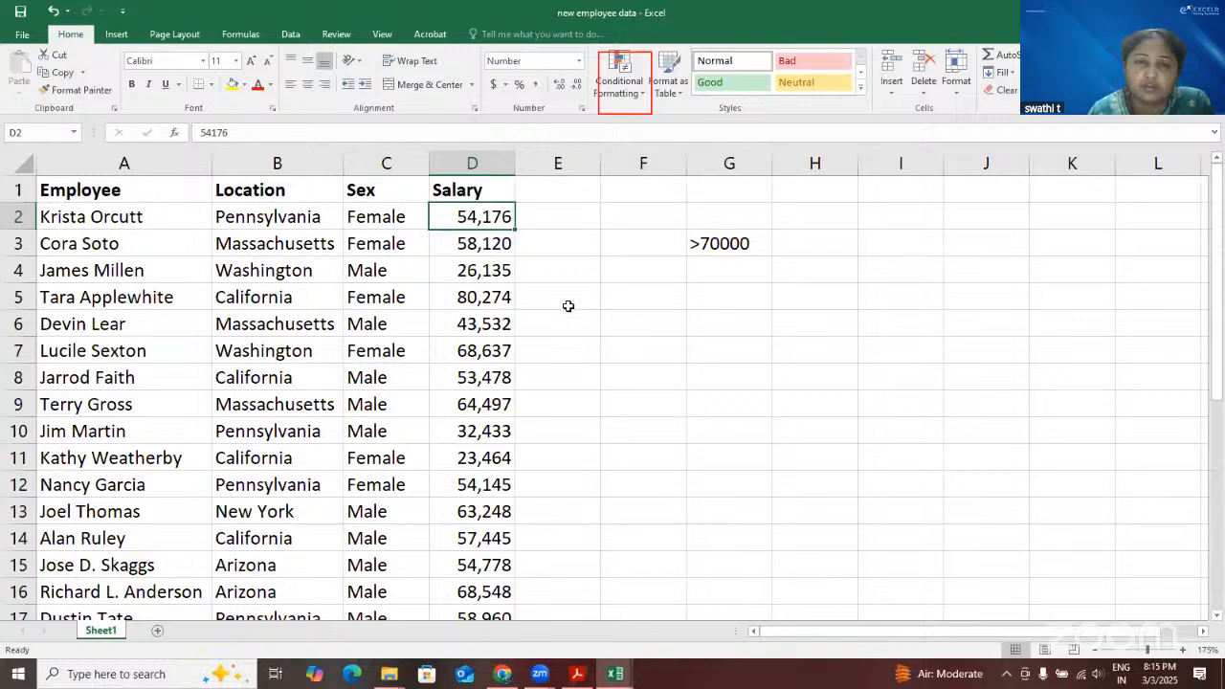
click(502, 168)
click(567, 299)
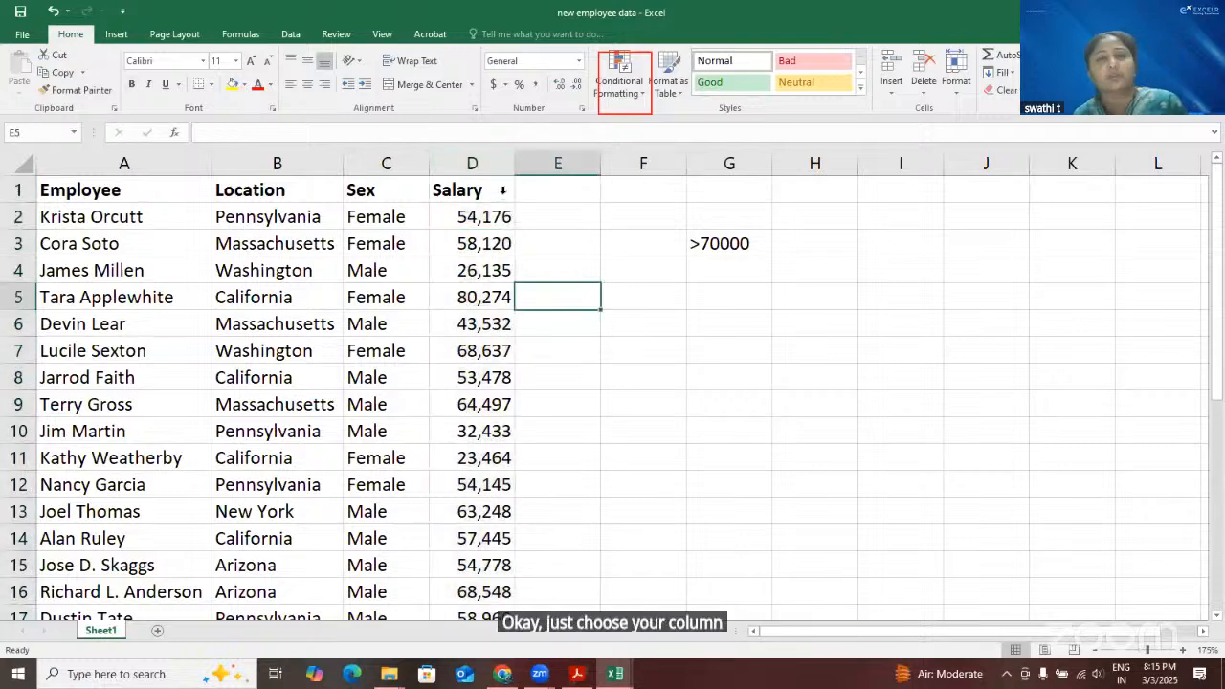
Set up a Greater Than highlight rule on the whole Salary column with a threshold of 70000
click(491, 162)
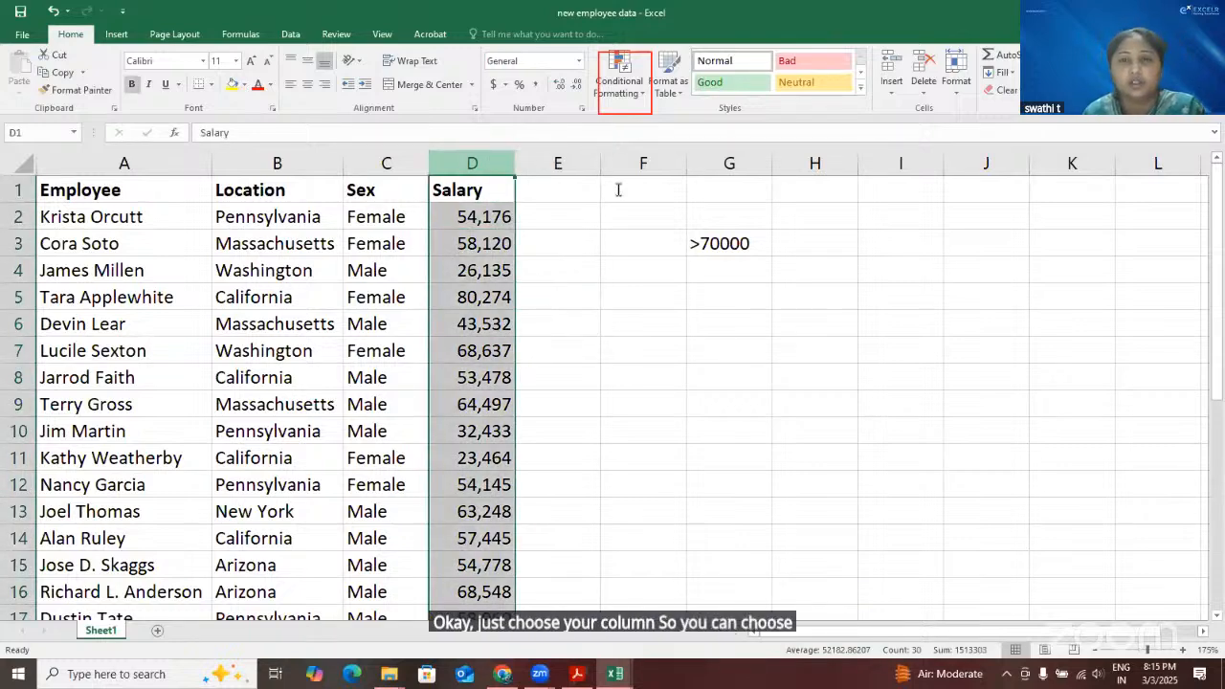
click(641, 93)
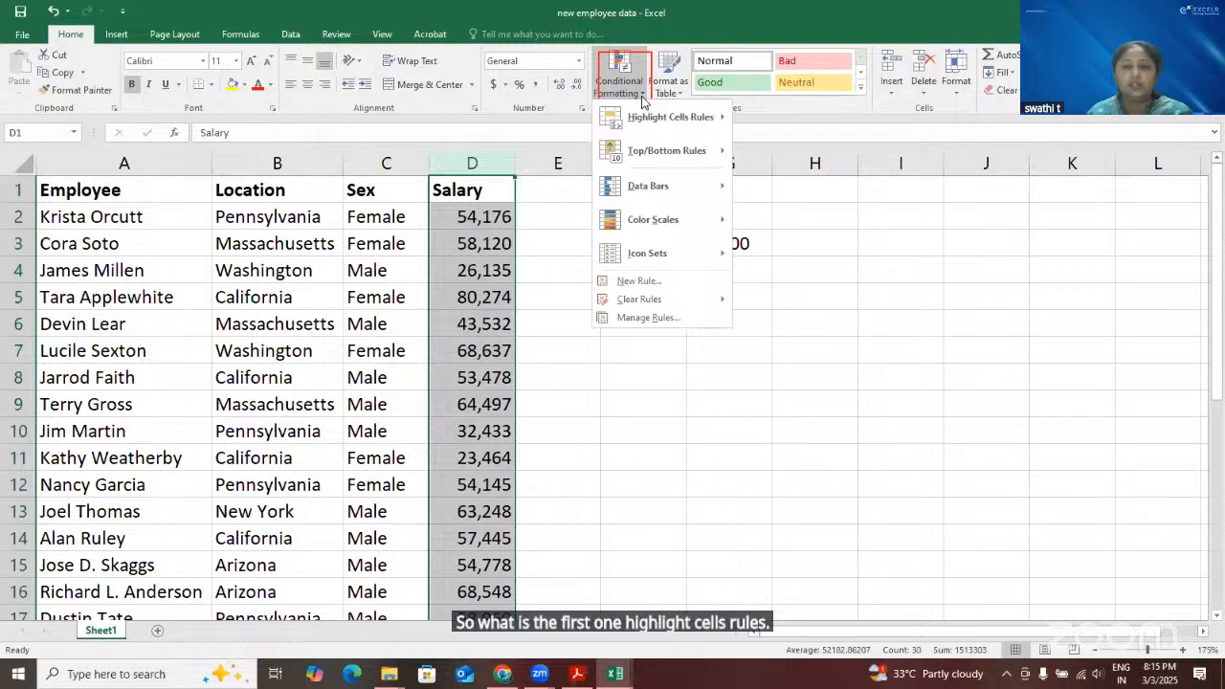
mouse_move(657, 123)
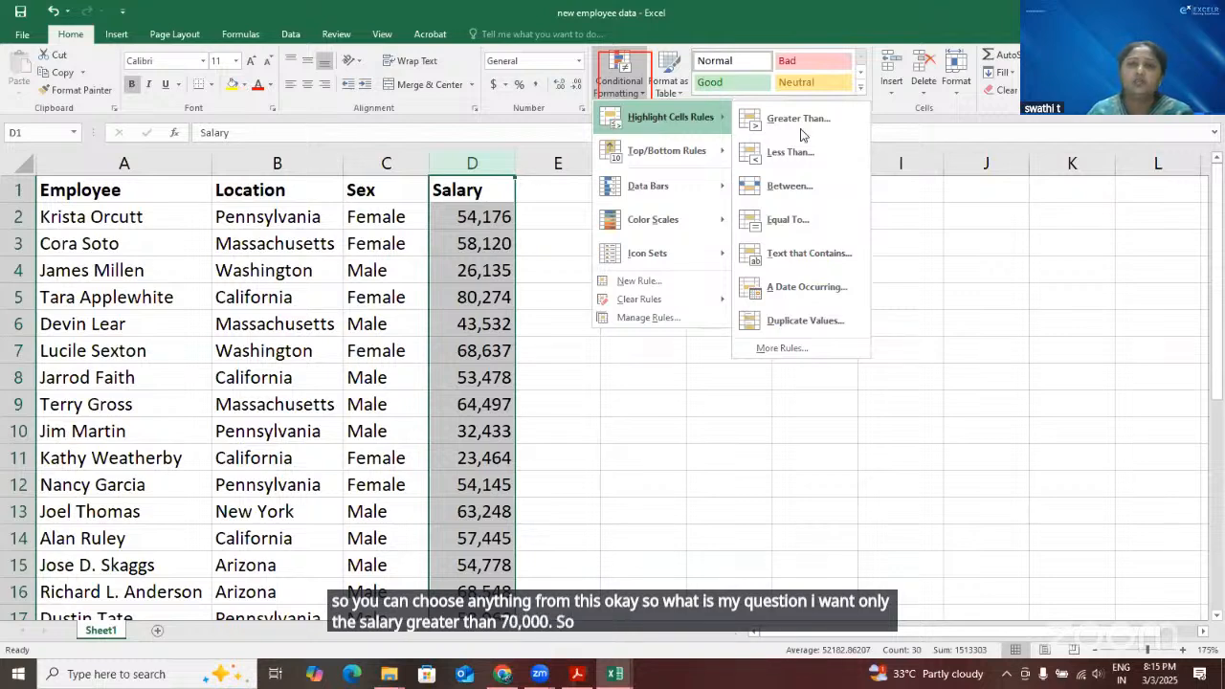
click(721, 338)
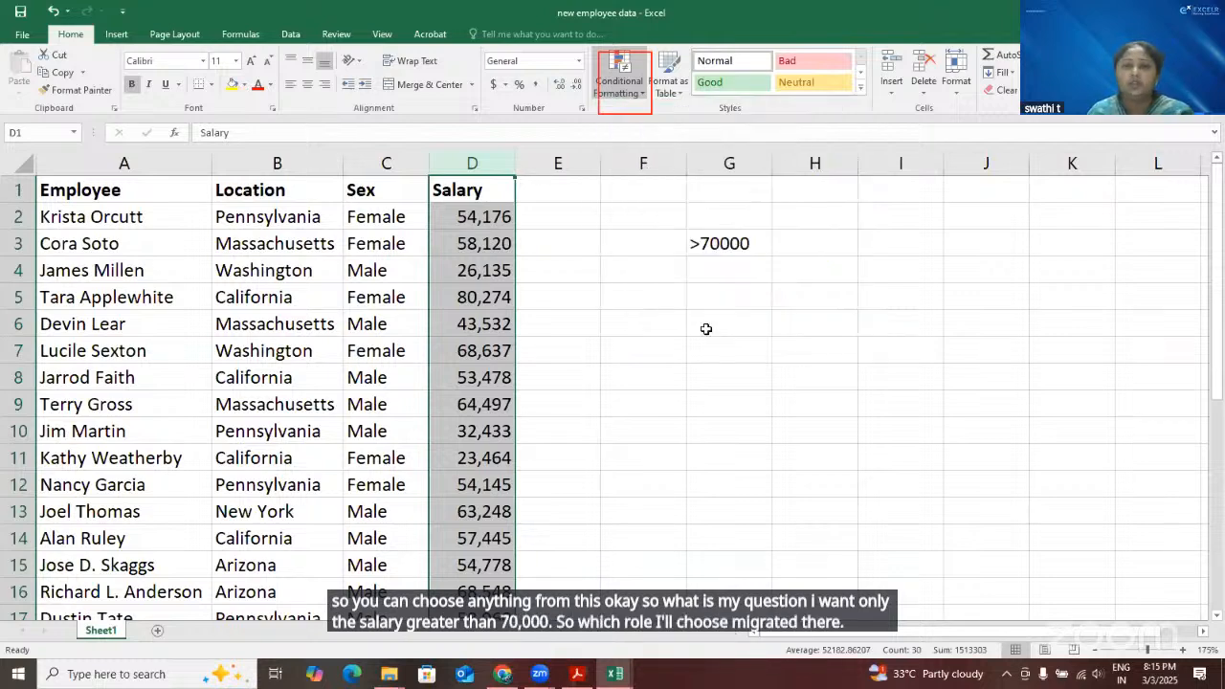
click(309, 237)
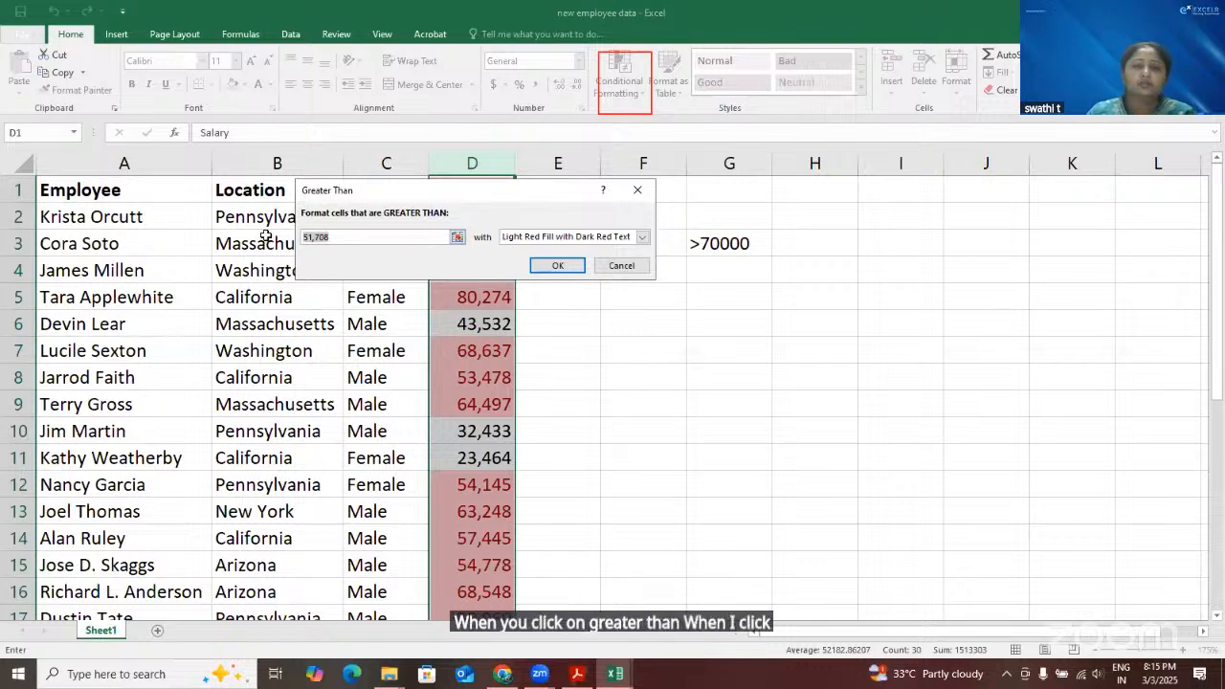
key(BackSpace)
key(BackSpace)
key(BackSpace)
key(BackSpace)
key(BackSpace)
key(BackSpace)
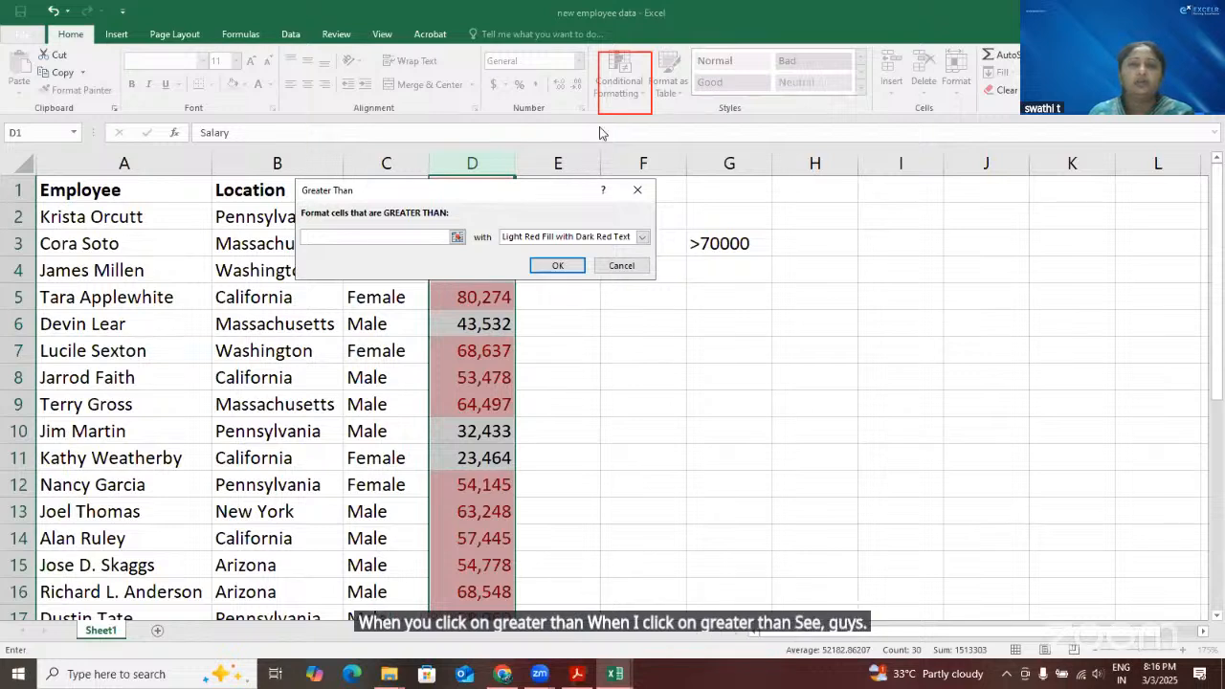
drag(503, 197, 603, 133)
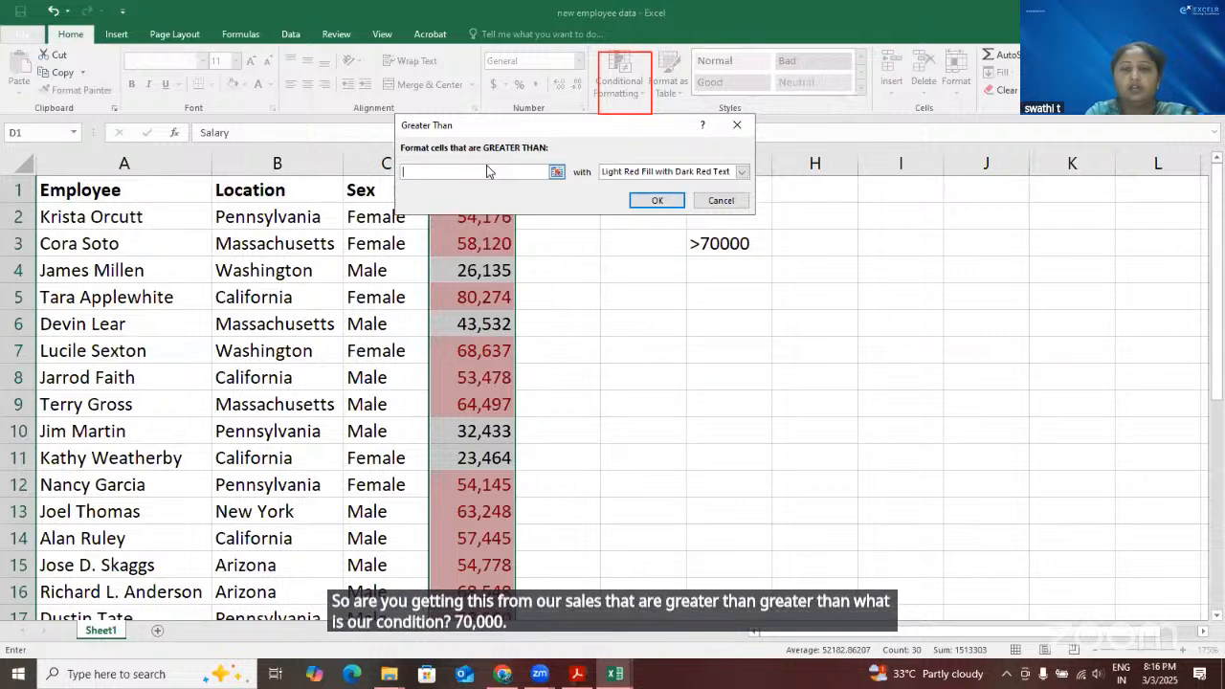
text(70000)
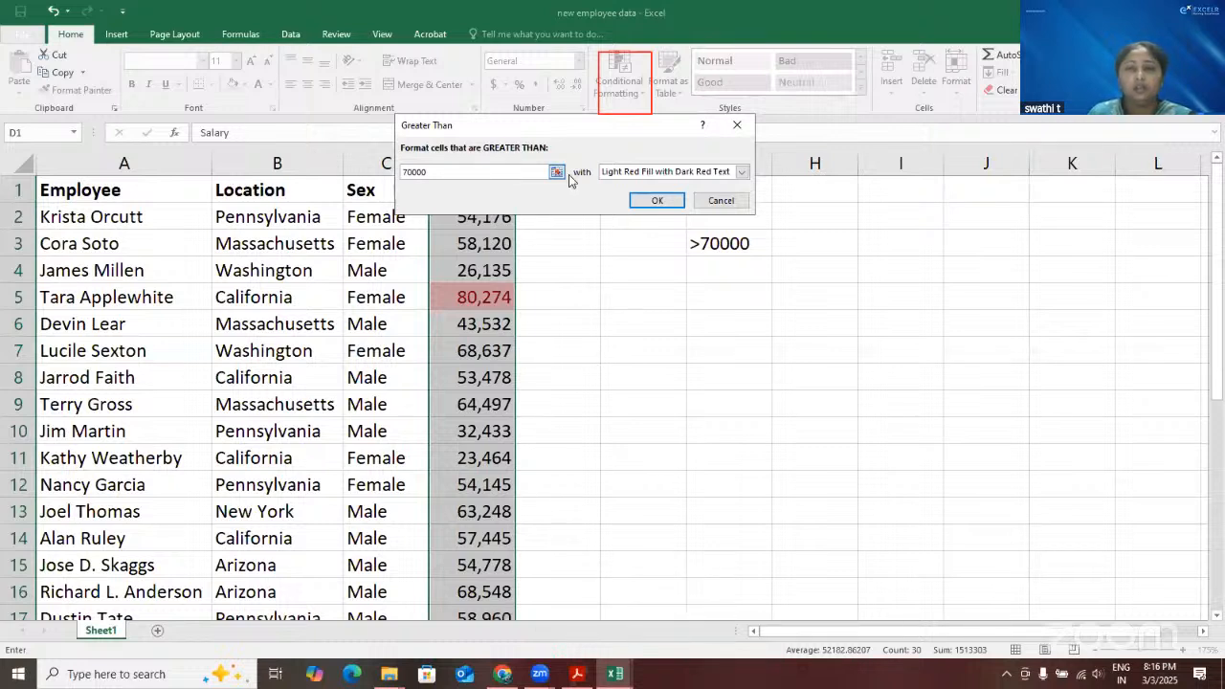
Try Green Fill with Dark Green Text for the rule, and replace it with a custom yellow fill
click(742, 174)
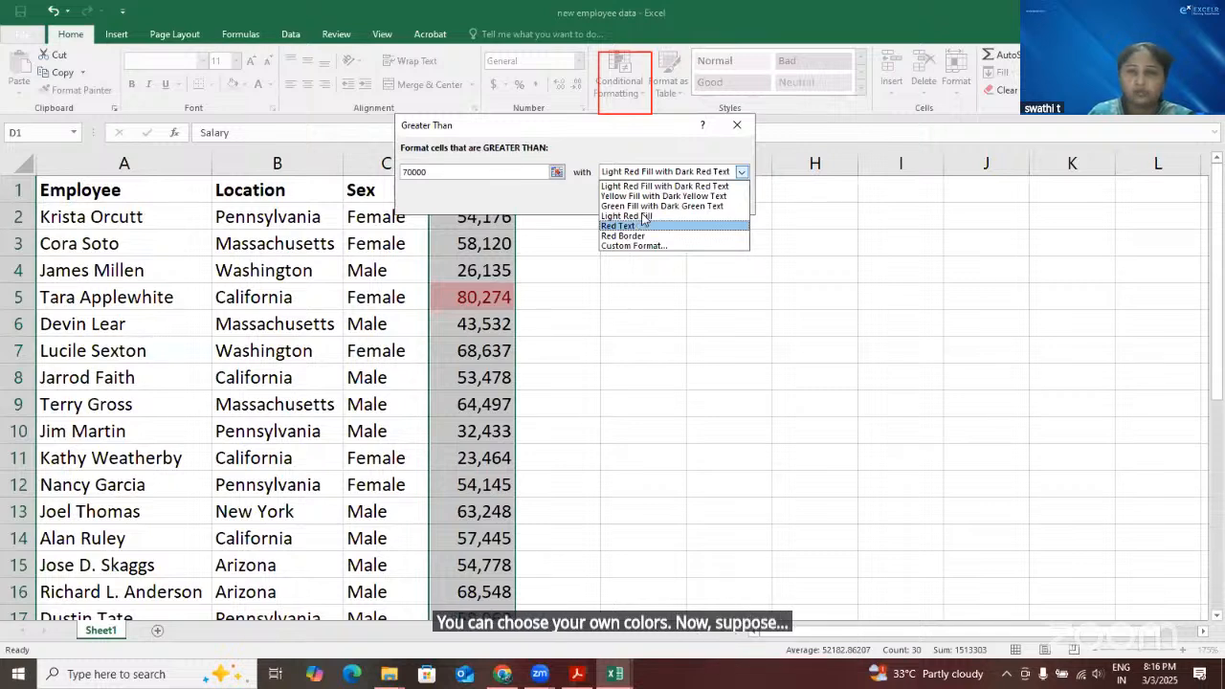
click(670, 206)
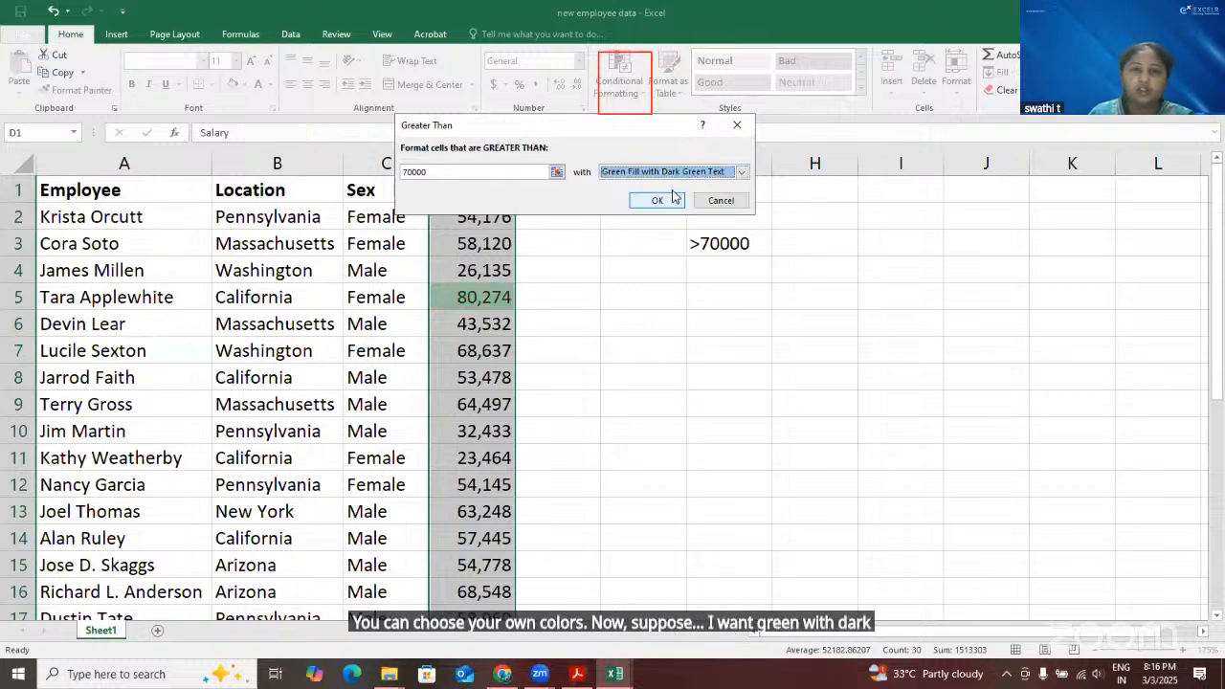
click(742, 173)
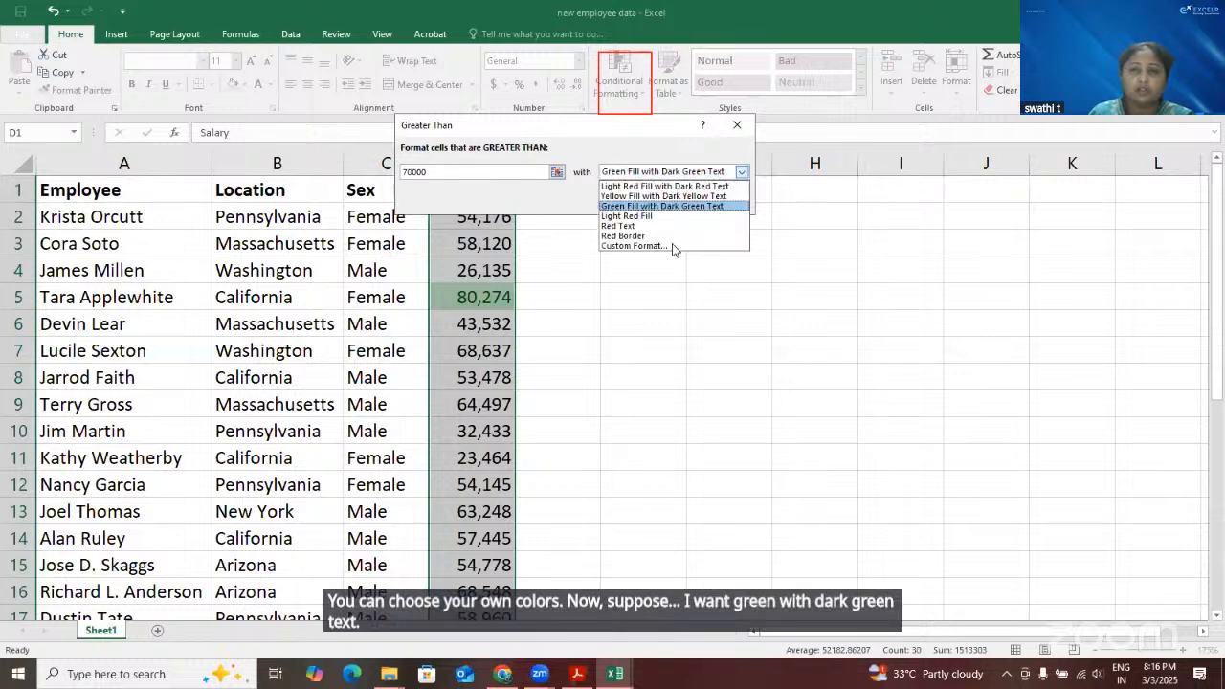
click(671, 247)
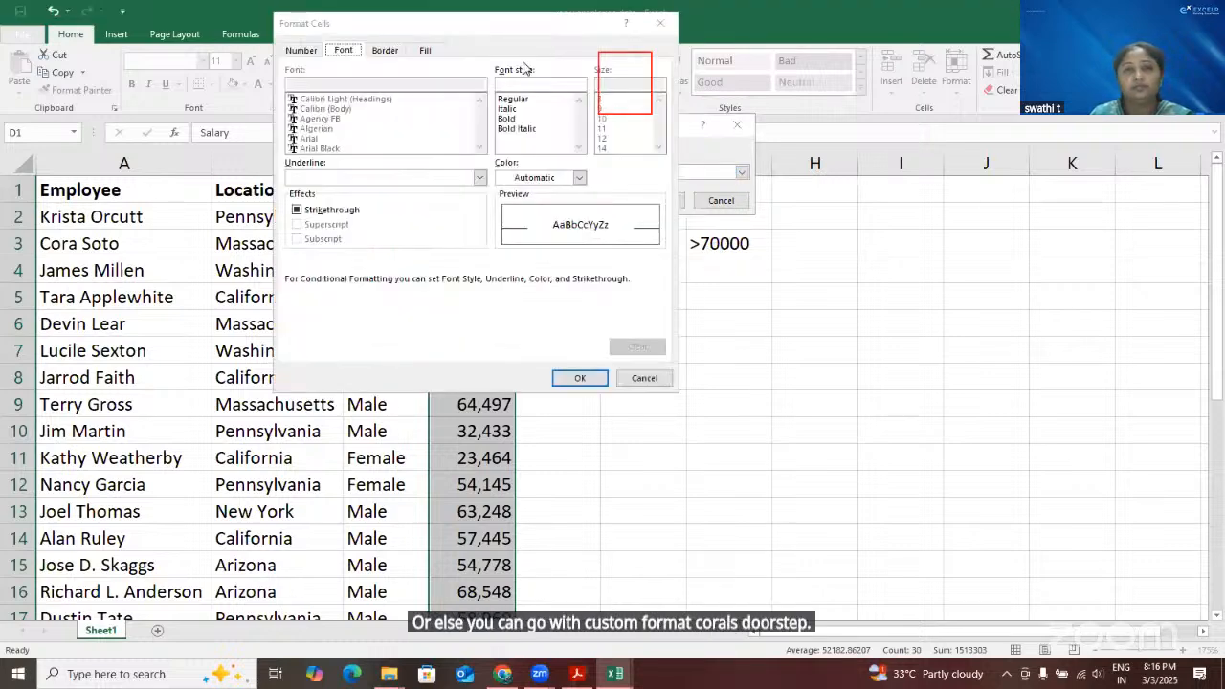
click(425, 52)
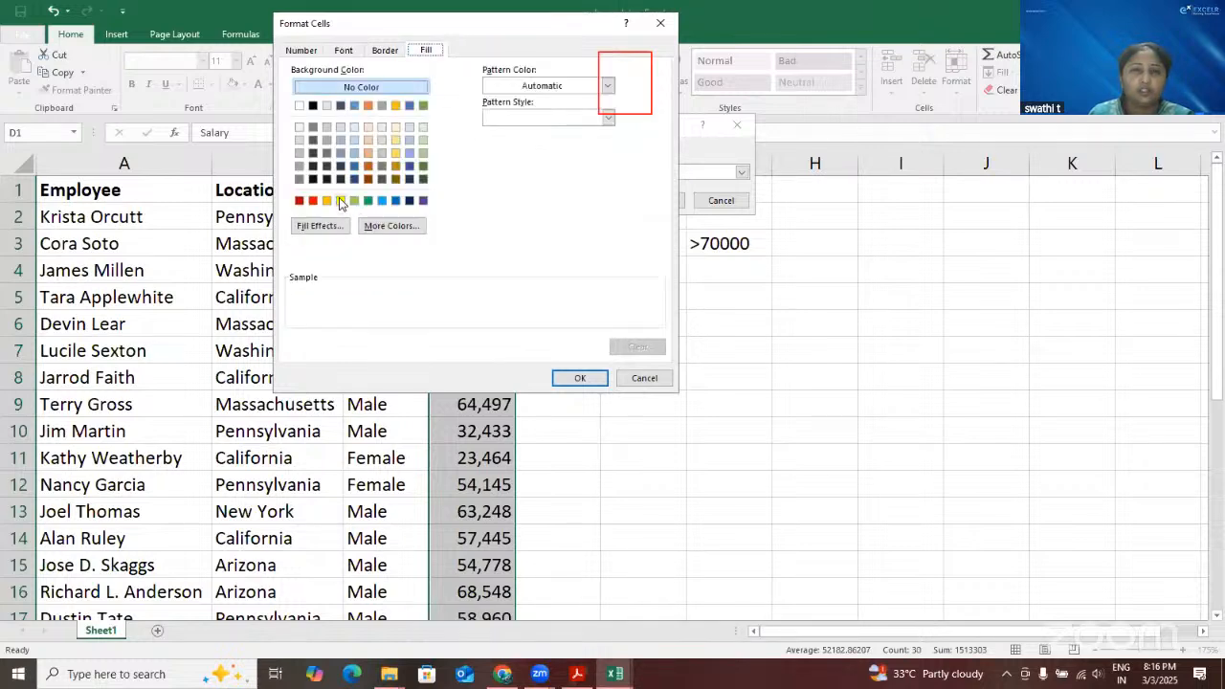
click(341, 201)
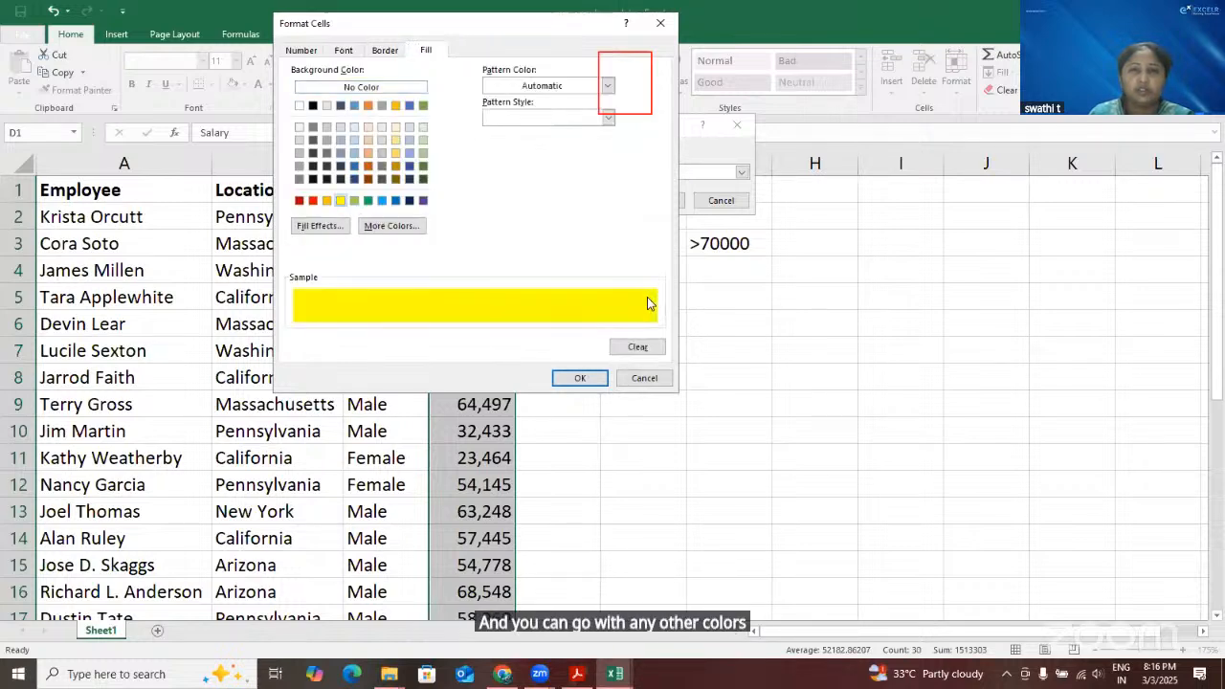
click(580, 378)
Set the rule's Greater Than threshold to 65000 and apply it to the Salary column
drag(630, 129, 856, 197)
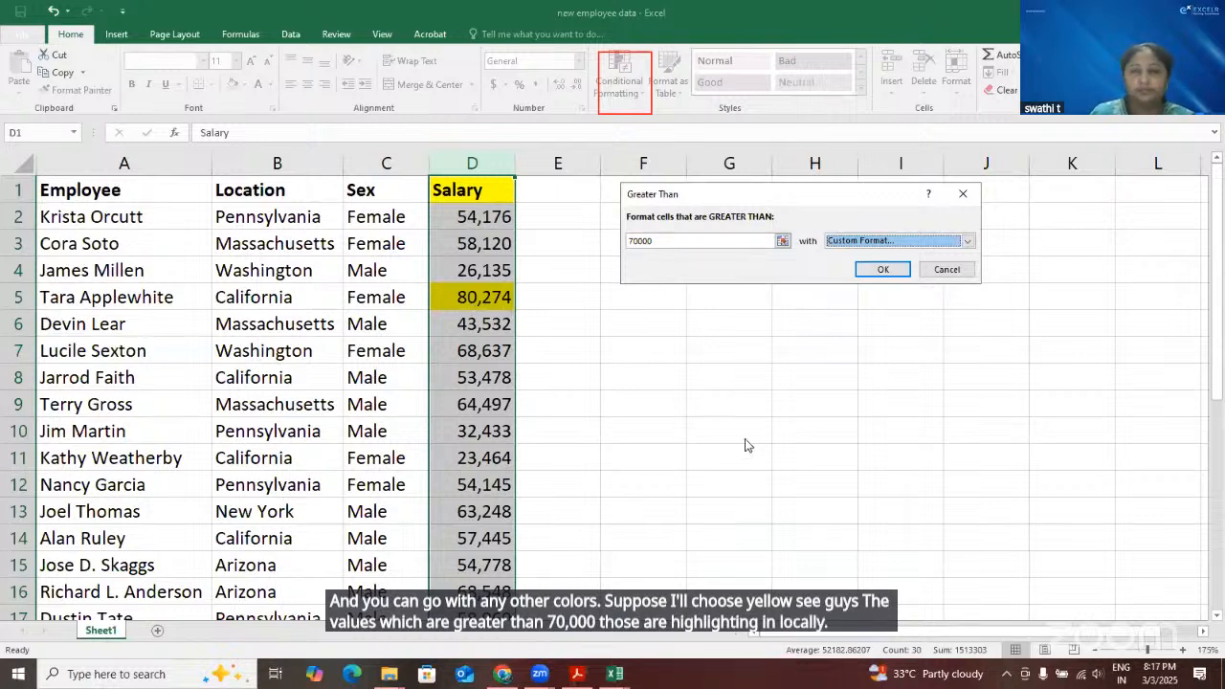
click(679, 242)
key(BackSpace)
key(BackSpace)
key(BackSpace)
key(BackSpace)
key(BackSpace)
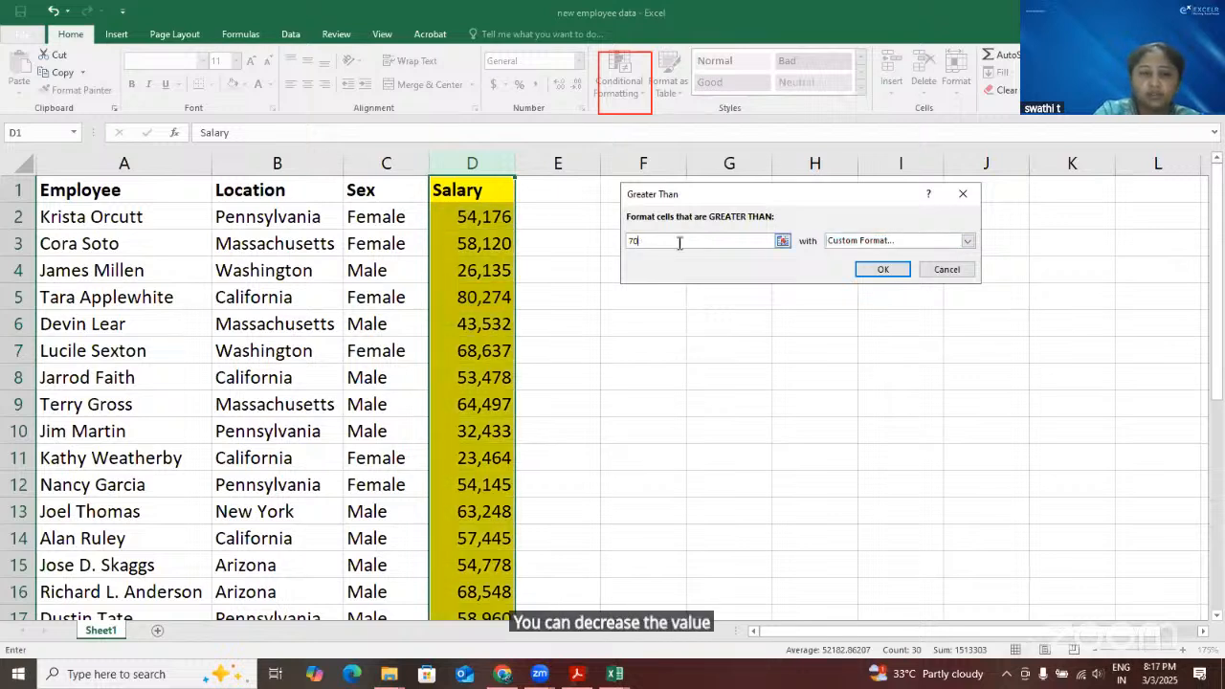
text(65000)
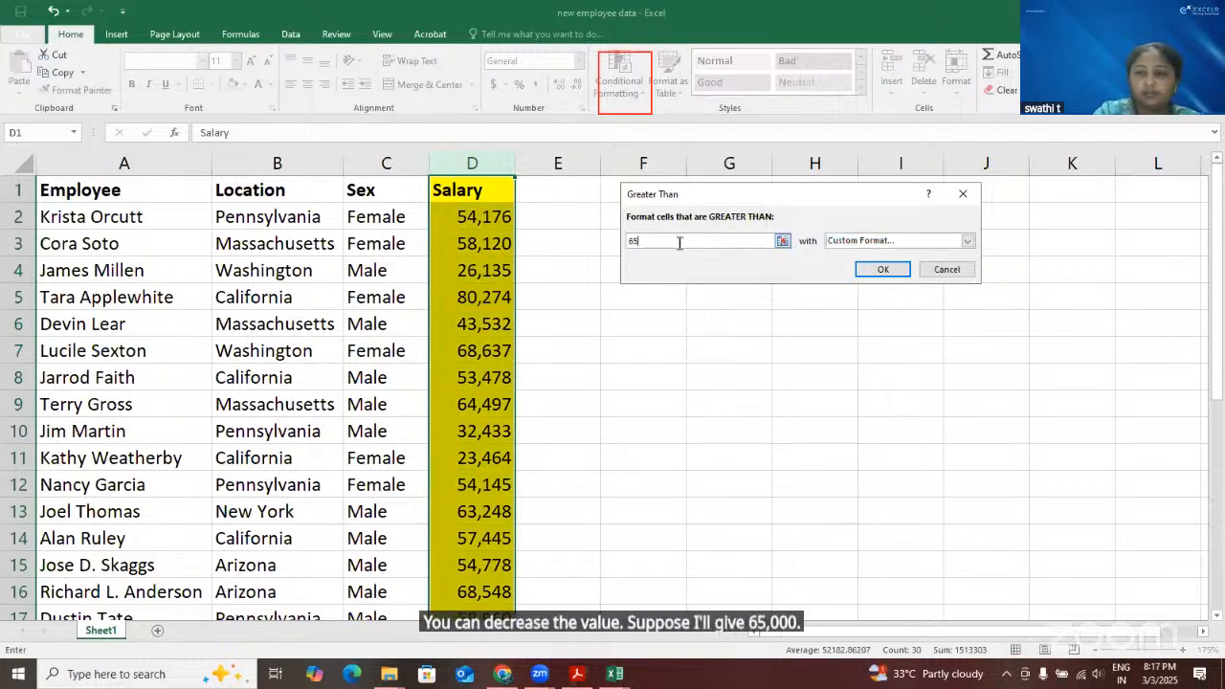
click(883, 269)
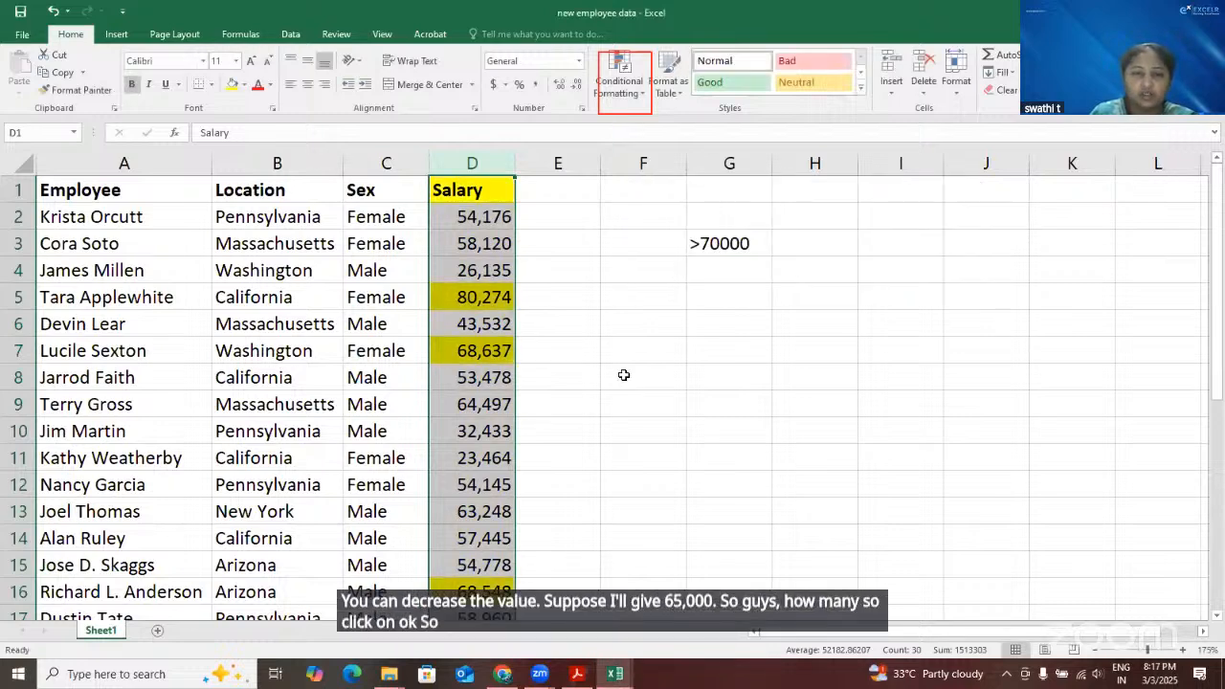
Review the last rows of the Salary column and select the empty cell D31 below them
scroll(501, 277, down, 9)
click(501, 278)
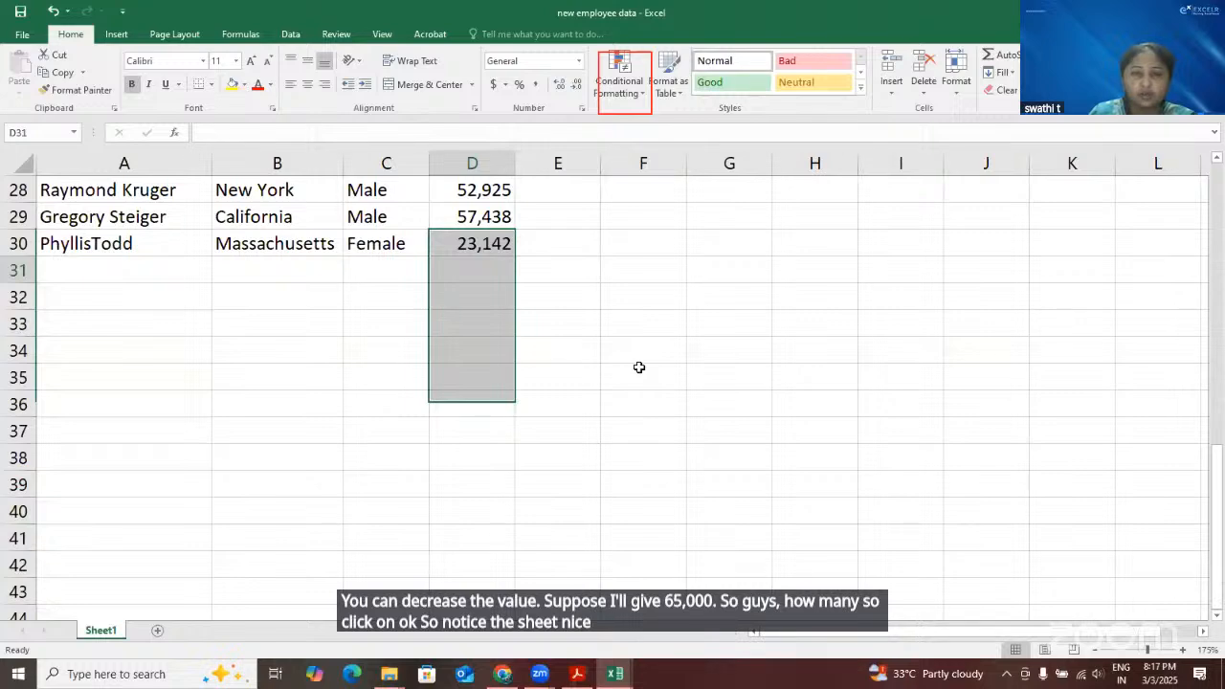
Go through the highlighted salaries in column D and change the criterion note in G3 to >65000
scroll(640, 368, up, 9)
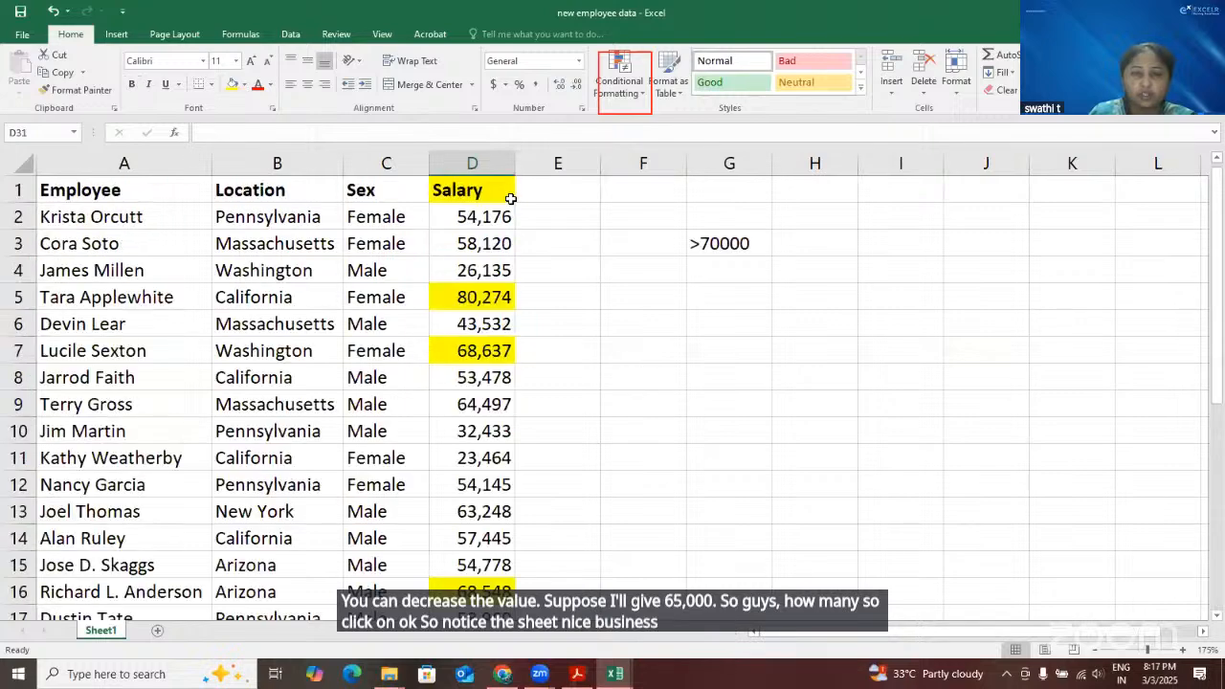
click(487, 301)
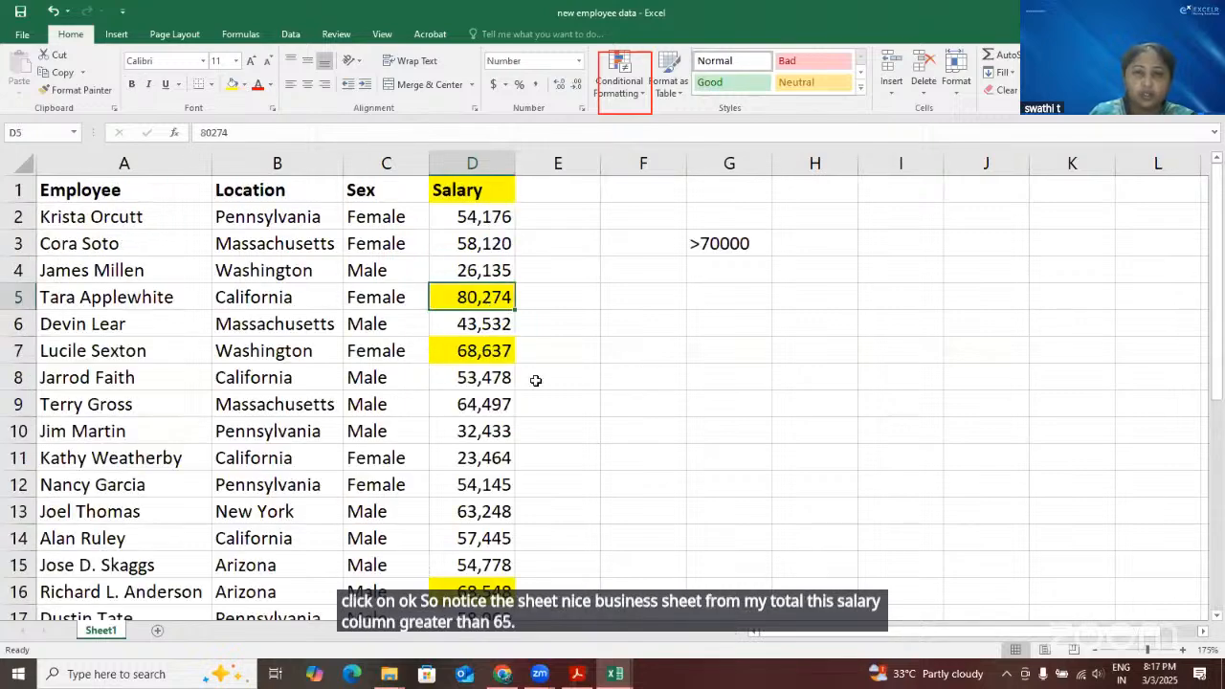
key(Down)
key(Down)
scroll(591, 500, down, 1)
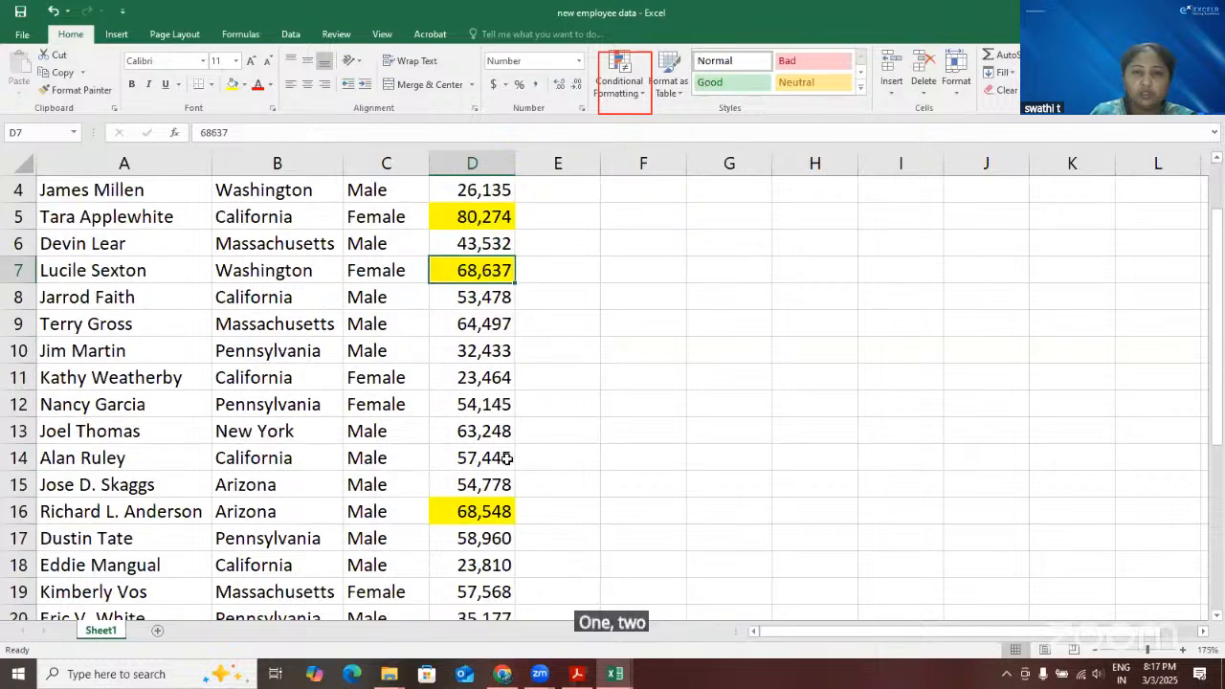
click(500, 511)
scroll(507, 458, down, 4)
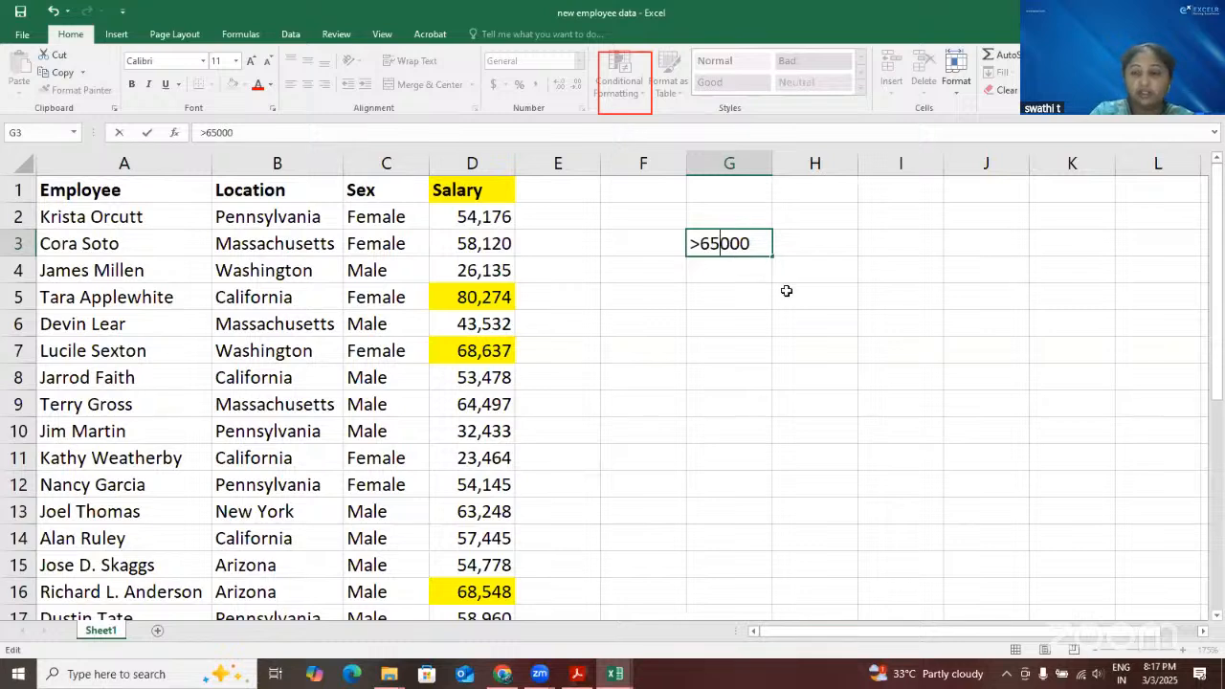
key(Return)
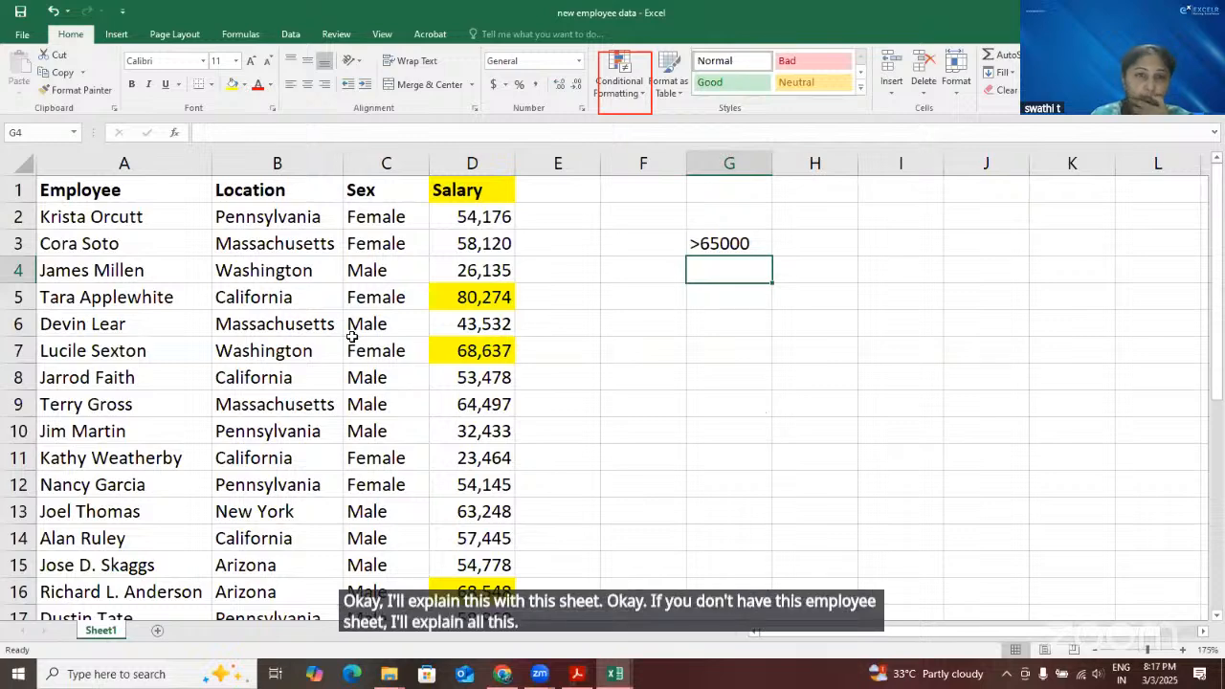
Switch to the Book1 workbook and copy the Maths, Physics and chem data from Sheet4 to A1 of a new sheet
key(alt+Tab)
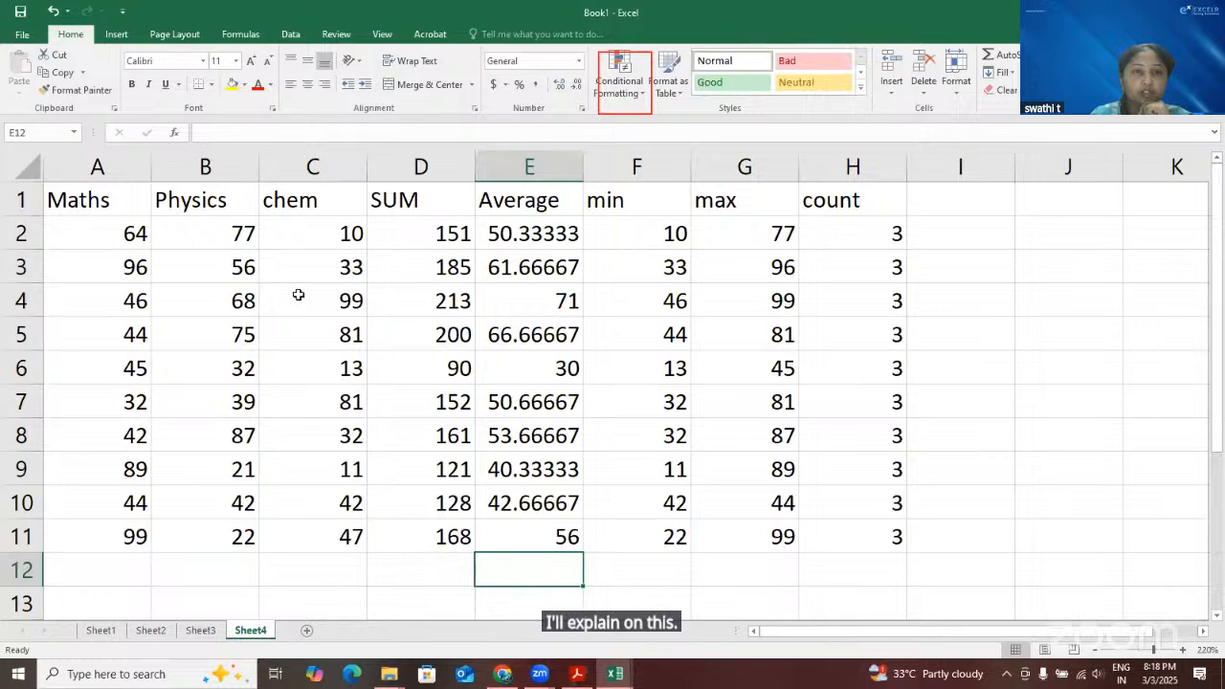
key(ctrl+Home)
shift+click(308, 548)
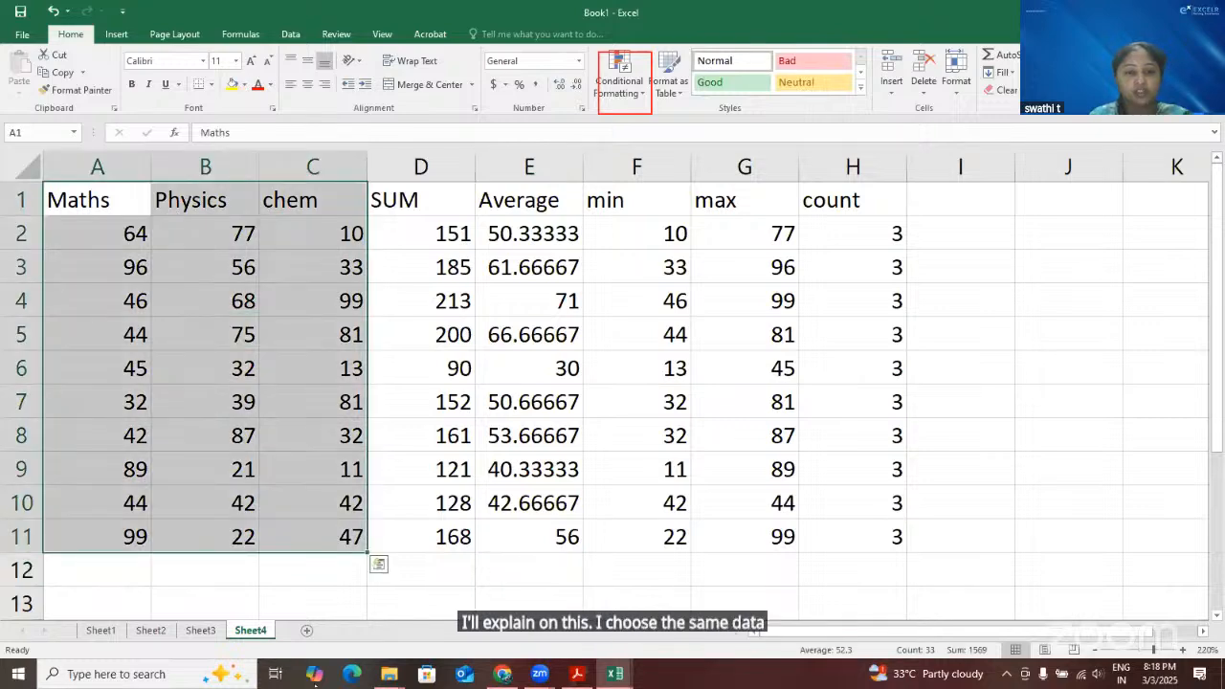
key(ctrl+c)
click(306, 629)
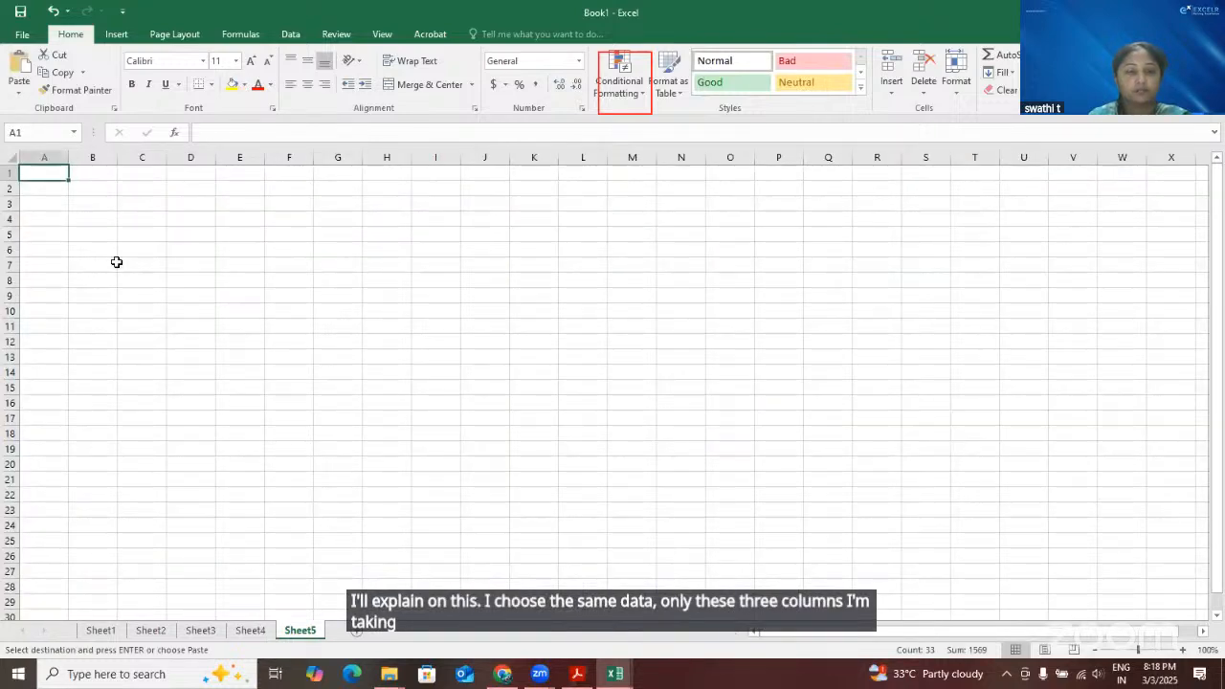
scroll(115, 261, up, 4)
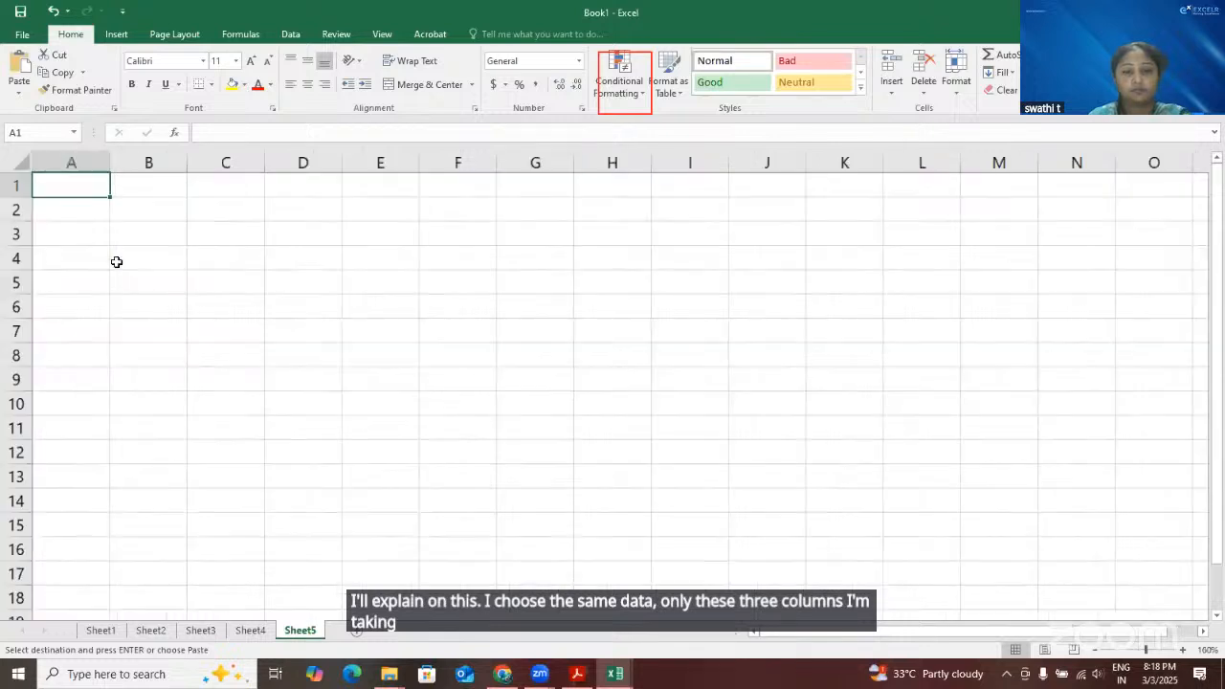
key(ctrl+v)
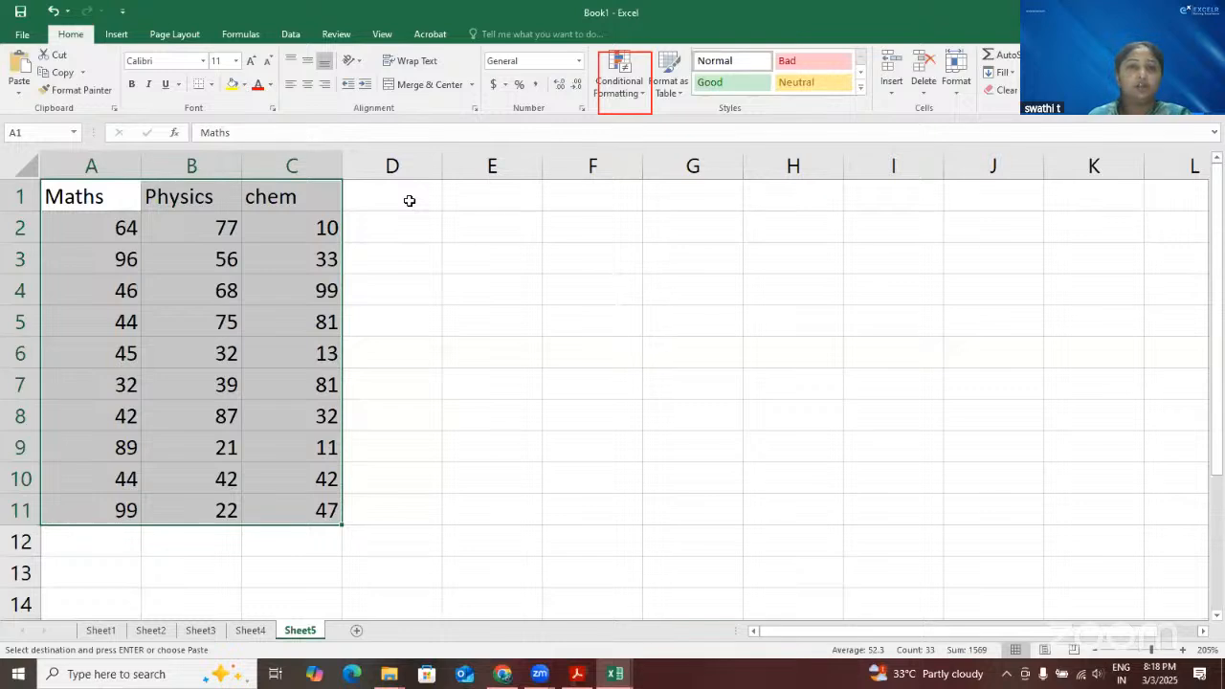
click(409, 201)
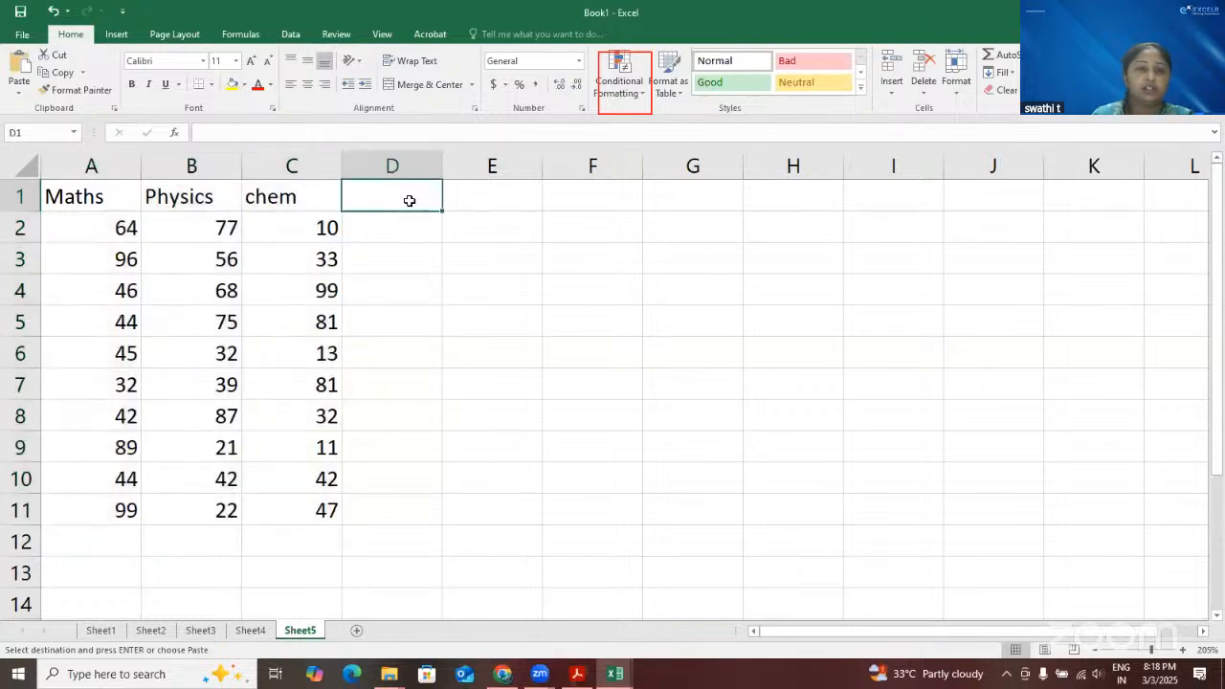
click(303, 225)
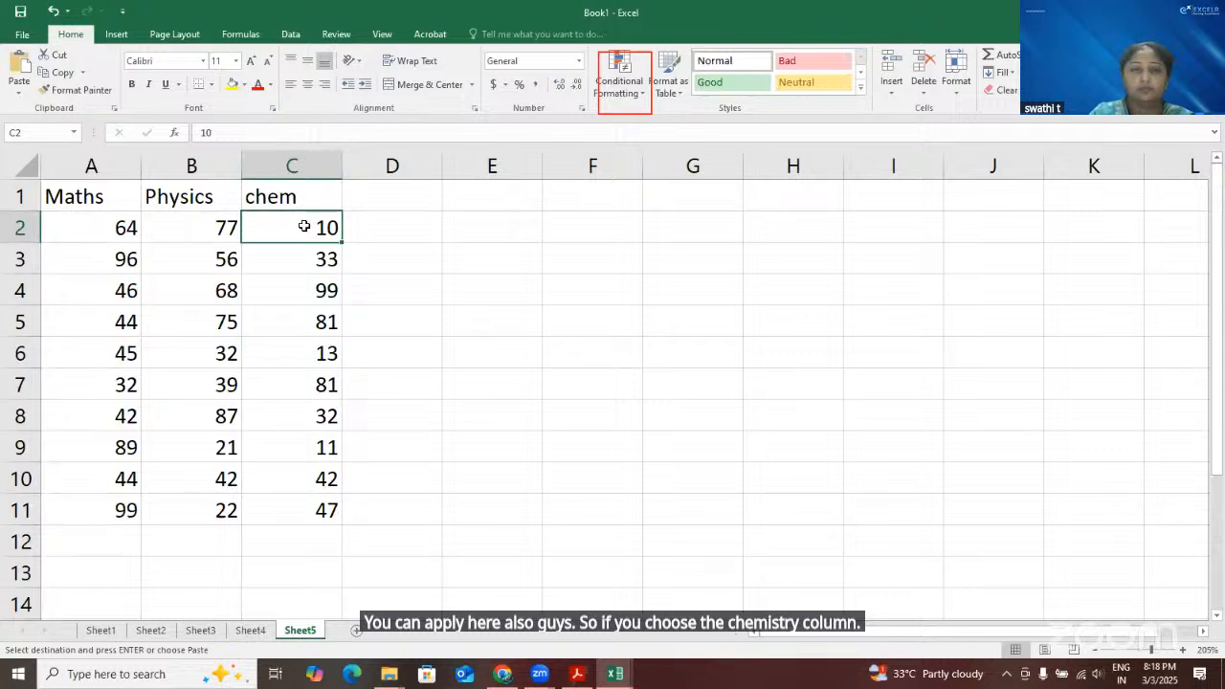
key(ctrl+shift+Down)
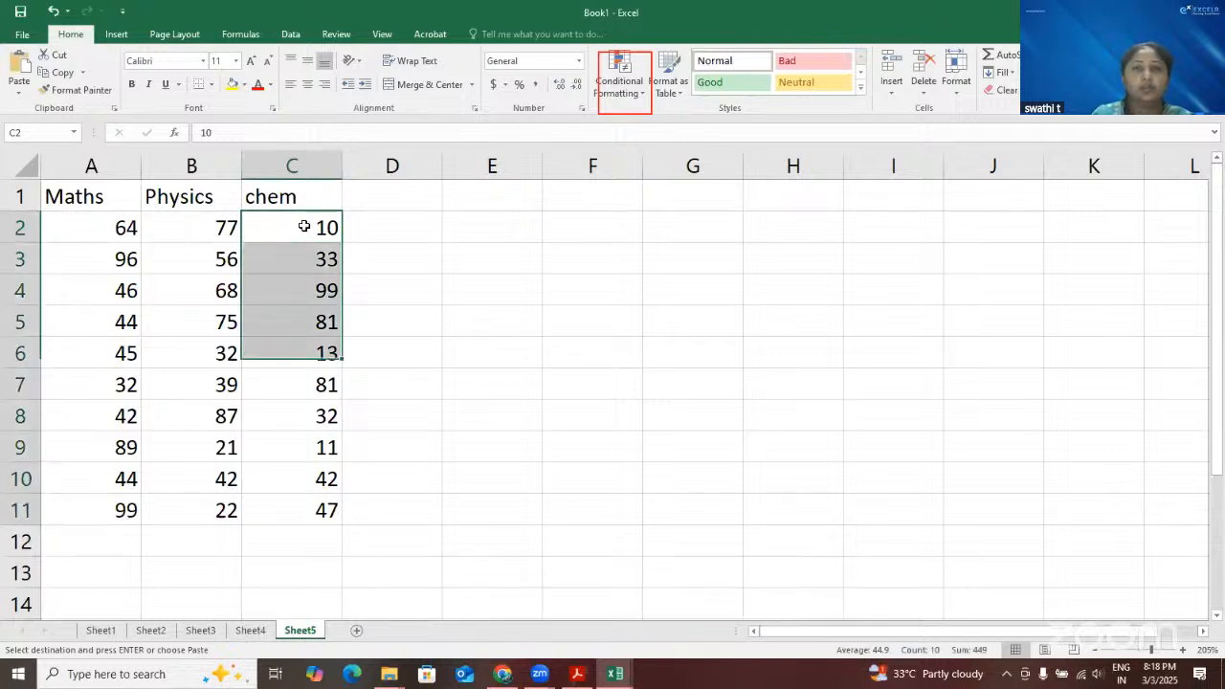
click(643, 102)
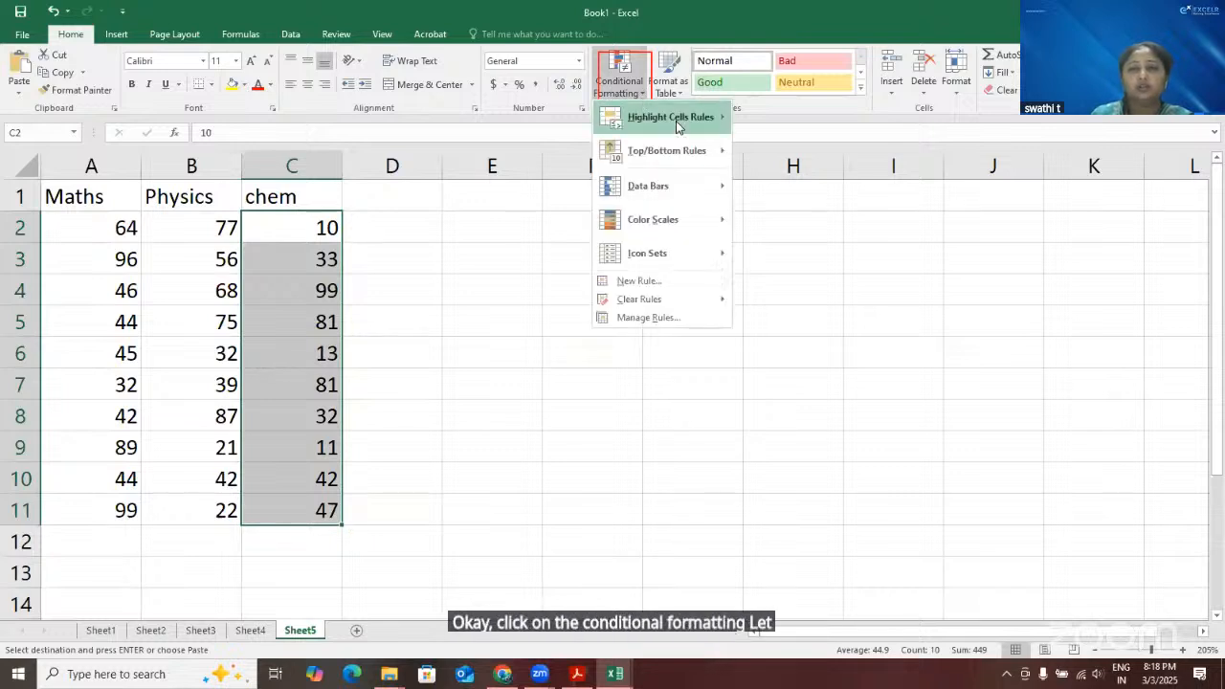
mouse_move(677, 126)
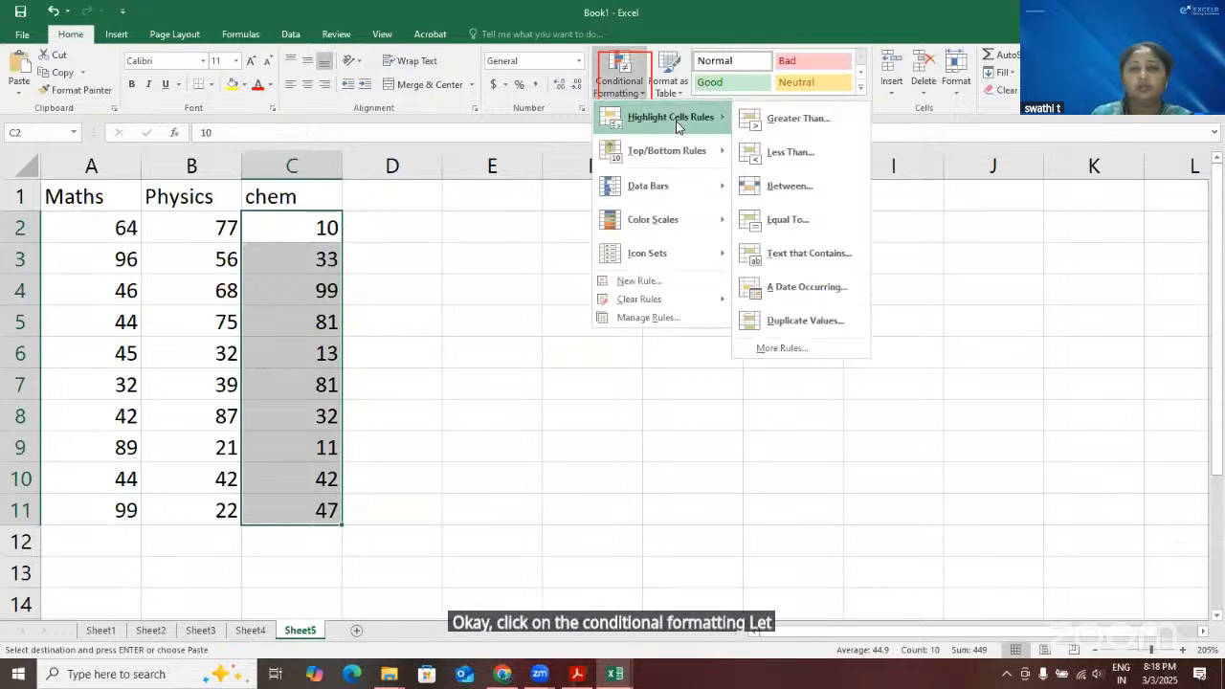
click(812, 189)
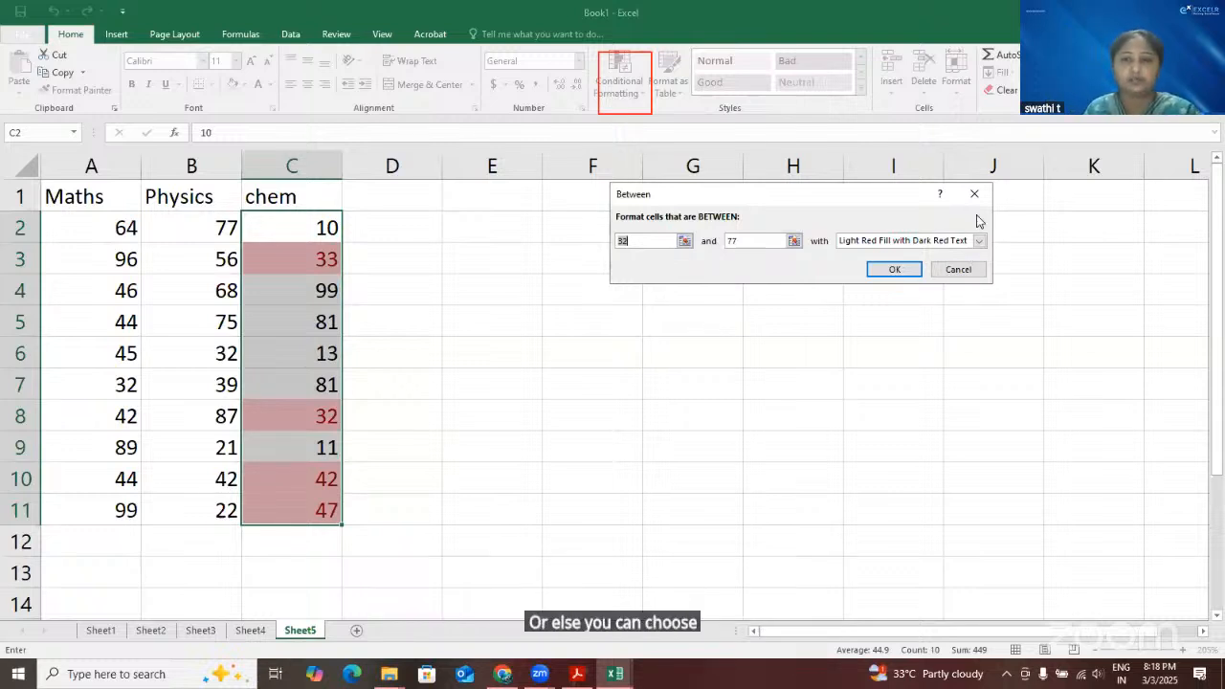
click(958, 269)
click(490, 410)
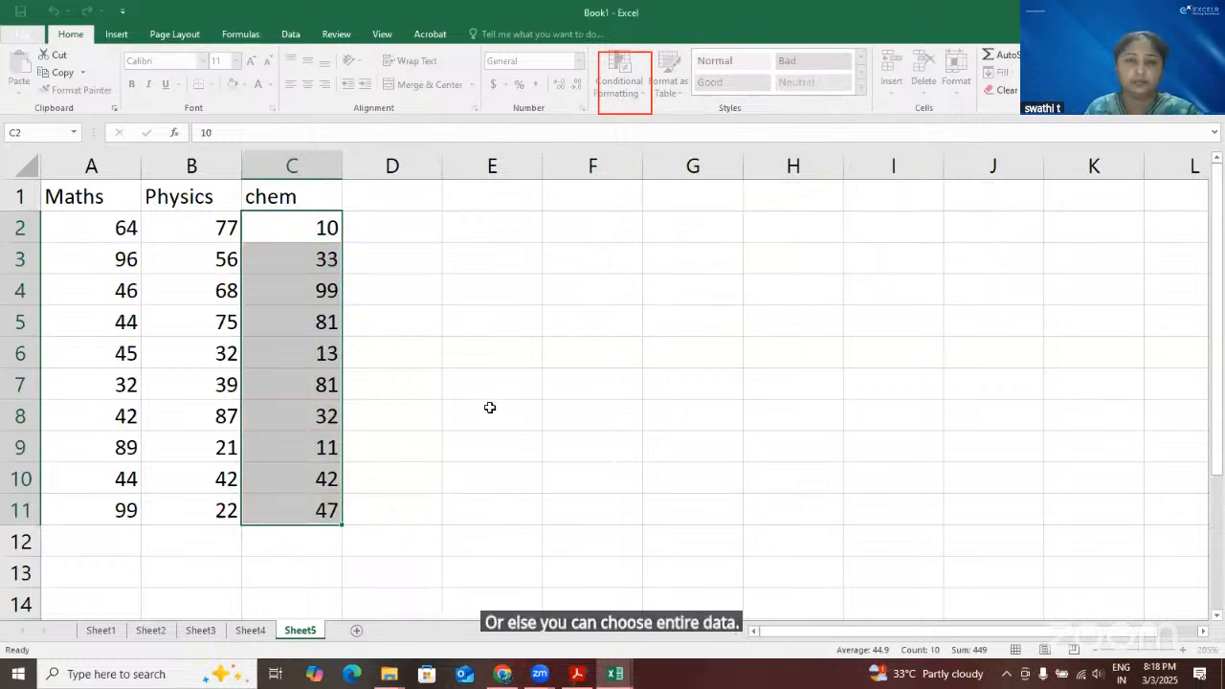
Set up a Between highlight rule on all the marks in A2:C11 with a lower limit of 40
click(117, 226)
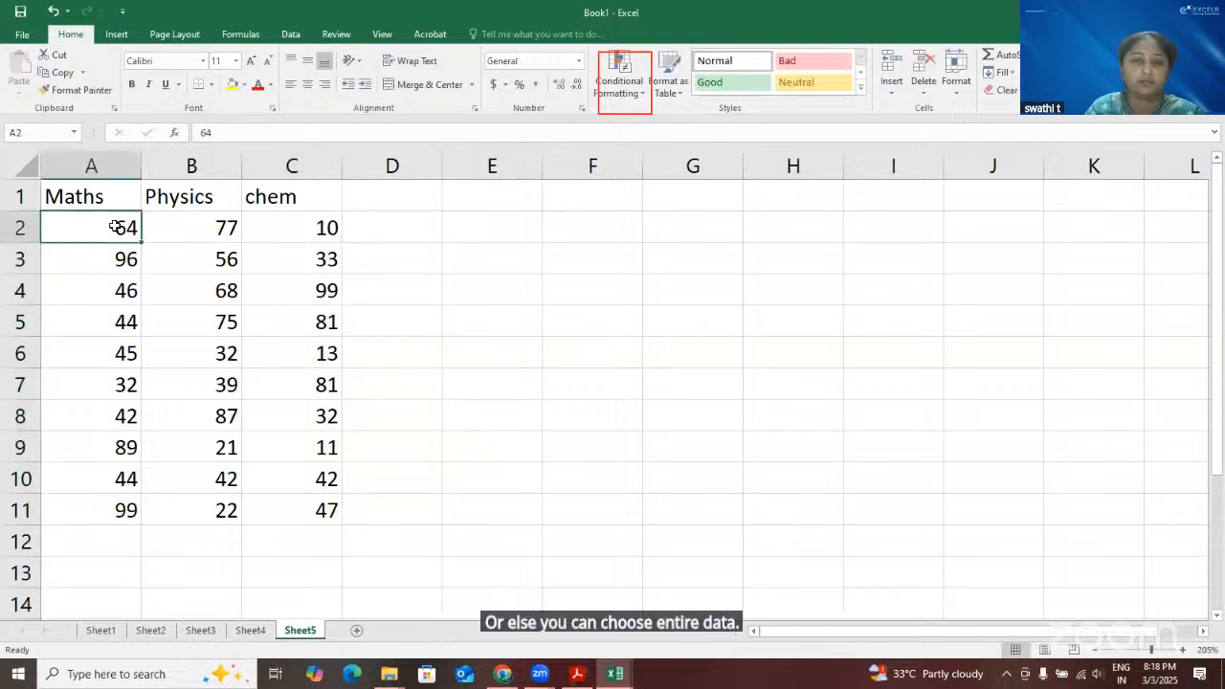
key(ctrl+shift+Right)
key(ctrl+shift+Down)
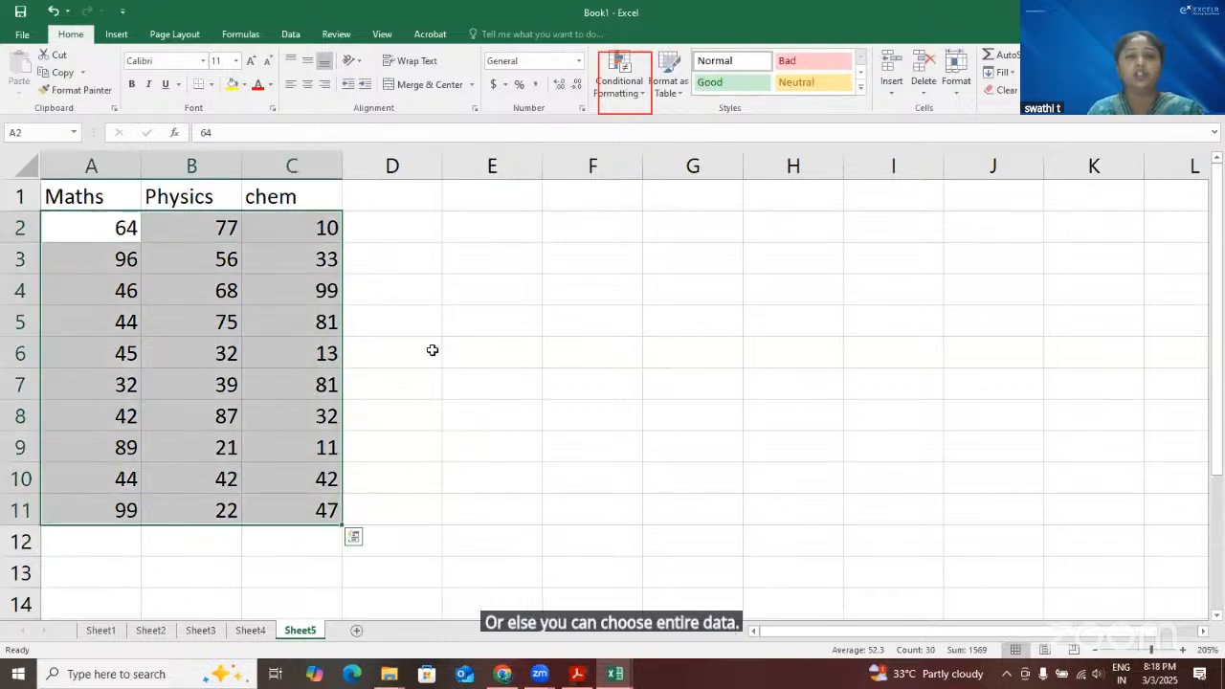
click(620, 84)
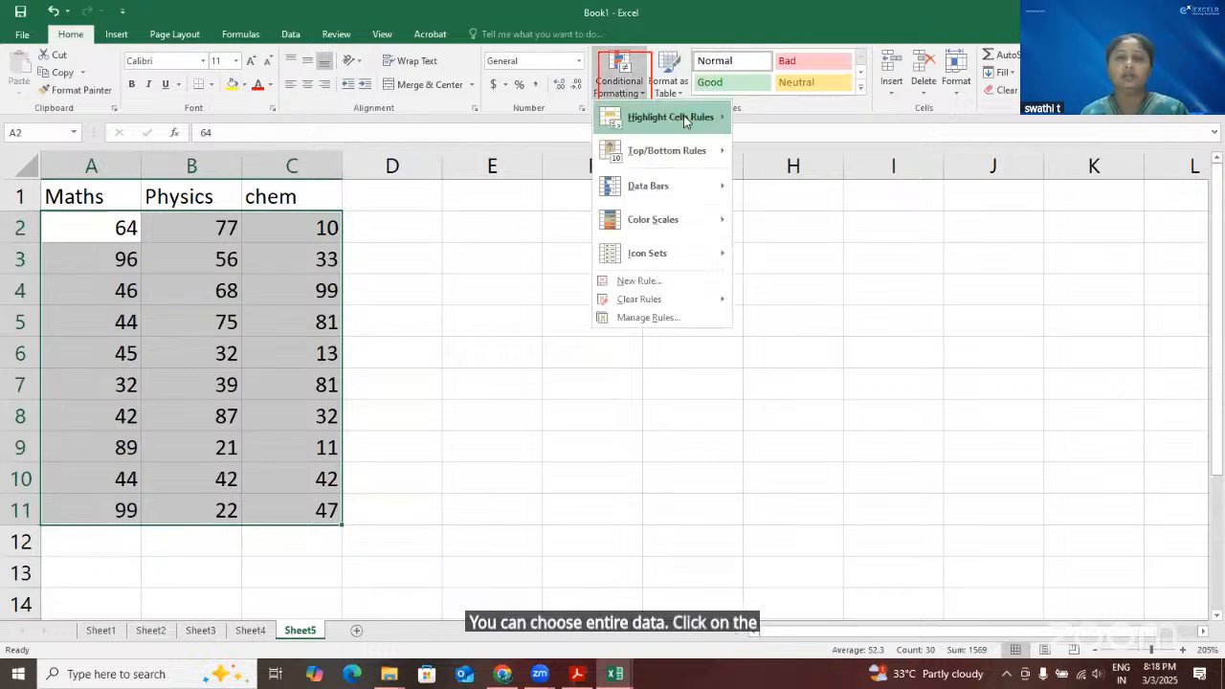
mouse_move(670, 117)
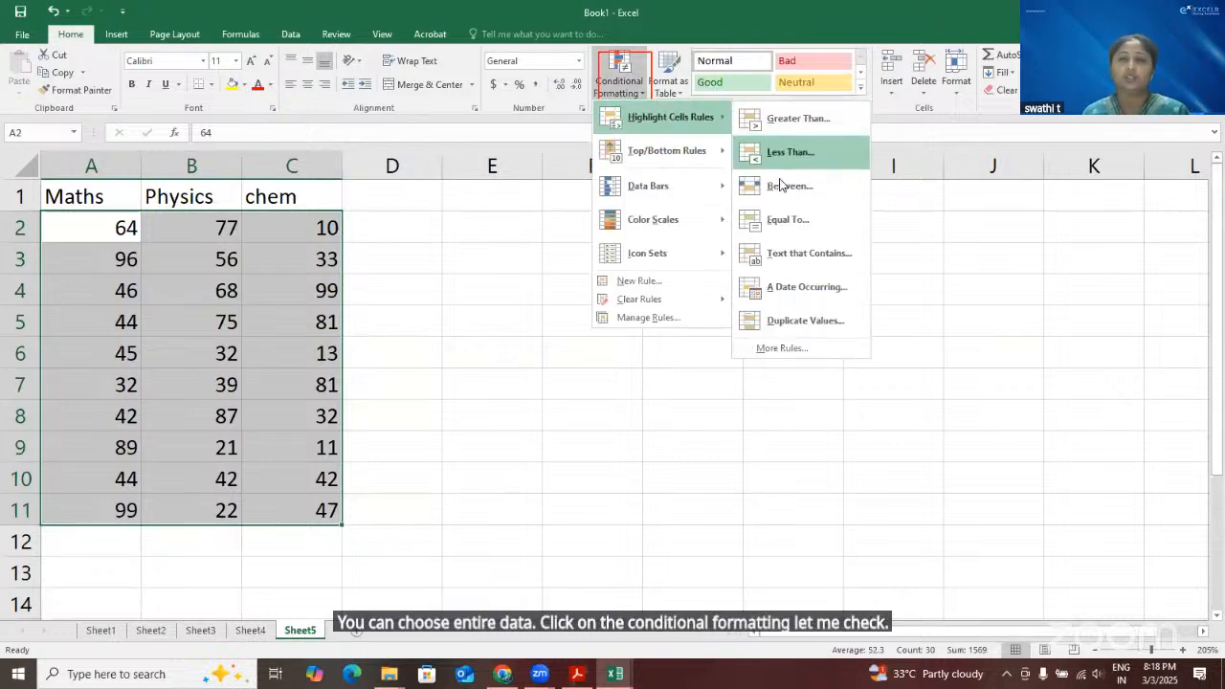
click(783, 186)
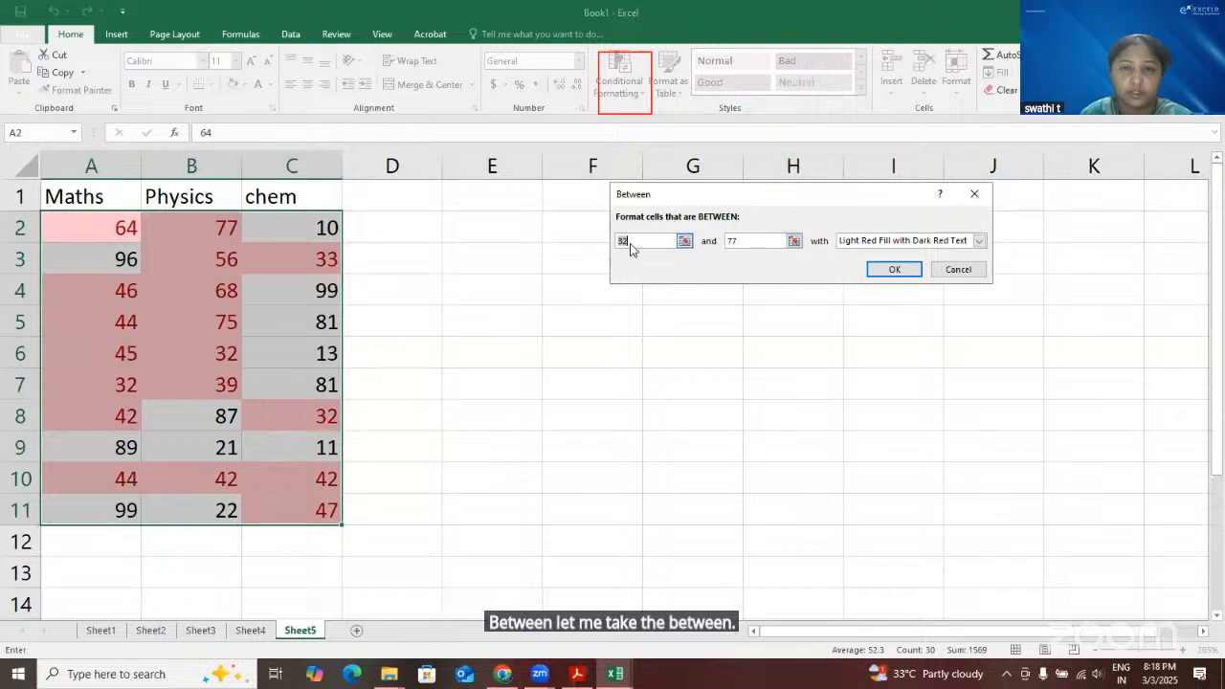
key(BackSpace)
key(BackSpace)
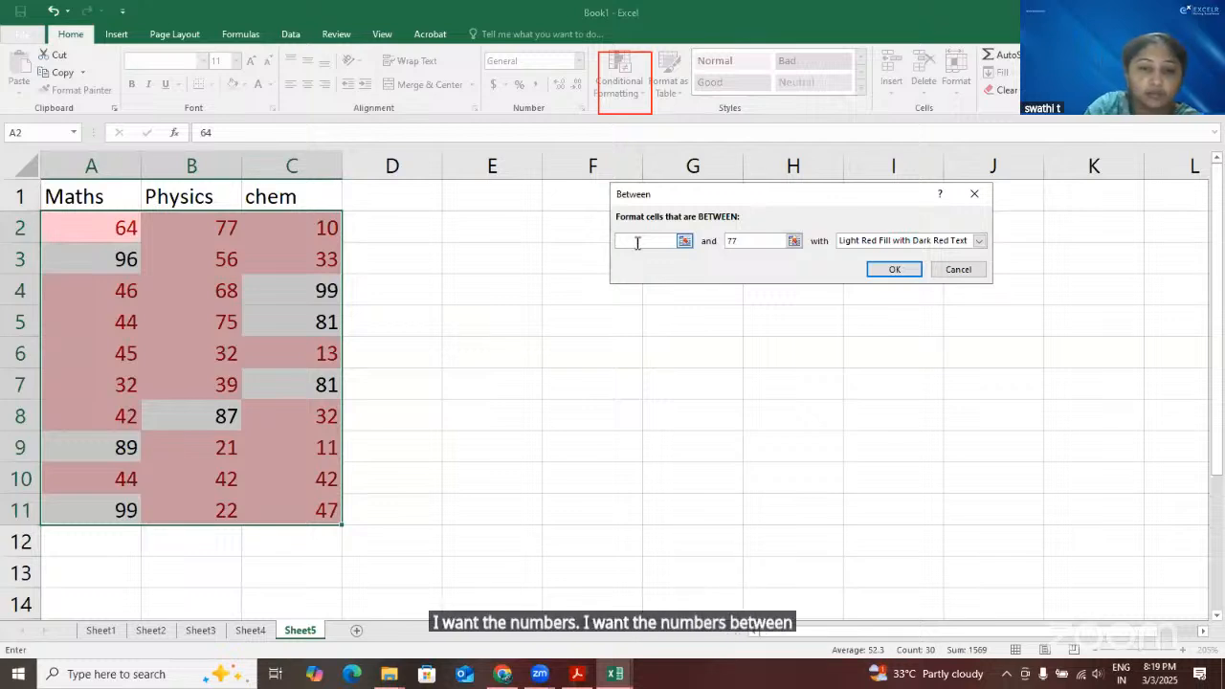
text(40)
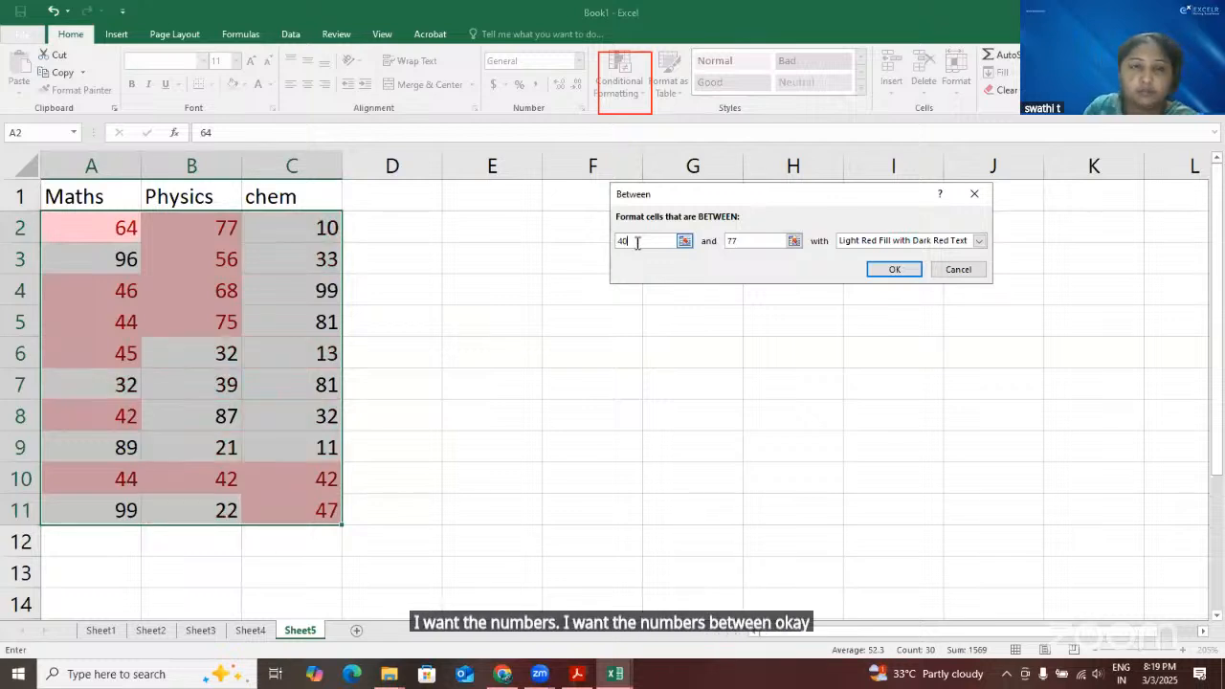
Set the Between rule's upper limit to 85 and its lower limit to 50
click(740, 240)
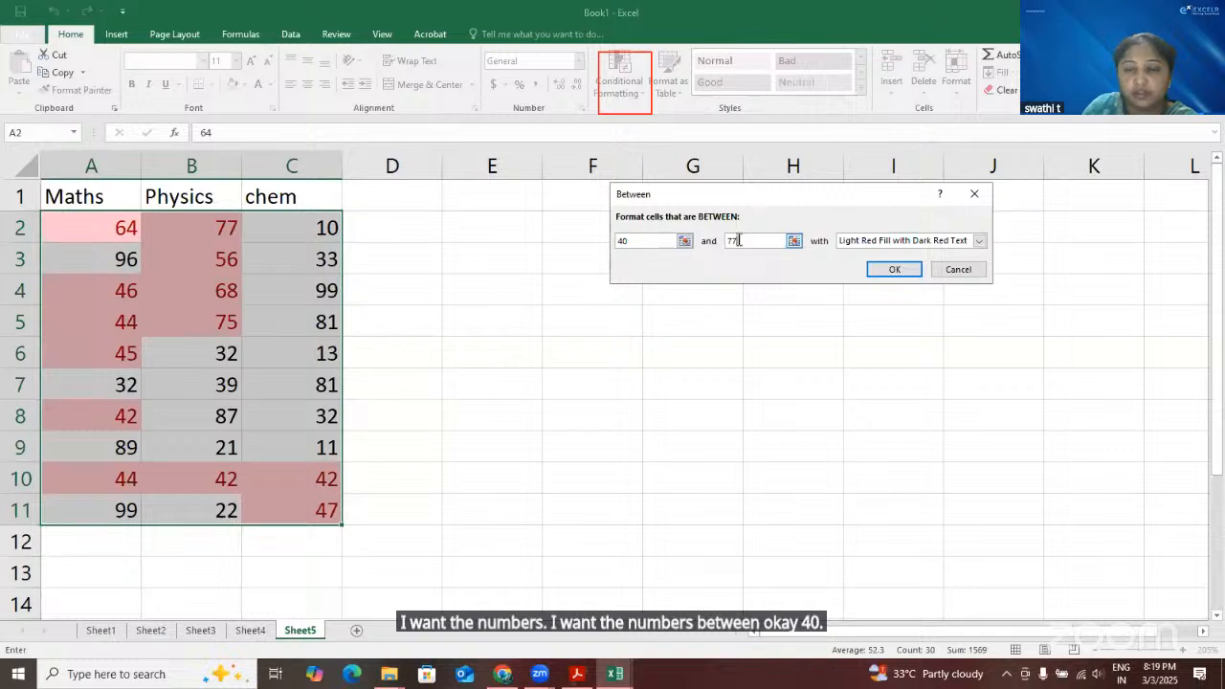
key(BackSpace)
key(BackSpace)
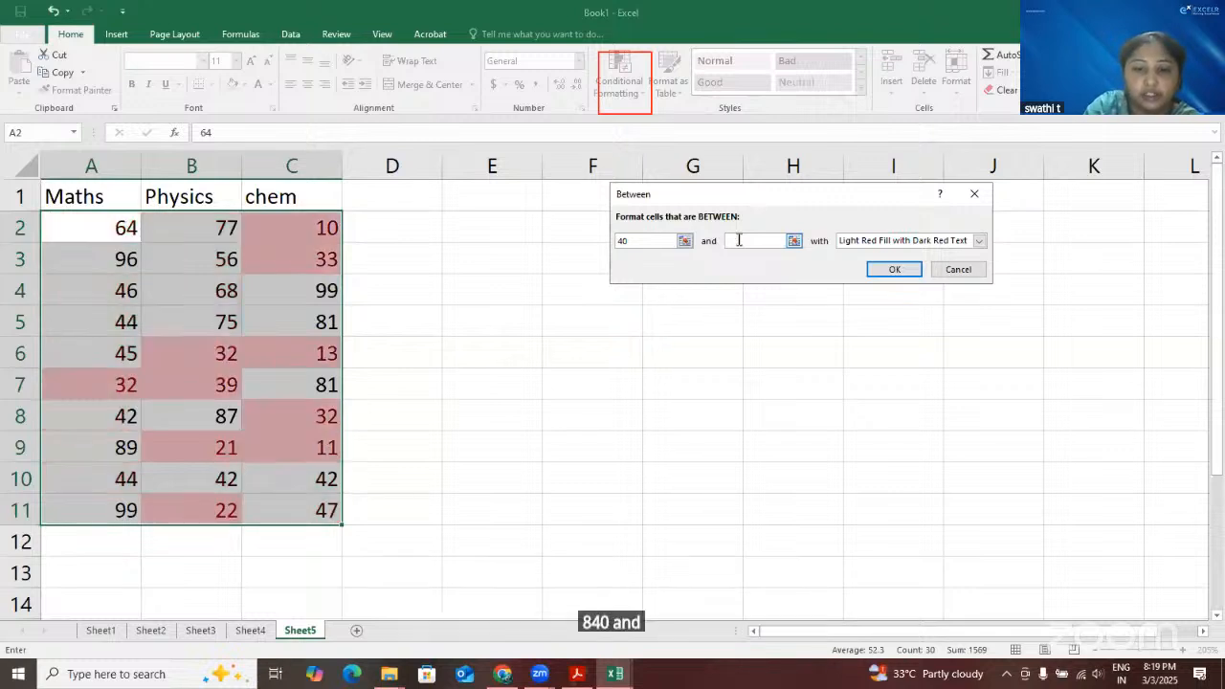
text(85)
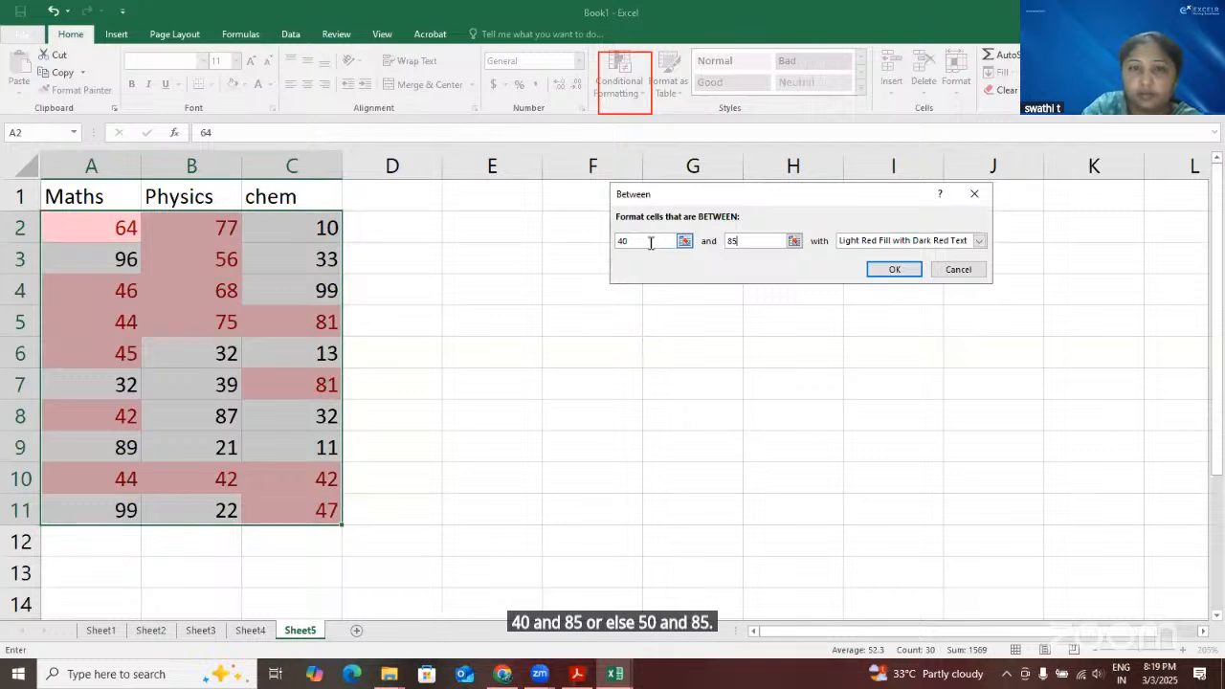
key(BackSpace)
key(BackSpace)
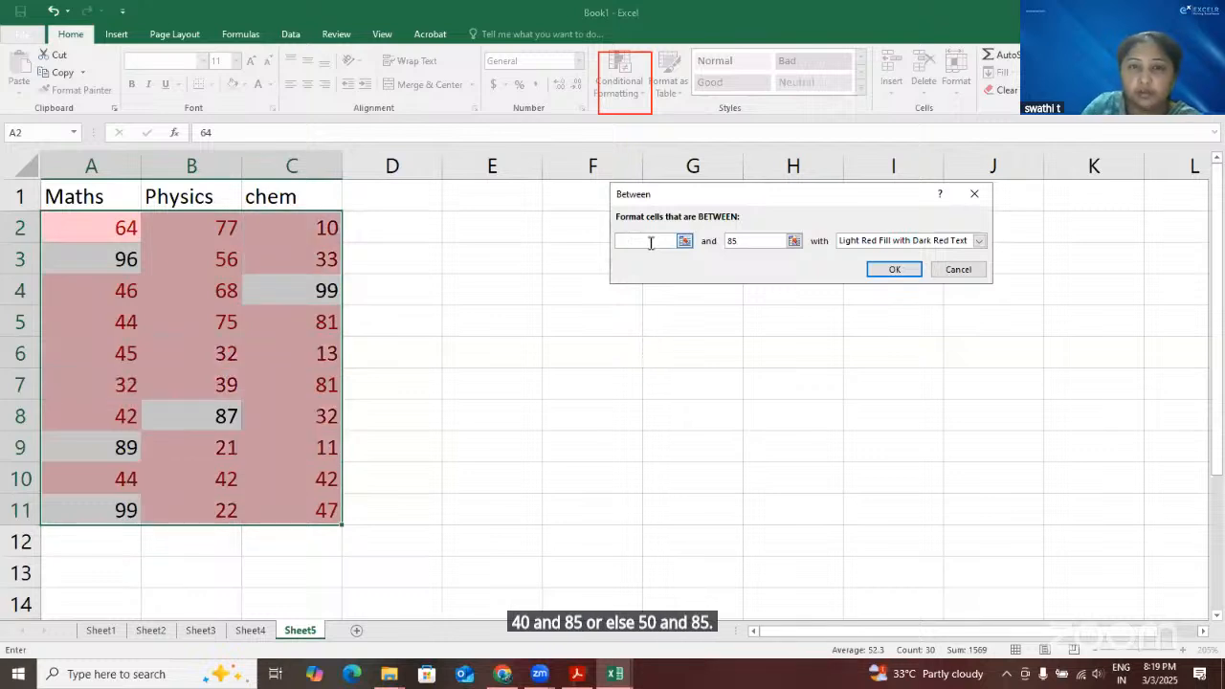
text(50)
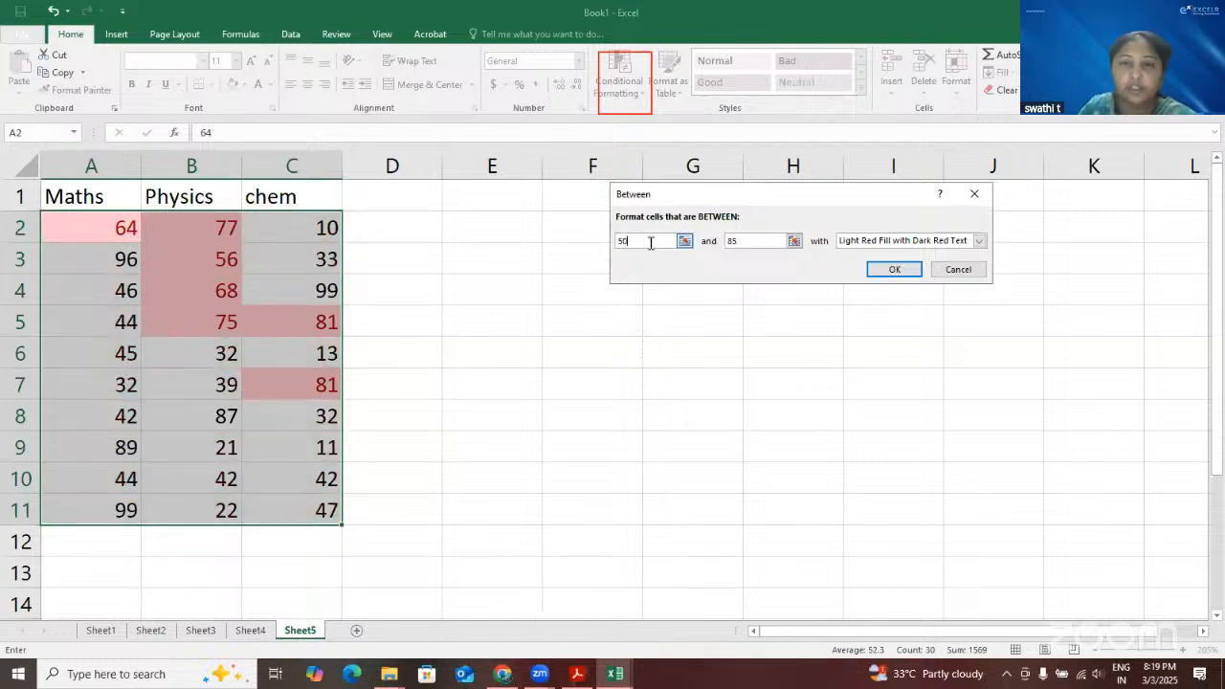
Try the Red Text, Red Border and Yellow Fill with Dark Yellow Text formats for the Between rule
click(982, 241)
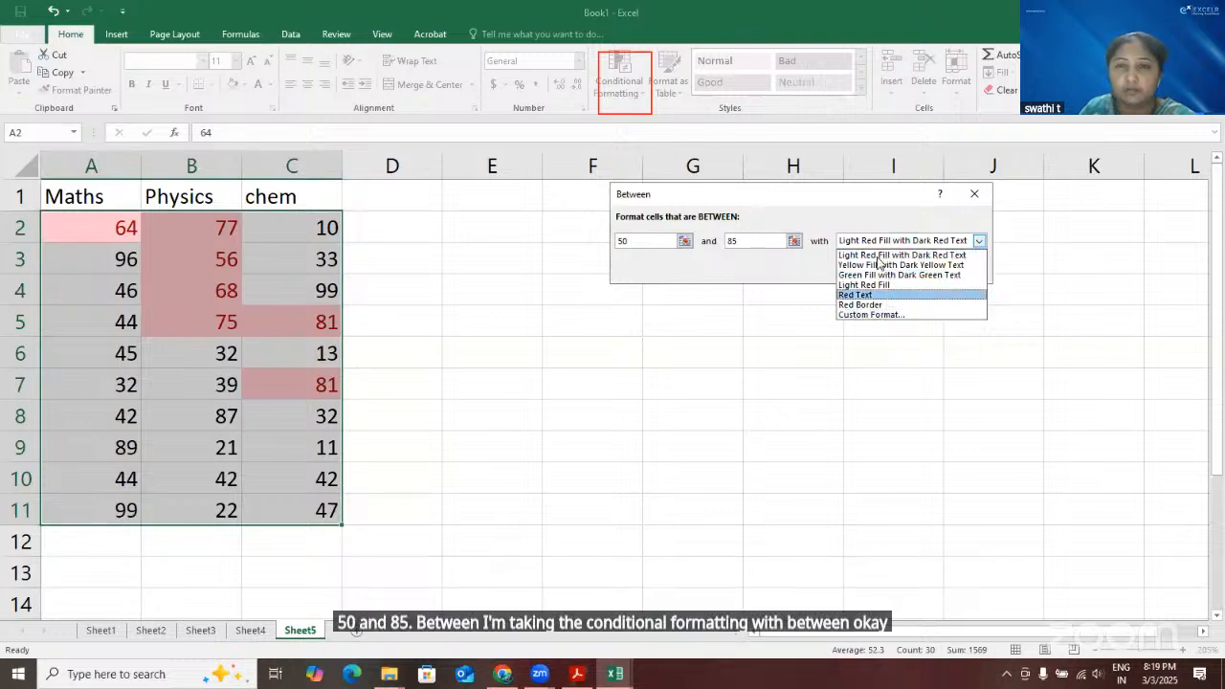
click(888, 295)
click(895, 241)
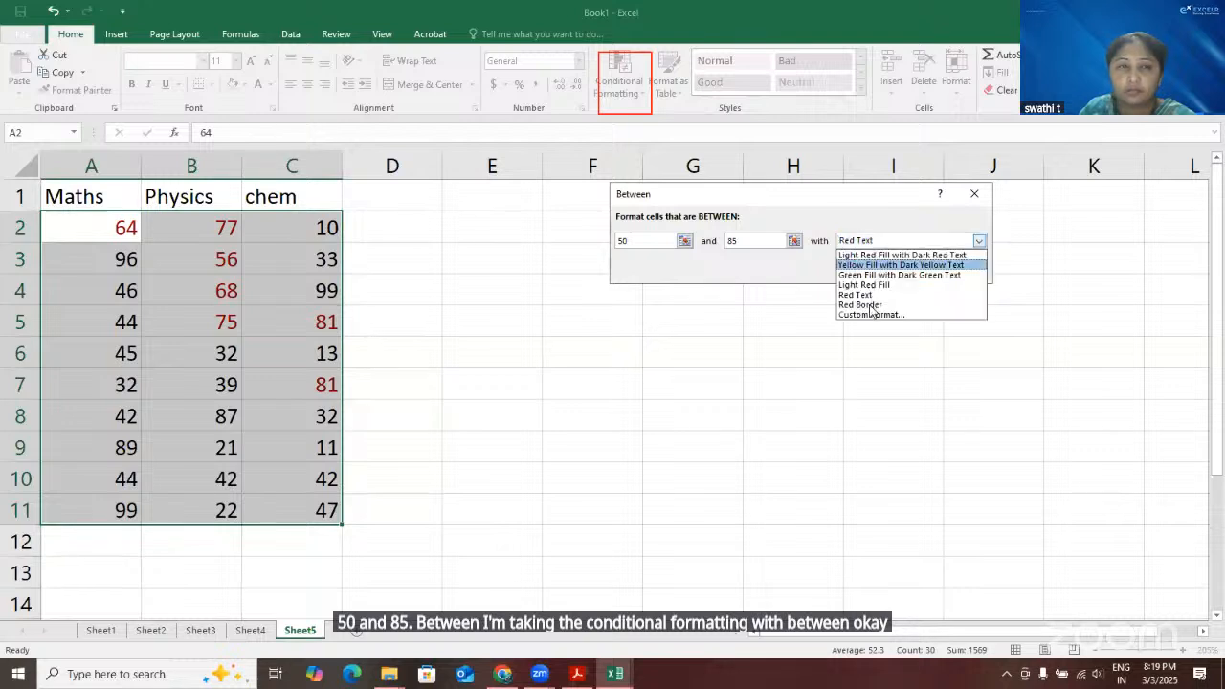
click(862, 305)
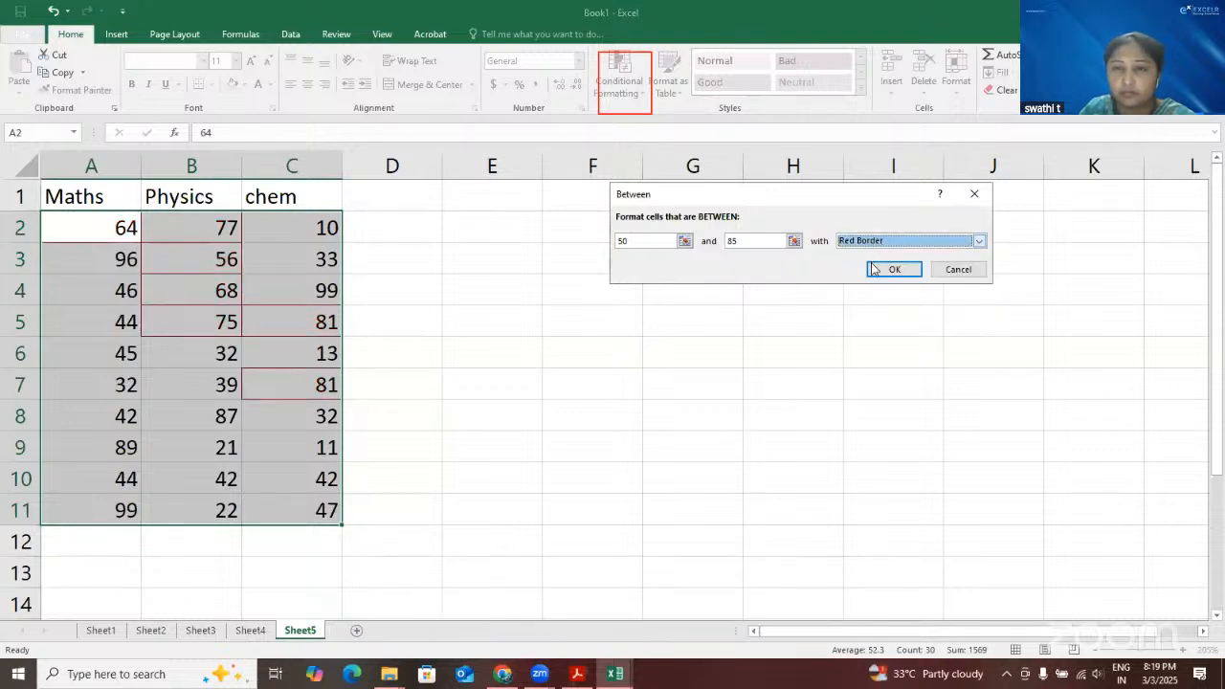
click(877, 243)
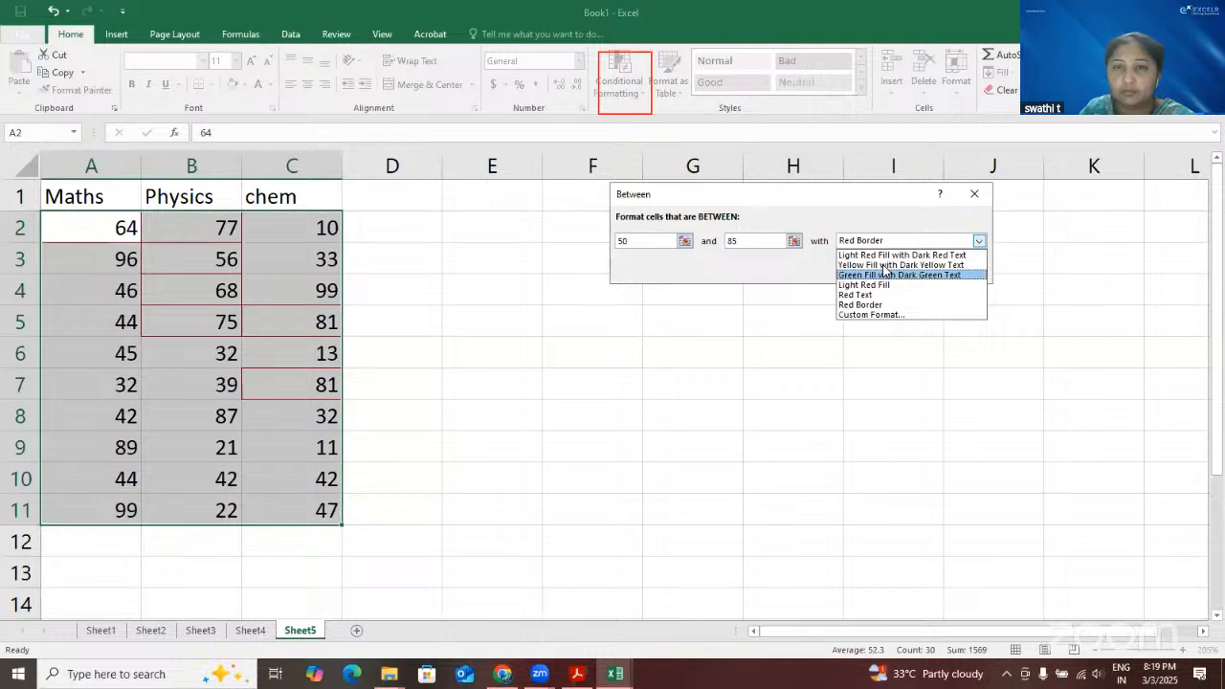
click(883, 266)
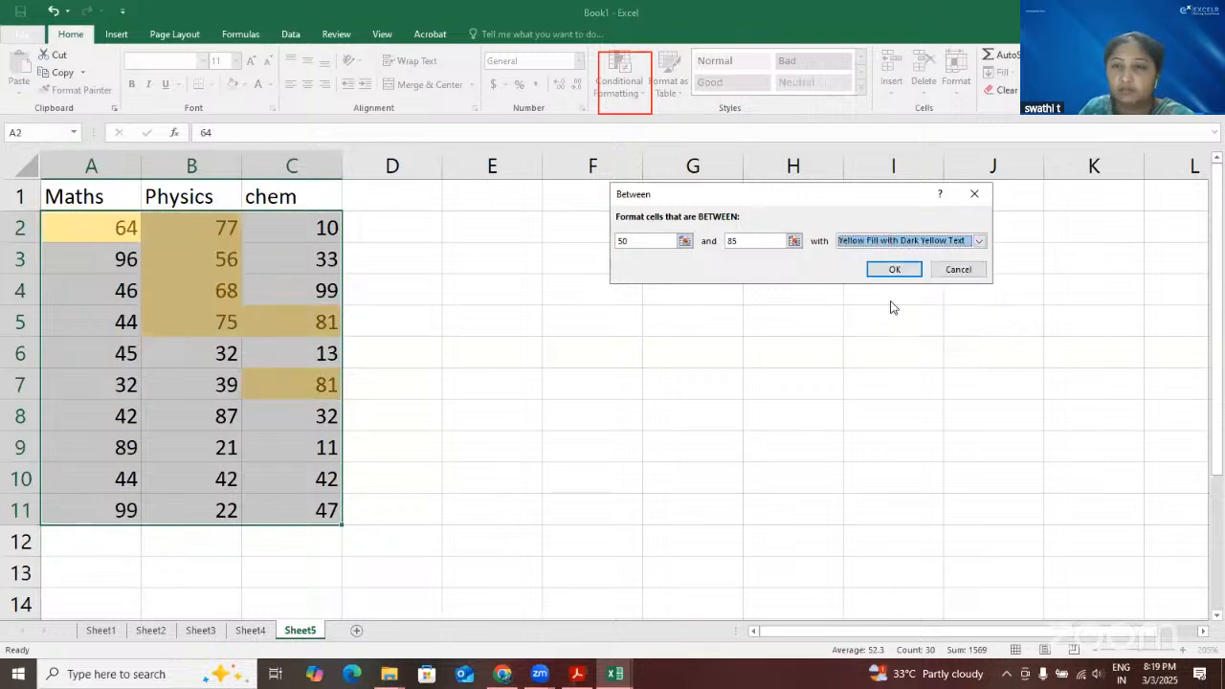
Give the Between rule a custom format with a red fill and apply it to the marks
click(888, 241)
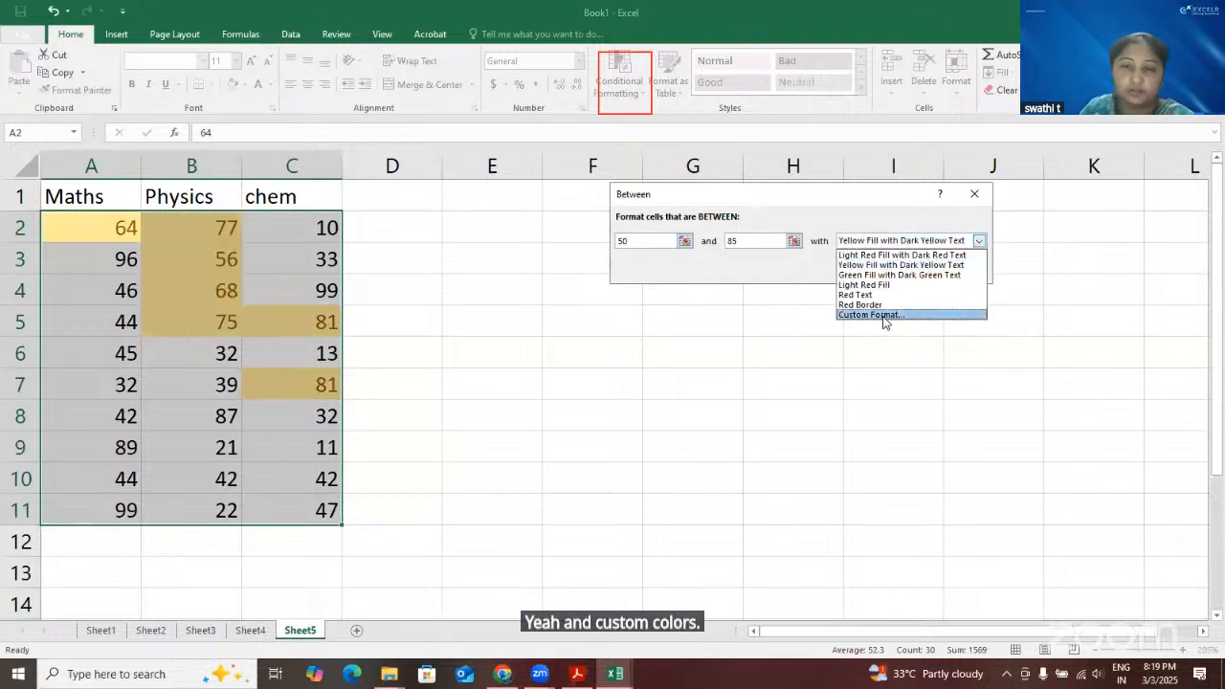
click(924, 314)
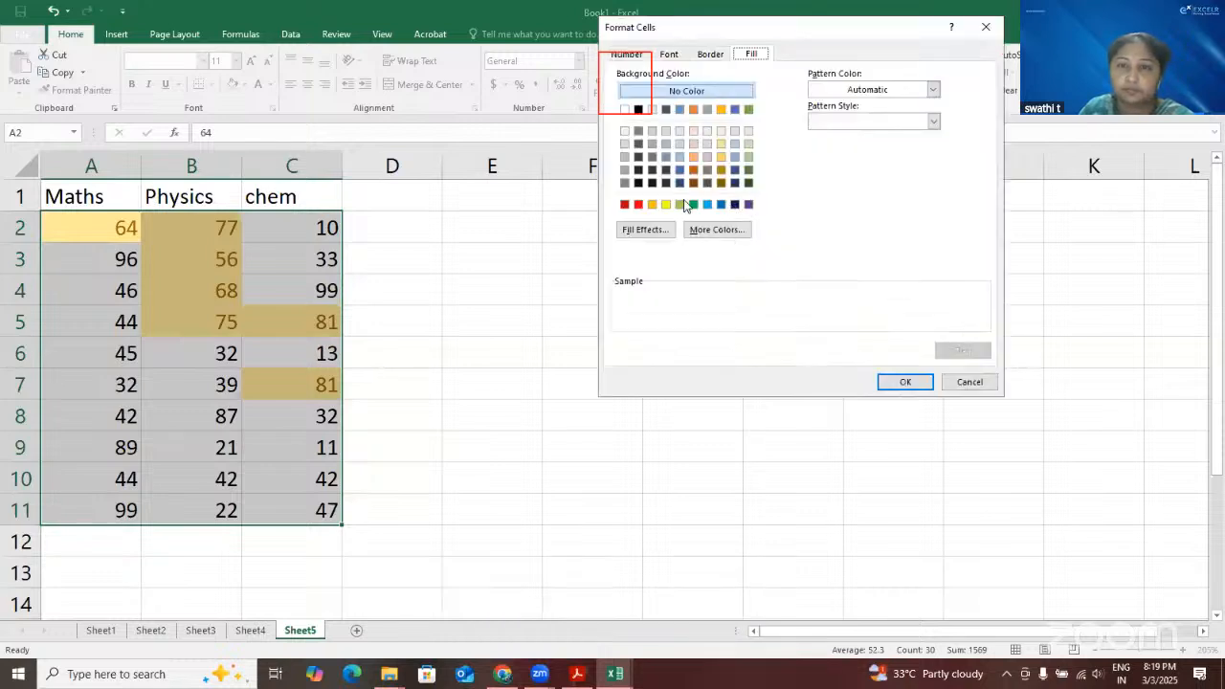
click(639, 203)
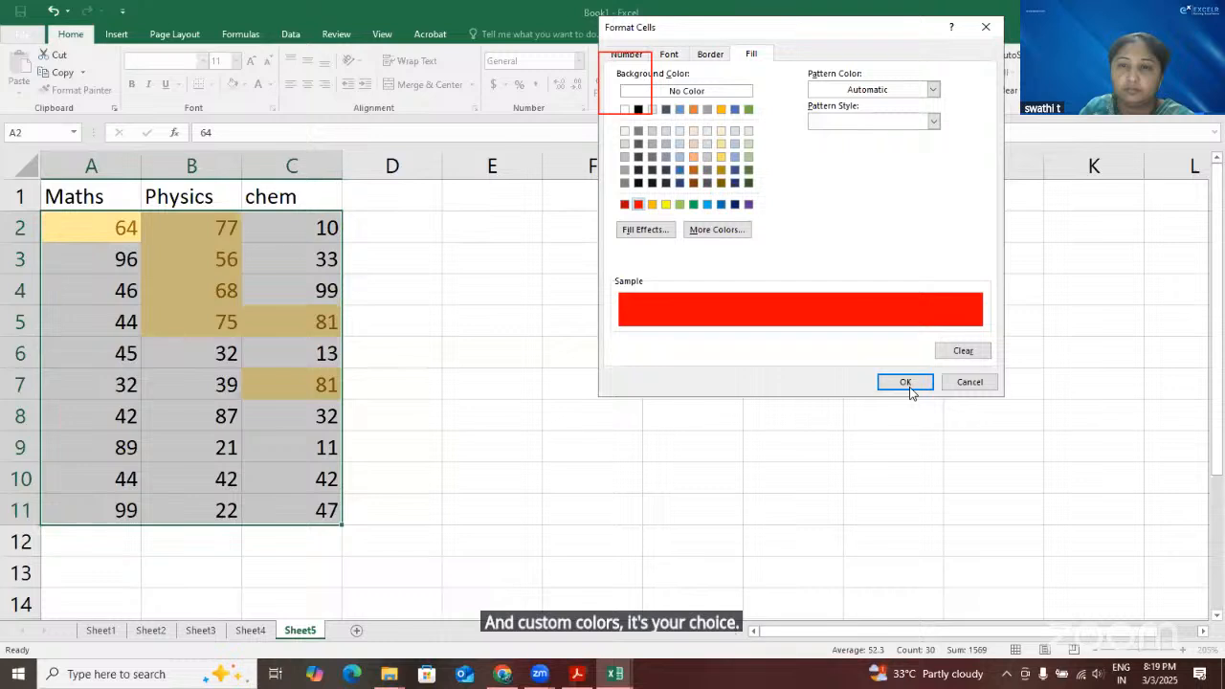
key(Return)
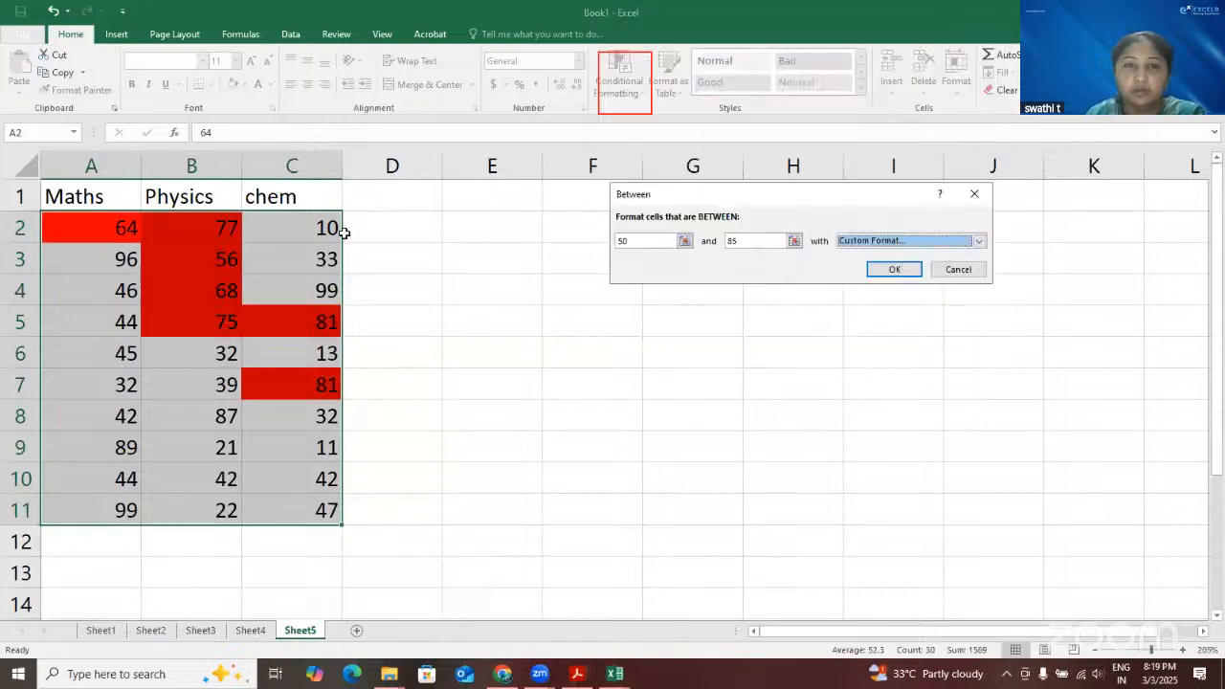
click(895, 269)
click(584, 322)
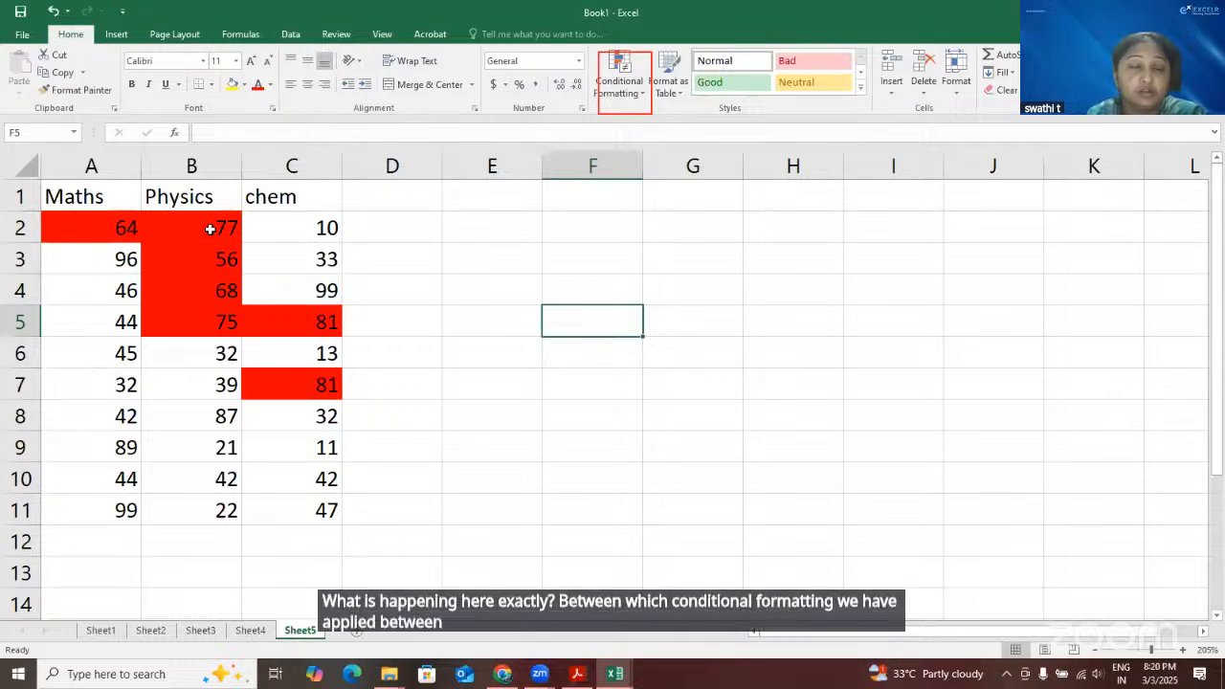
Go through the red-highlighted chem, Physics and Maths marks that fall within the rule's limits
click(291, 386)
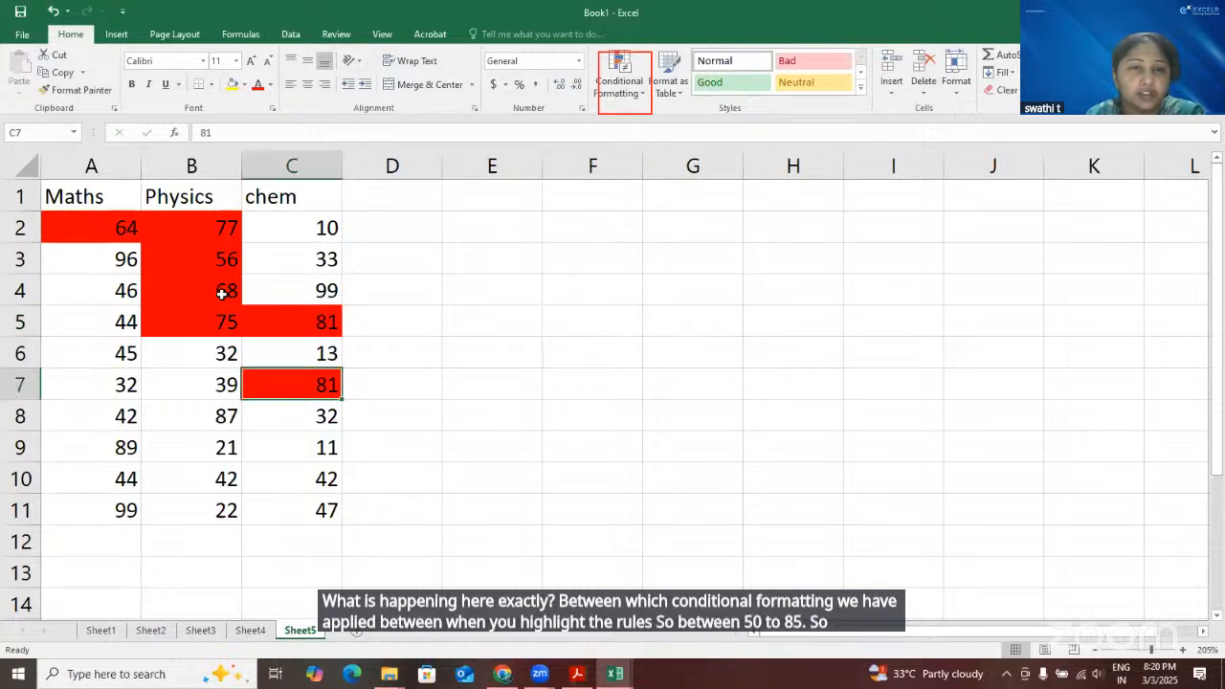
click(222, 291)
key(Up)
key(Up)
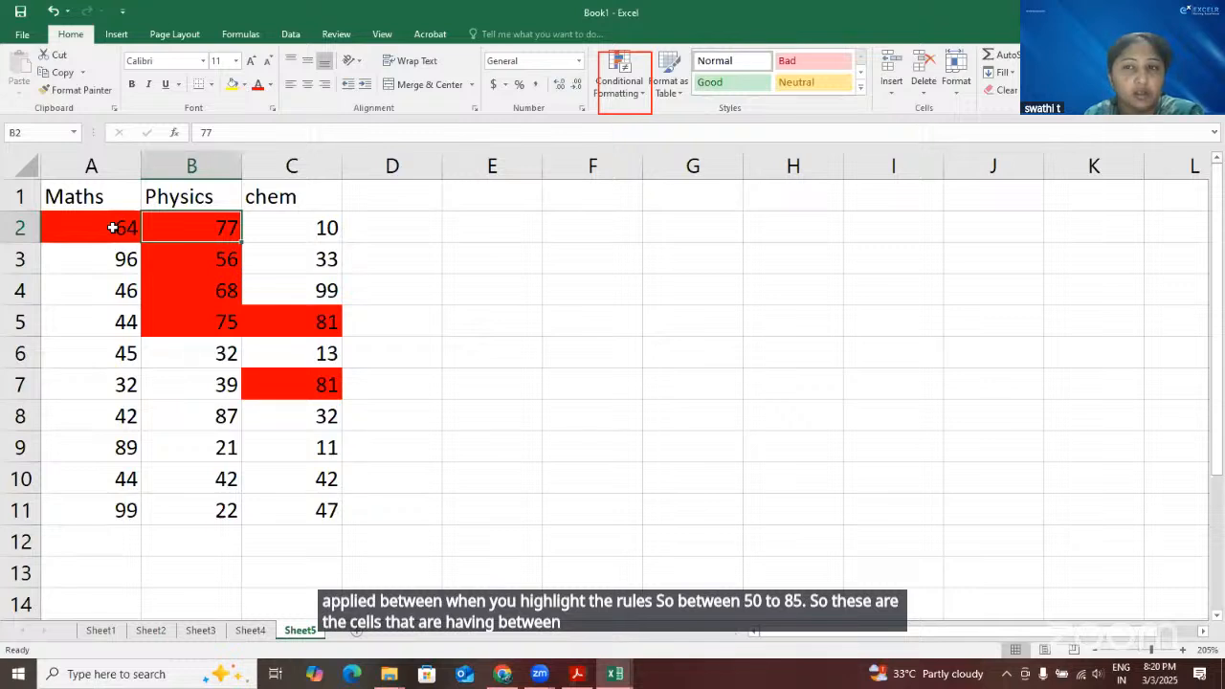
click(113, 228)
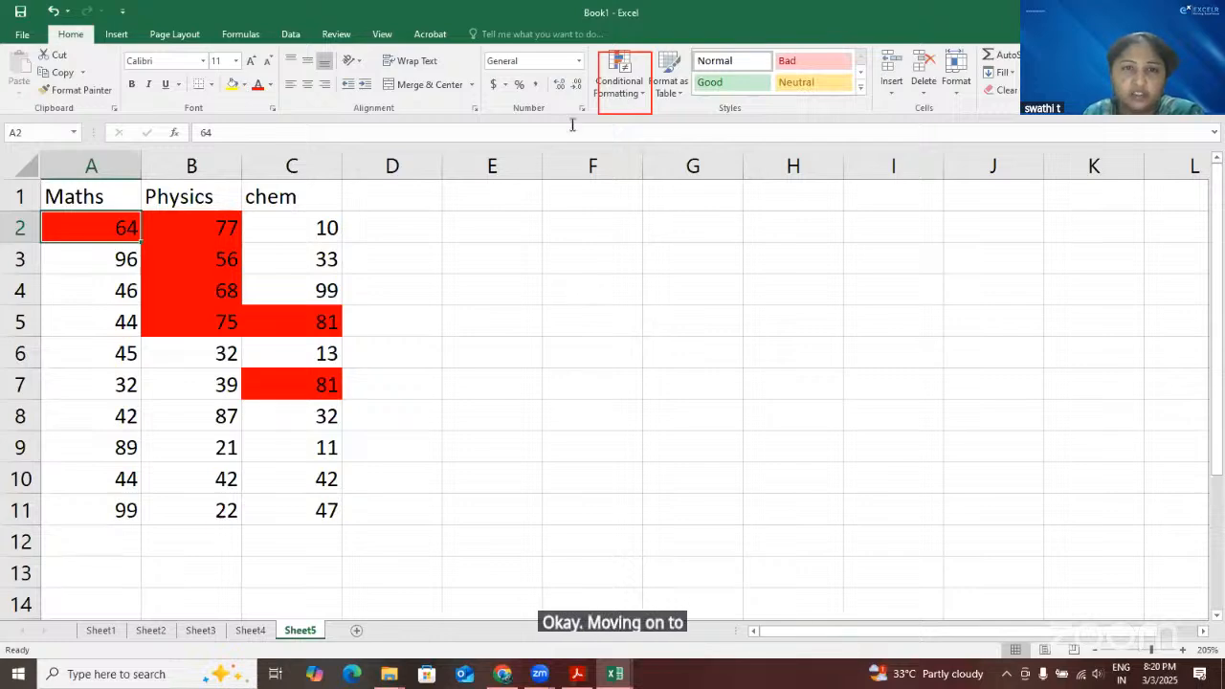
Switch to the new employee data workbook and start a Text That Contains highlight rule on the locations in B2:B30
click(646, 98)
mouse_move(677, 122)
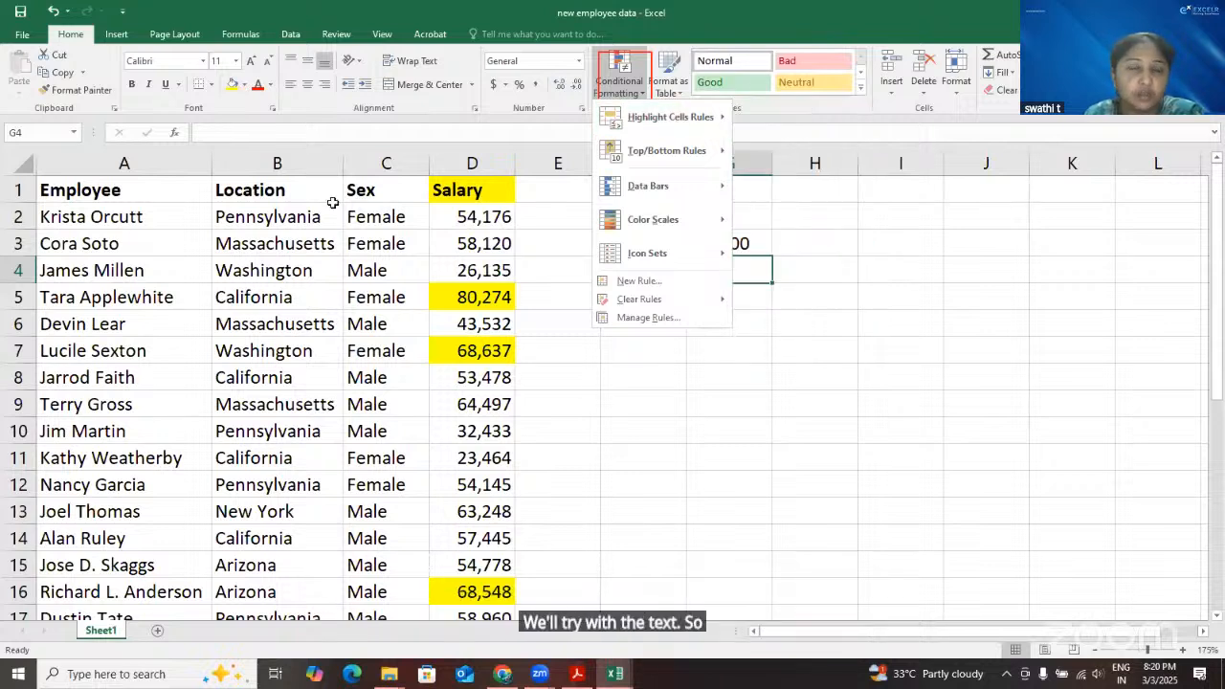
click(288, 218)
click(290, 218)
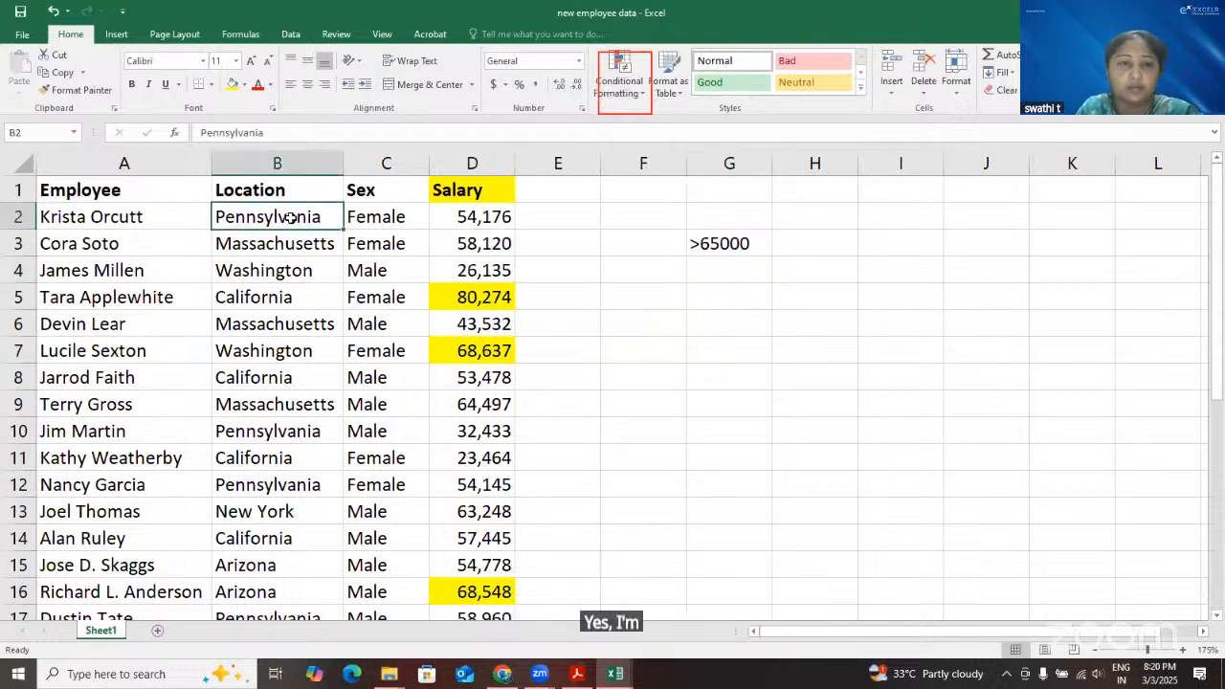
key(ctrl+shift+Down)
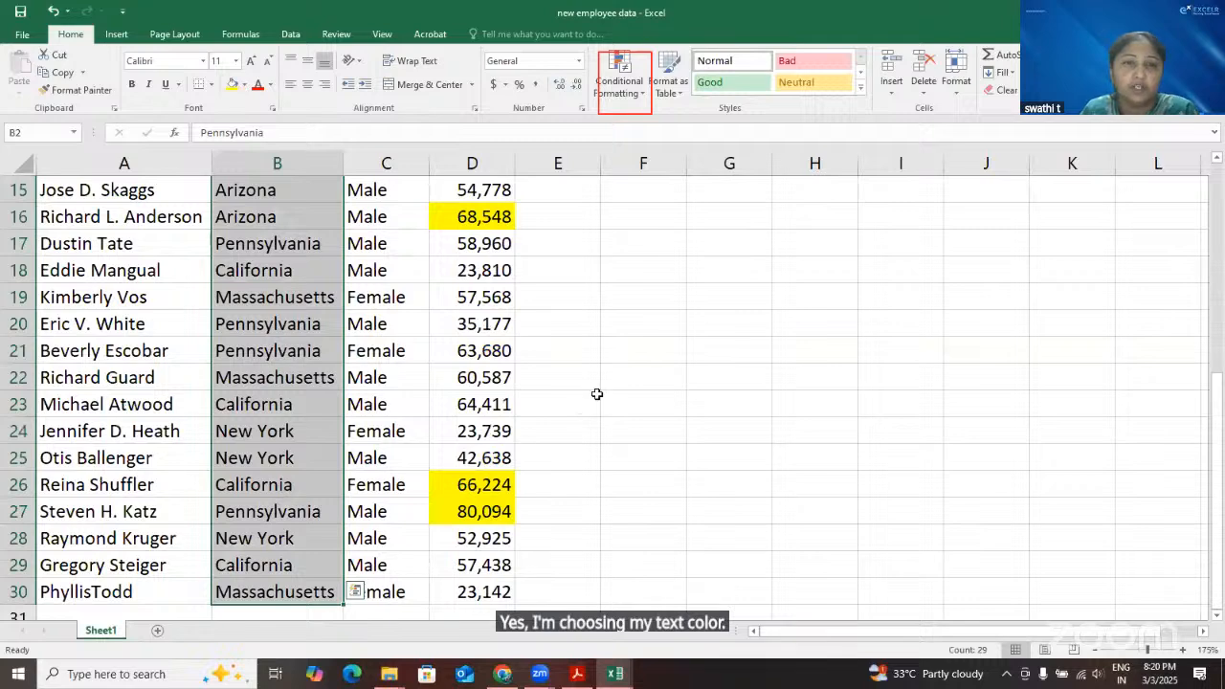
key(ctrl+BackSpace)
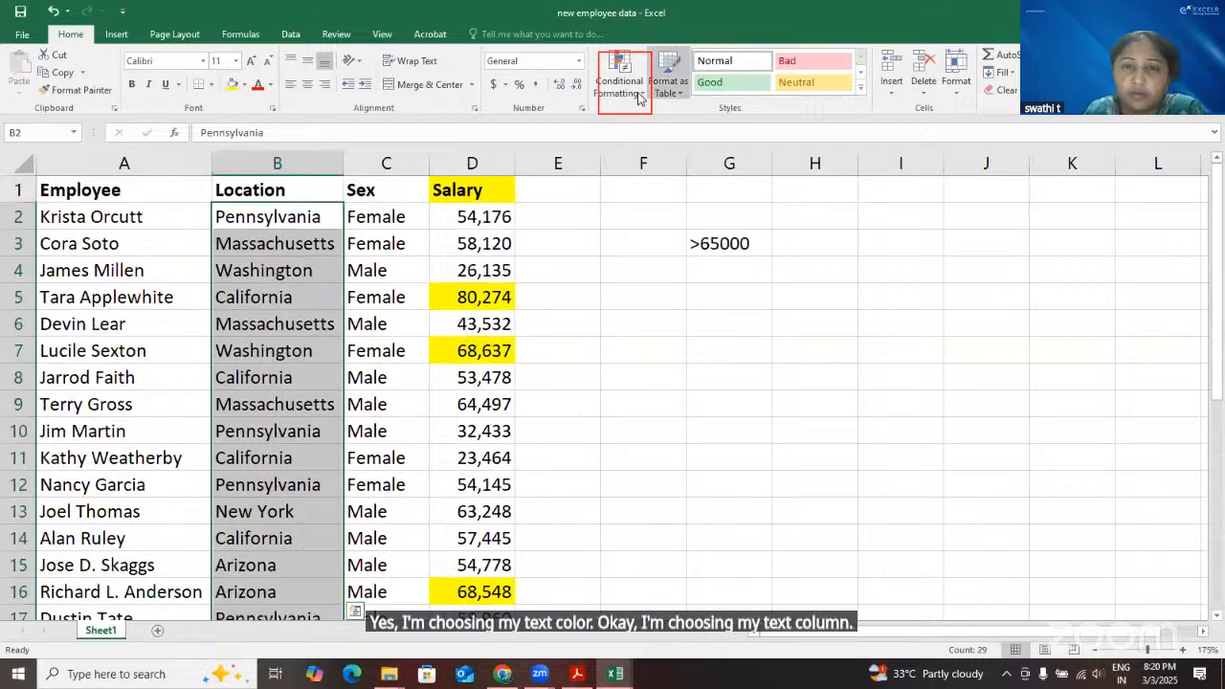
click(631, 96)
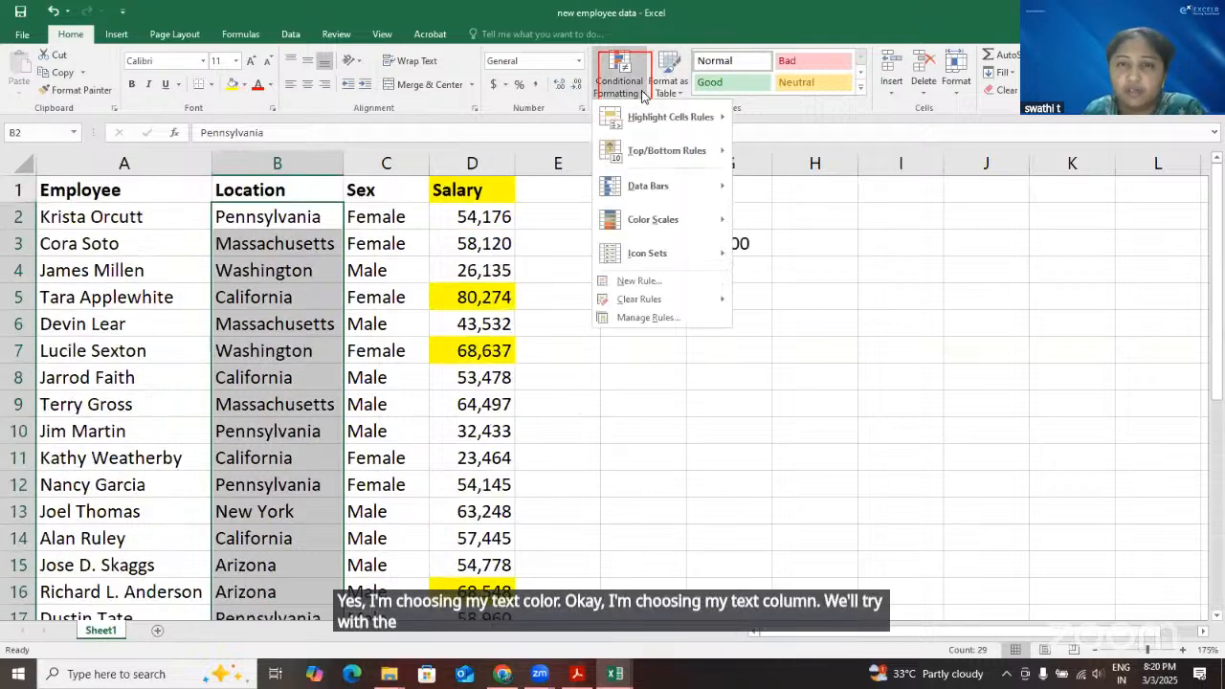
click(825, 252)
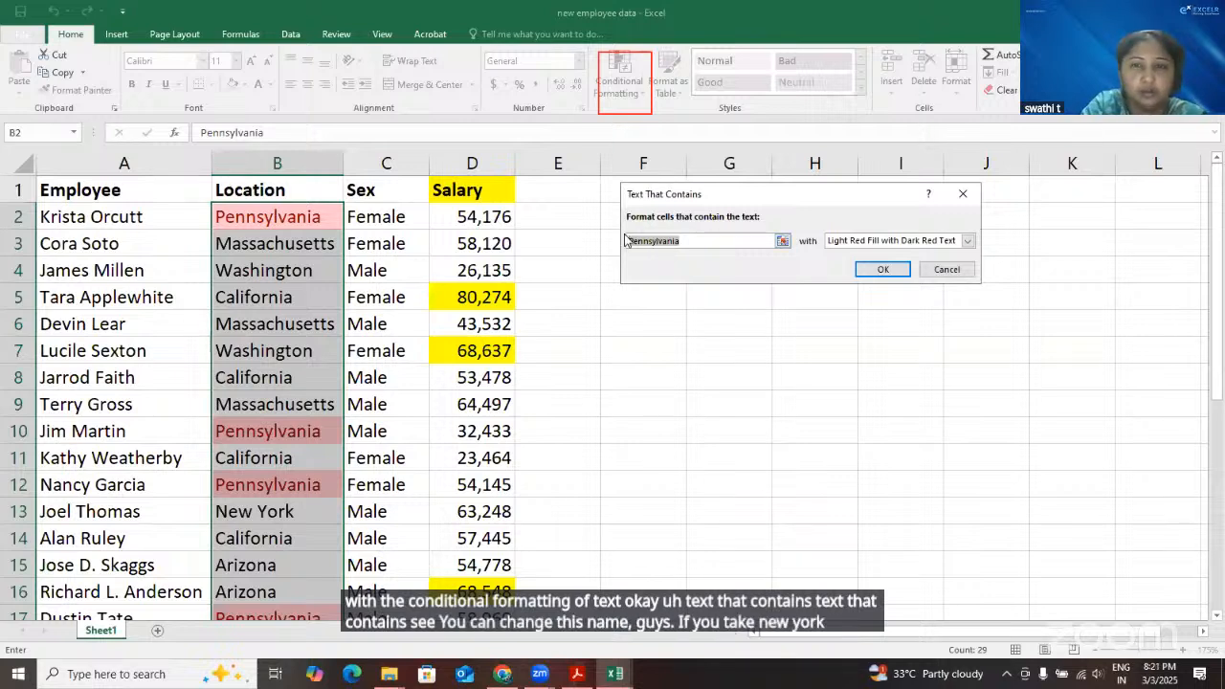
Set the rule's text to New York, apply it with a custom dark blue fill, and check the Location column
text(New York)
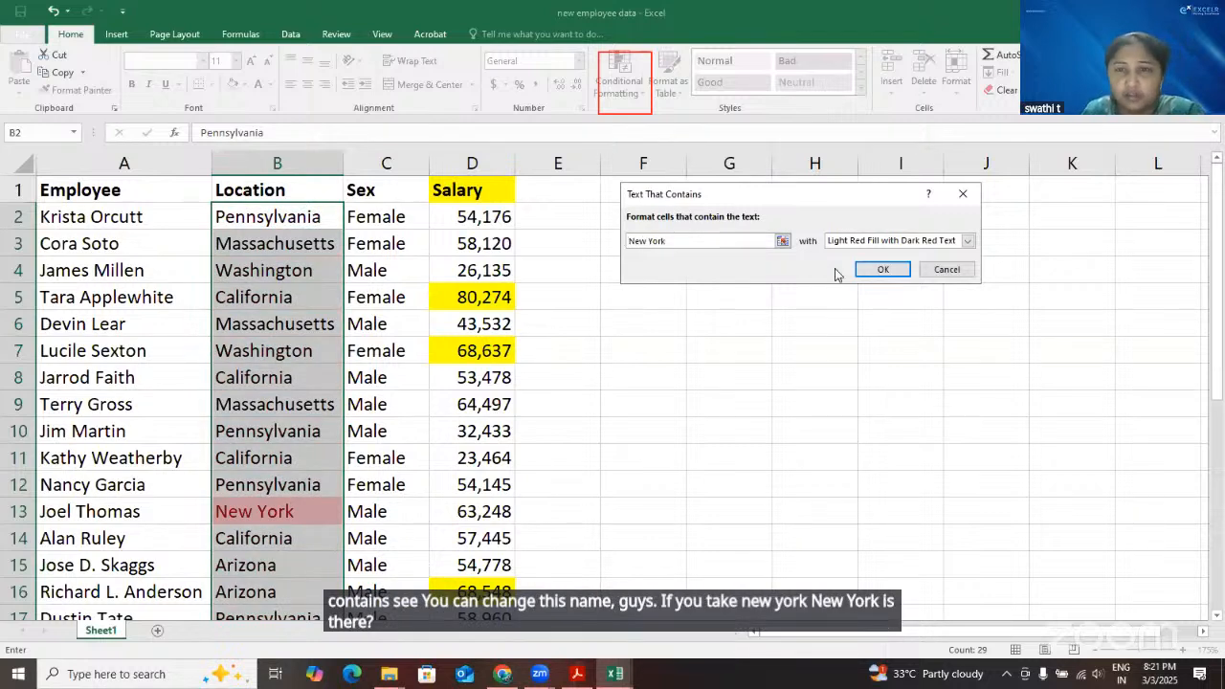
click(890, 242)
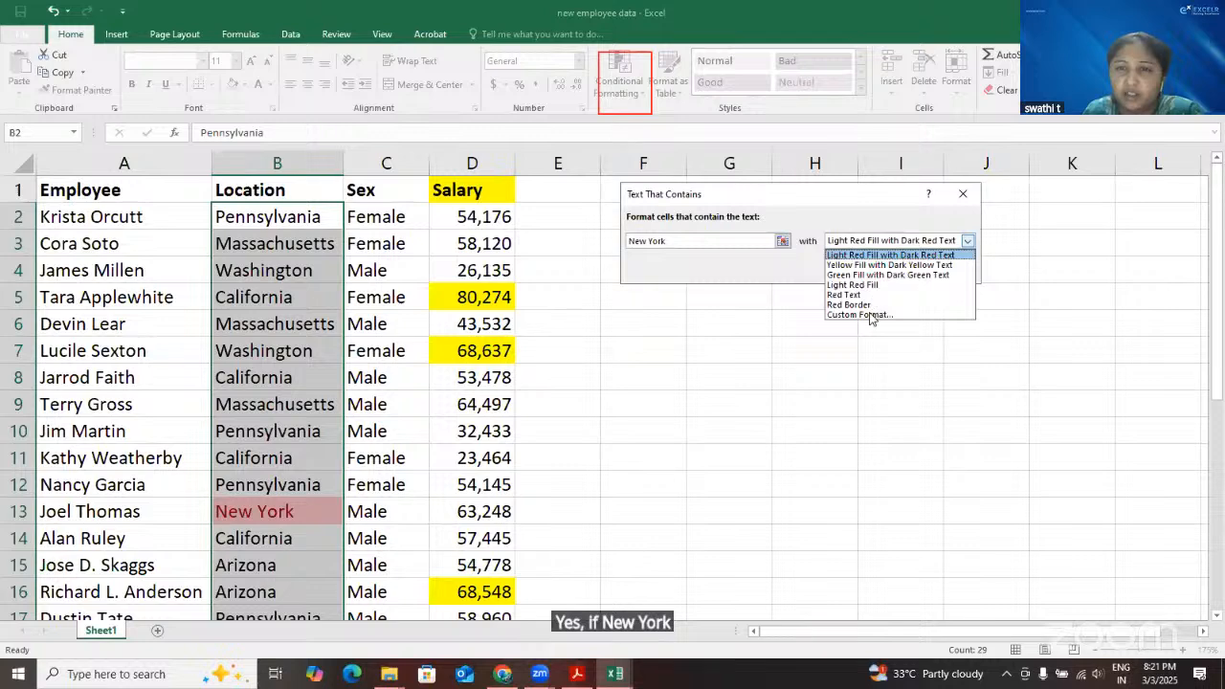
click(872, 315)
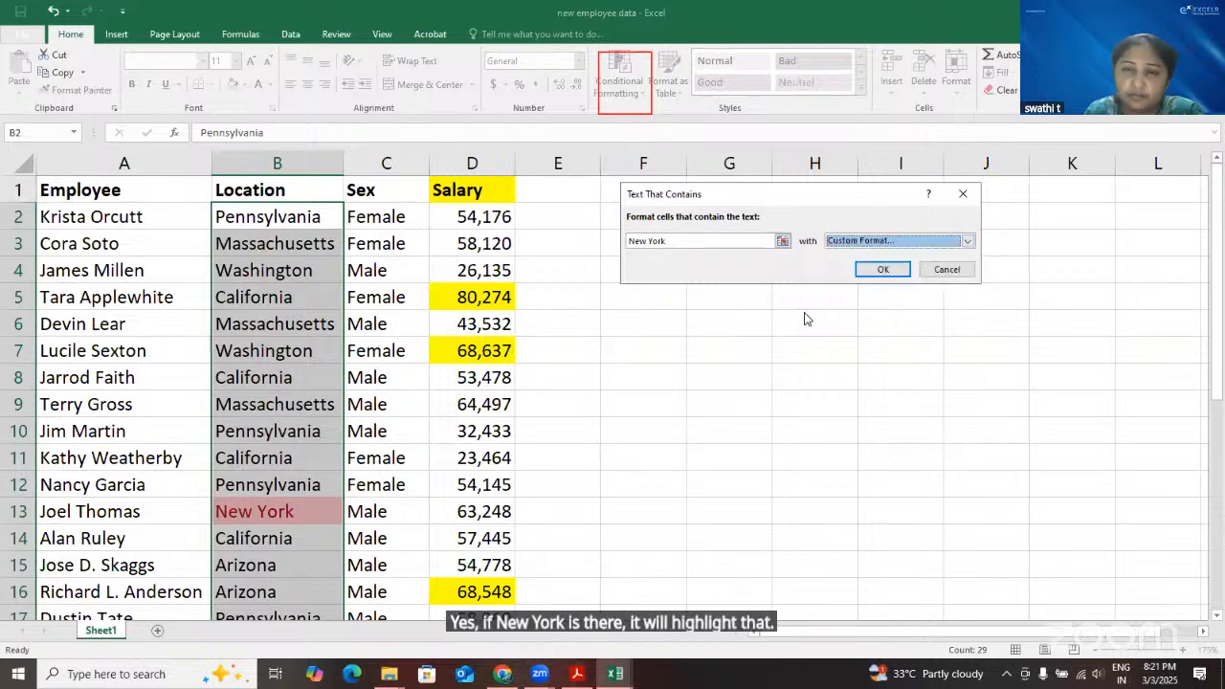
click(693, 204)
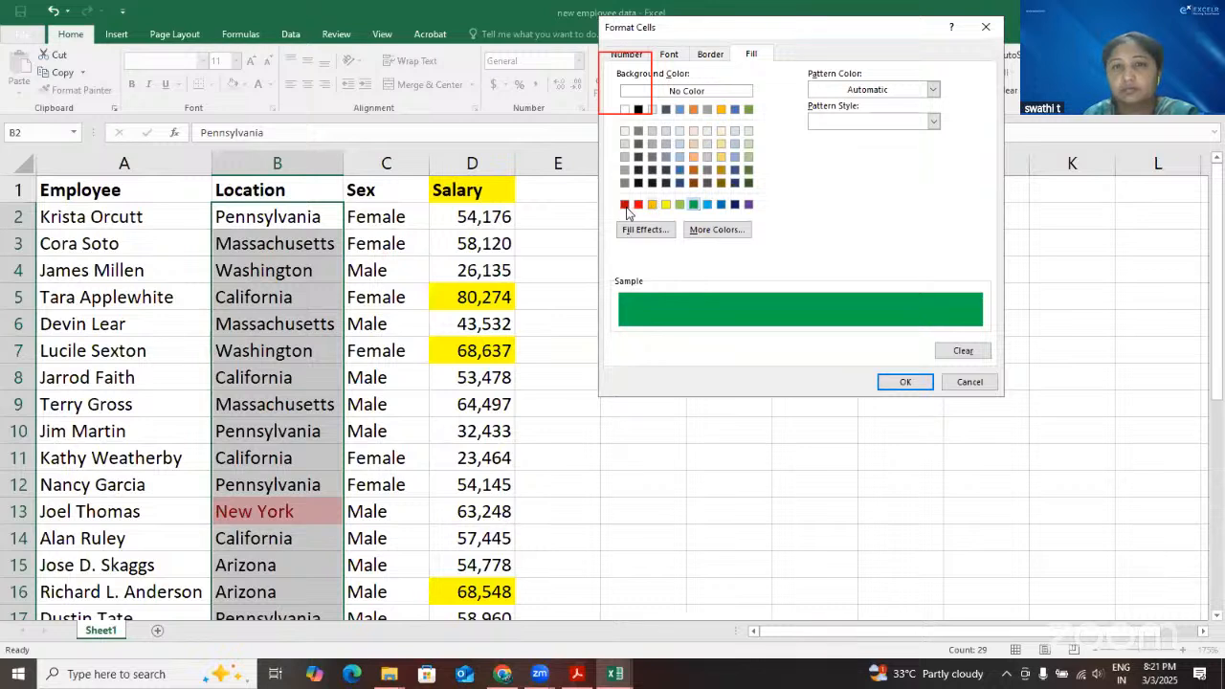
click(903, 381)
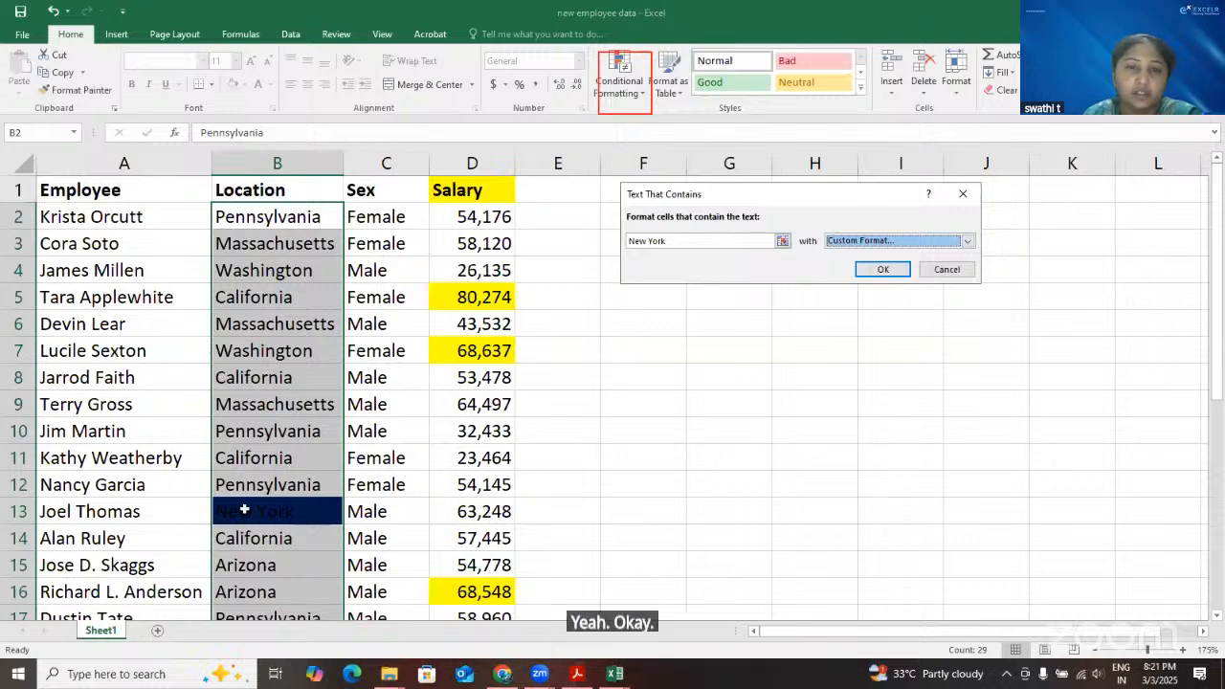
key(Return)
scroll(276, 490, down, 6)
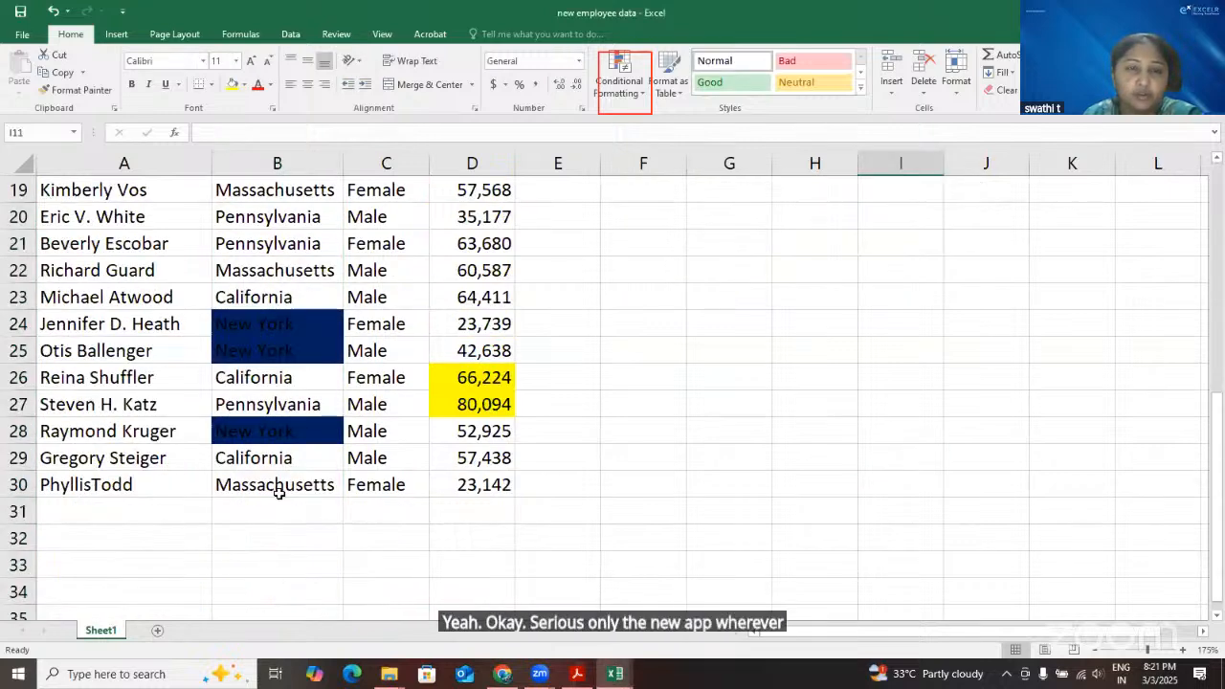
scroll(352, 427, up, 6)
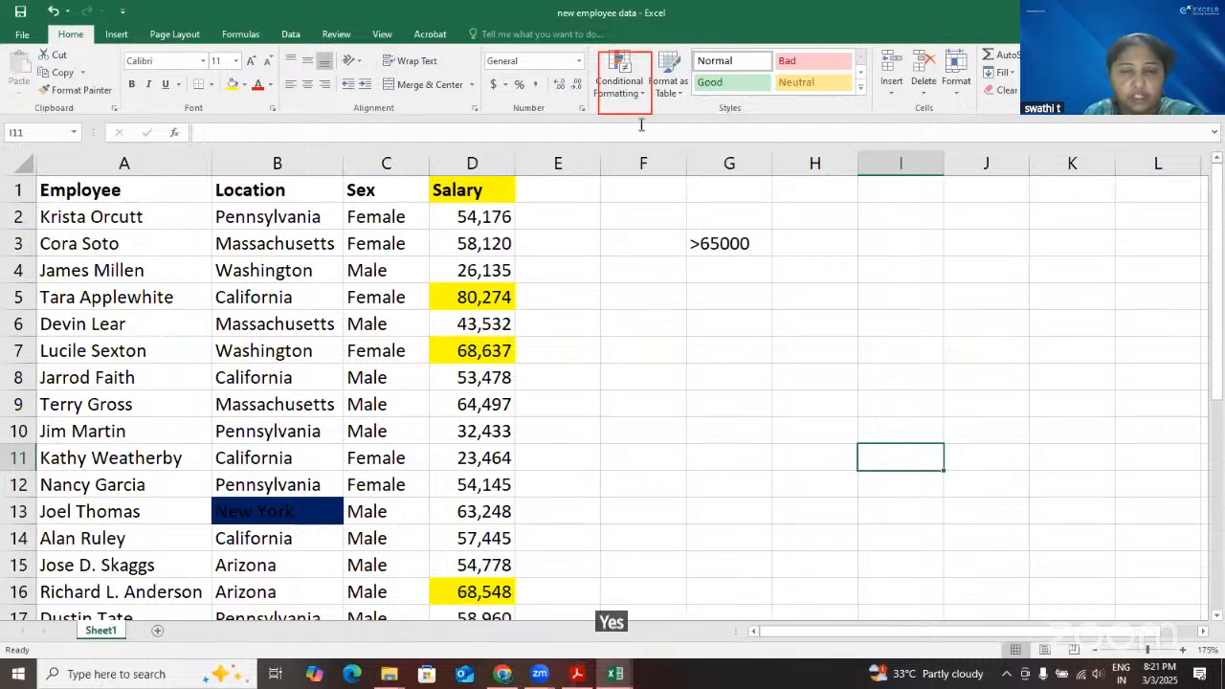
Select the locations in B2:B30 and look through the available Highlight Cells Rules without applying one
click(257, 218)
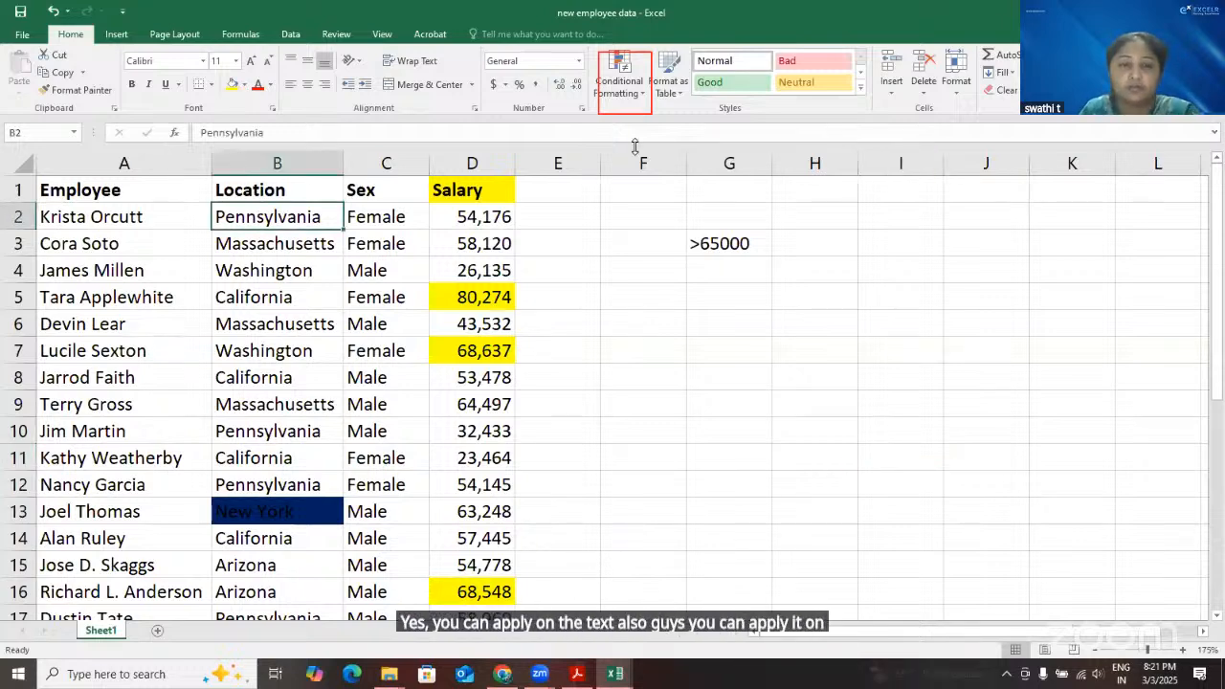
key(ctrl+shift+Down)
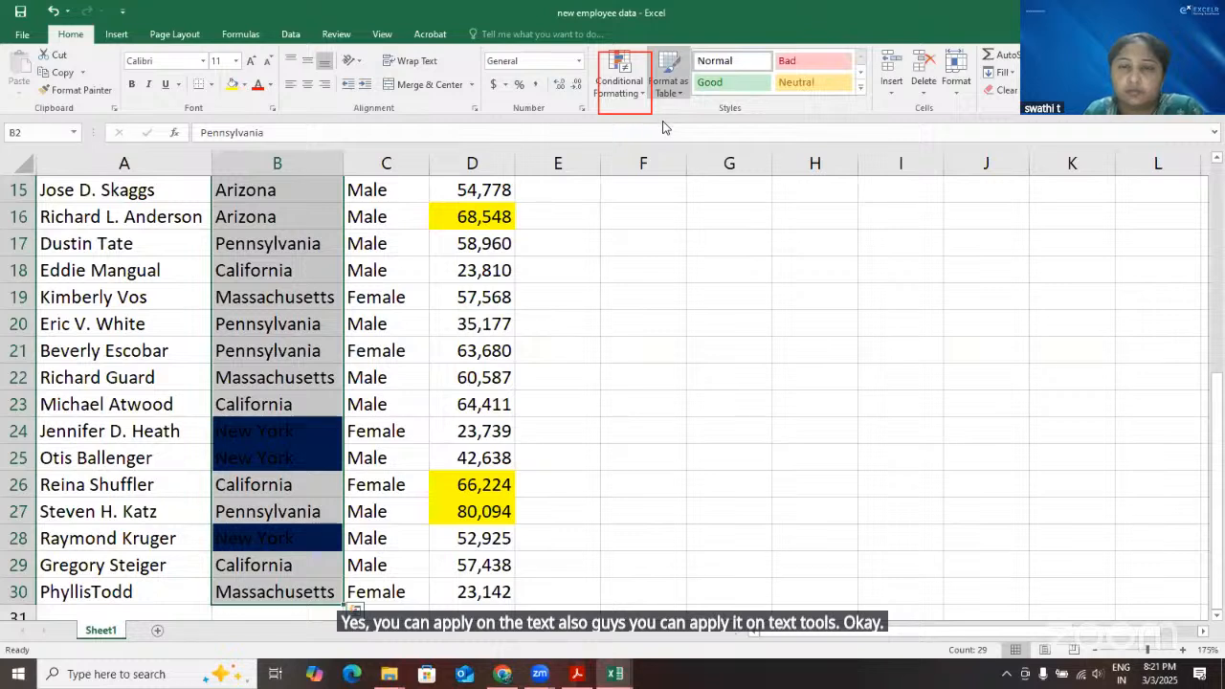
click(622, 87)
mouse_move(665, 124)
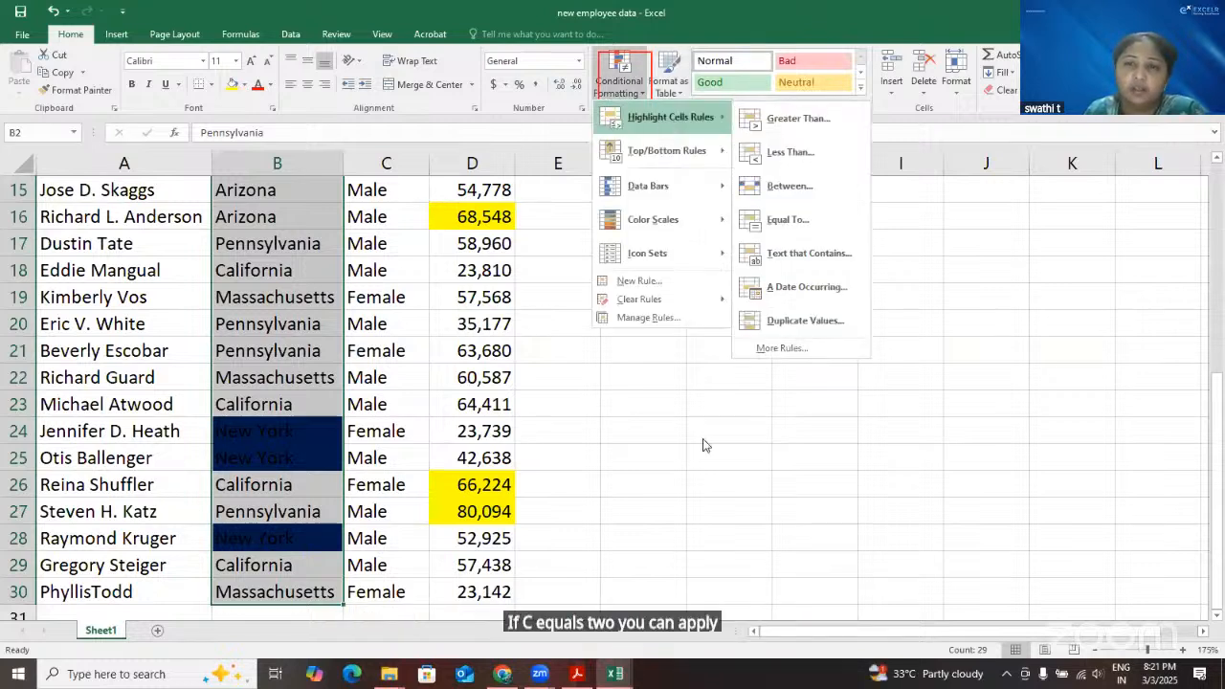
click(648, 349)
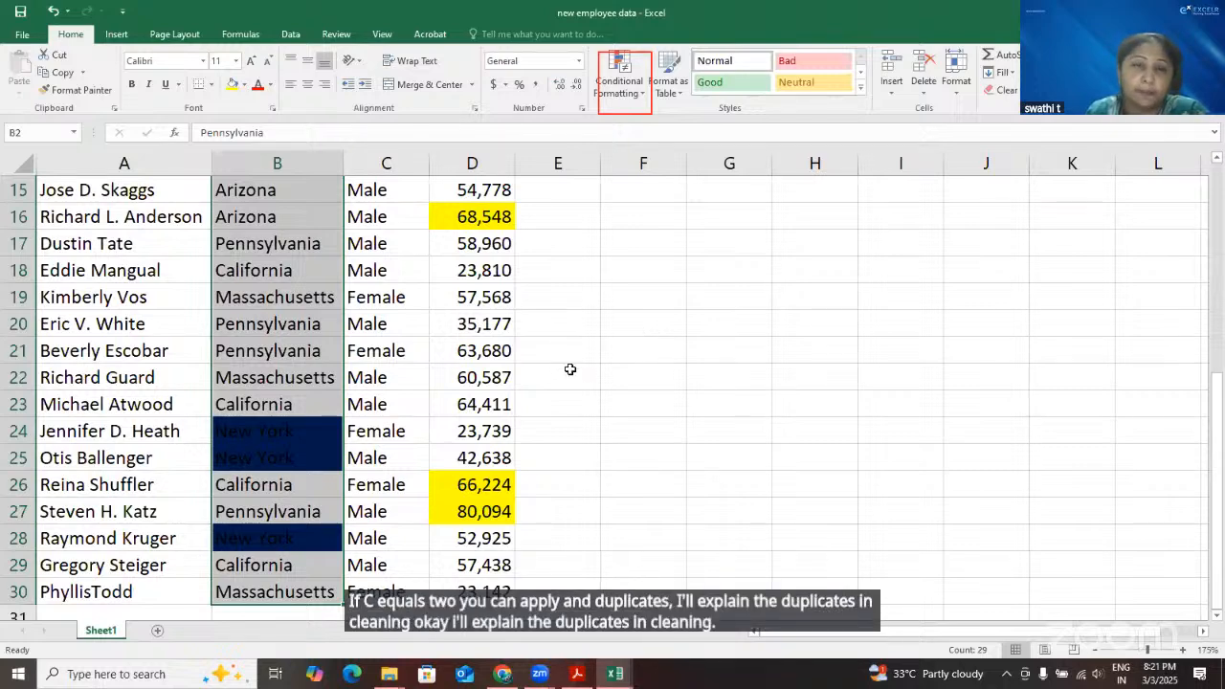
scroll(569, 369, up, 5)
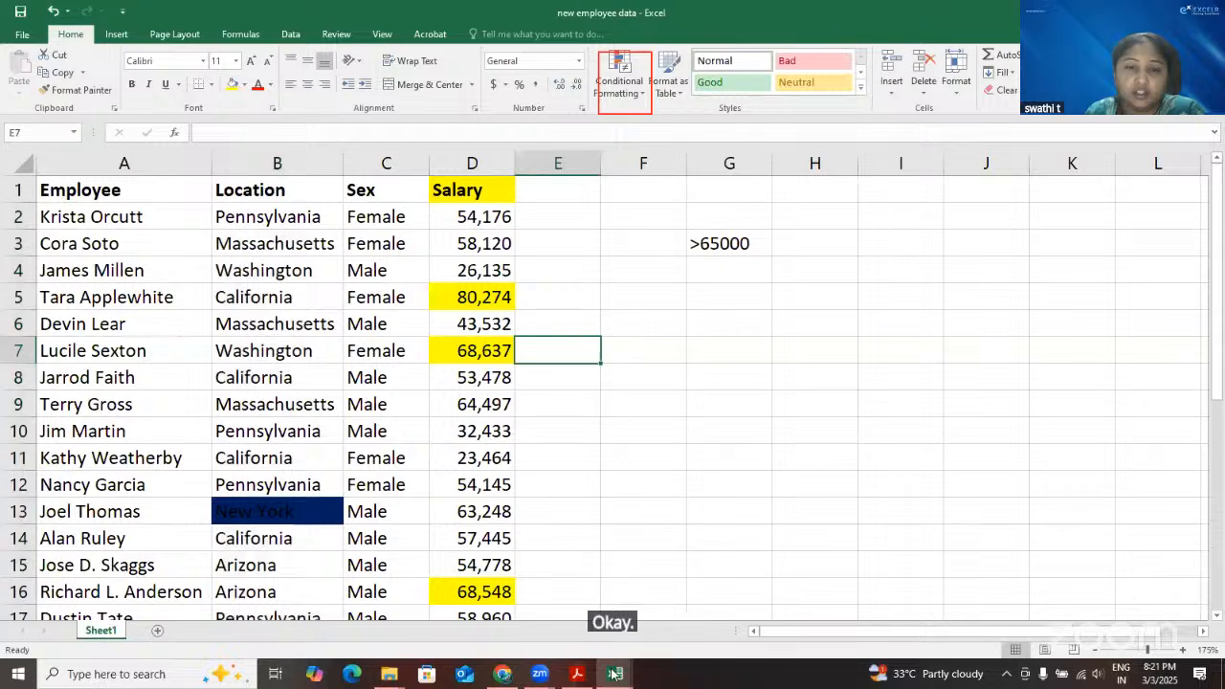
Switch to the Book1 workbook and look over the highlighted Maths and Physics marks on Sheet5
mouse_move(613, 670)
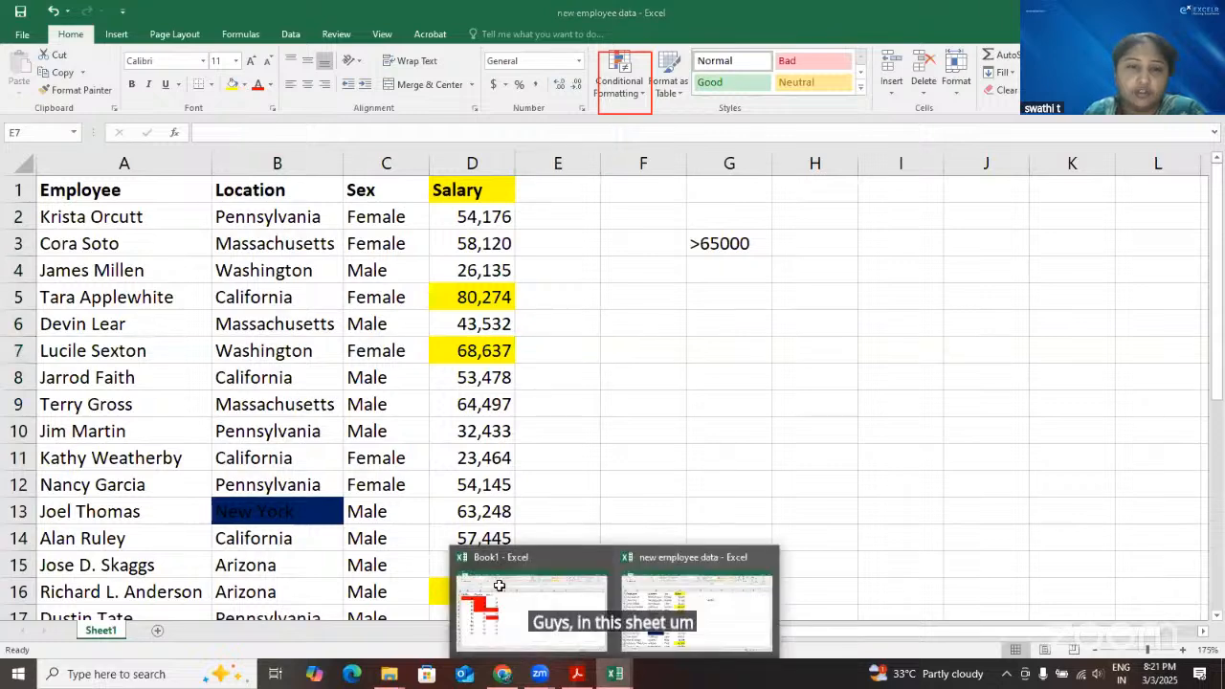
click(501, 584)
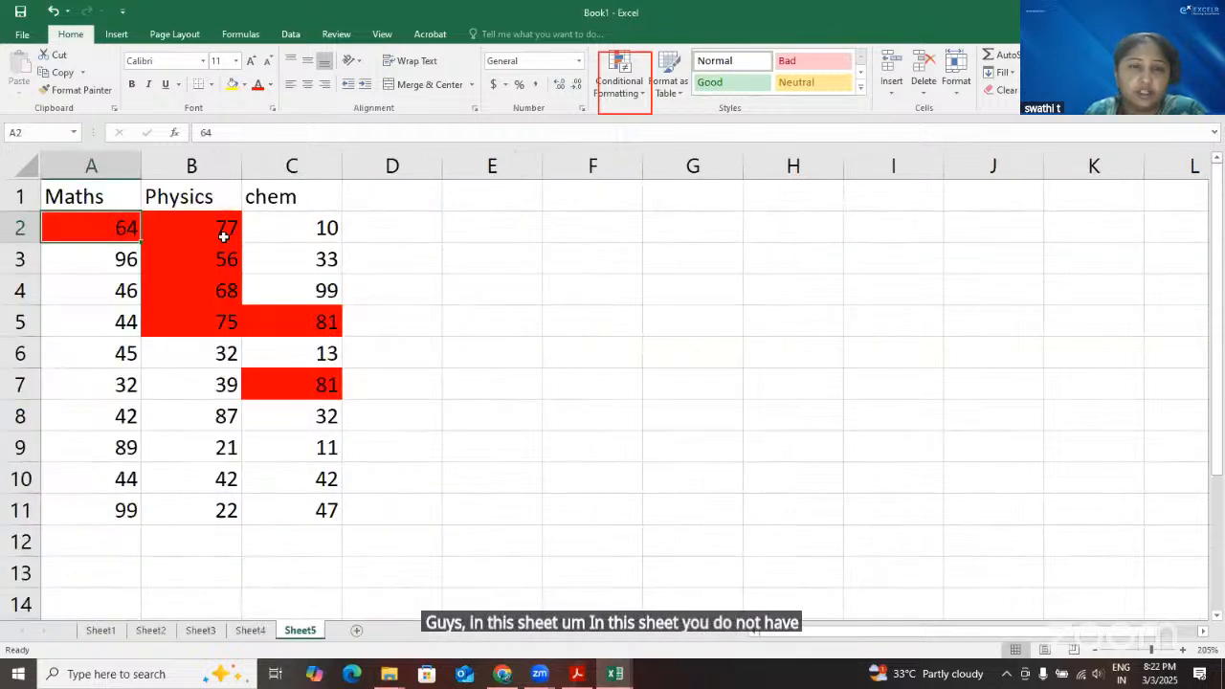
click(223, 237)
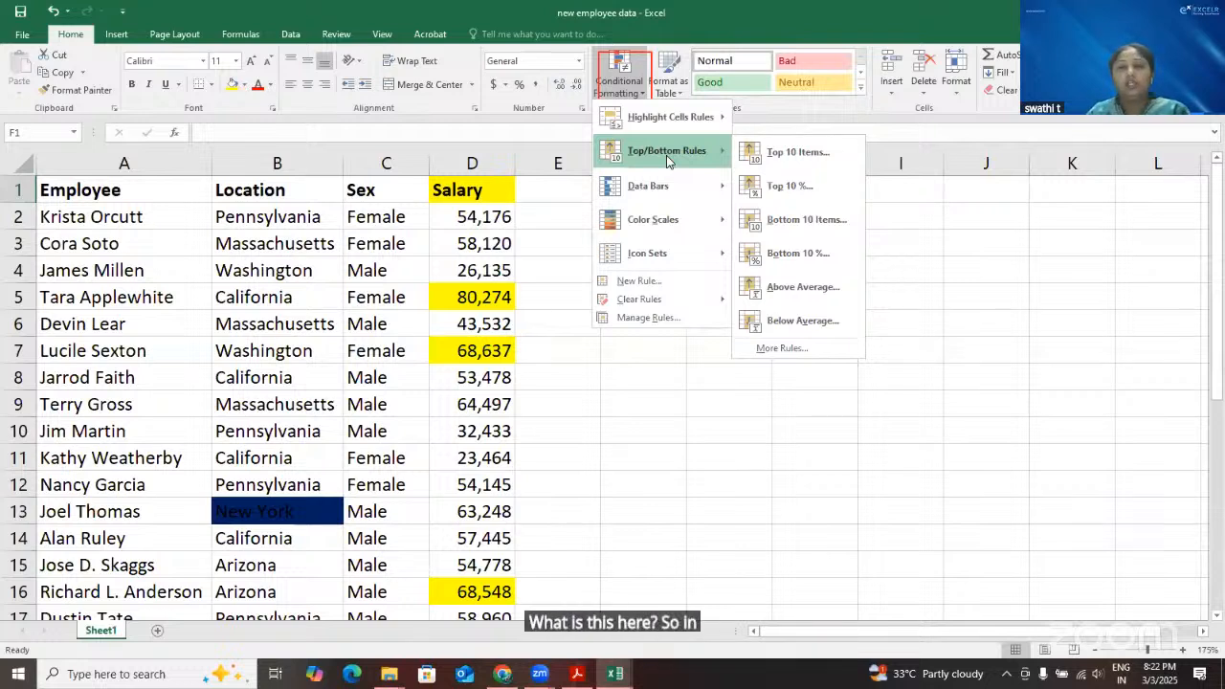
mouse_move(686, 122)
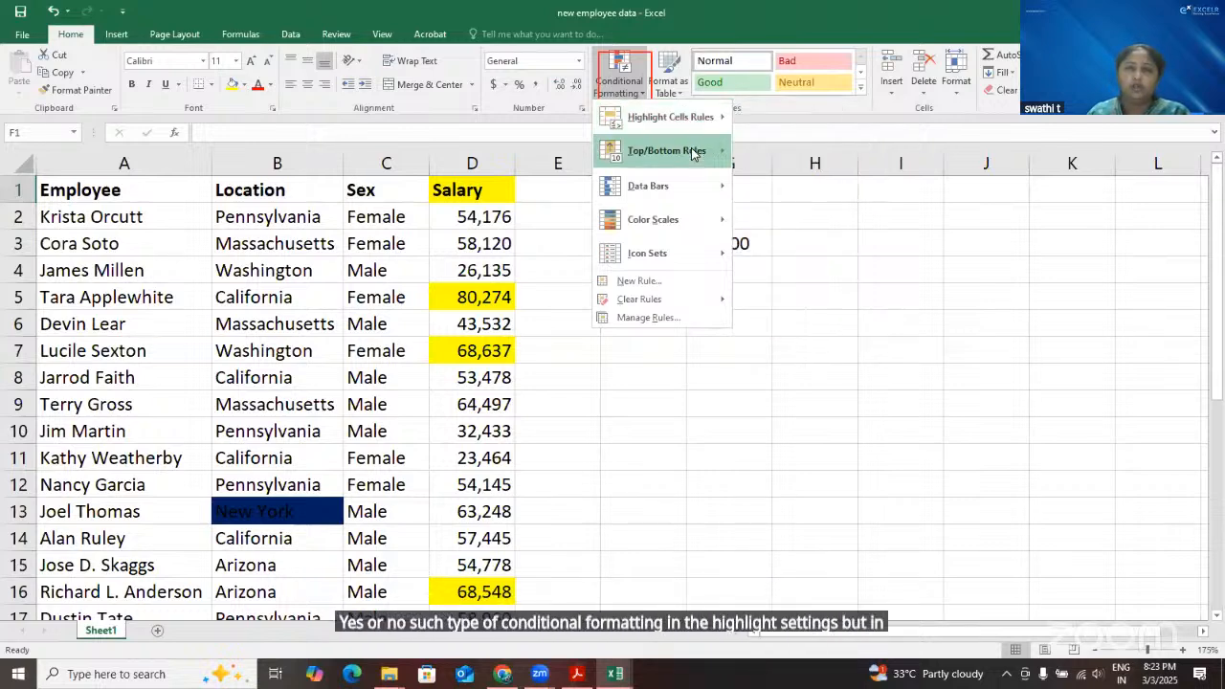
mouse_move(693, 153)
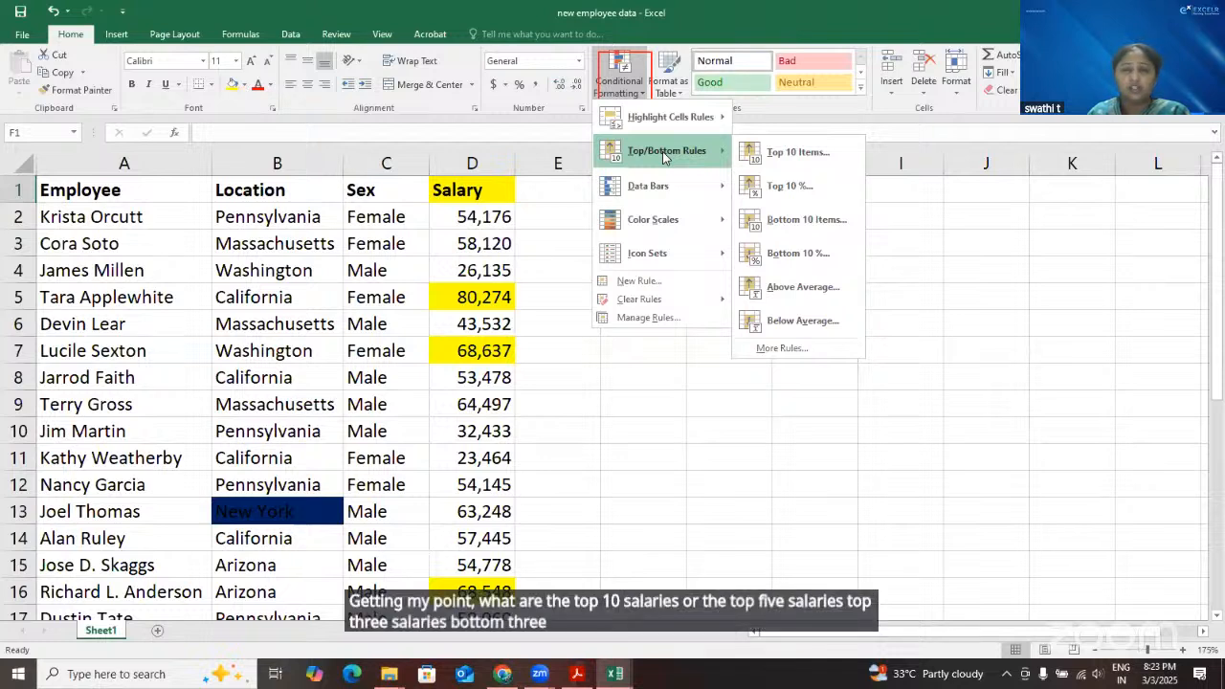
click(563, 430)
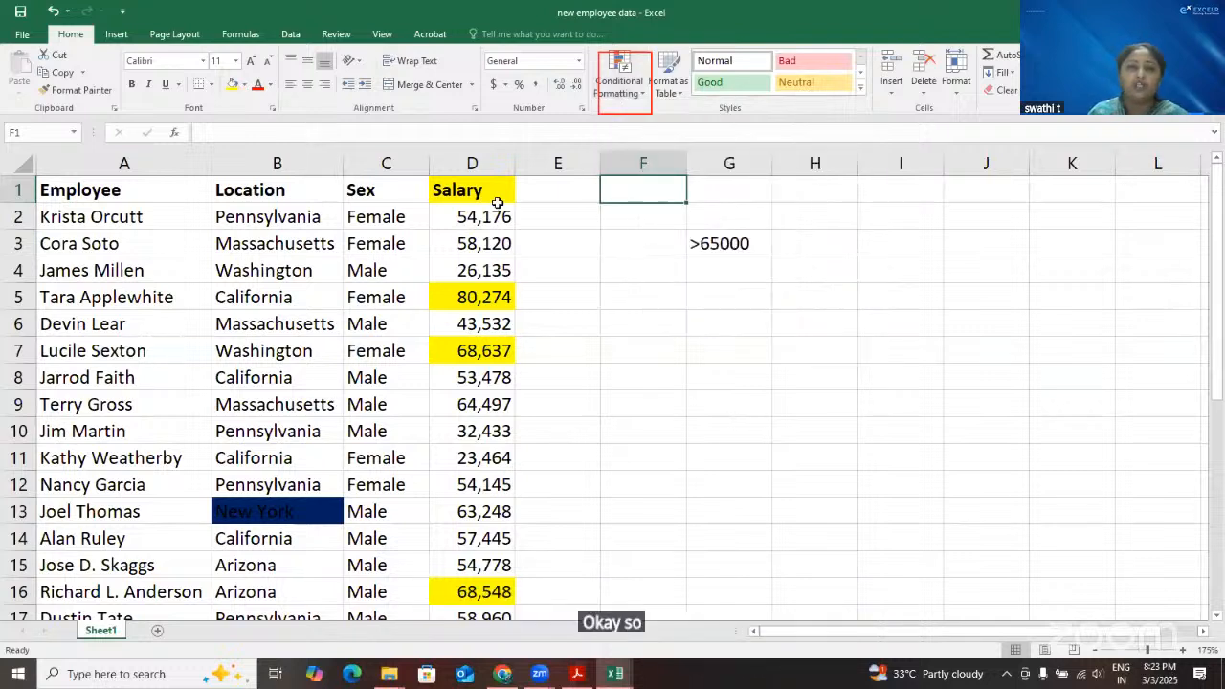
Clear all conditional formatting rules from the entire employee data sheet
click(637, 289)
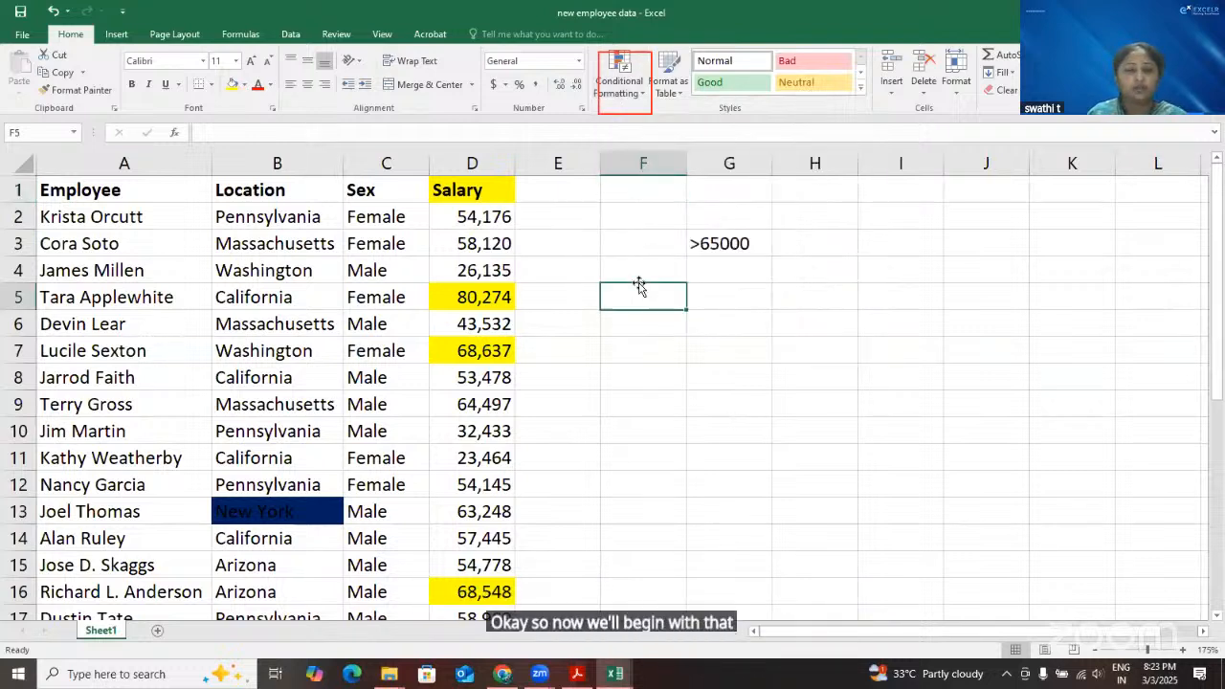
click(641, 103)
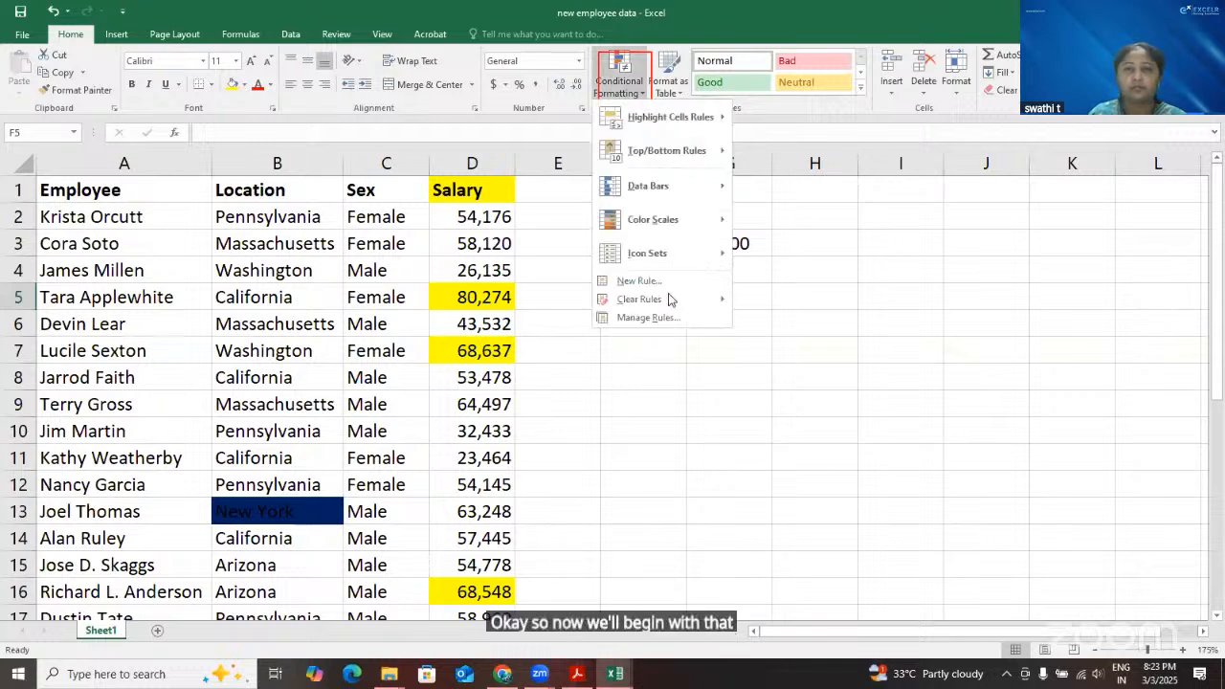
mouse_move(674, 299)
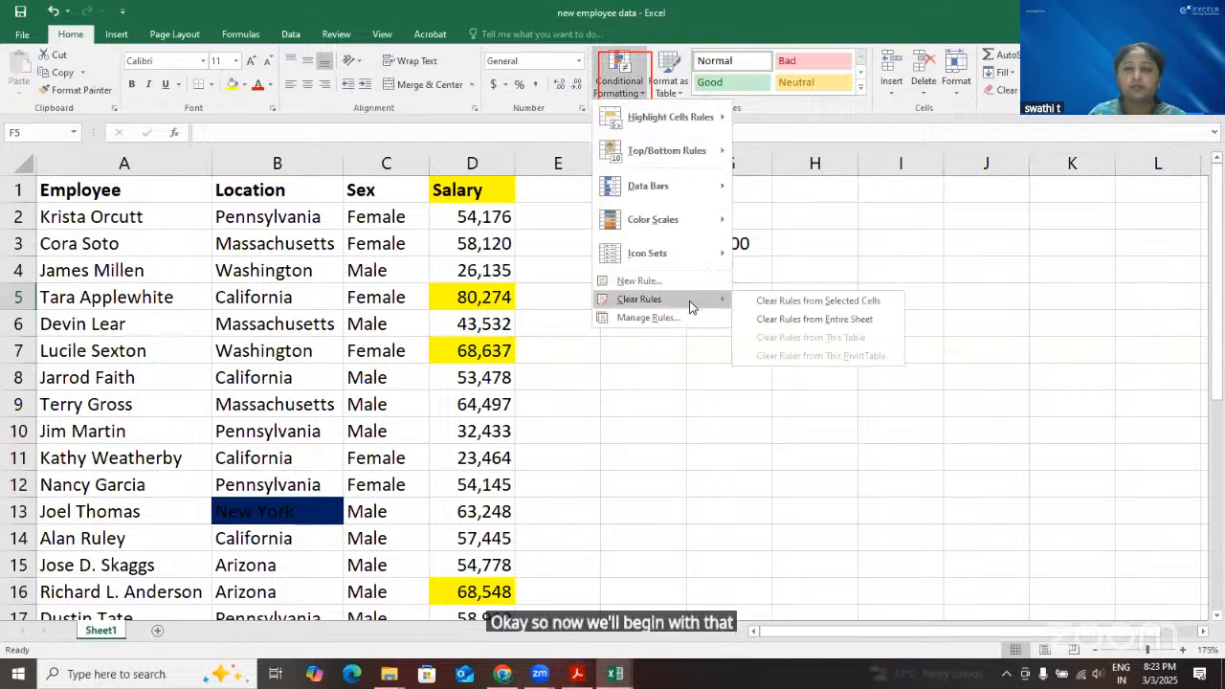
click(764, 322)
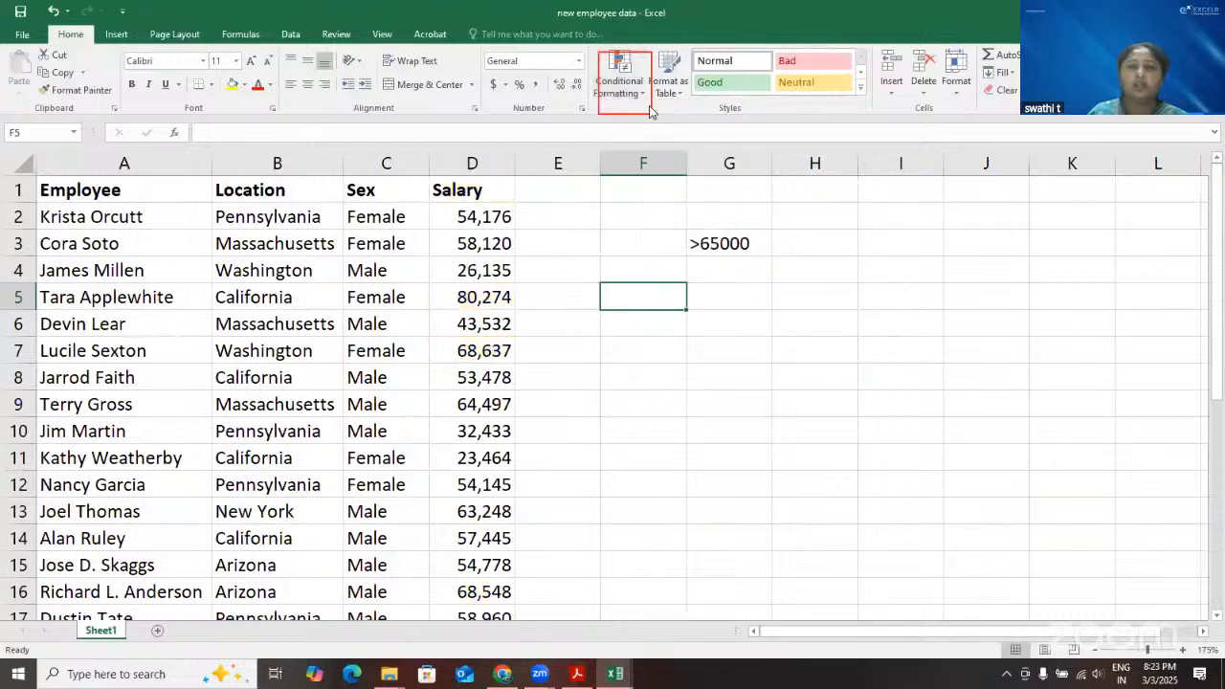
click(557, 431)
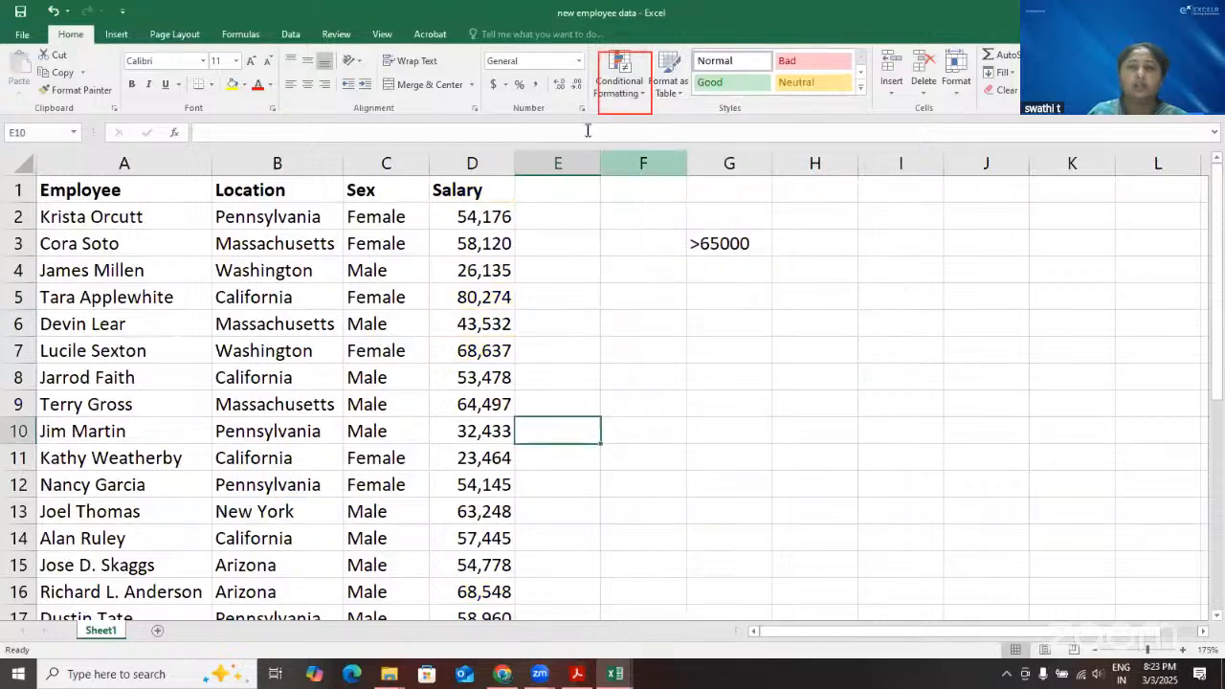
Apply a Top 10 Items rule to the salaries in D2:D30, ranking the top 3 with Yellow Fill with Dark Yellow Text
click(484, 217)
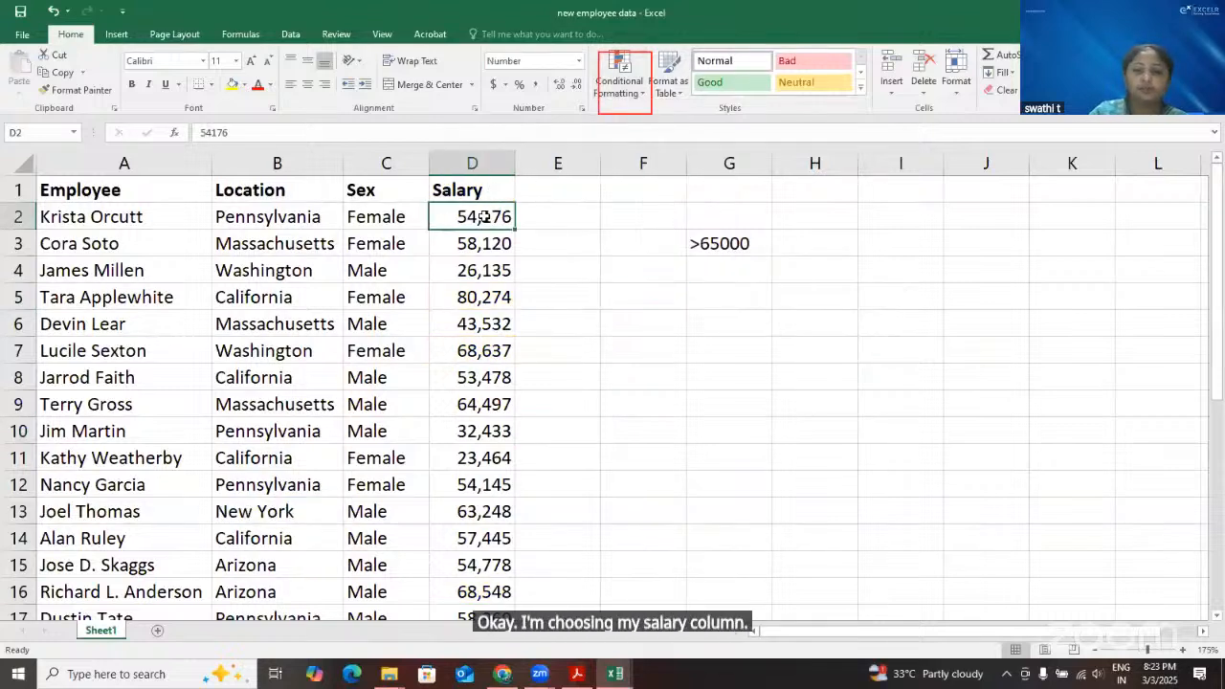
key(ctrl+shift+Down)
click(645, 92)
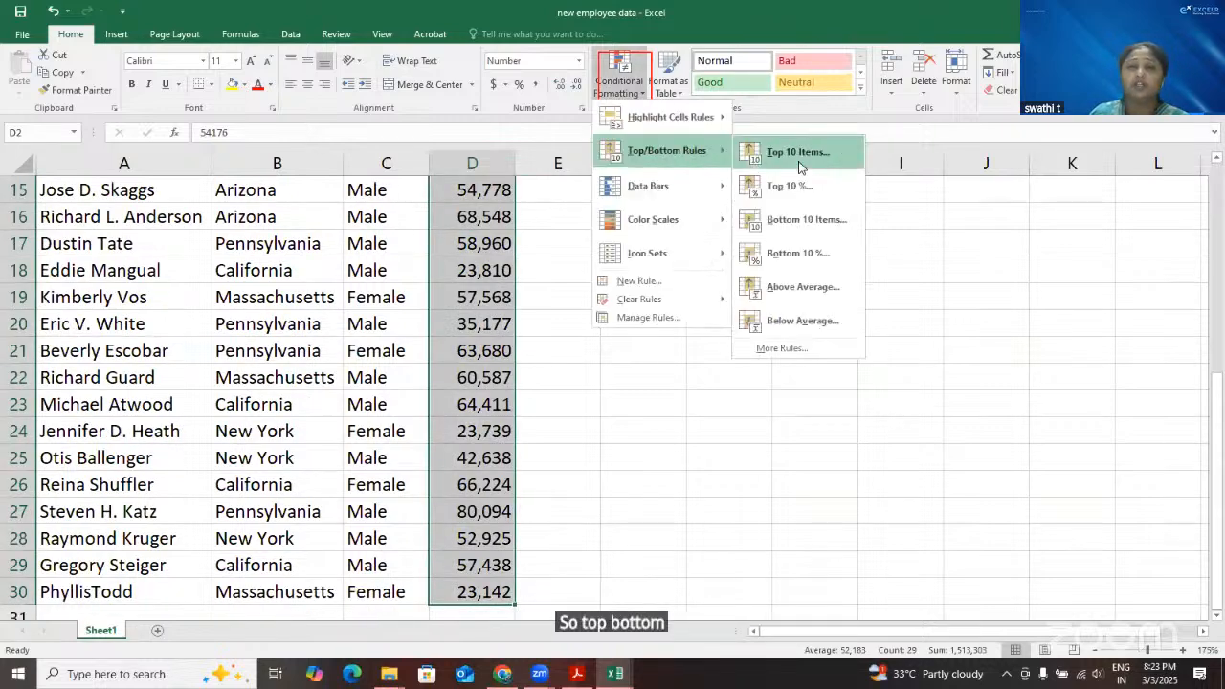
click(800, 161)
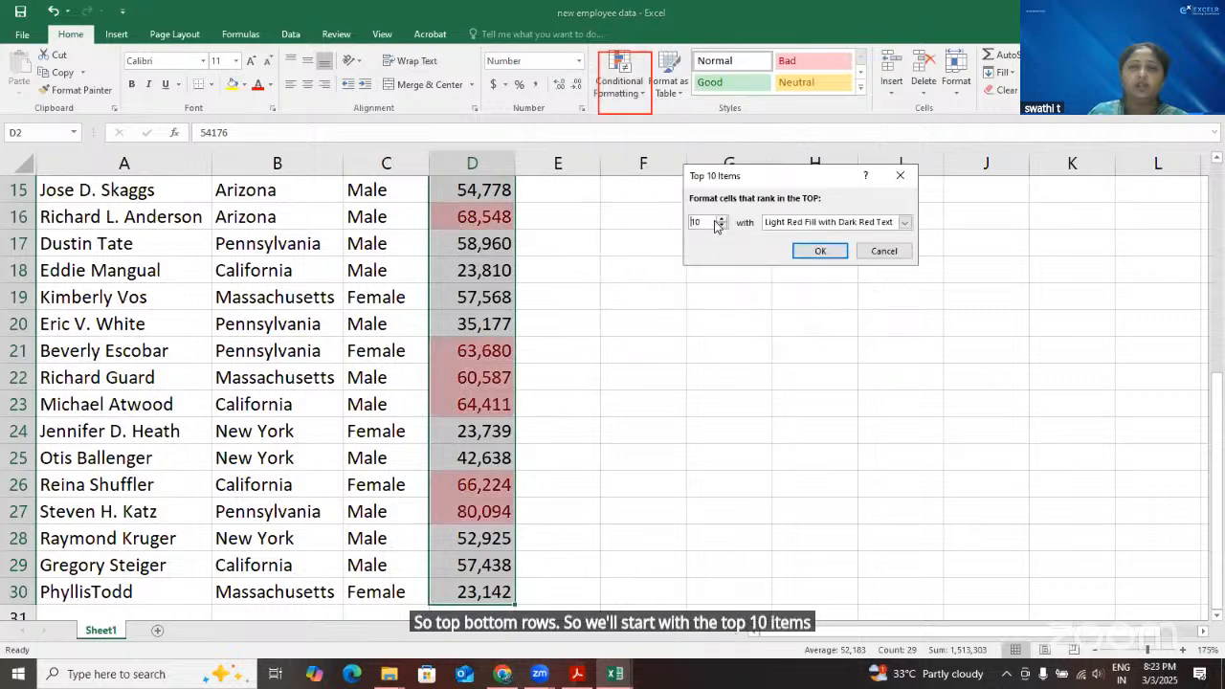
click(721, 227)
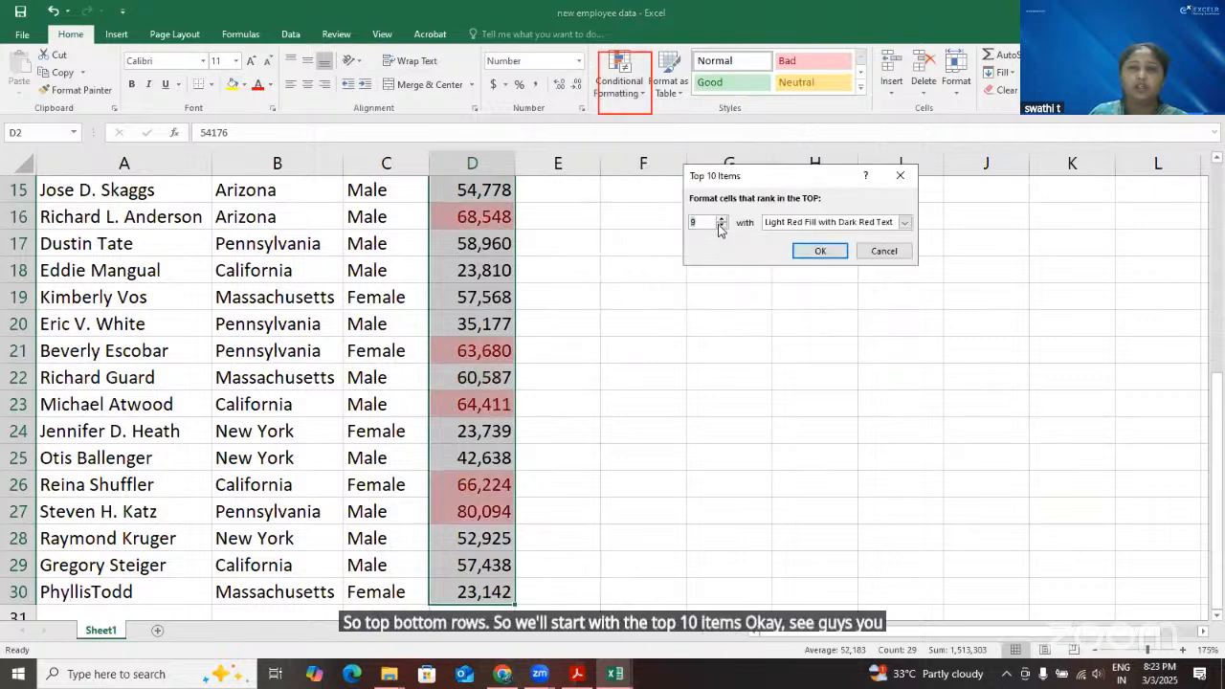
click(720, 227)
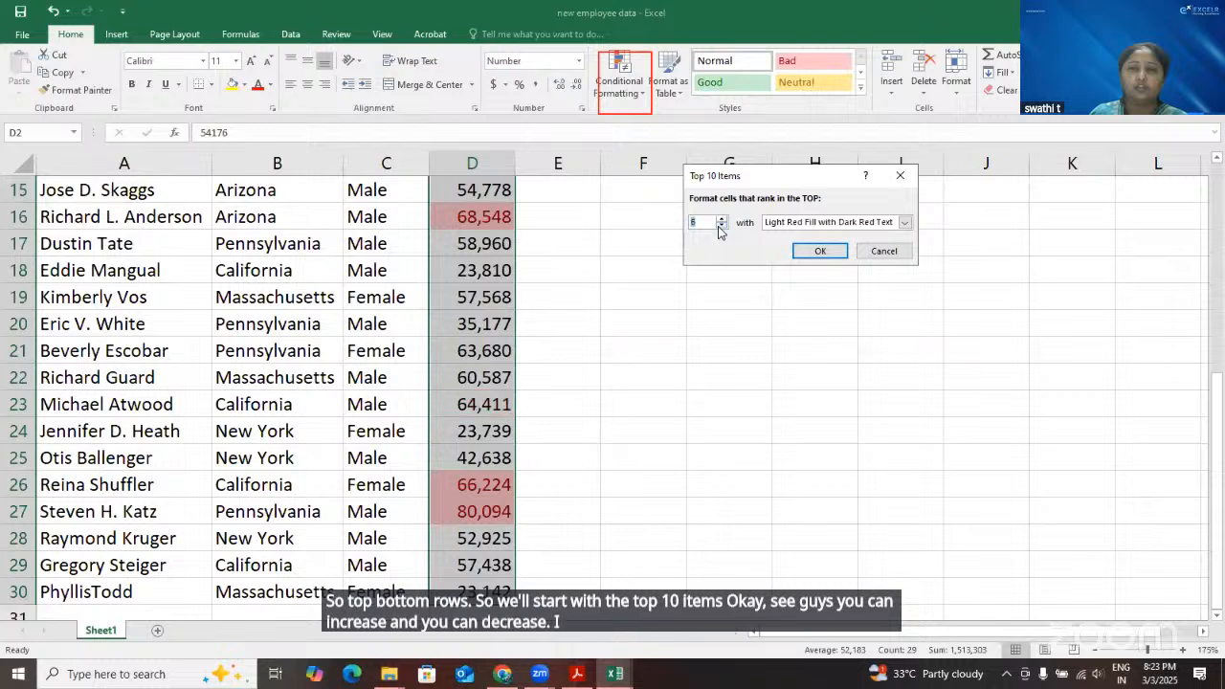
click(721, 226)
click(721, 227)
click(721, 227)
click(721, 227)
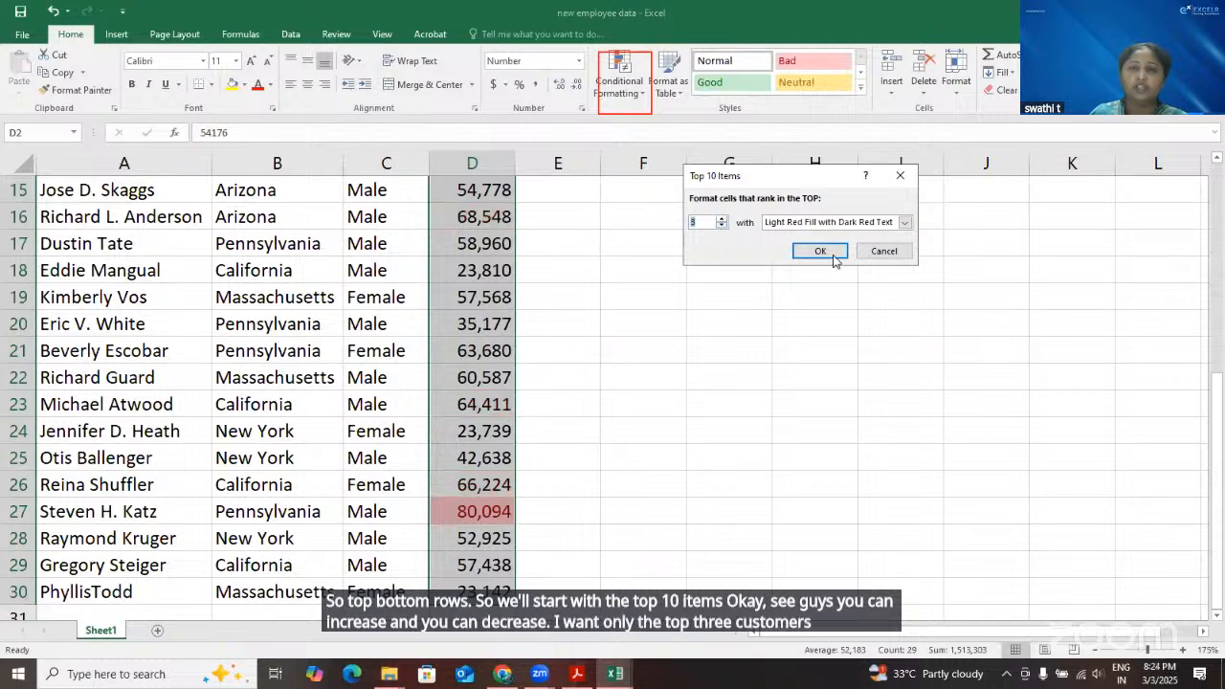
click(881, 226)
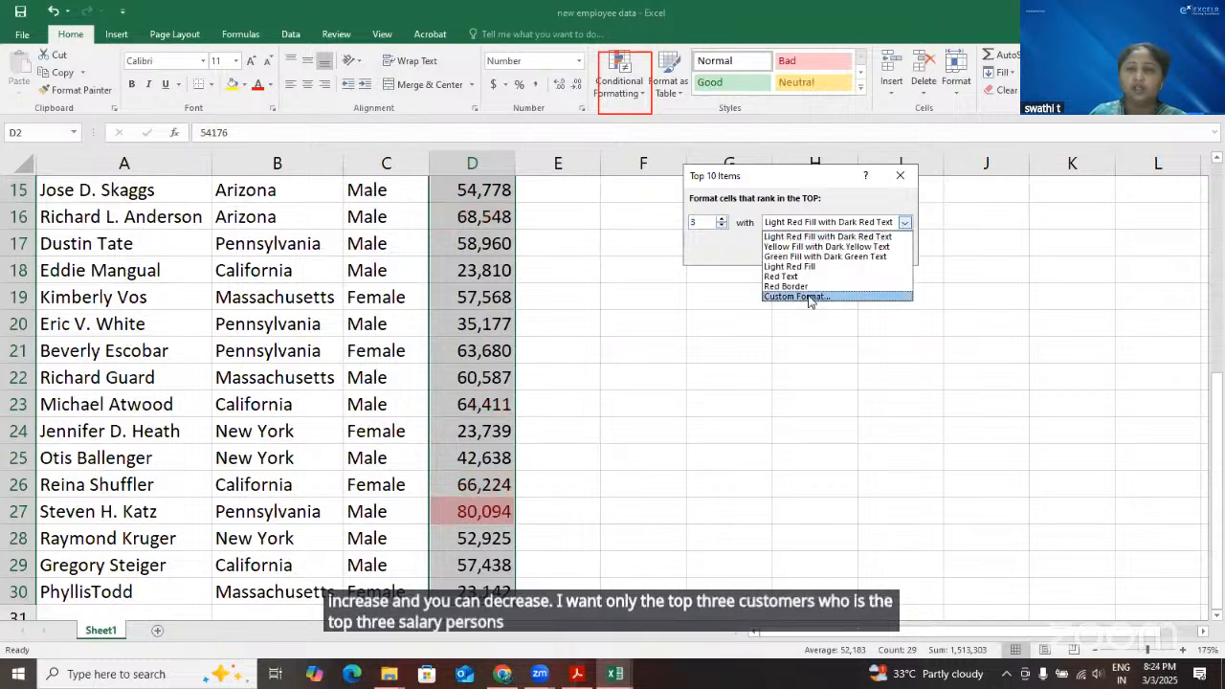
click(823, 248)
key(Return)
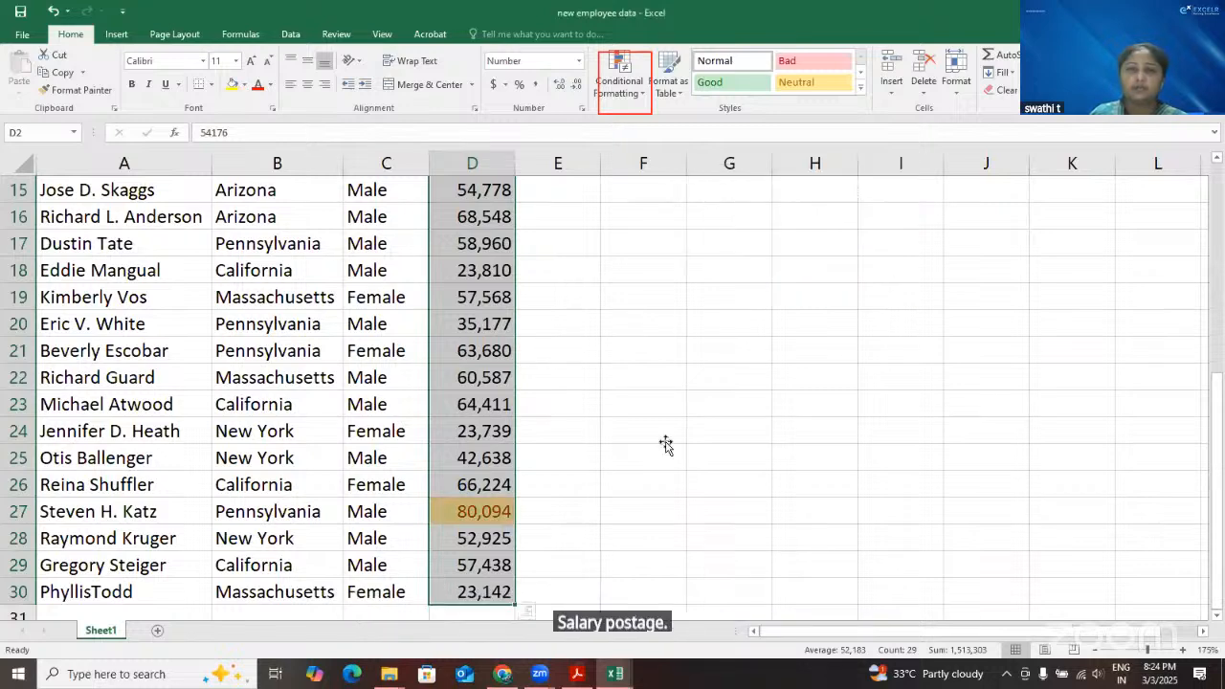
Go through the Salary column and check each cell highlighted by the top 3 rule
click(665, 440)
scroll(635, 501, up, 2)
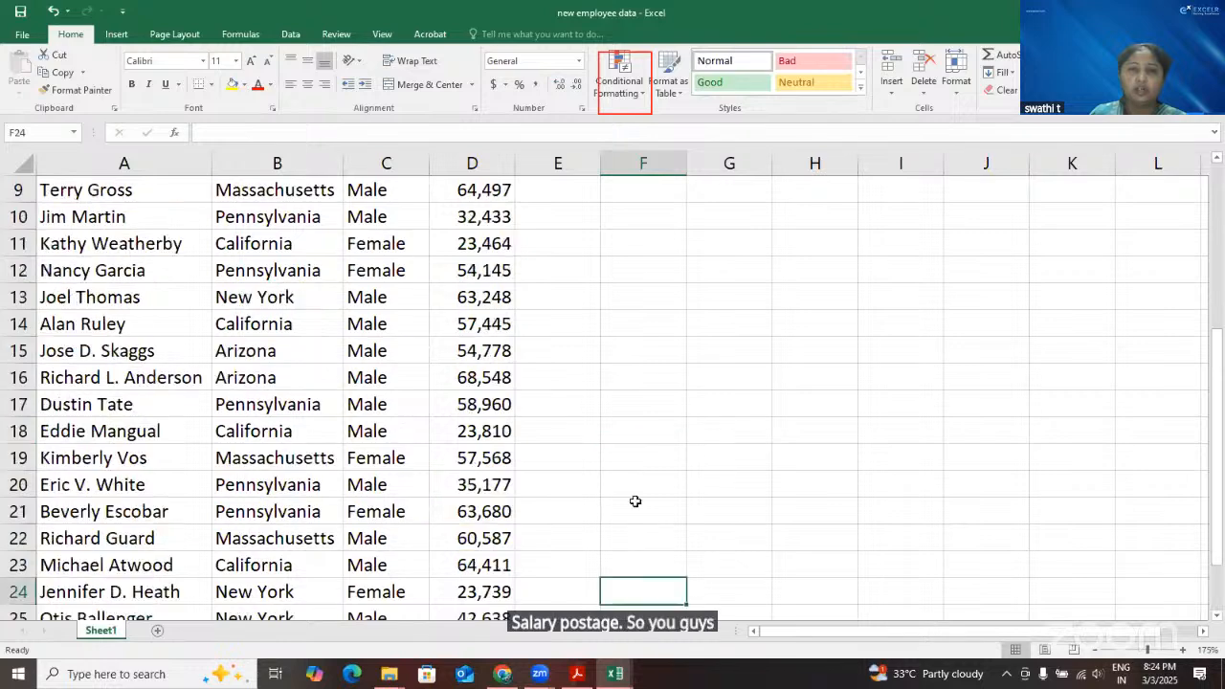
scroll(591, 437, down, 1)
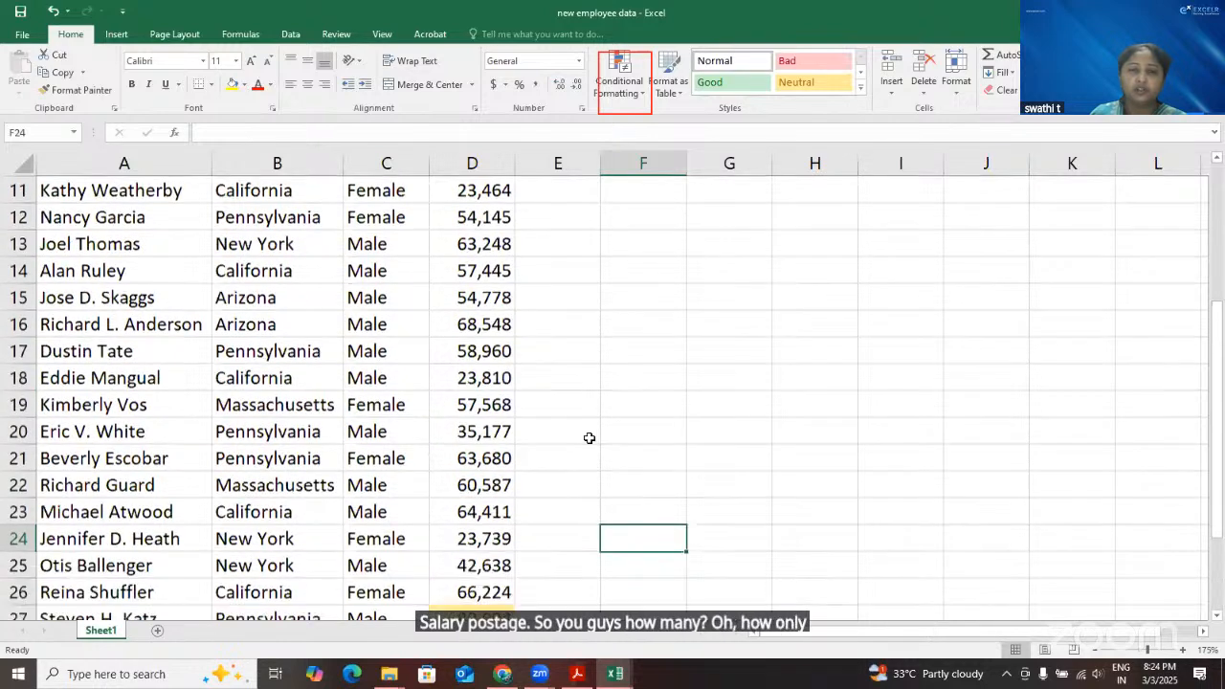
scroll(480, 483, down, 2)
click(480, 483)
scroll(624, 482, up, 1)
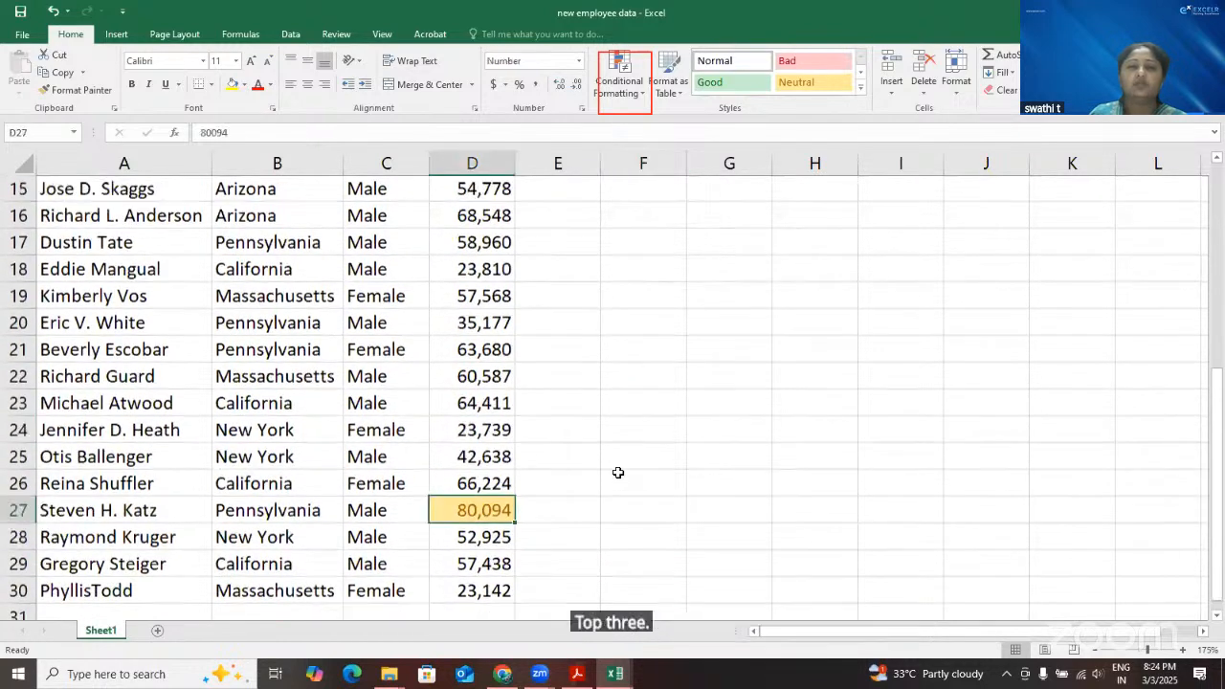
scroll(522, 333, up, 5)
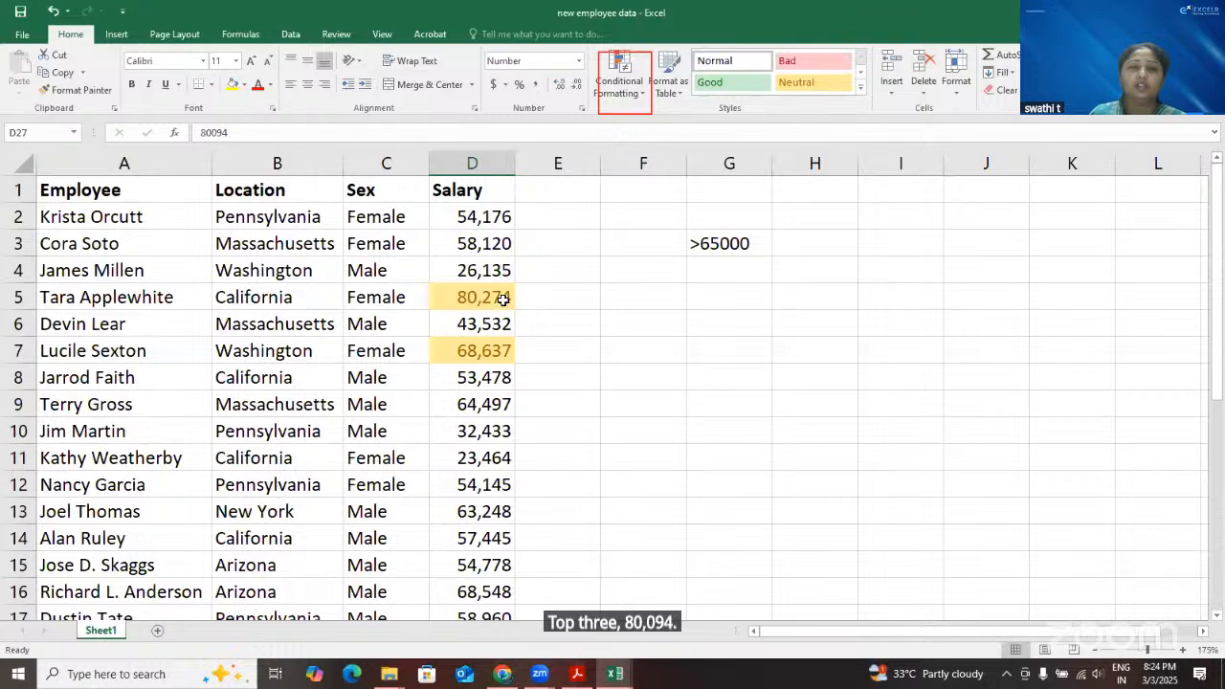
click(503, 300)
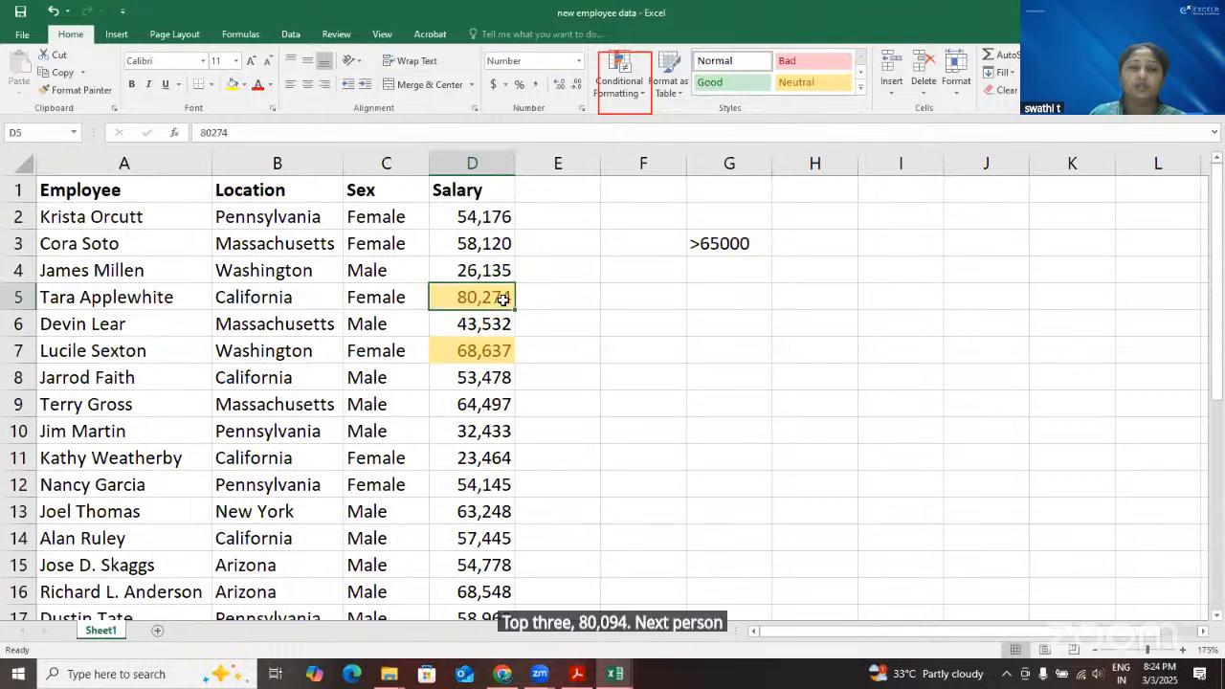
click(486, 354)
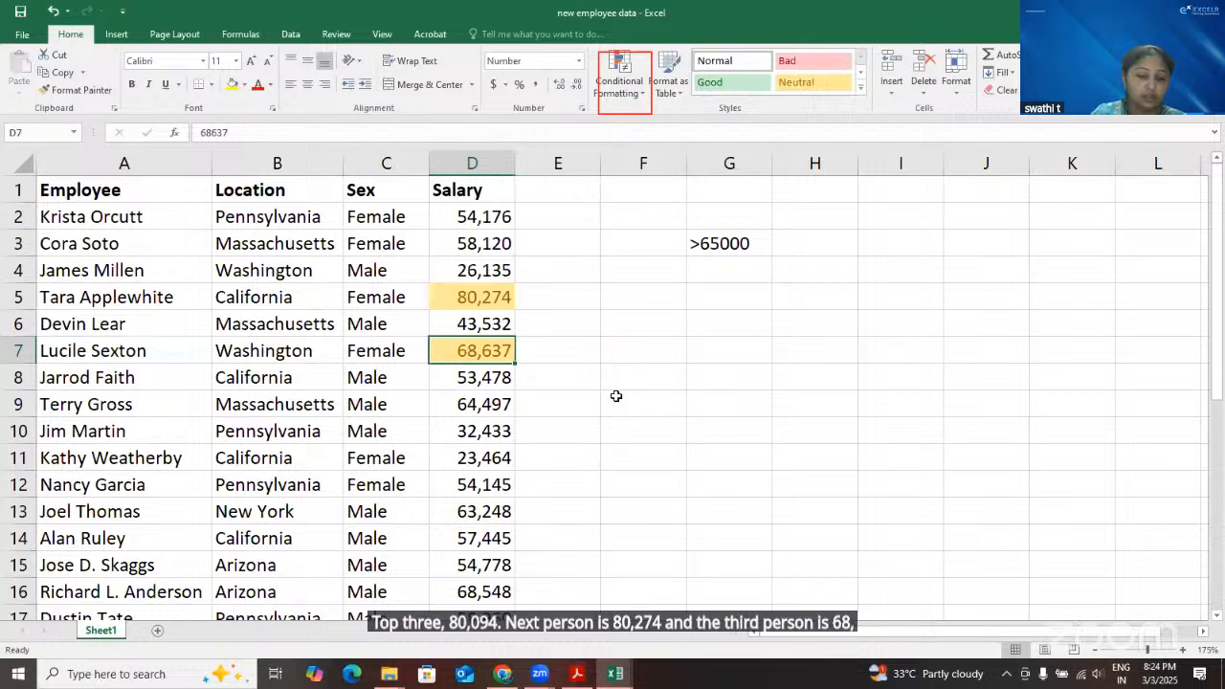
Apply a Top 10 Items rule to cell D7 with a count of 5 and a custom yellow fill
click(646, 90)
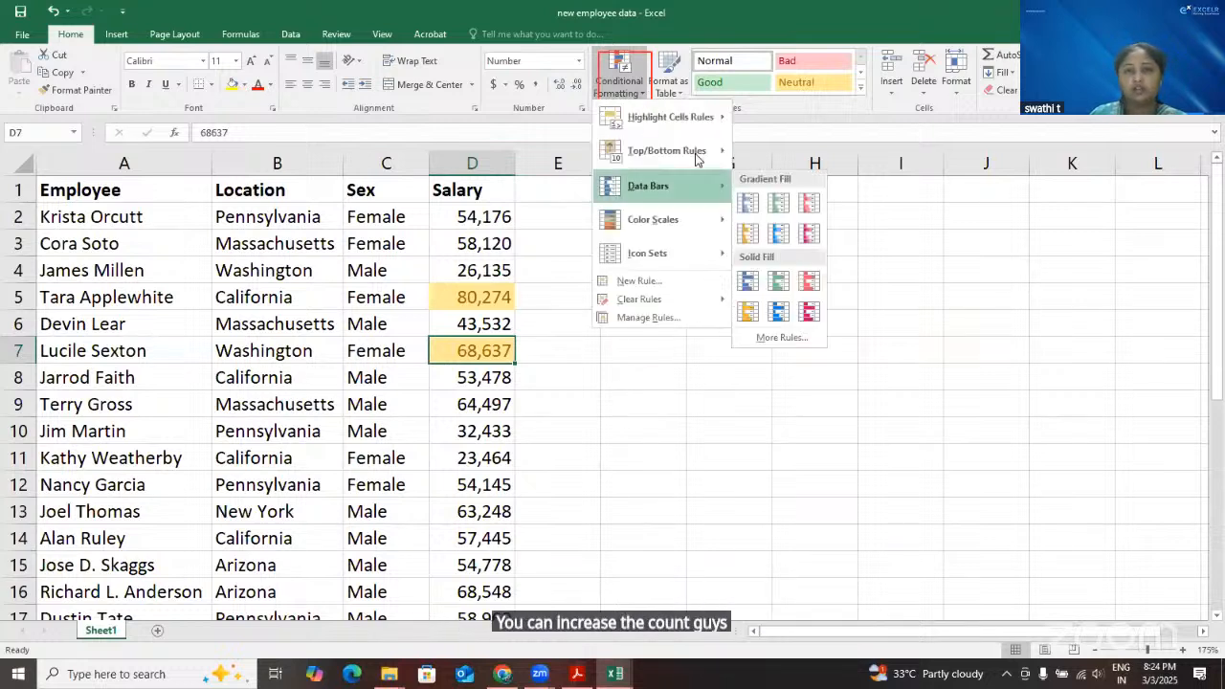
mouse_move(667, 153)
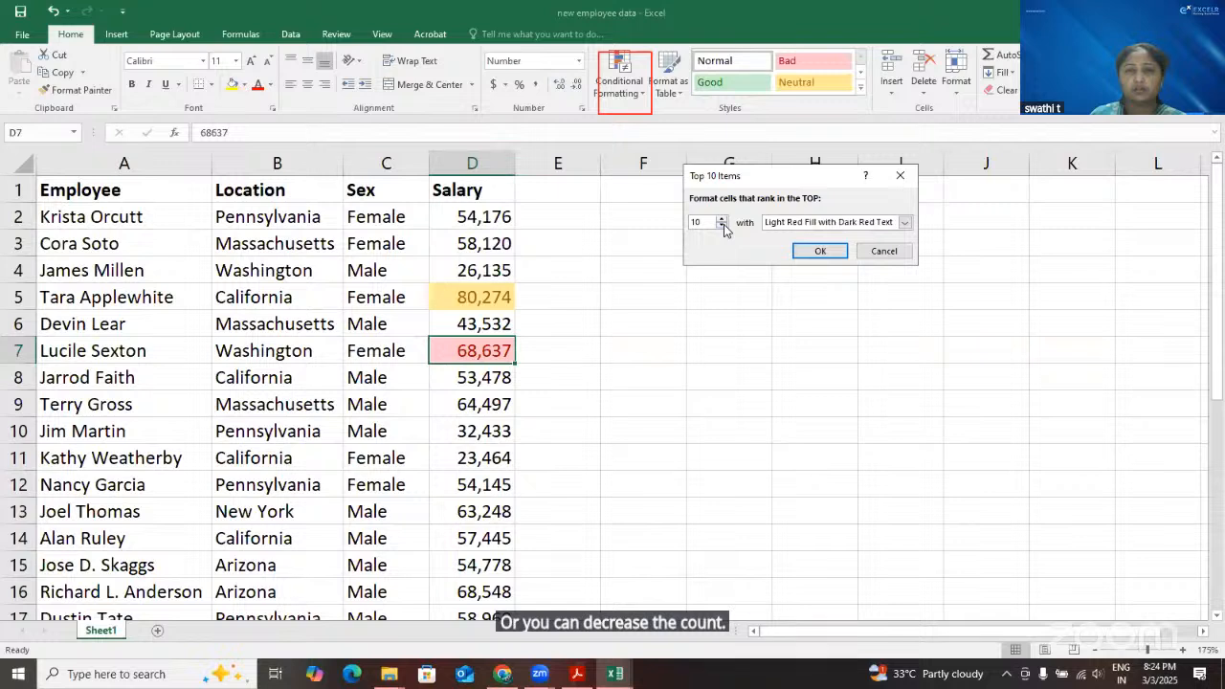
click(723, 226)
click(723, 226)
click(723, 226)
click(723, 227)
click(811, 222)
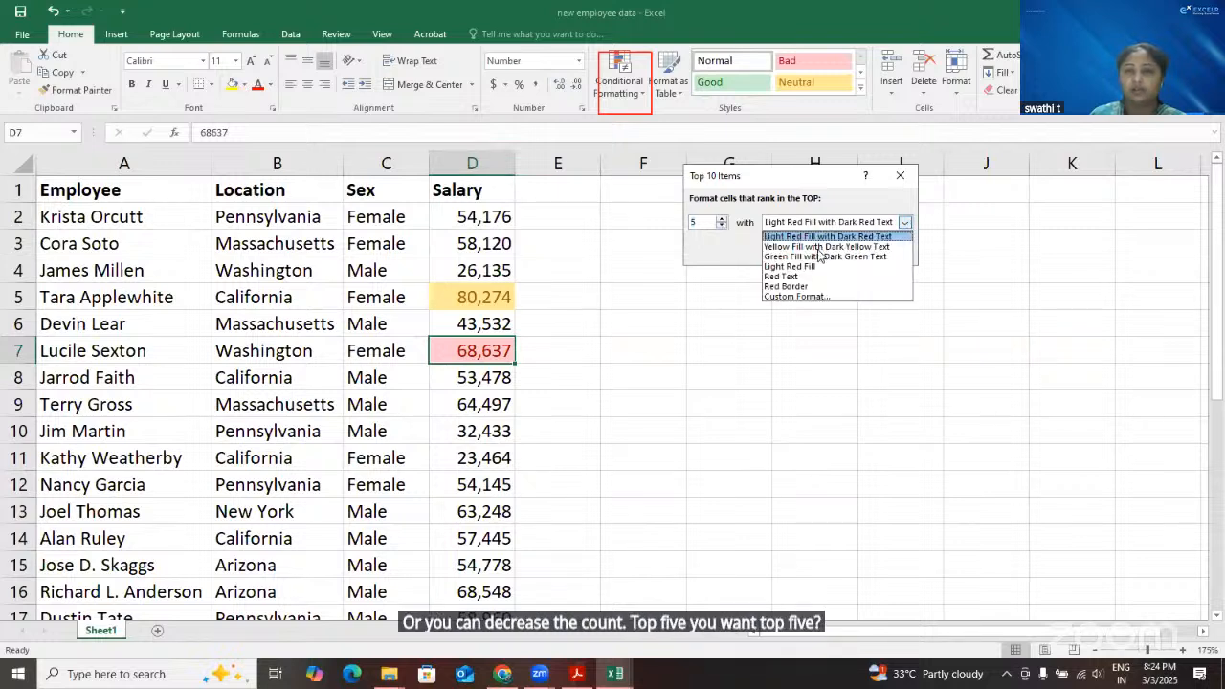
click(804, 297)
click(667, 204)
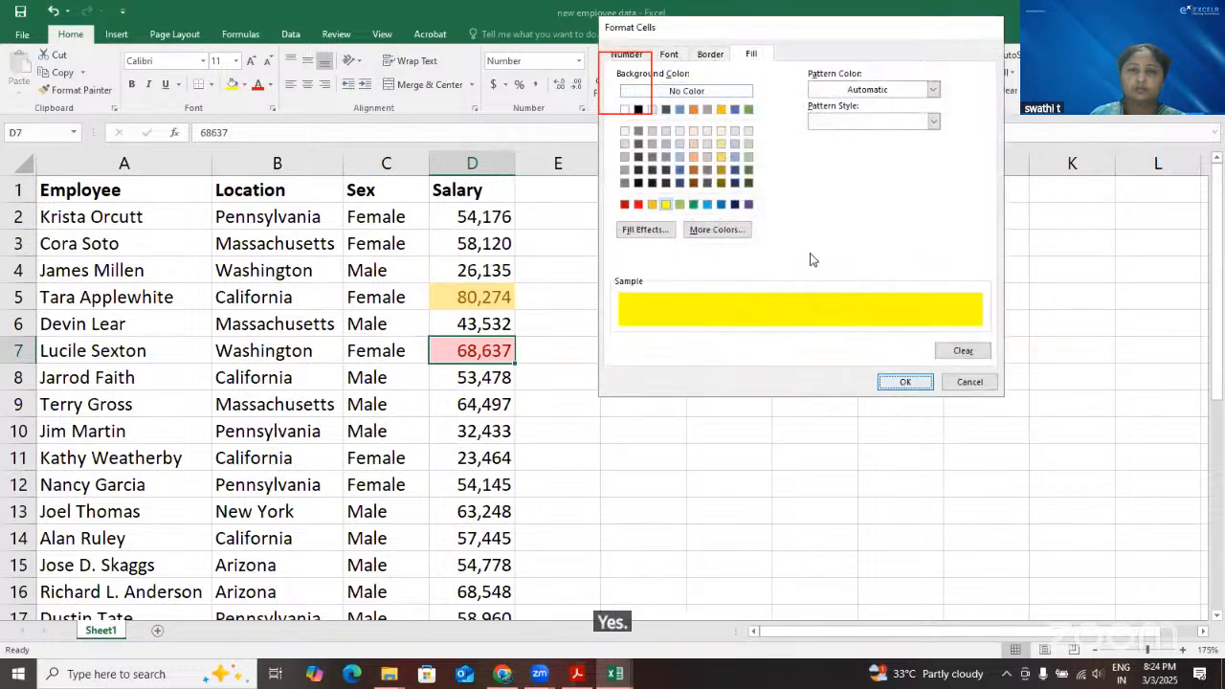
key(Return)
key(Return)
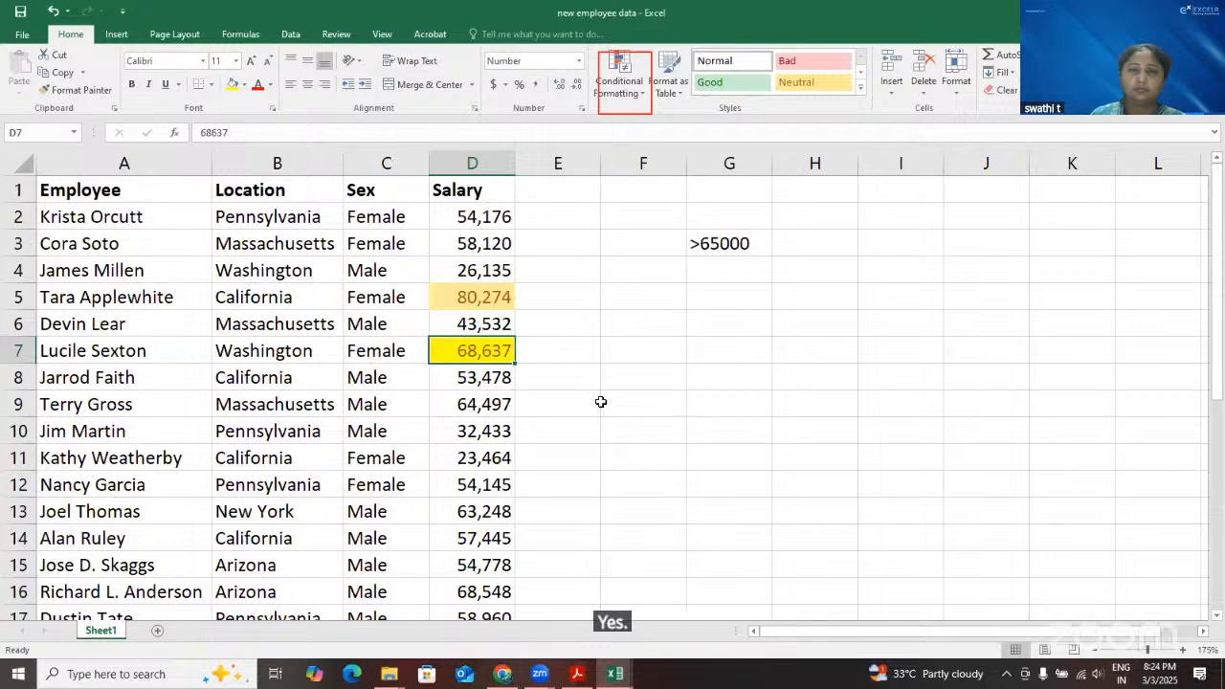
Check the Salary column, then undo both the top 5 and top 3 rules
scroll(600, 402, down, 7)
scroll(561, 348, up, 7)
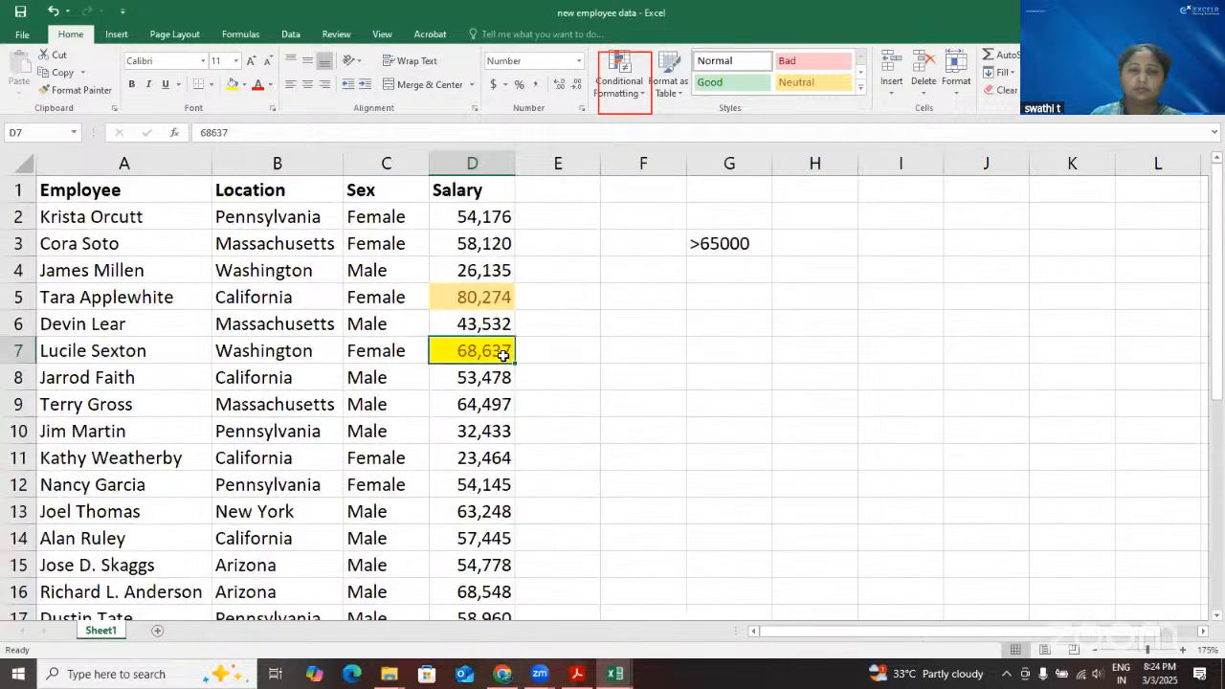
key(ctrl+z)
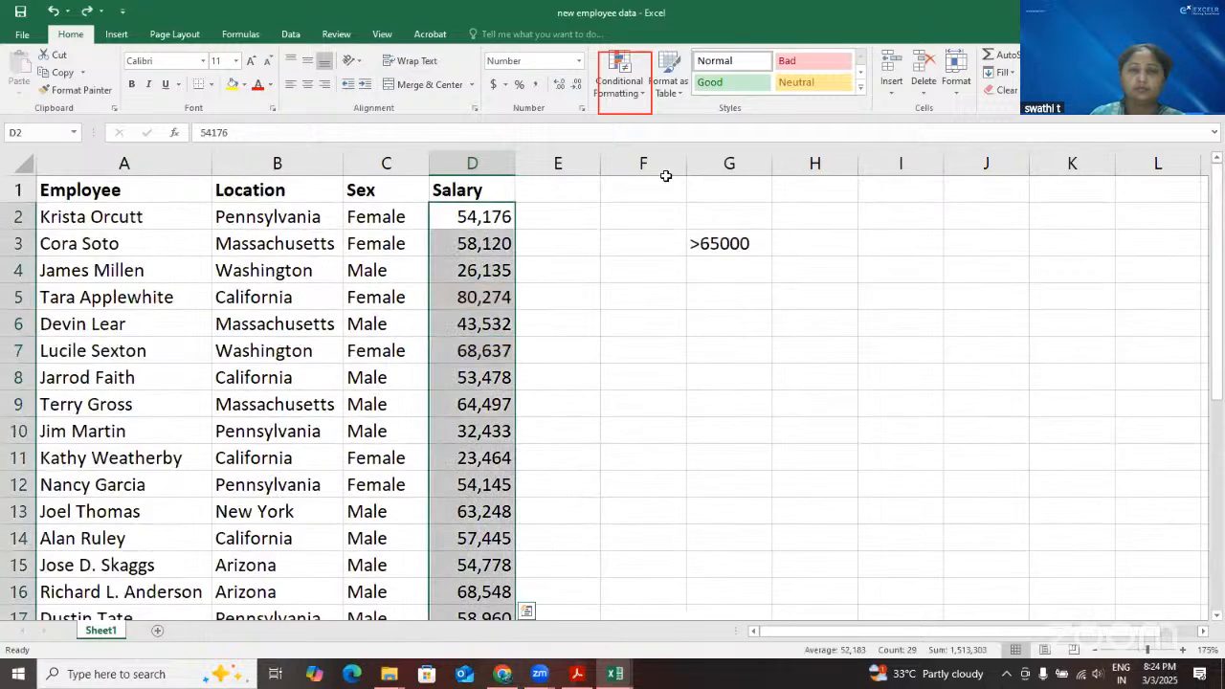
Apply a Top 10 Items rule to the salaries in D2:D30 with a count of 5 and a custom yellow fill
click(640, 101)
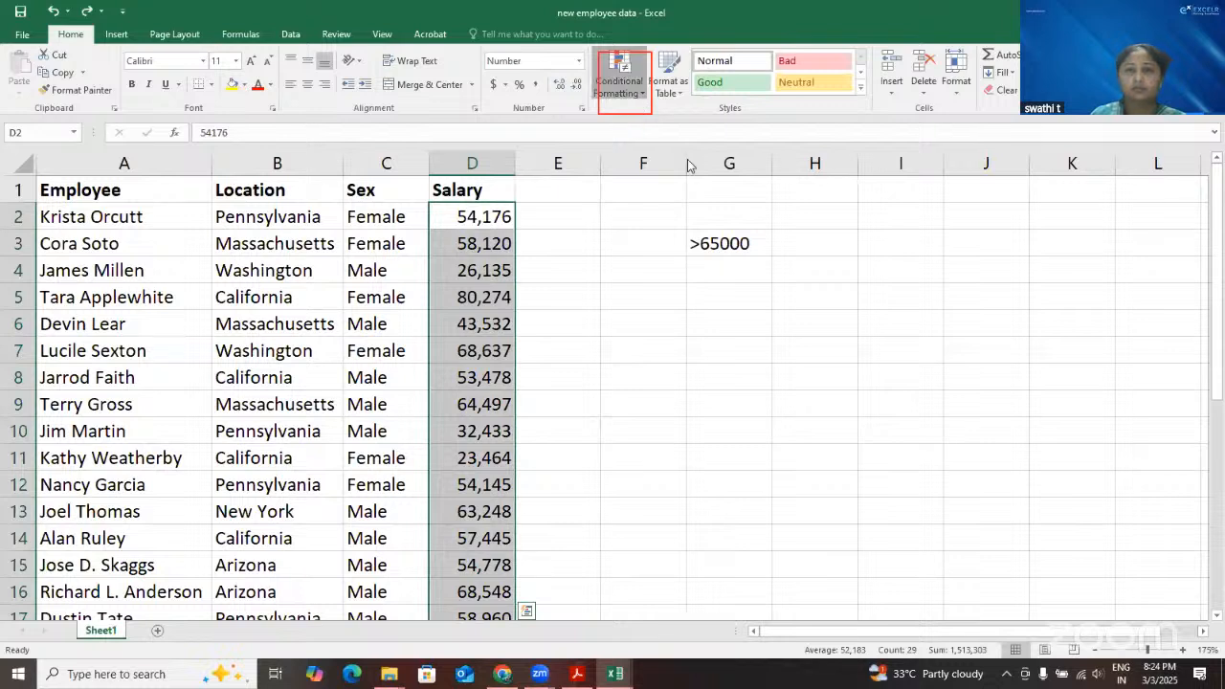
click(804, 158)
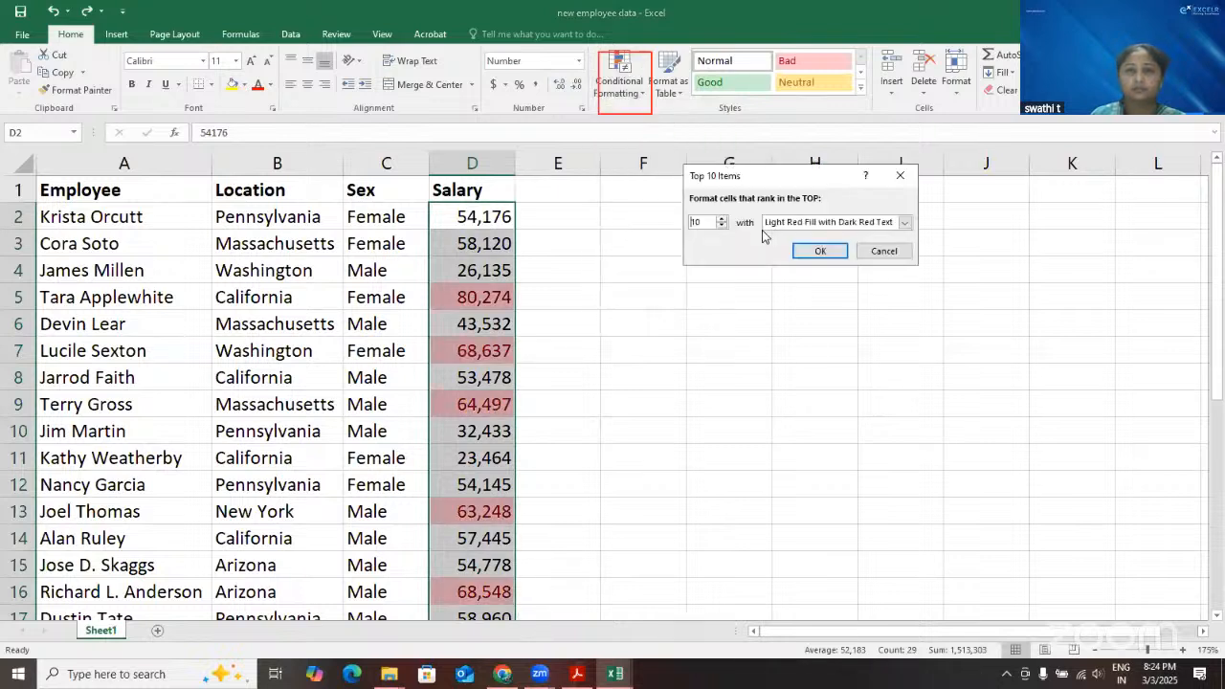
click(721, 226)
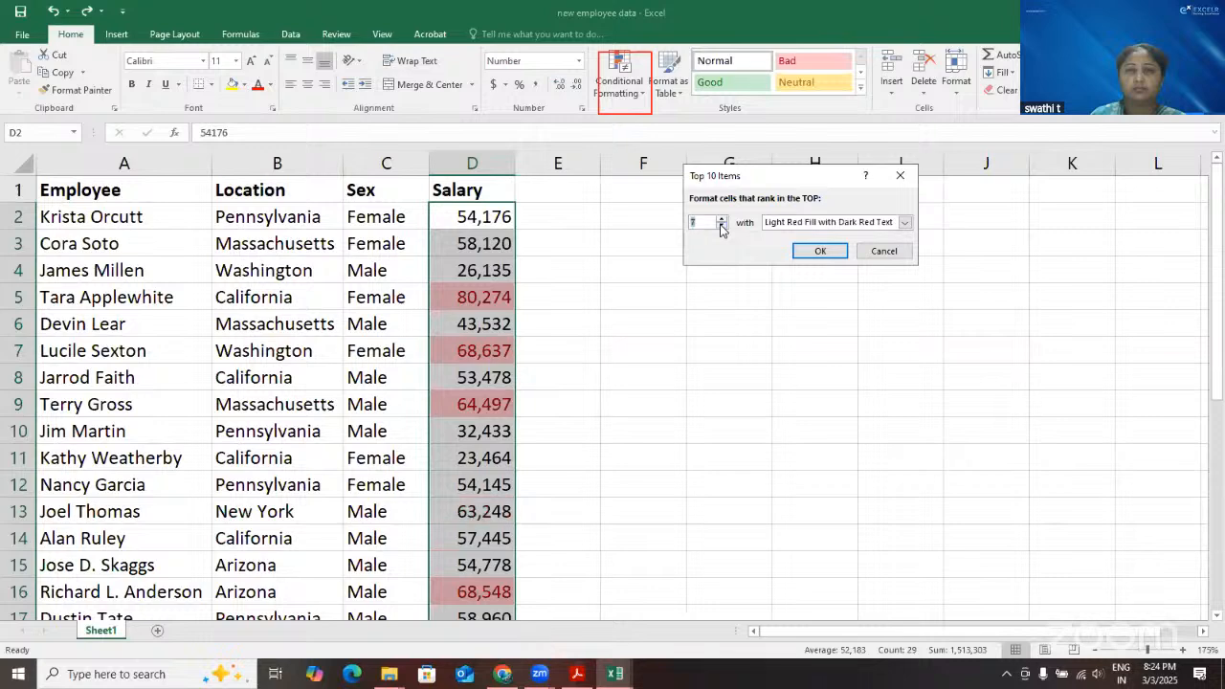
click(720, 227)
click(721, 227)
click(905, 223)
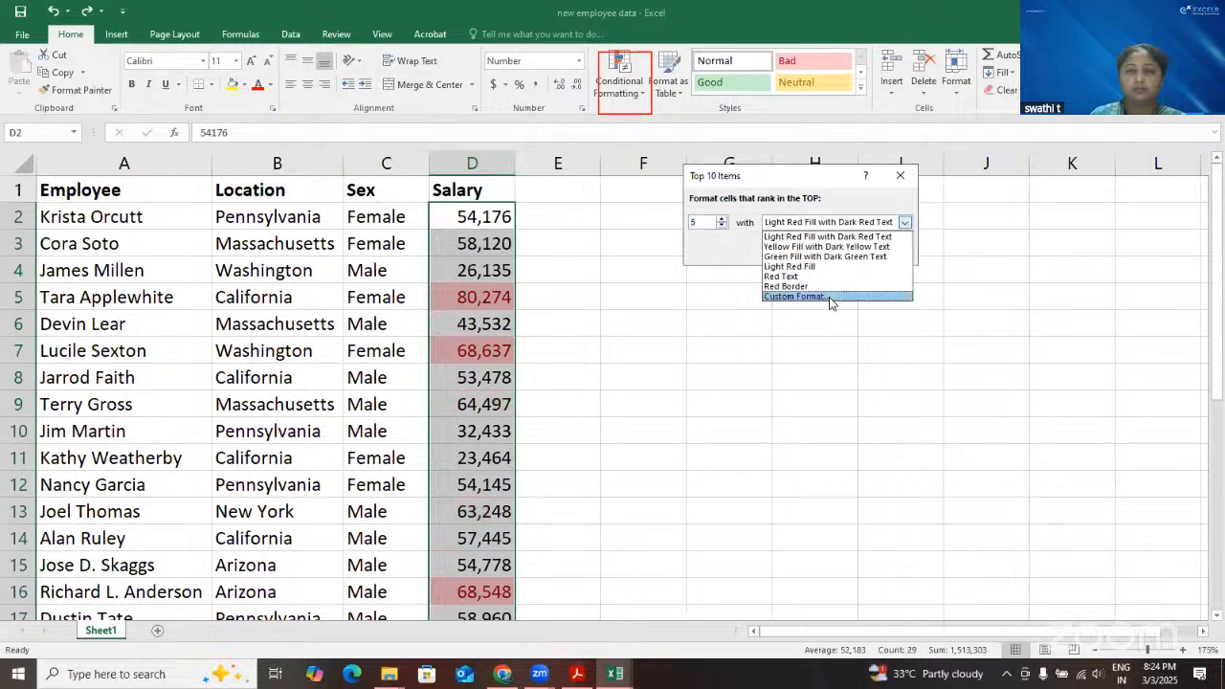
click(830, 298)
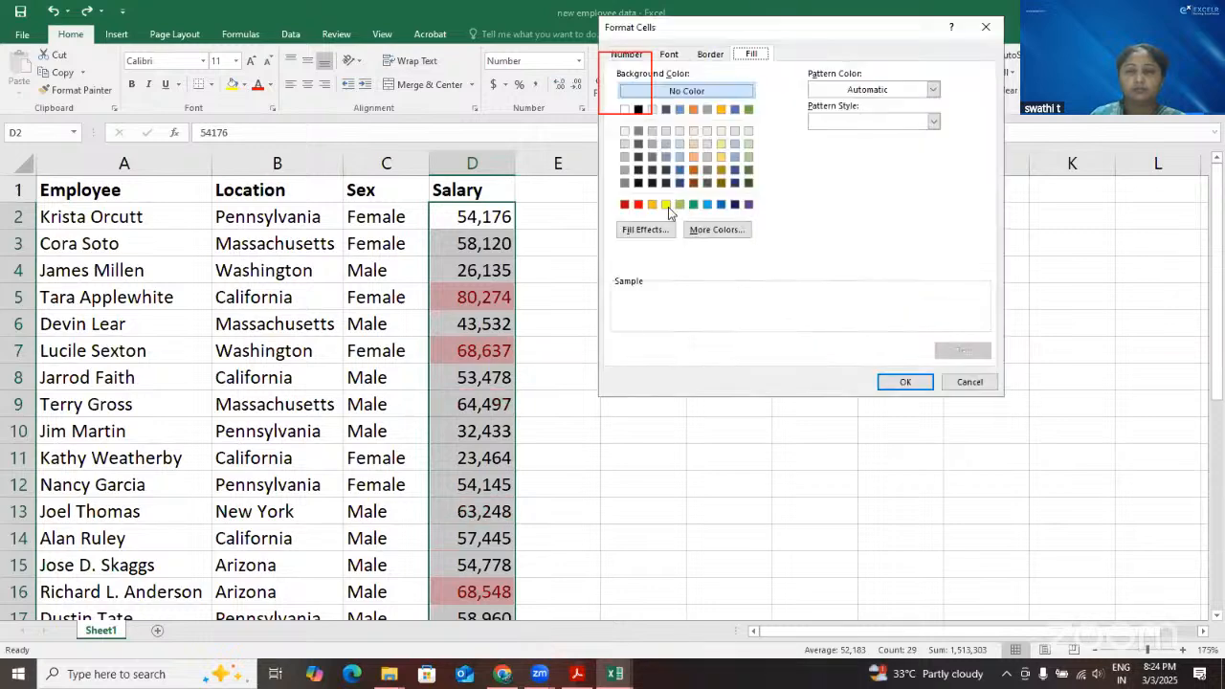
click(666, 204)
key(Return)
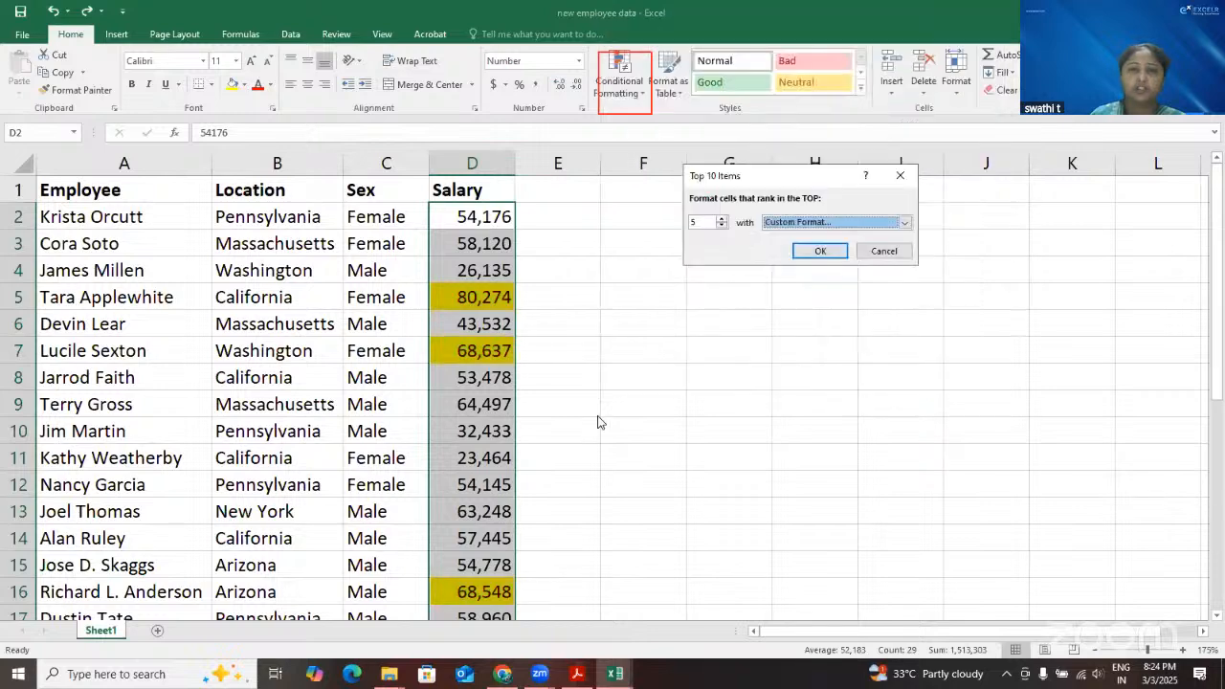
click(818, 251)
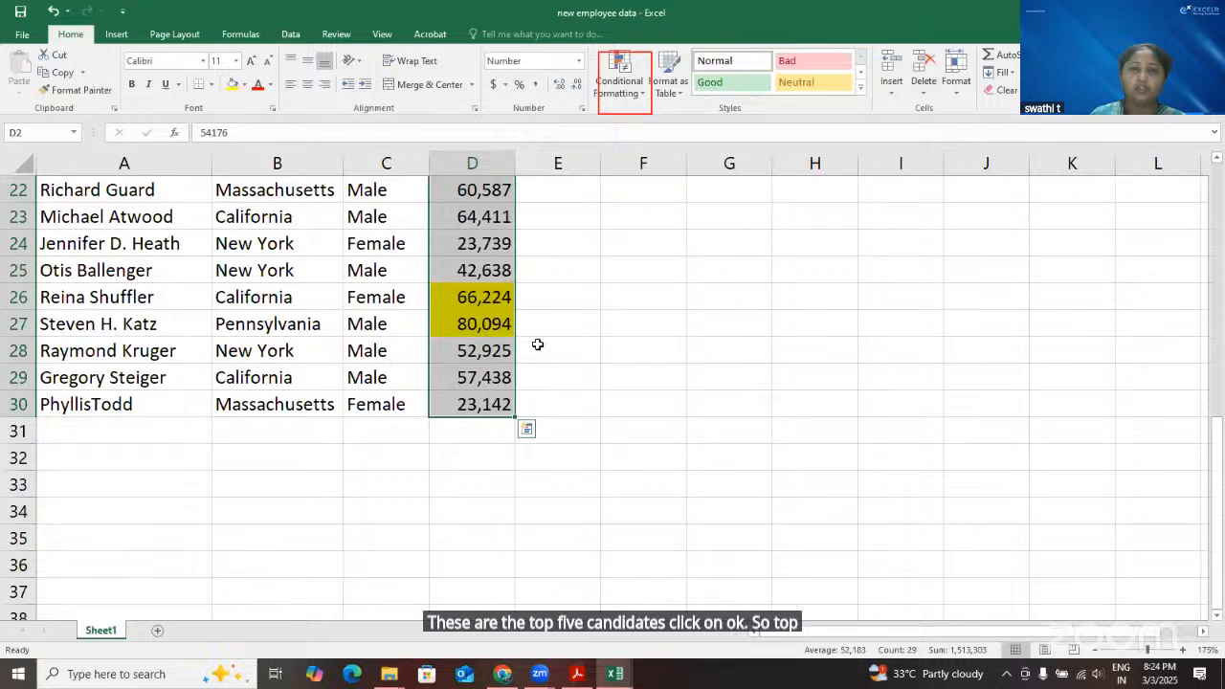
Add a Bottom 10 Items rule to the salaries in D2:D30 with a count of 5 and a custom red fill
scroll(546, 335, up, 7)
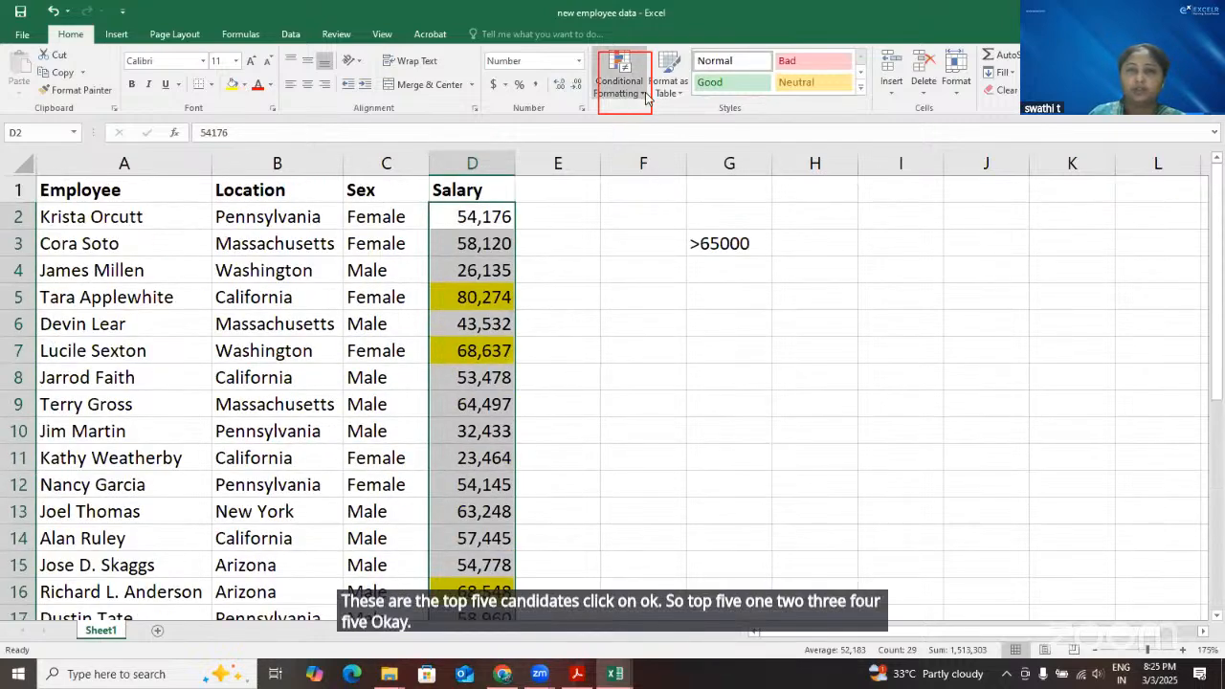
click(643, 93)
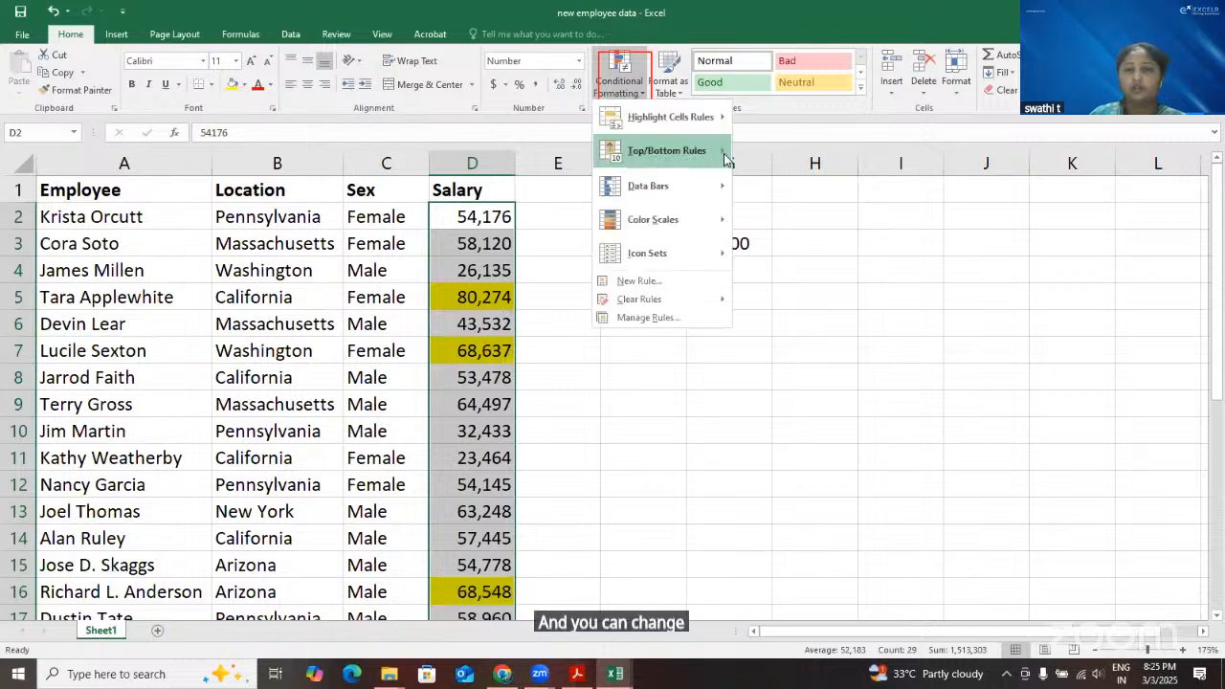
mouse_move(672, 155)
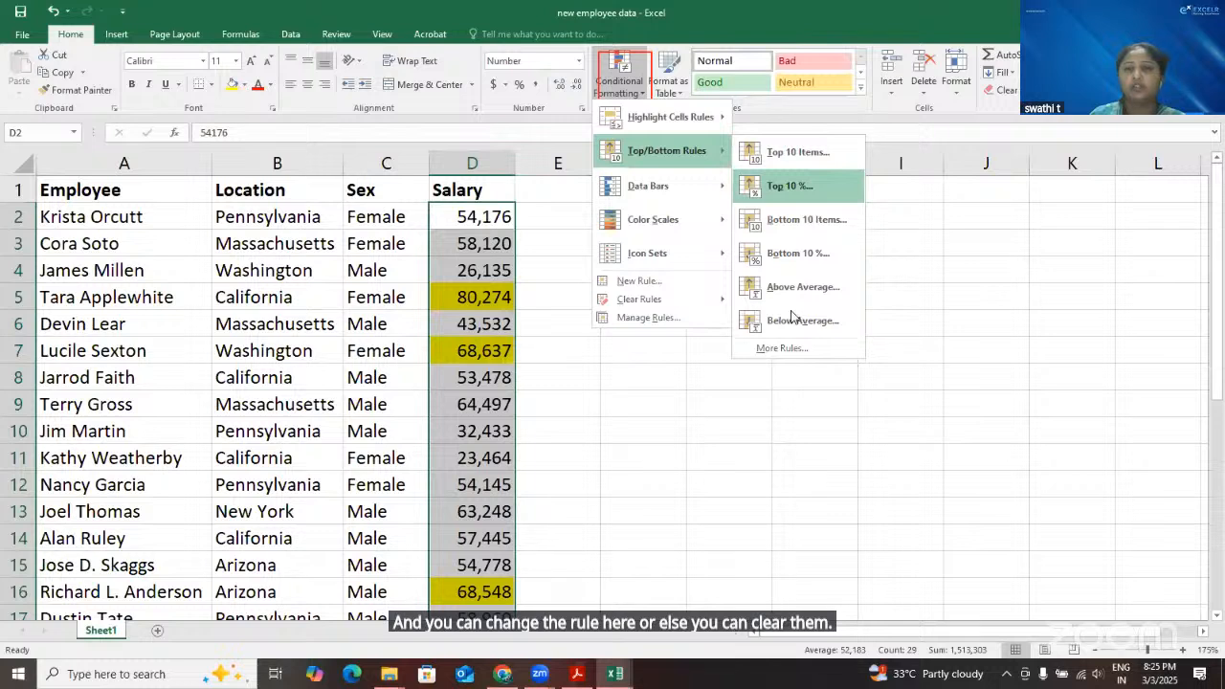
click(786, 221)
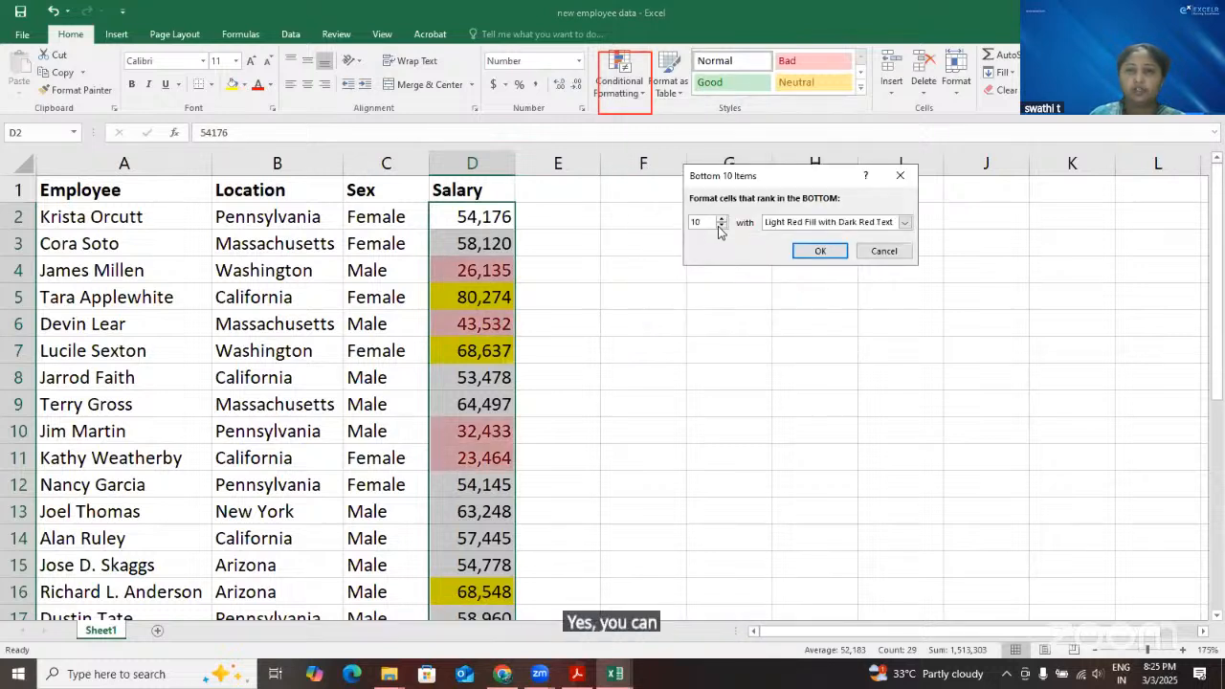
click(722, 226)
click(722, 226)
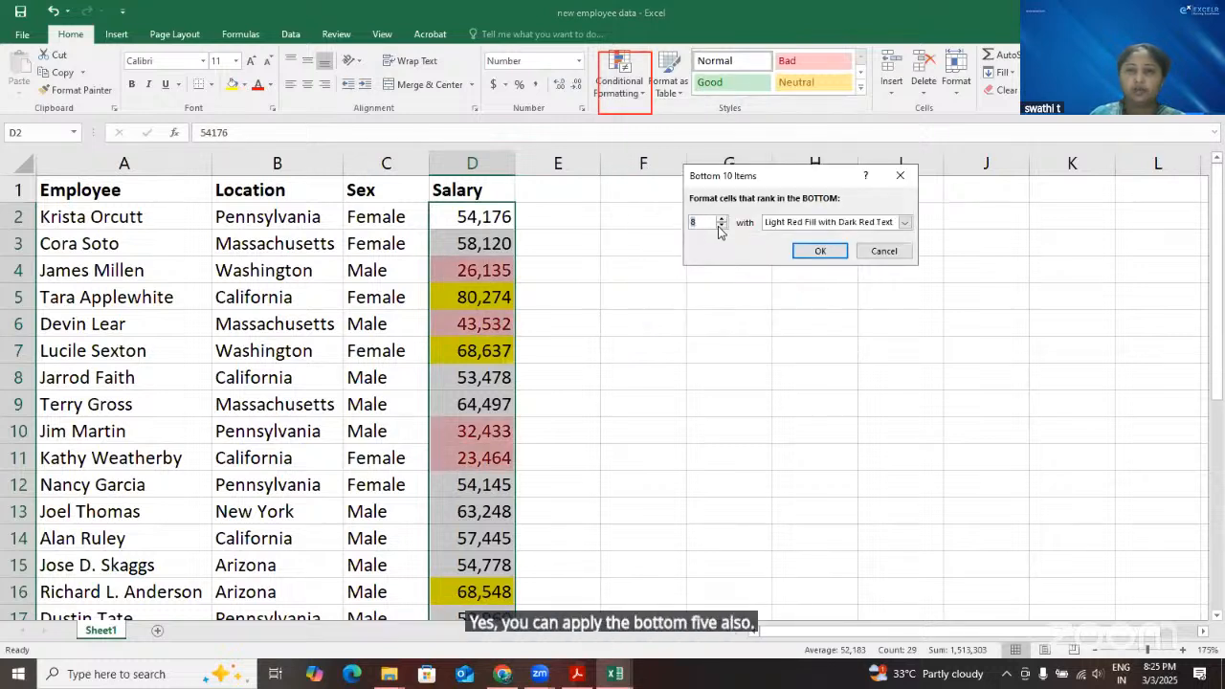
text(5)
click(903, 222)
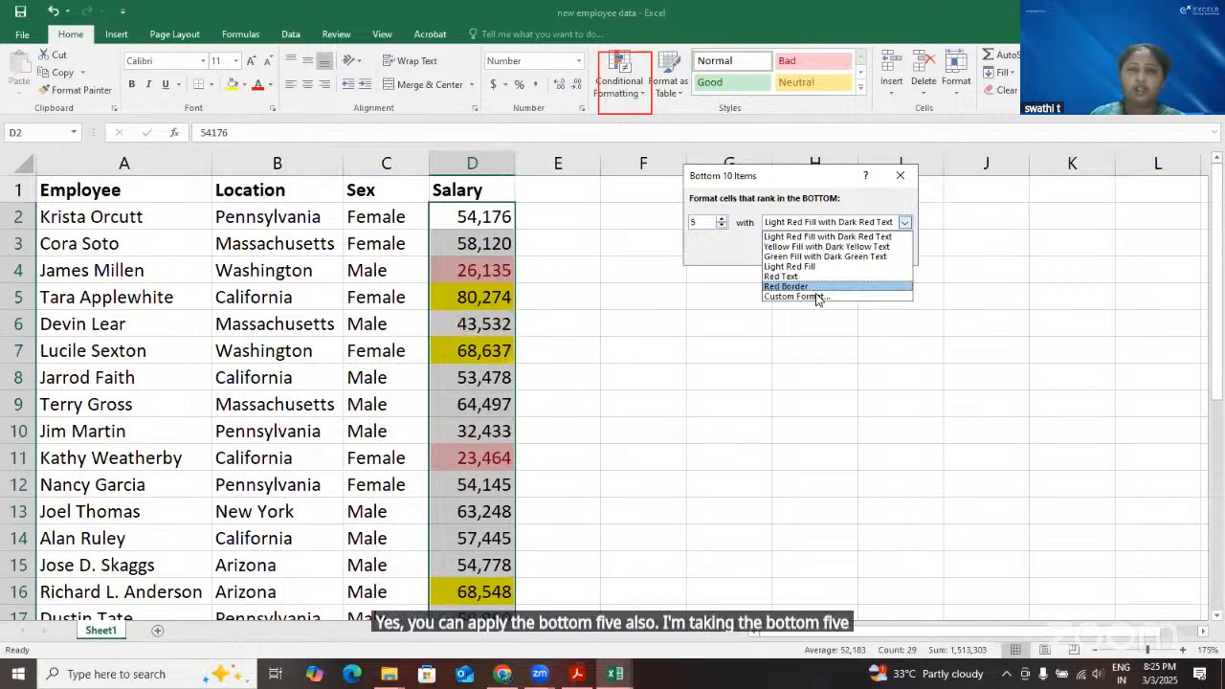
click(817, 297)
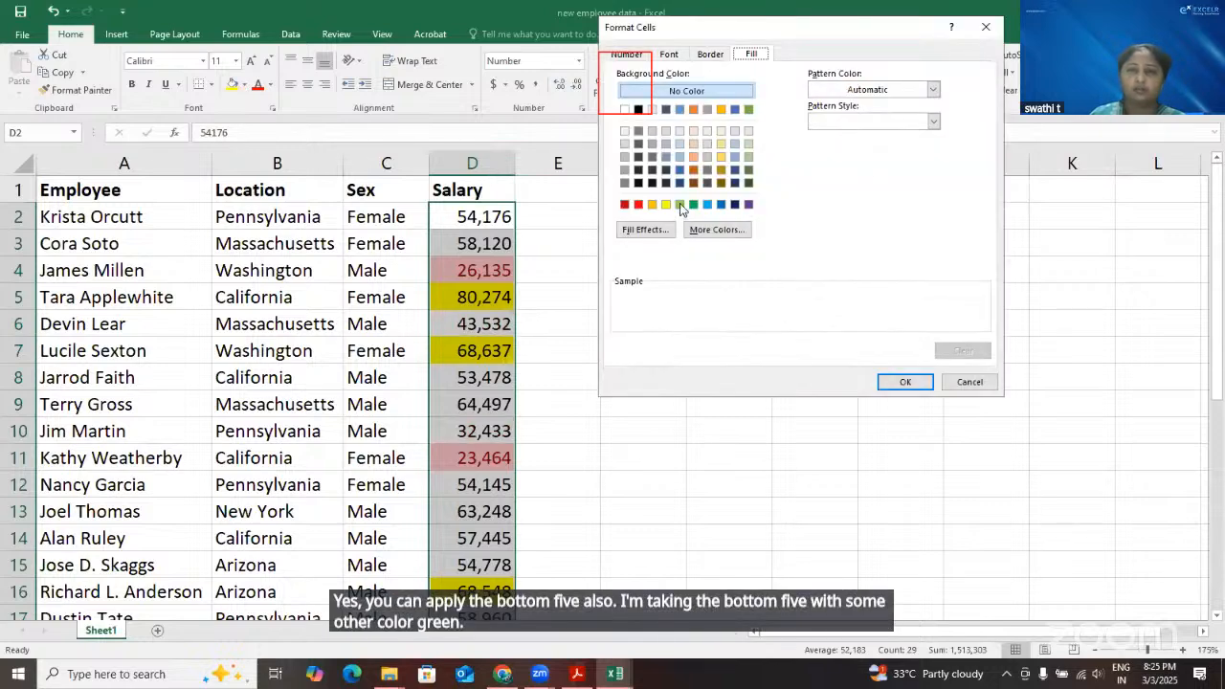
click(680, 204)
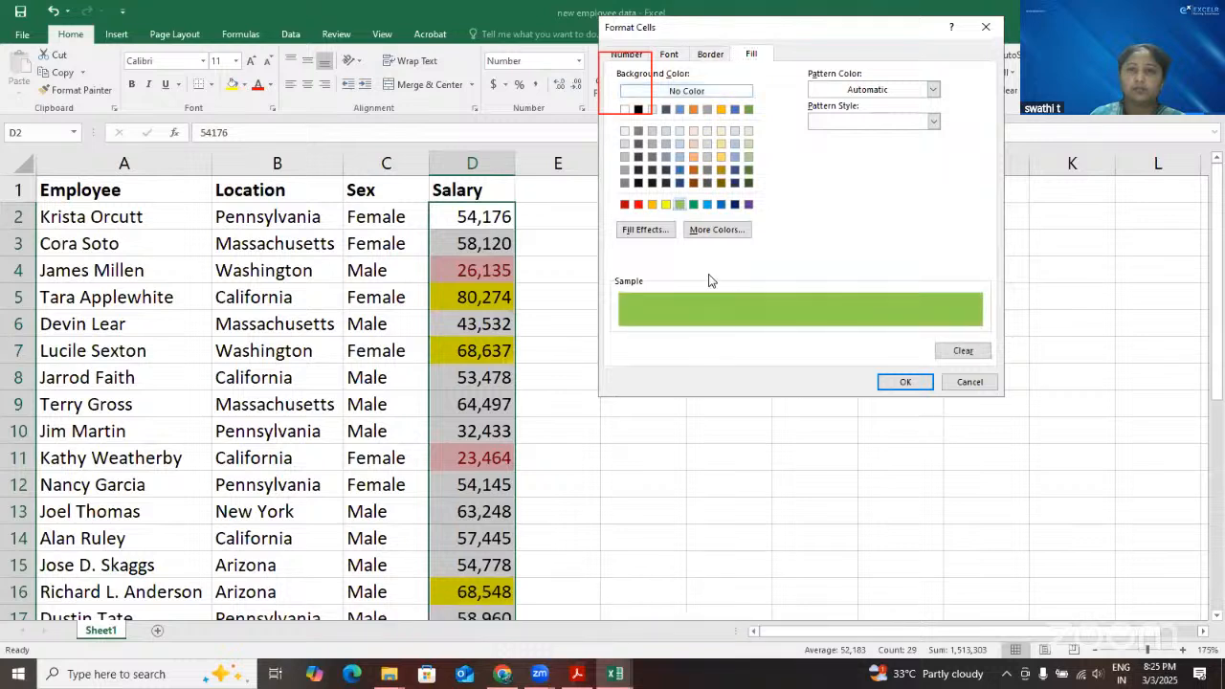
click(638, 204)
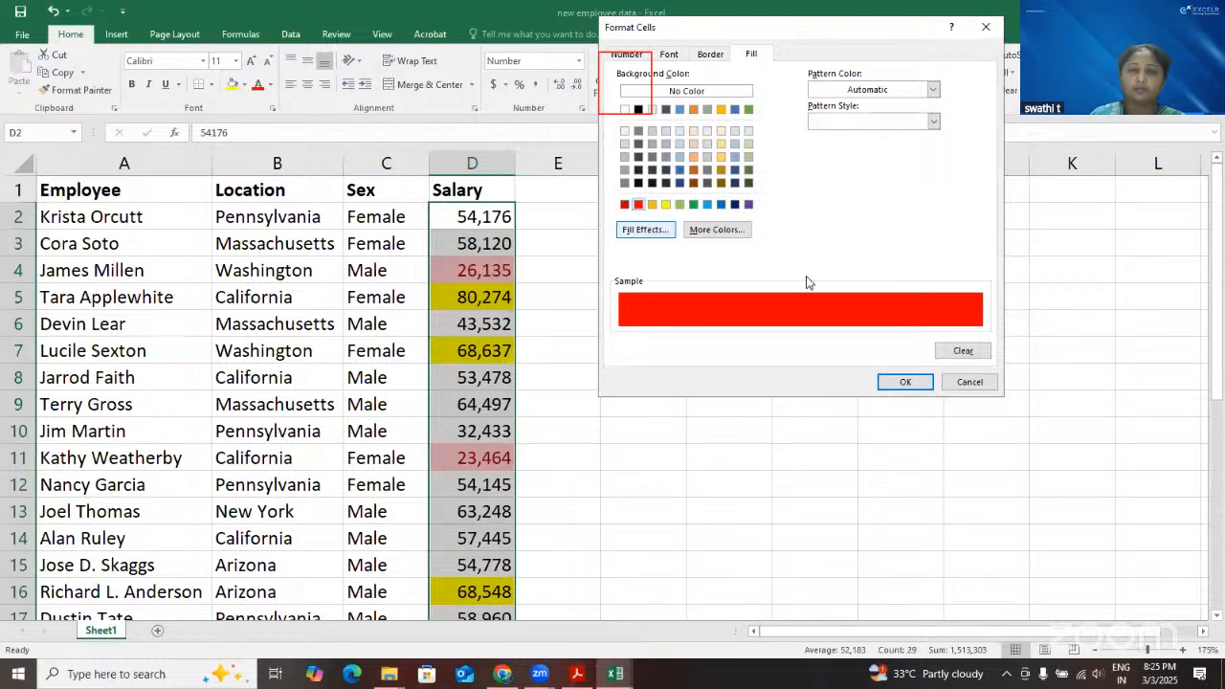
key(Return)
key(Return)
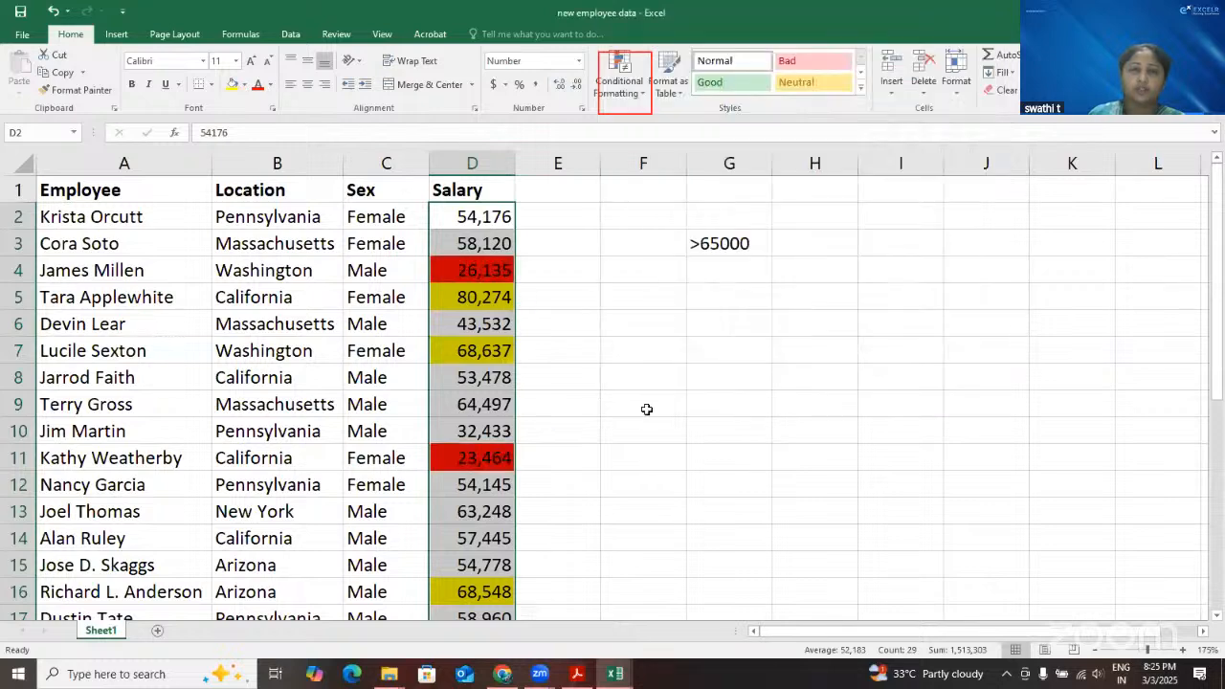
Look through the Salary column to compare the yellow top 5 cells with the red bottom 5 cells
click(631, 406)
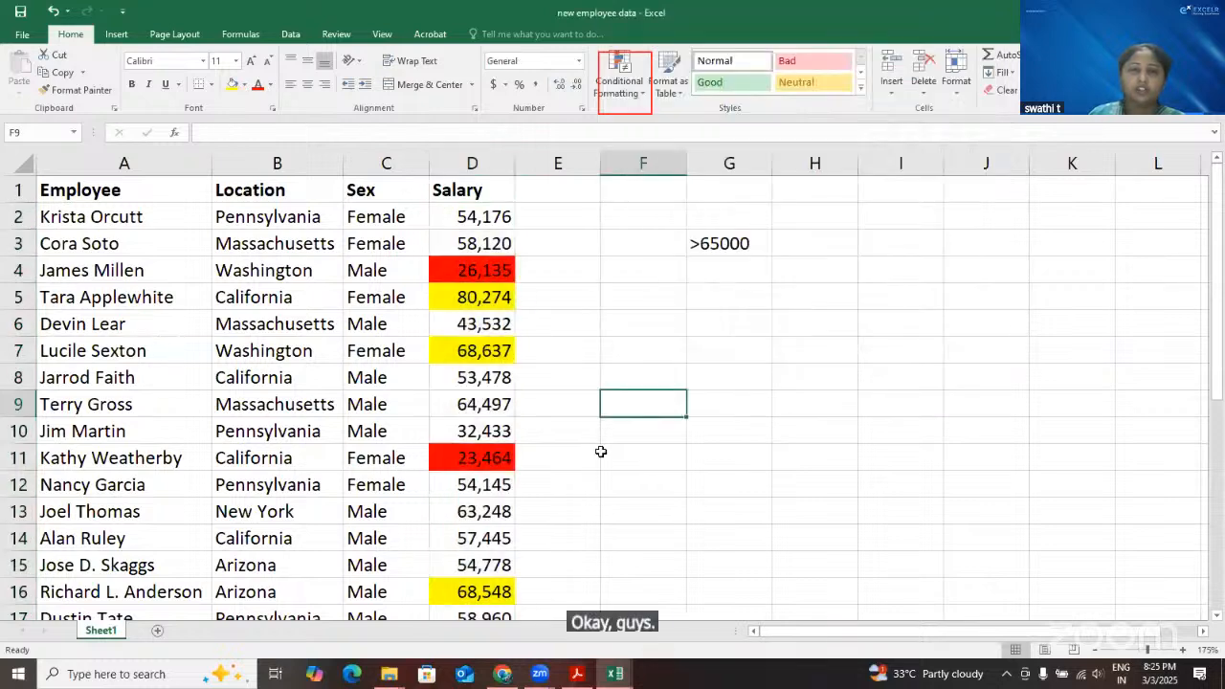
scroll(489, 411, down, 4)
scroll(489, 412, down, 2)
click(489, 409)
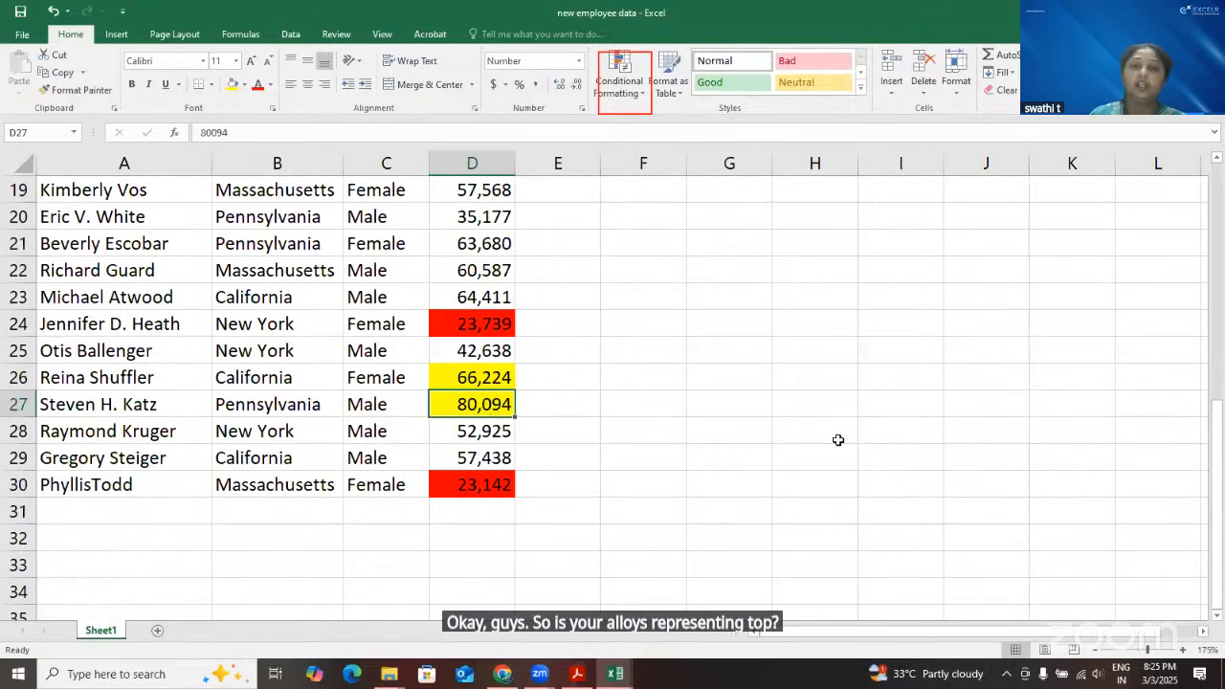
scroll(837, 439, up, 6)
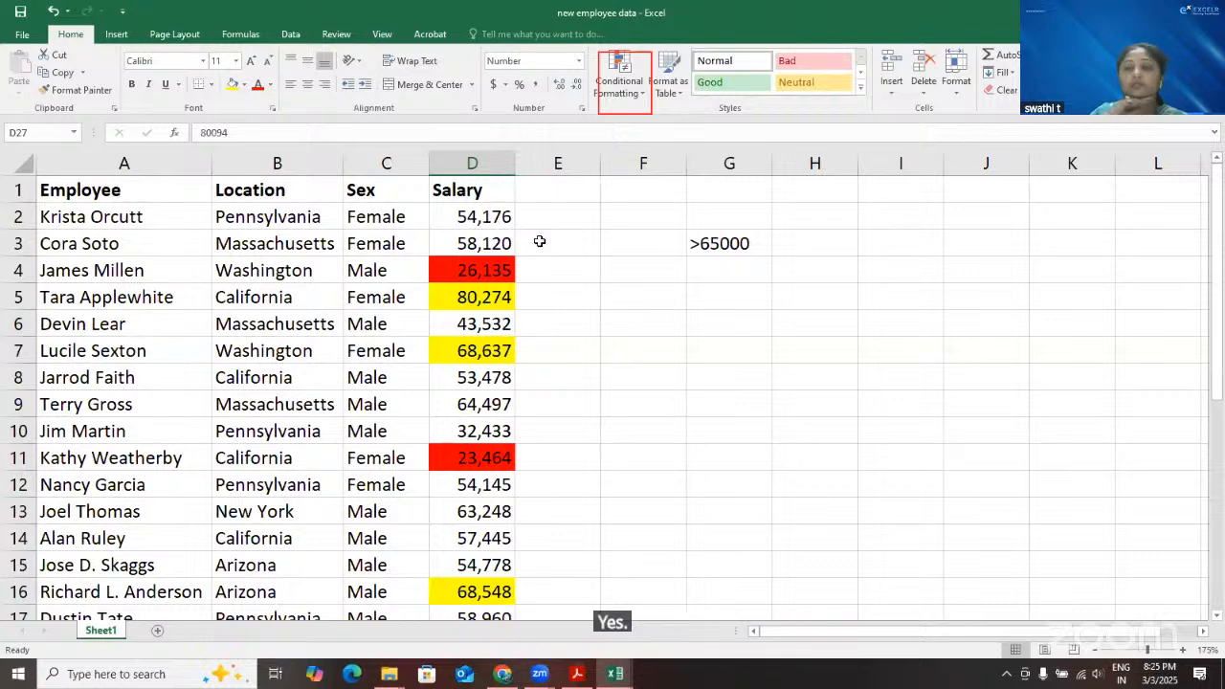
click(589, 295)
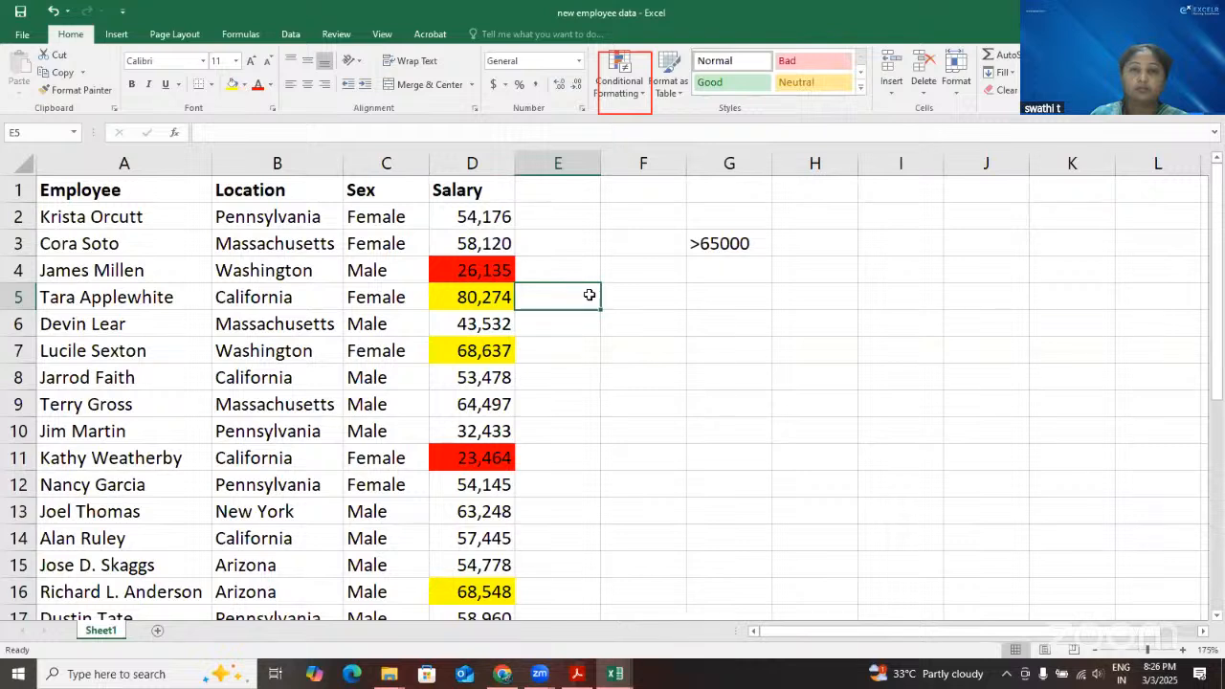
click(292, 216)
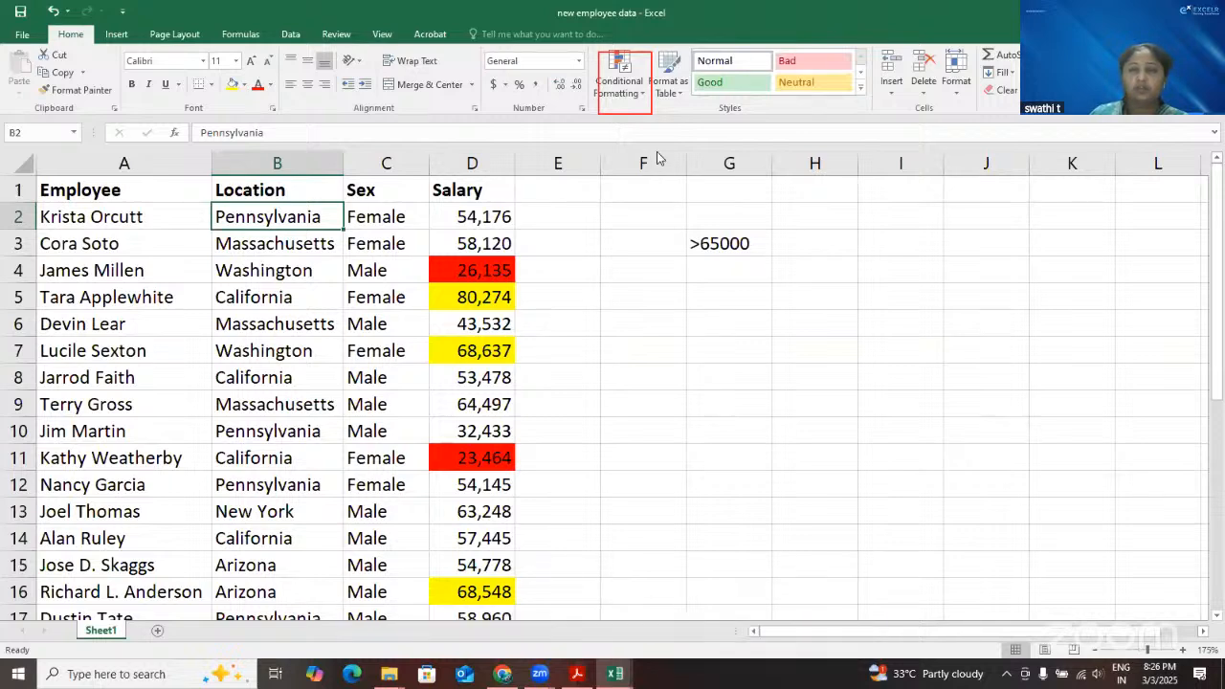
key(ctrl+shift+Down)
click(619, 76)
mouse_move(661, 159)
click(573, 288)
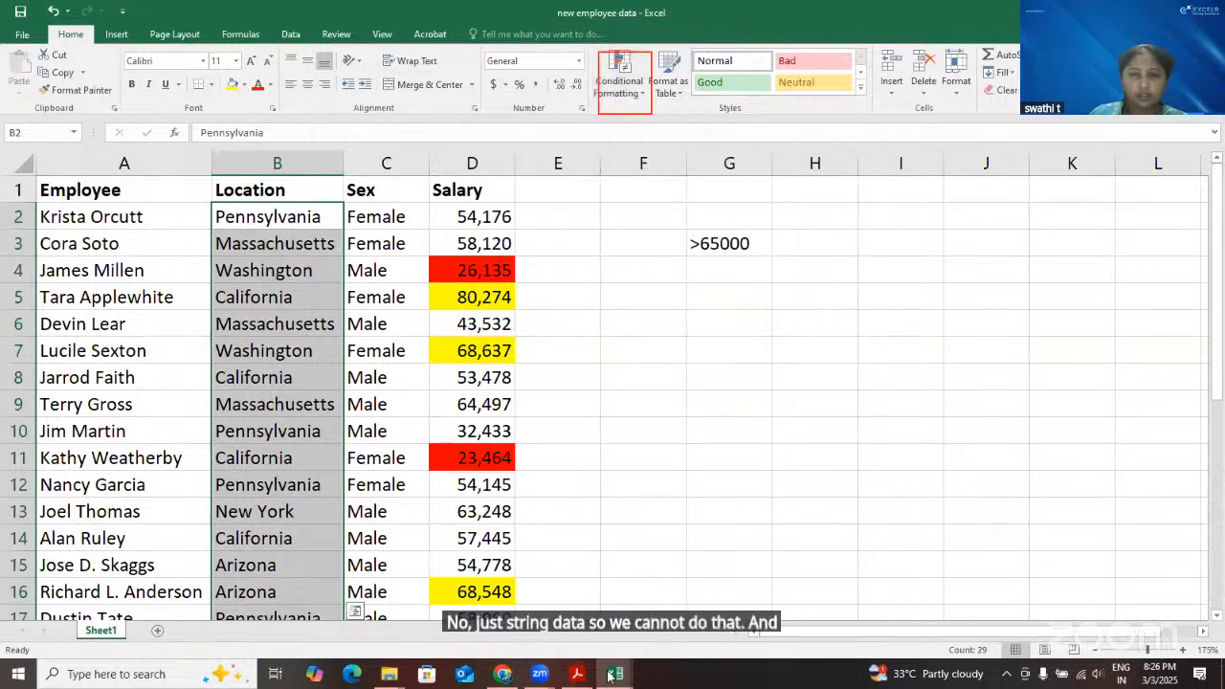
Switch to the Book1 workbook and clear the conditional formatting rules from the entire marks sheet
mouse_move(610, 676)
click(516, 575)
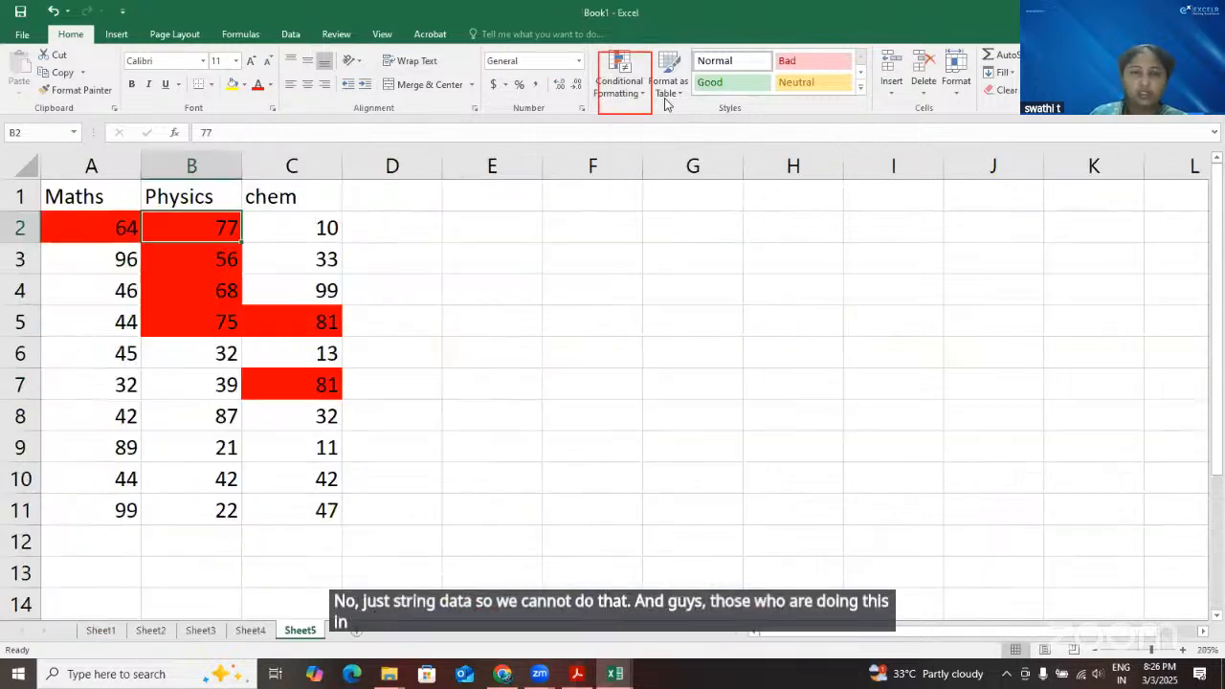
click(643, 93)
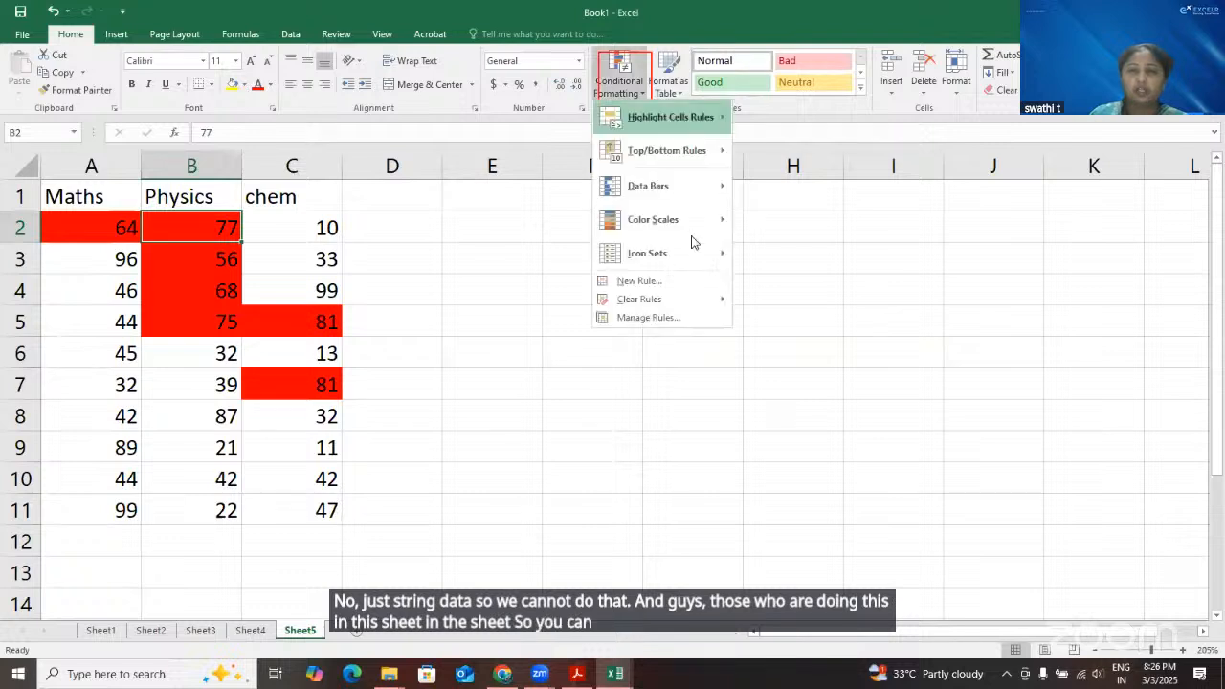
mouse_move(663, 300)
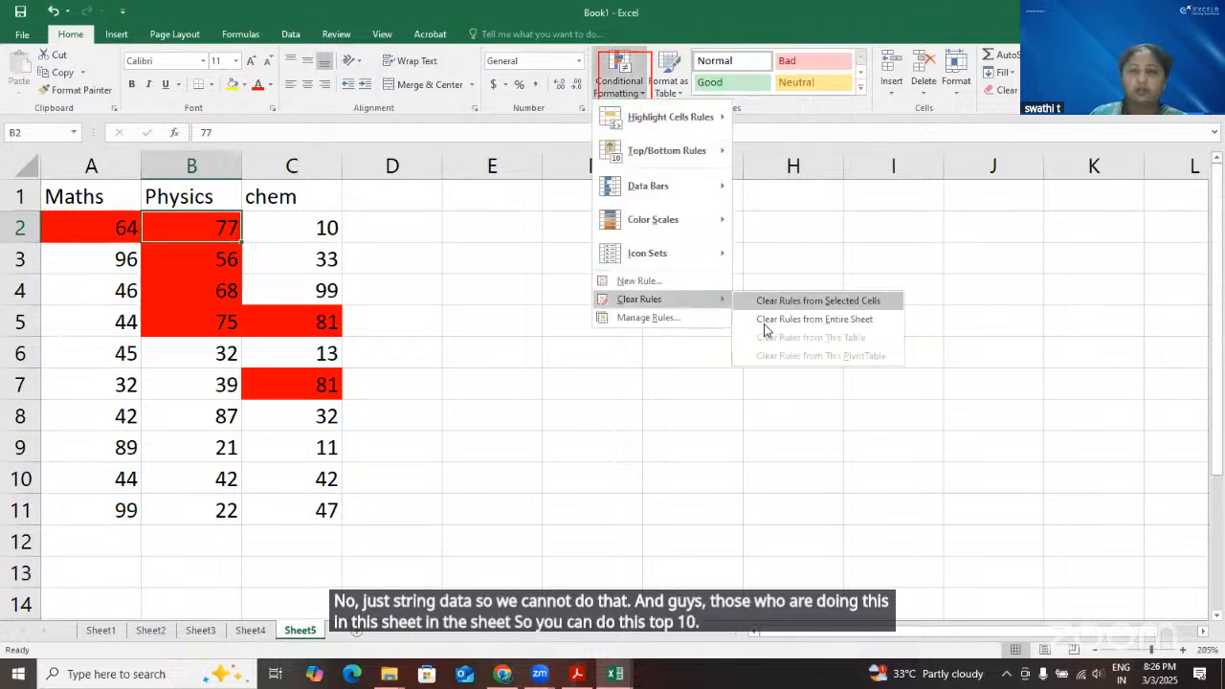
click(766, 324)
click(473, 341)
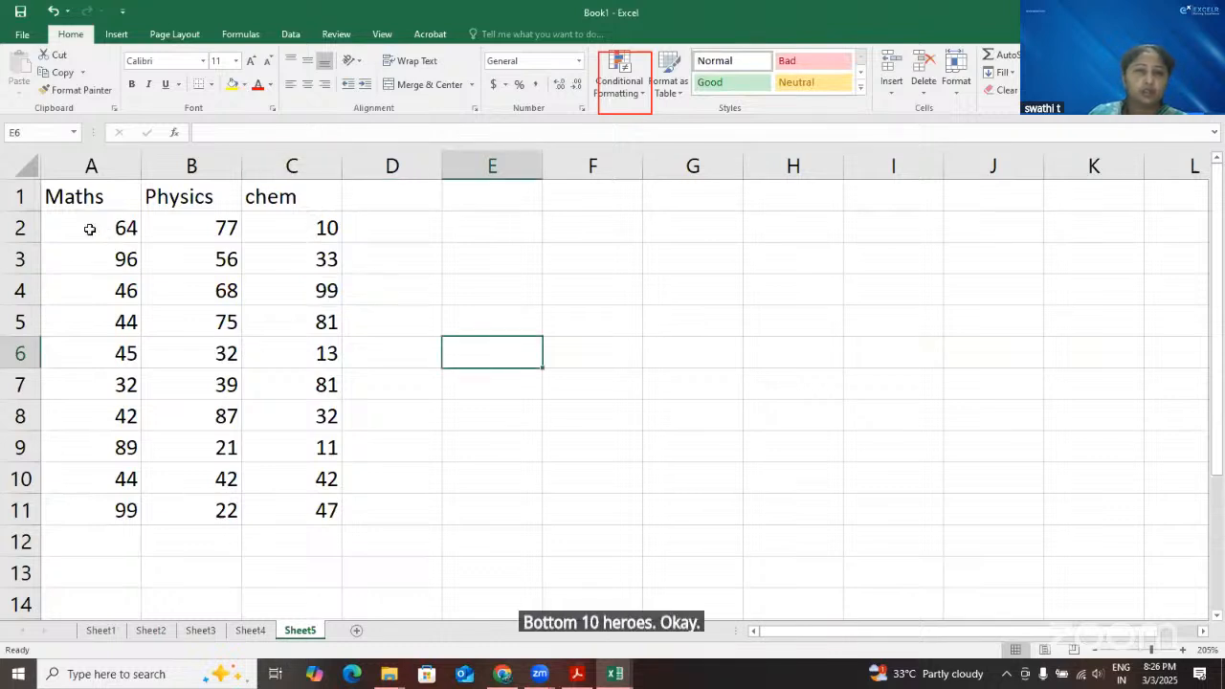
Apply a Bottom 10 Items rule to the marks in A2:C11, ranking 10 with Light Red Fill with Dark Red Text
drag(89, 229, 295, 515)
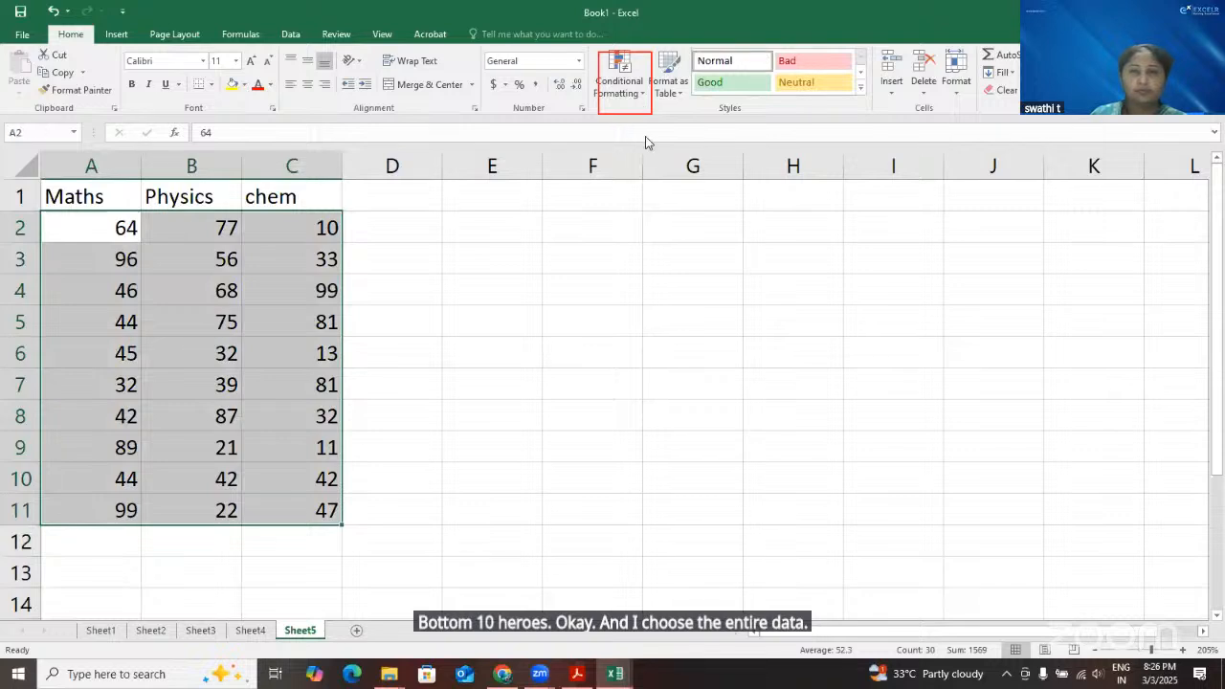
click(638, 103)
mouse_move(667, 150)
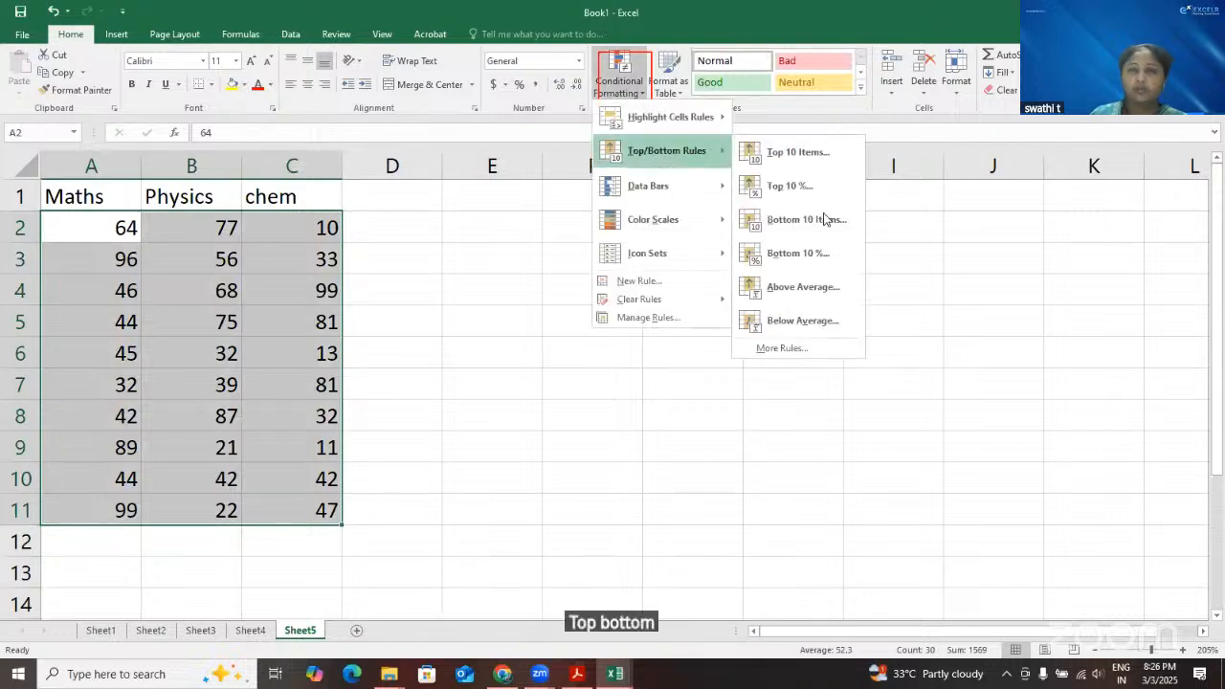
click(823, 219)
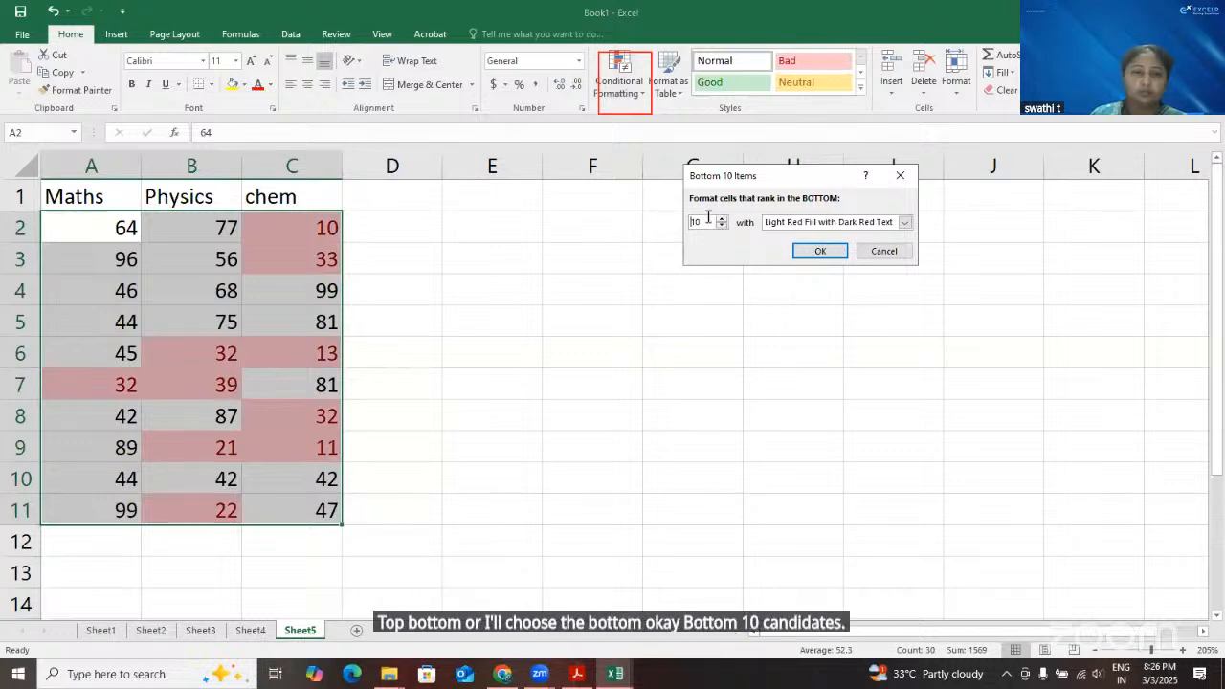
click(821, 251)
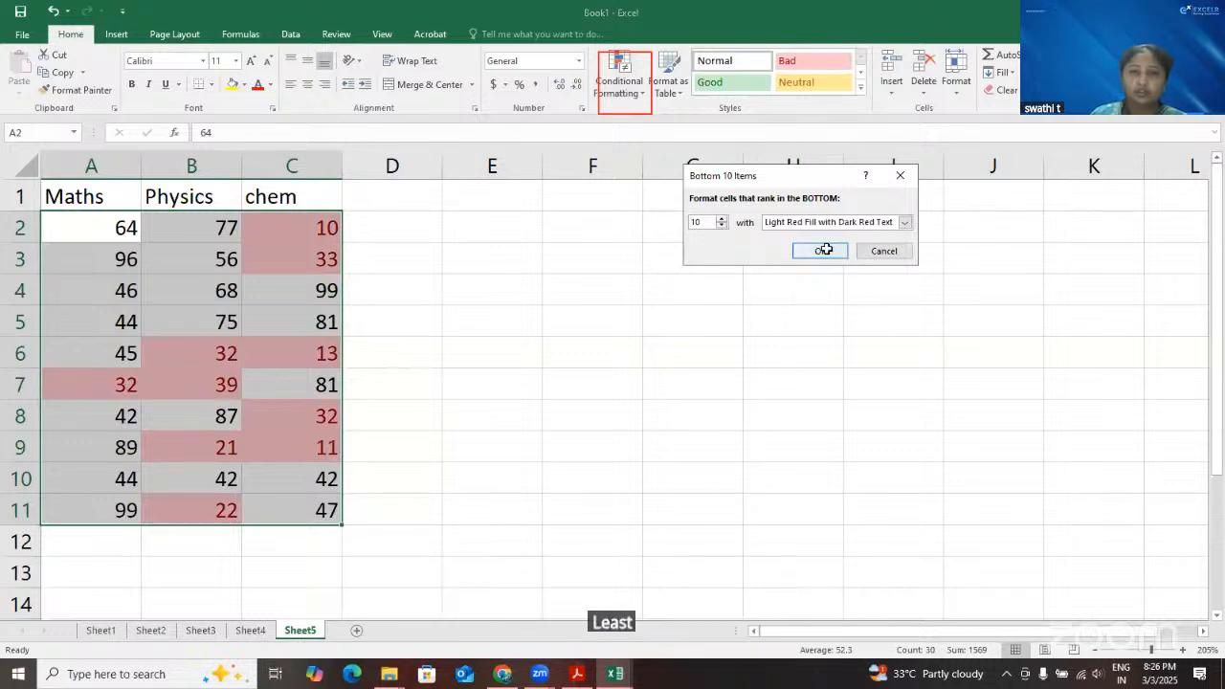
click(426, 421)
Review the cells highlighted by the bottom 10 rule across the Maths, Physics and chem columns
click(113, 384)
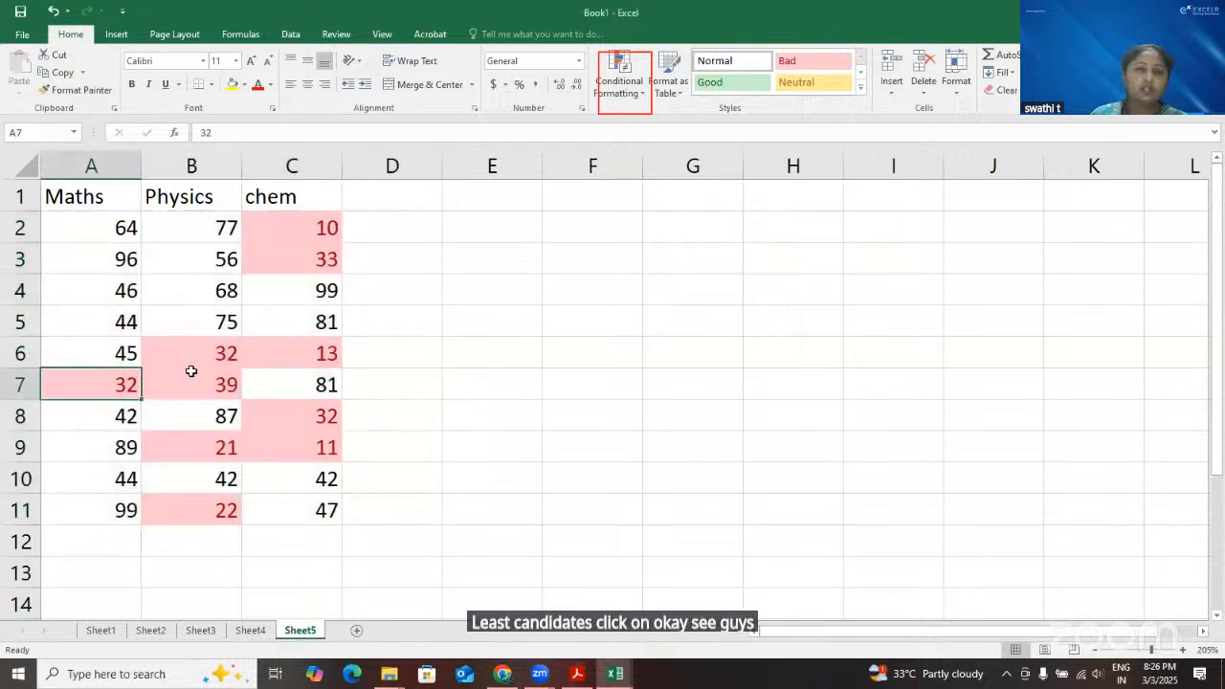
click(208, 386)
click(295, 353)
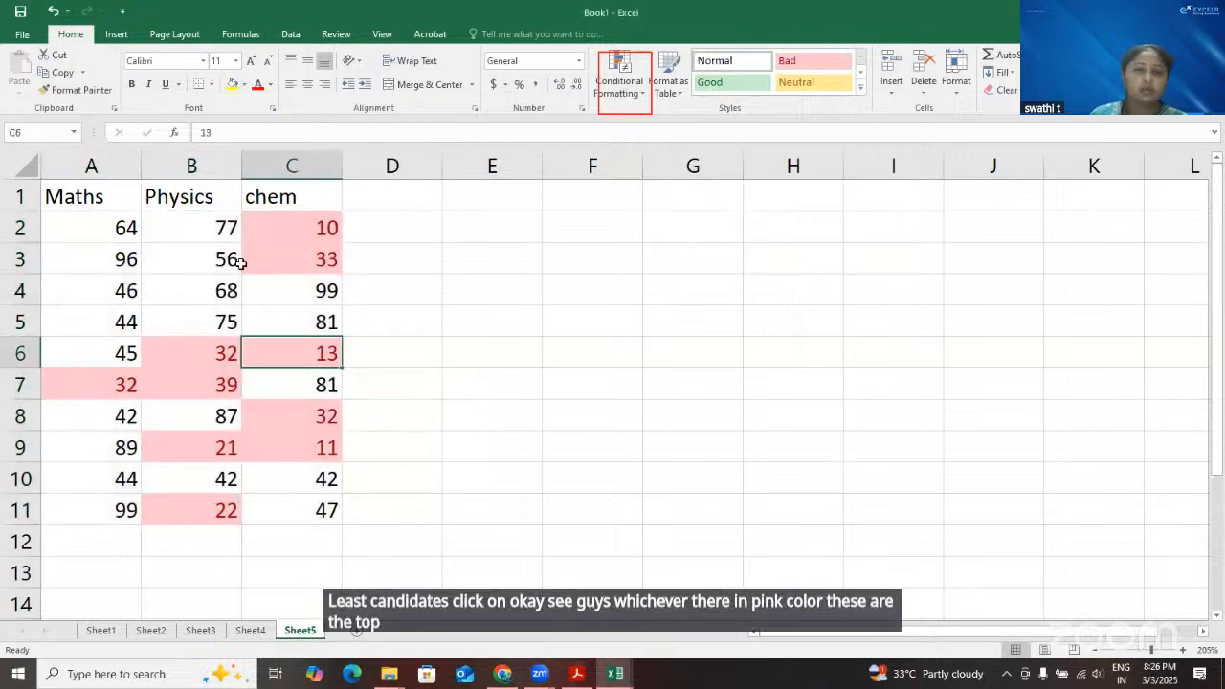
drag(326, 237, 315, 444)
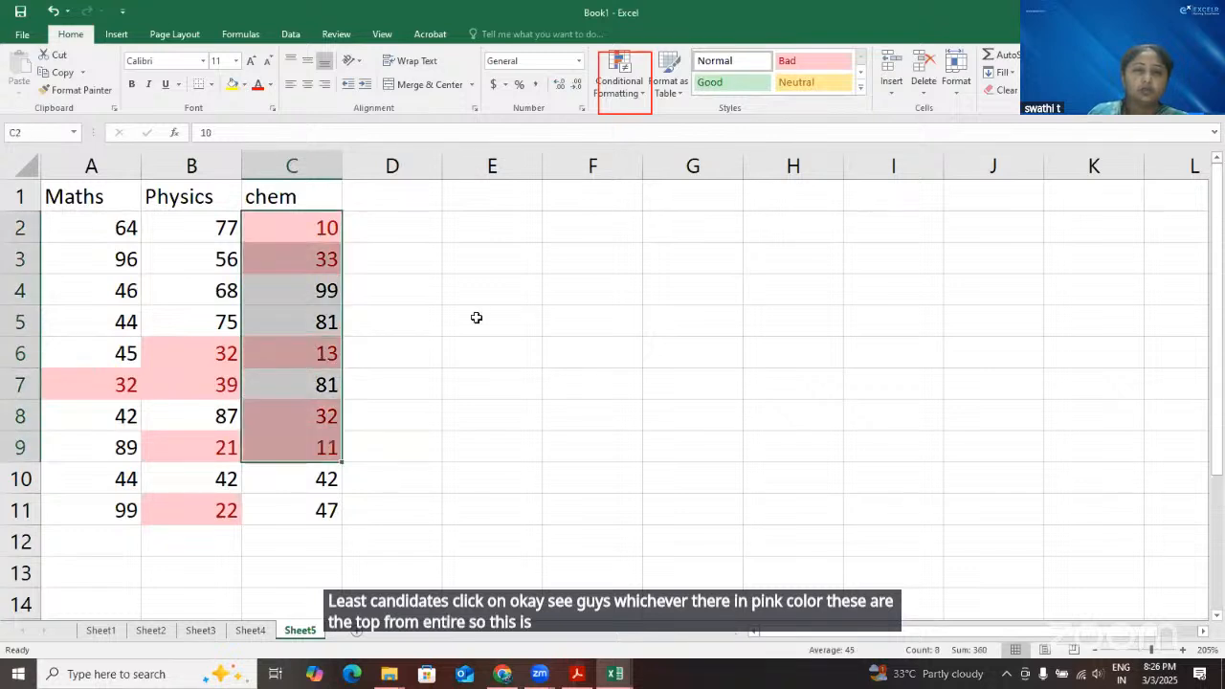
click(555, 302)
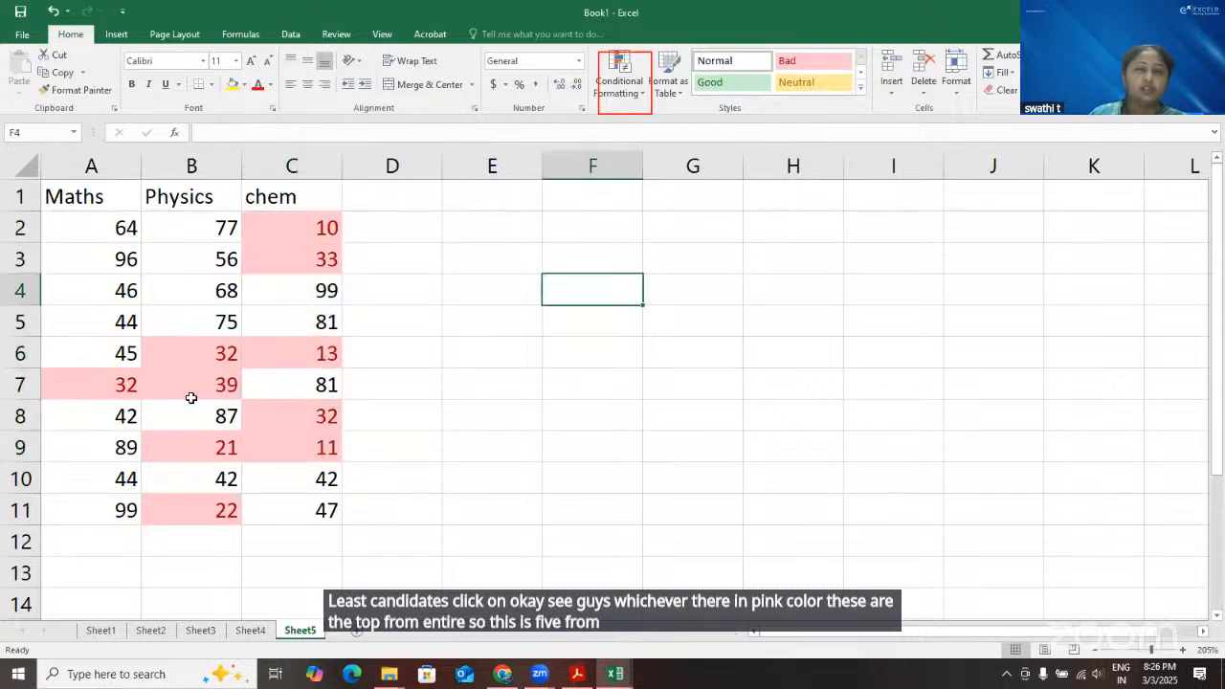
Clear the conditional formatting rules from the entire marks sheet after checking the highlighted Maths mark
click(98, 371)
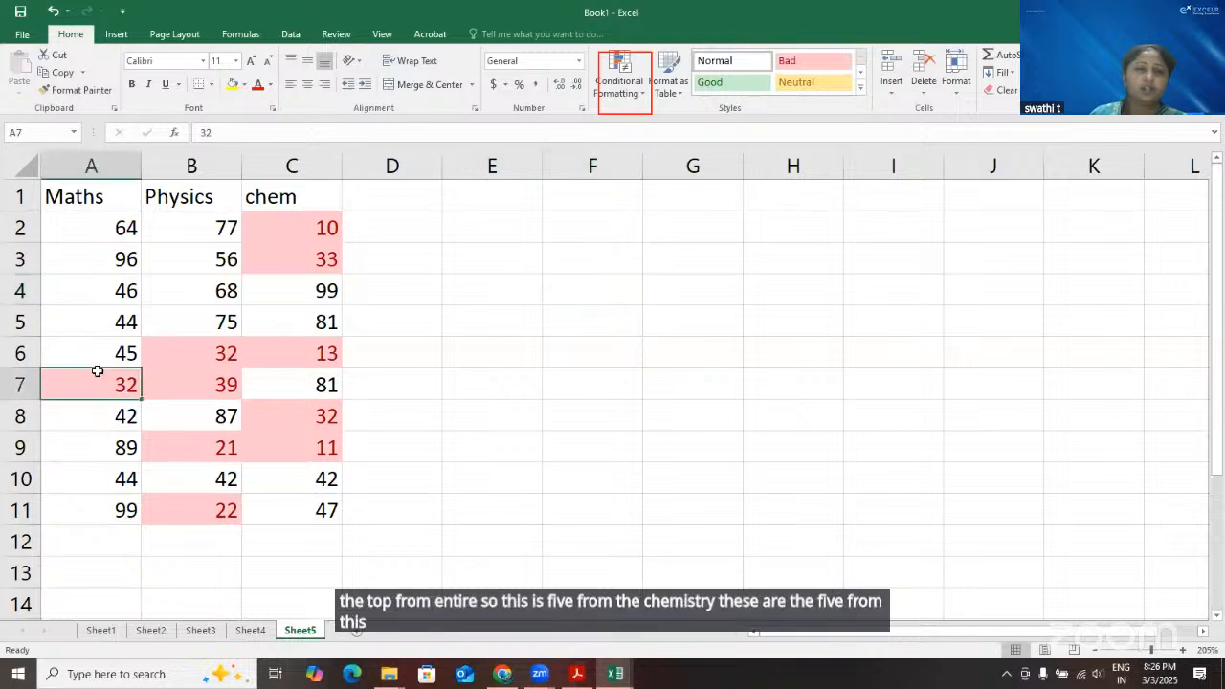
click(503, 352)
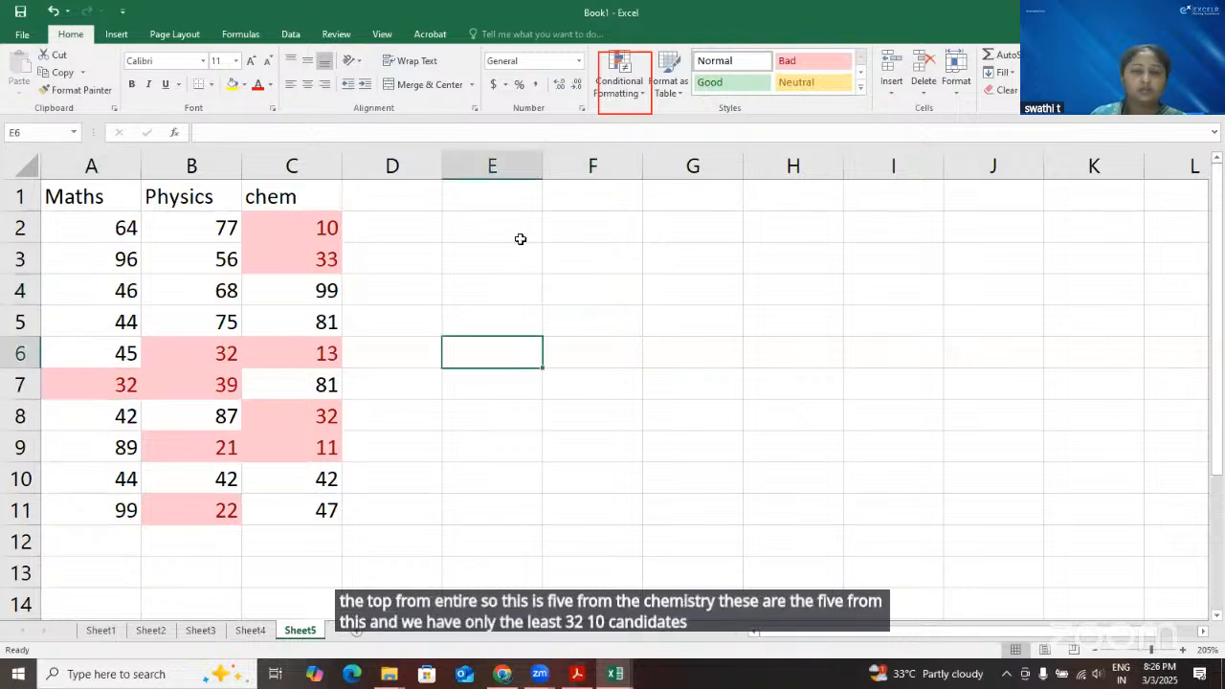
click(643, 100)
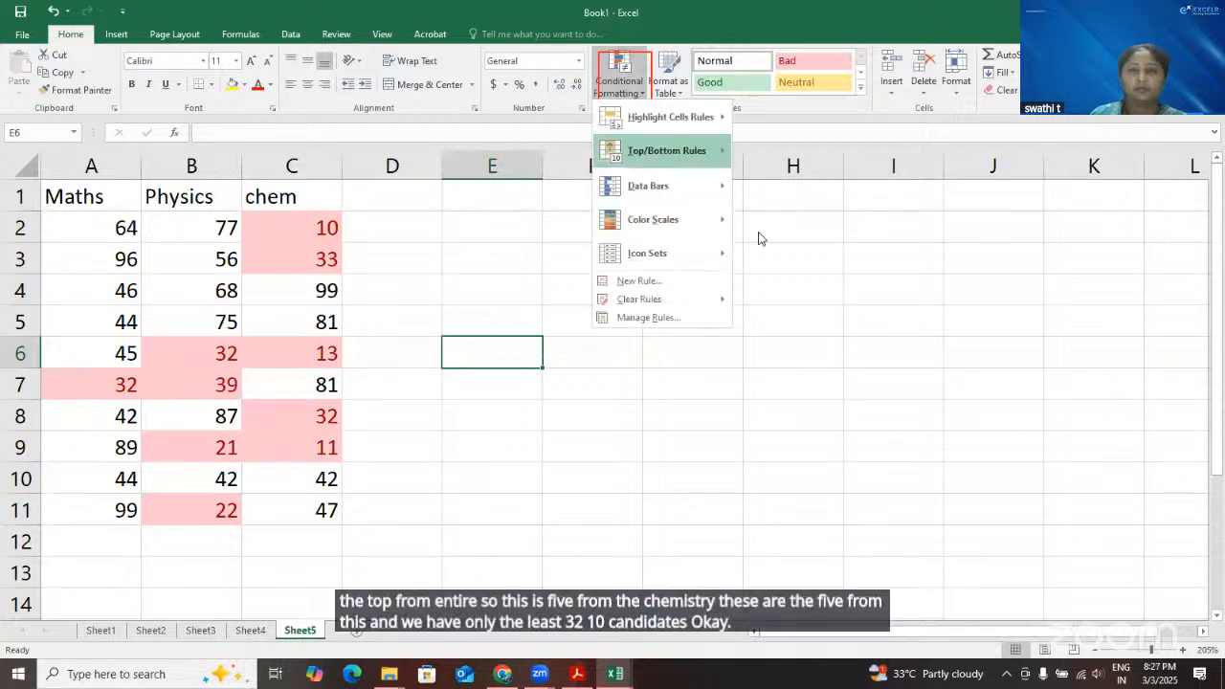
click(778, 317)
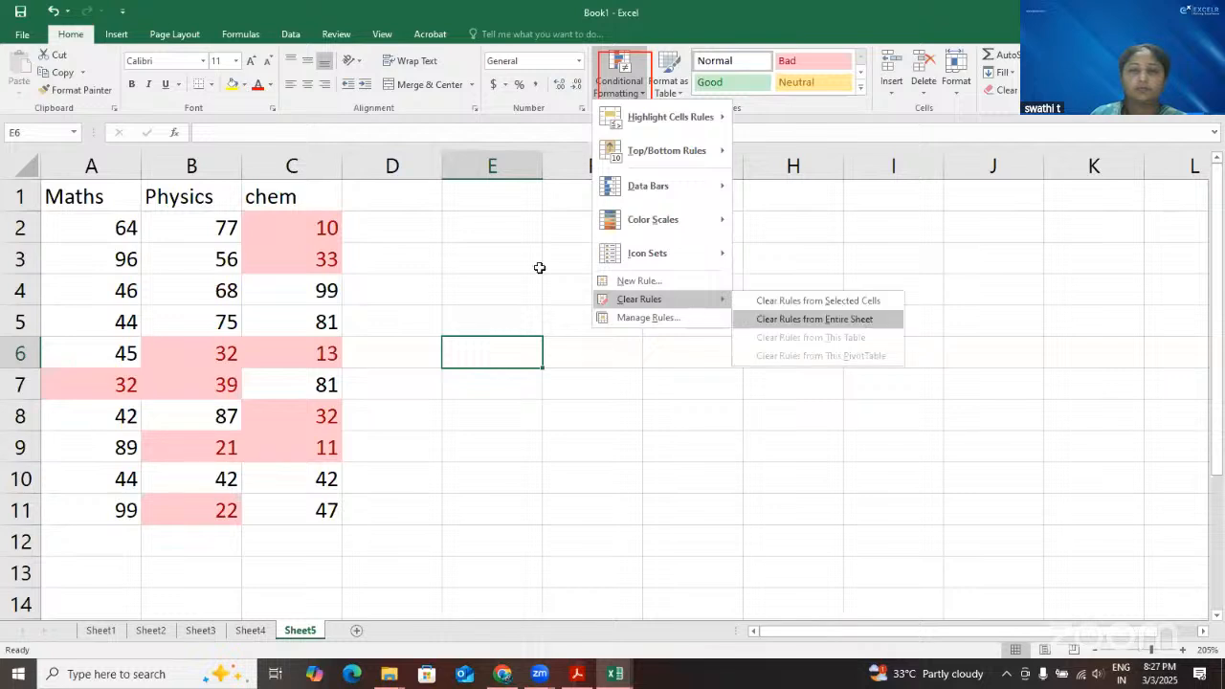
click(440, 255)
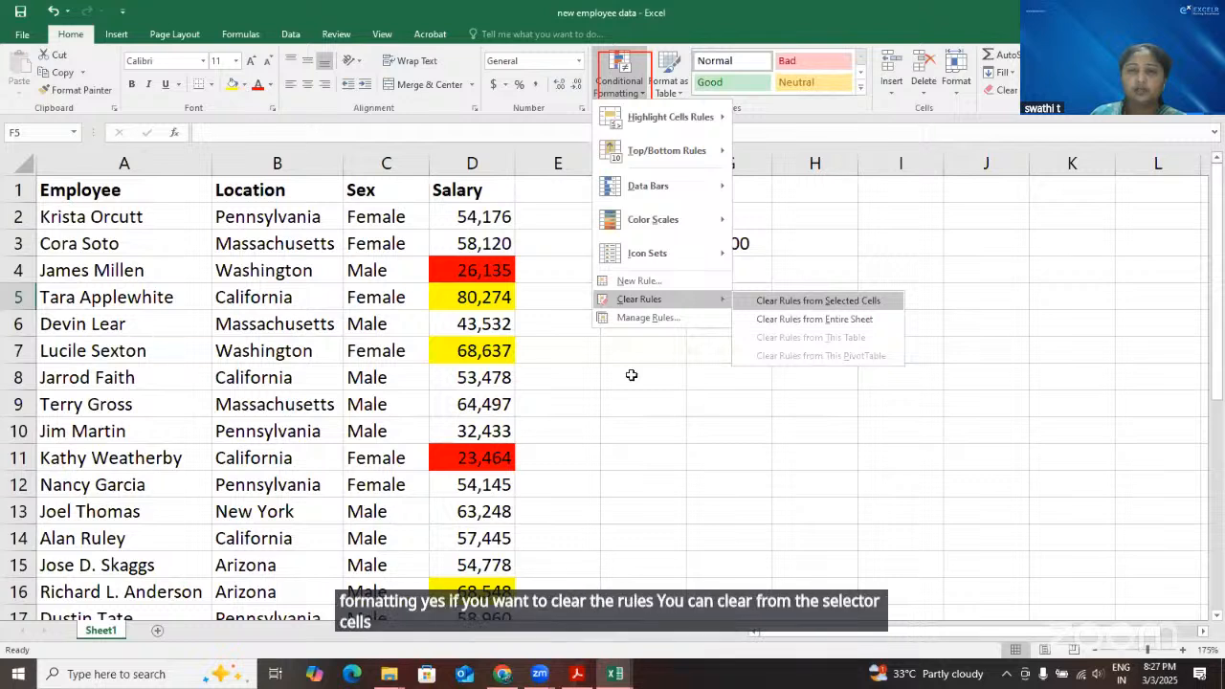
Clear the conditional formatting rules from the entire sheet in the new employee data workbook
click(792, 320)
click(643, 377)
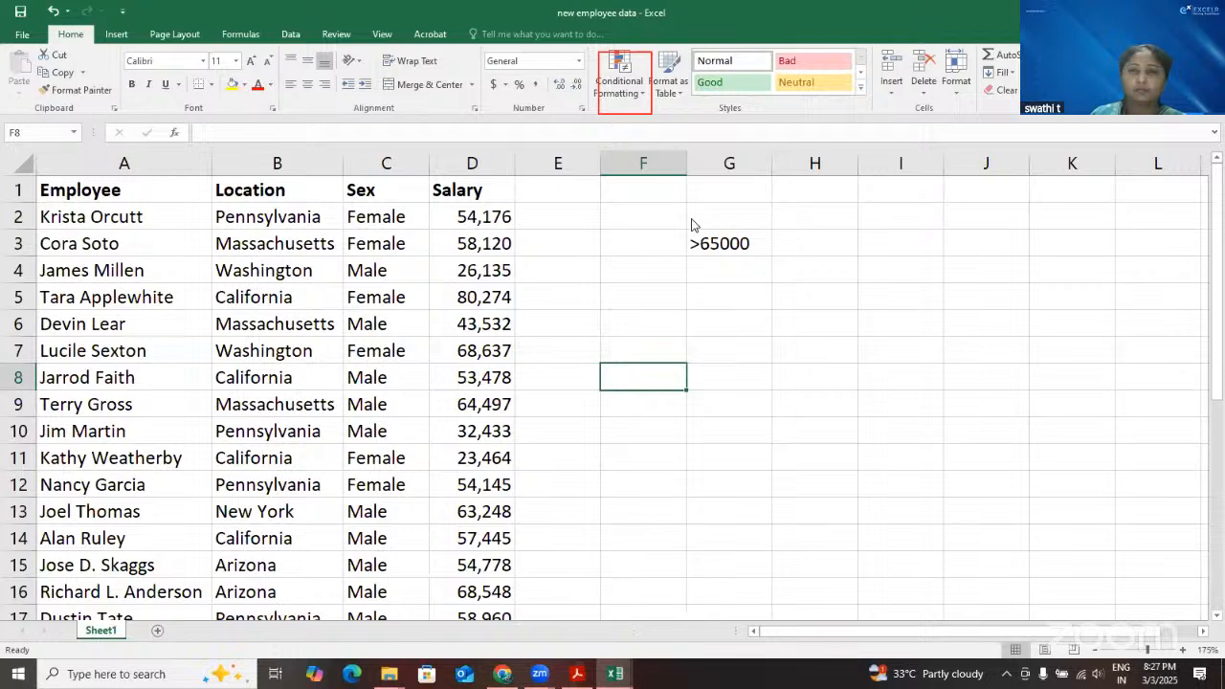
Apply pink gradient-fill data bars to the salaries in D2:D30
click(619, 82)
mouse_move(691, 225)
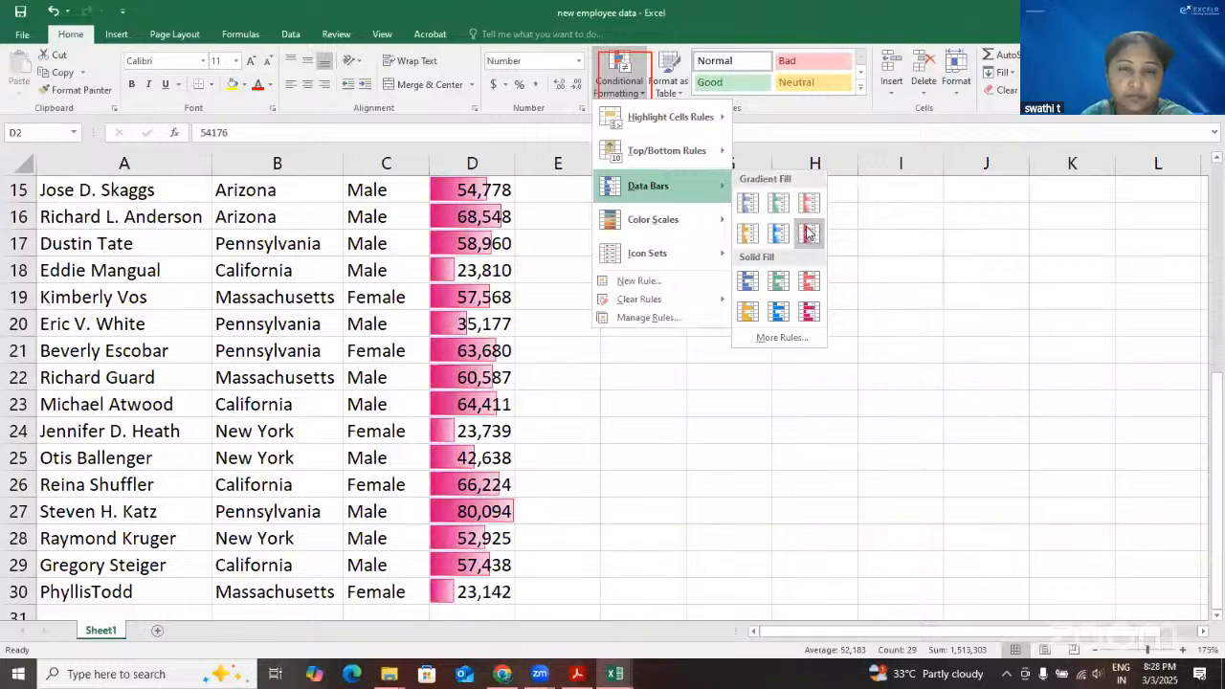
click(632, 383)
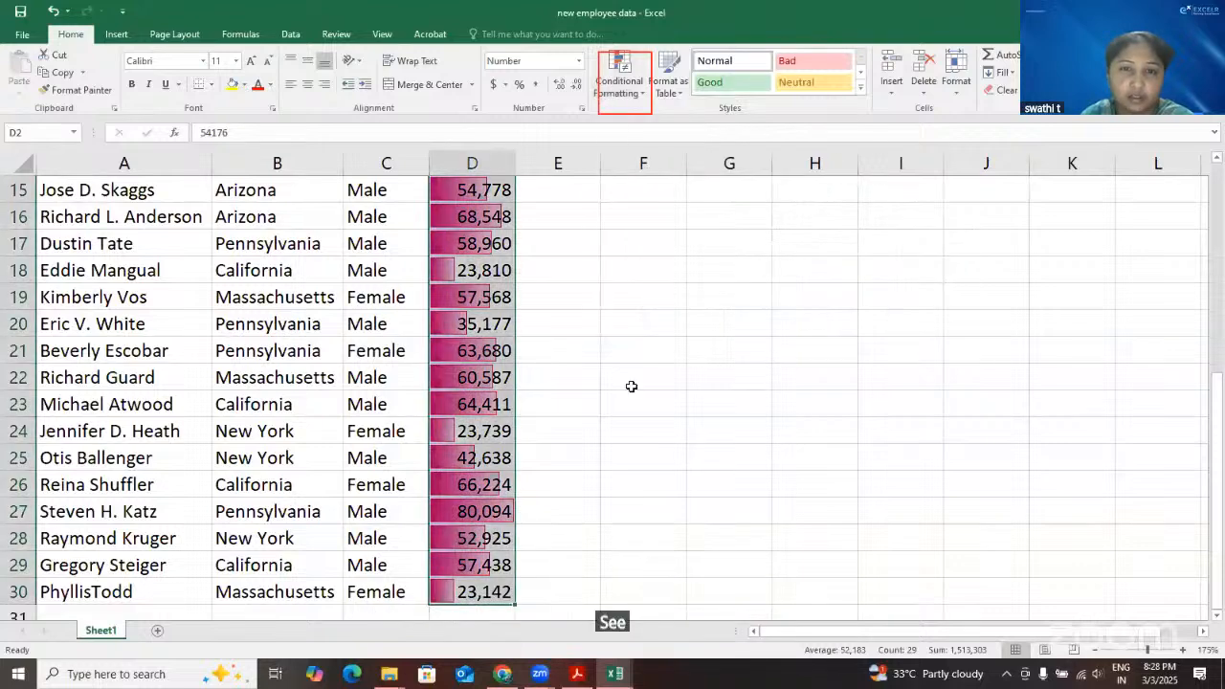
Look through the Salary column to compare the data bar lengths of the highest and lower salaries
scroll(498, 297, up, 5)
click(490, 296)
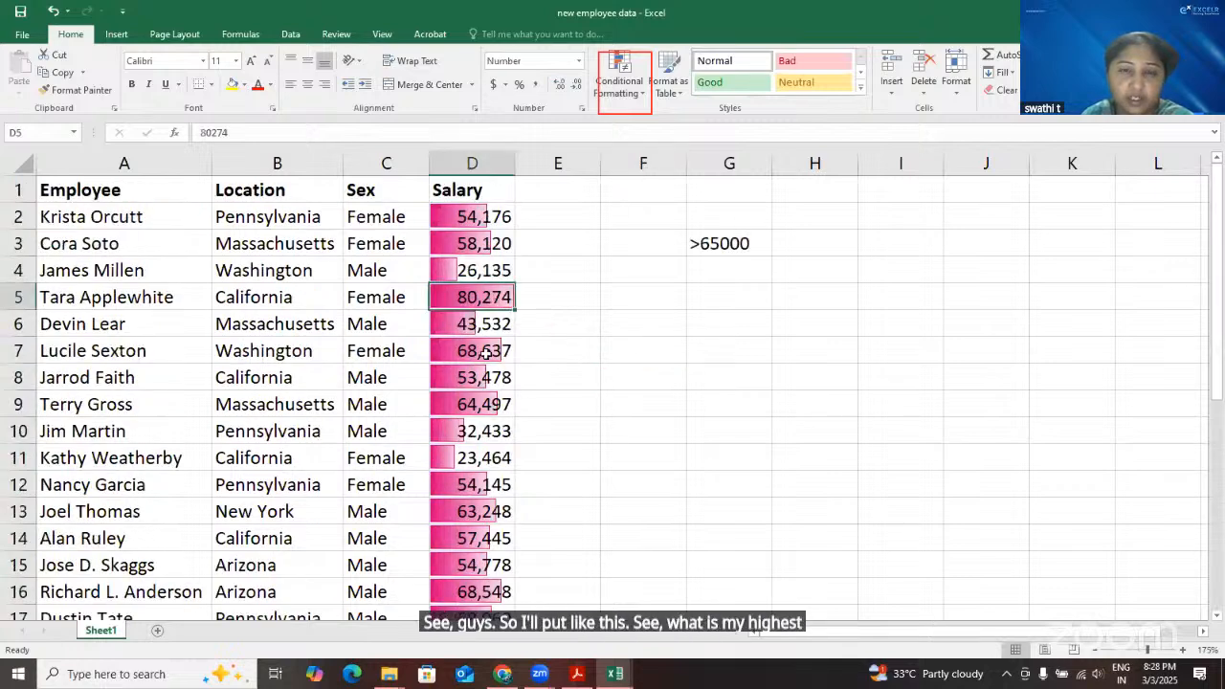
scroll(481, 378, down, 3)
scroll(481, 378, up, 3)
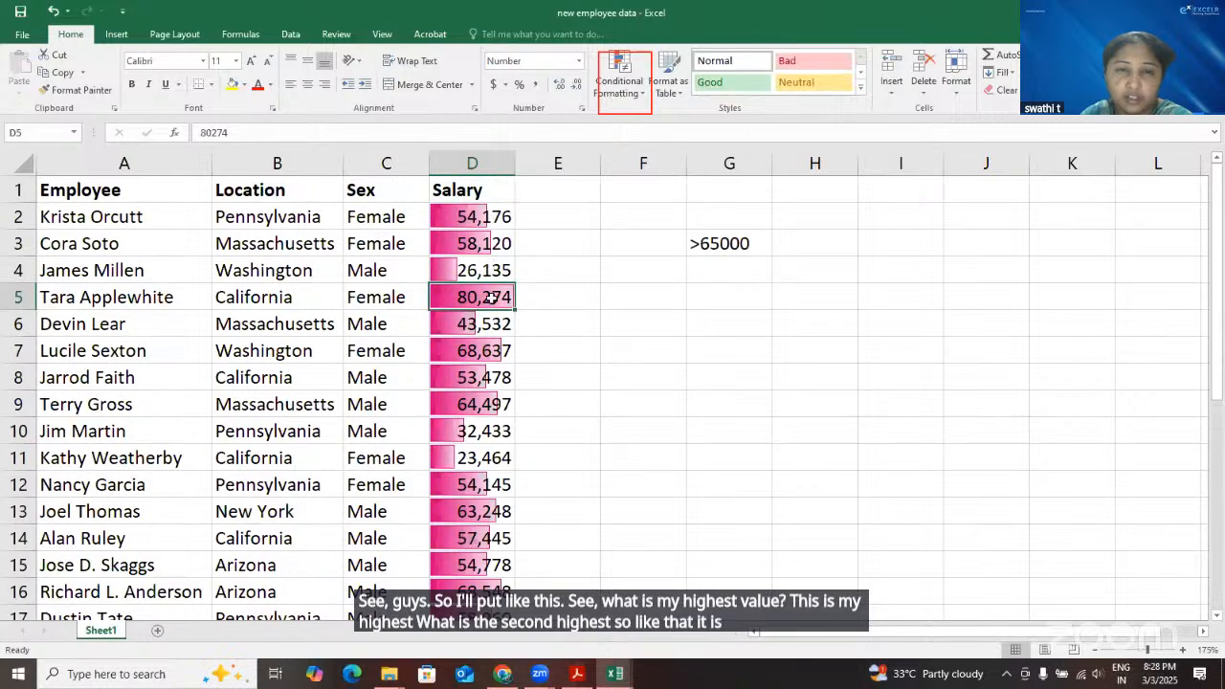
click(580, 301)
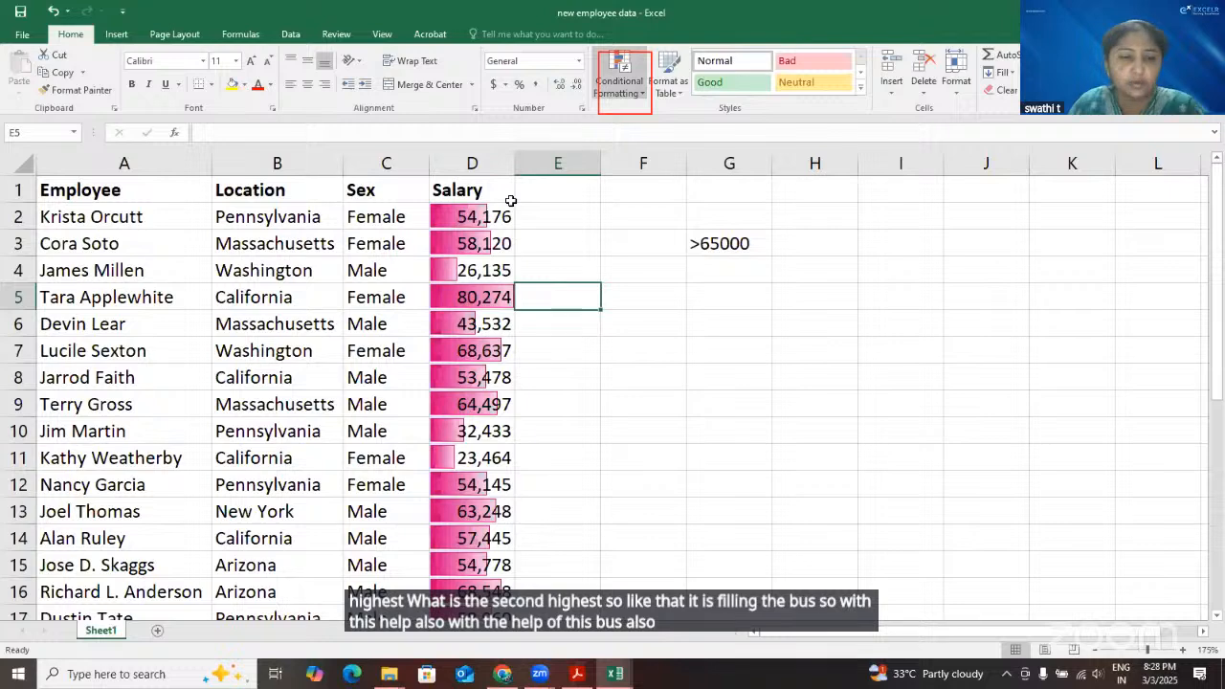
Select the salaries in D2:D30 and show the gradient and solid fill options for Data Bars
click(505, 213)
key(ctrl+shift+Down)
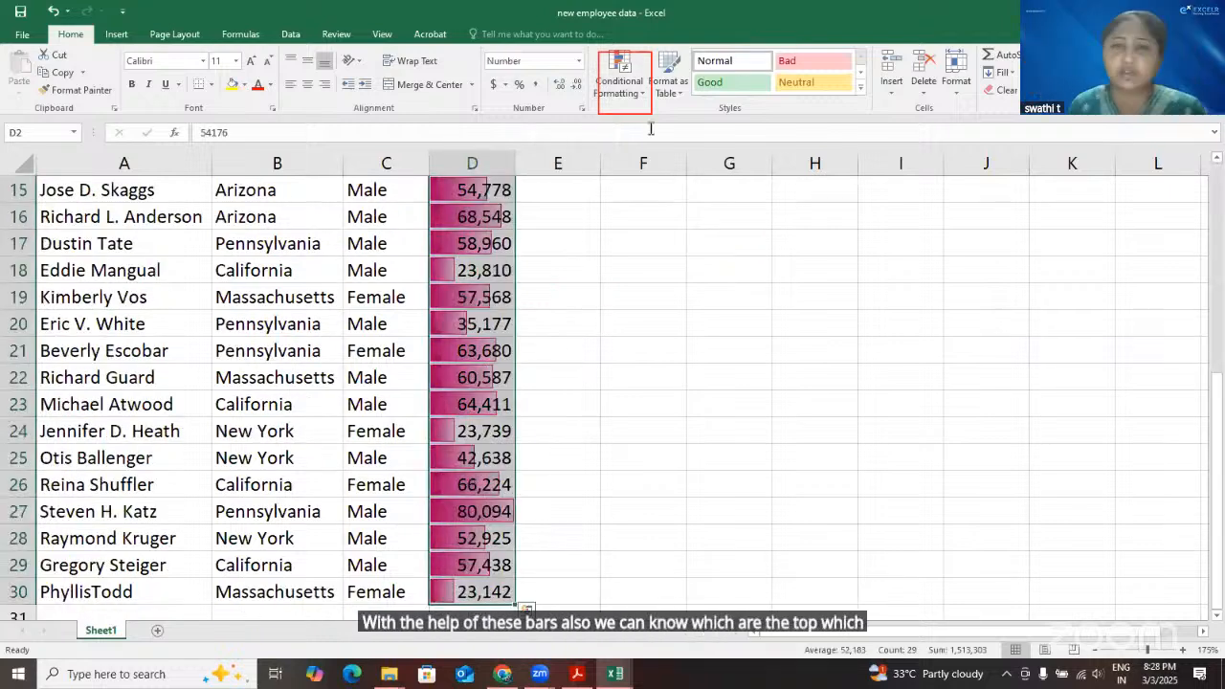
click(646, 93)
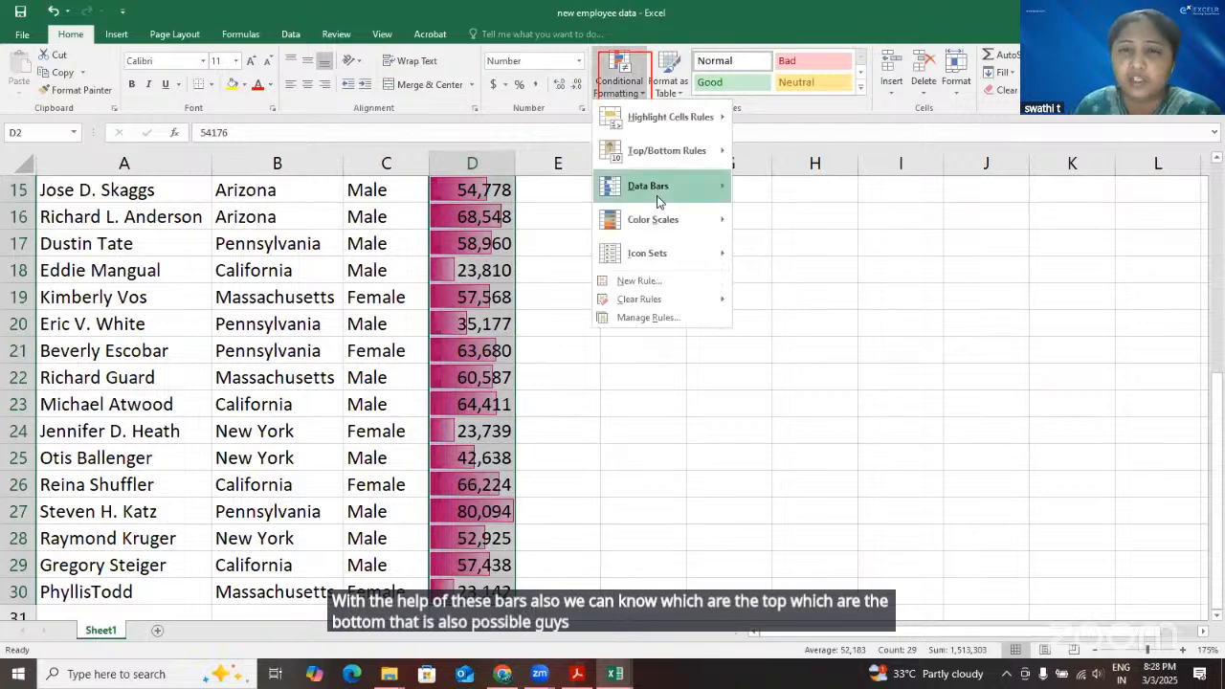
mouse_move(689, 194)
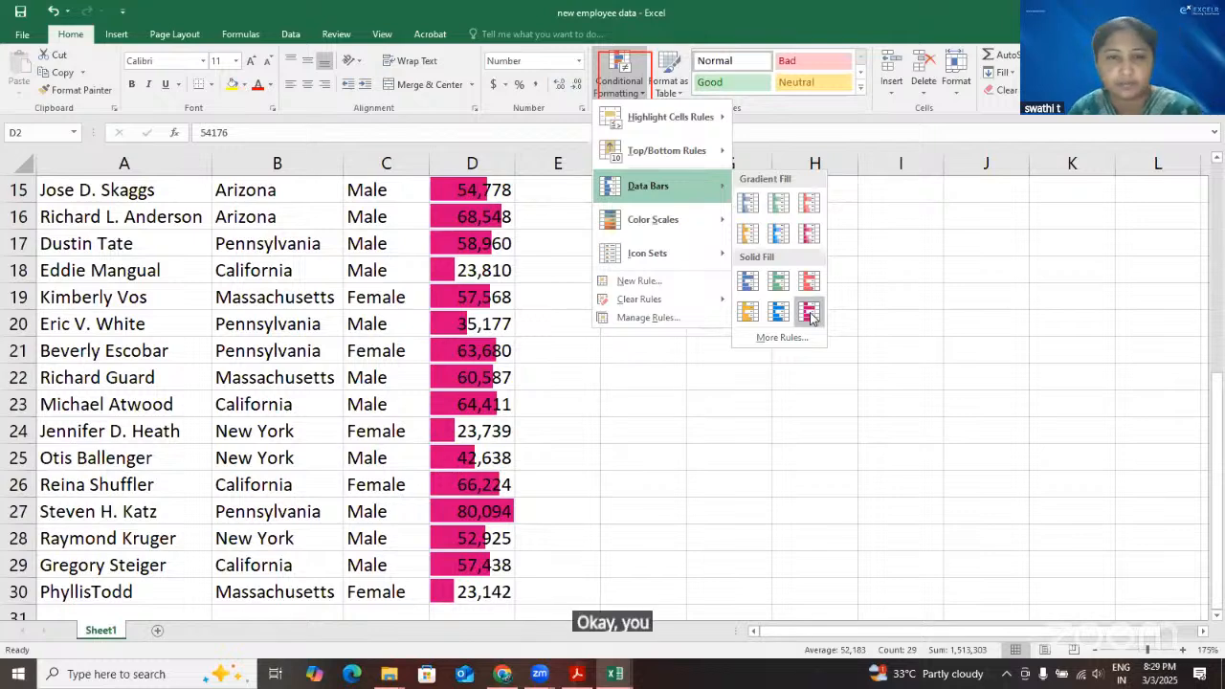
Switch to the Book1 workbook and apply red solid-fill data bars to the chem marks in C2:C11
click(616, 678)
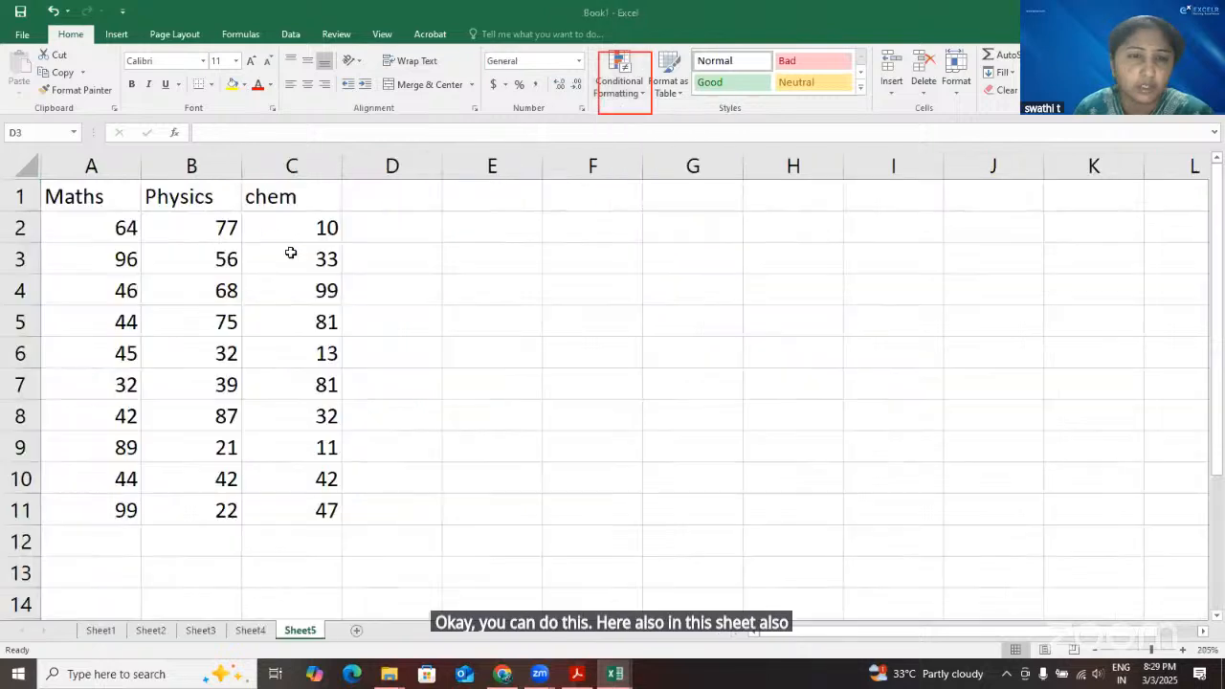
click(243, 236)
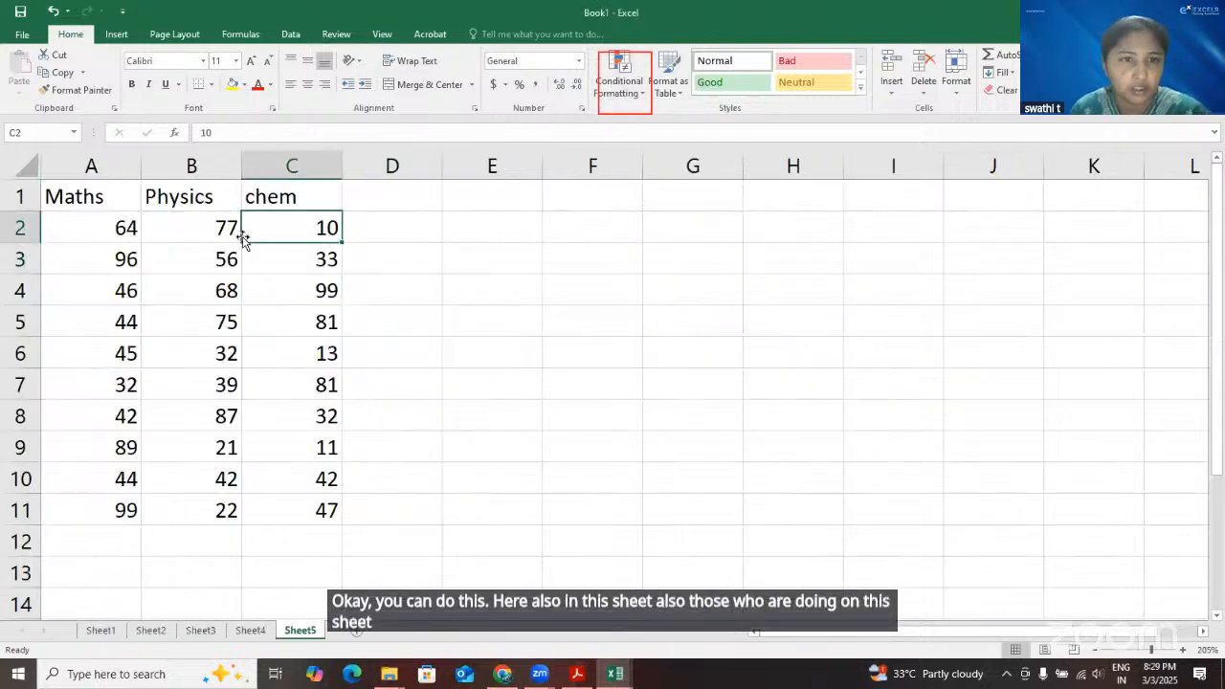
drag(305, 224, 323, 518)
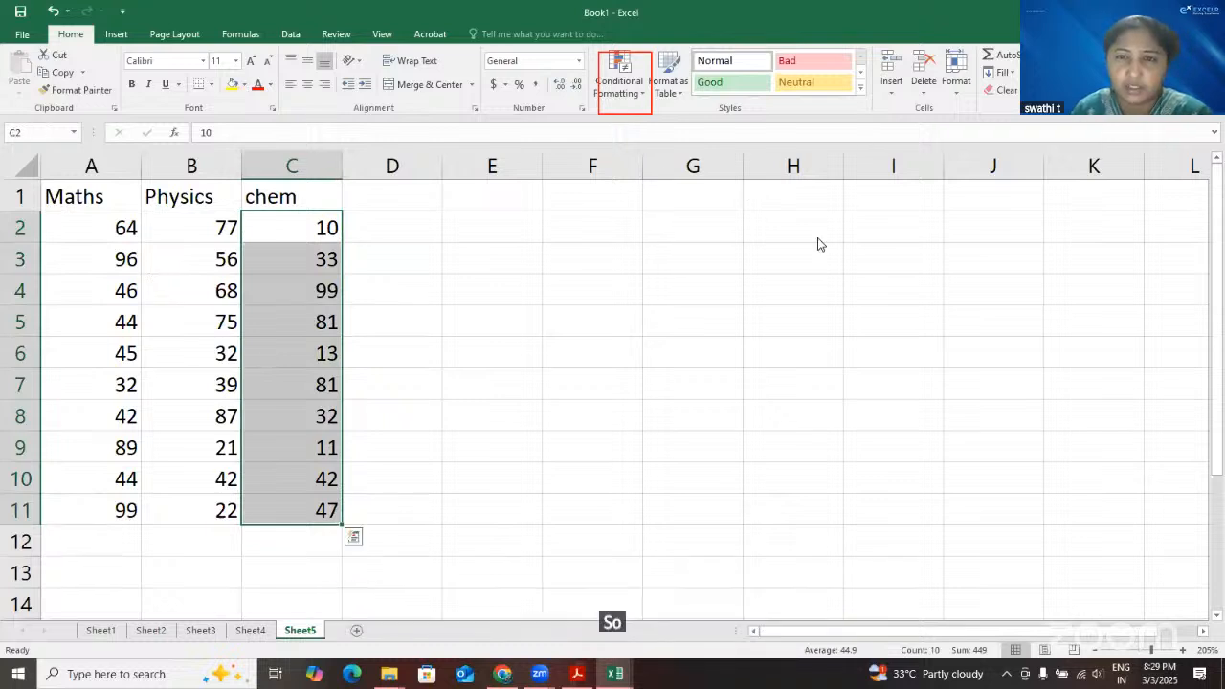
click(622, 81)
mouse_move(648, 186)
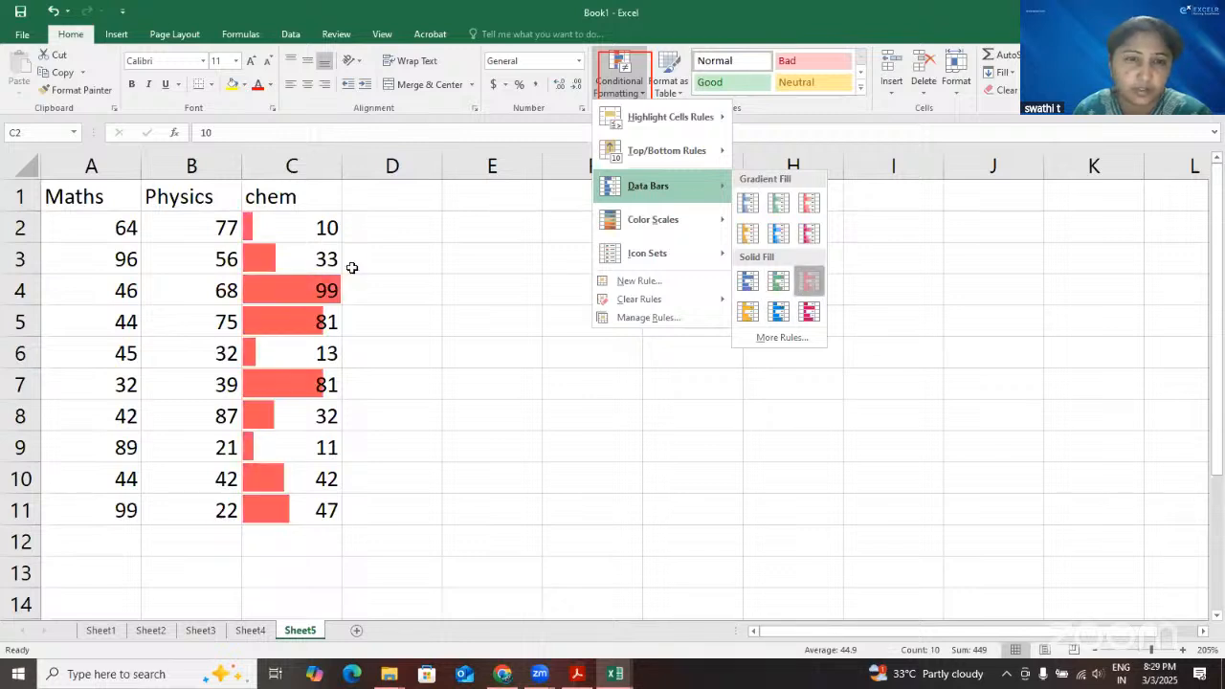
click(431, 343)
Compare the chem marks with their data bars, going from the highest mark down to the middle ones
click(305, 283)
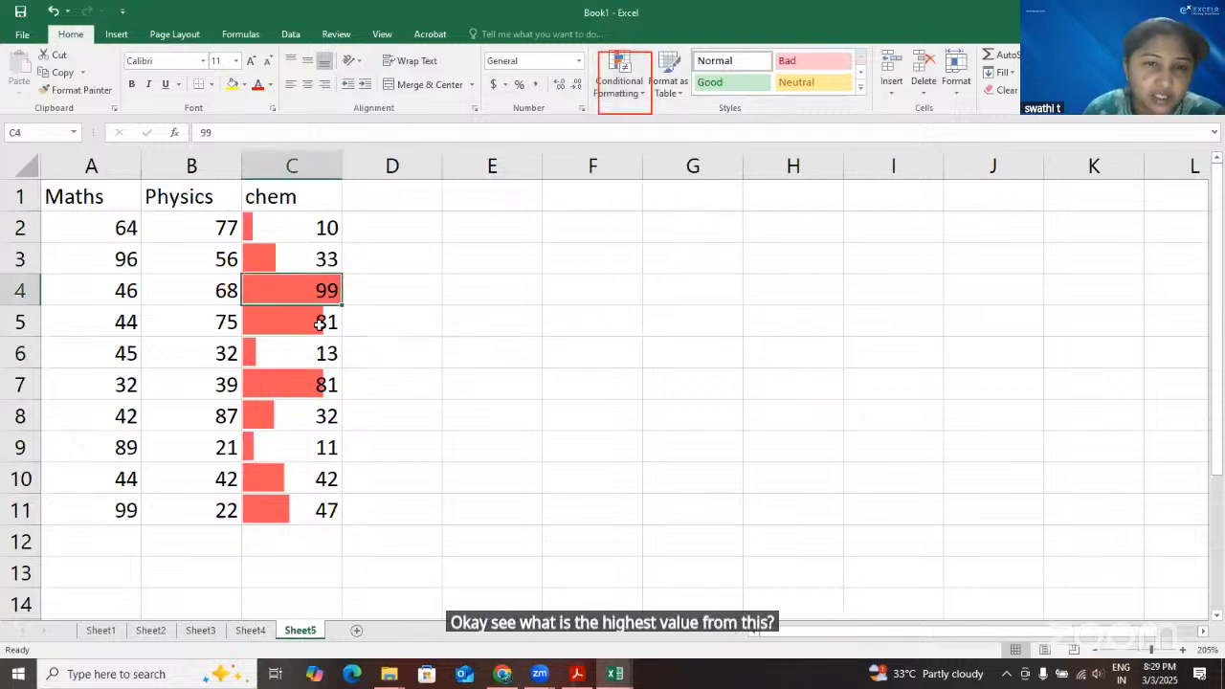
click(319, 325)
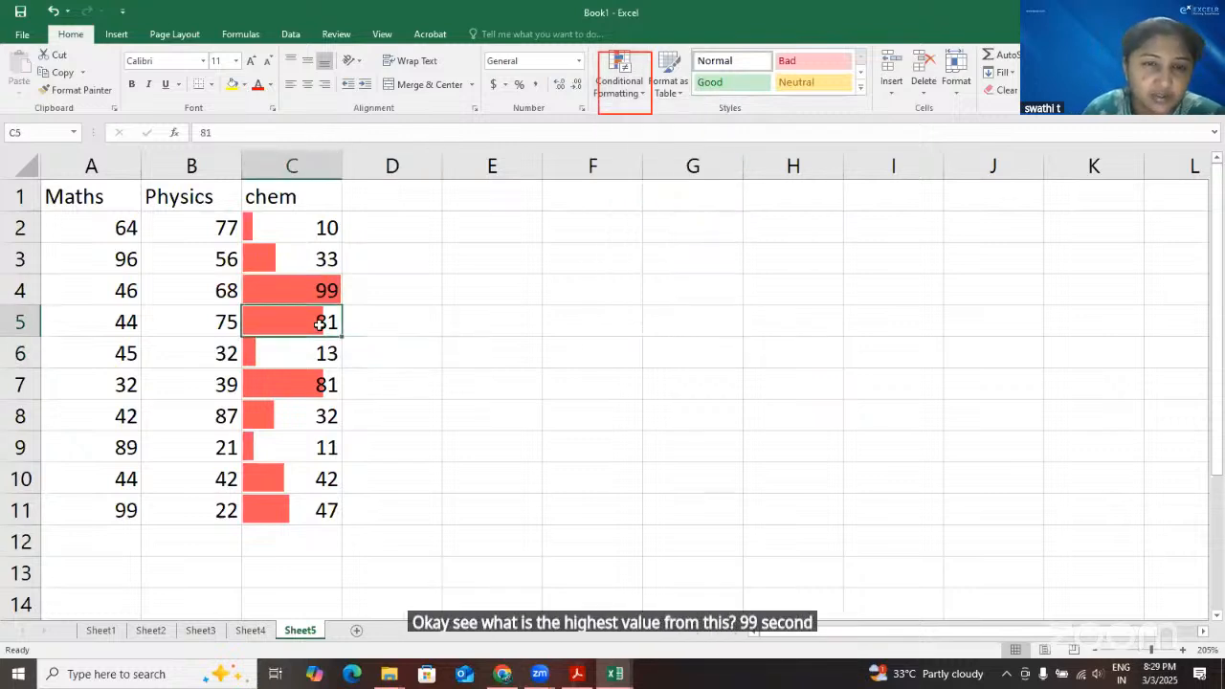
click(316, 386)
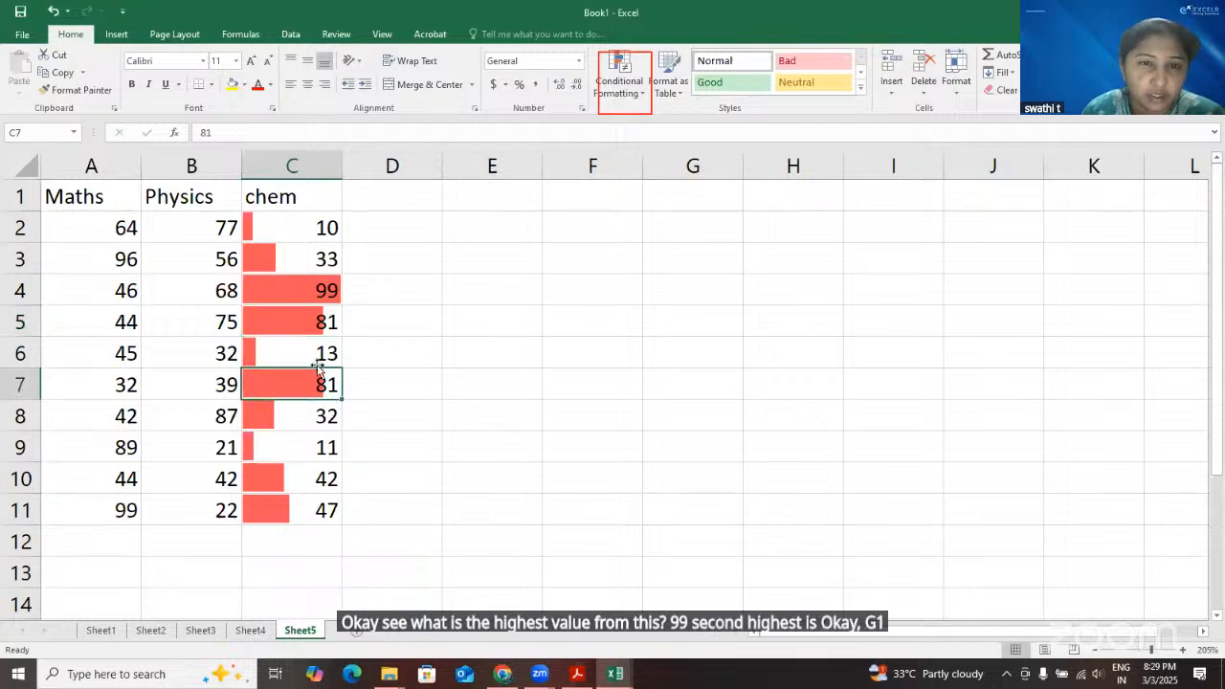
click(296, 508)
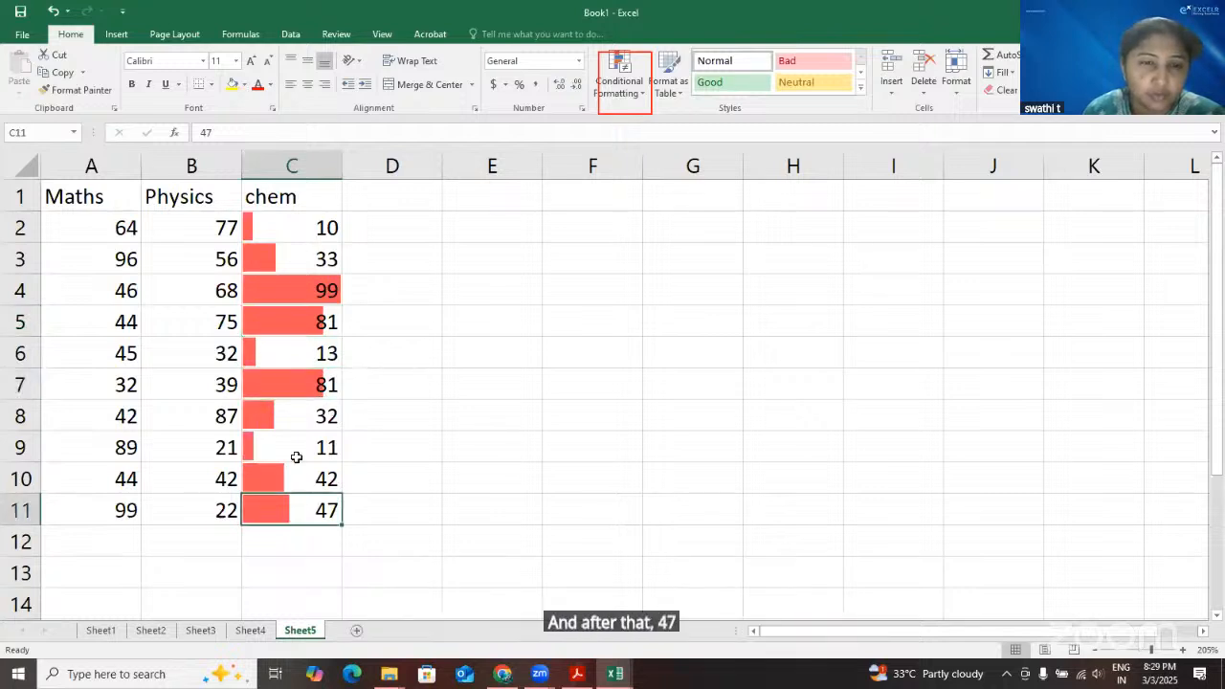
click(298, 468)
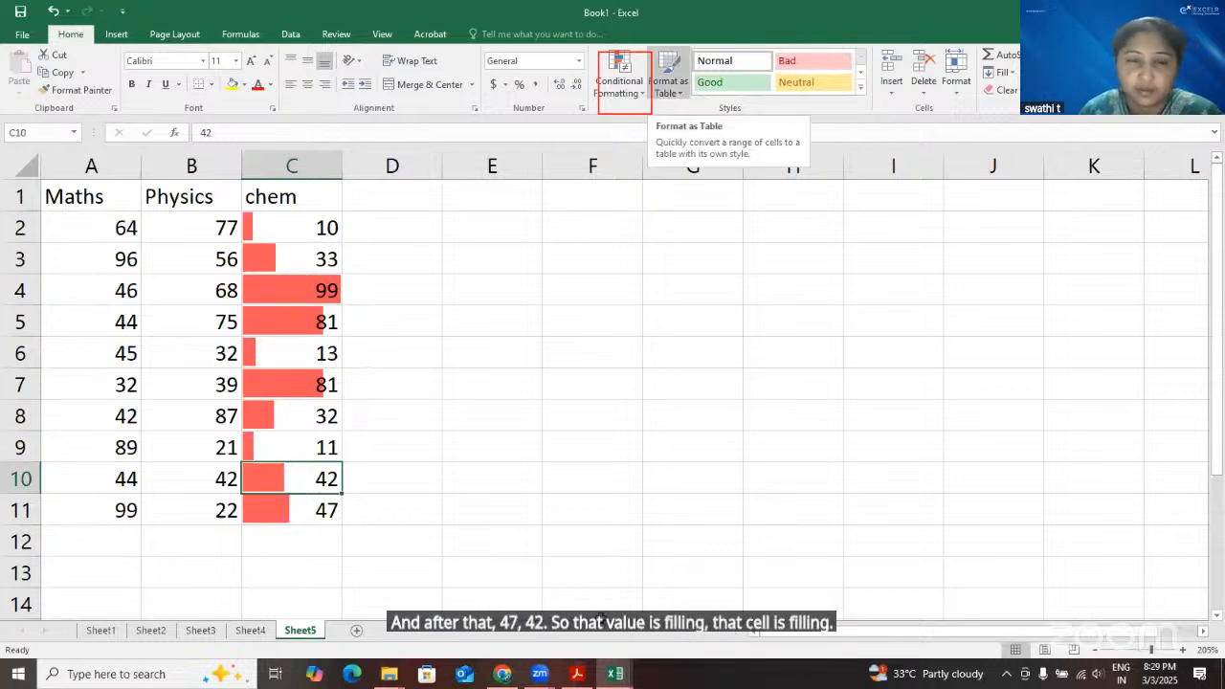
Switch to the new employee data workbook and preview color scales on the selected salaries, including Red - White - Green
click(617, 675)
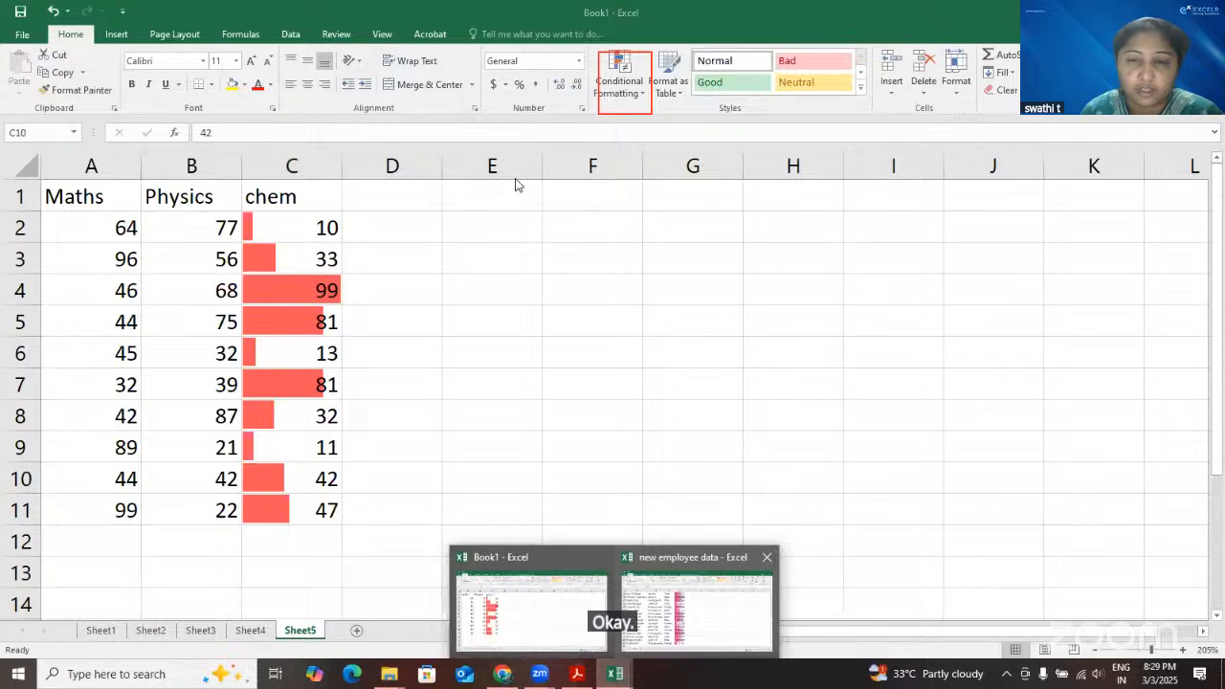
click(624, 88)
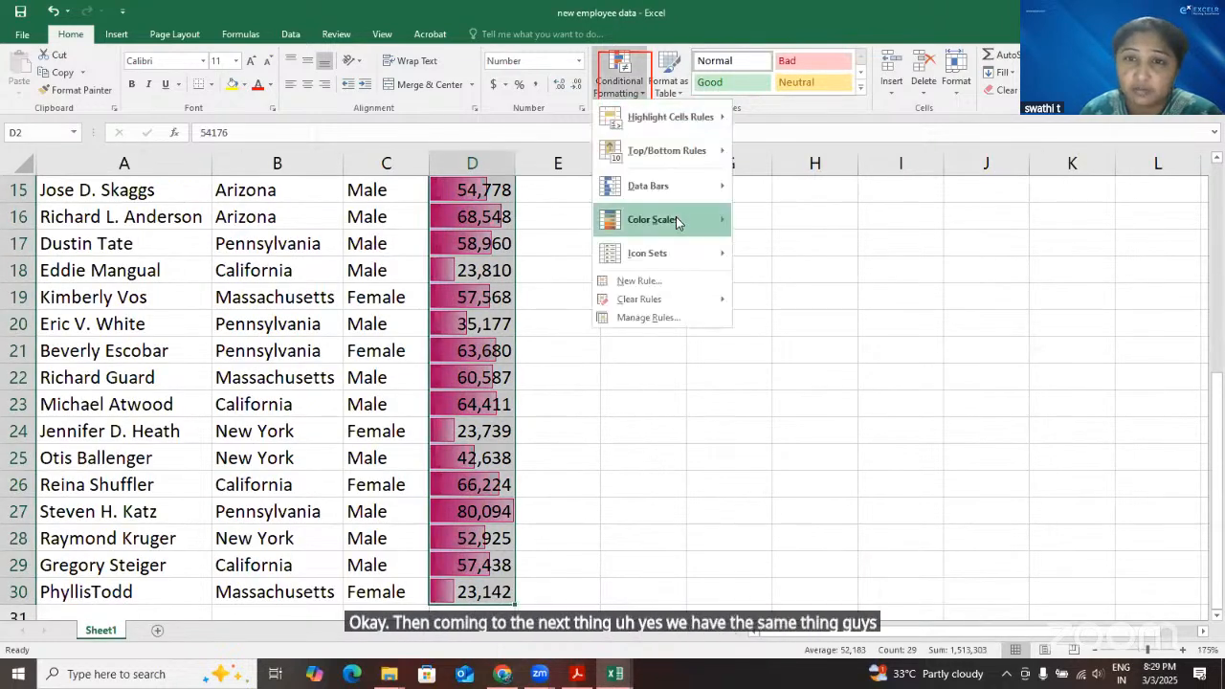
mouse_move(677, 220)
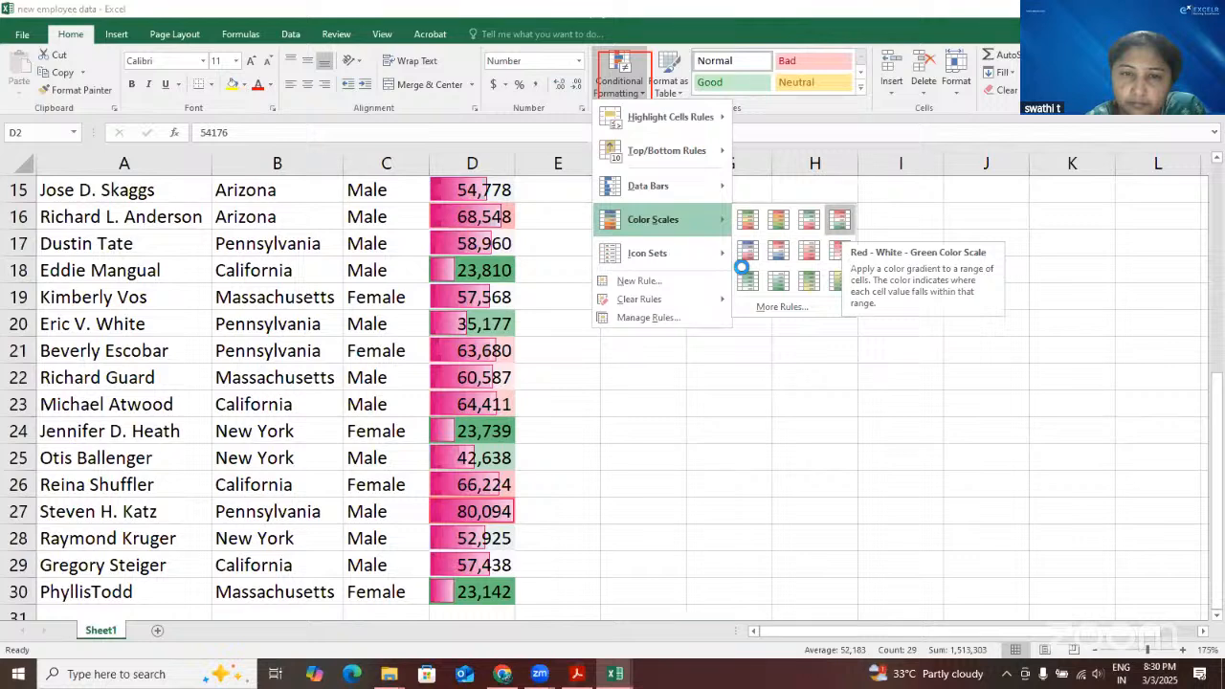
click(743, 270)
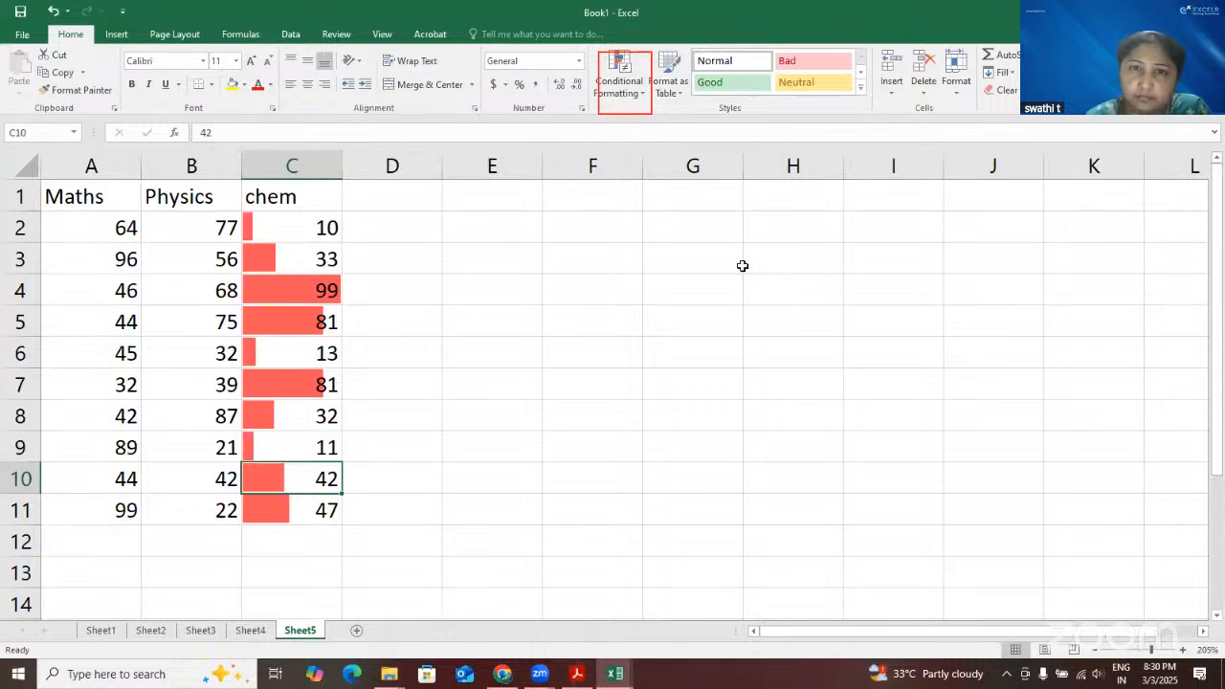
Return to the new employee data workbook and apply the yellow-green color scale to the salaries in D2:D30, with the lowest in green
click(629, 679)
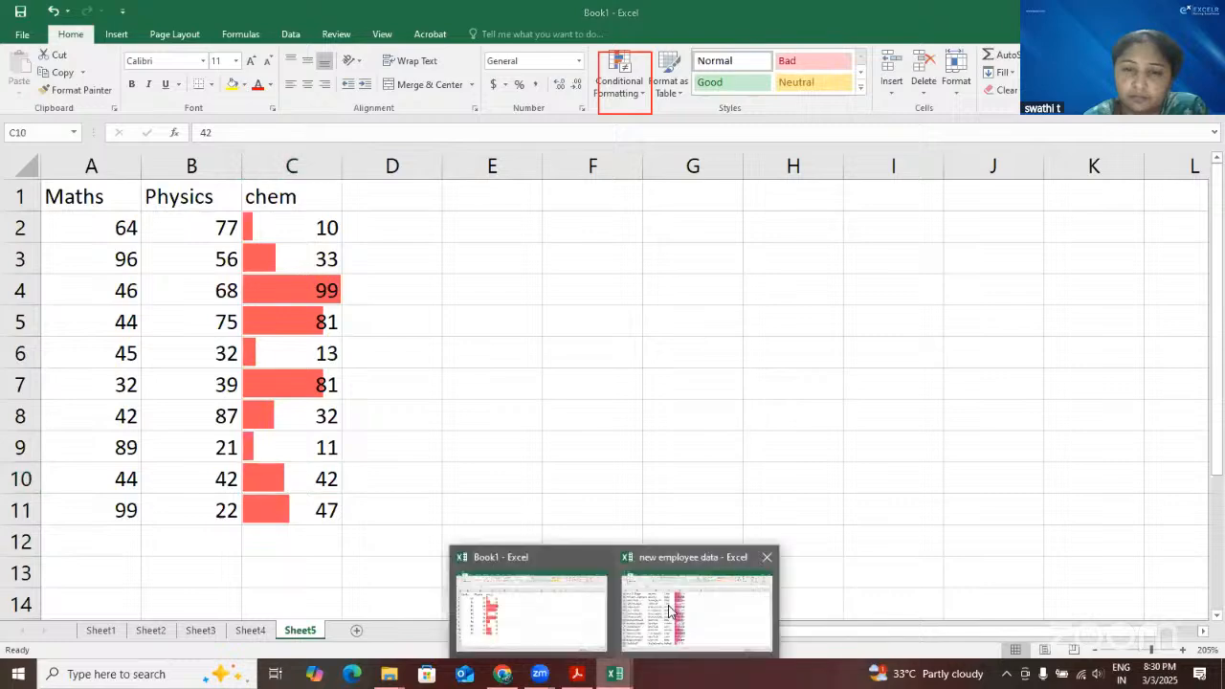
click(643, 99)
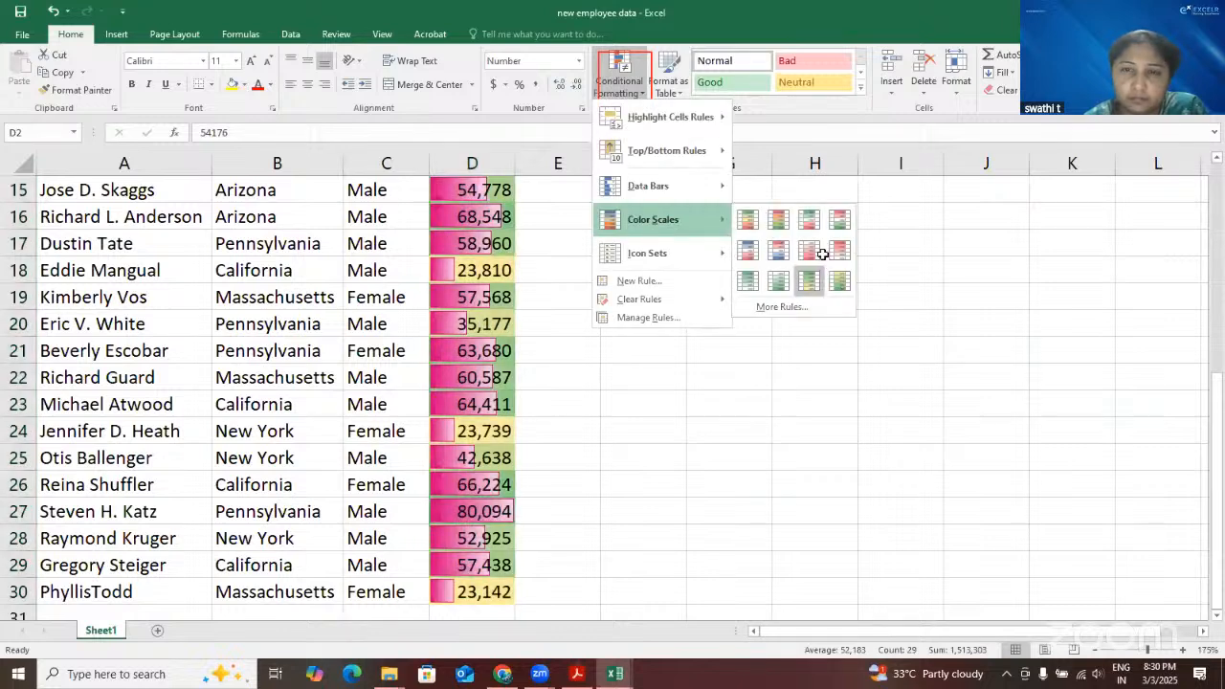
click(840, 280)
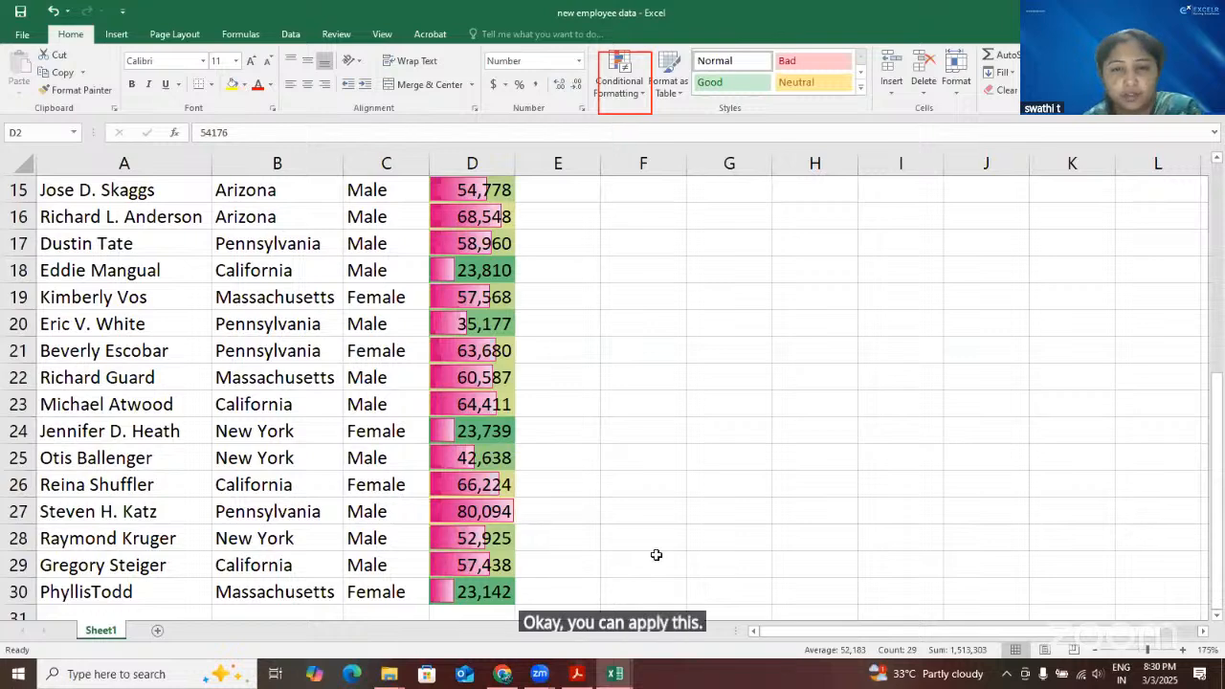
click(659, 500)
scroll(659, 500, down, 1)
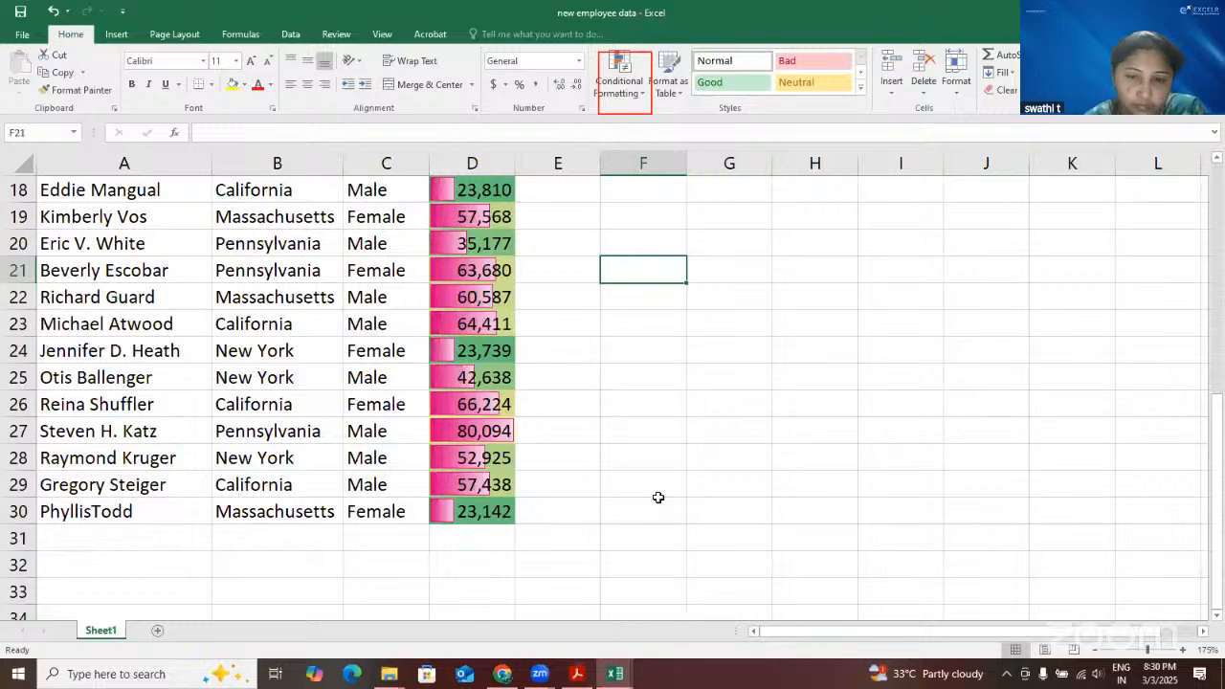
Switch to the Book1 workbook and apply a red-yellow-green color scale to the Physics marks in B2:B11, with the highest in red
click(615, 674)
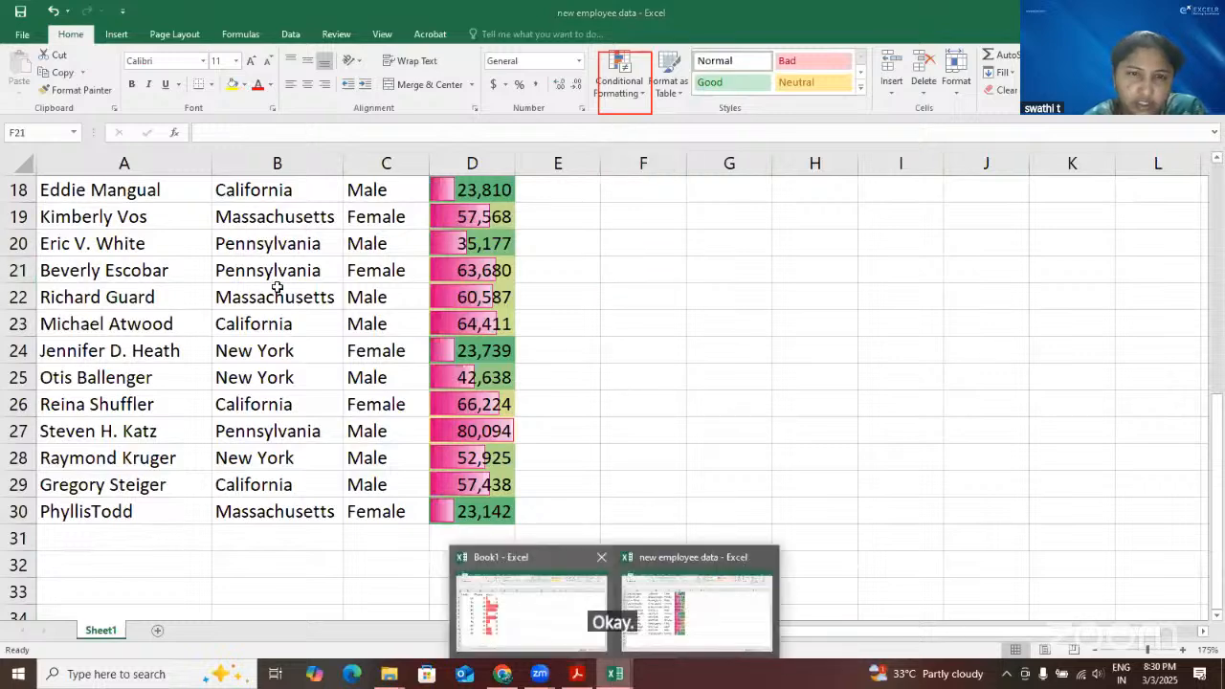
click(532, 613)
drag(189, 226, 195, 509)
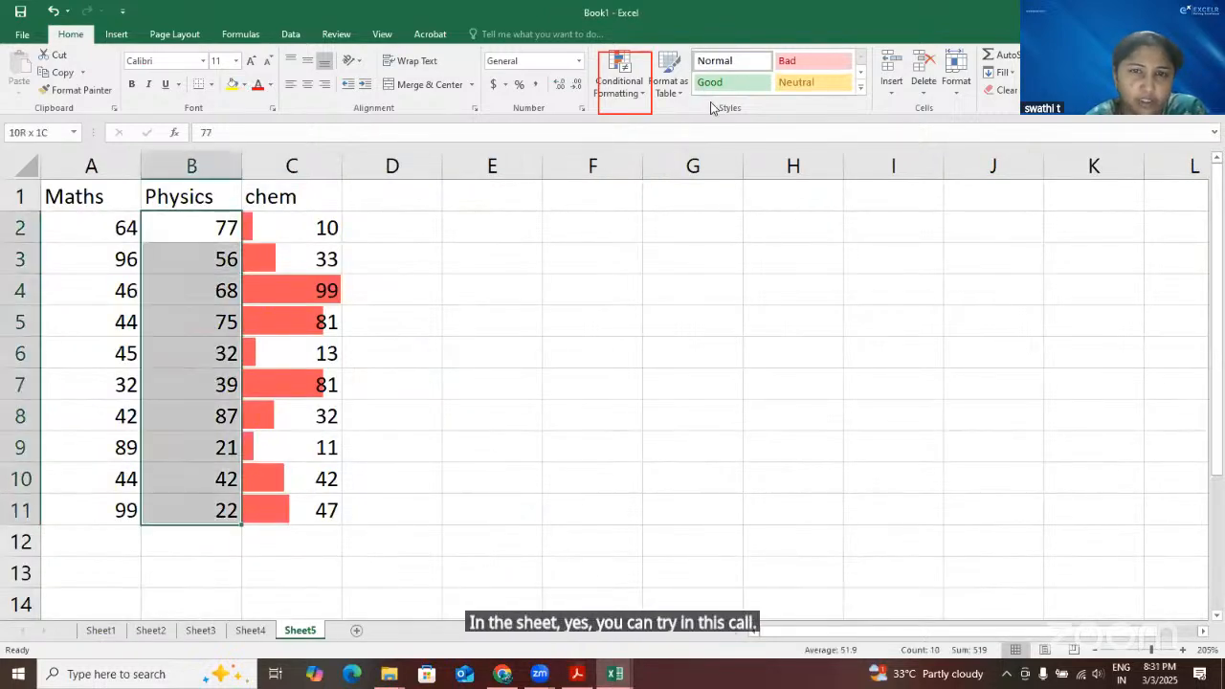
click(640, 94)
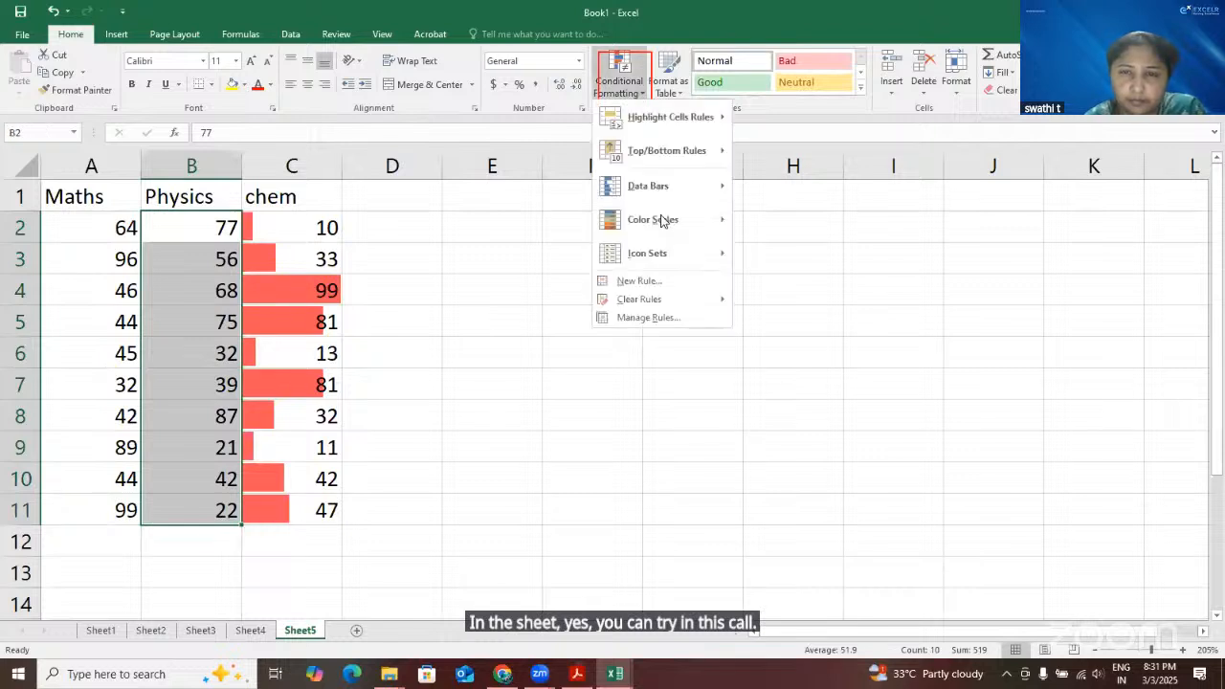
mouse_move(663, 221)
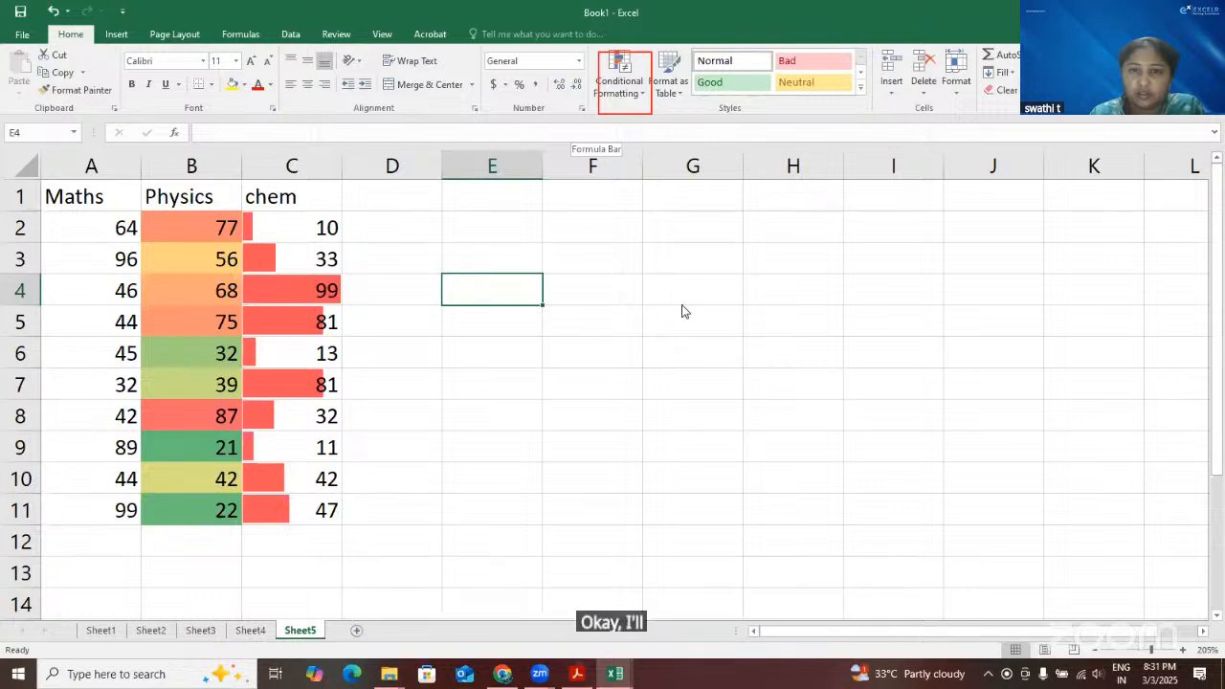
Clear the conditional formatting rules from the entire sheet and apply the colored three-arrow icon set to the chem marks in C2:C11
click(774, 317)
click(392, 478)
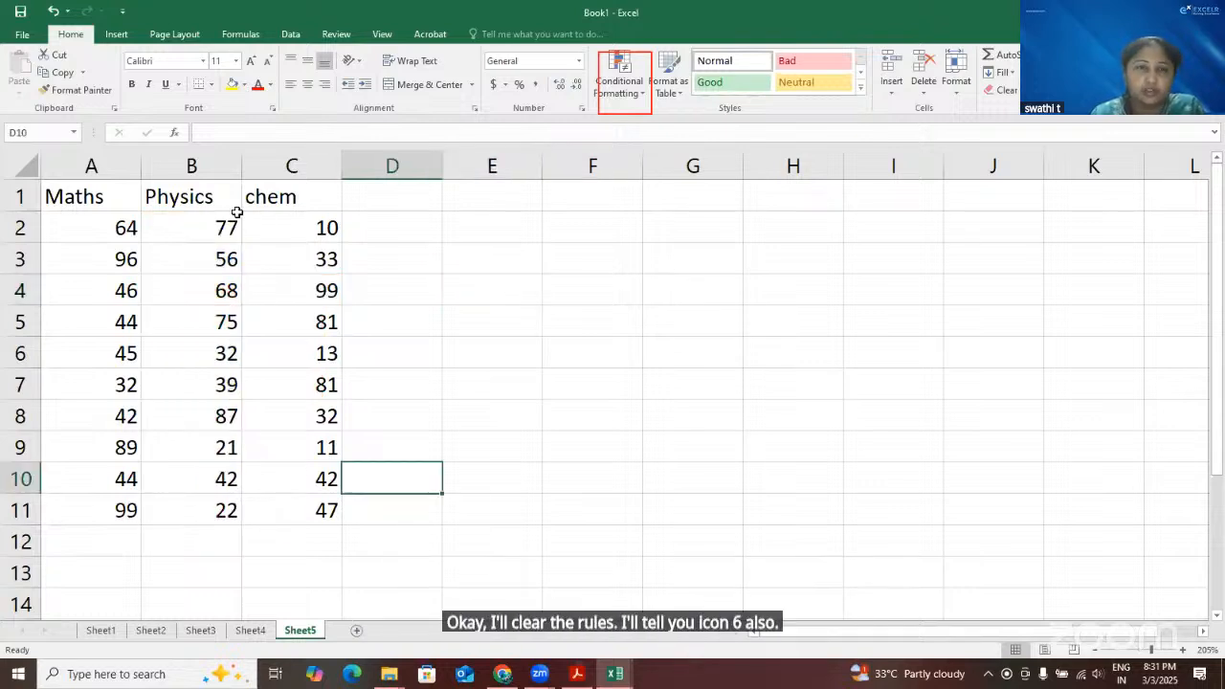
drag(292, 228, 302, 512)
click(641, 96)
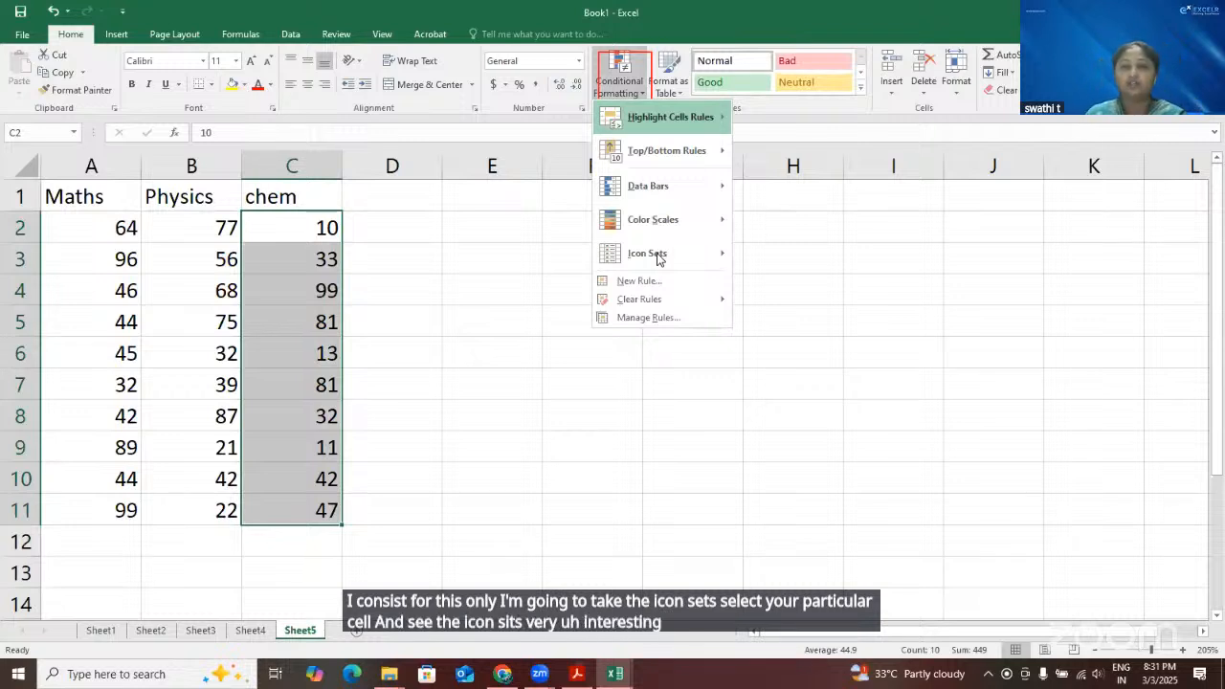
click(658, 257)
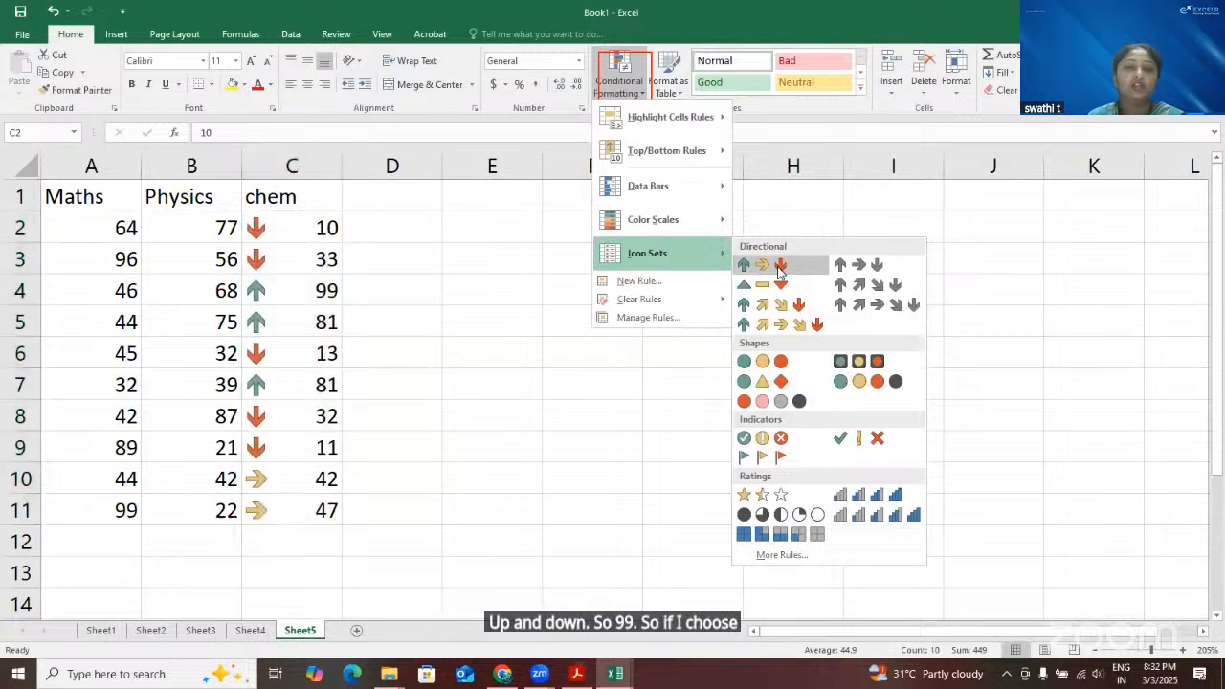
Compare the chem marks with their arrow icons, going from the high marks to the middle ones
click(296, 321)
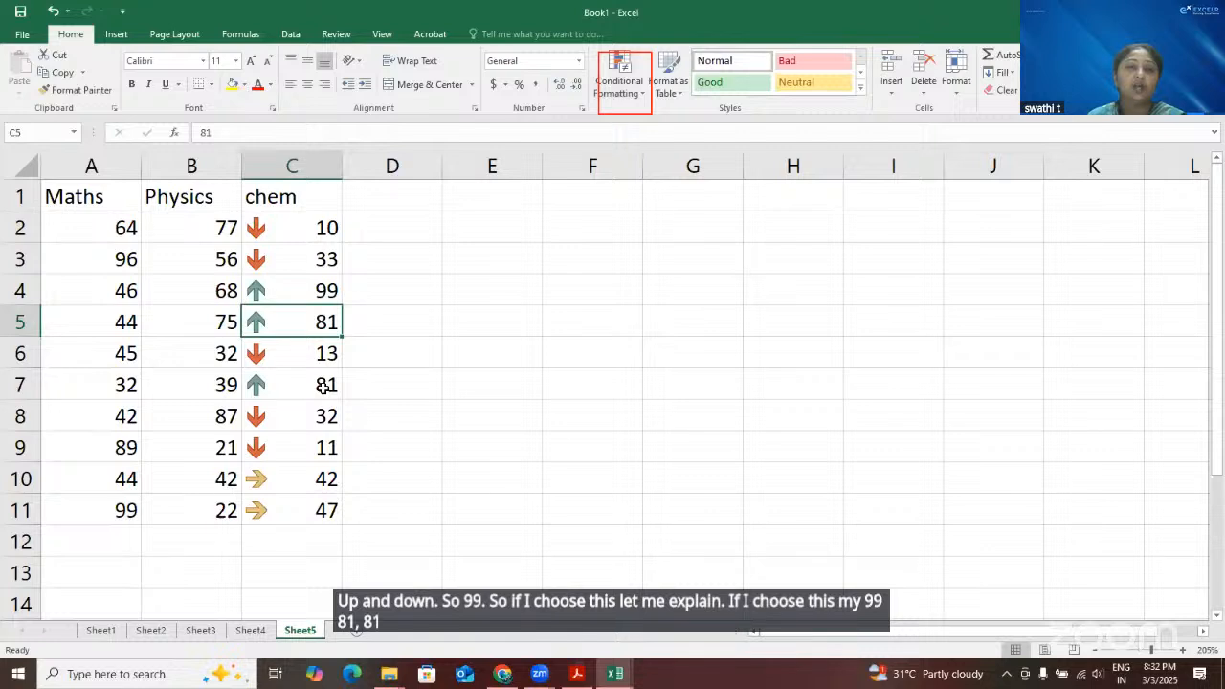
click(322, 385)
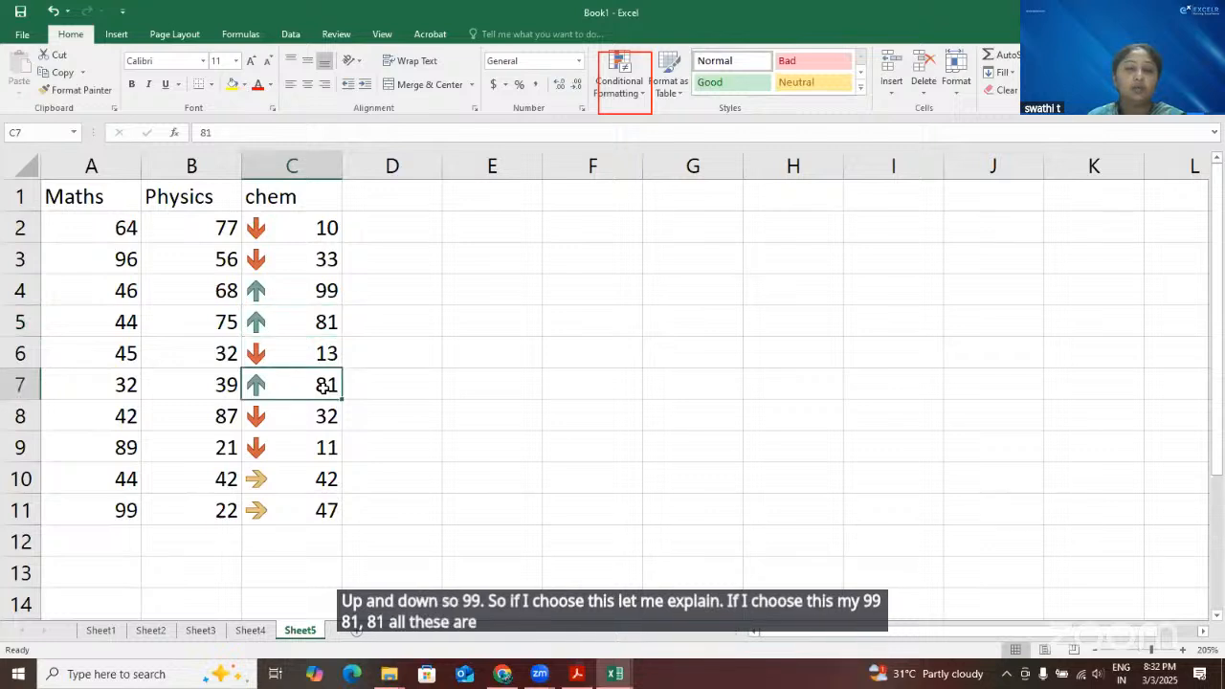
click(307, 482)
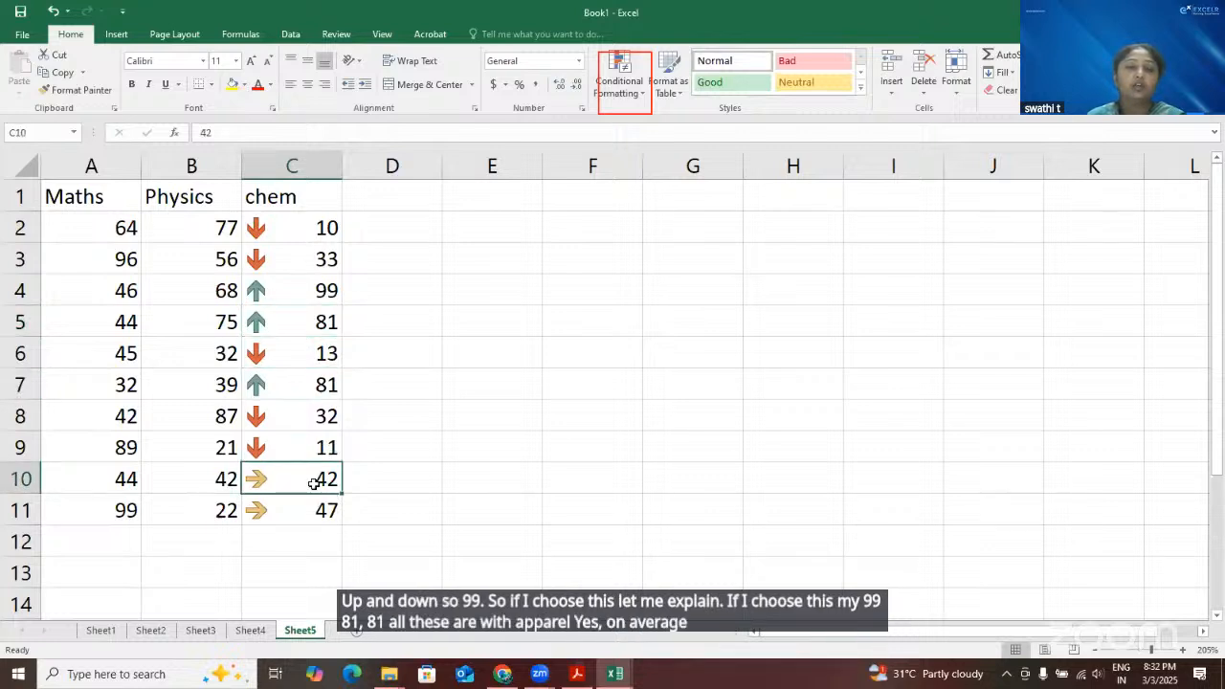
key(Down)
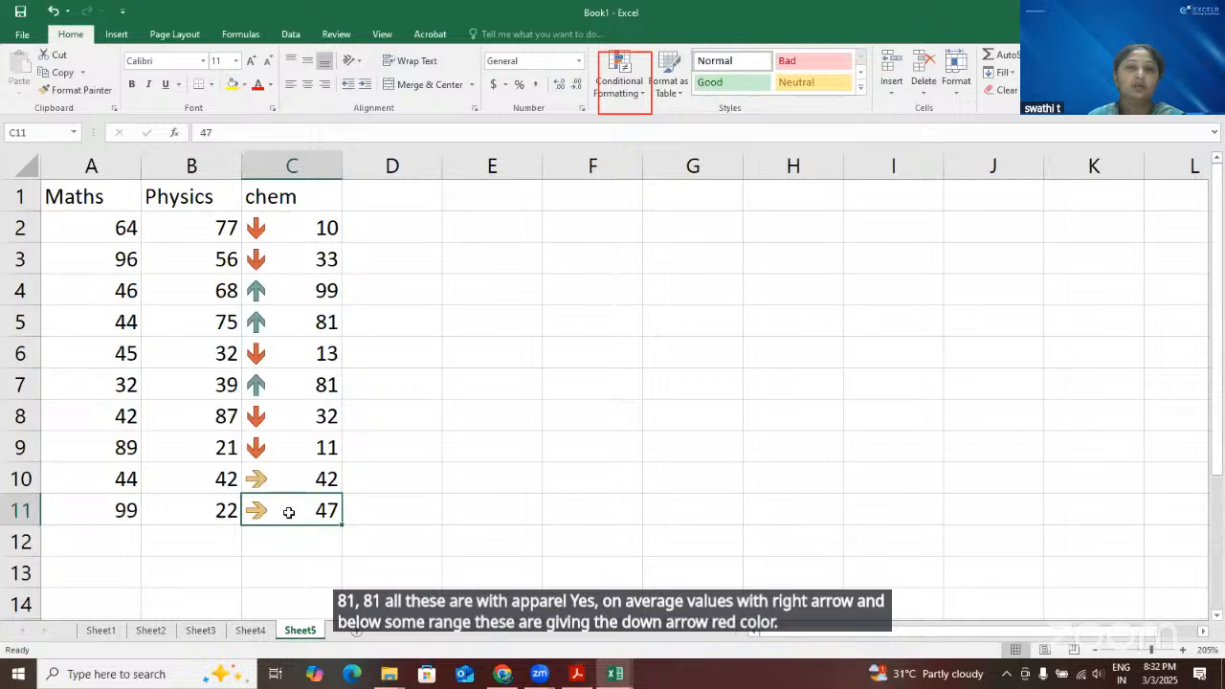
Change the chem marks in C2:C11 to the three-star ratings icon set and open the additional icon set rules
drag(296, 228, 301, 510)
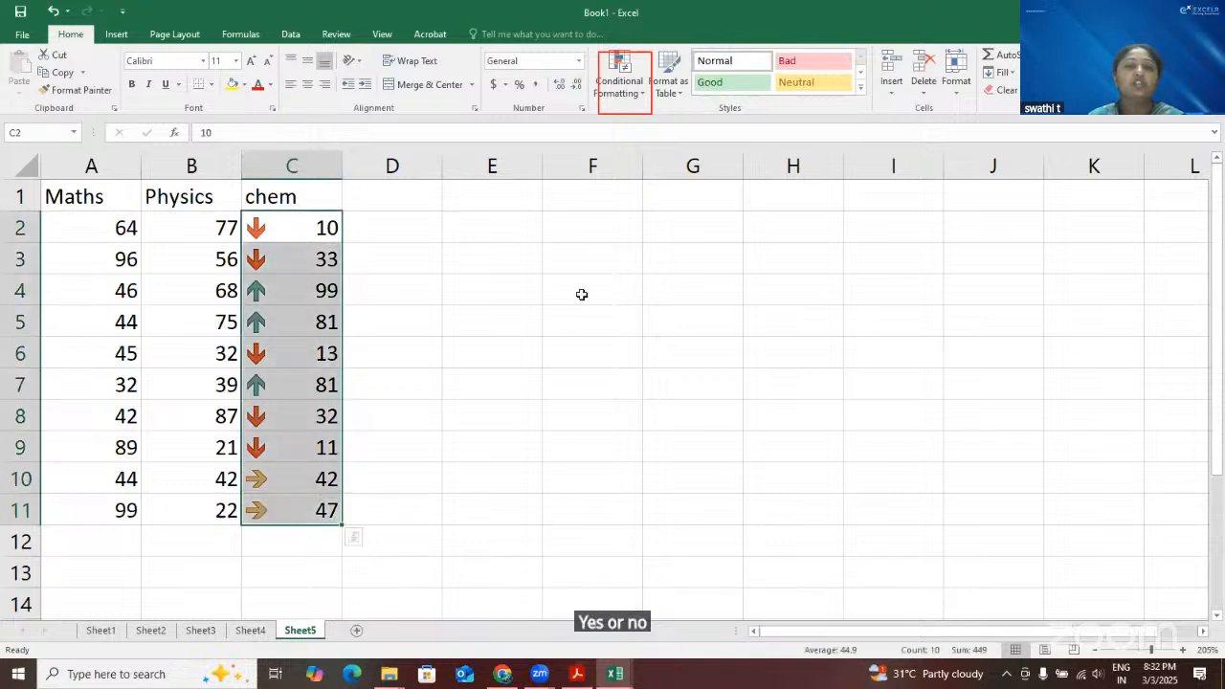
click(641, 101)
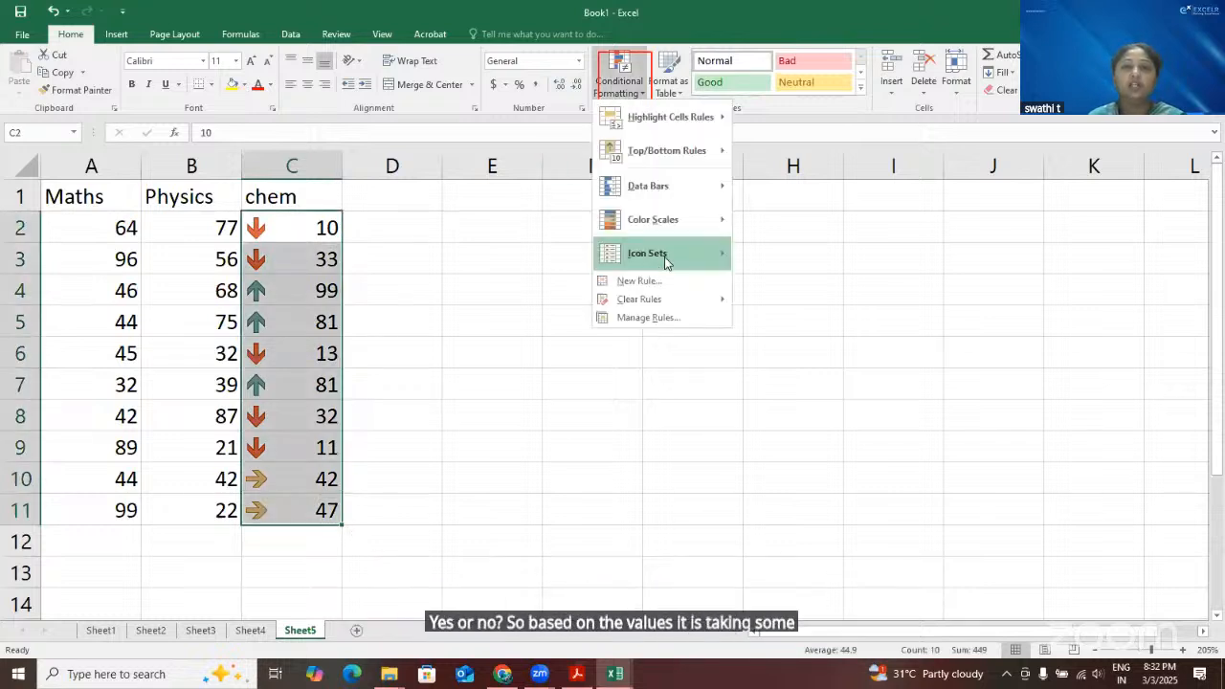
mouse_move(674, 254)
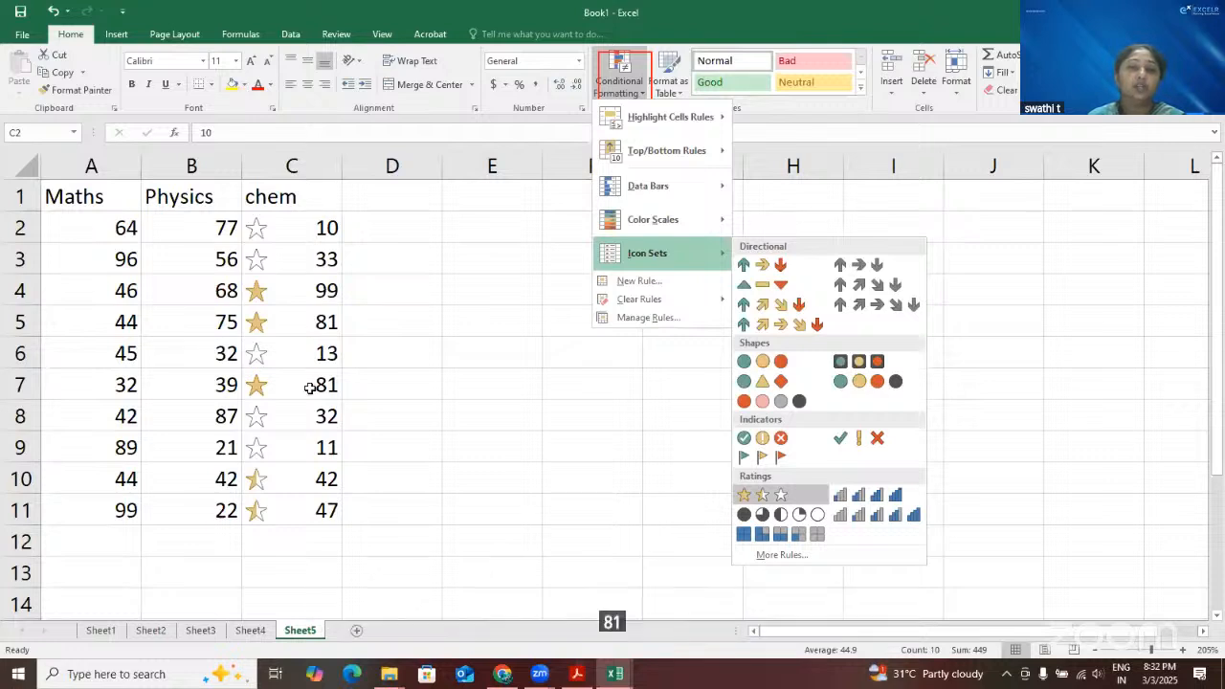
click(323, 509)
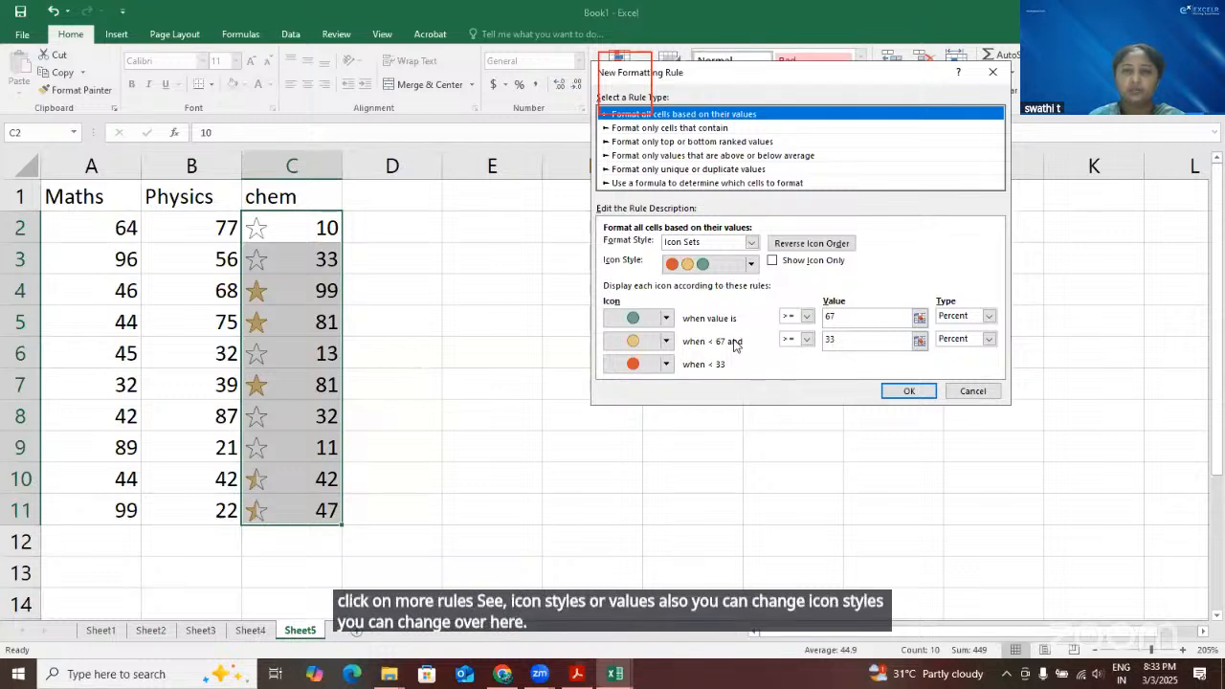
Try a custom icon style with a red circle for values of at least 67 percent, inspect the thresholds, and discard the new rule
click(756, 264)
click(734, 385)
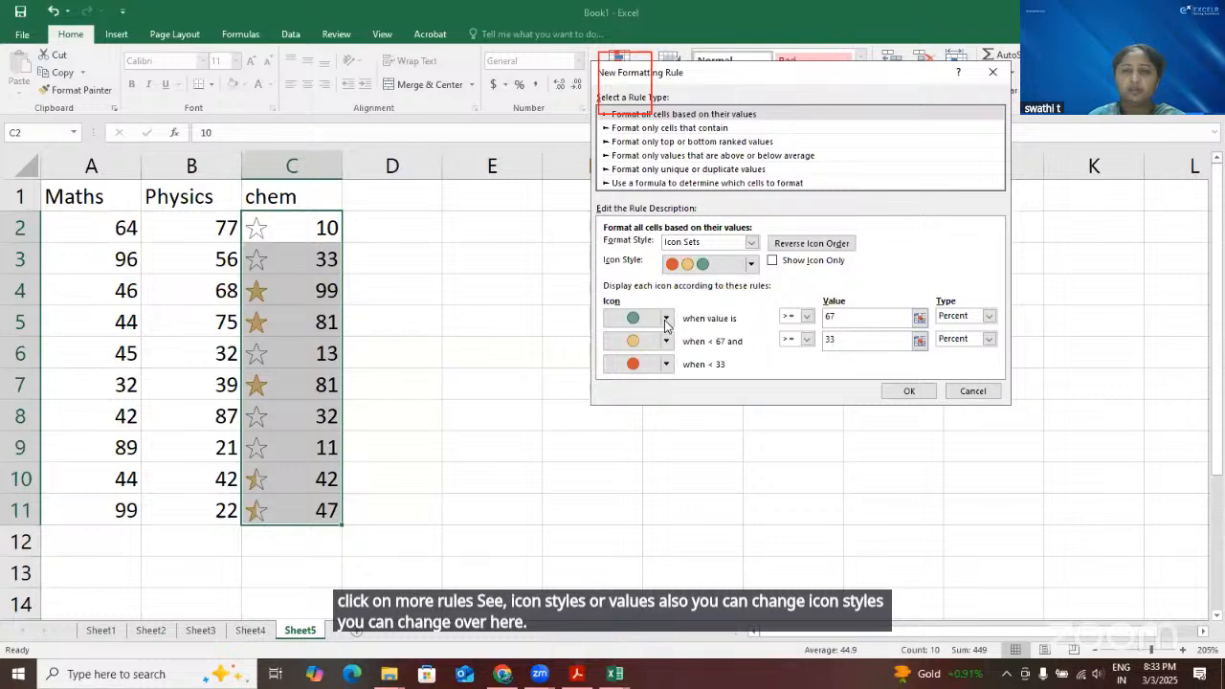
click(667, 319)
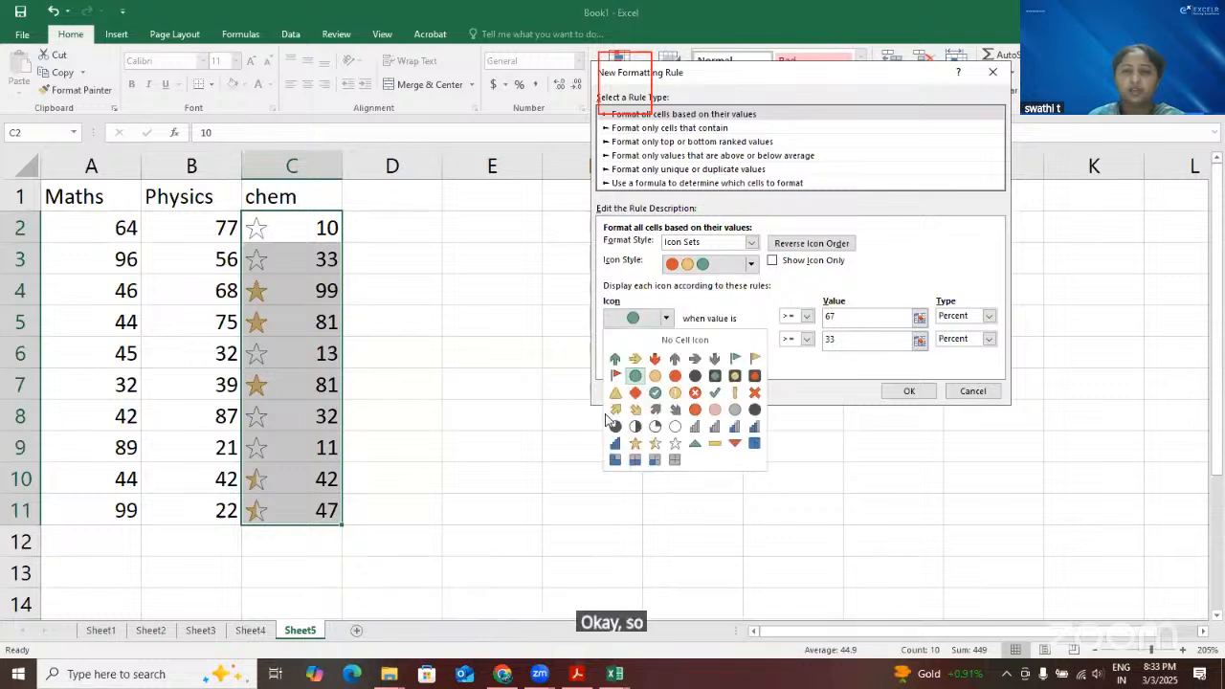
click(695, 410)
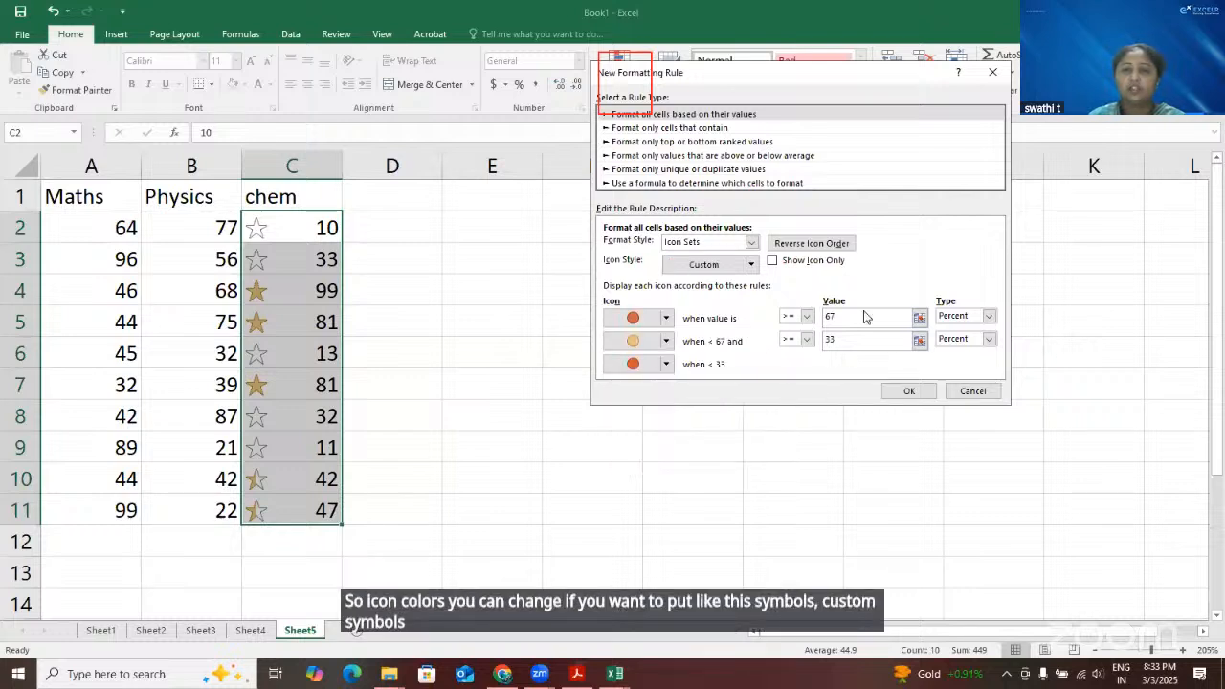
drag(865, 313, 826, 322)
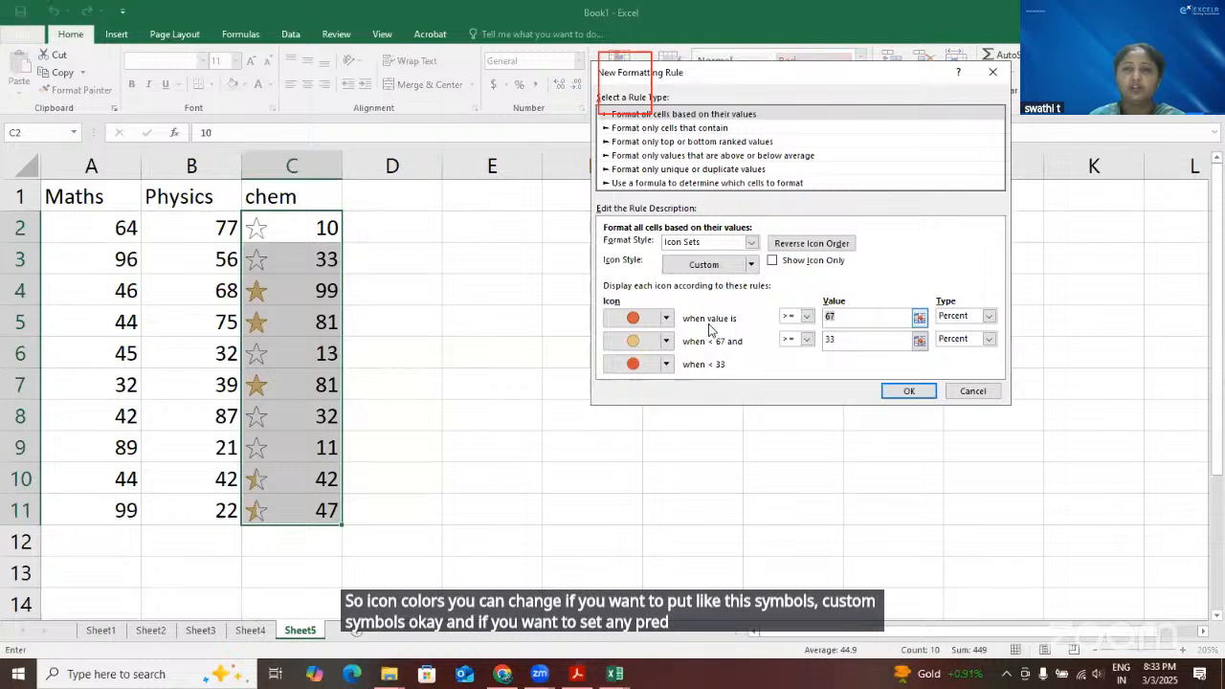
click(843, 341)
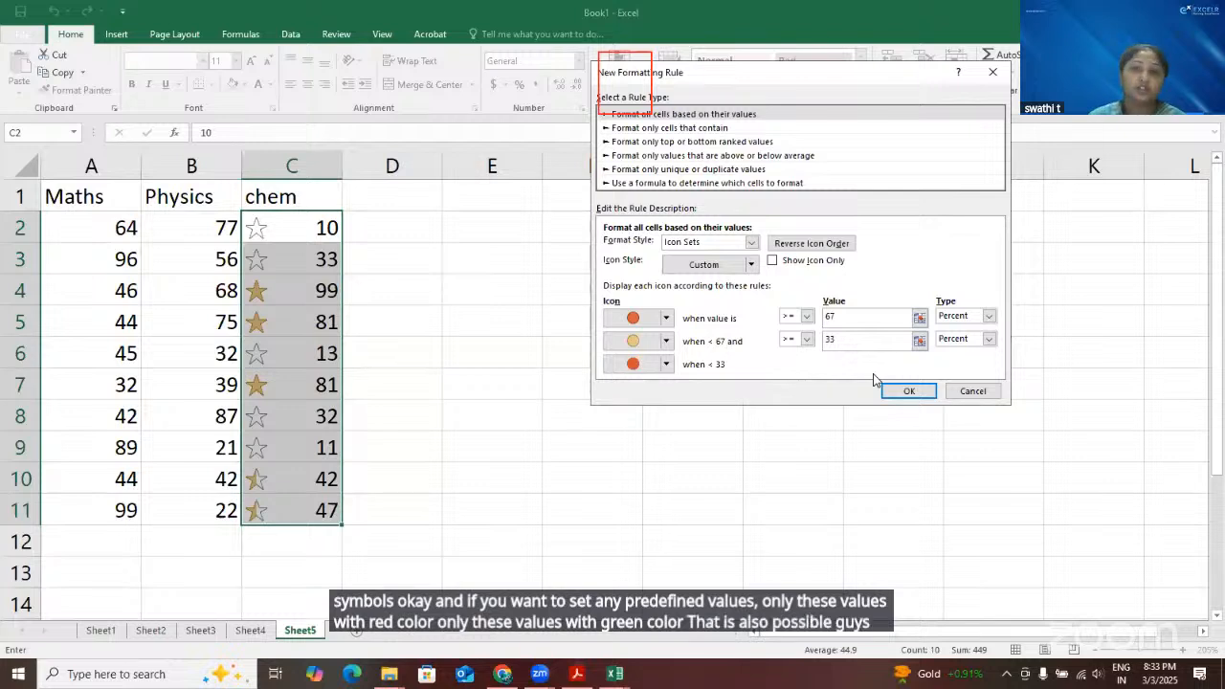
click(993, 72)
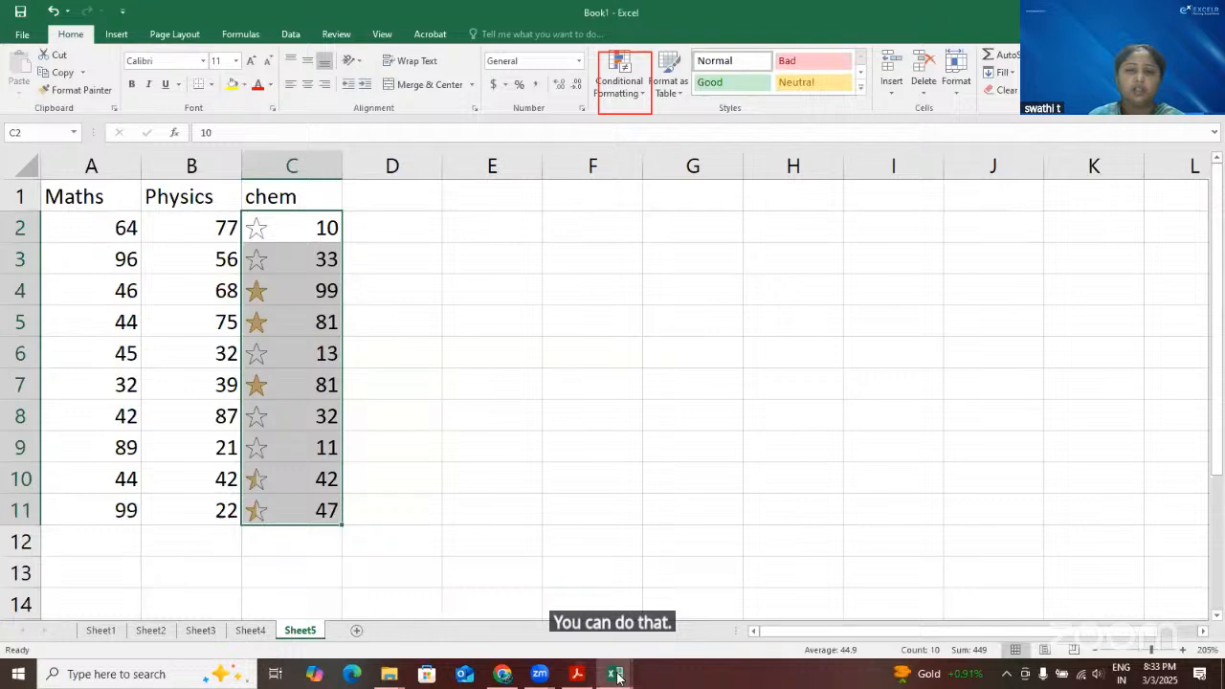
Switch to the new employee data workbook and clear the conditional formatting rules from the entire sheet
mouse_move(615, 674)
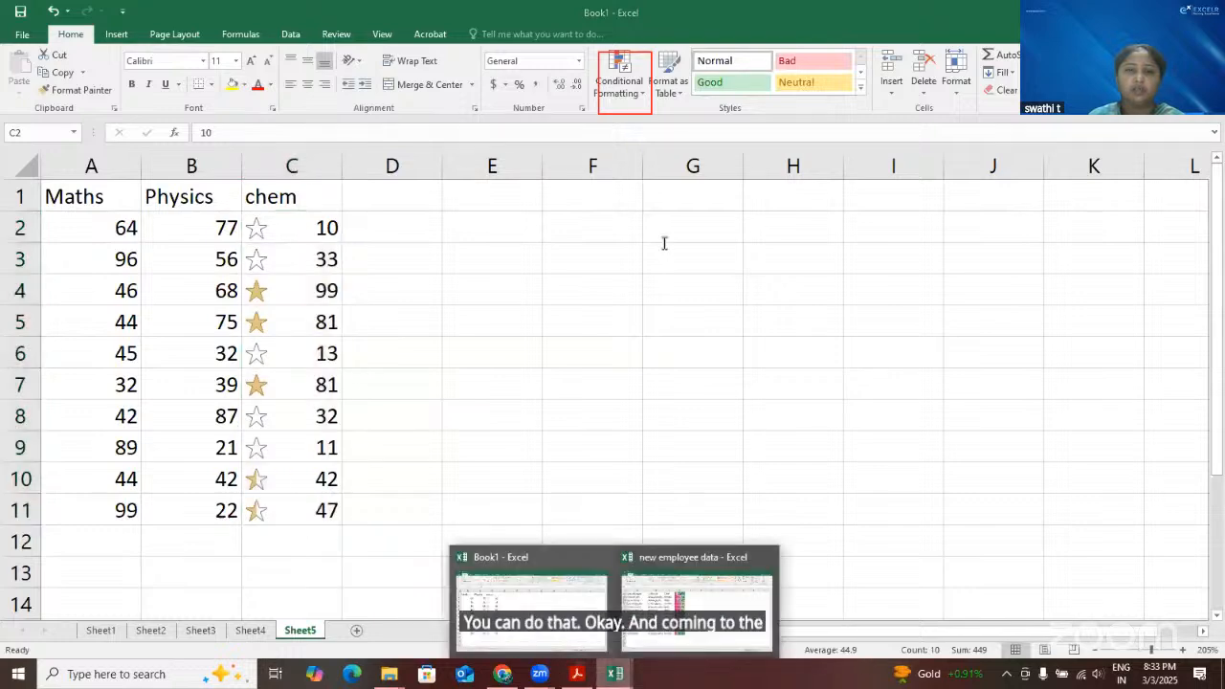
click(699, 574)
click(642, 93)
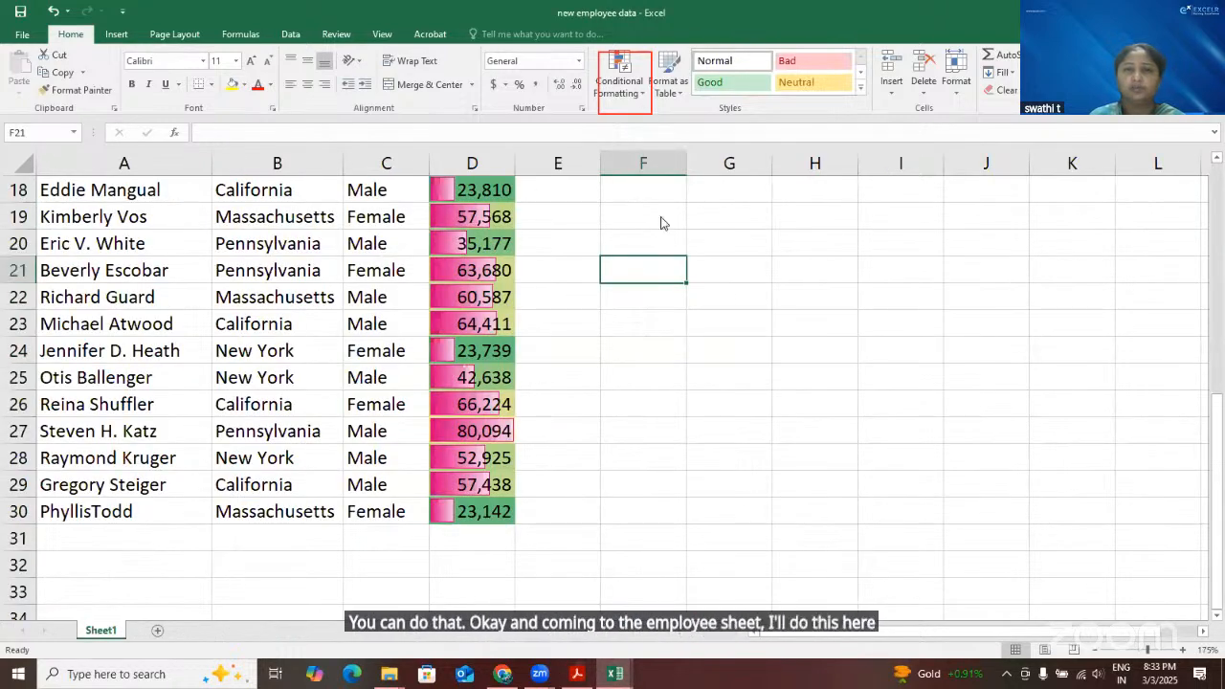
mouse_move(683, 303)
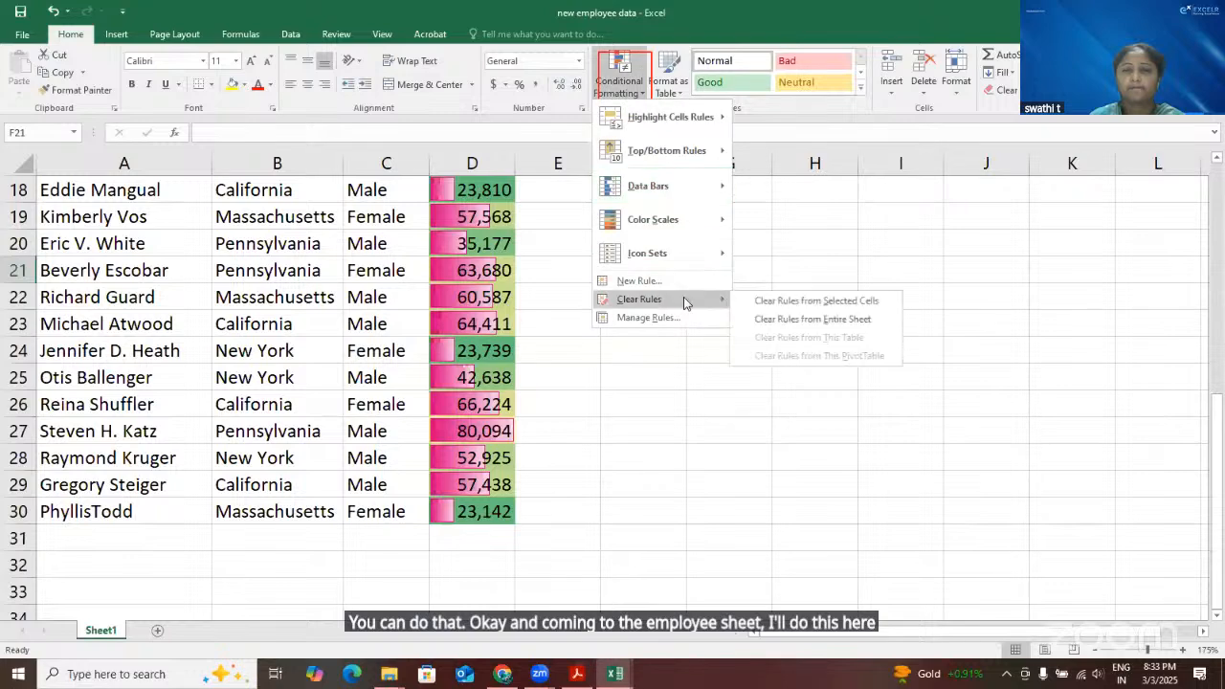
click(756, 320)
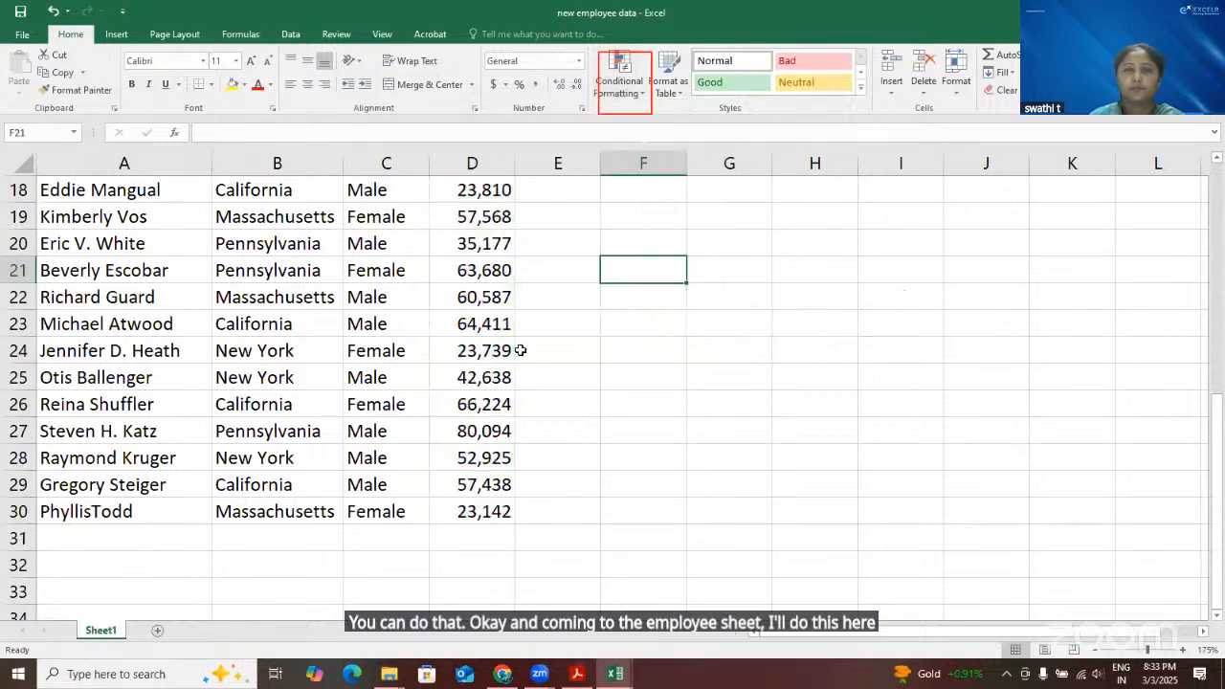
Apply the shapes icon set with green circle, yellow triangle and red diamond to the salaries in D2:D30
scroll(493, 213, up, 6)
click(493, 212)
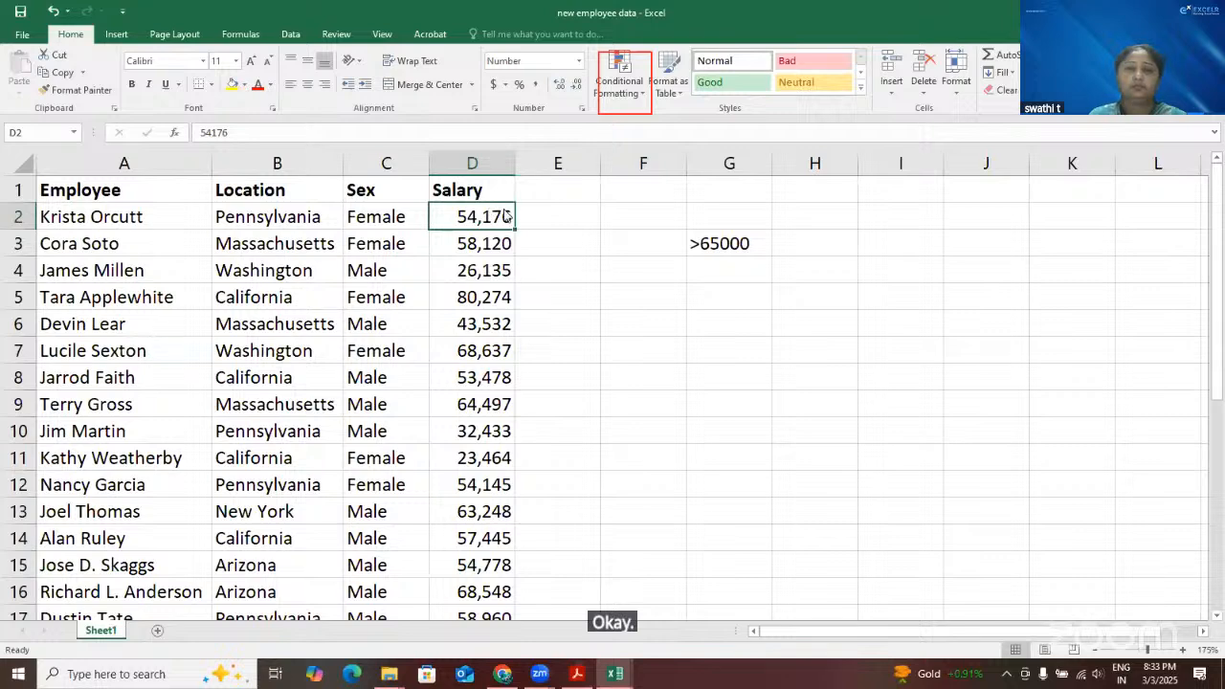
key(ctrl+shift+Down)
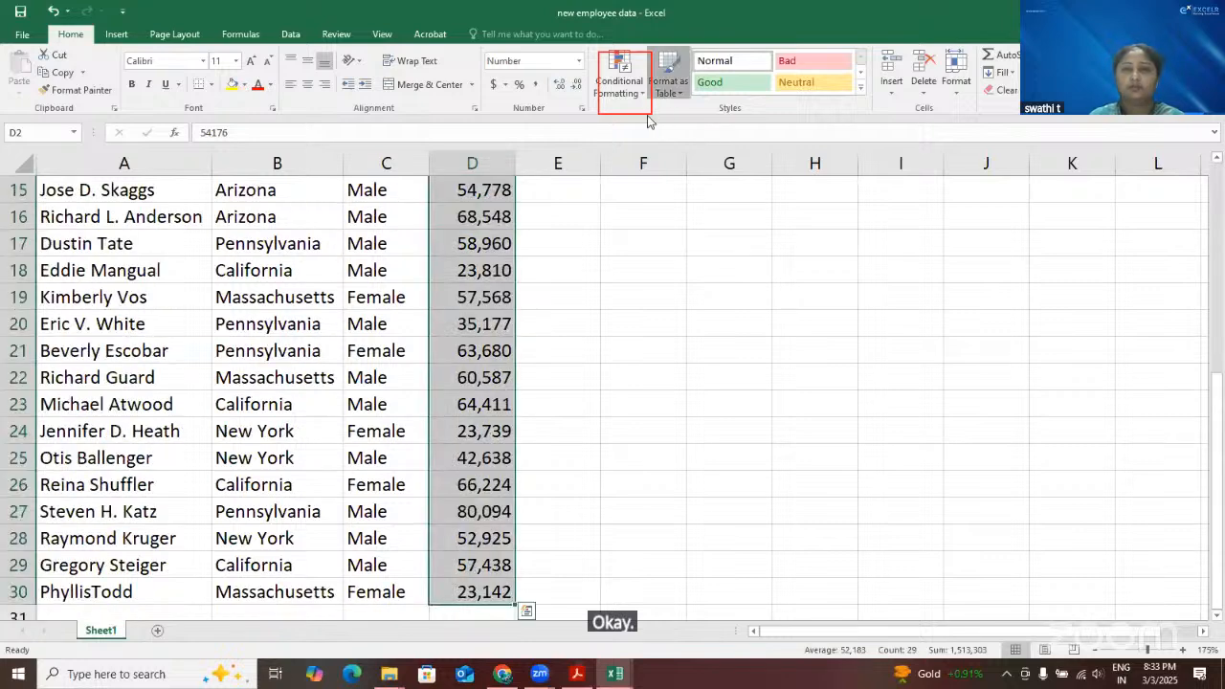
click(644, 89)
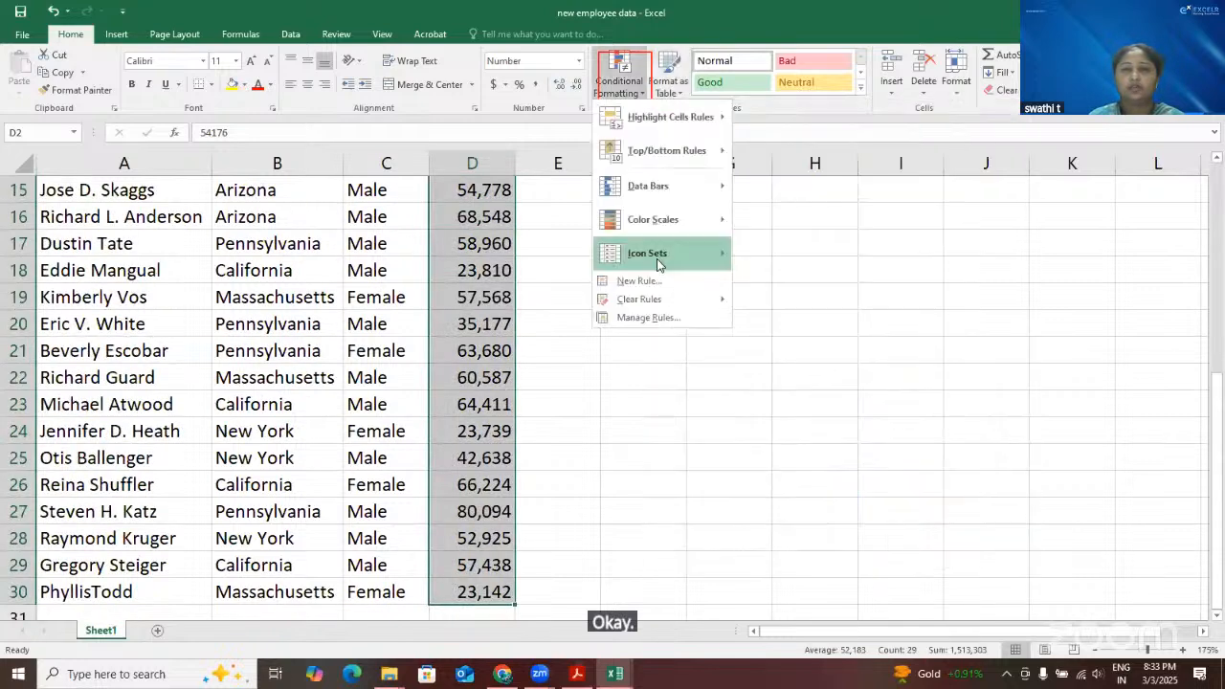
mouse_move(709, 258)
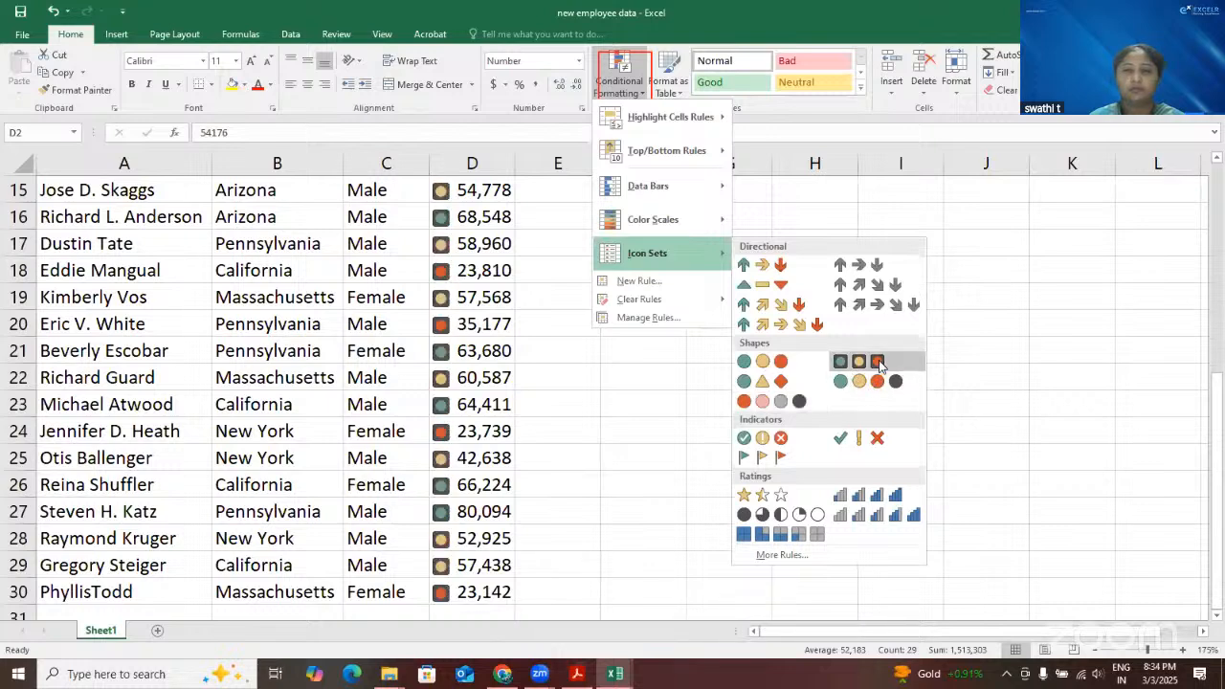
click(781, 383)
click(615, 413)
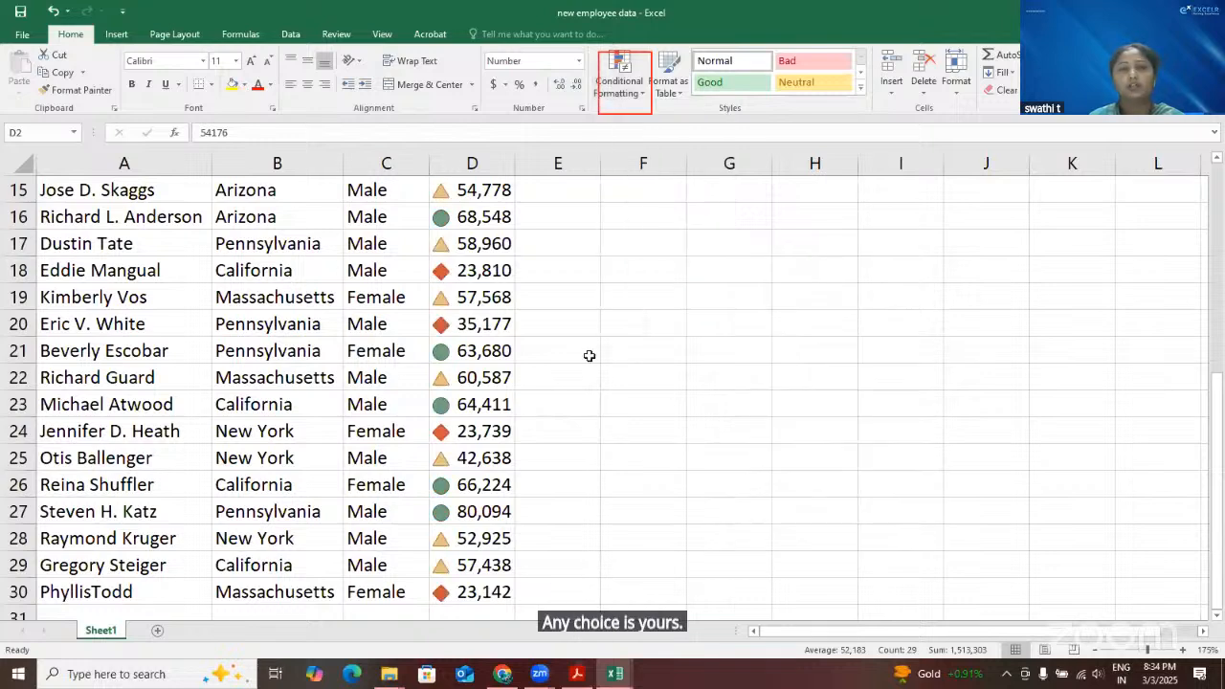
scroll(589, 355, up, 5)
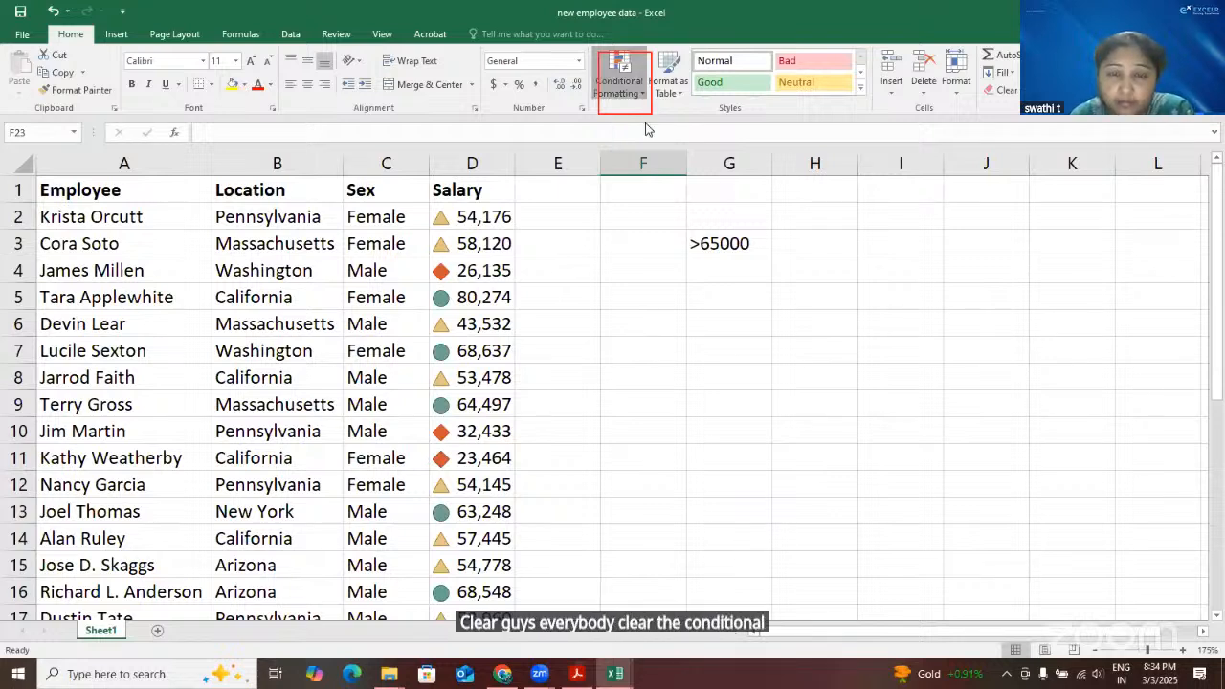
Return to the Book1 workbook and clear the conditional formatting rules from the entire marks sheet
click(642, 92)
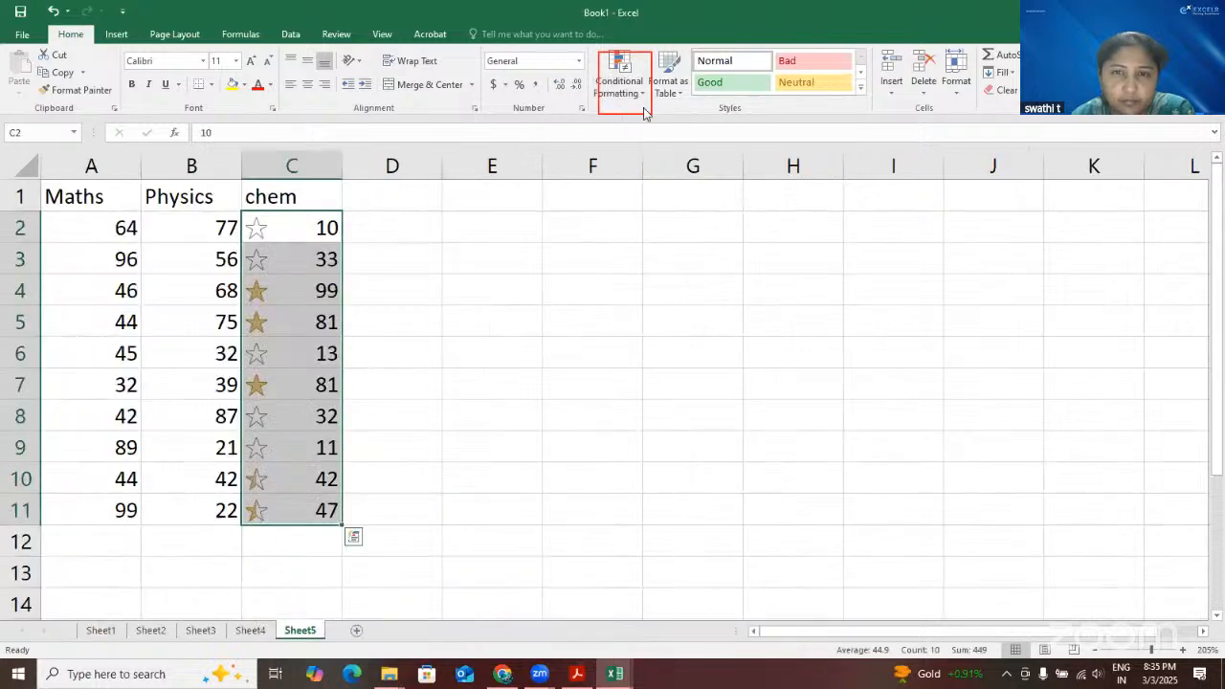
click(641, 106)
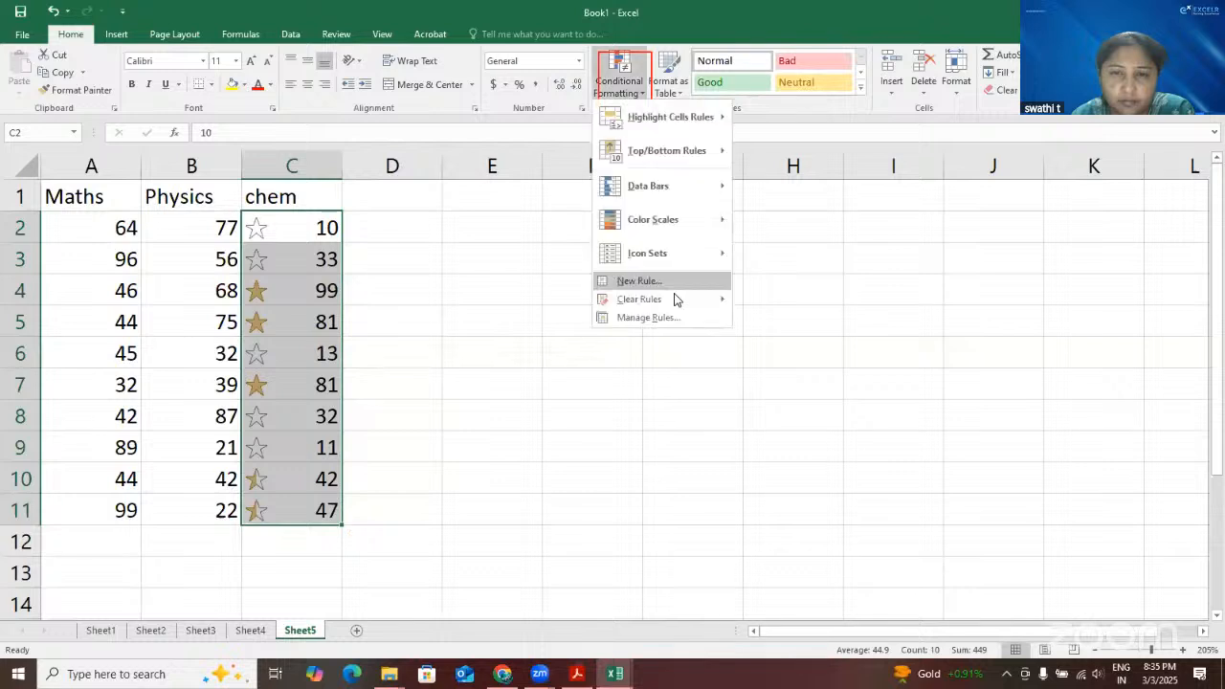
click(787, 318)
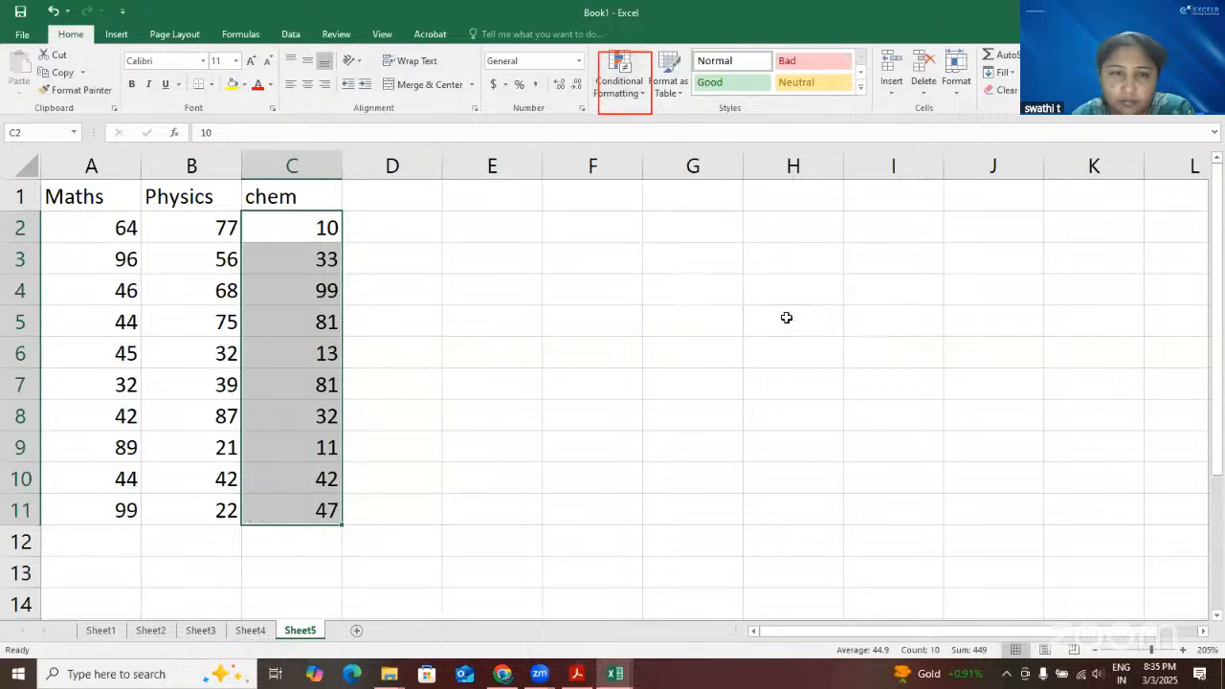
click(583, 317)
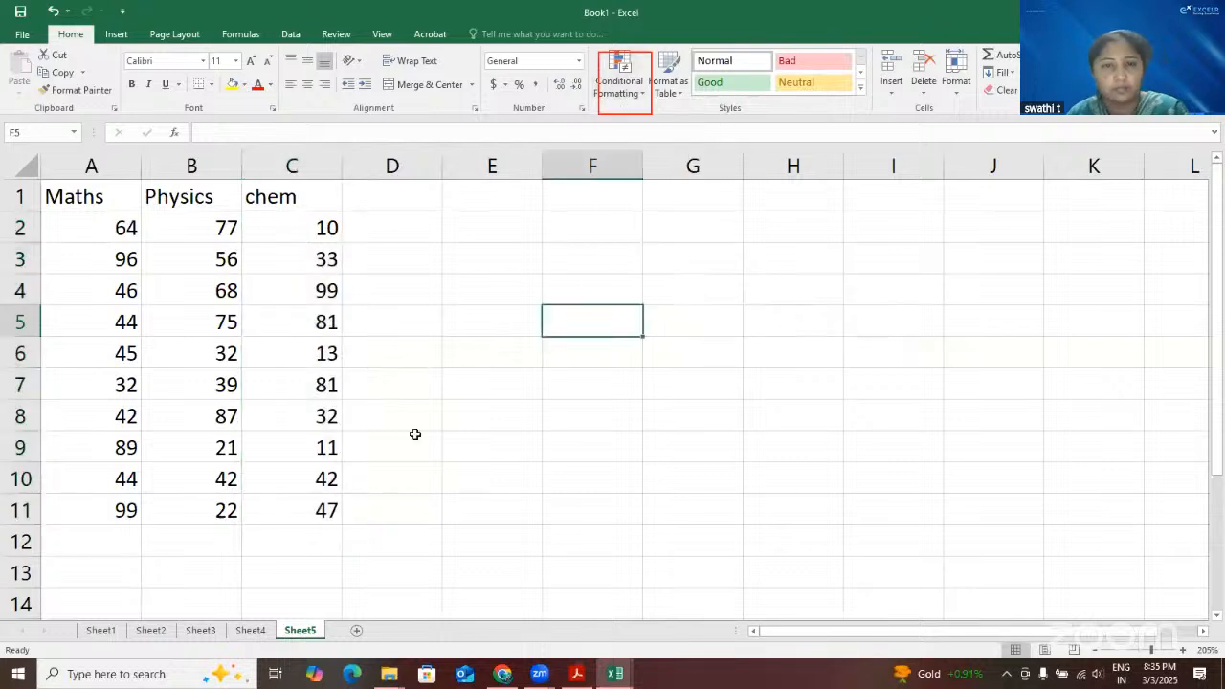
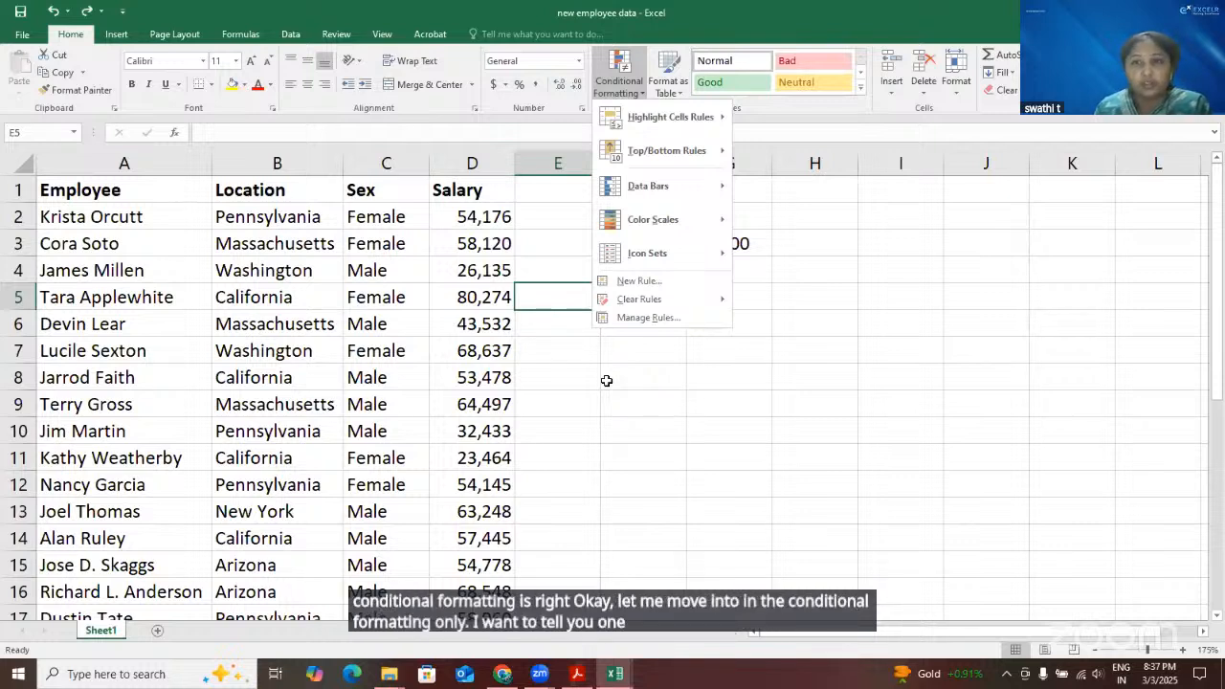
key(Escape)
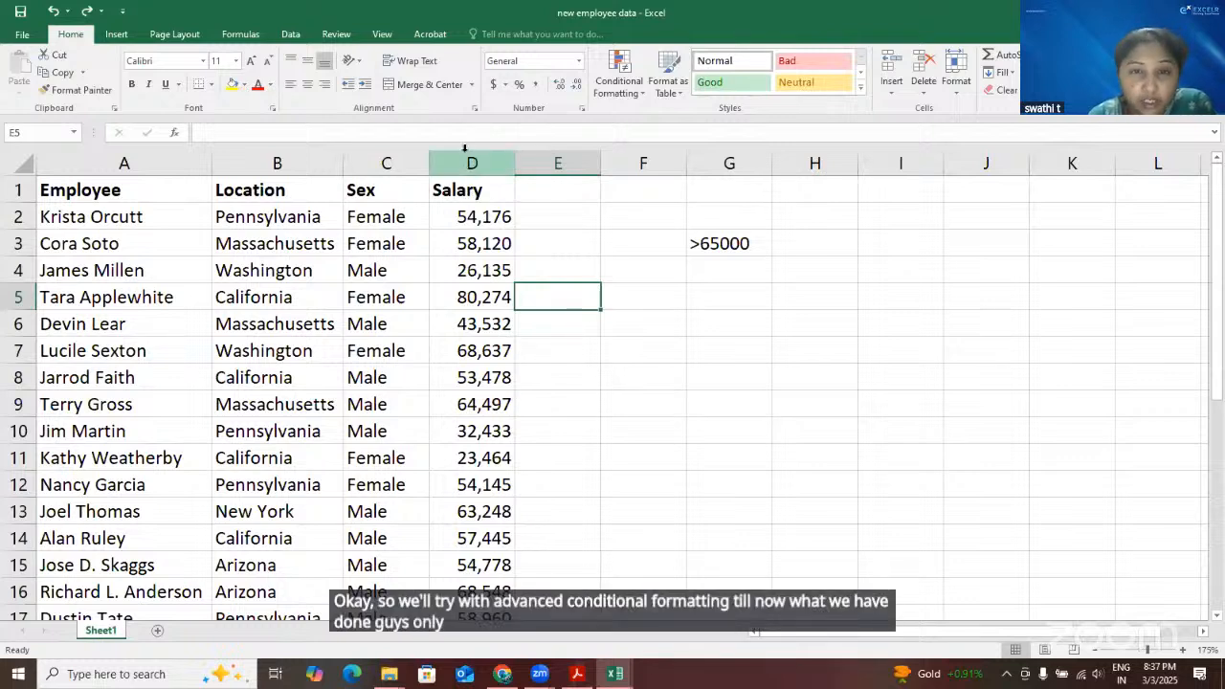
click(477, 325)
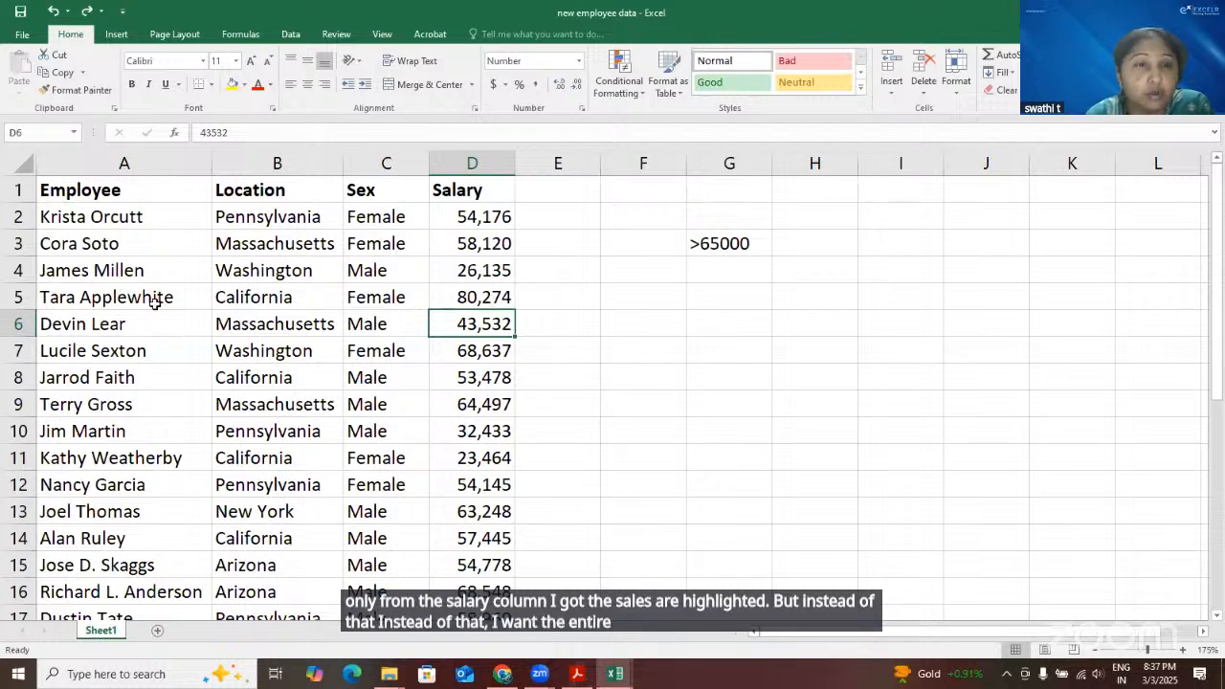
click(253, 300)
key(Right)
key(Right)
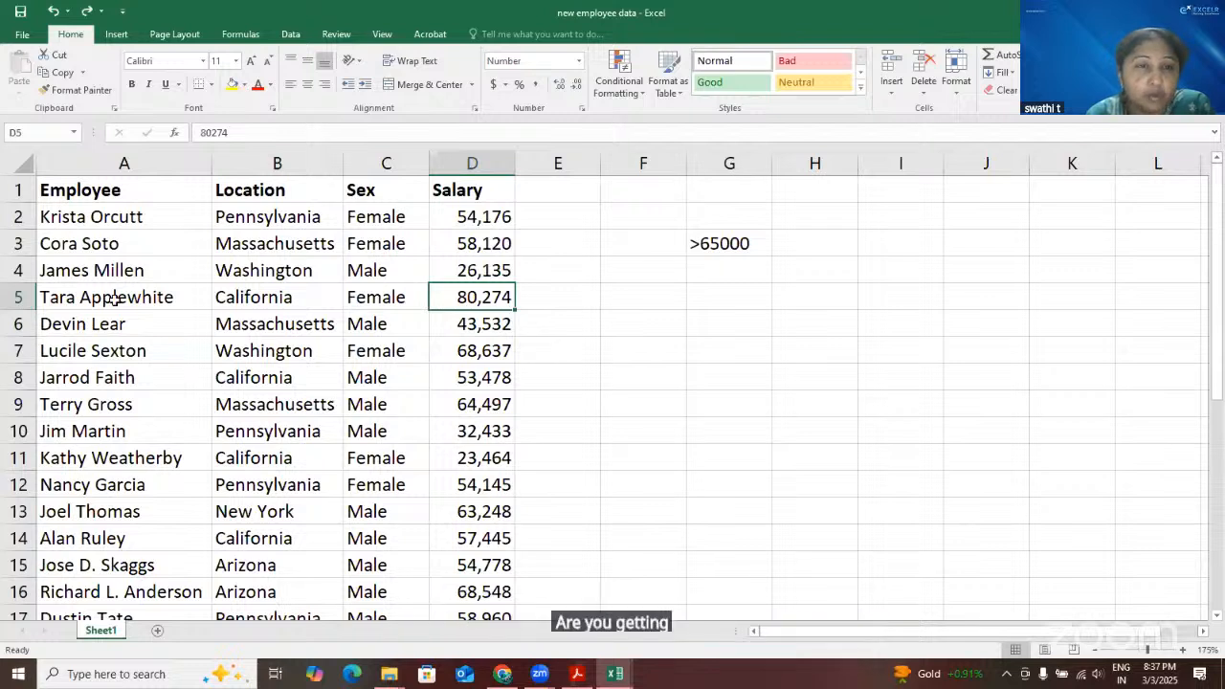
drag(158, 298, 466, 303)
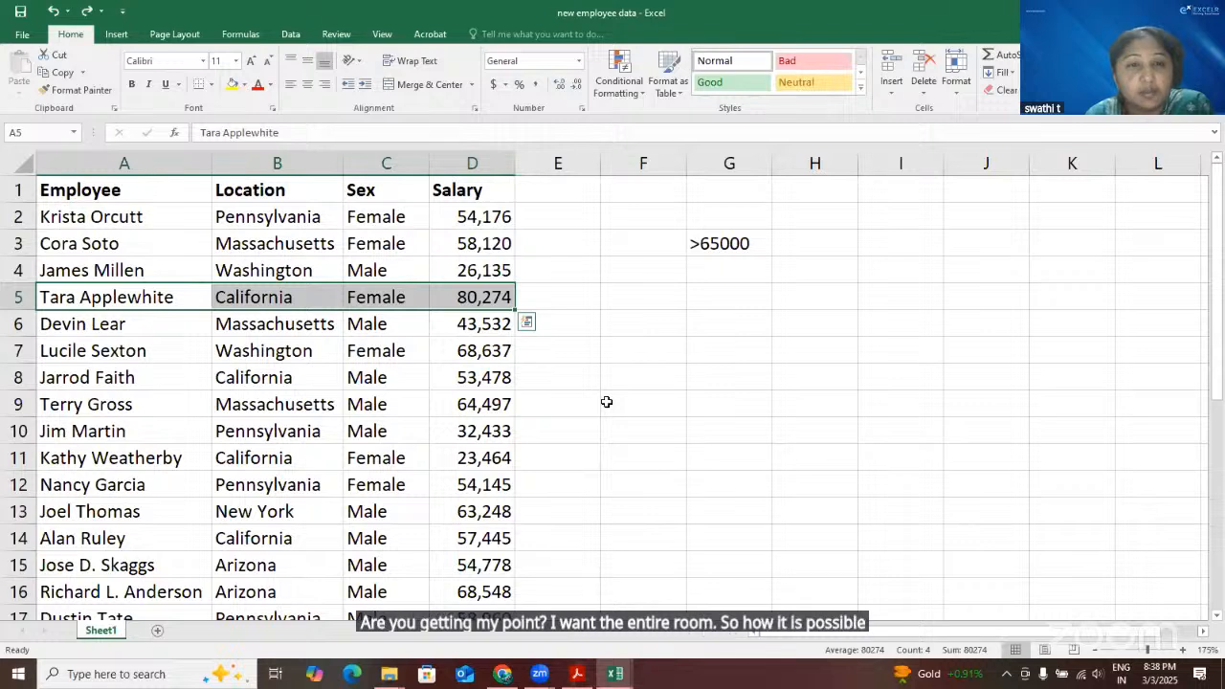
click(607, 402)
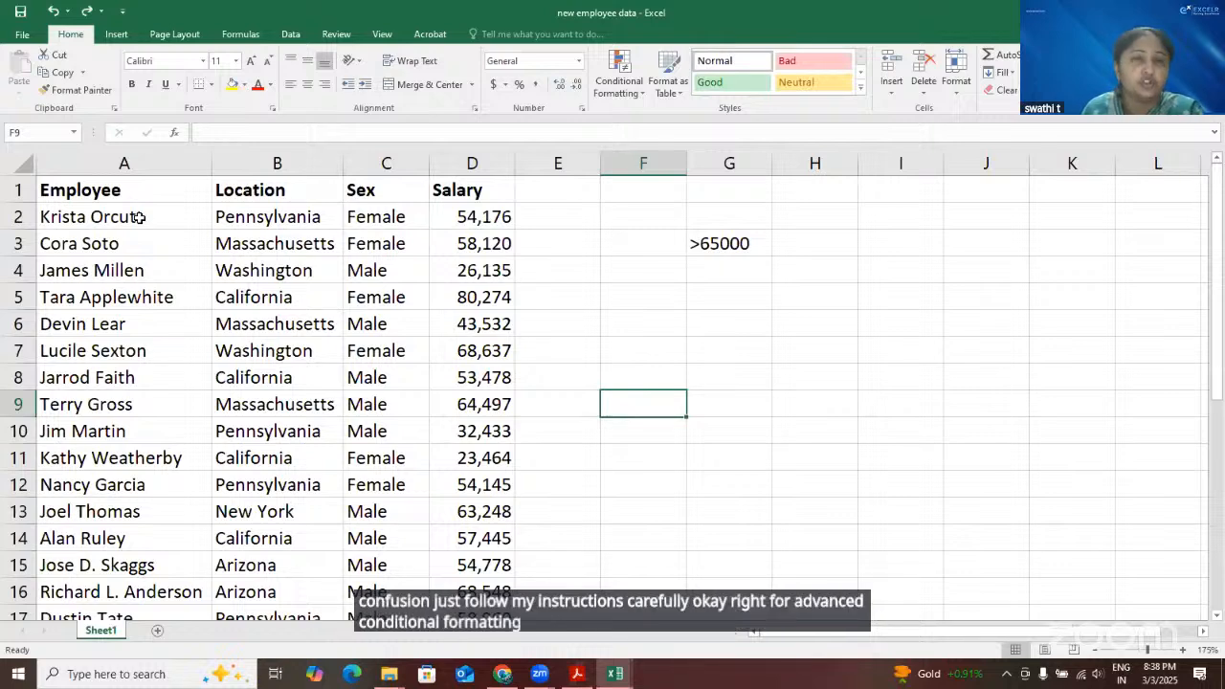
Select the employee data in A2:D30 and start a new conditional formatting rule that uses a formula to determine which cells to format
drag(139, 217, 498, 565)
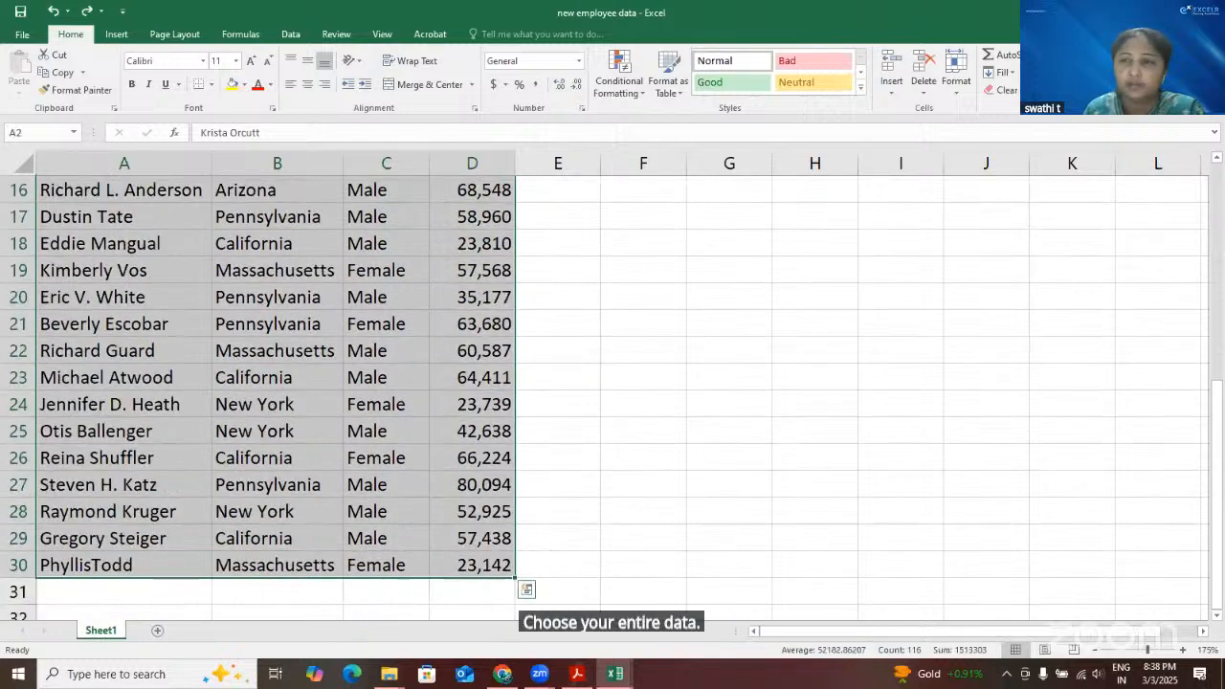
scroll(676, 307, up, 5)
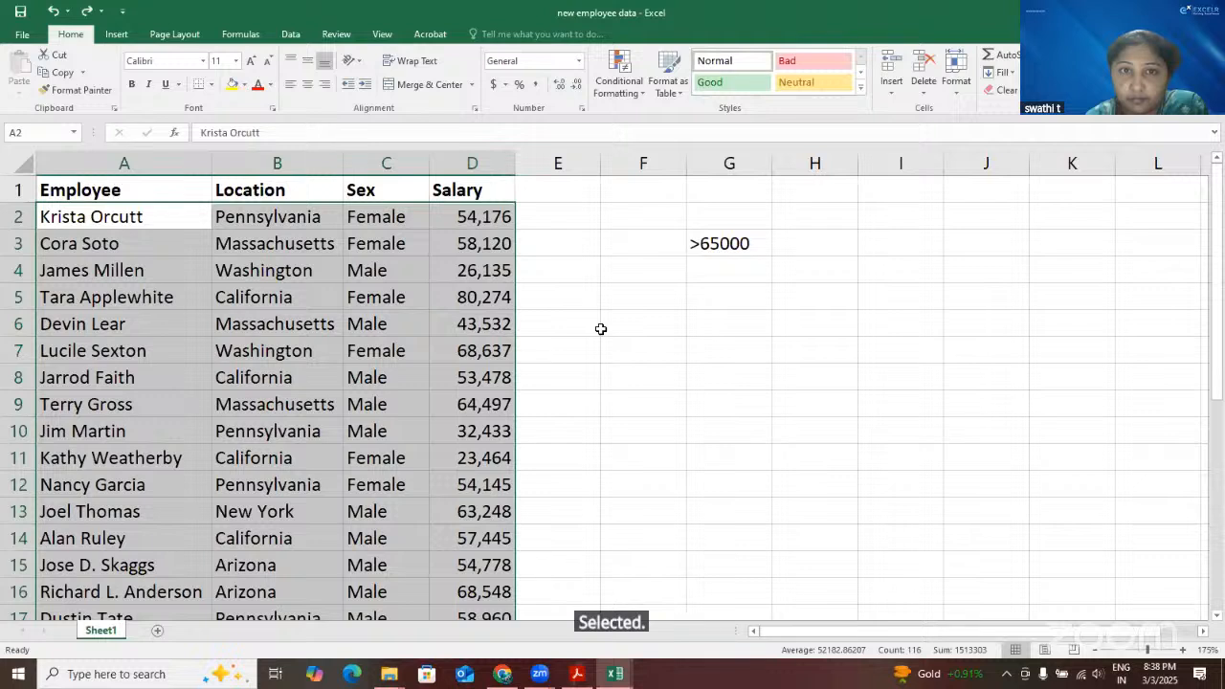
click(641, 94)
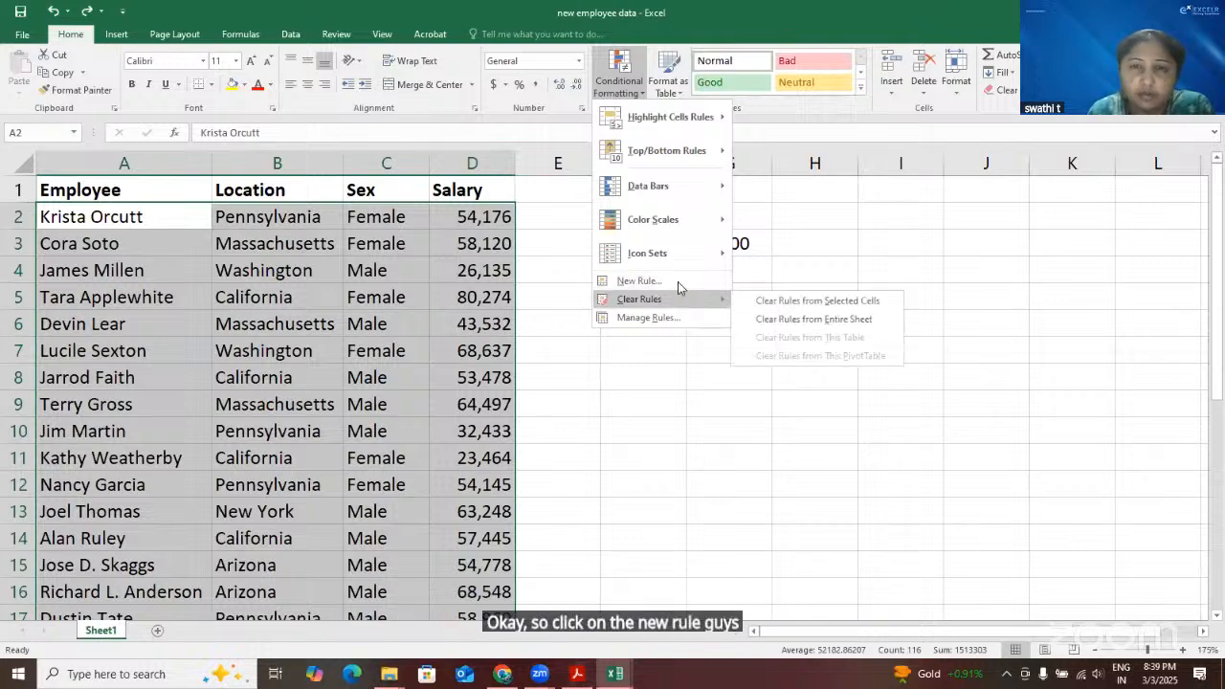
click(678, 281)
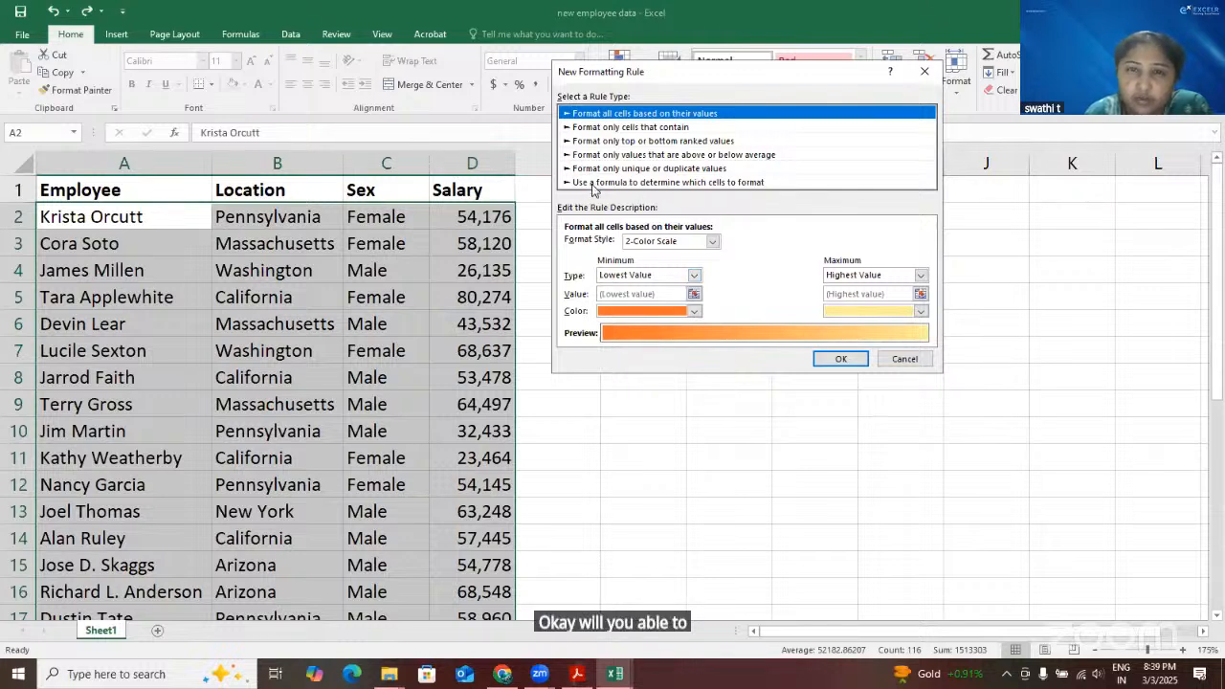
click(629, 182)
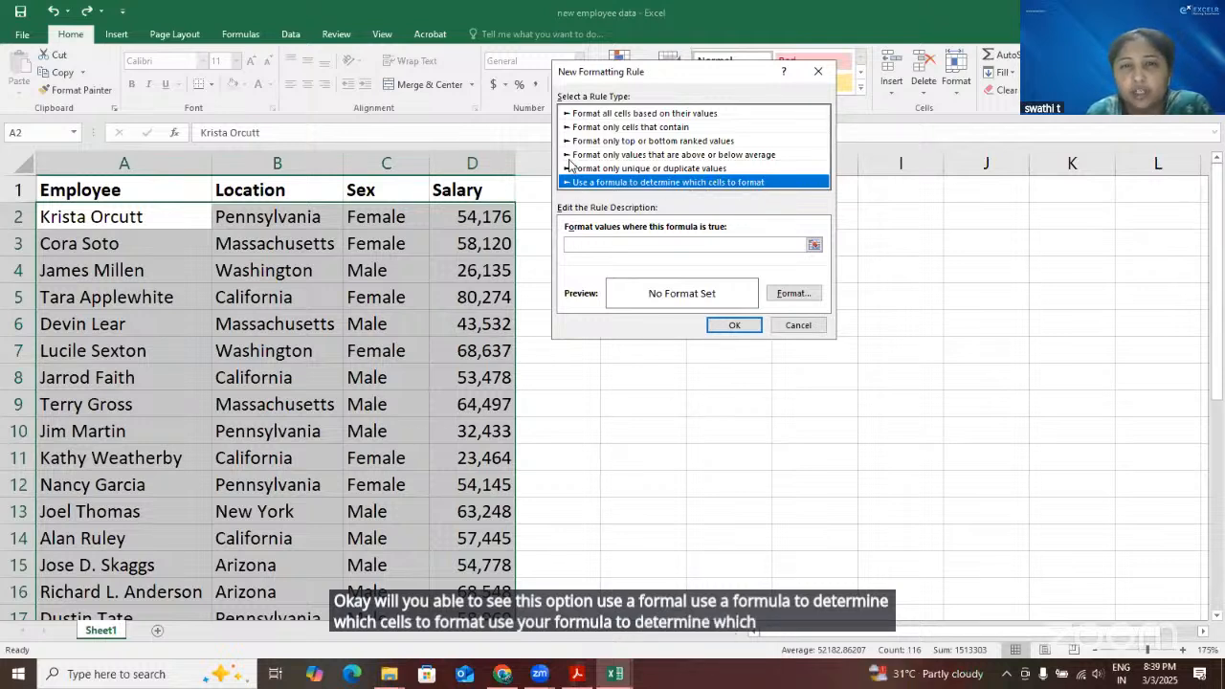
click(613, 245)
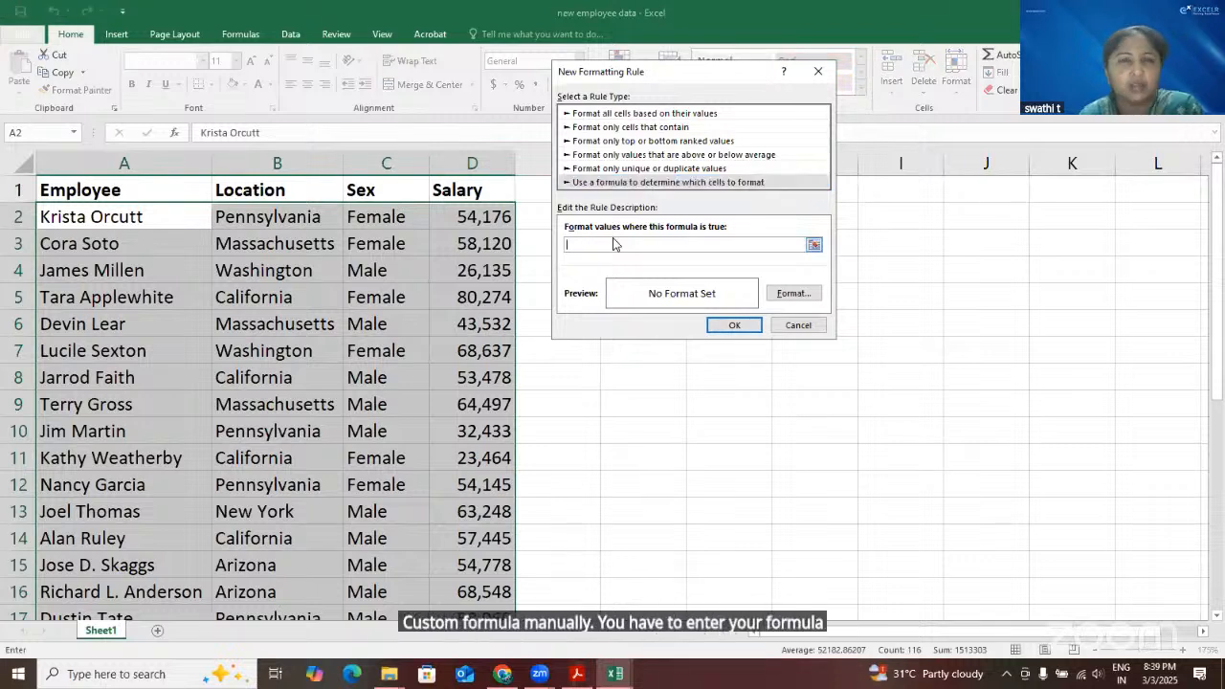
Enter the rule formula =$B2="New York", keeping the column absolute and the row relative
click(304, 215)
text(=")
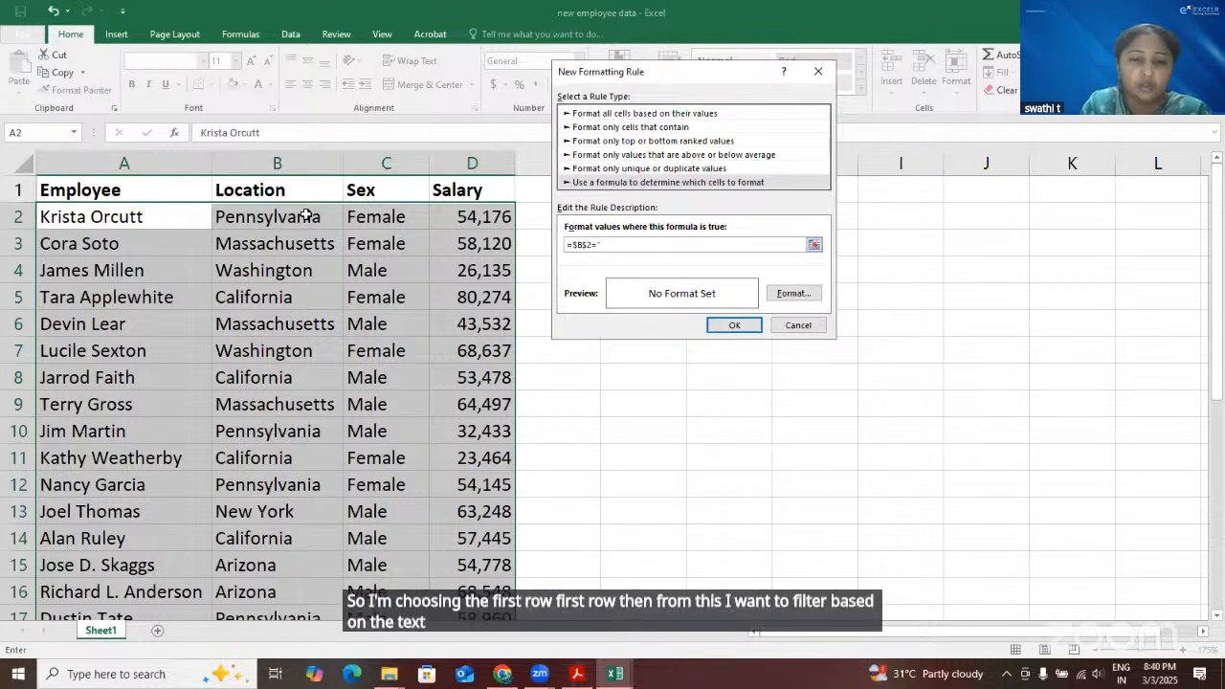
text(New)
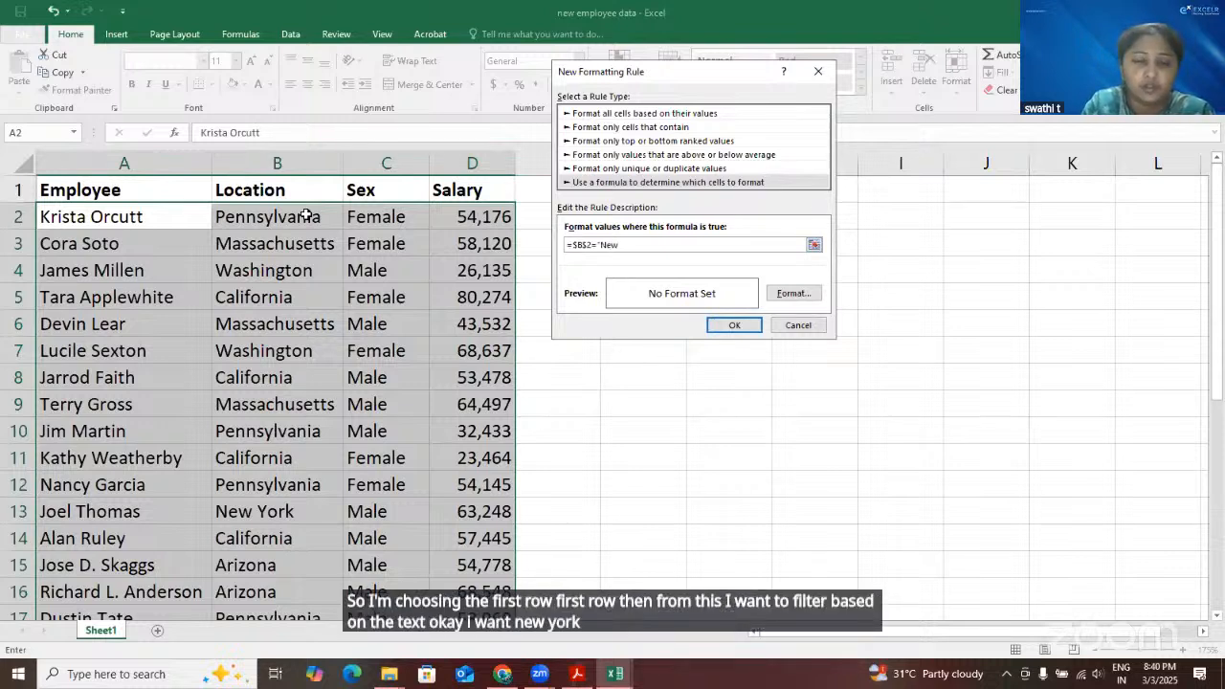
text( Yo)
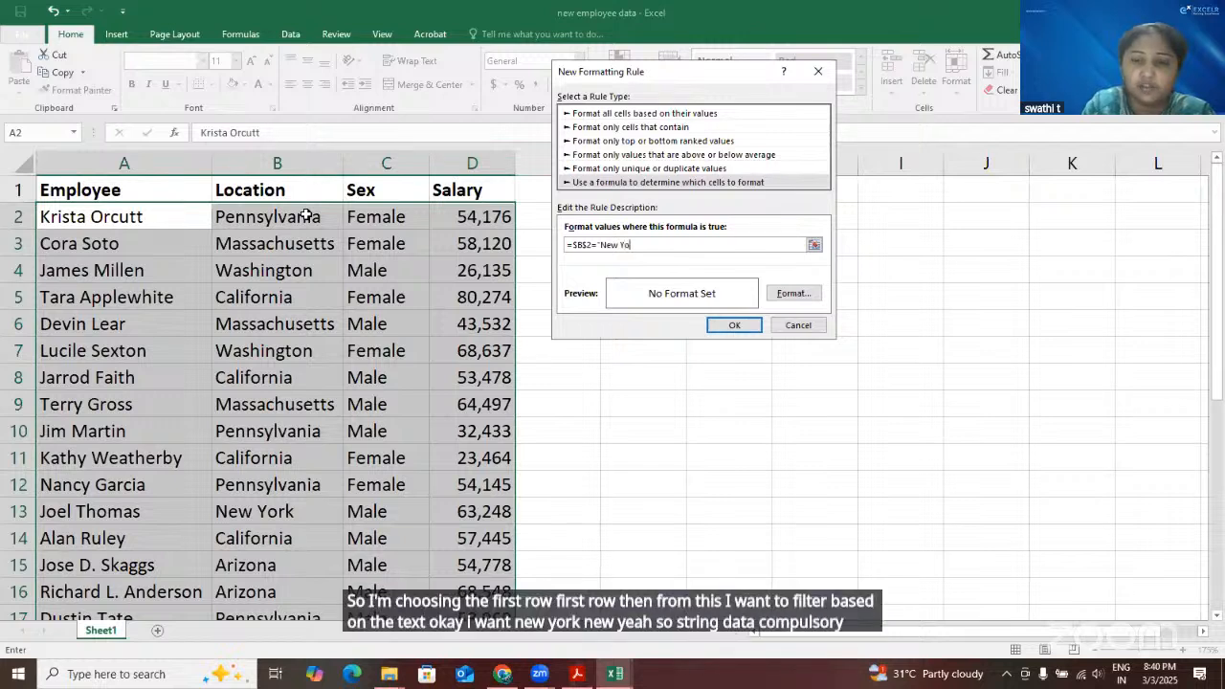
text(rk)
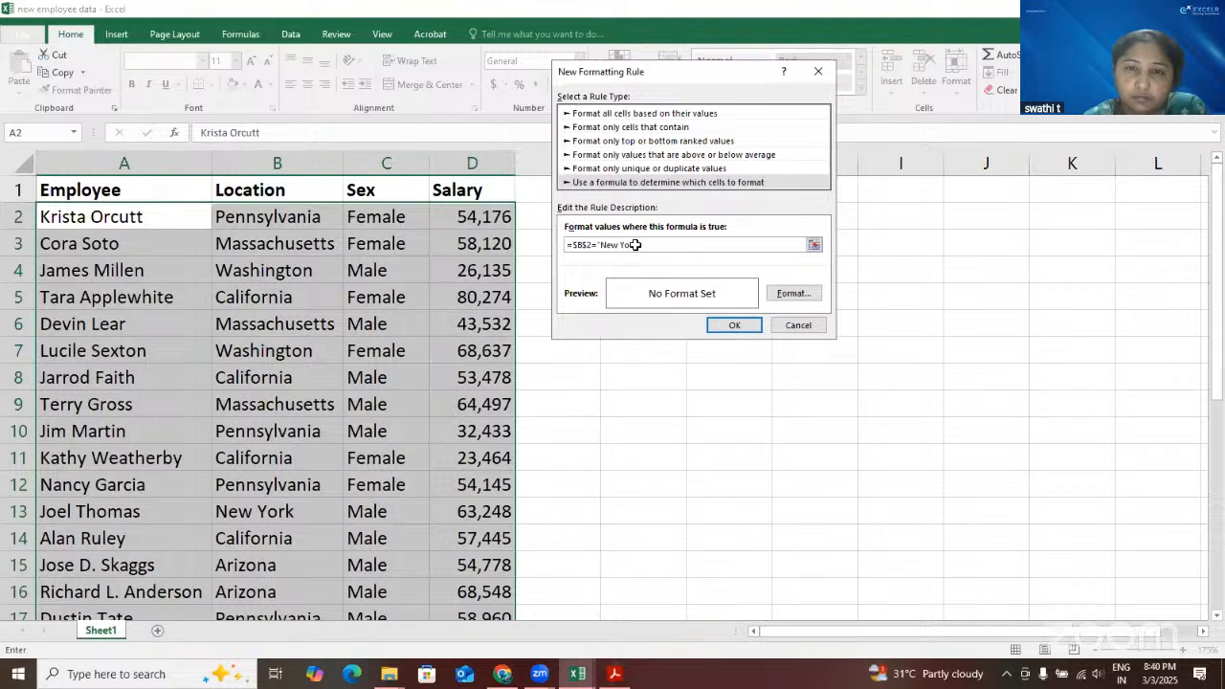
text(rk)
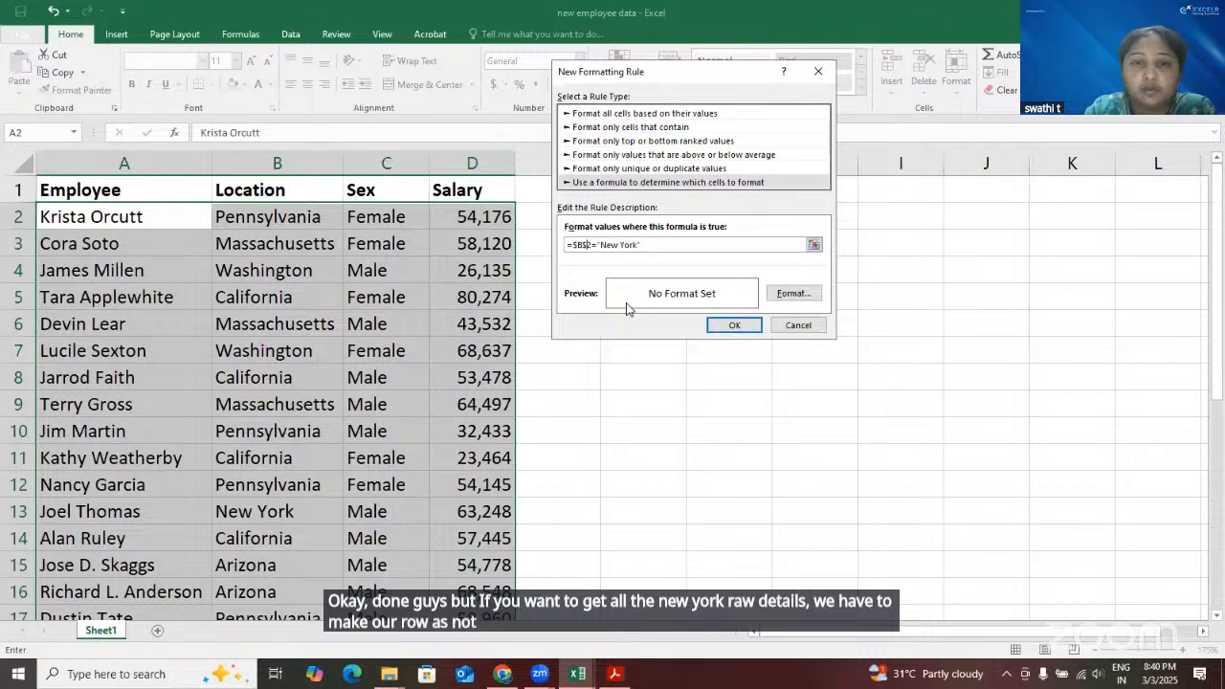
key(BackSpace)
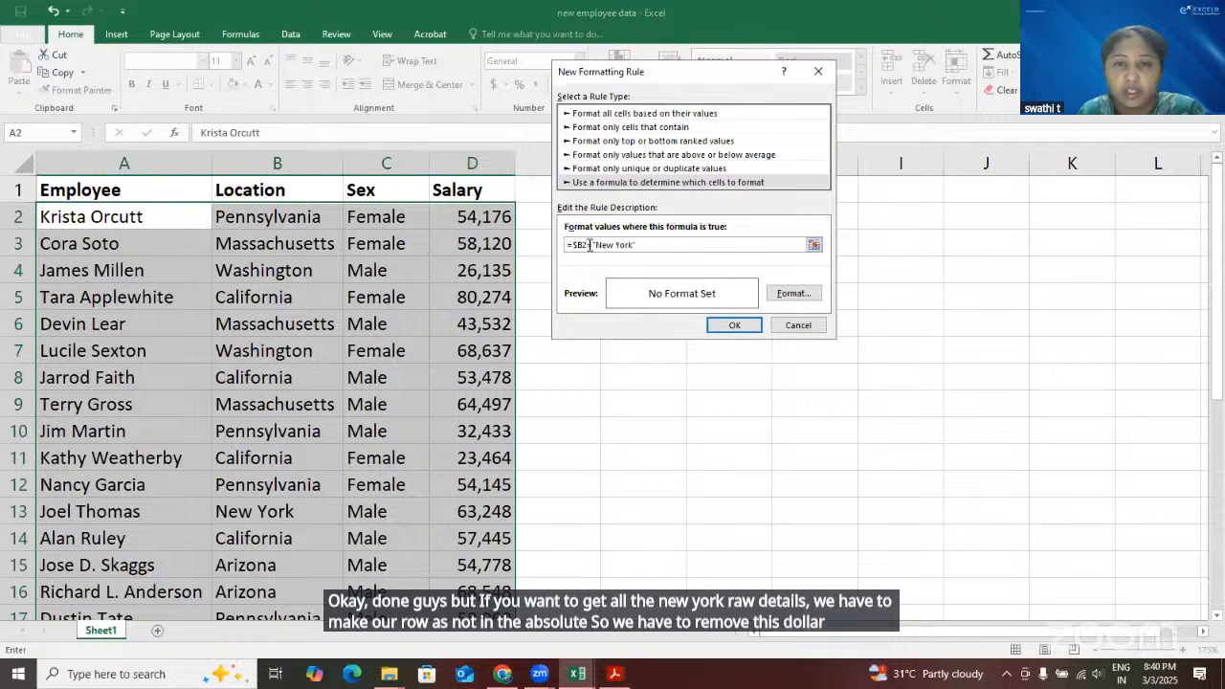
click(646, 245)
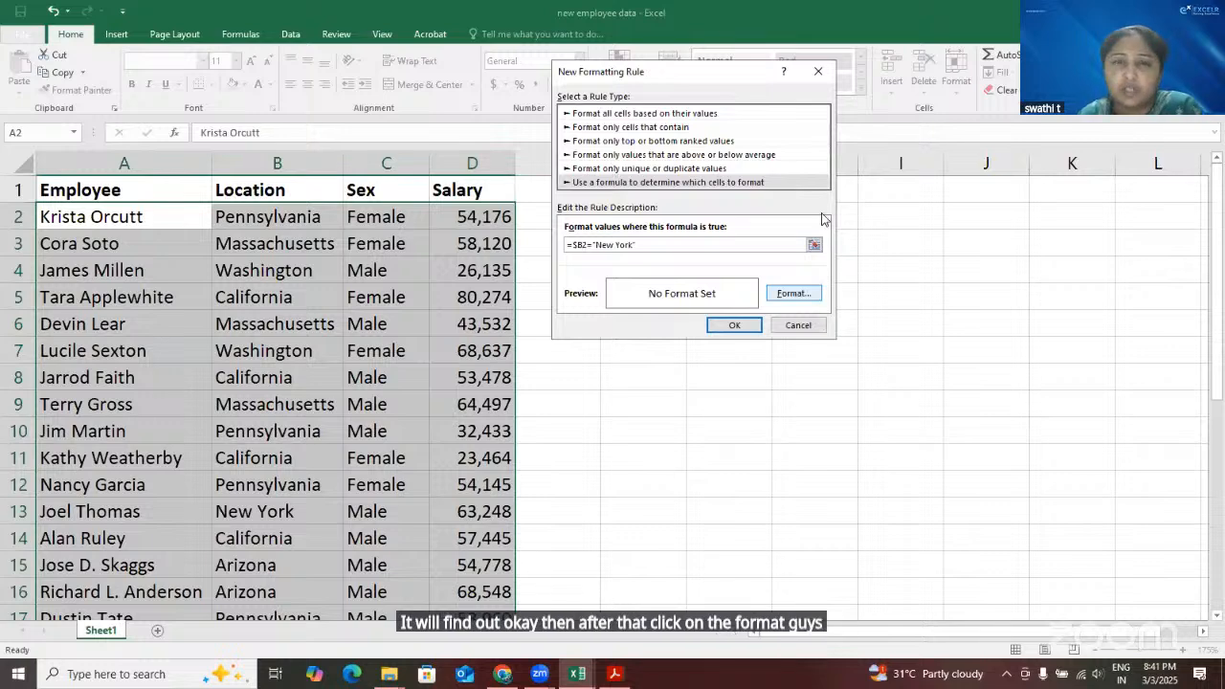
Set a yellow background fill for the New York formula rule and apply it to the employee data
click(794, 293)
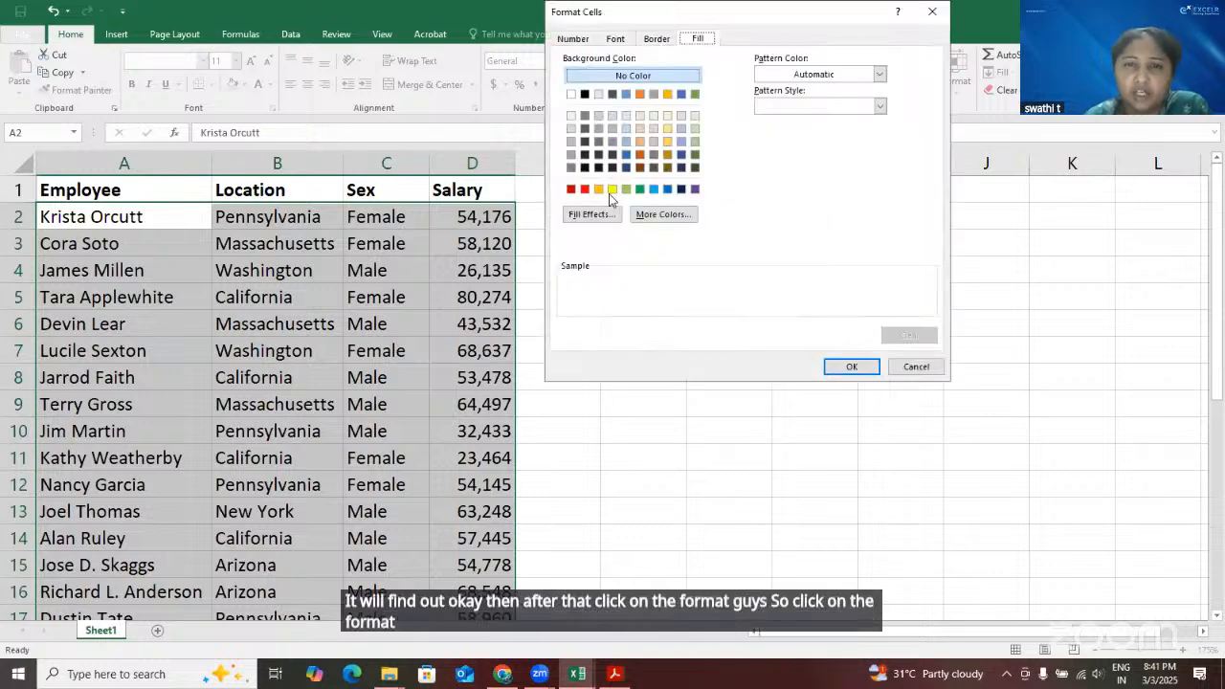
click(847, 370)
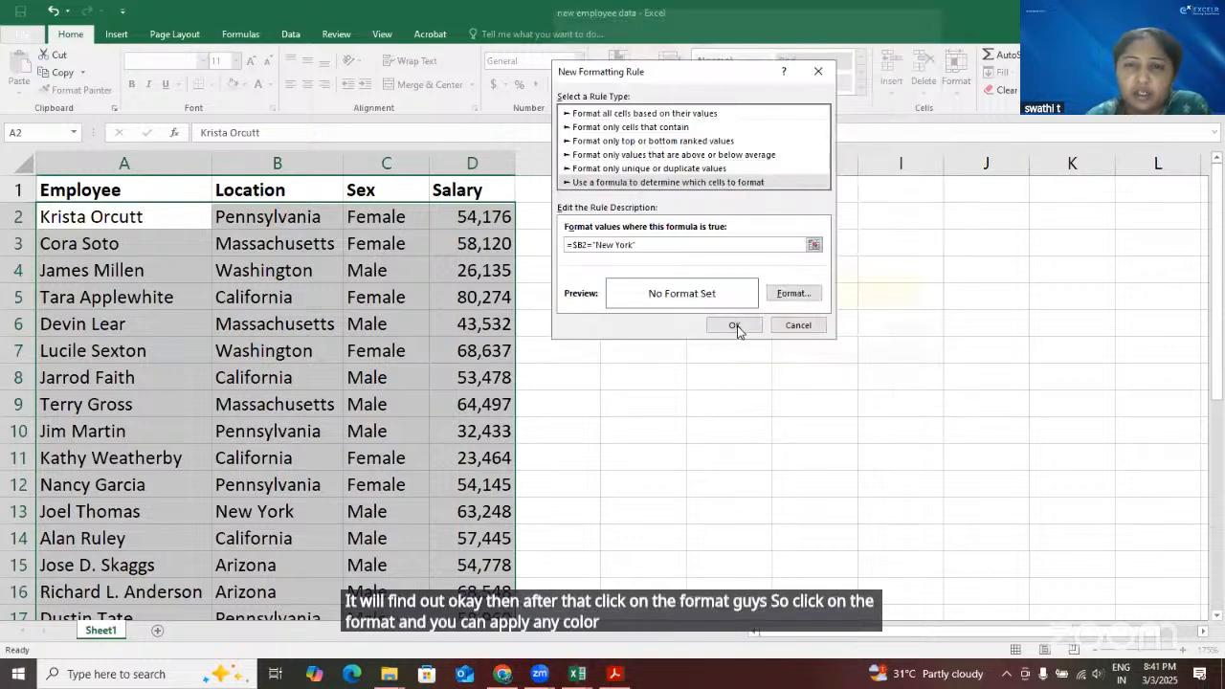
click(734, 325)
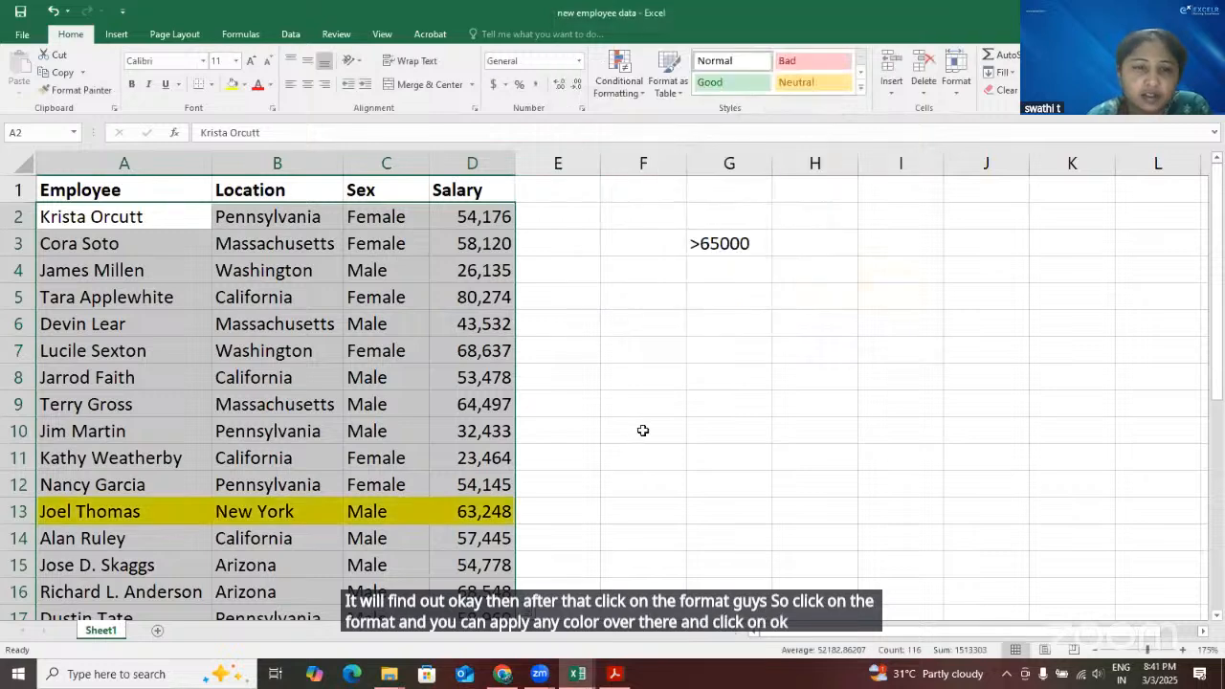
Examine the employee rows throughout the table to check which ones the New York rule highlights across all four columns
scroll(643, 429, down, 2)
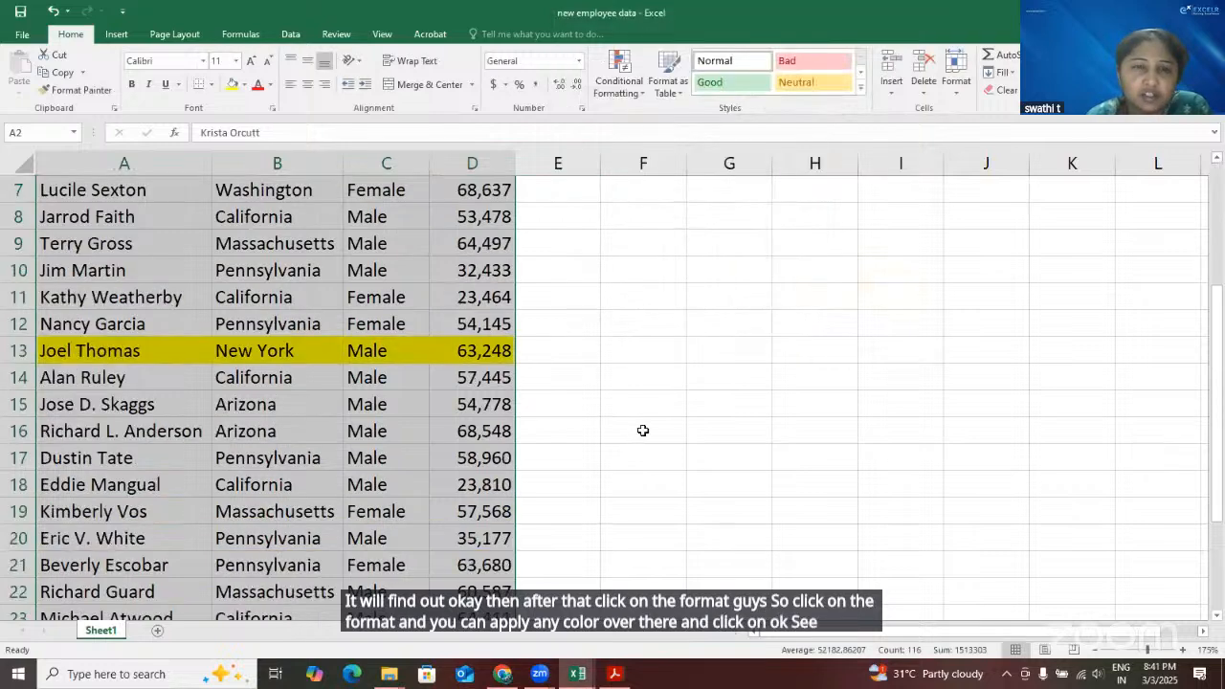
scroll(572, 468, up, 2)
click(573, 468)
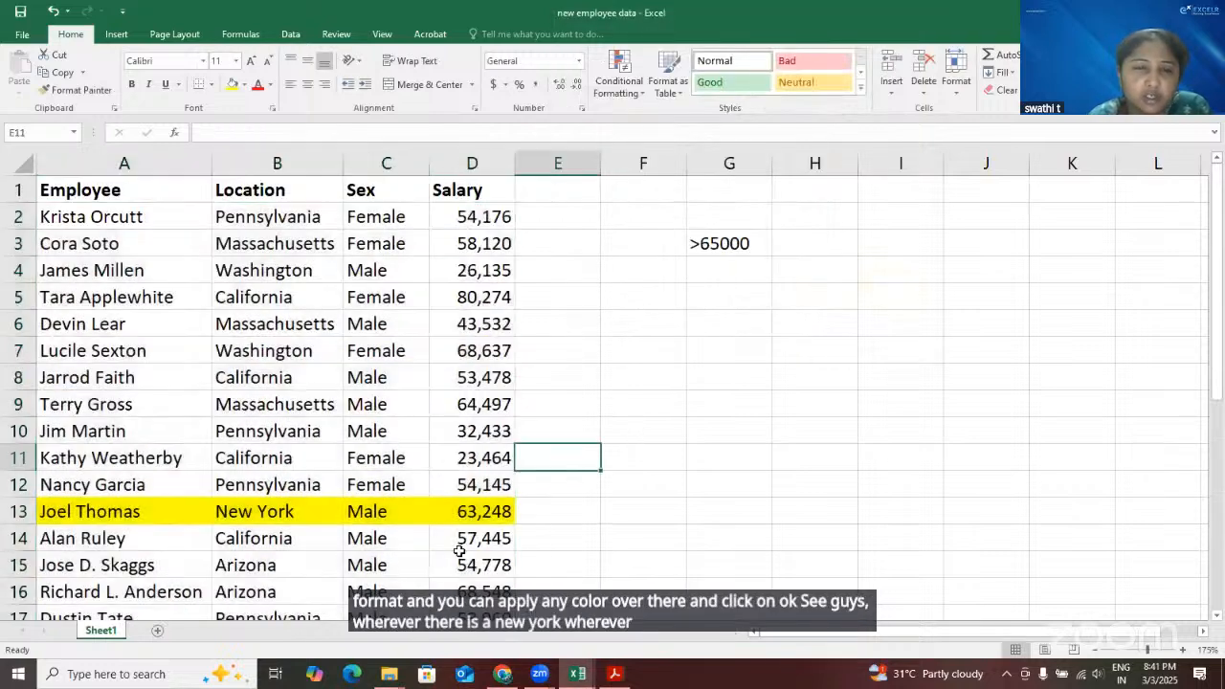
scroll(219, 192, down, 4)
click(243, 189)
drag(134, 190, 473, 194)
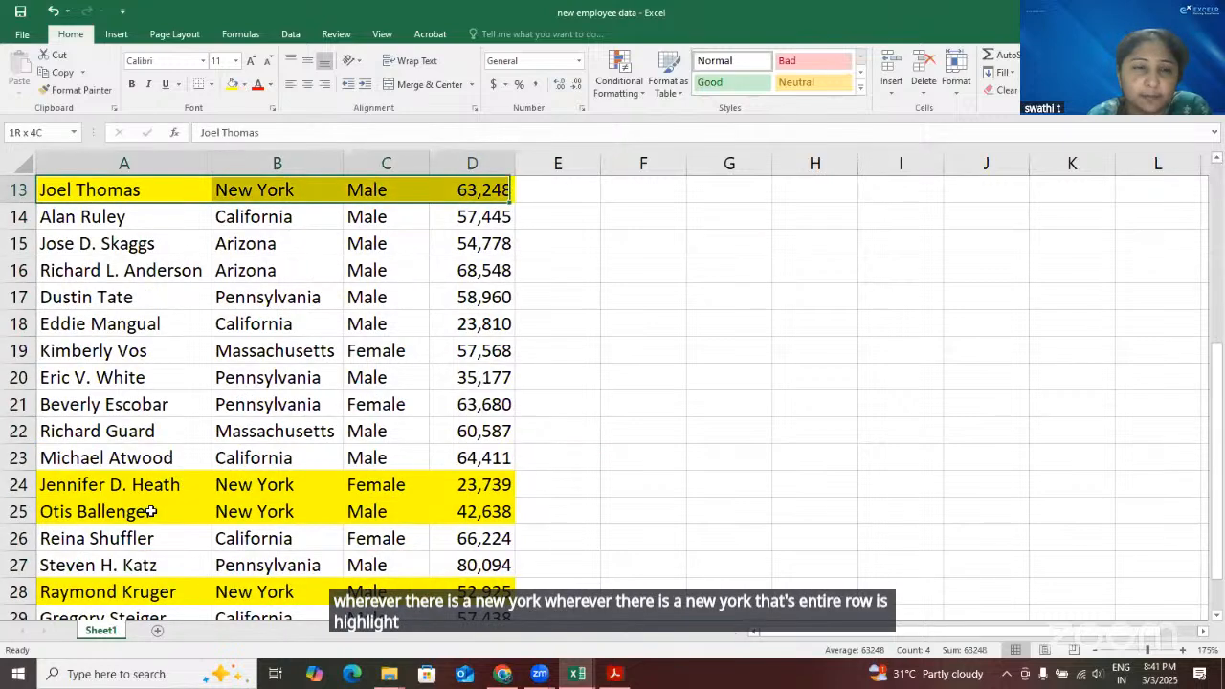
drag(142, 487, 473, 486)
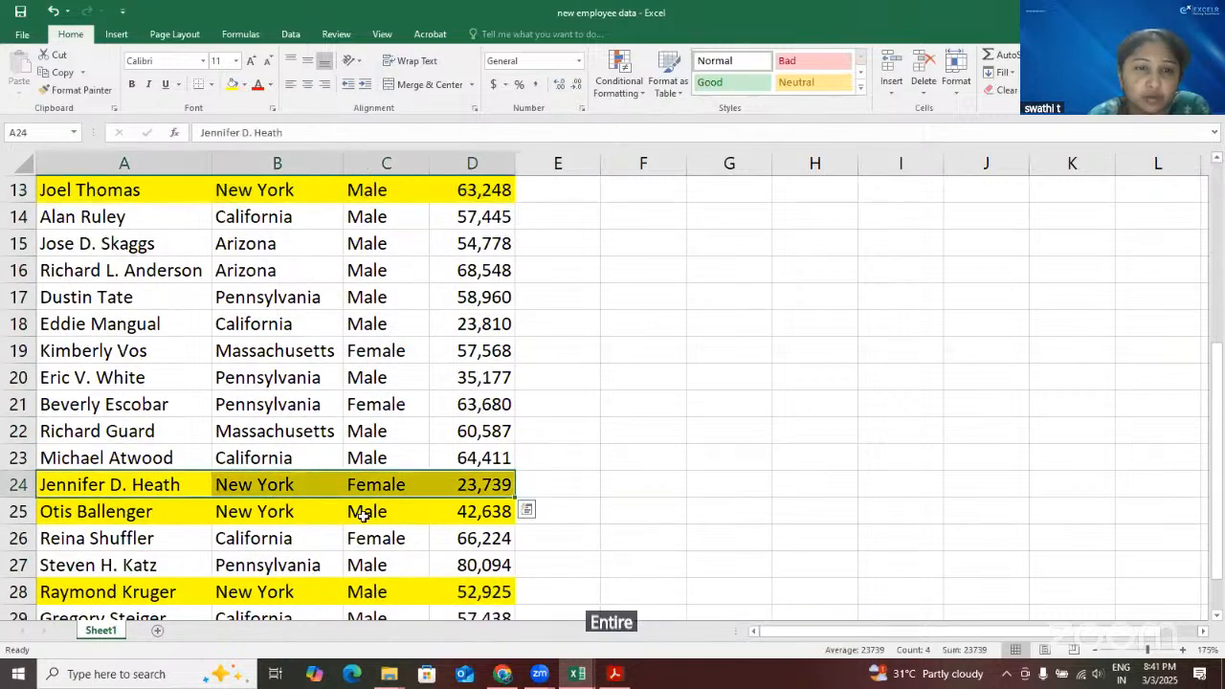
drag(134, 513, 461, 510)
scroll(673, 498, up, 1)
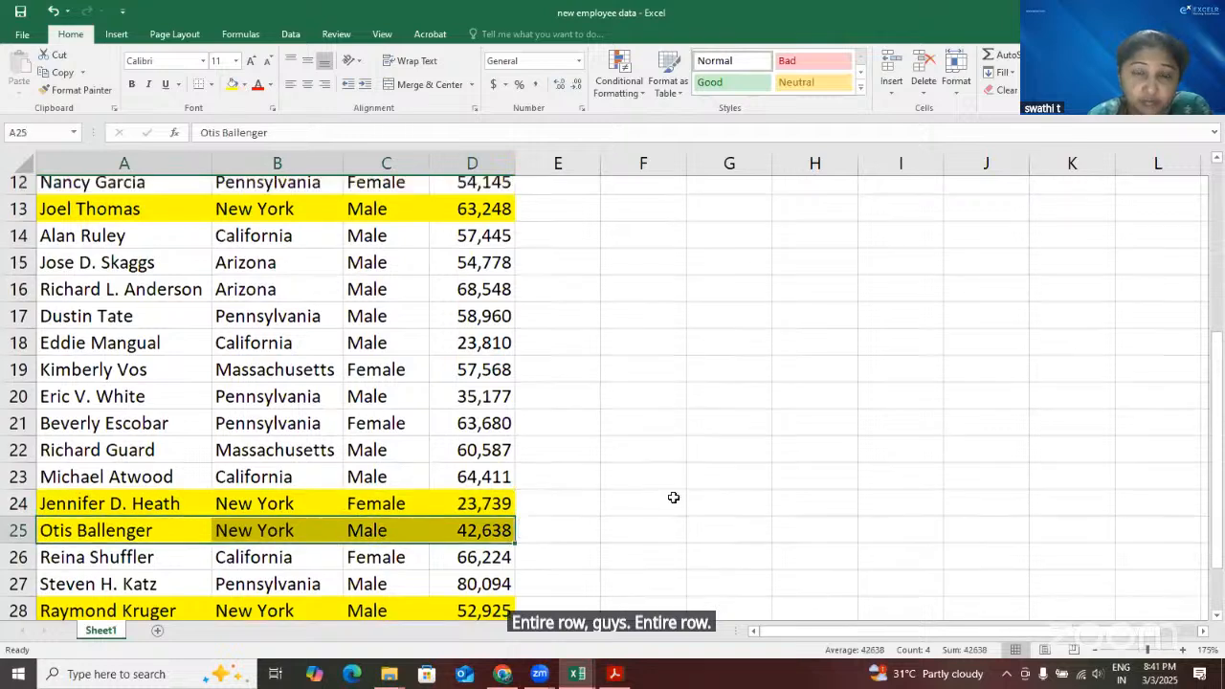
scroll(674, 498, up, 4)
Undo the New York conditional formatting rule on the employee data
click(706, 244)
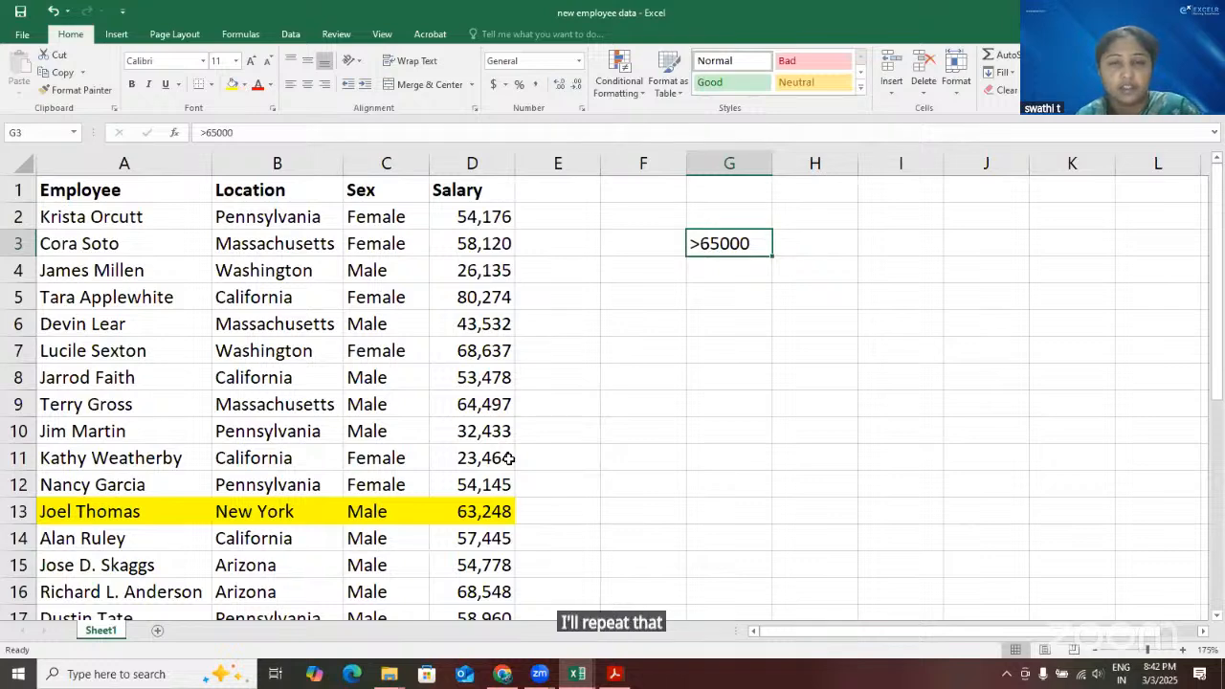
key(ctrl+z)
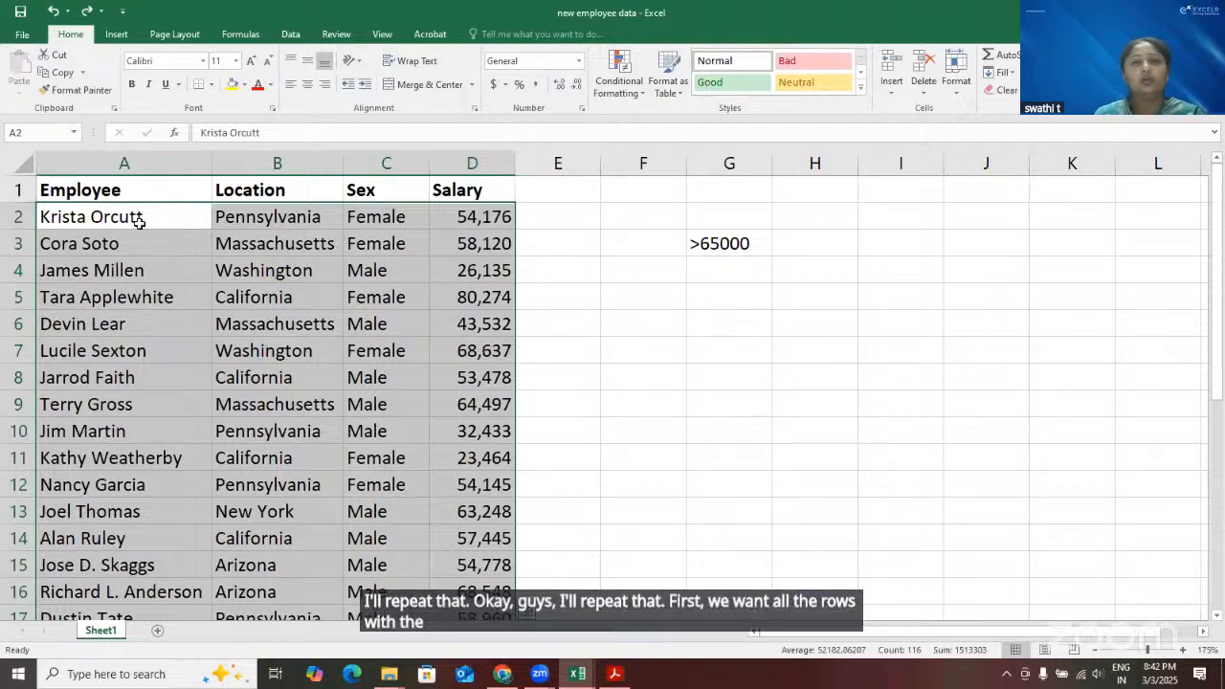
click(643, 430)
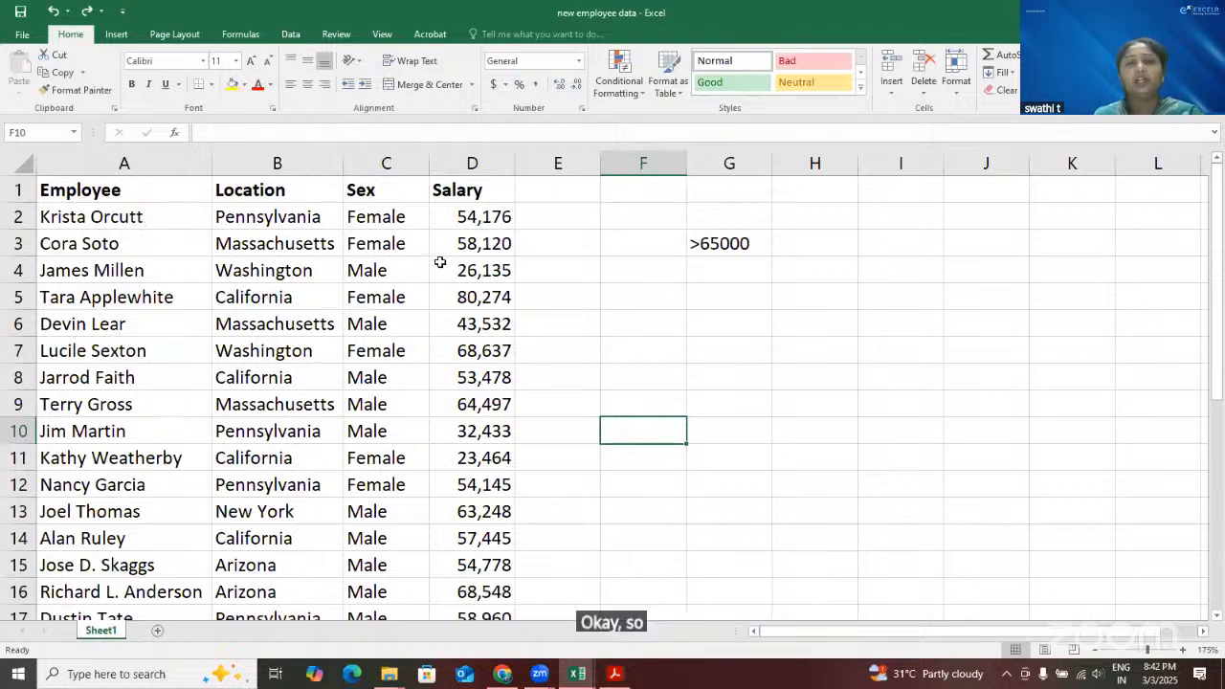
Start a new conditional formatting rule for the employee data range A2:D30, using a formula to determine which cells to format
click(170, 219)
key(ctrl+shift+Right)
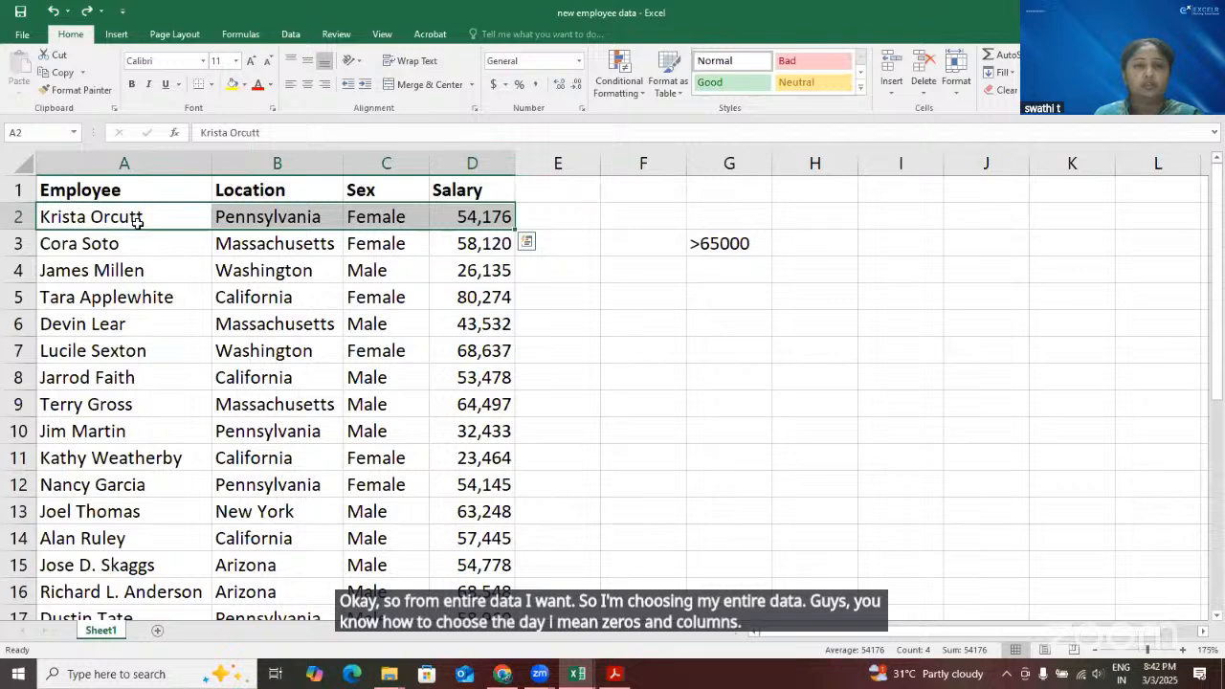
click(137, 221)
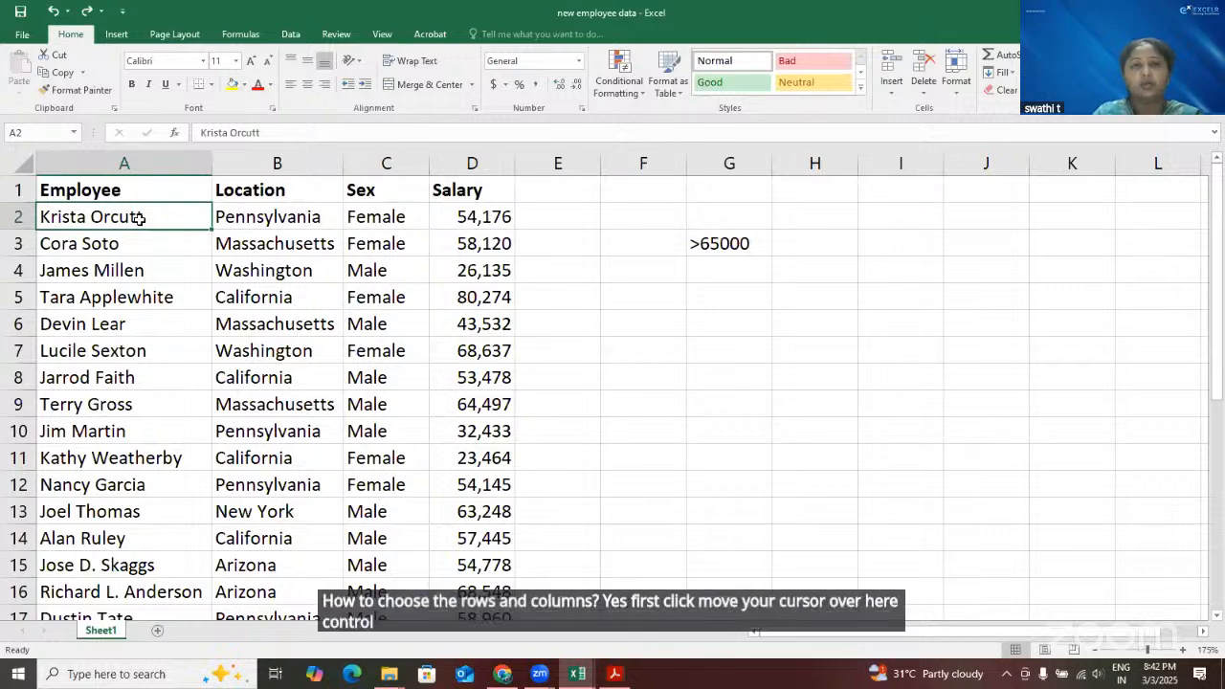
key(ctrl+shift+Right)
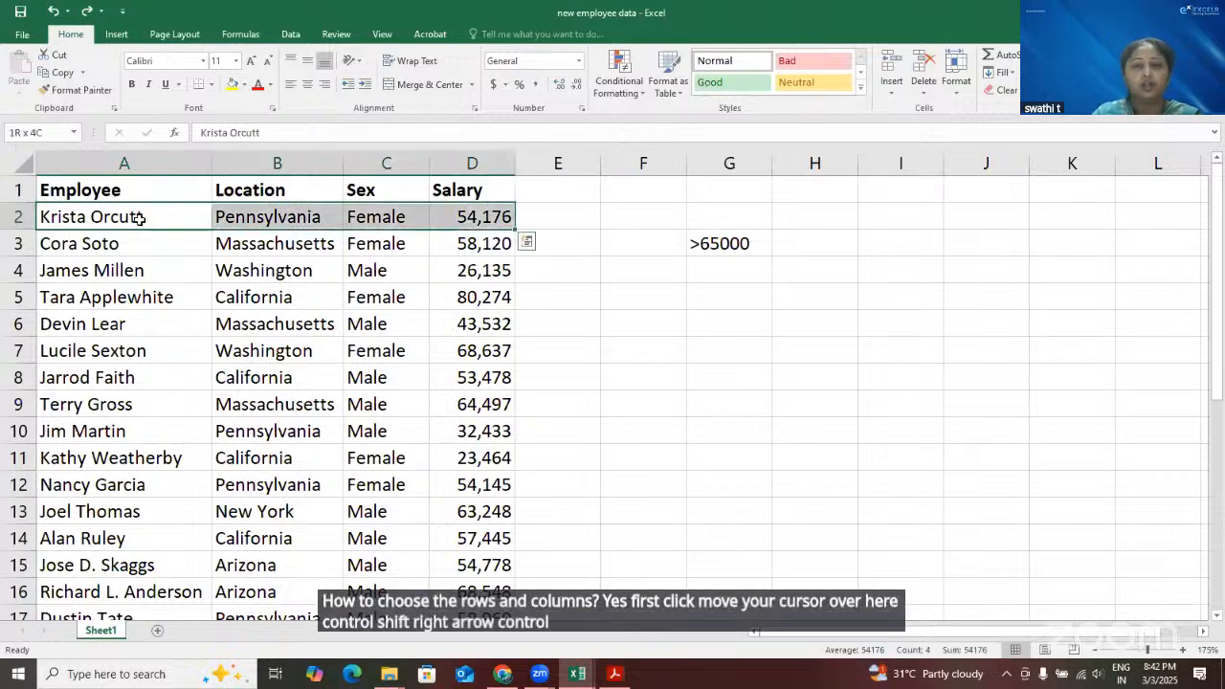
key(ctrl+shift+Down)
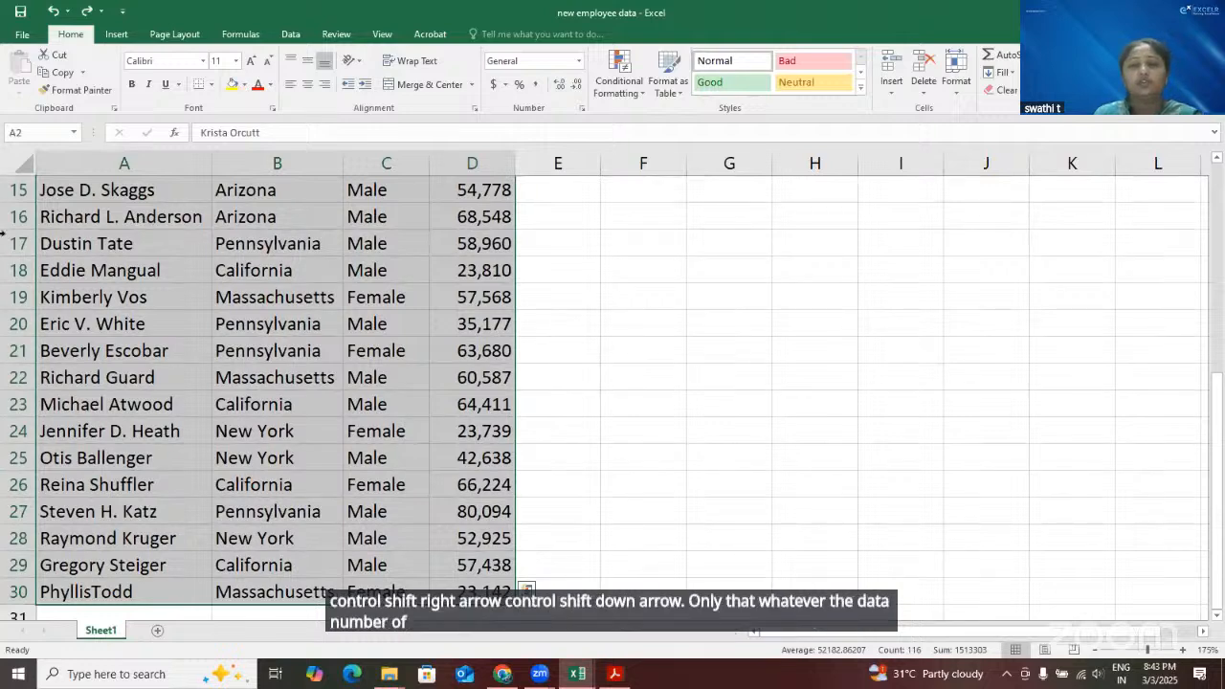
scroll(347, 293, up, 5)
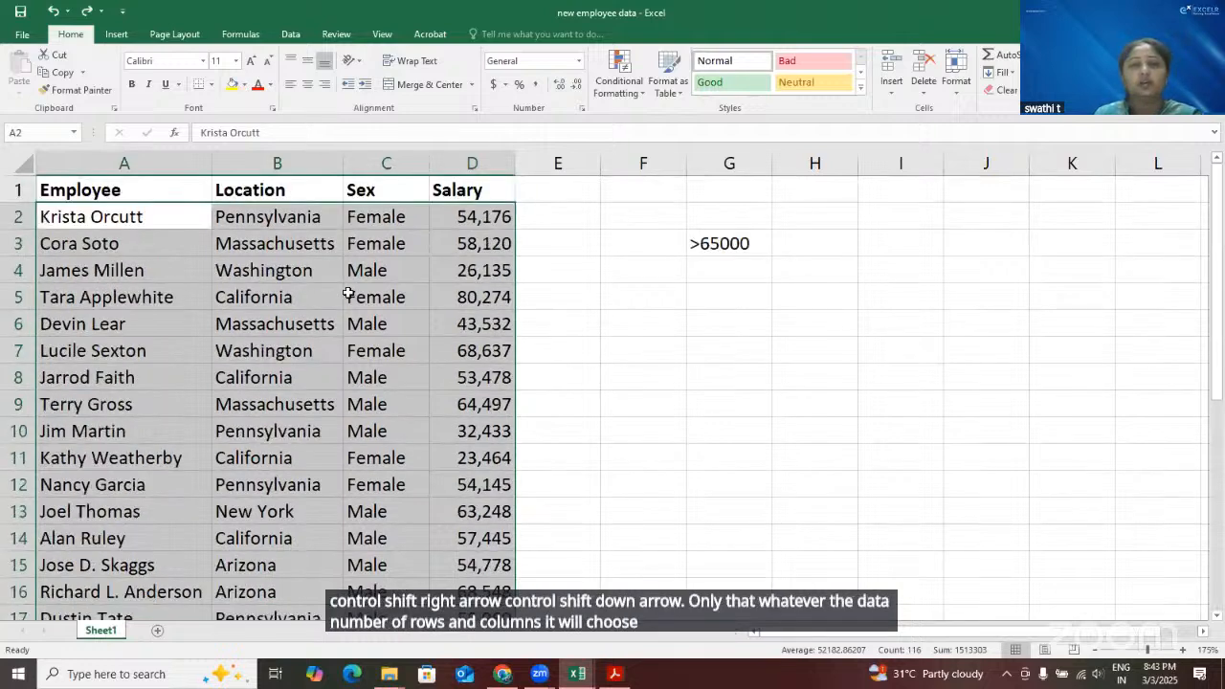
click(642, 99)
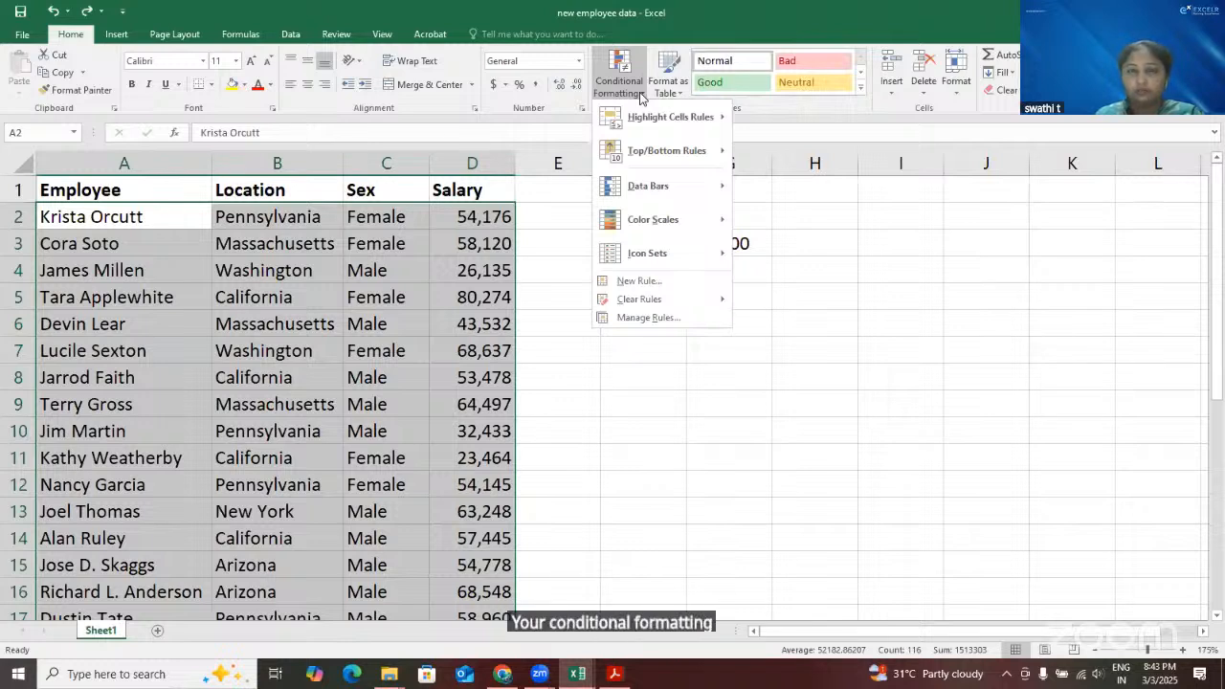
click(664, 280)
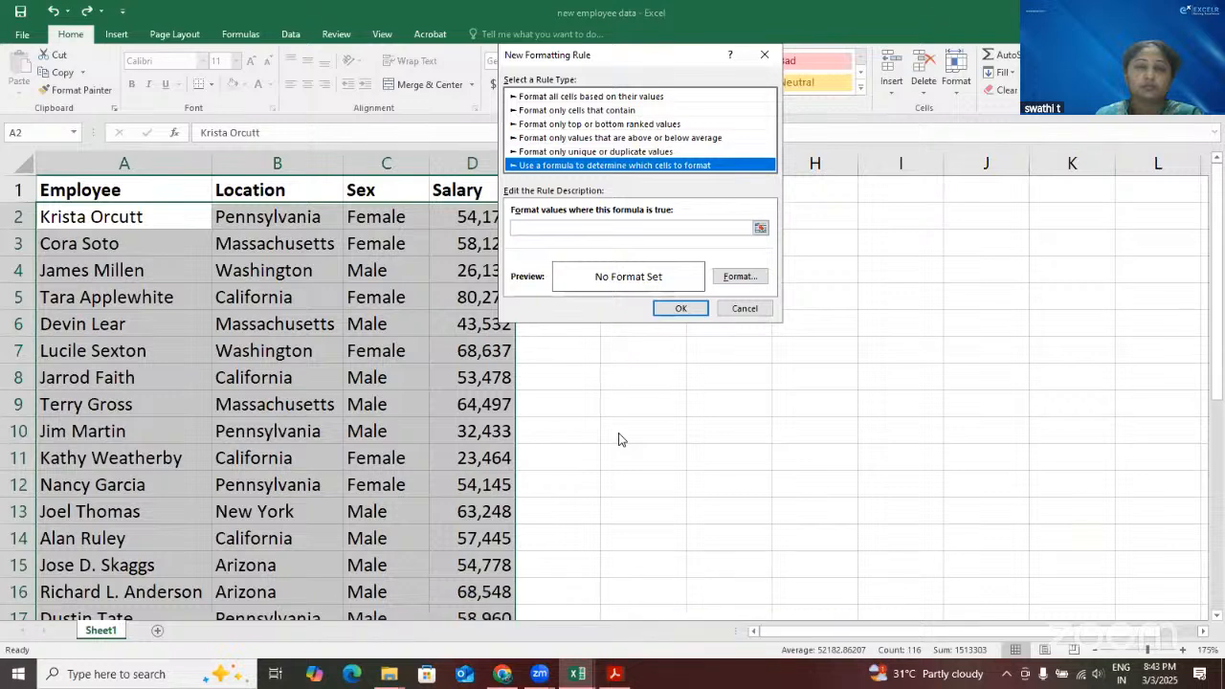
Enter the rule formula =$B2="Arizona", with column B absolute and the row relative
click(532, 231)
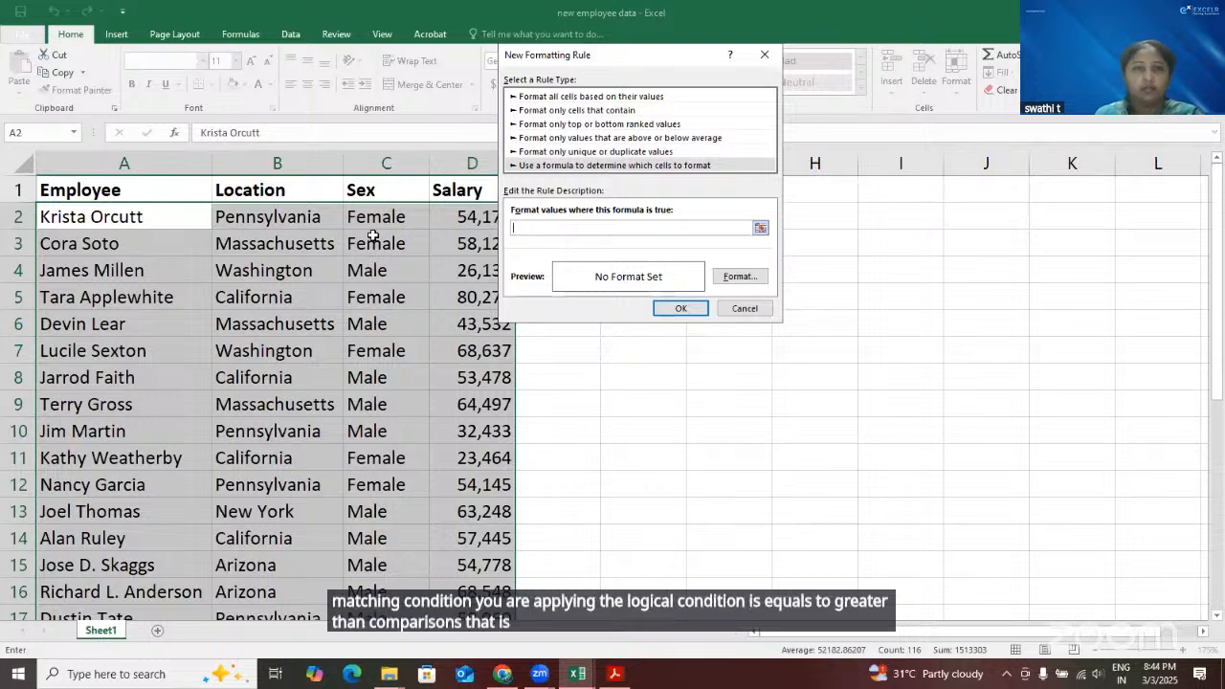
click(286, 216)
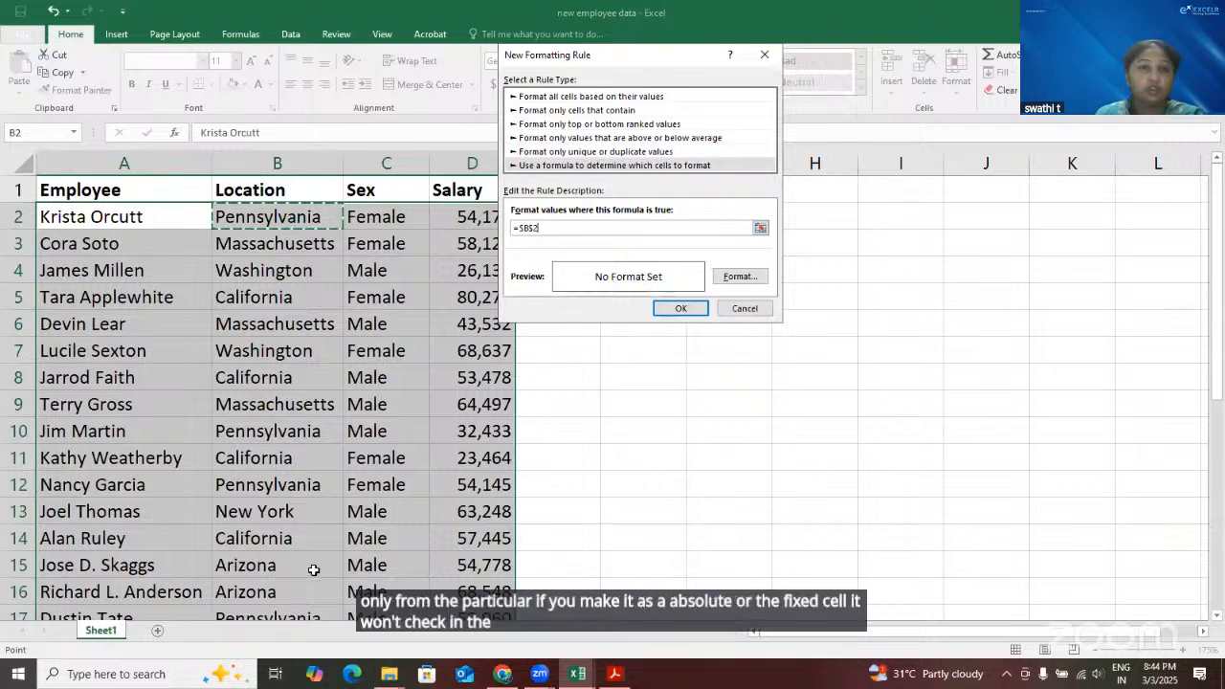
click(531, 230)
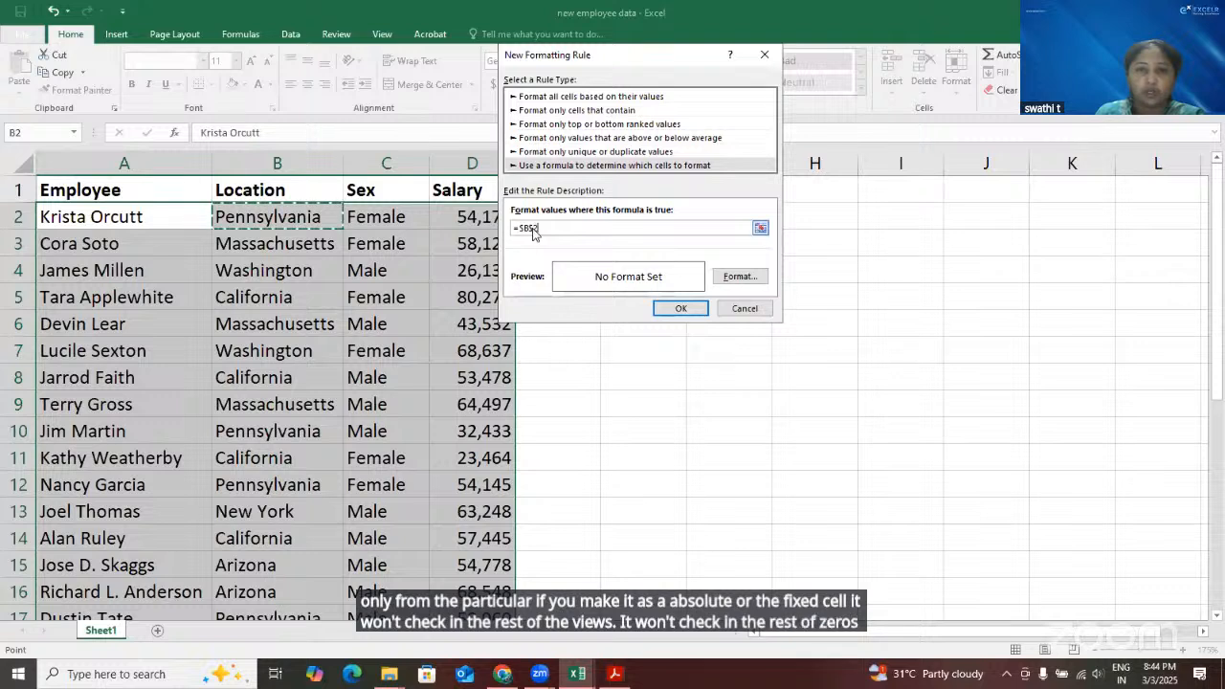
key(BackSpace)
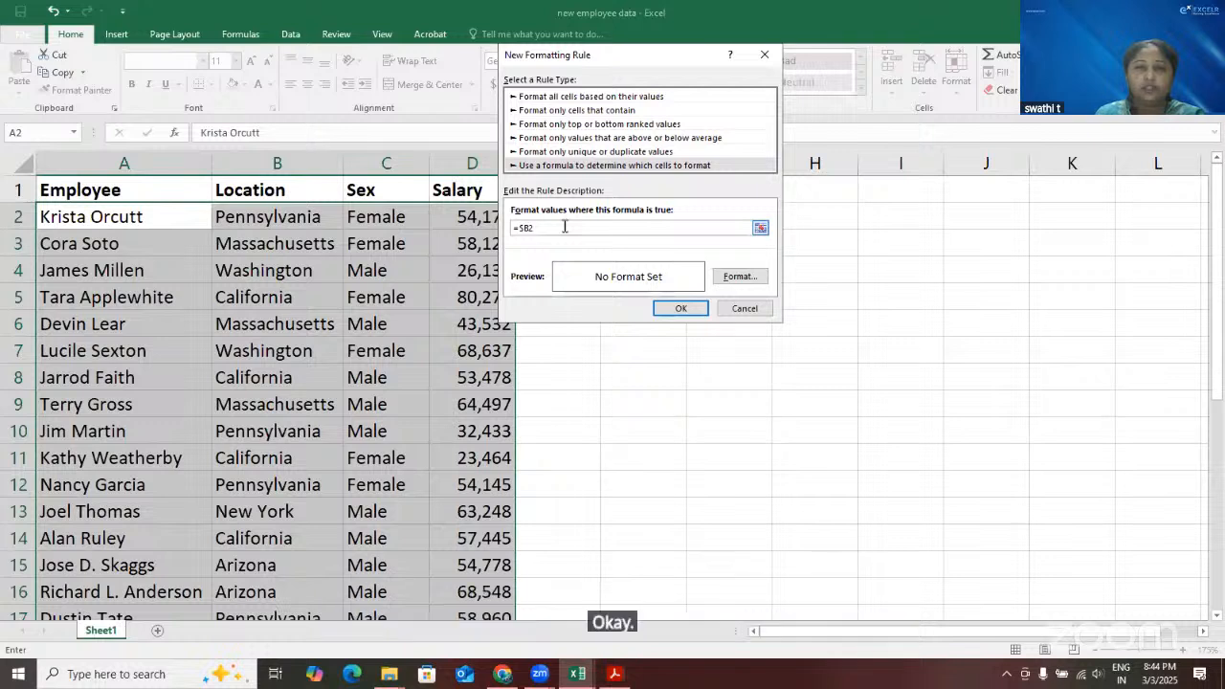
text(=1)
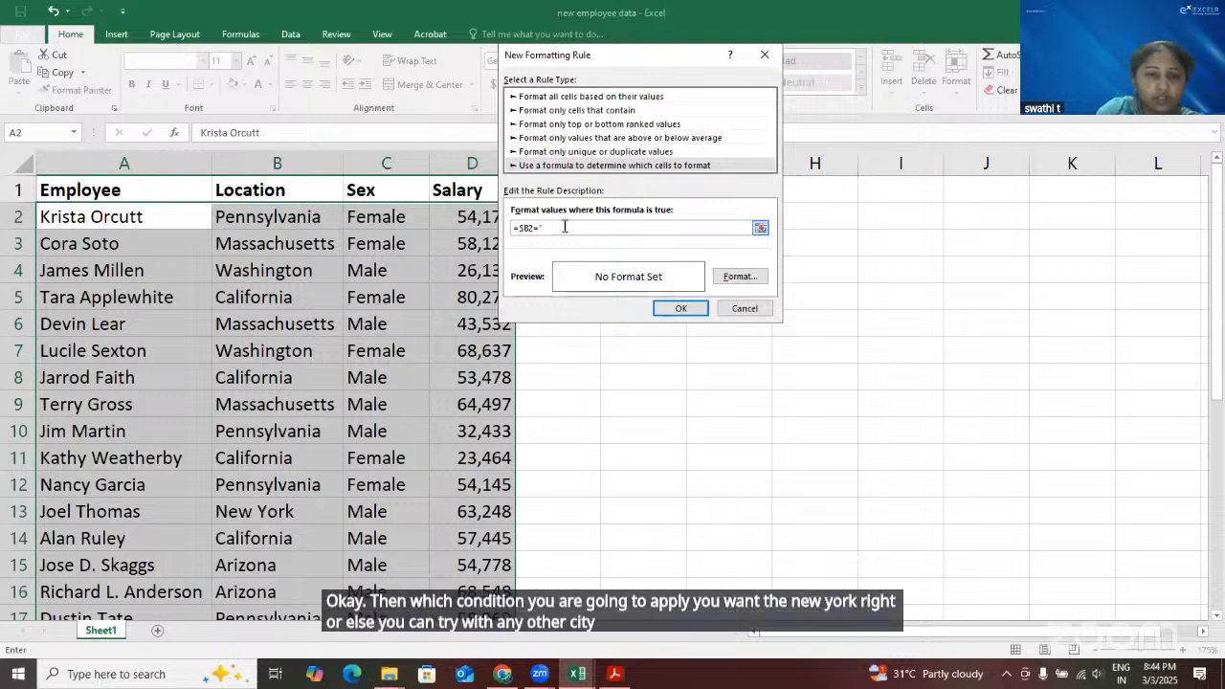
text(Ar)
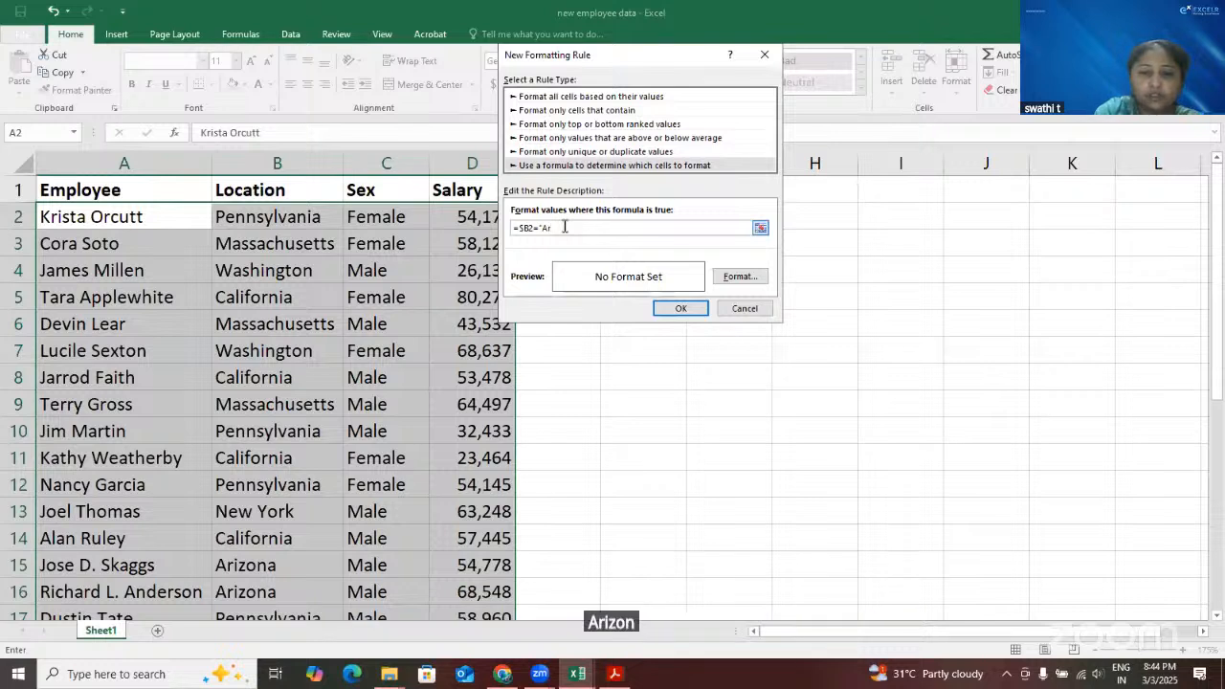
text(izona)
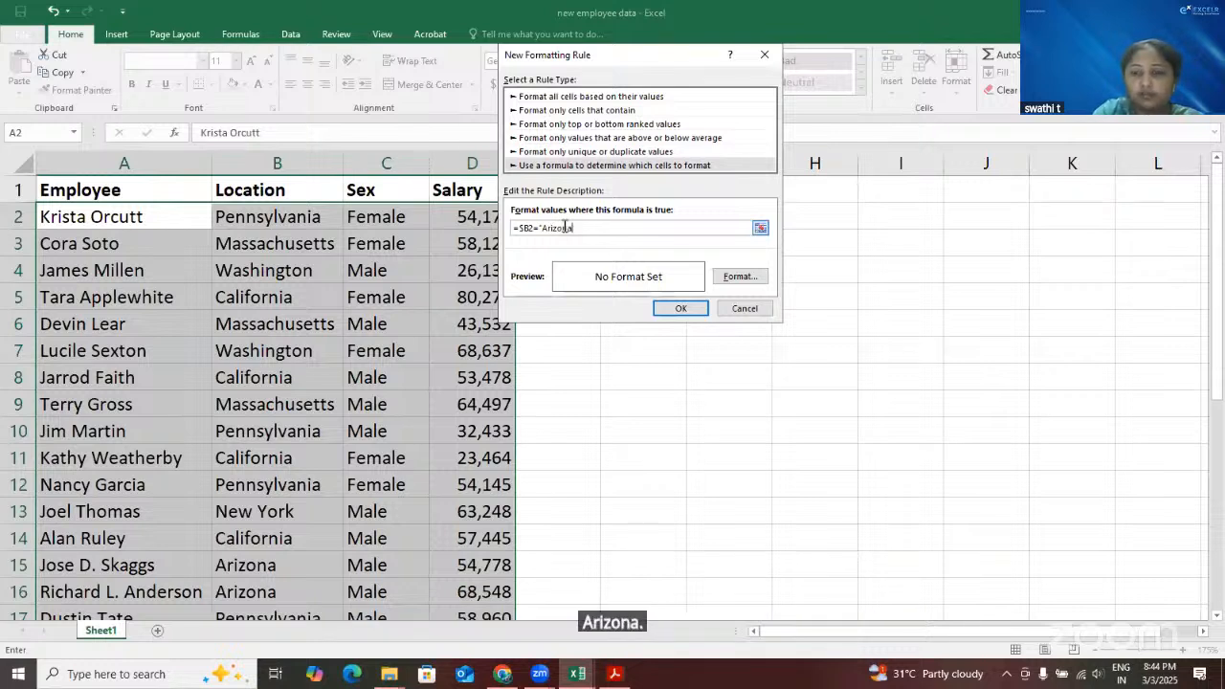
text(")
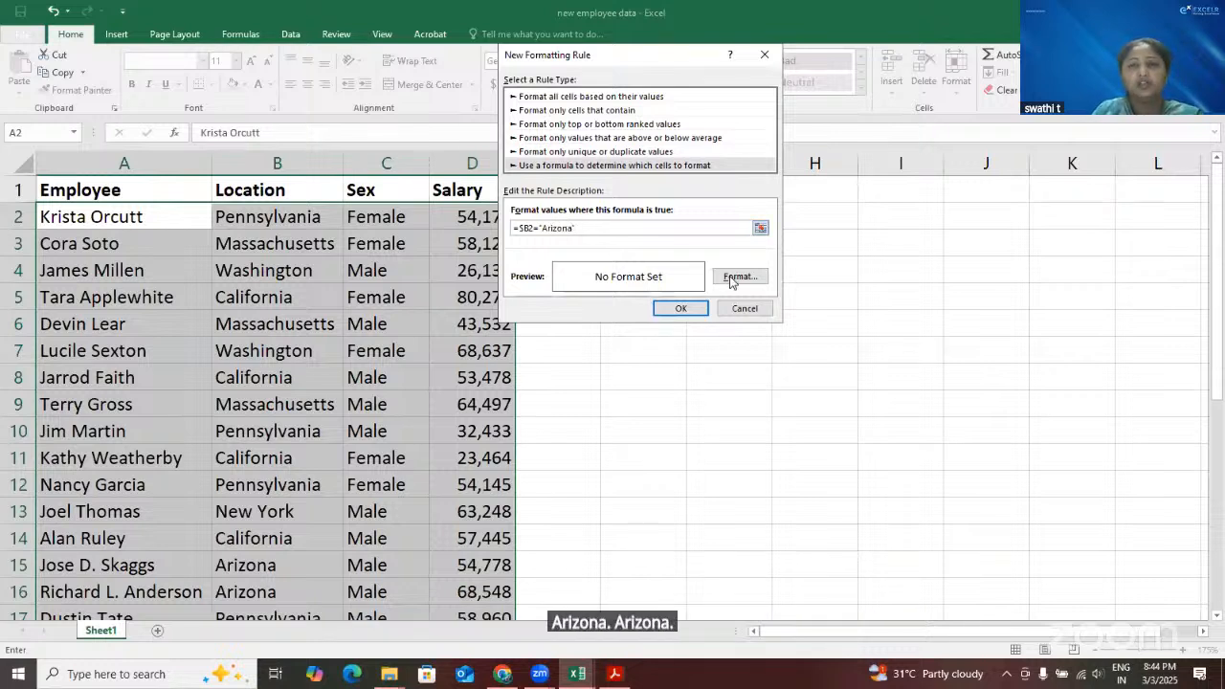
Give the Arizona rule a red background fill and apply it to the employee data
click(737, 278)
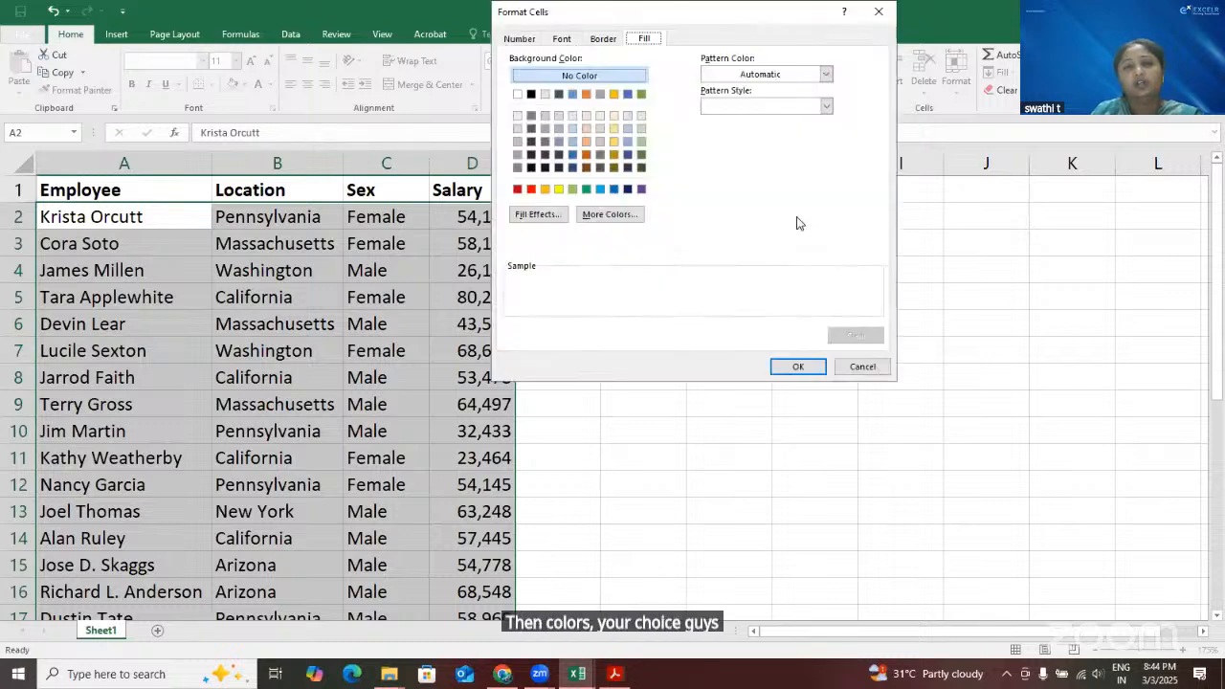
click(531, 189)
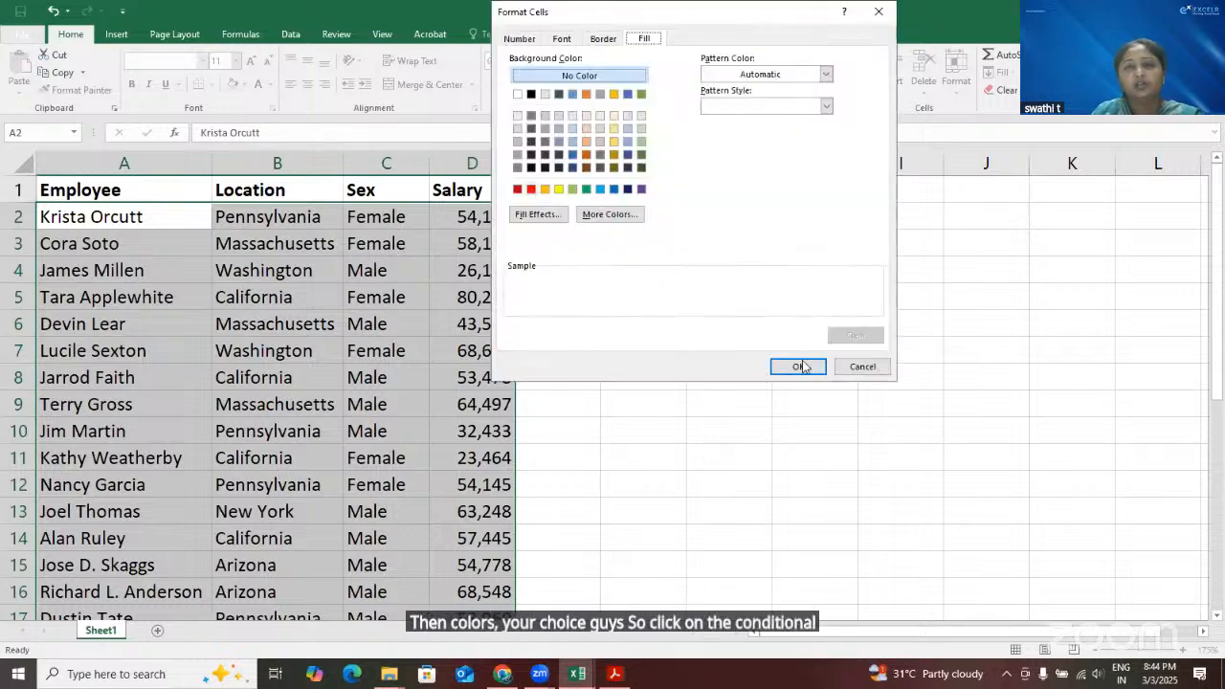
click(801, 367)
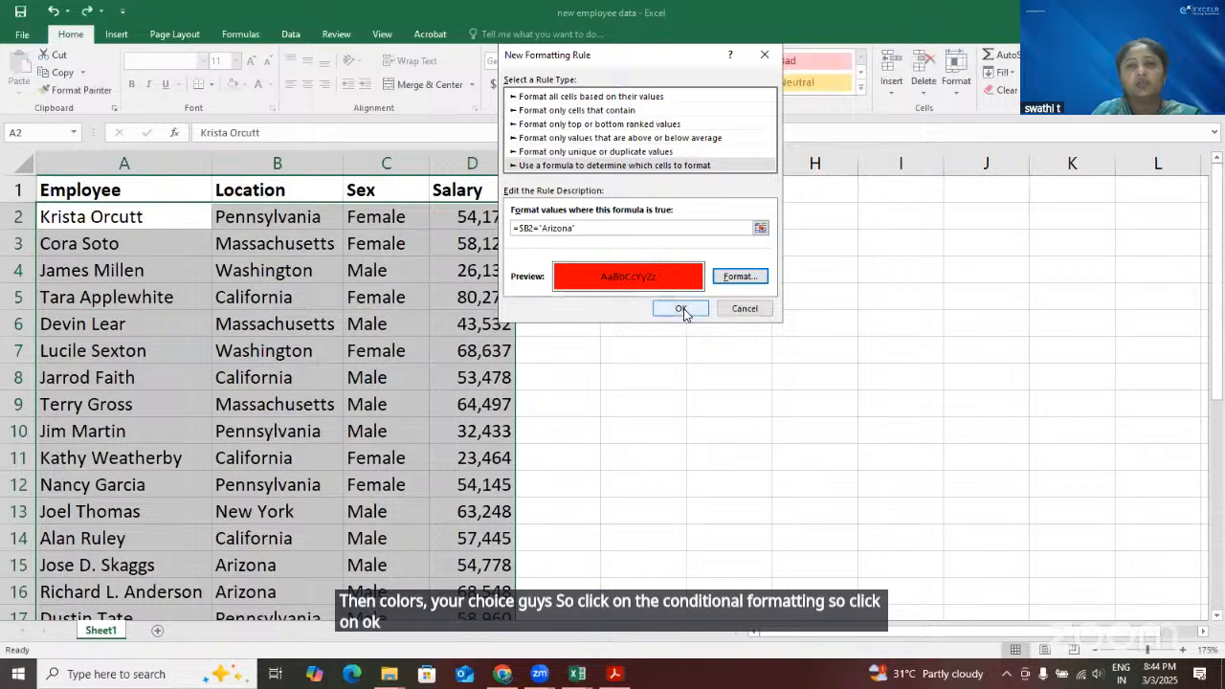
click(681, 308)
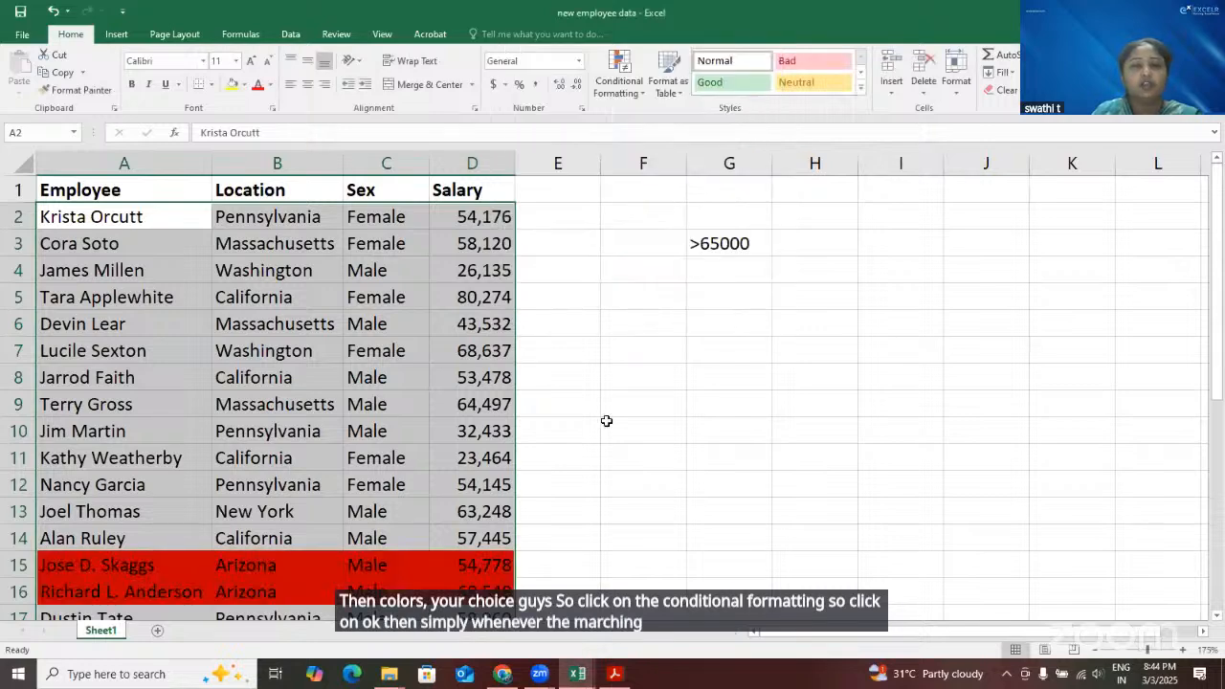
Check which employee rows the Arizona rule highlights and whether the fill spans all four columns
scroll(607, 421, down, 6)
scroll(347, 522, up, 5)
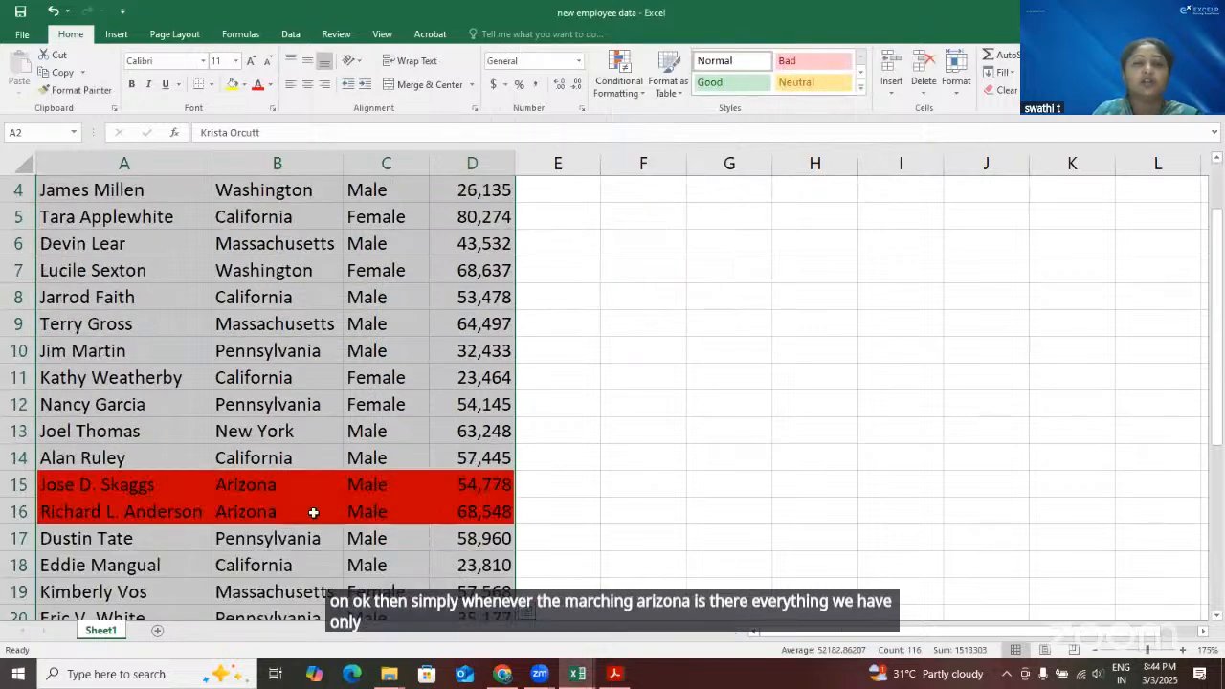
click(316, 513)
drag(125, 486, 490, 513)
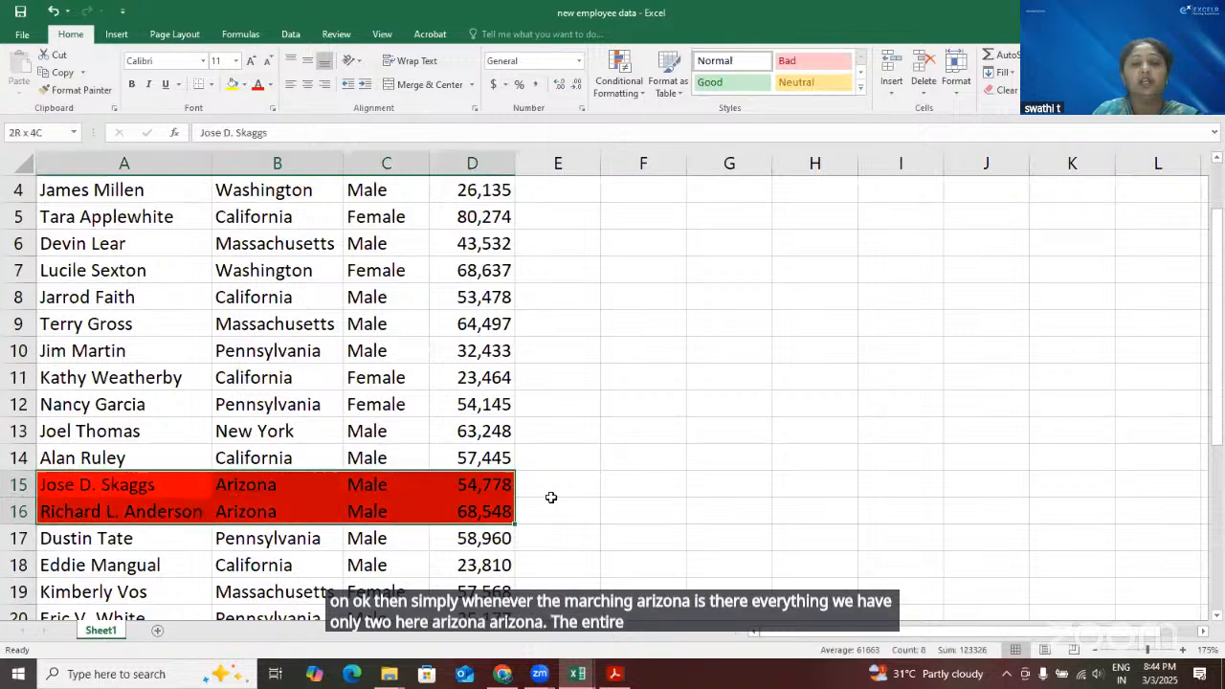
click(609, 463)
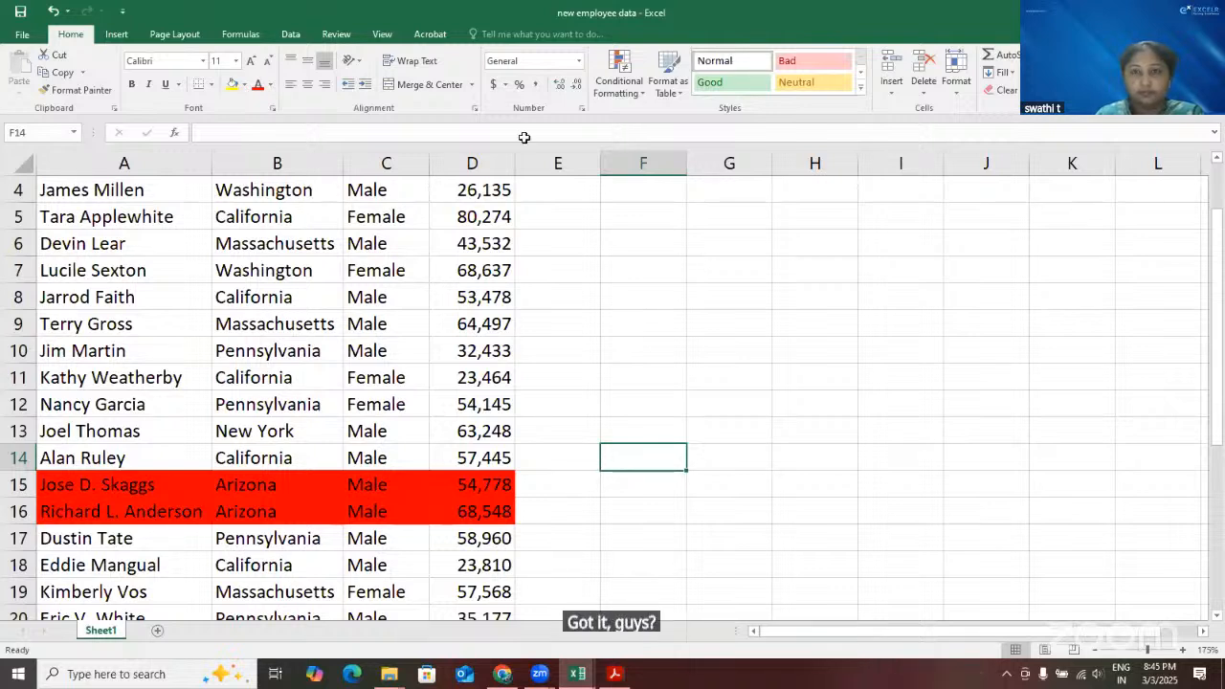
Clear the conditional formatting rules from the entire sheet
scroll(544, 264, up, 1)
click(572, 322)
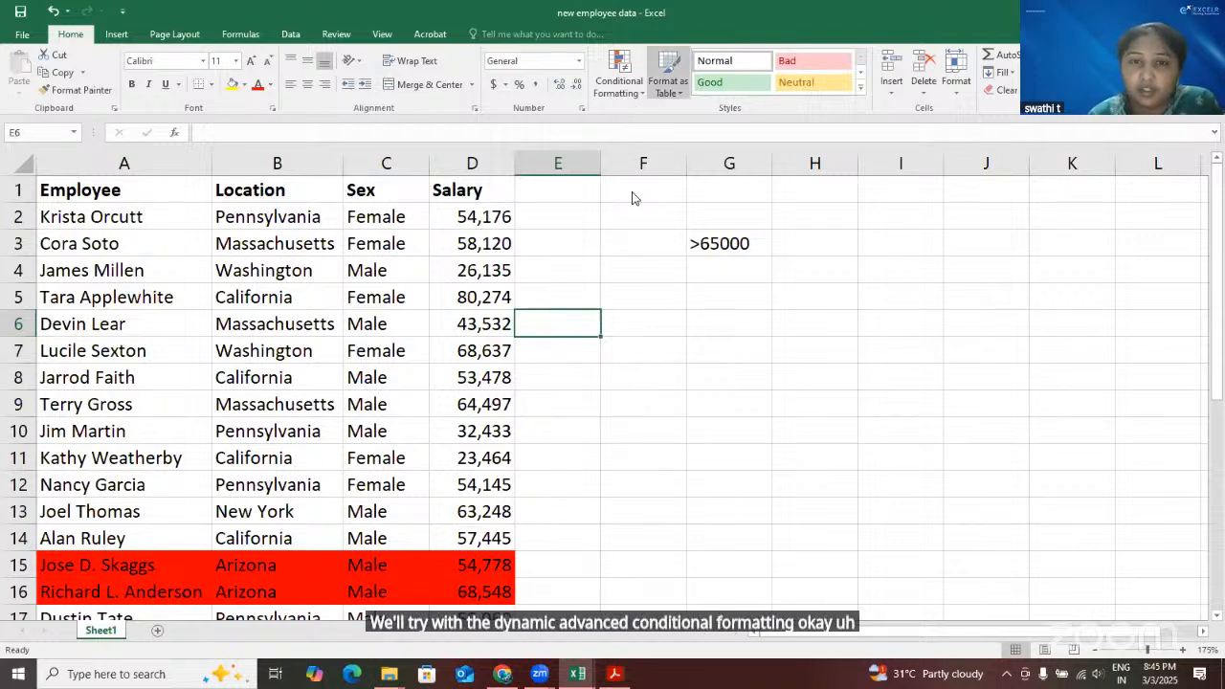
click(619, 81)
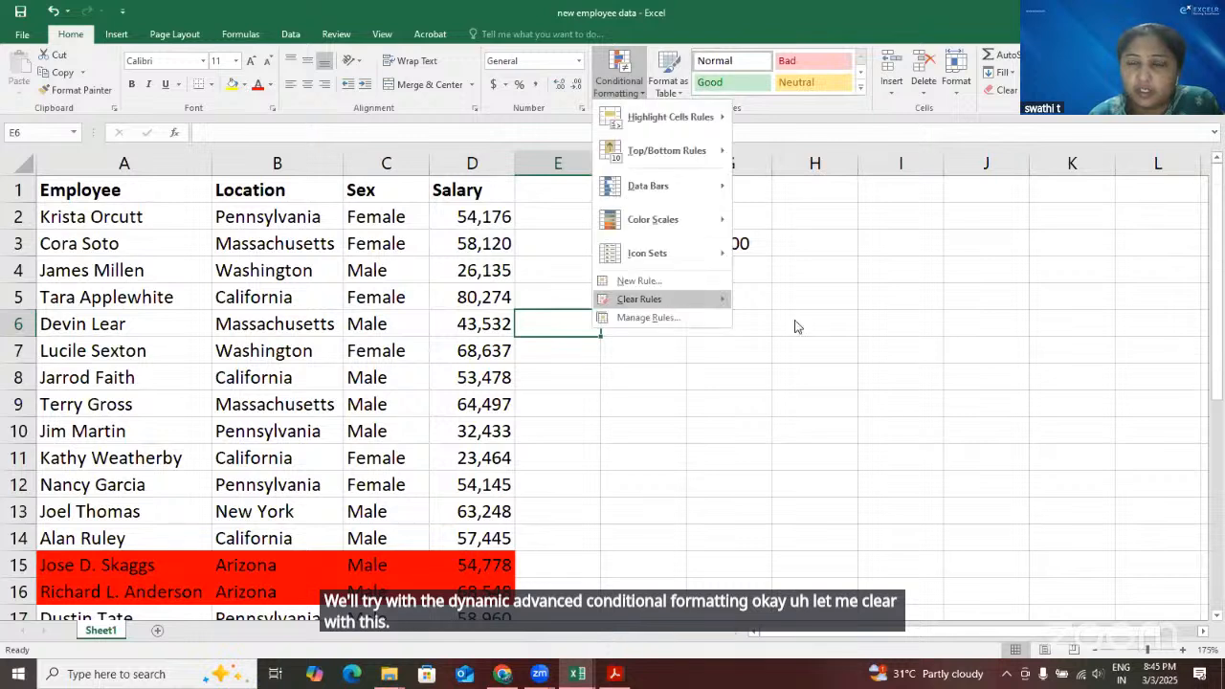
click(563, 218)
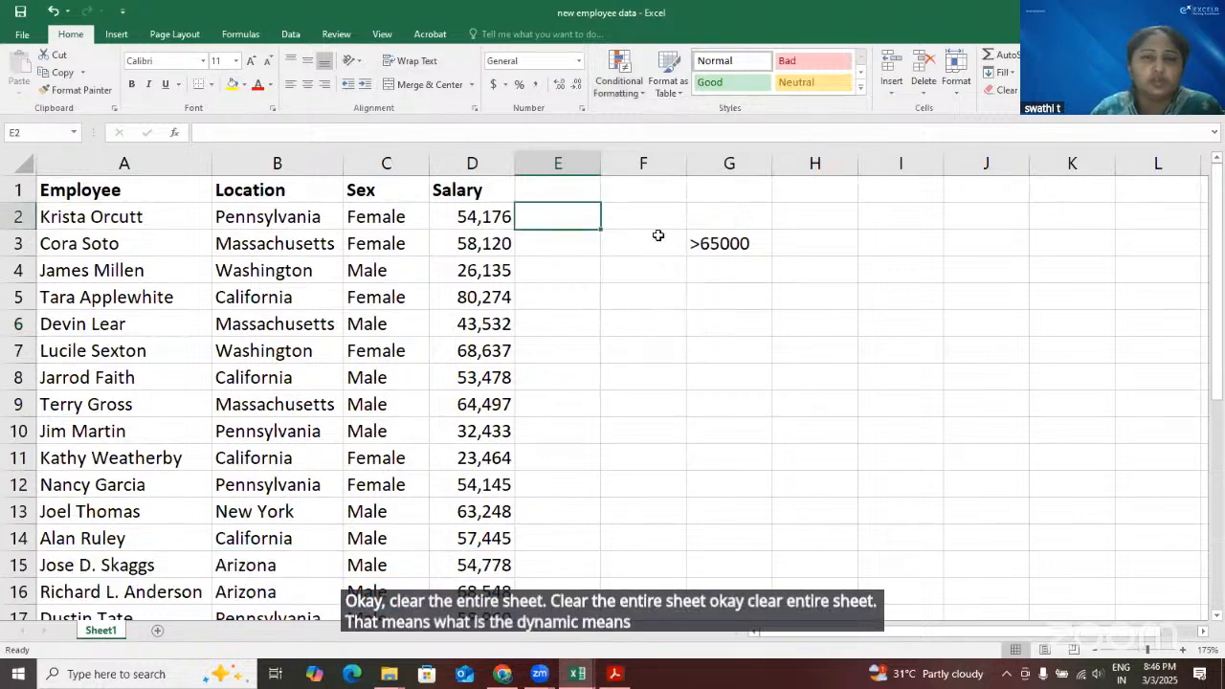
Add a Location header in cell E1, next to the Salary column
double_click(568, 190)
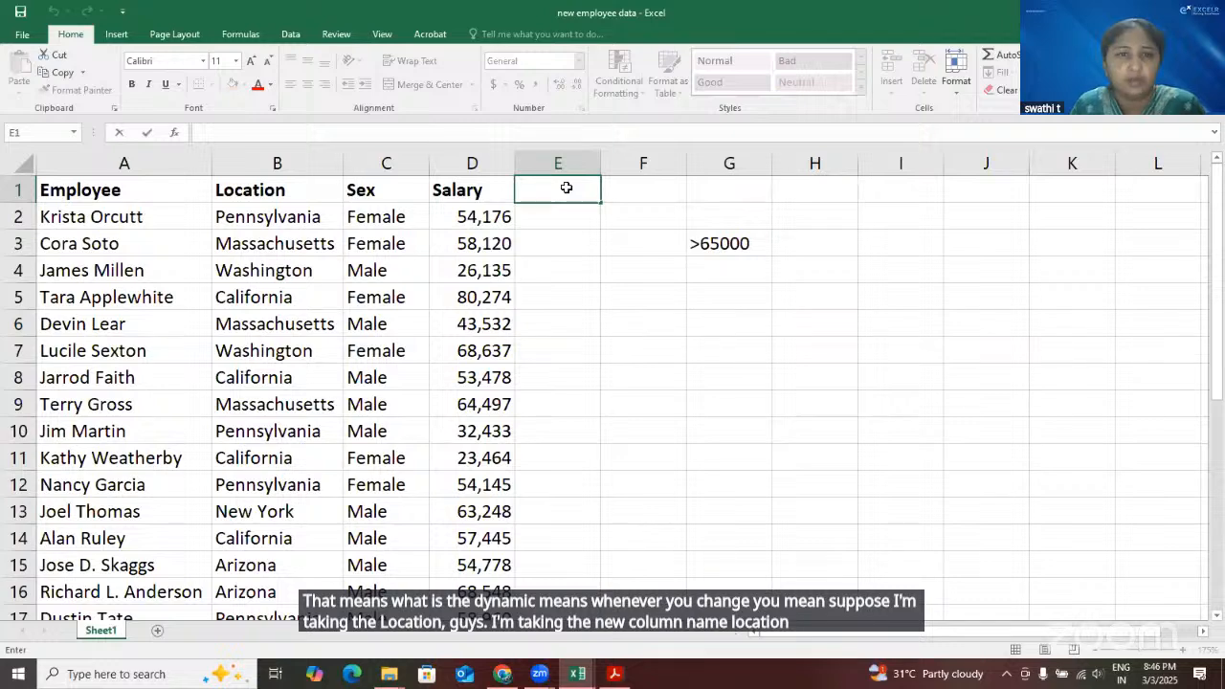
text(Location)
key(Return)
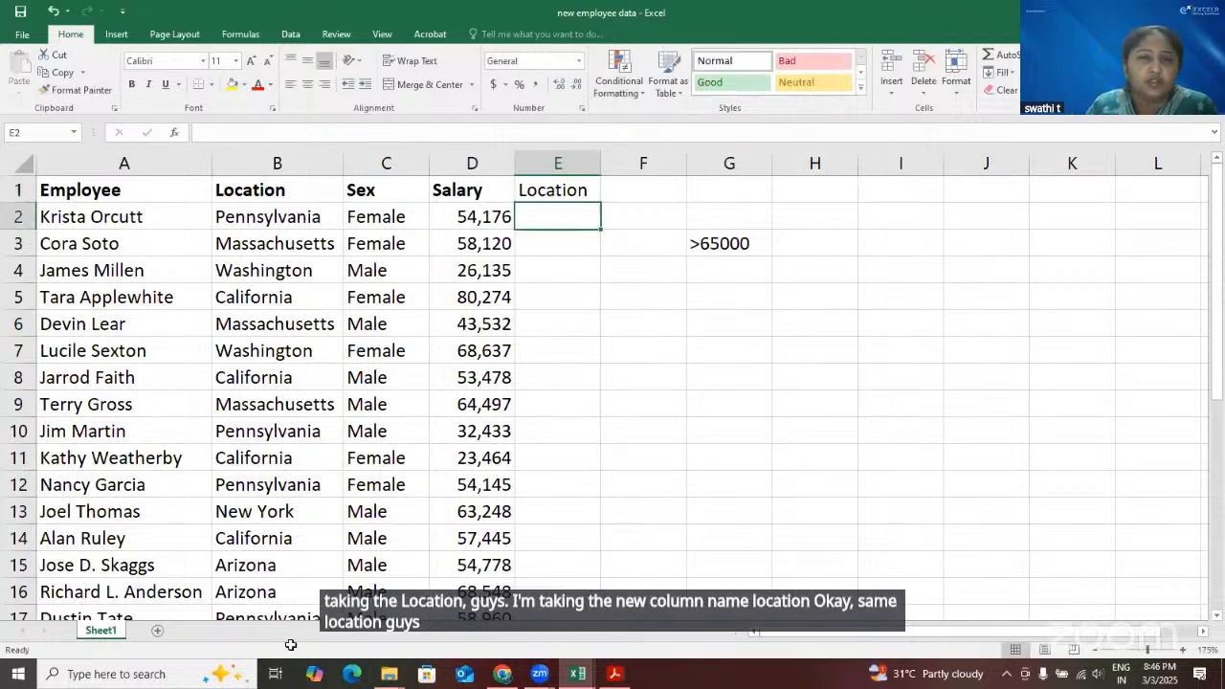
Enter Arizona in cell E2 as the lookup value under the new Location header
drag(276, 216, 267, 576)
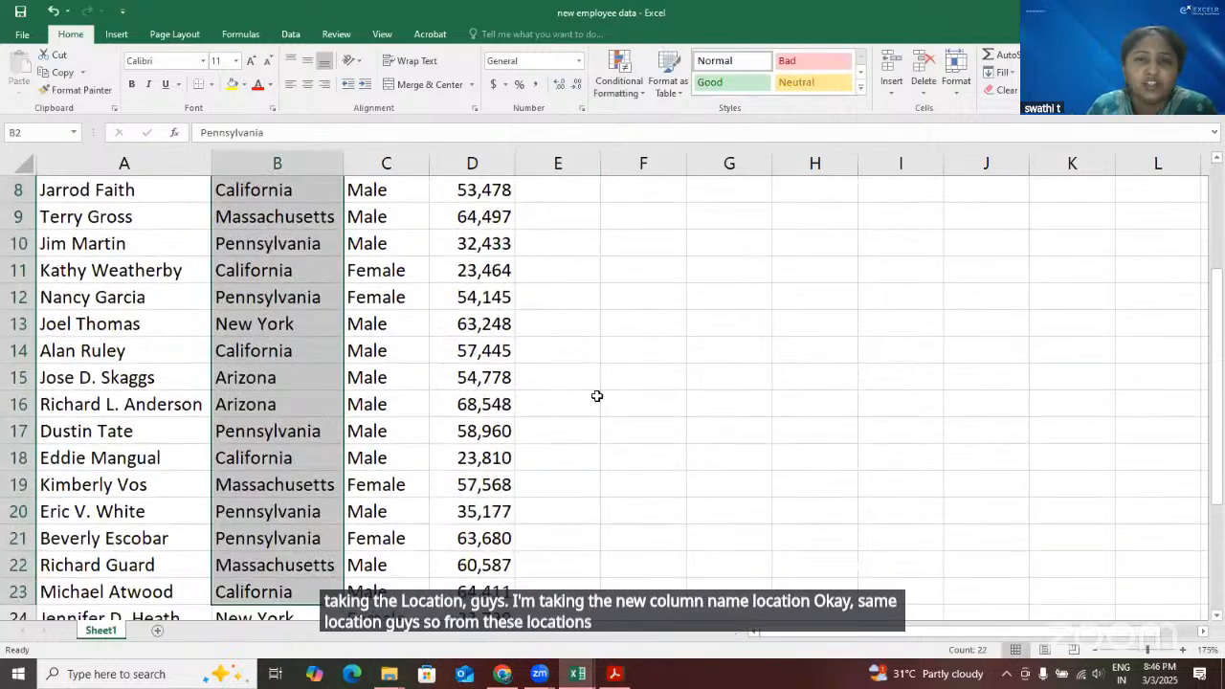
scroll(553, 215, up, 3)
double_click(553, 217)
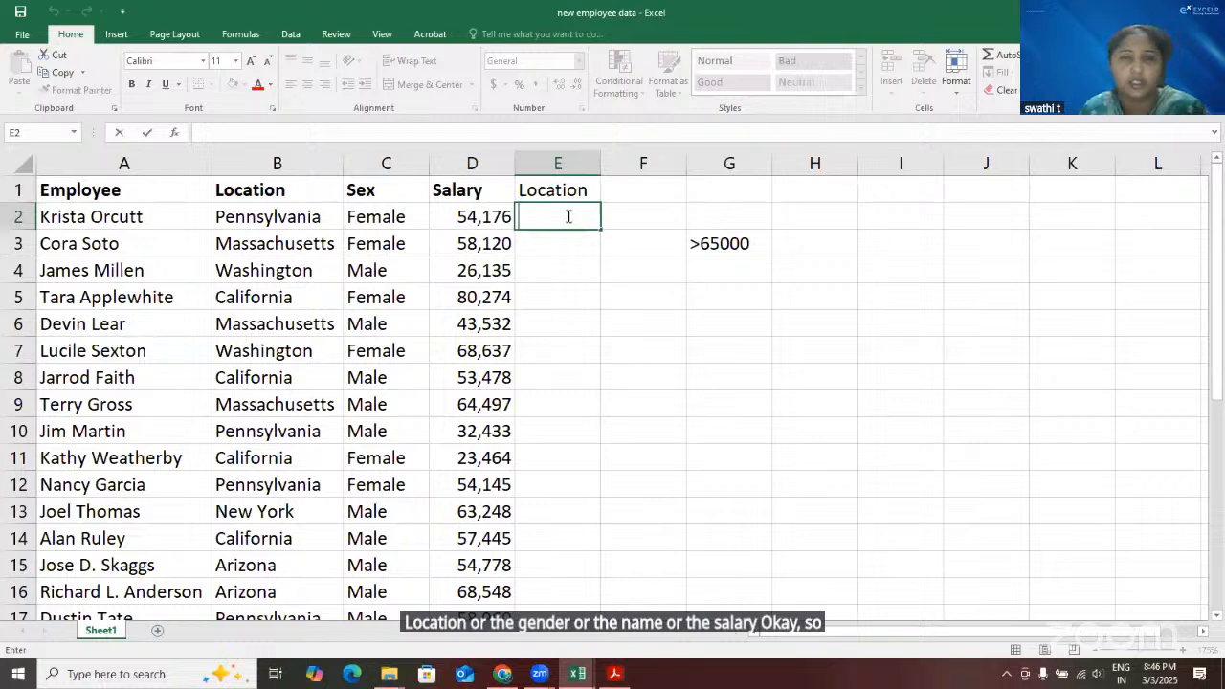
text(A)
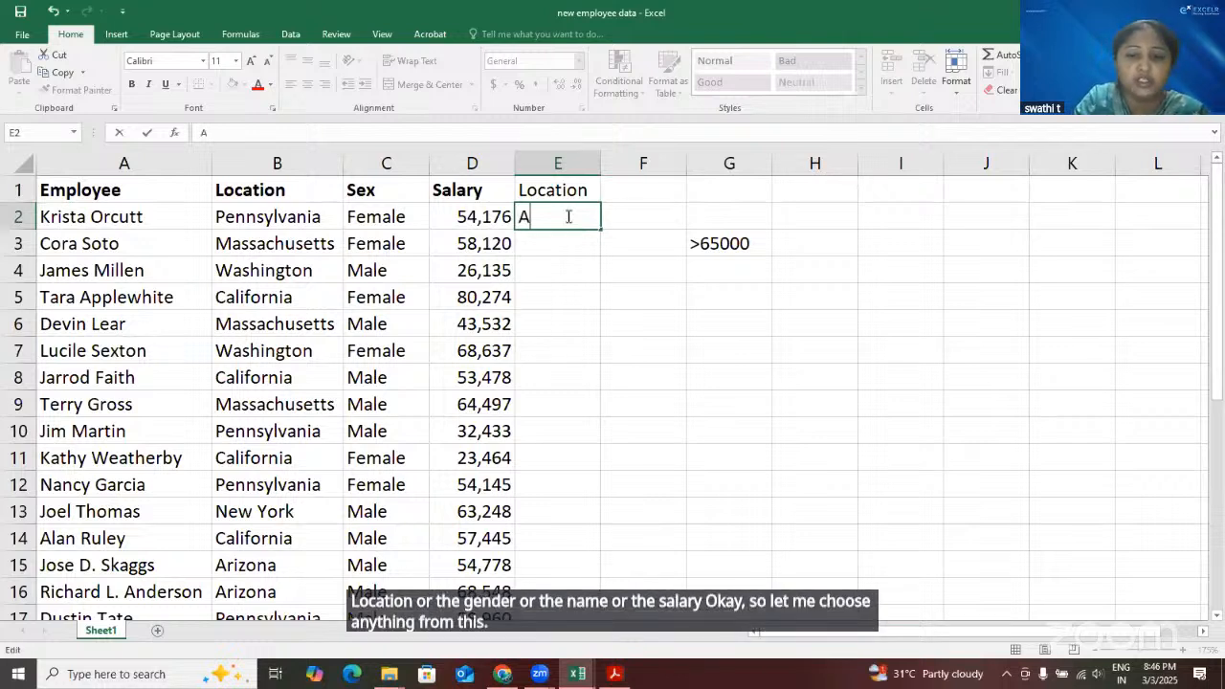
text(rizon)
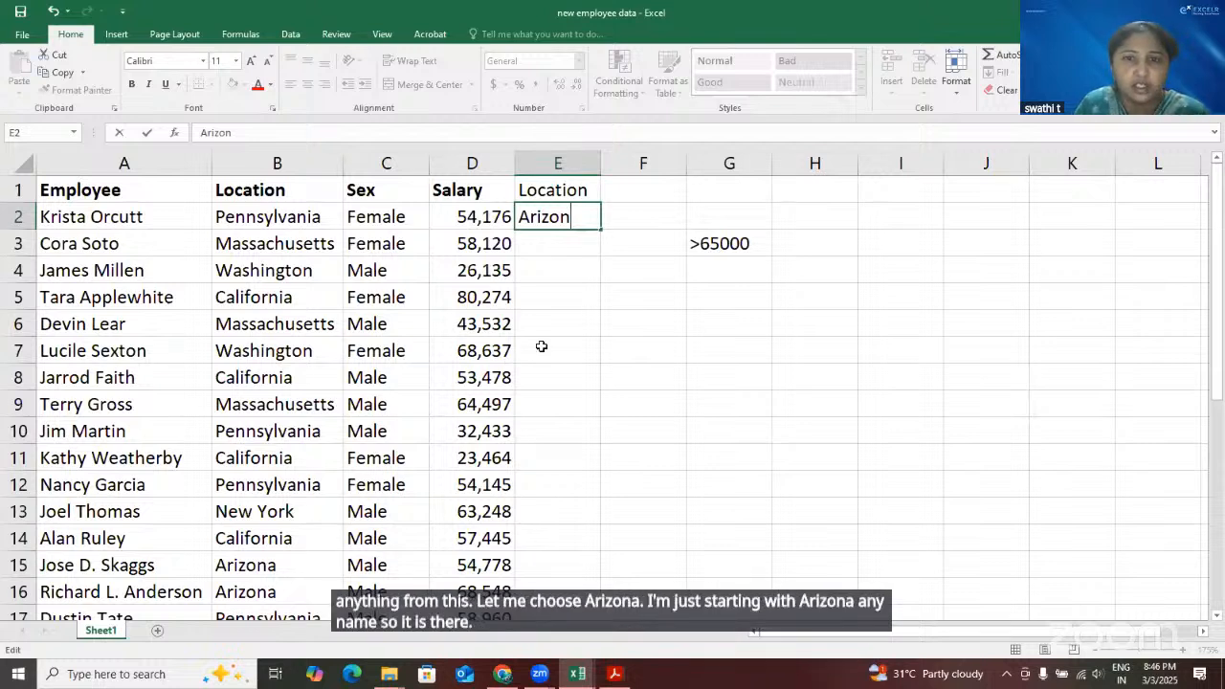
text(a)
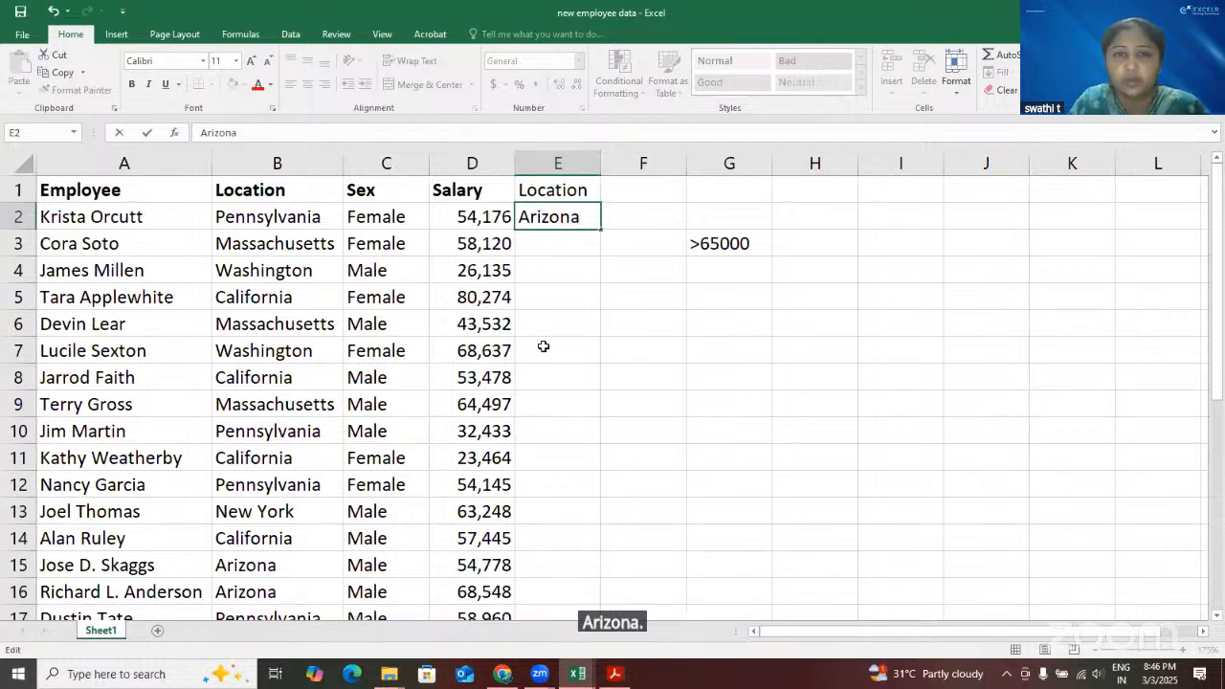
key(Return)
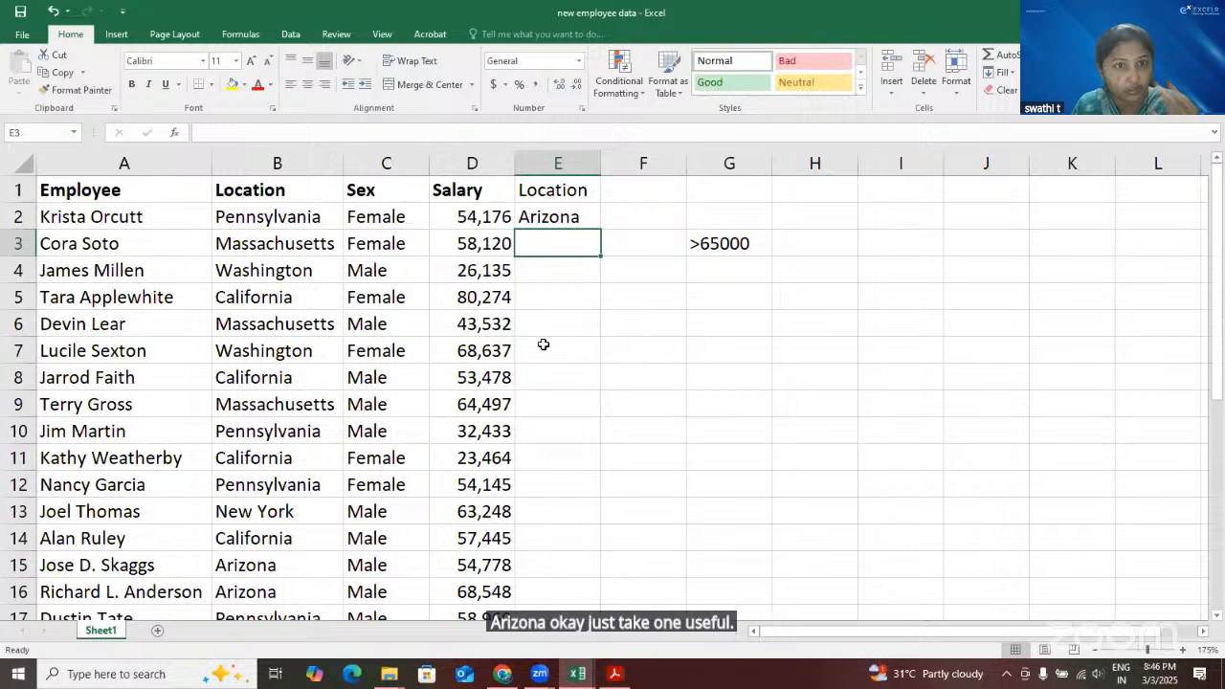
Select the employee data rows together with the lookup column, range A2:E30
click(159, 218)
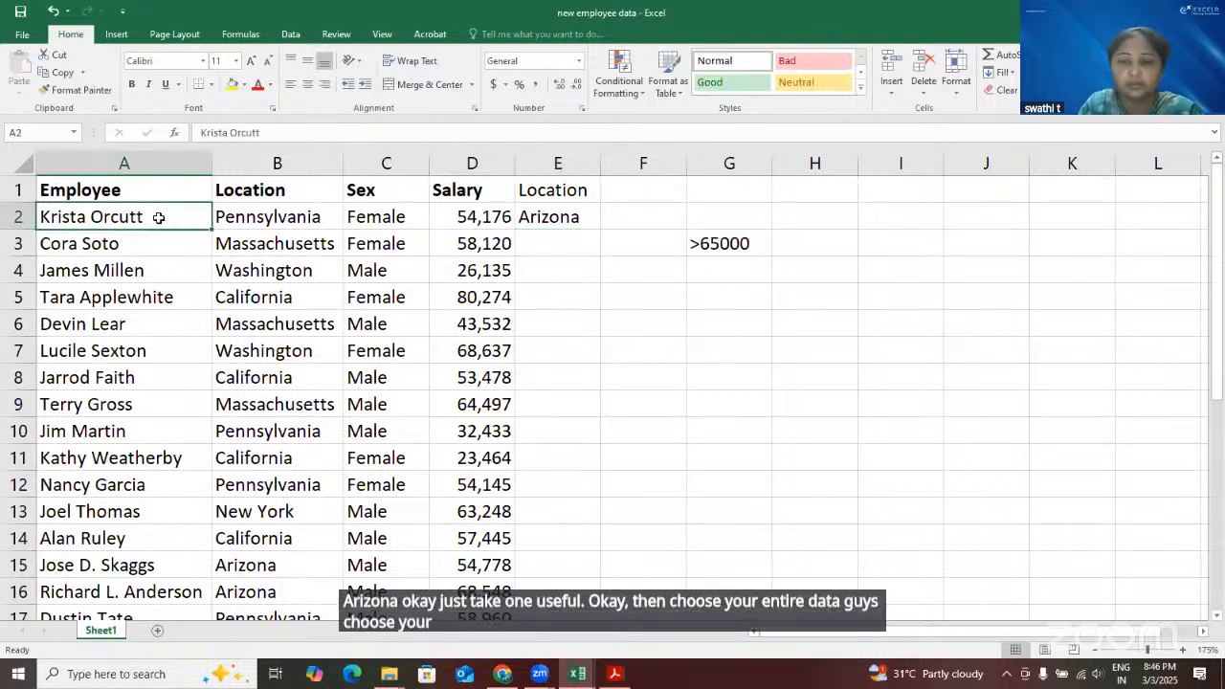
key(ctrl+shift+Right)
key(ctrl+shift+Down)
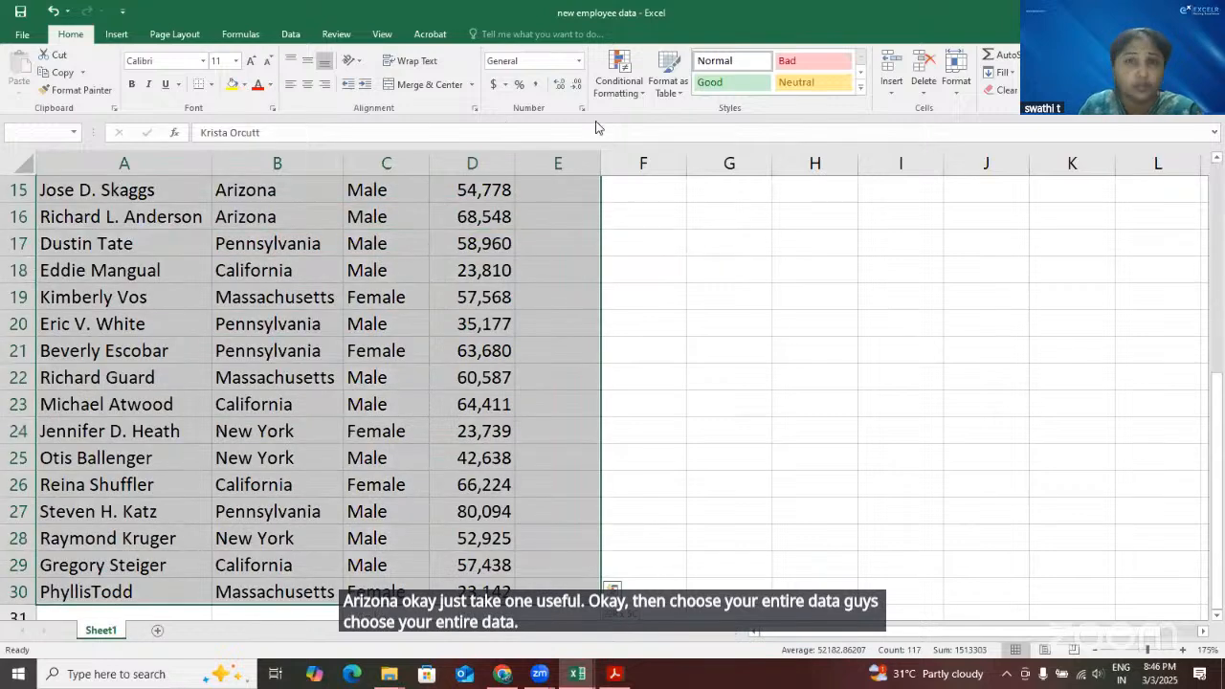
click(640, 86)
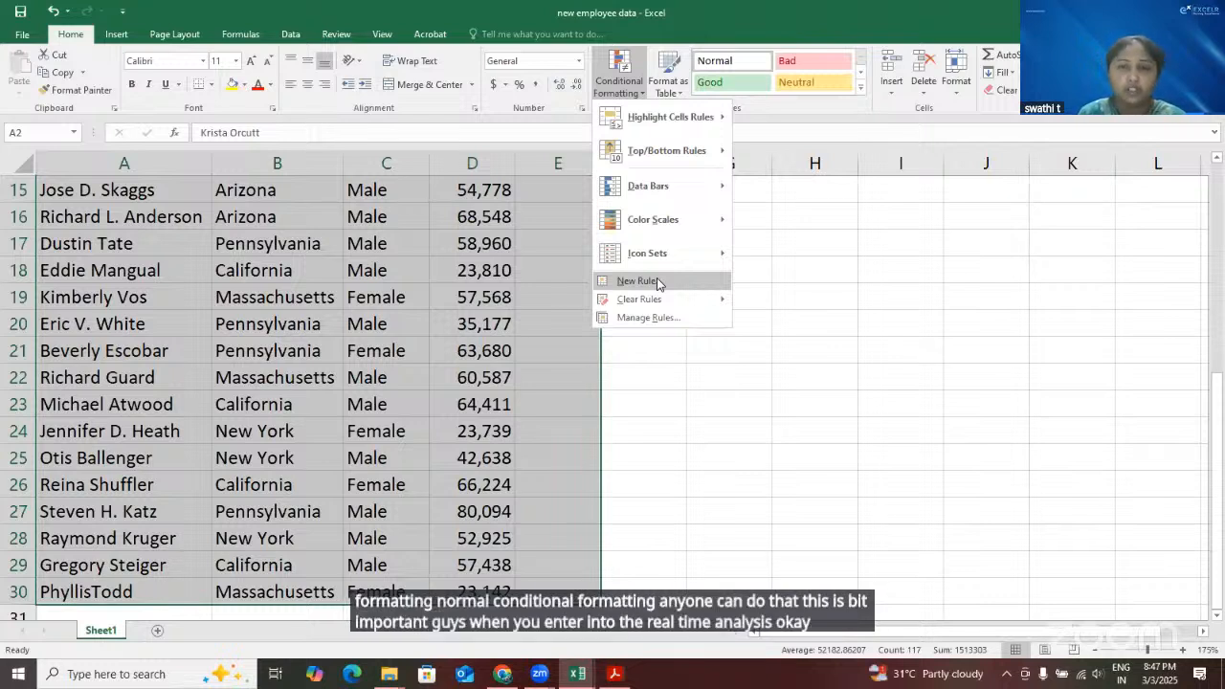
click(657, 280)
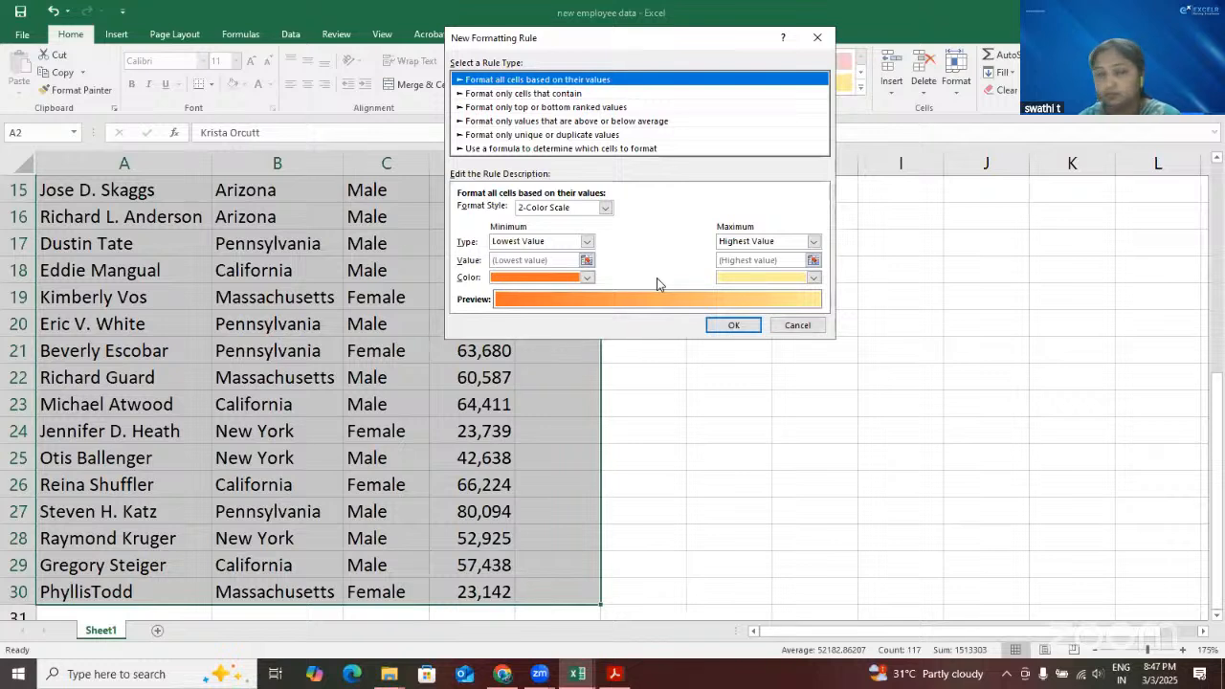
click(533, 149)
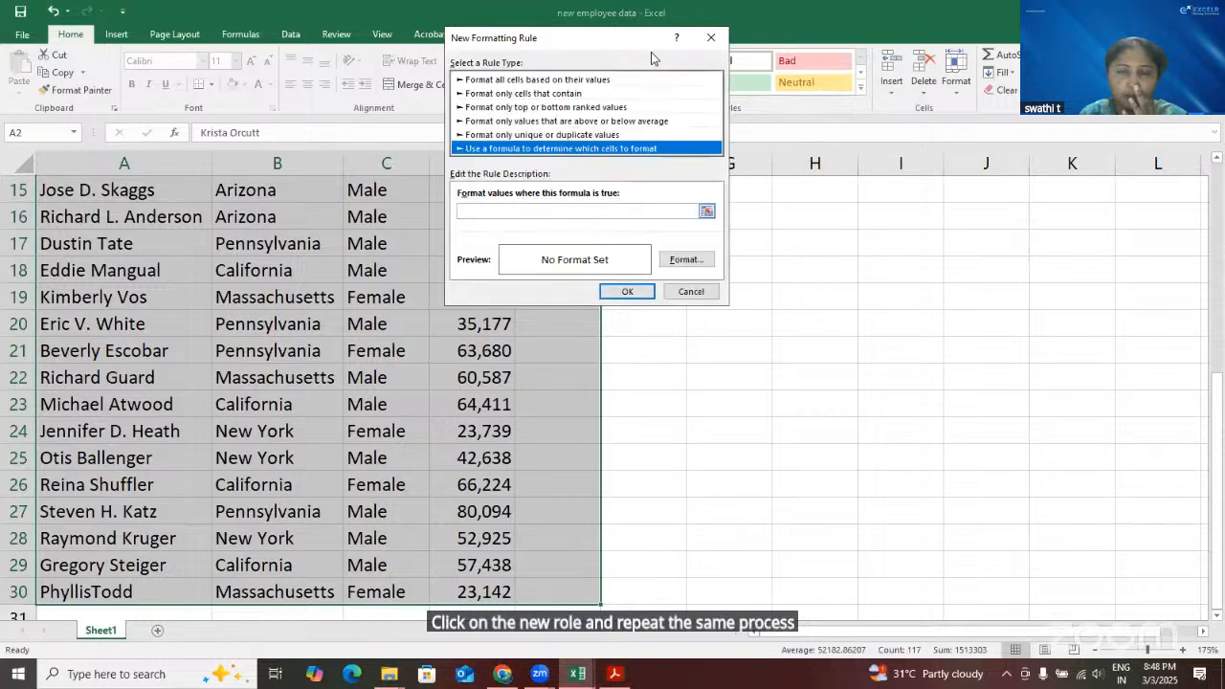
drag(635, 41, 608, 273)
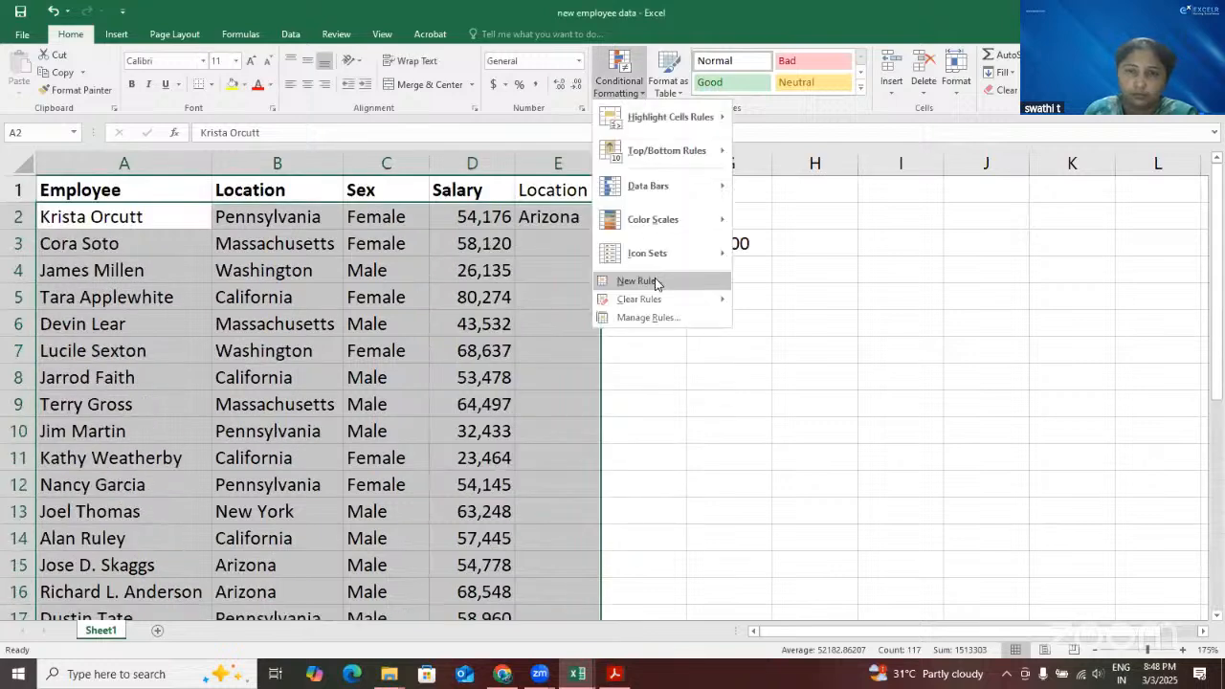
Create a formula-based conditional formatting rule for the selected data using =$B2=$E$2 with a yellow fill
click(657, 282)
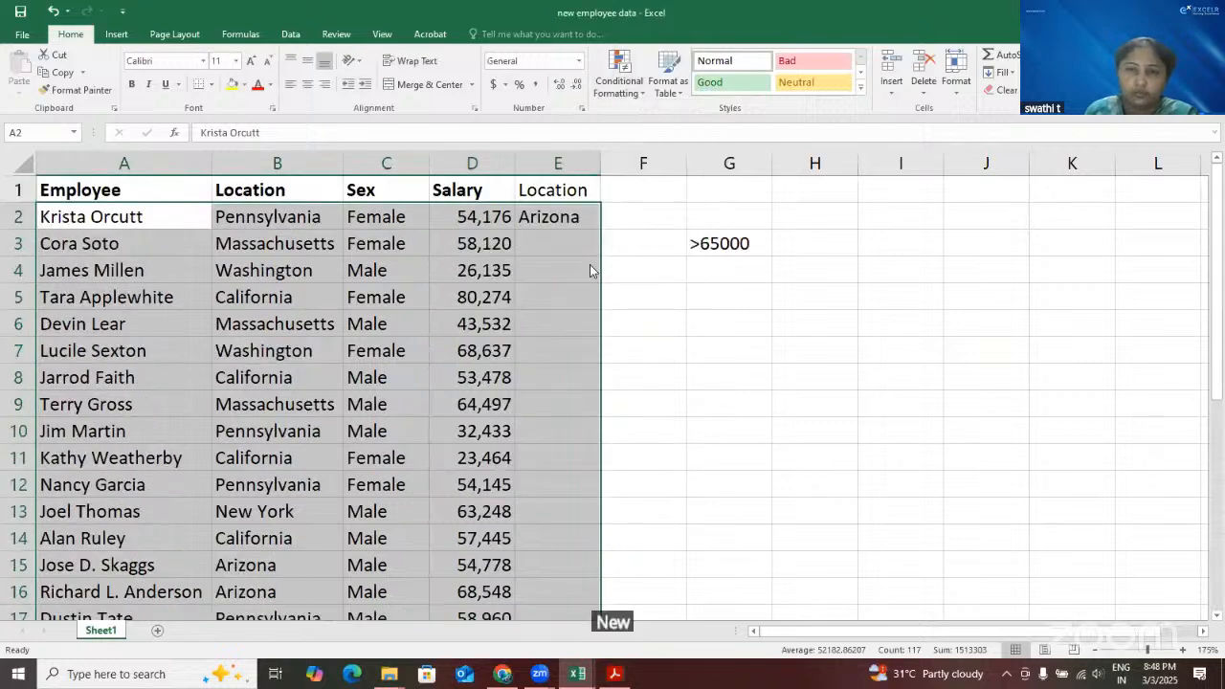
drag(590, 256, 657, 137)
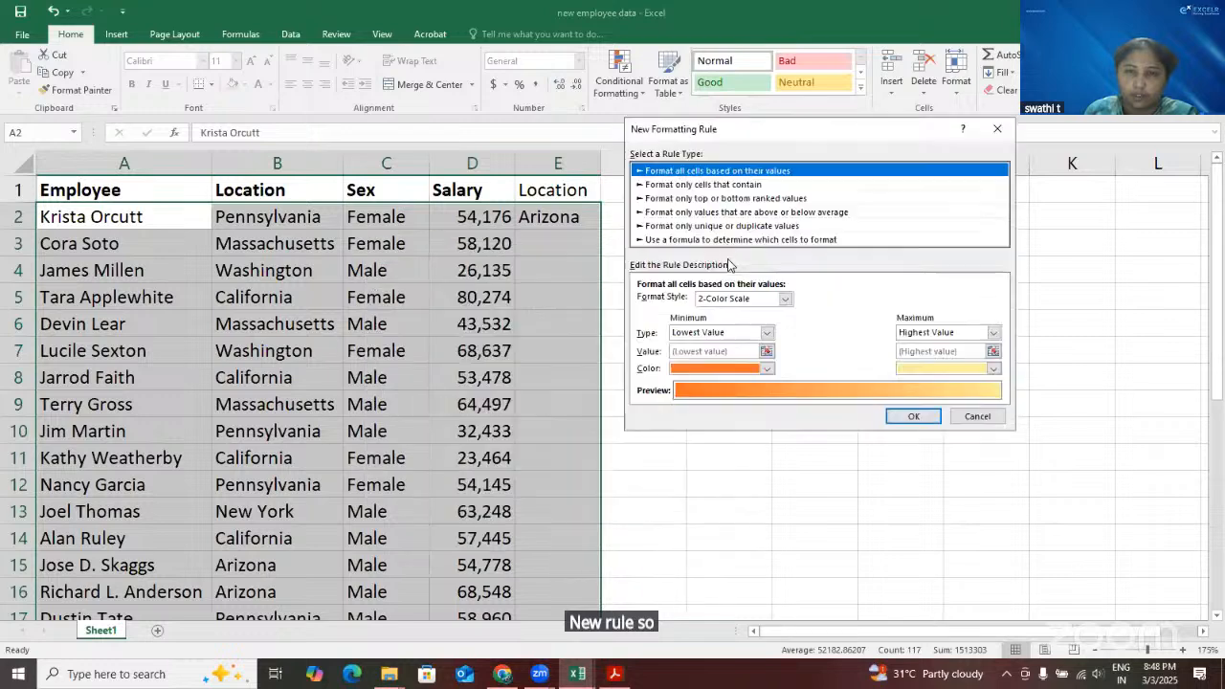
click(725, 240)
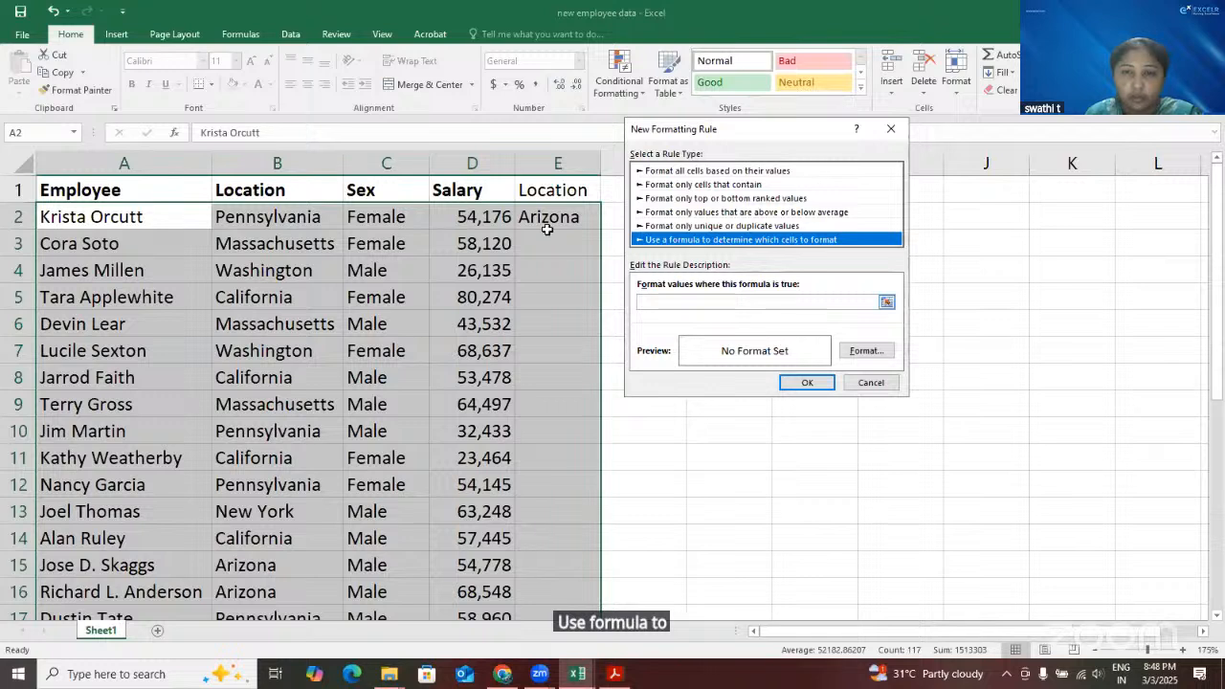
key(Tab)
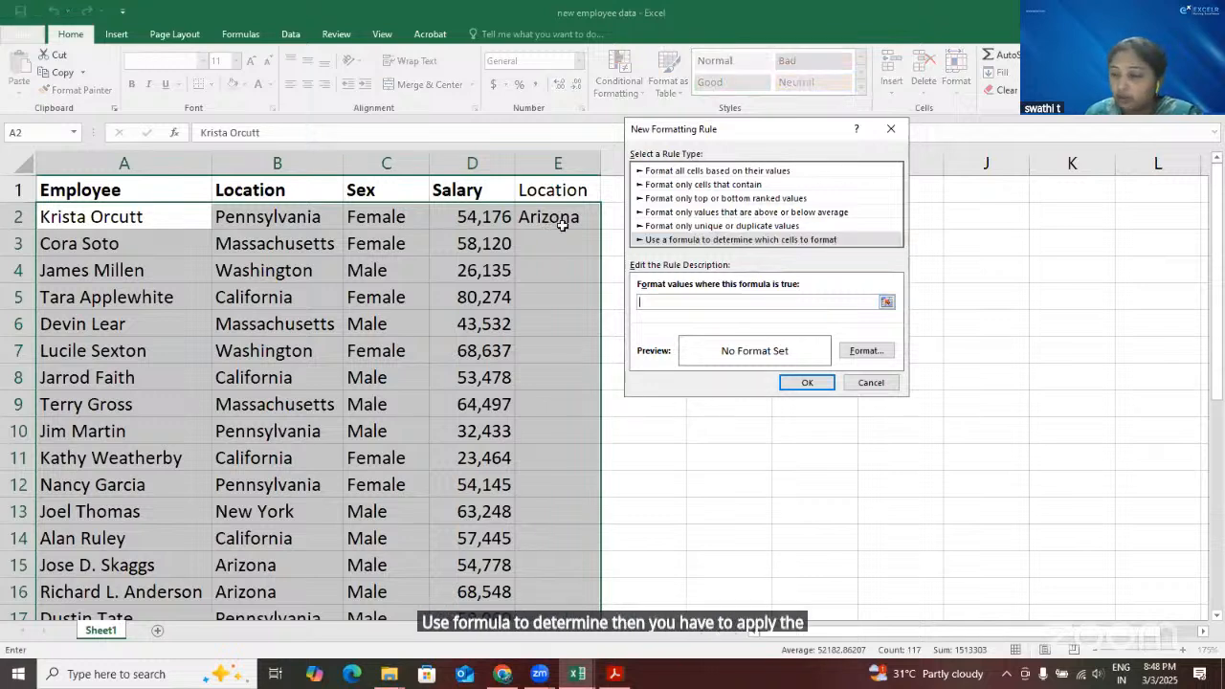
click(298, 216)
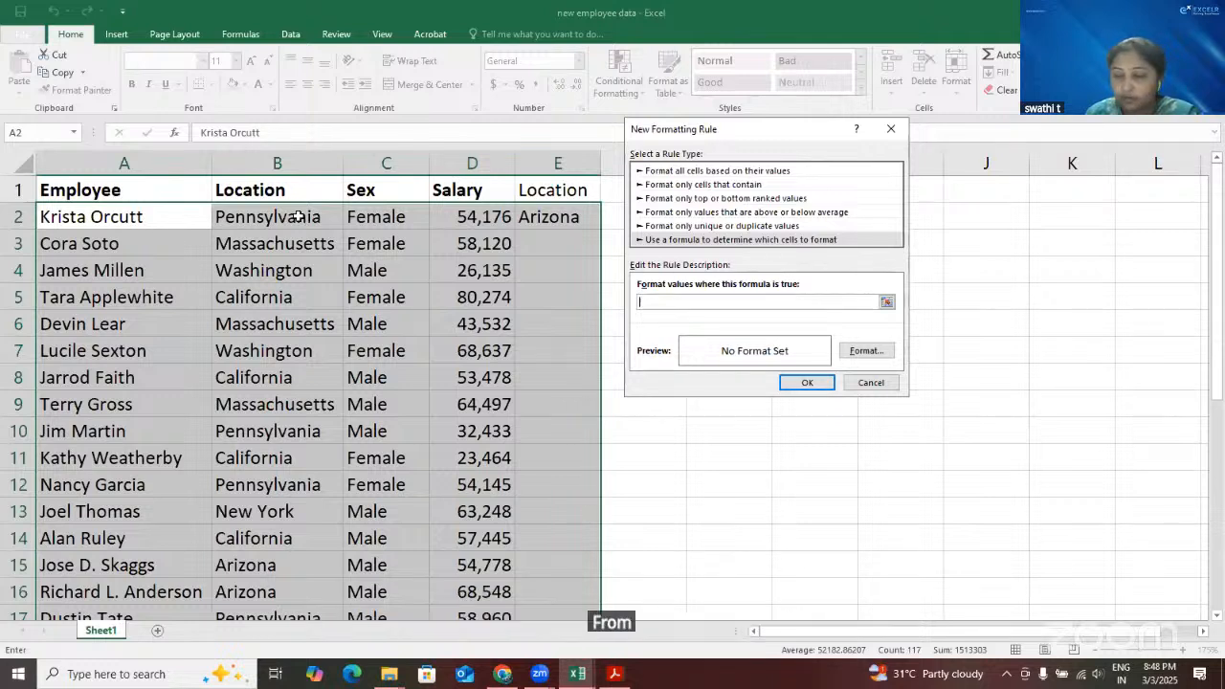
click(660, 304)
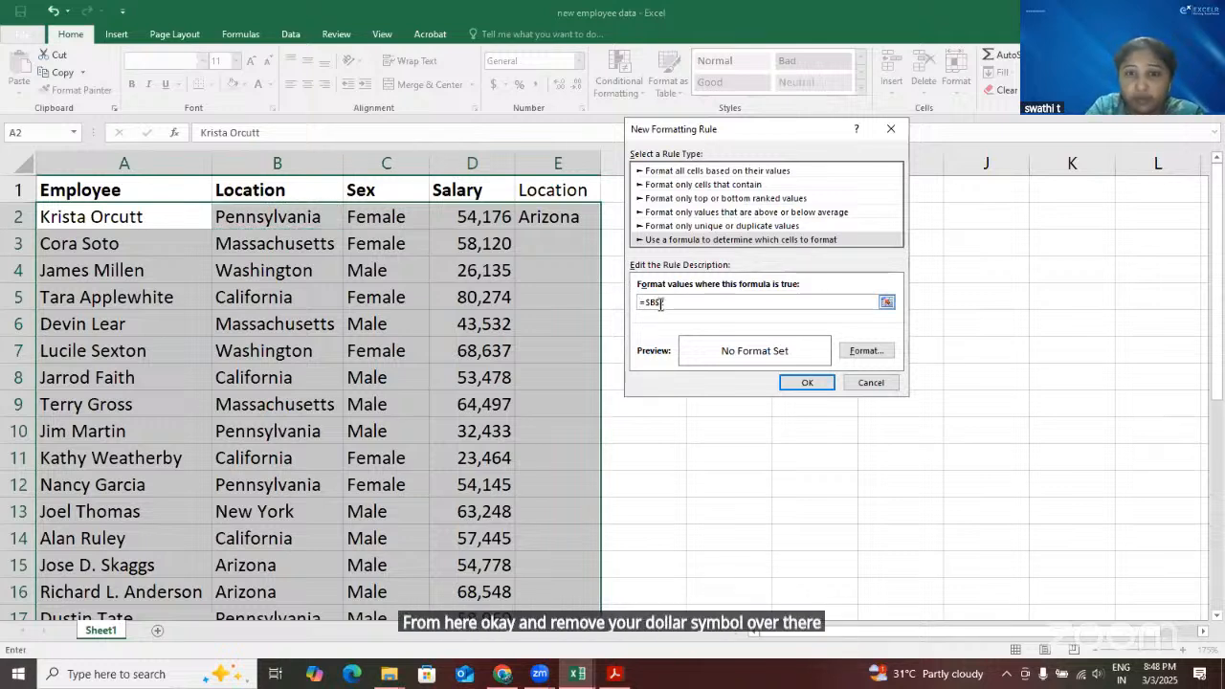
key(BackSpace)
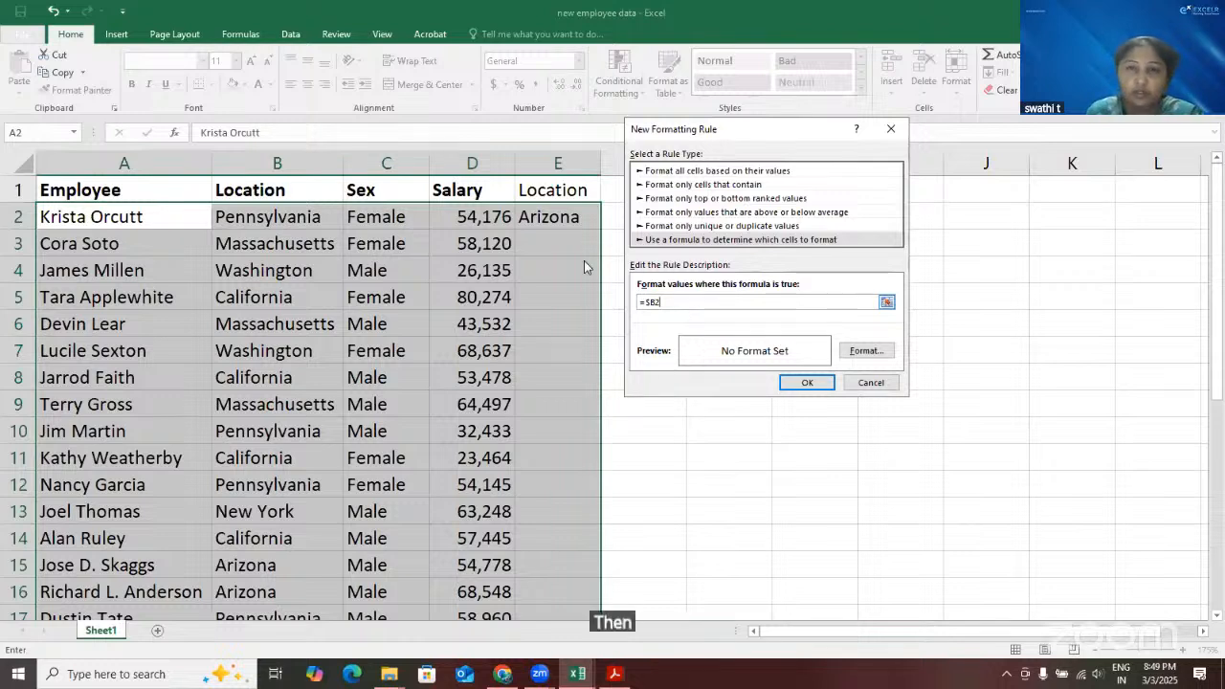
text(=)
click(572, 218)
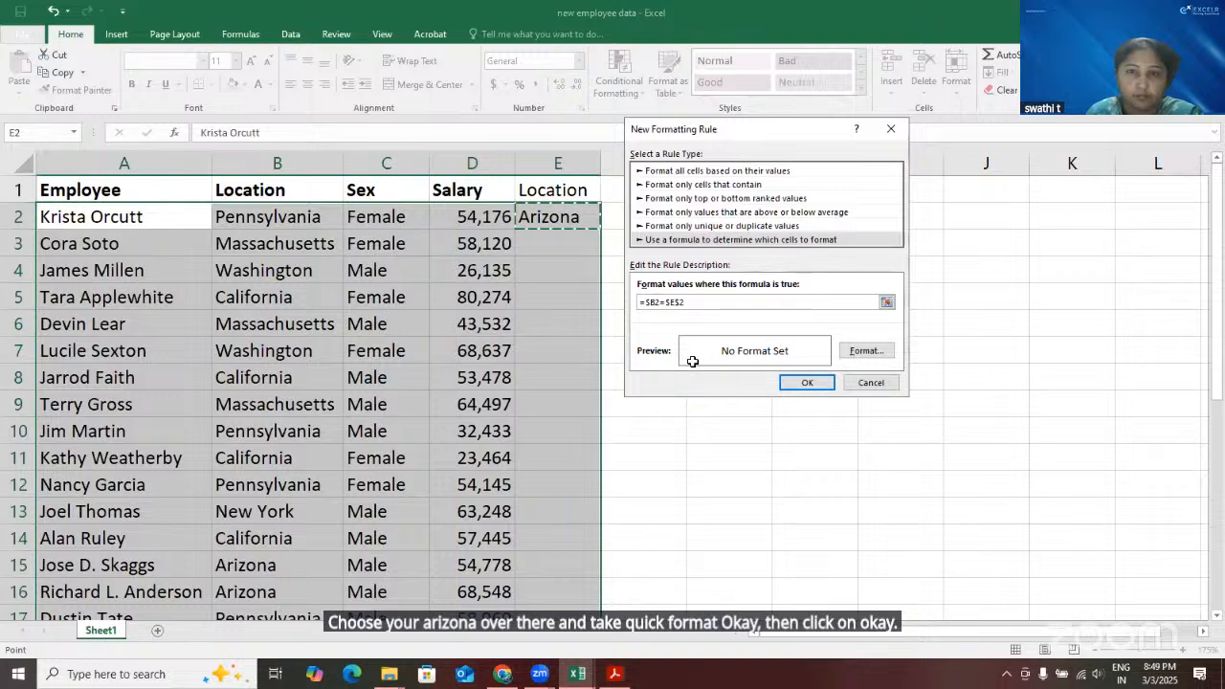
key(Return)
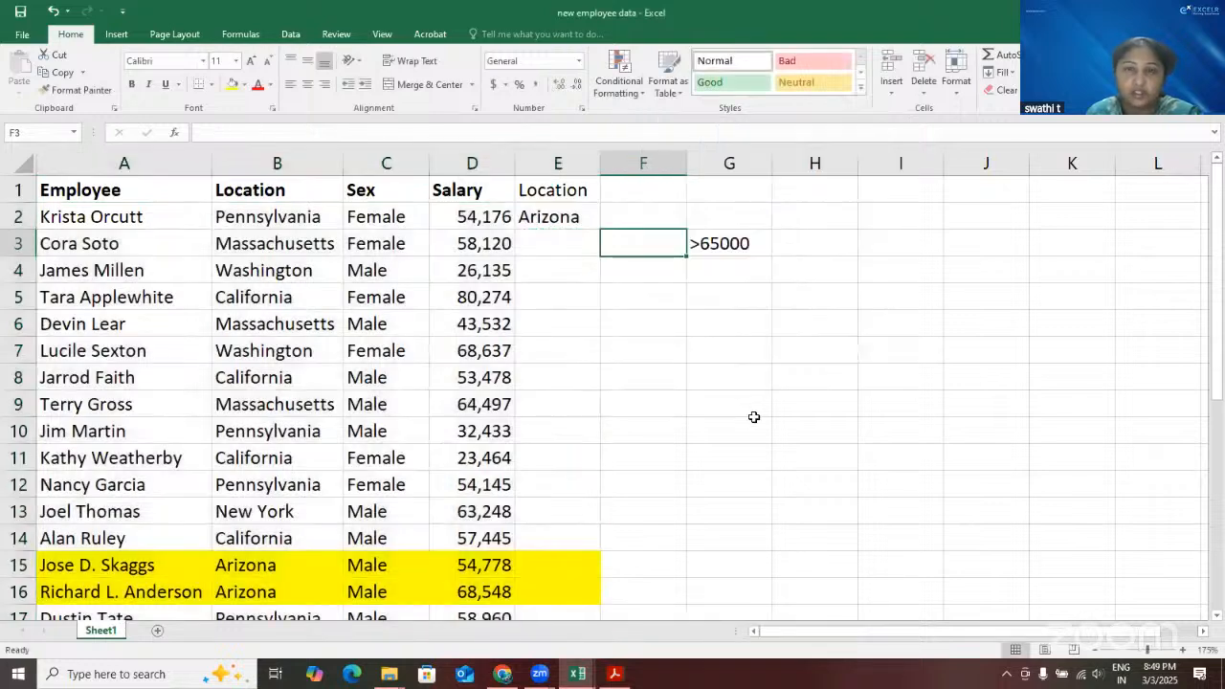
Replace the lookup location in cell E2 with New York and check which employee rows are highlighted
double_click(560, 216)
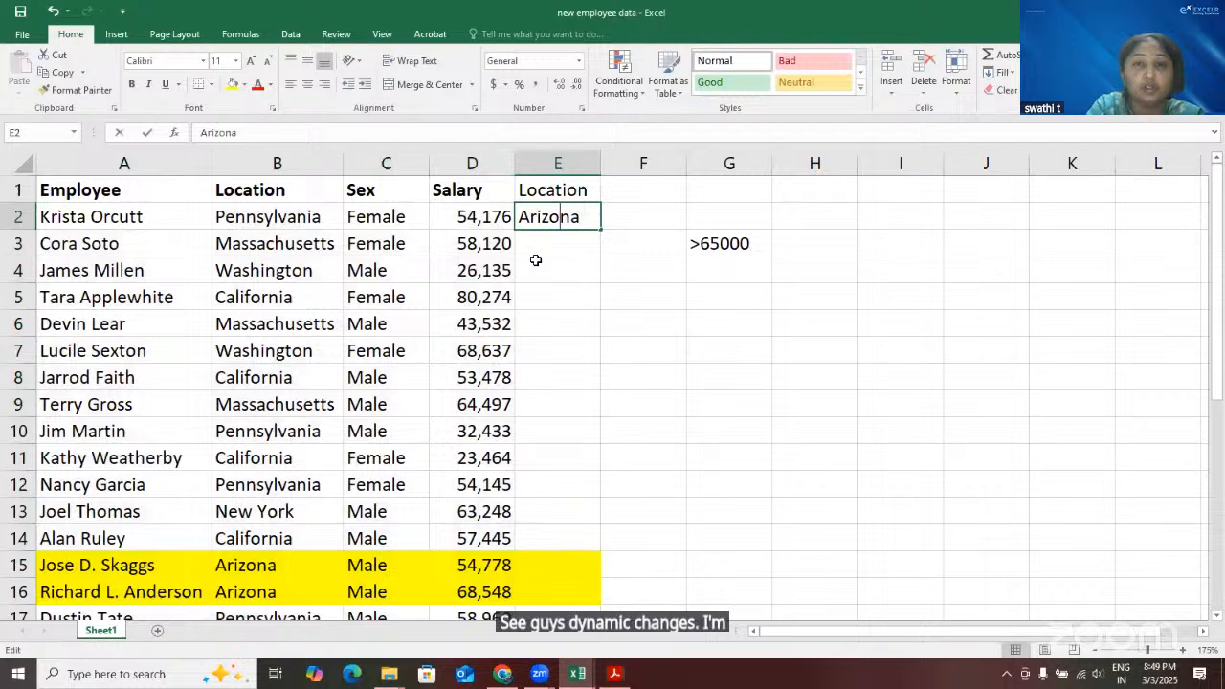
key(BackSpace)
key(BackSpace)
key(BackSpace)
key(BackSpace)
key(BackSpace)
key(Delete)
key(Delete)
text(New Y)
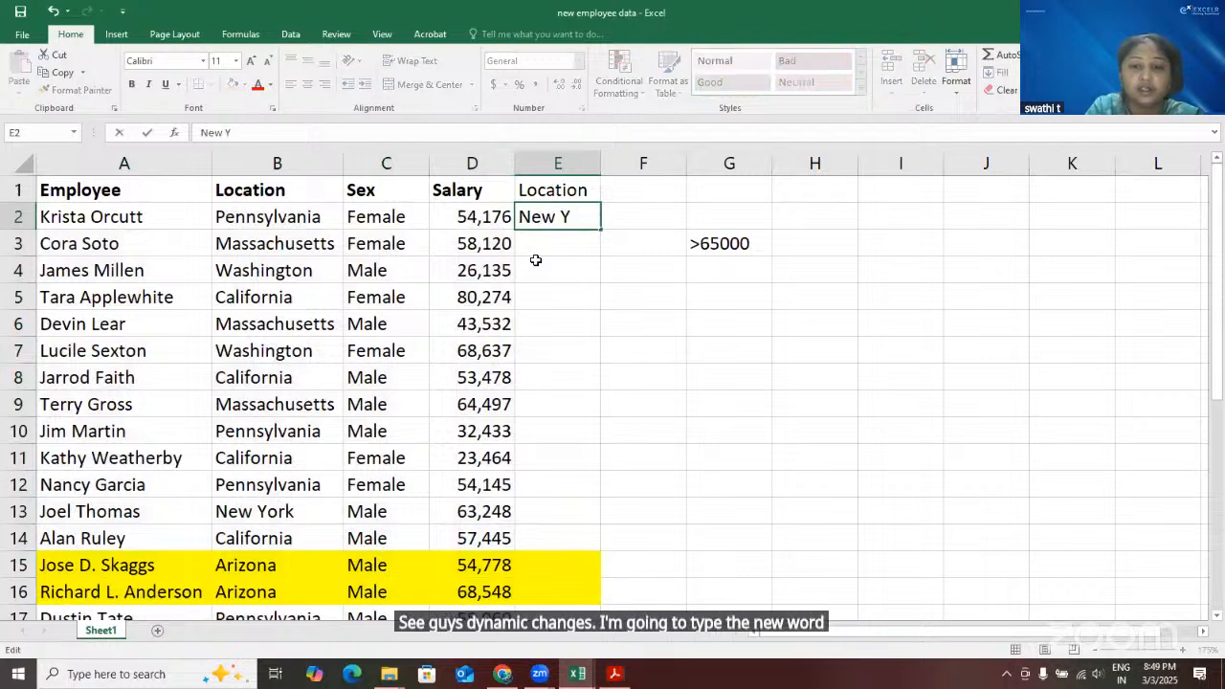
text(ork)
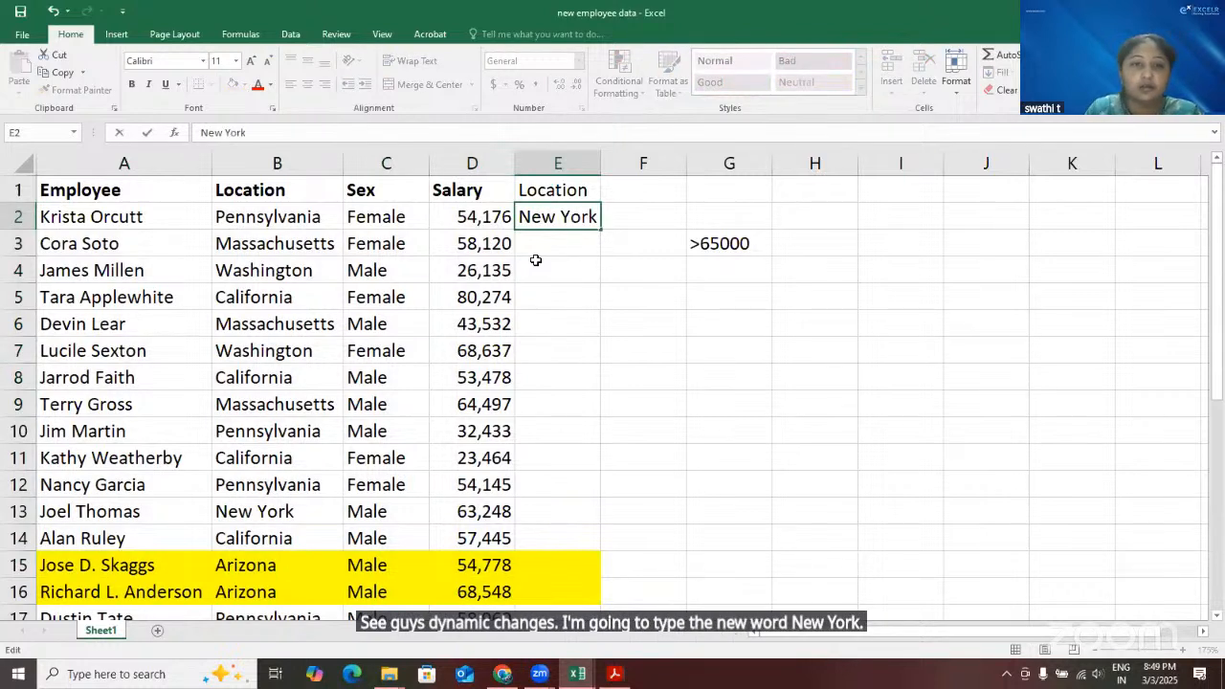
key(Return)
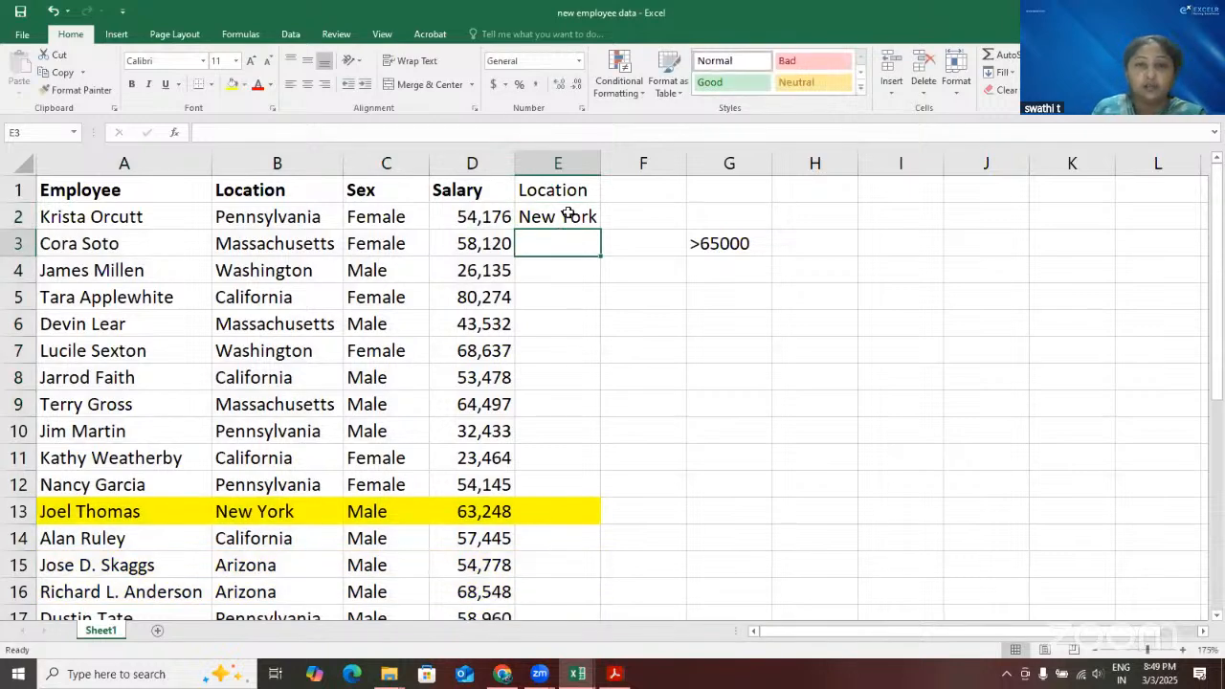
click(568, 213)
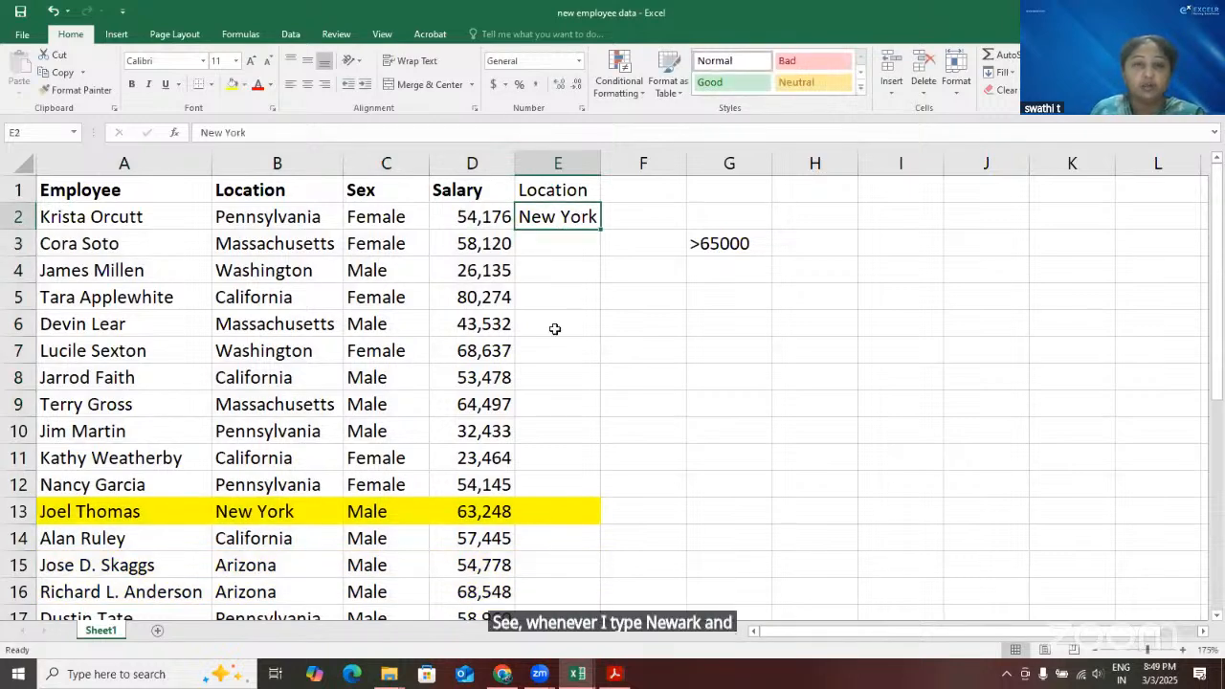
scroll(559, 373, down, 5)
scroll(559, 373, up, 5)
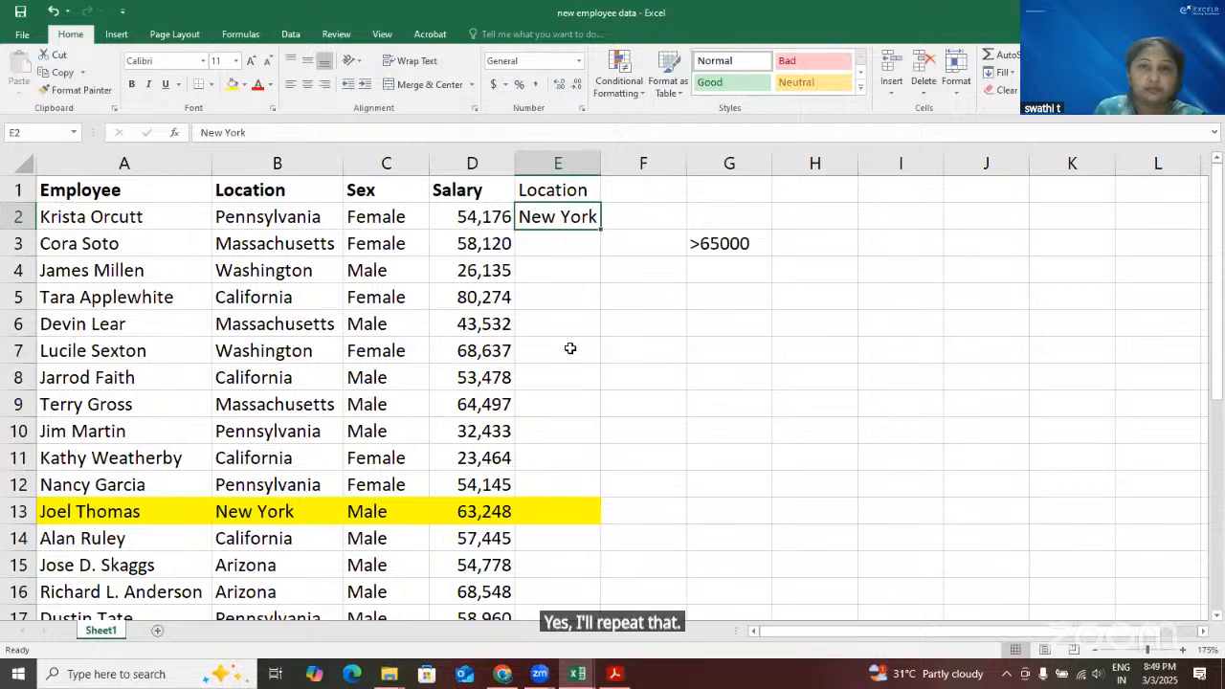
Clear the conditional formatting rules from the entire sheet to prepare for repeating the demonstration
click(639, 94)
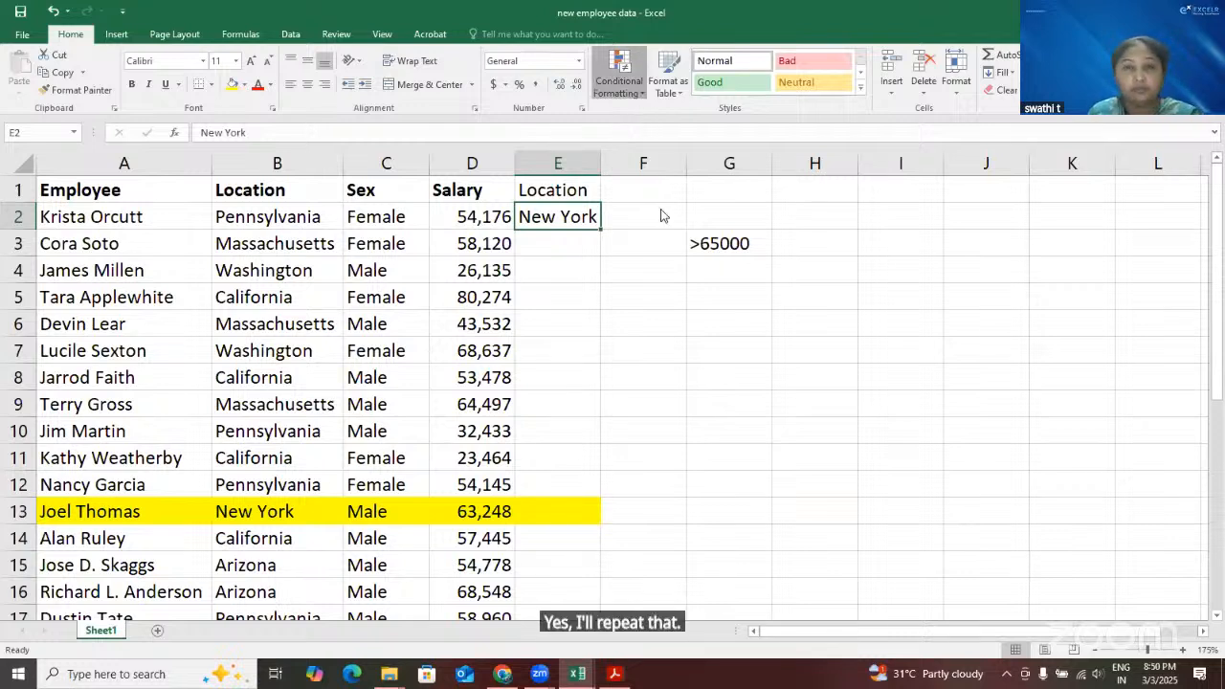
mouse_move(697, 300)
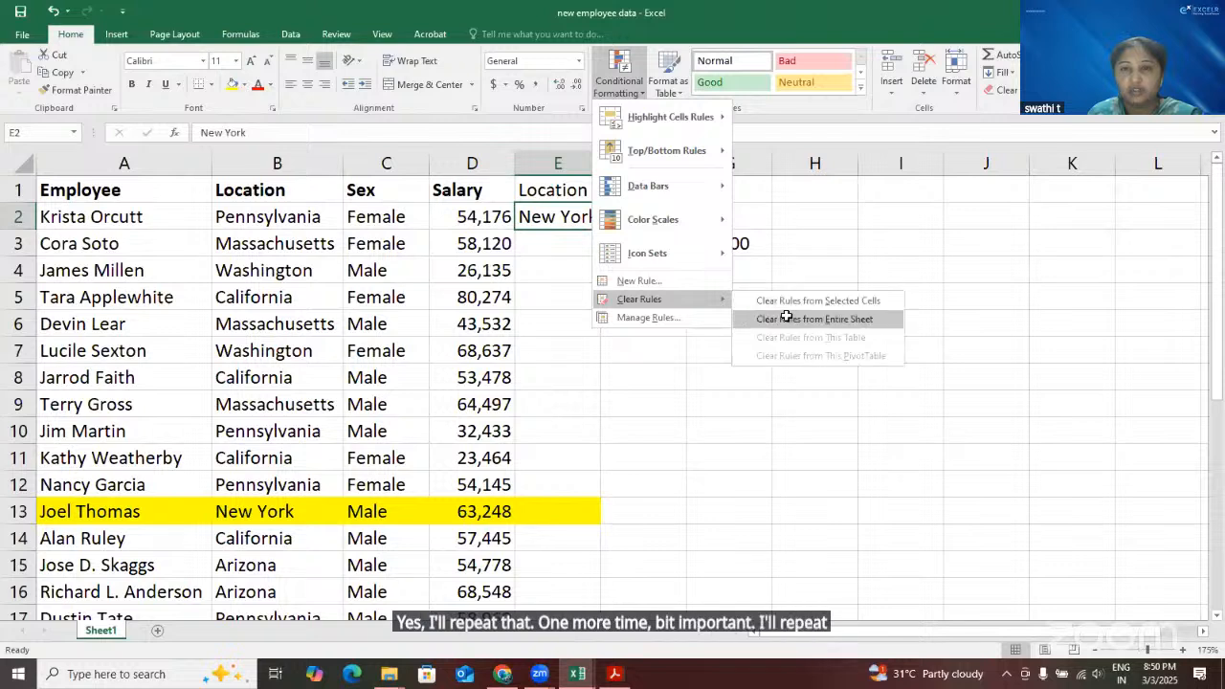
click(814, 320)
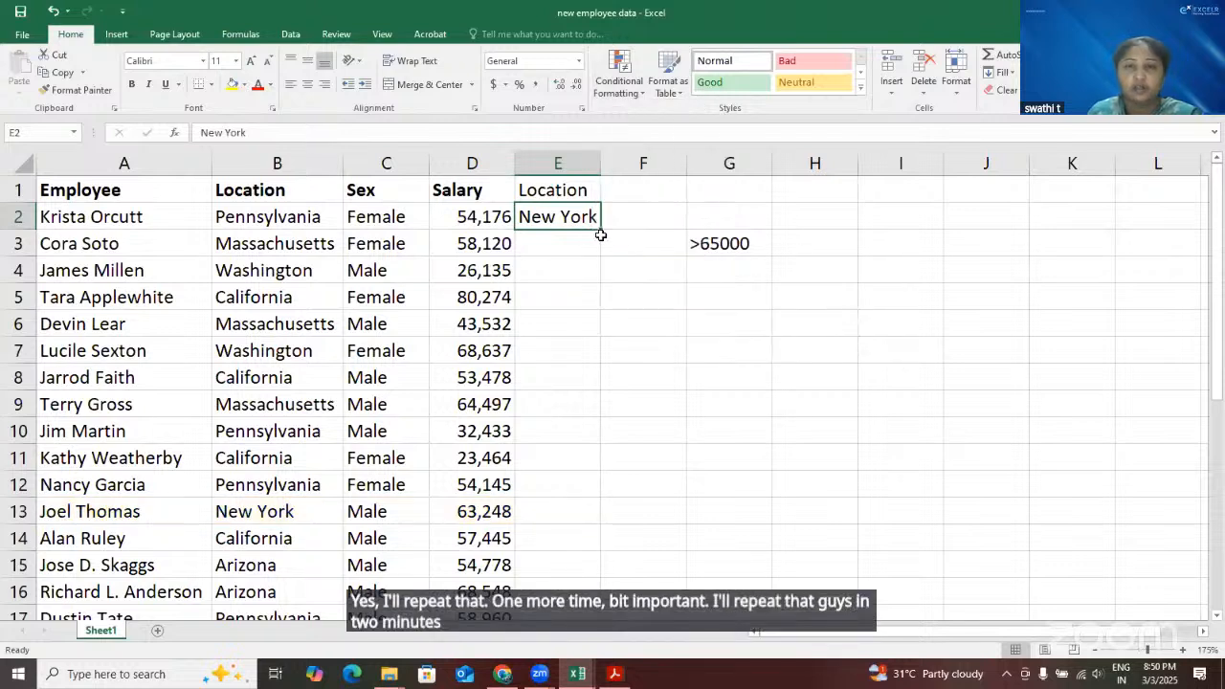
key(Right)
click(137, 216)
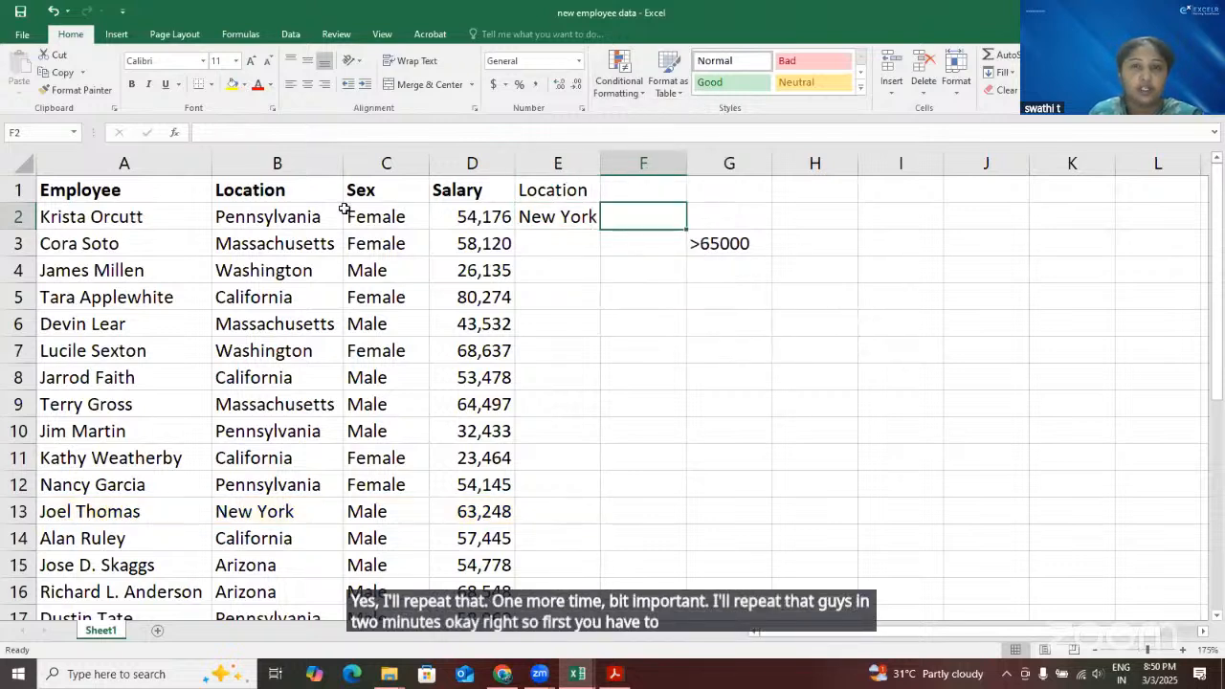
click(540, 191)
click(552, 218)
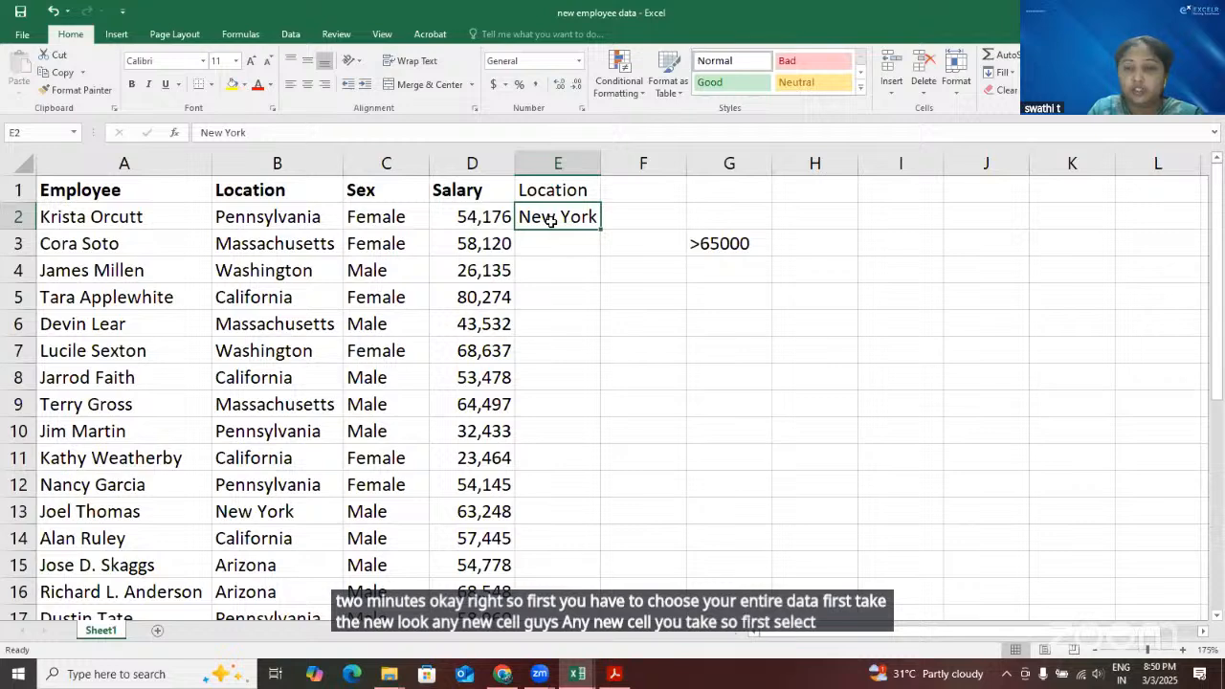
key(ctrl+shift+Right)
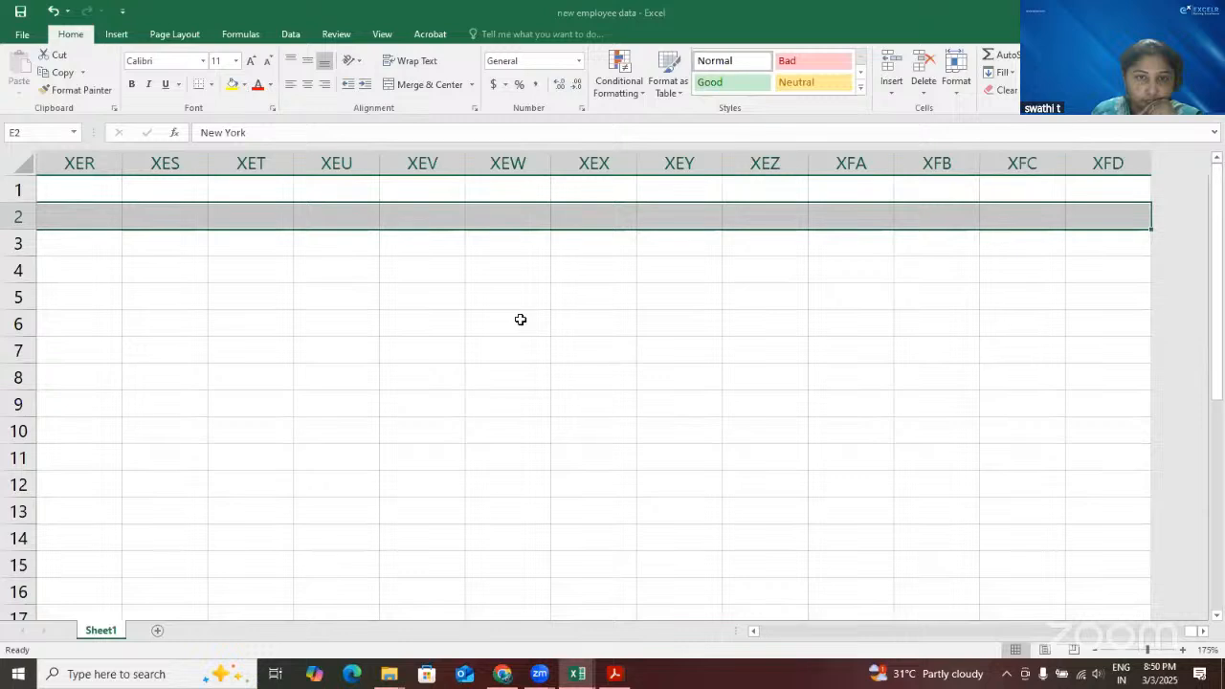
click(521, 319)
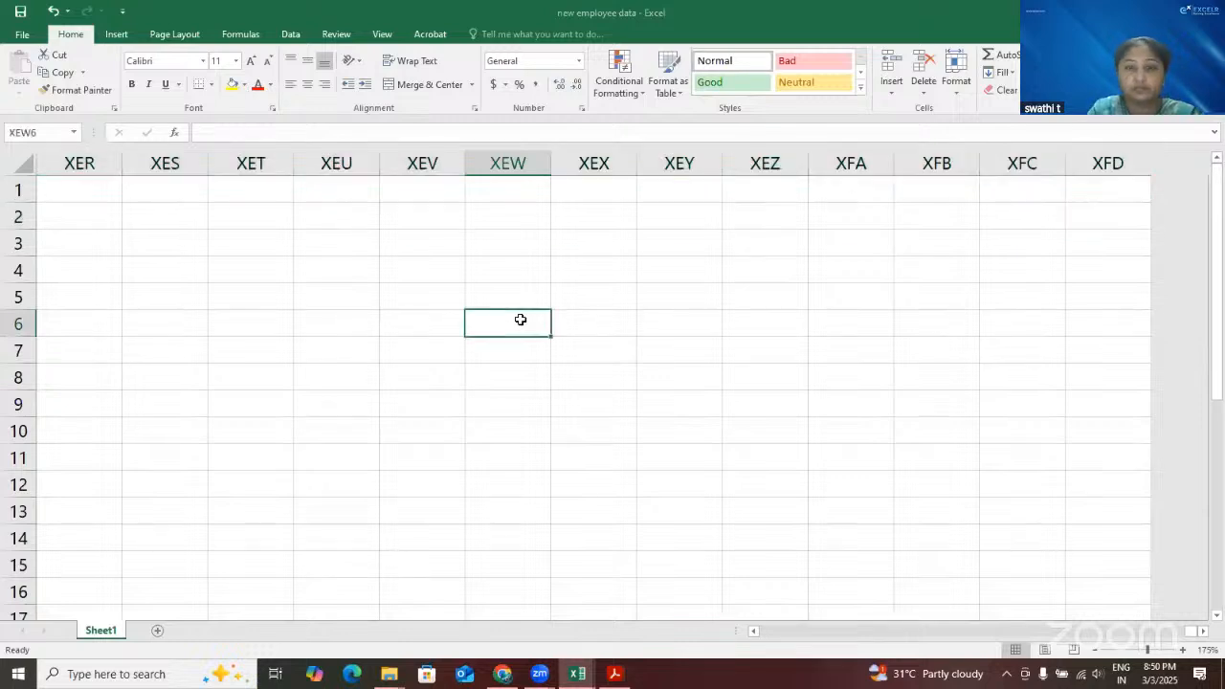
key(ctrl+shift+Left)
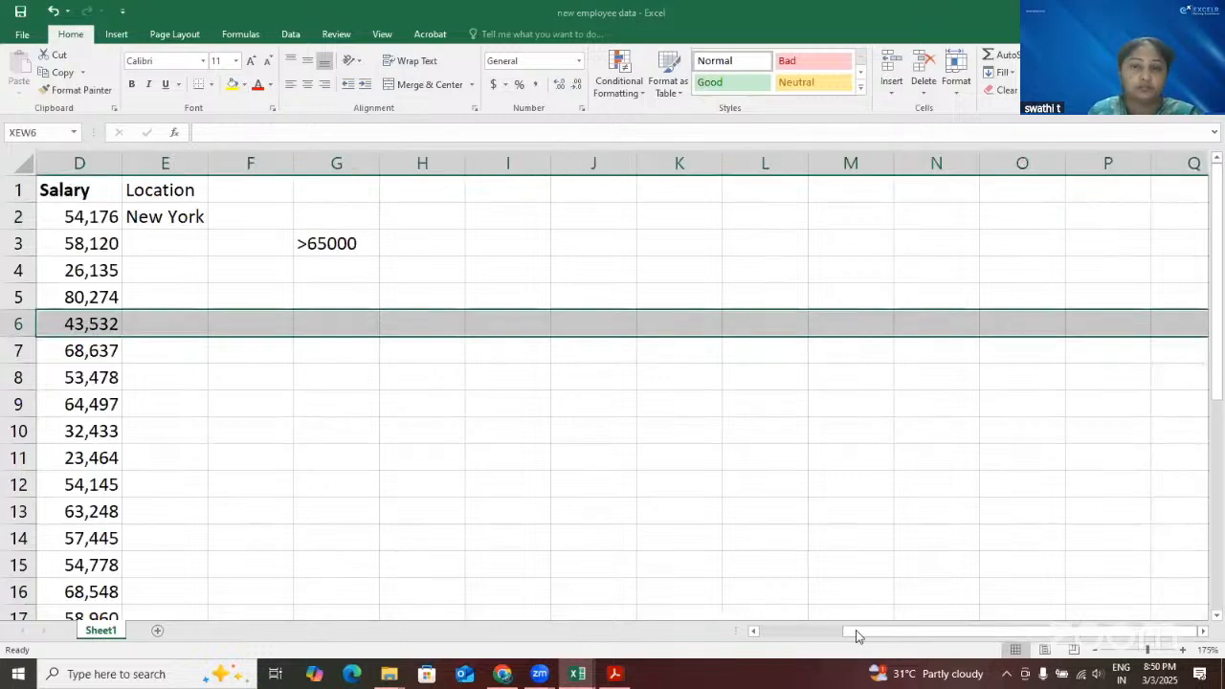
drag(856, 631, 777, 641)
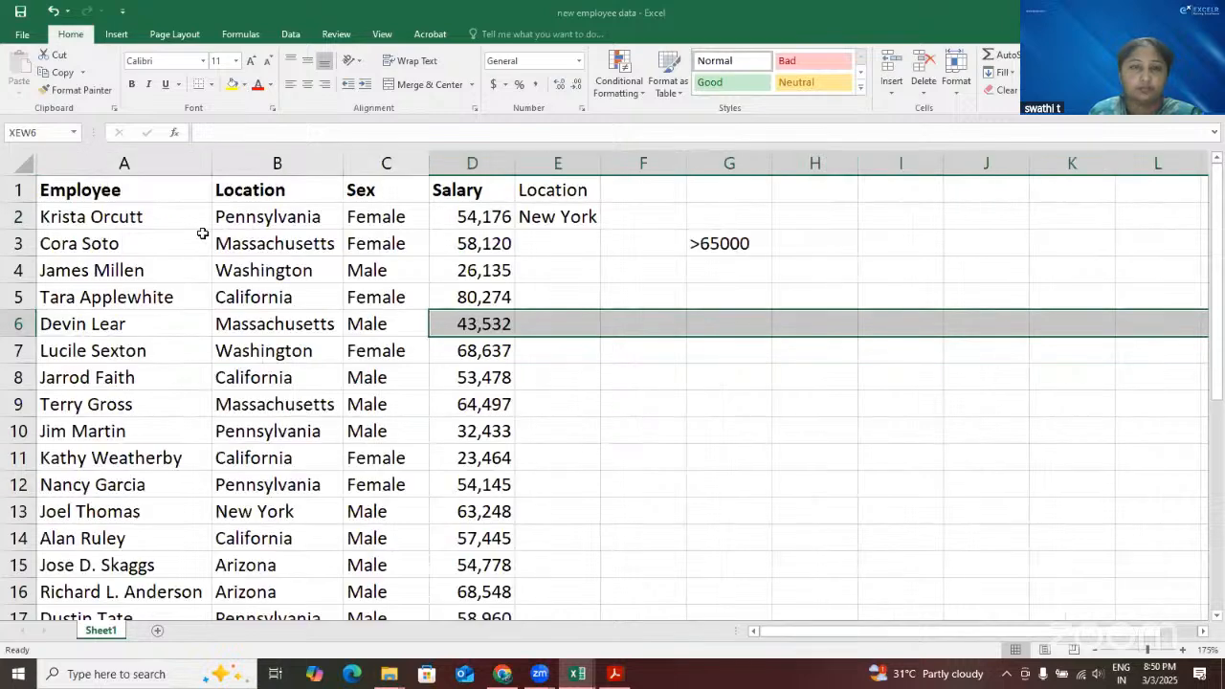
click(201, 235)
Select the employee data rows together with the lookup location column, covering A2:E30
click(172, 216)
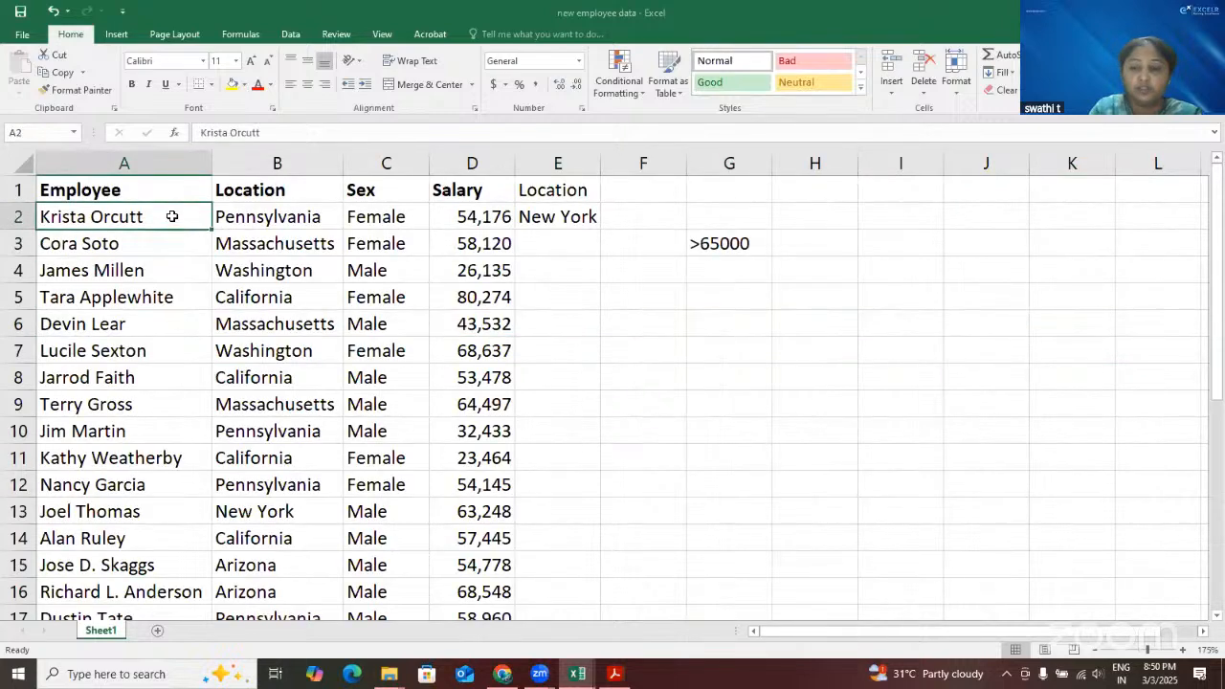
key(ctrl+shift+Right)
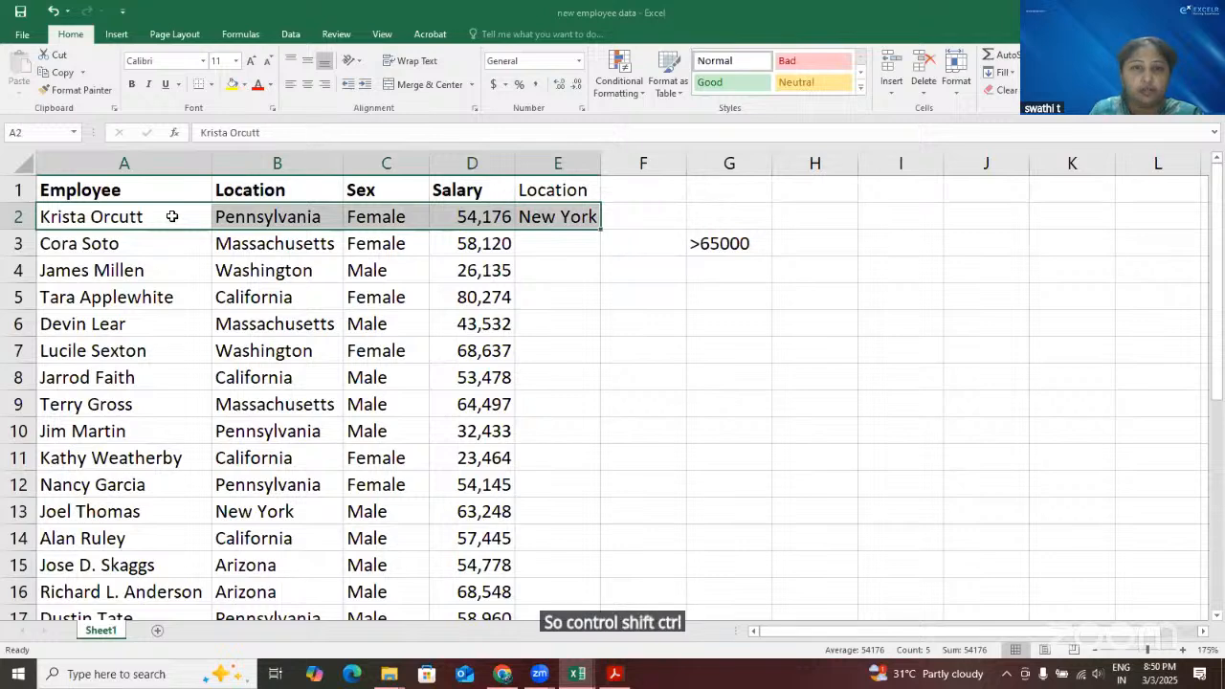
key(ctrl+shift+Down)
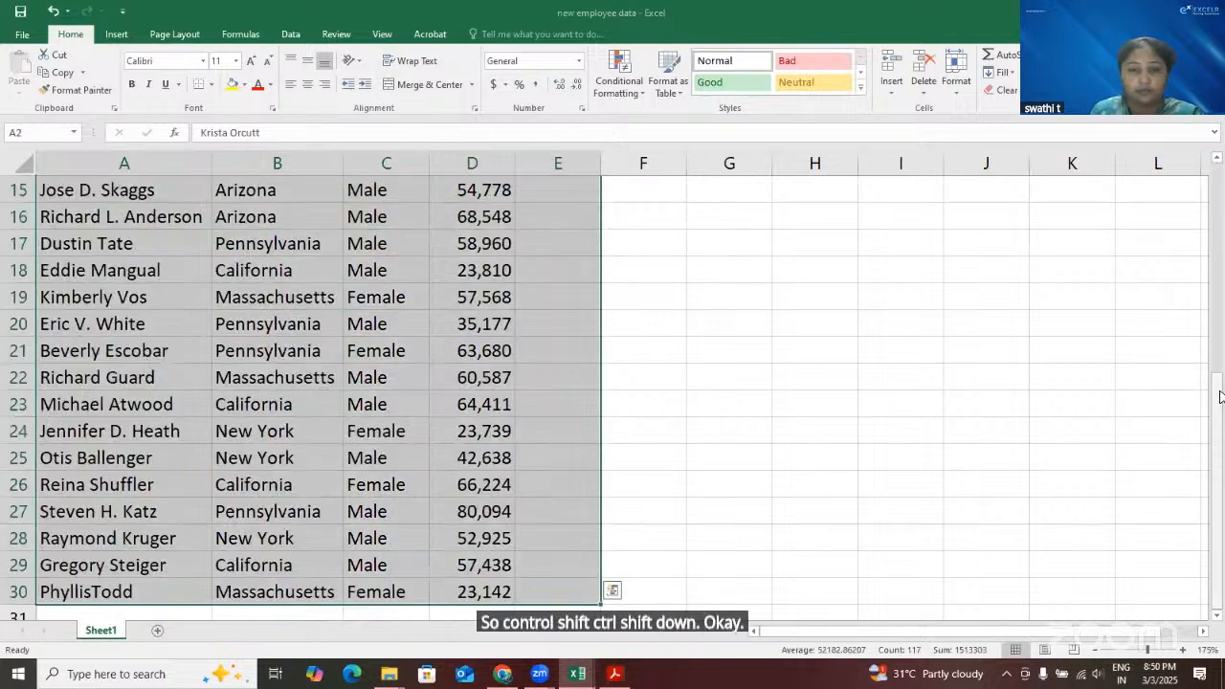
key(ctrl+BackSpace)
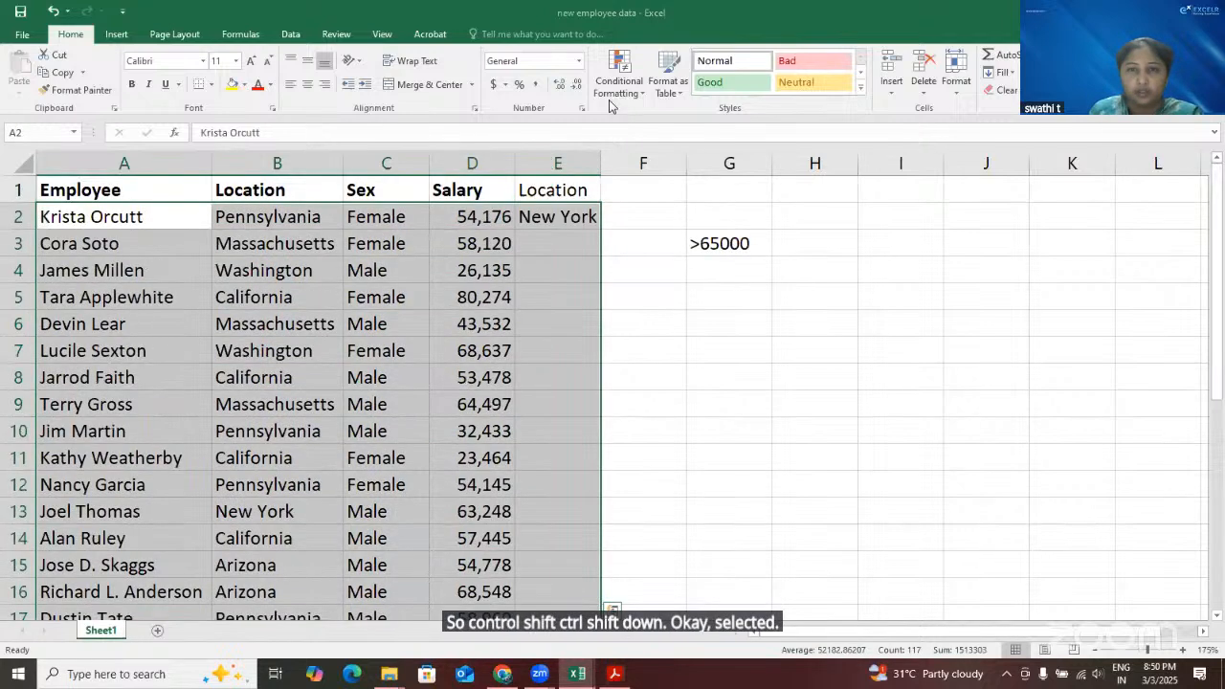
Start a new formula-based conditional formatting rule for the selected range using the formula =$B2=$E$2
click(645, 92)
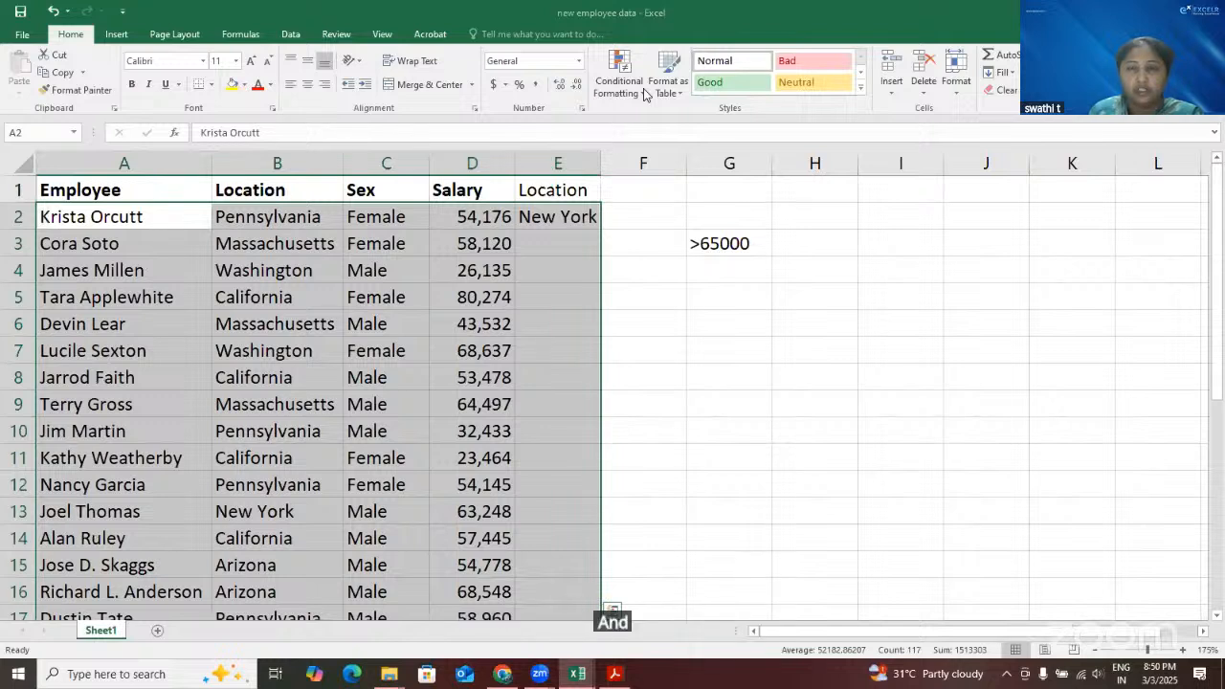
click(672, 283)
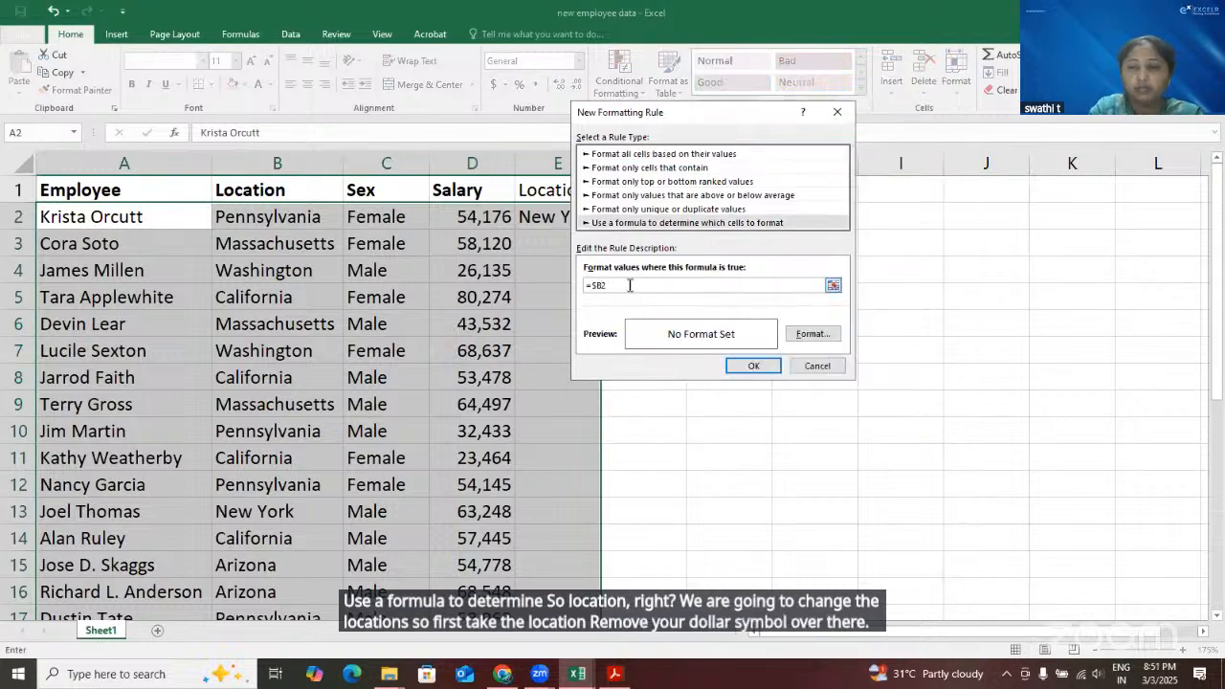
text(=)
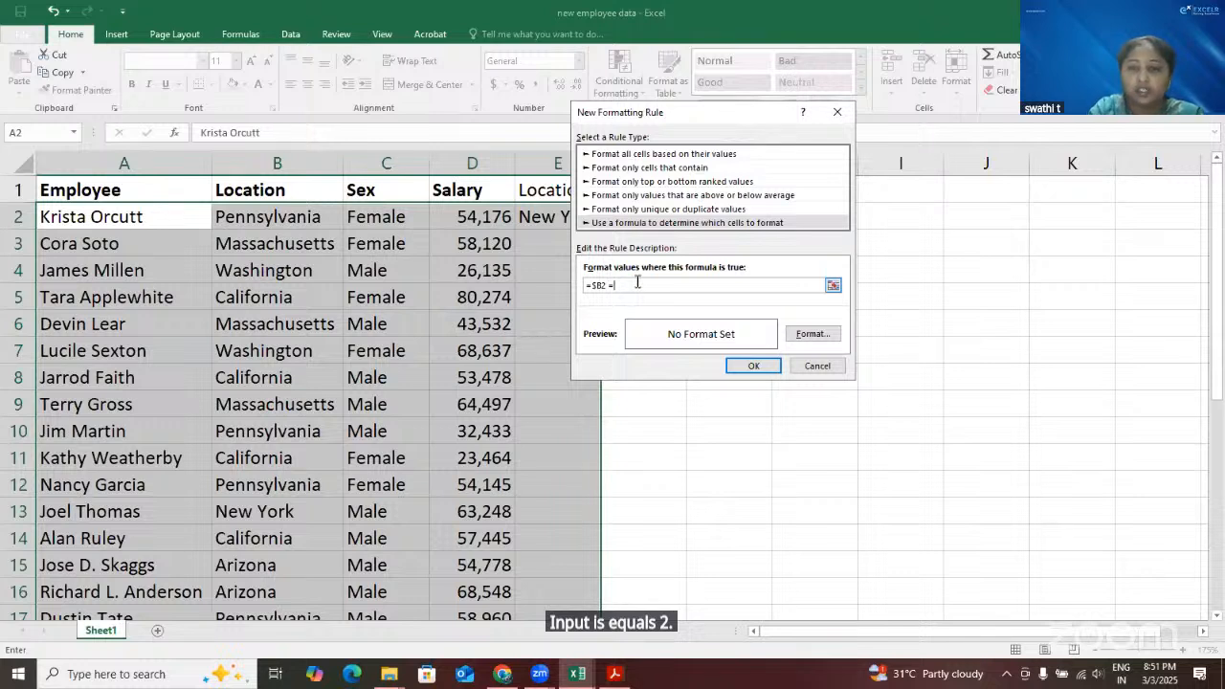
click(541, 219)
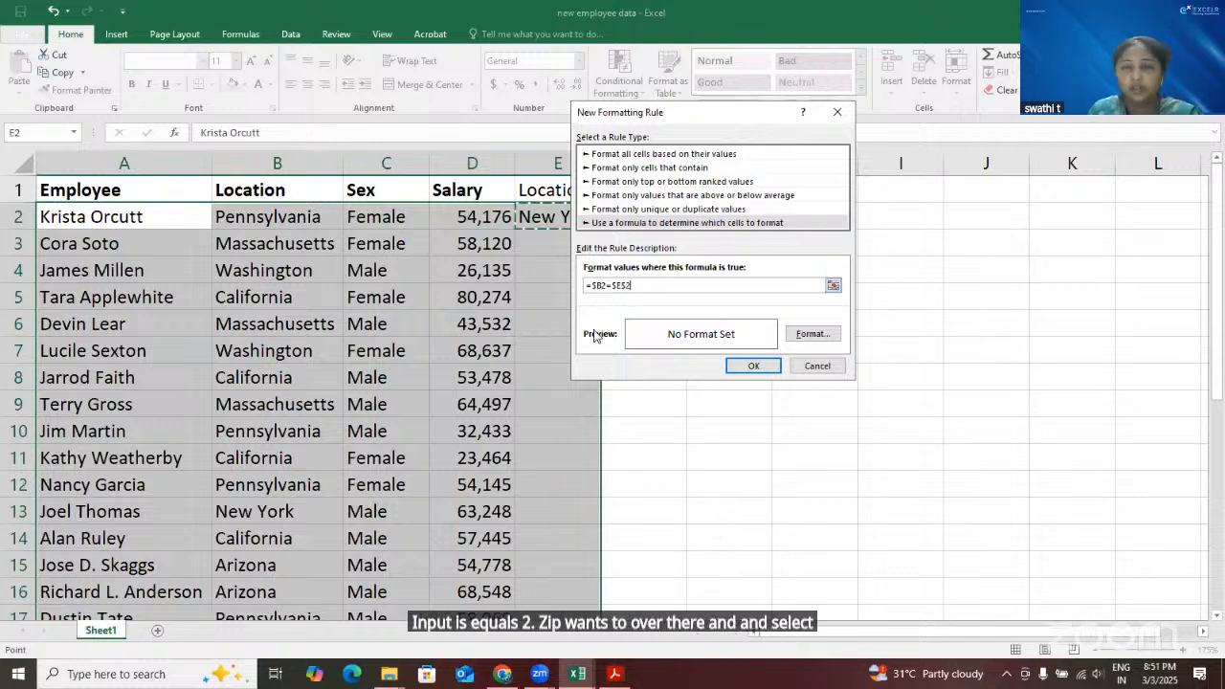
Give the new rule a red fill, apply it to the selected range and review the highlighted employee rows
click(811, 334)
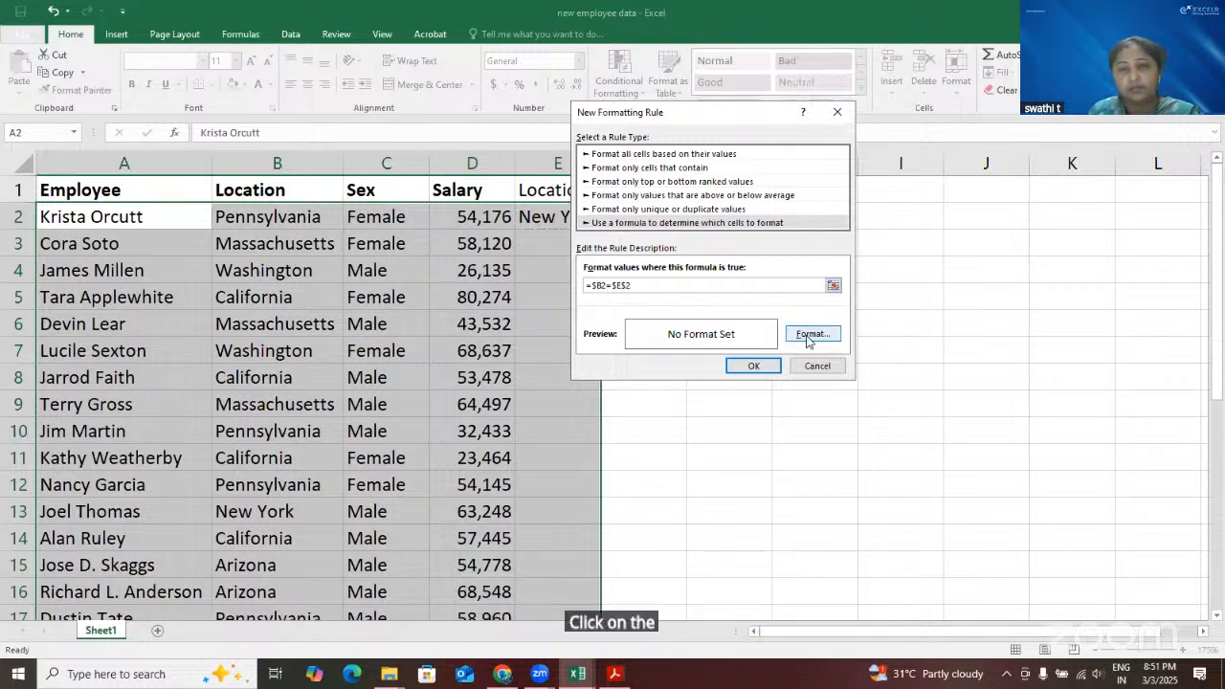
click(604, 228)
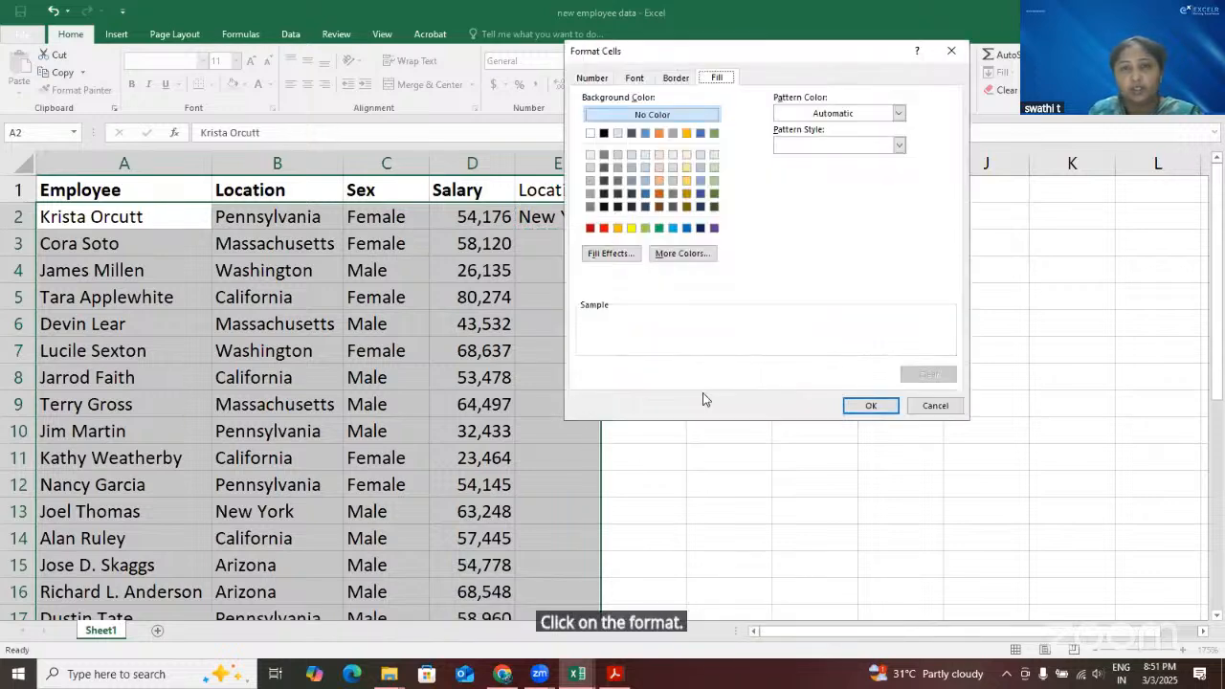
click(867, 406)
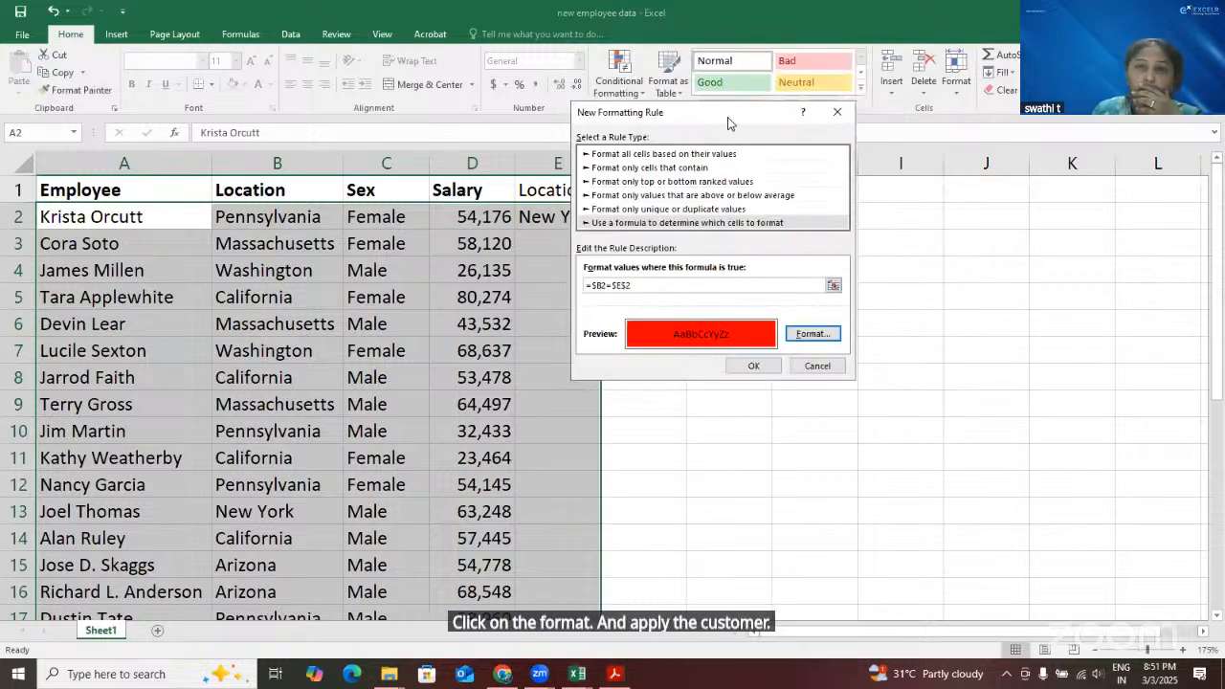
drag(729, 119, 835, 110)
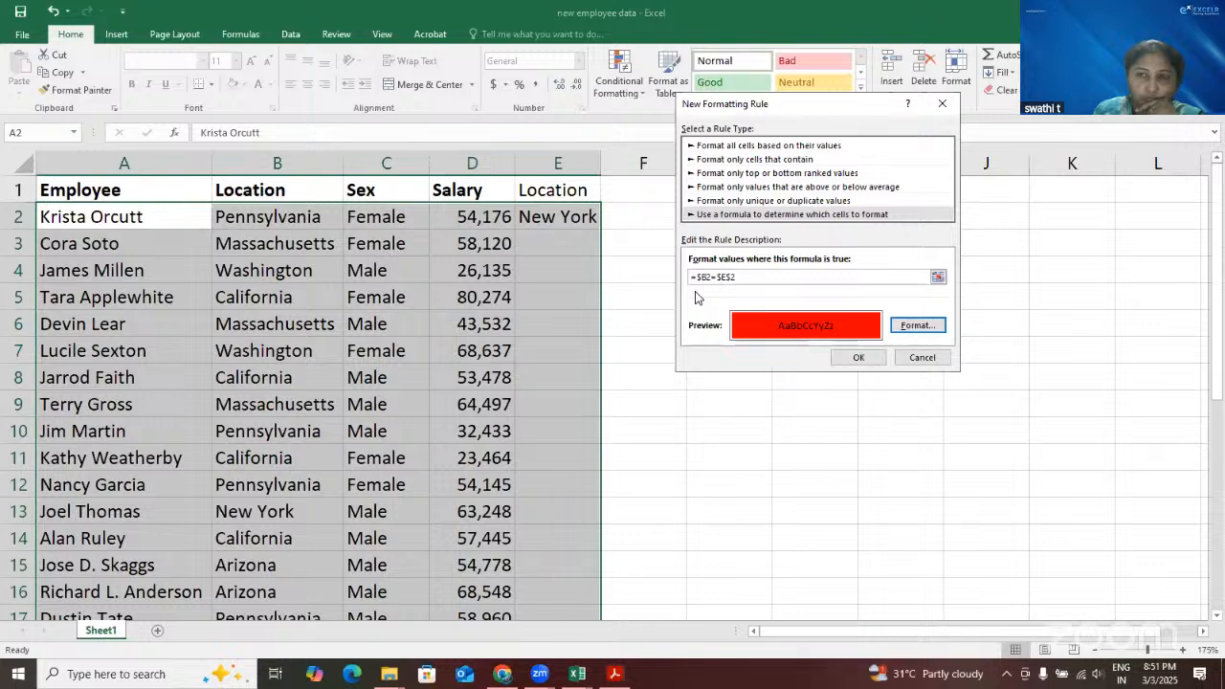
click(857, 357)
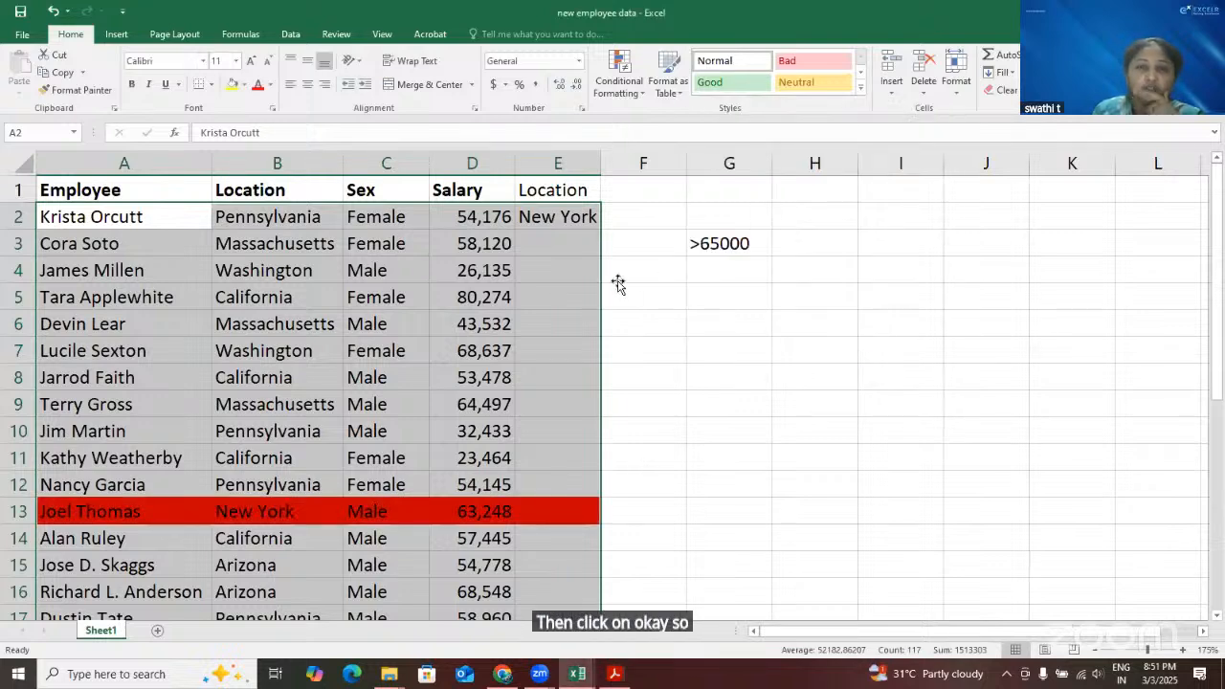
click(619, 280)
scroll(520, 561, down, 5)
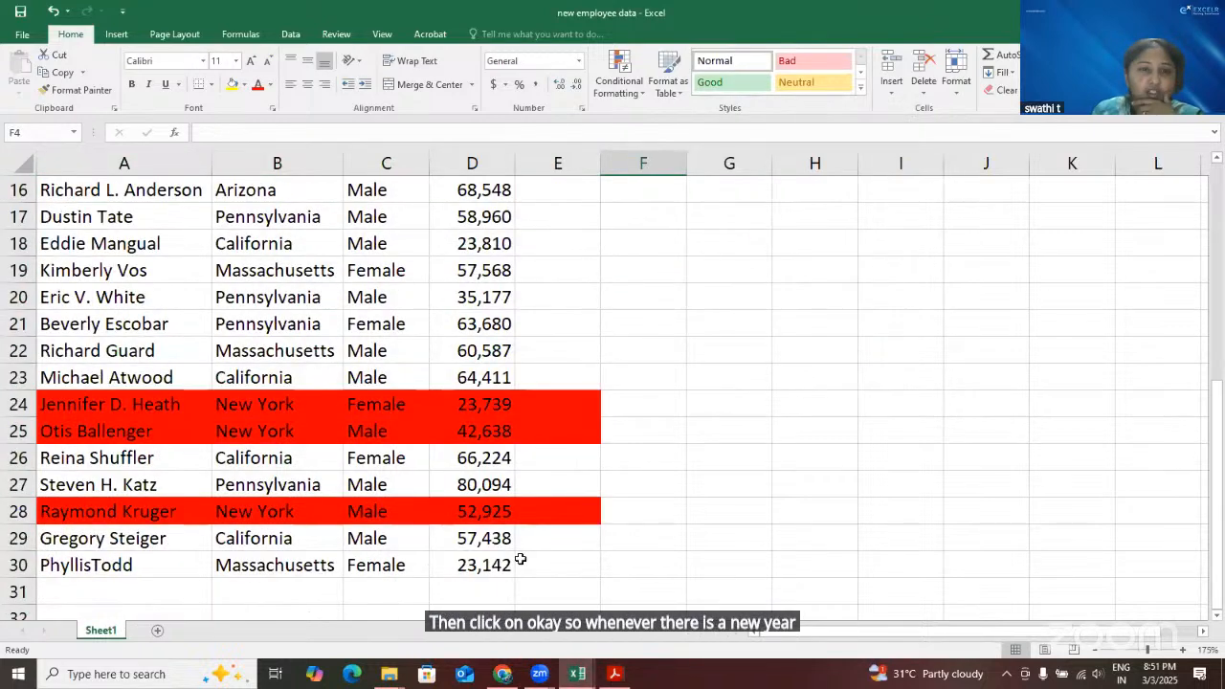
scroll(453, 504, up, 5)
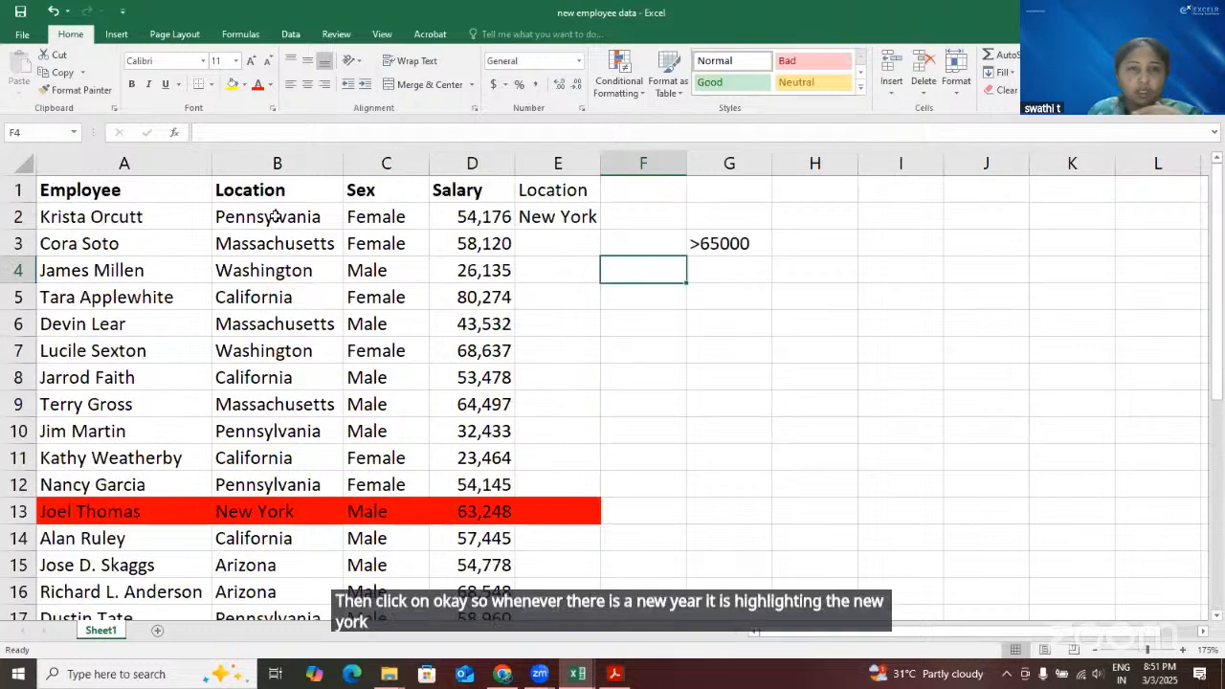
Replace the lookup location in E2 with Pennsylvania copied from B2 and check which employee rows are highlighted
click(275, 217)
key(ctrl+c)
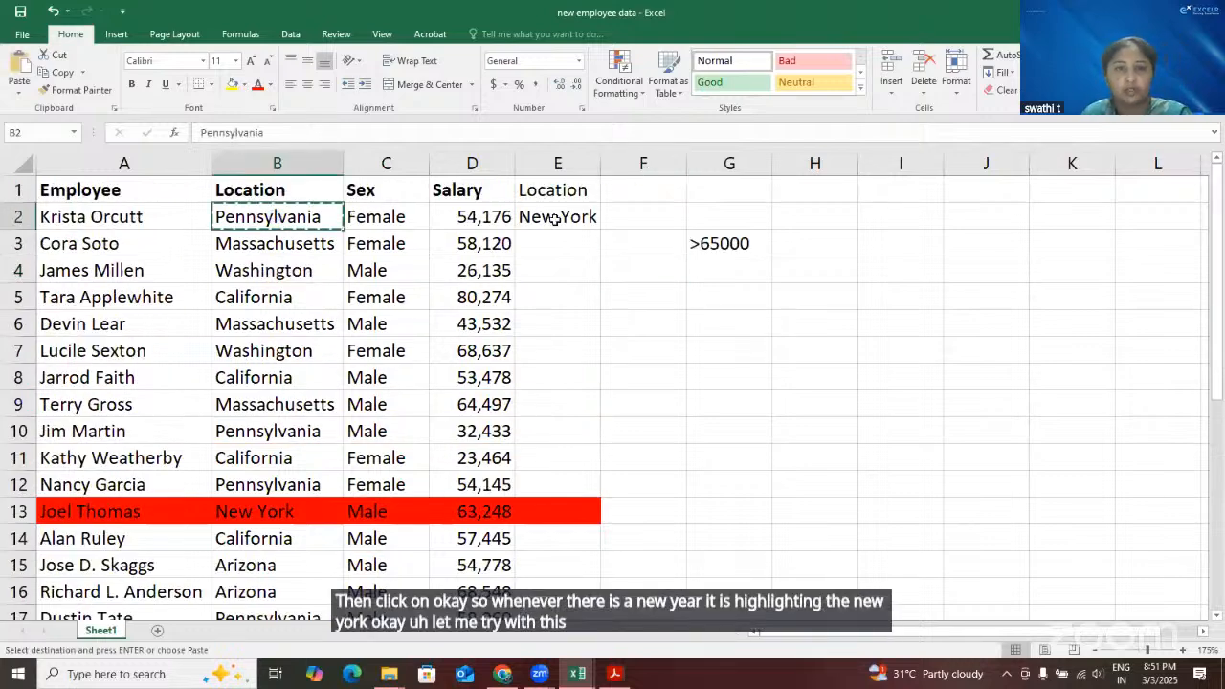
click(555, 218)
key(ctrl+v)
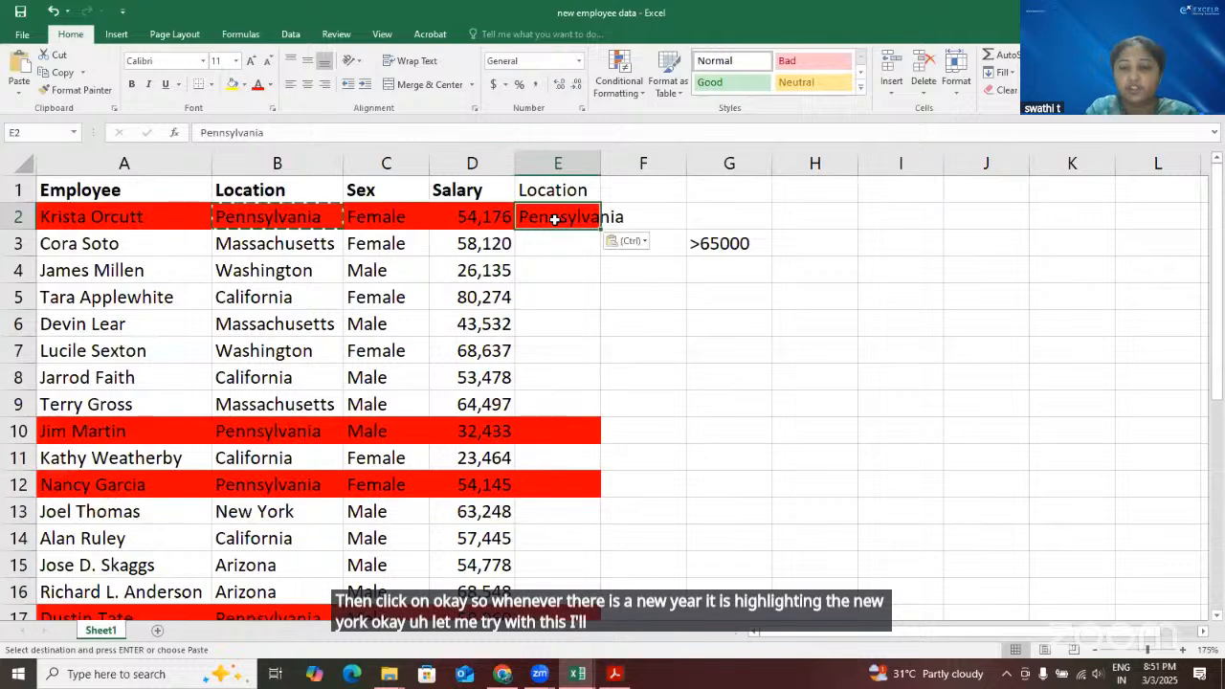
key(Escape)
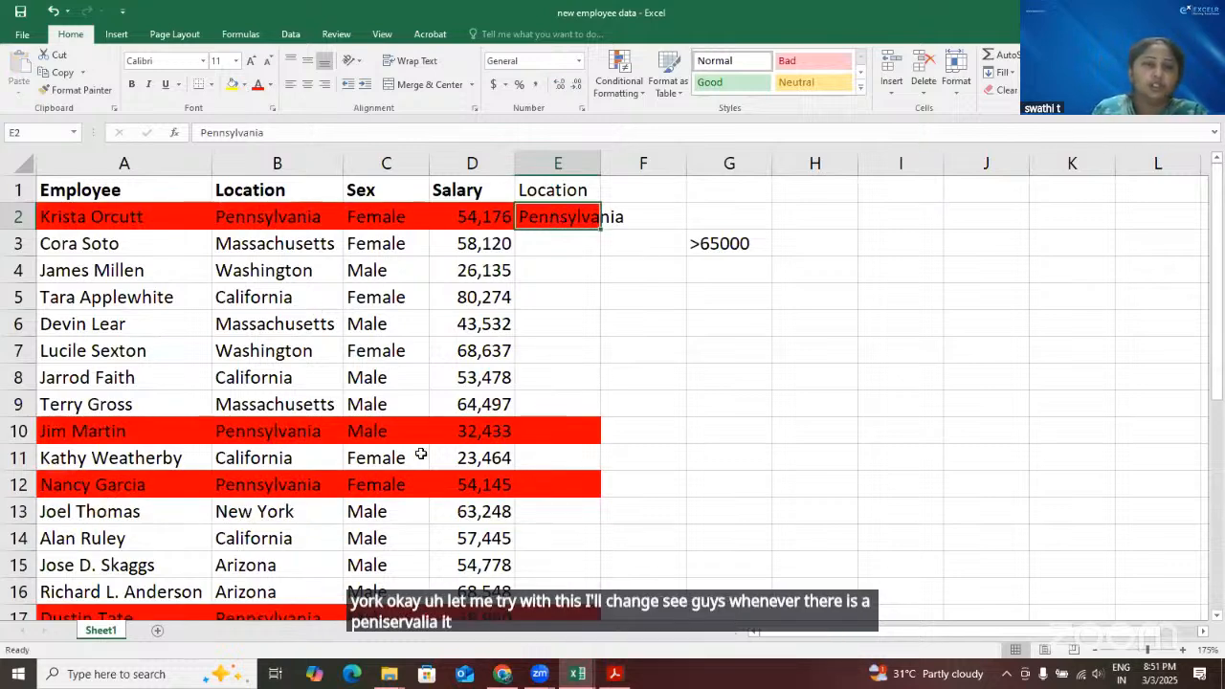
scroll(459, 377, down, 3)
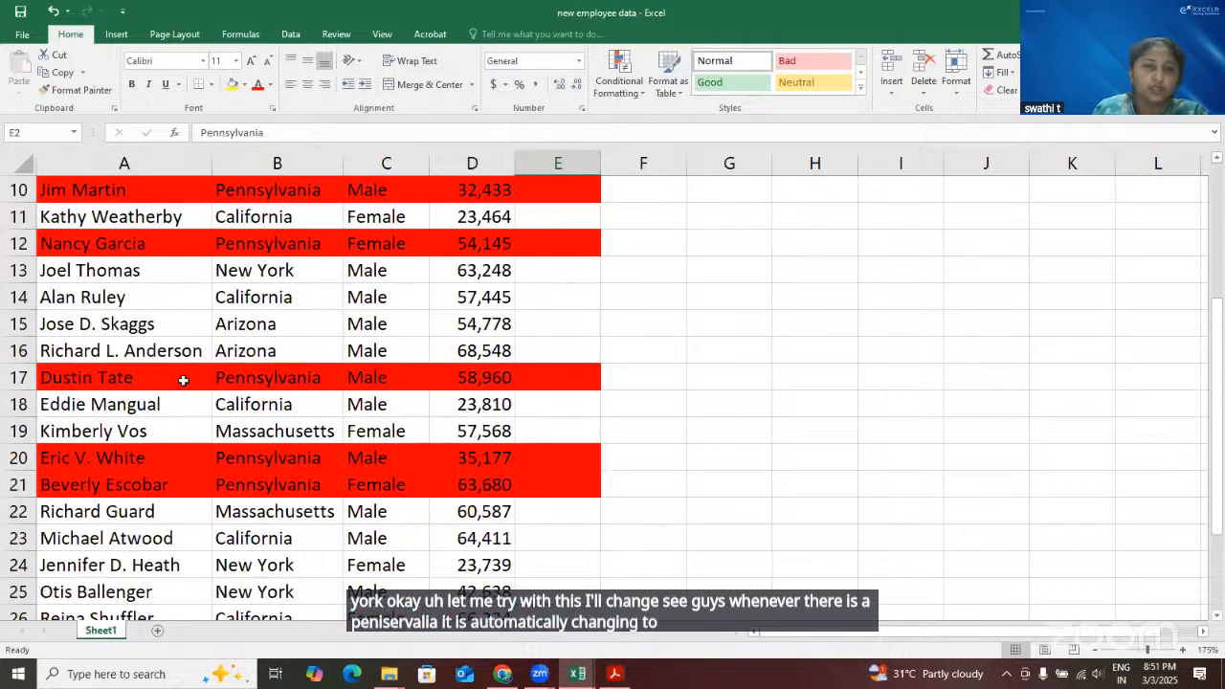
scroll(181, 379, up, 3)
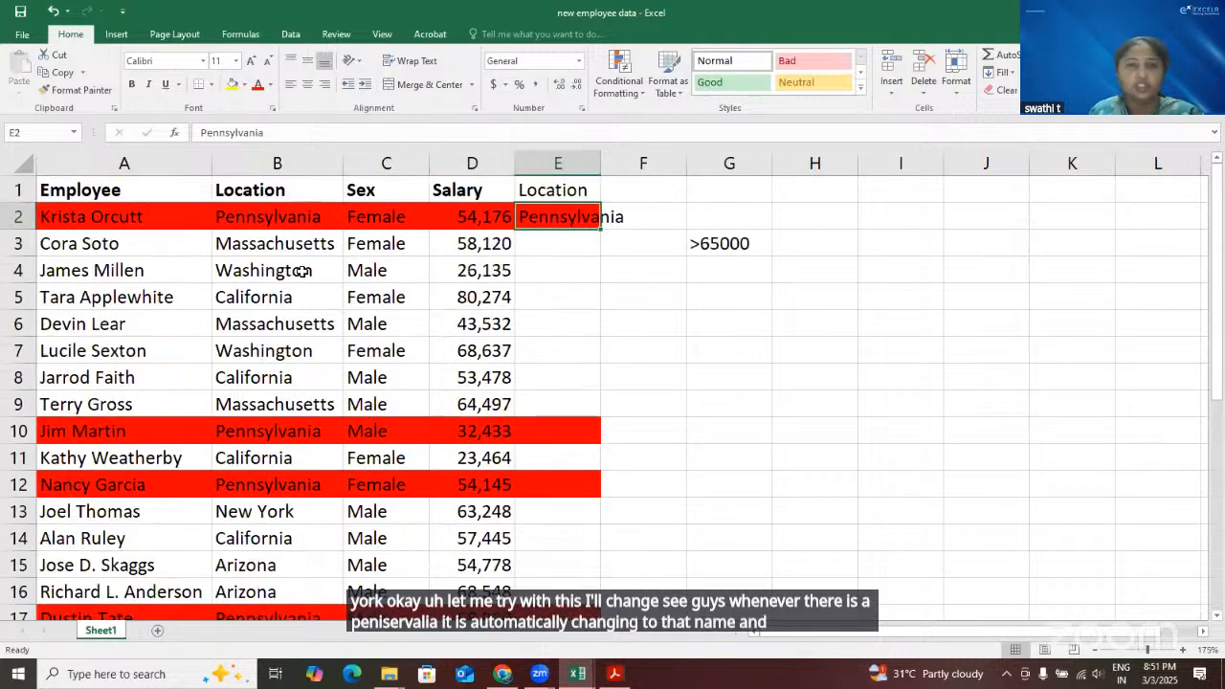
Replace the lookup location in E2 with Washington copied from B4 and check which employee rows are highlighted
click(302, 271)
key(ctrl+c)
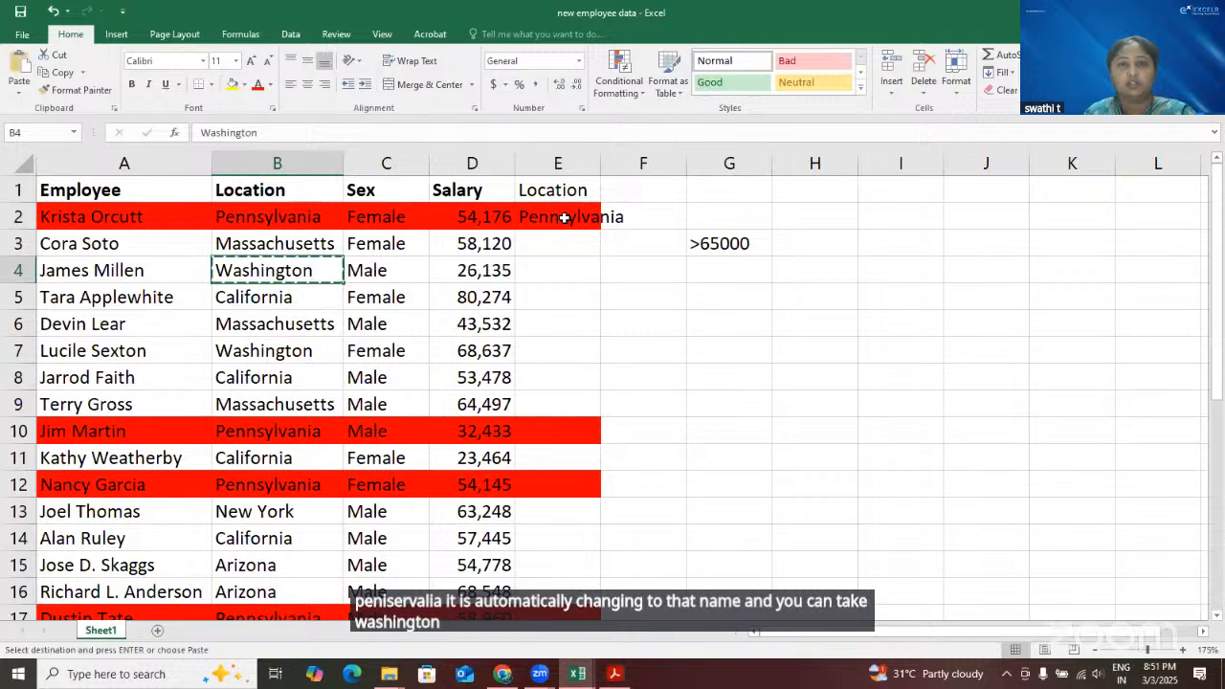
click(564, 219)
key(ctrl+v)
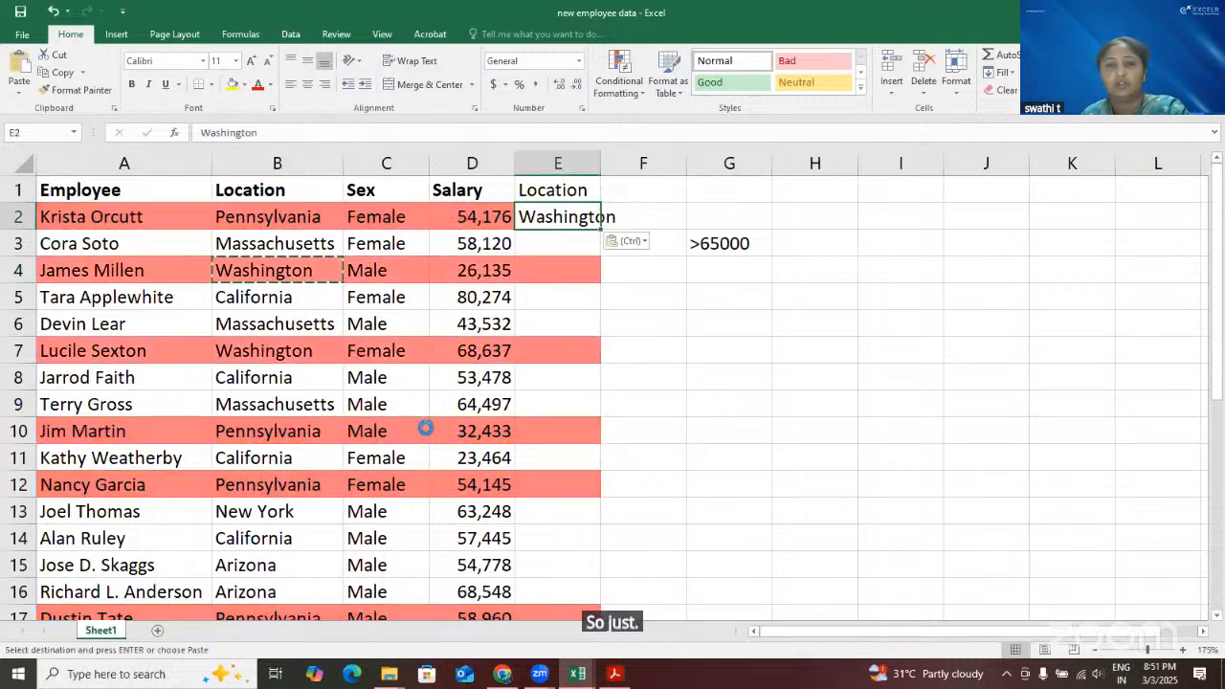
scroll(425, 428, down, 1)
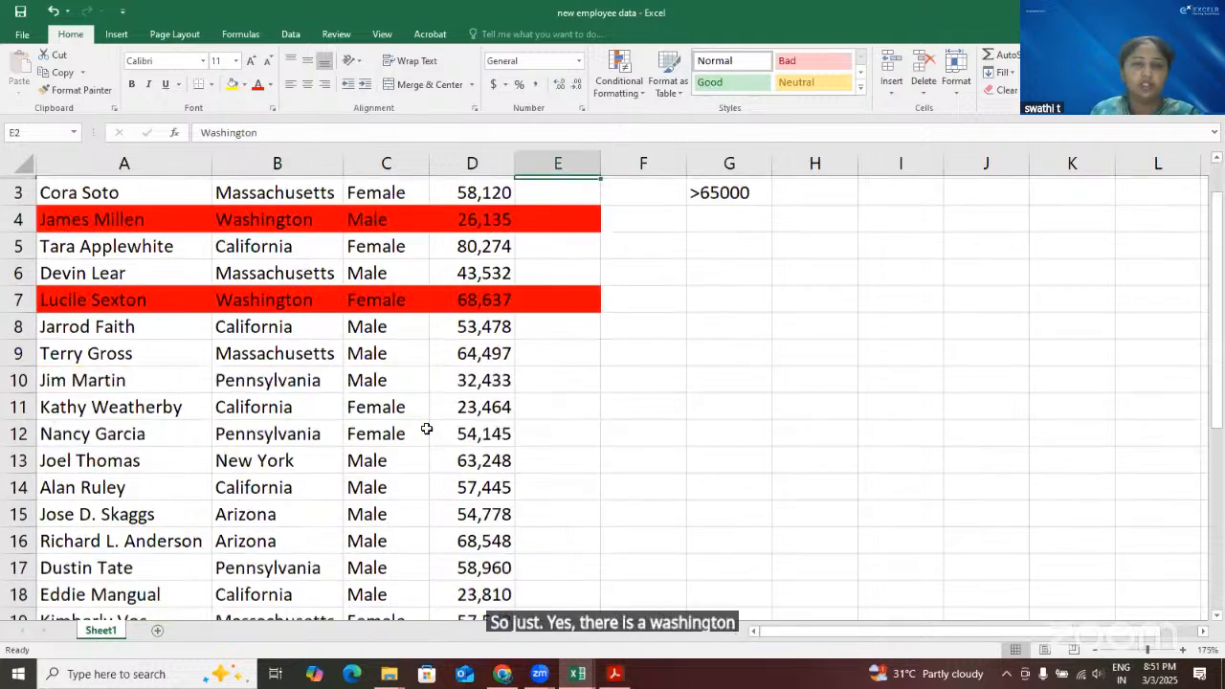
scroll(429, 424, down, 6)
scroll(429, 424, up, 7)
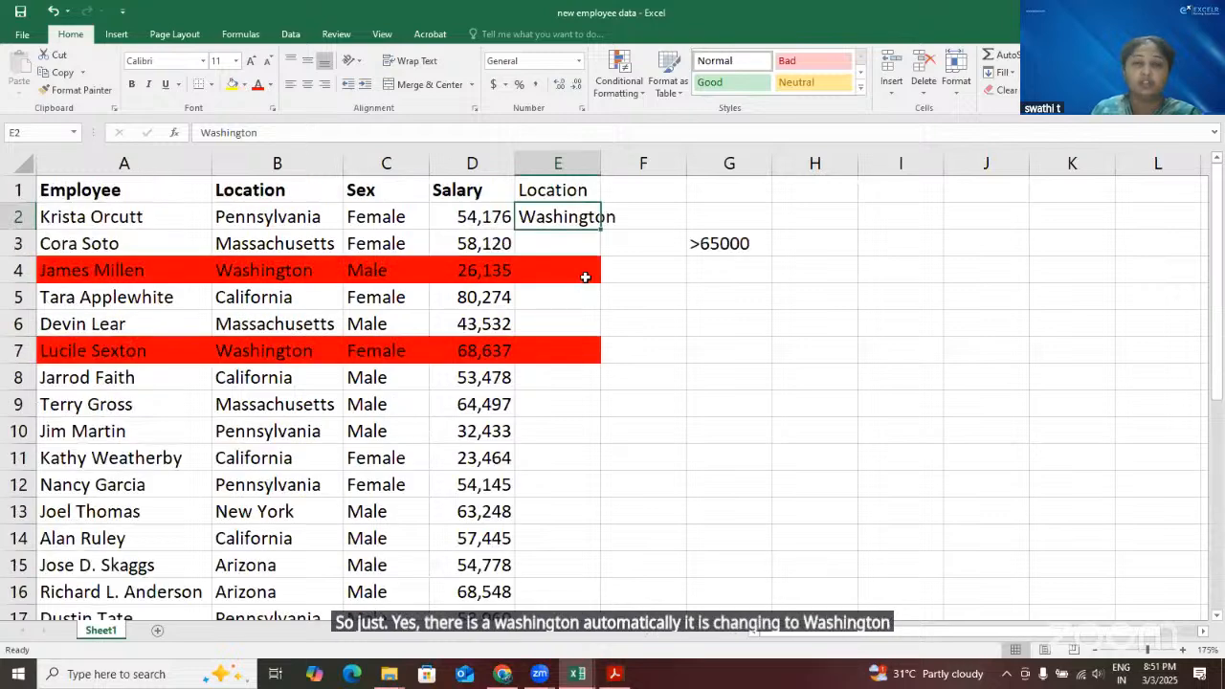
click(681, 218)
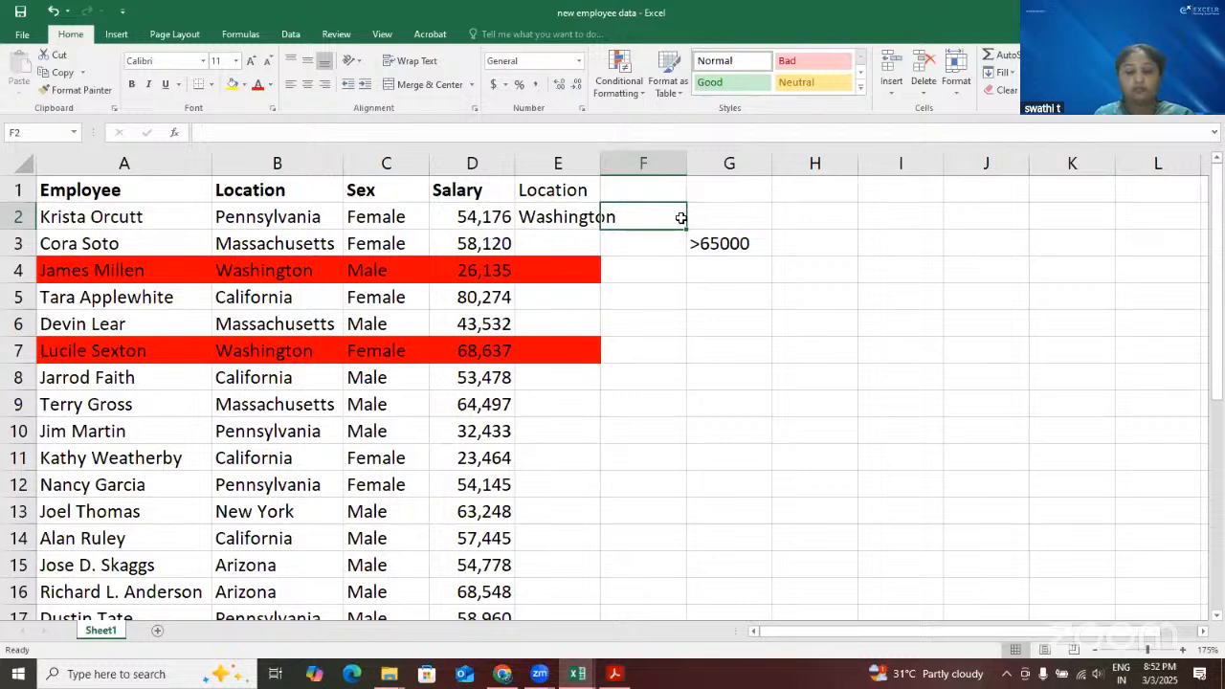
Clear the conditional formatting rules from the entire sheet
click(667, 275)
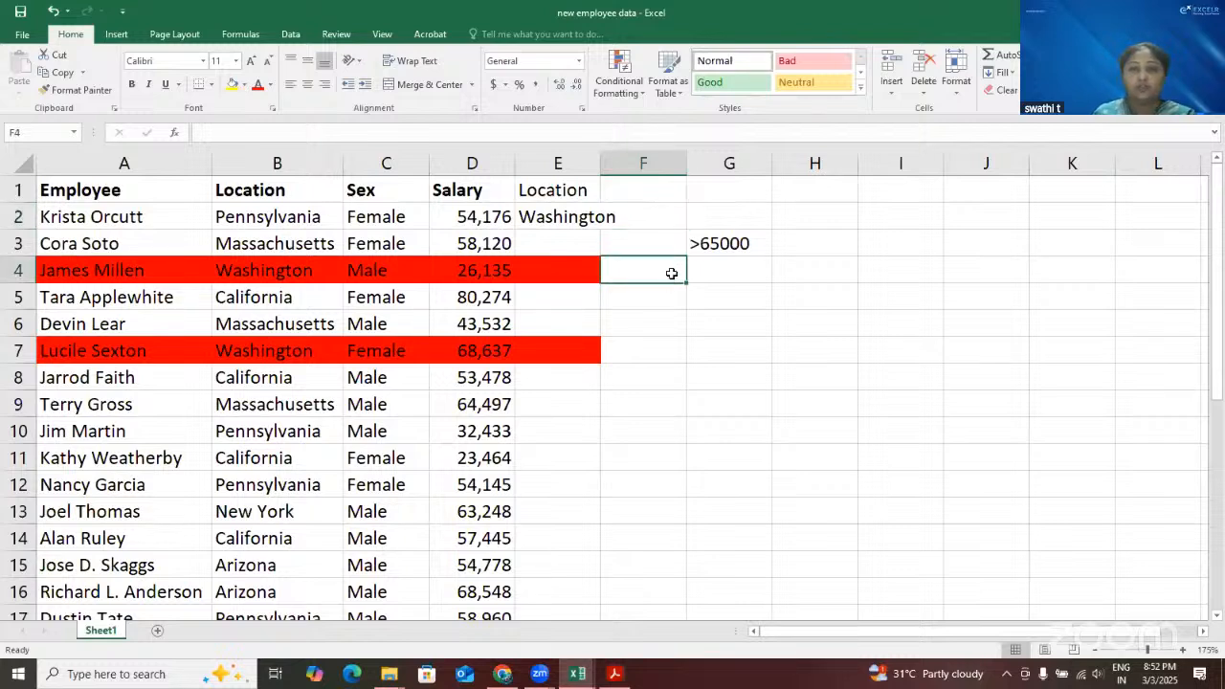
click(641, 91)
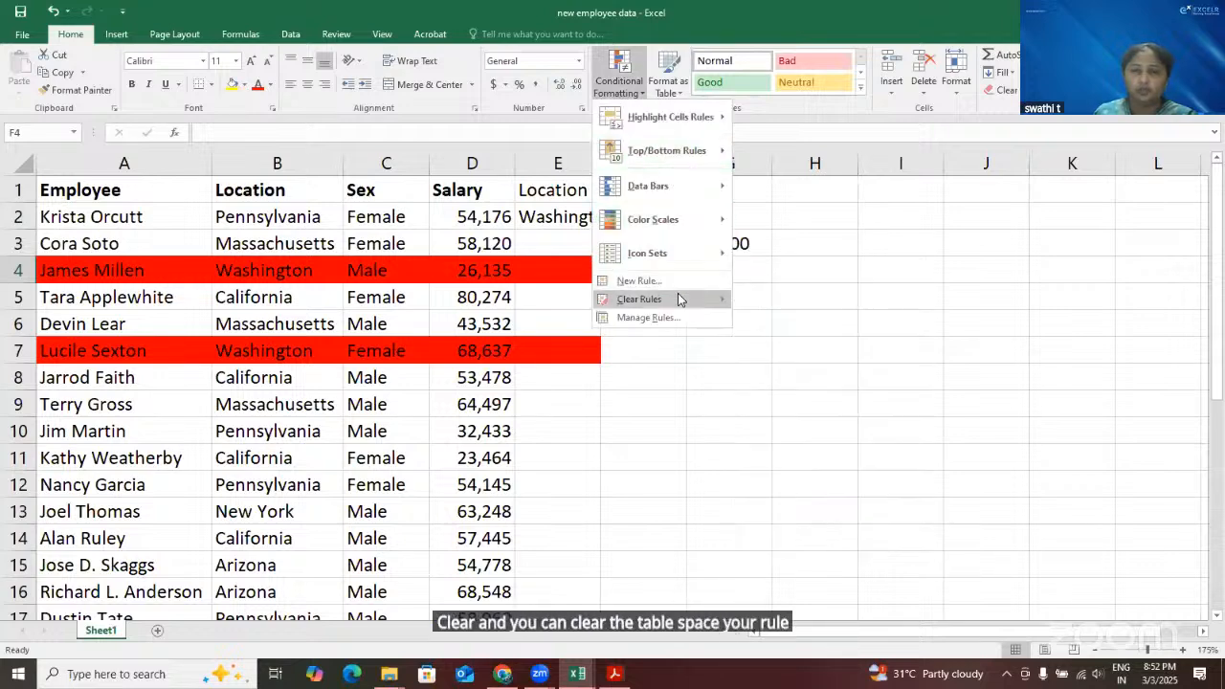
mouse_move(687, 299)
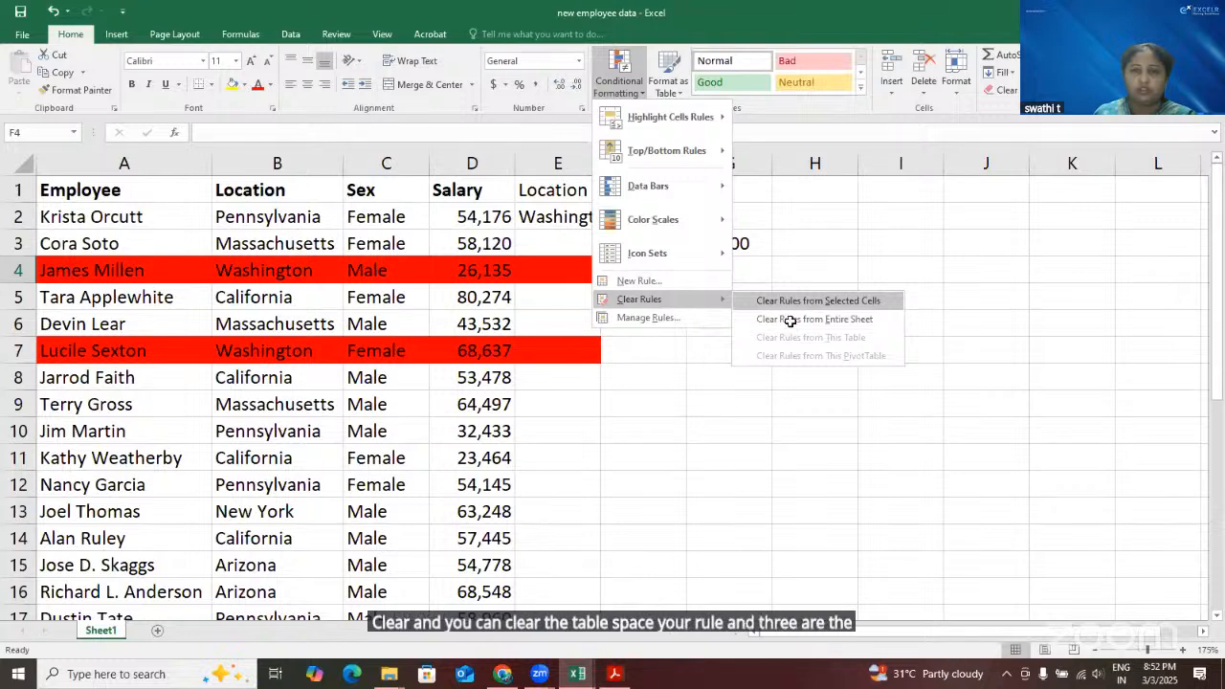
click(698, 395)
click(699, 396)
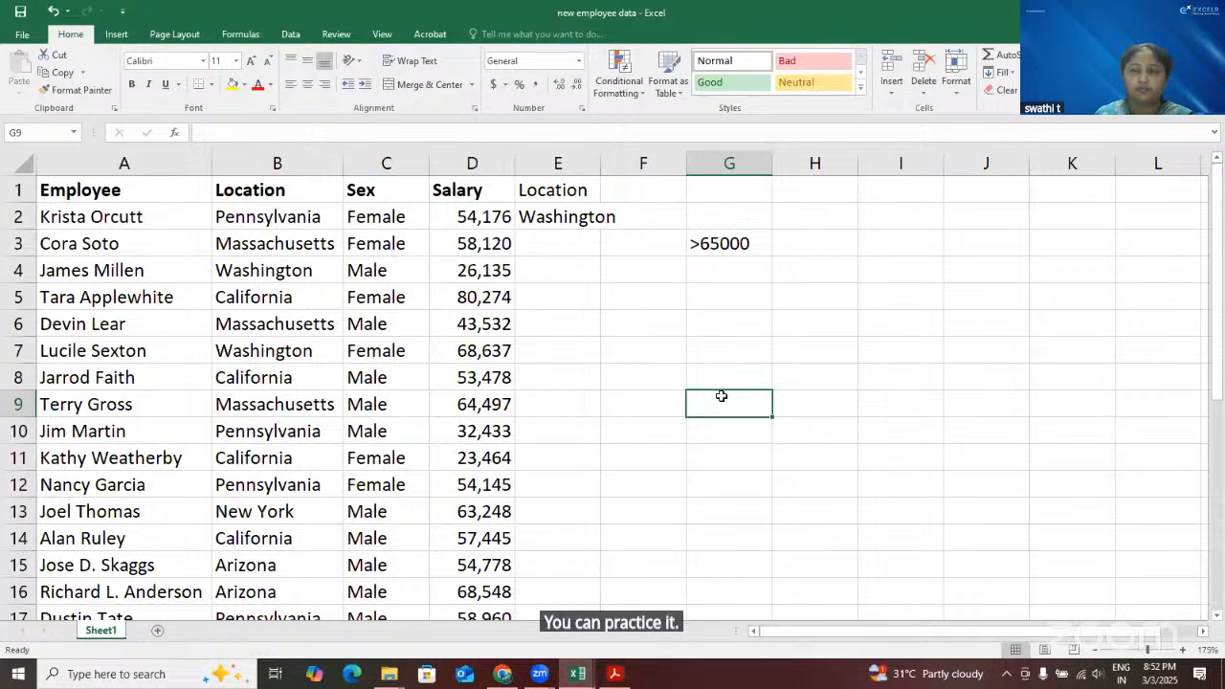
Switch to the Chrome window showing the Material folder in Google Drive
click(567, 677)
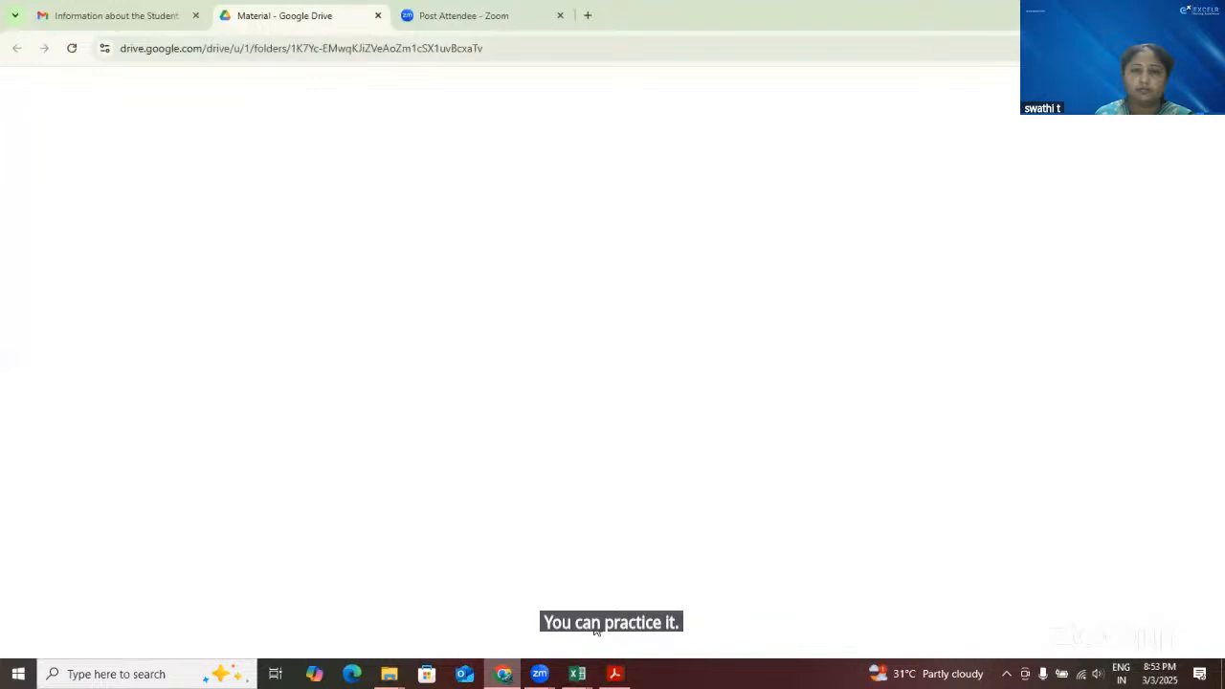